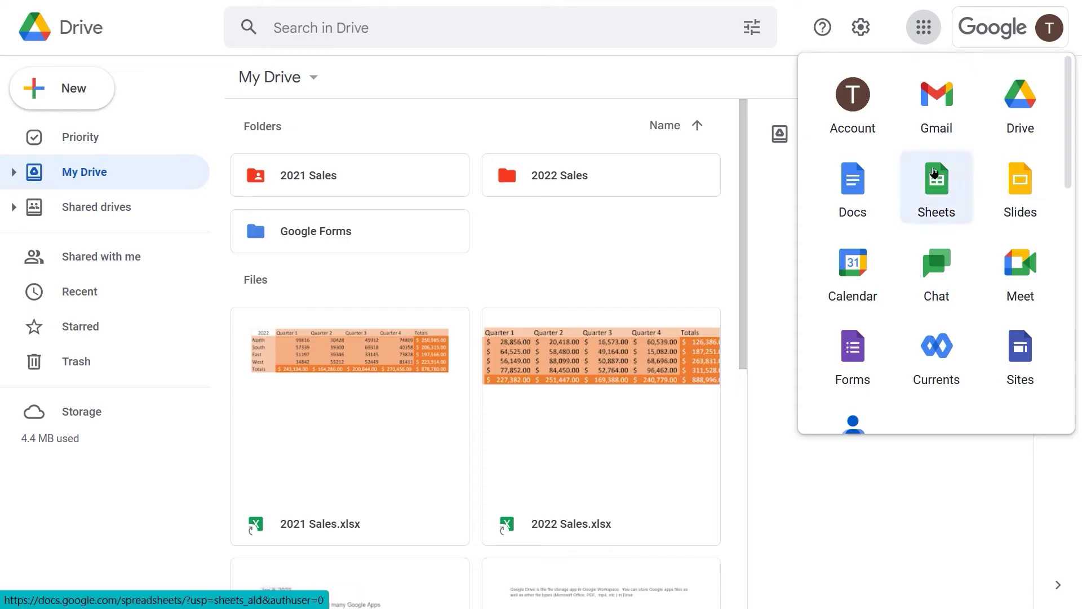
# Step: Switch from Drive to Google Sheets and create a new blank spreadsheet
pyautogui.click(934, 173)
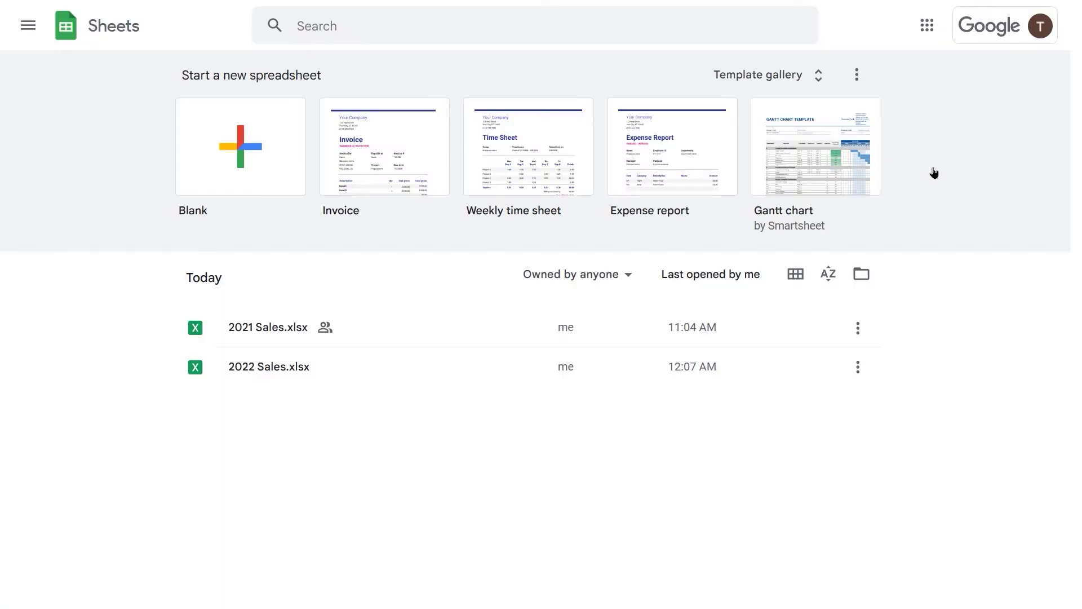
pyautogui.click(236, 157)
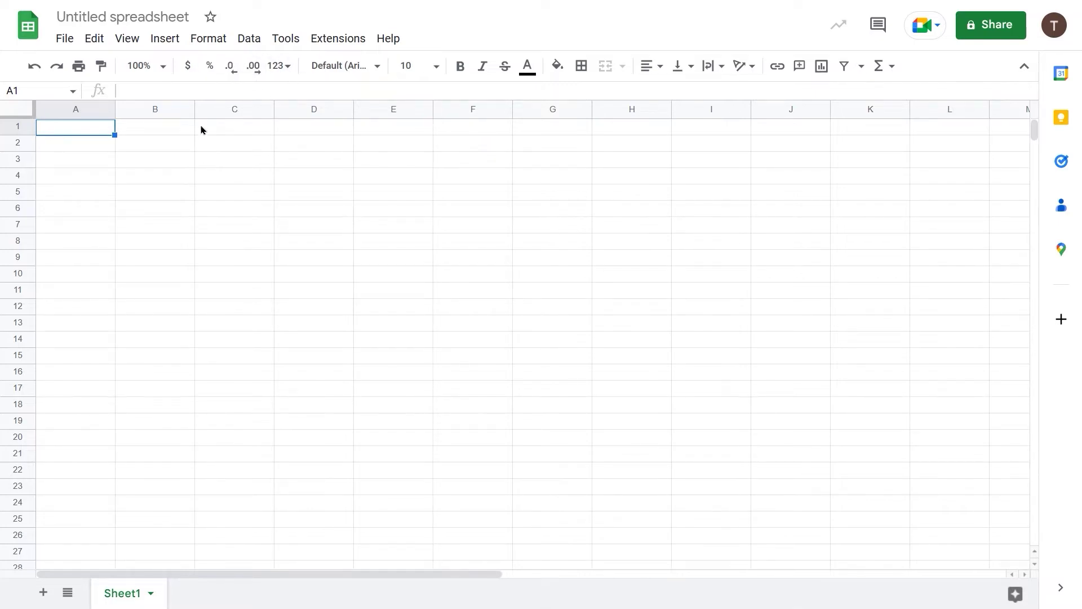
pyautogui.click(65, 39)
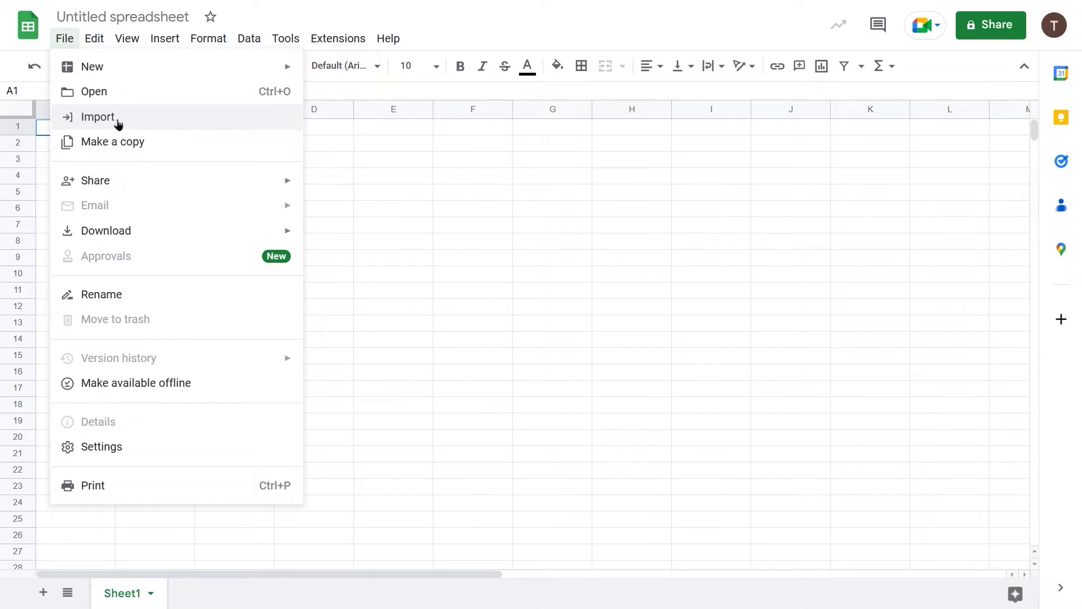
pyautogui.click(406, 178)
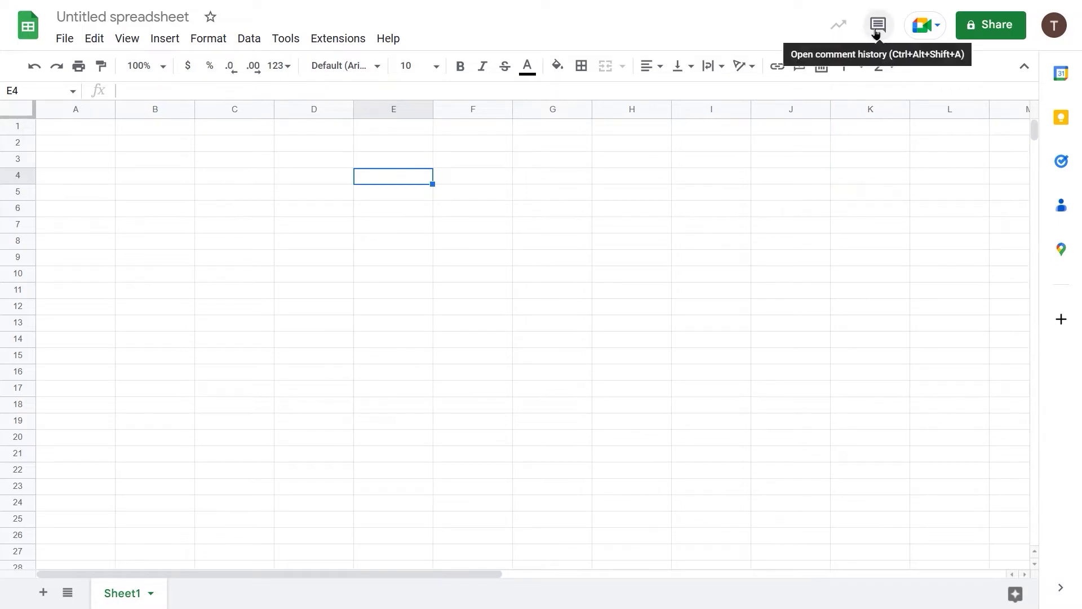
pyautogui.click(937, 26)
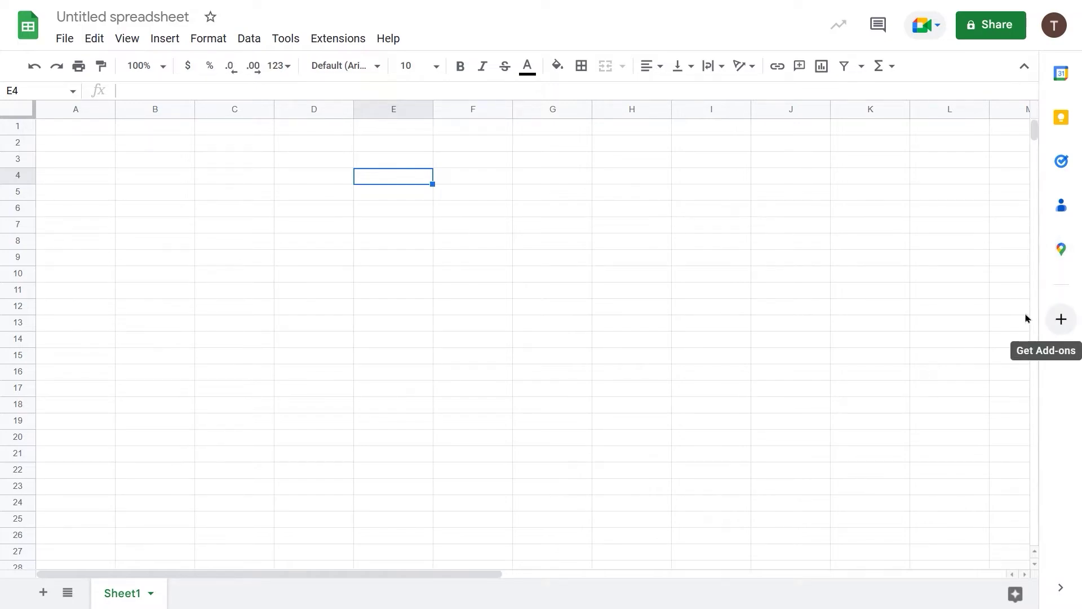
# Step: Hide the side panel holding the companion apps and add-ons
pyautogui.click(1063, 590)
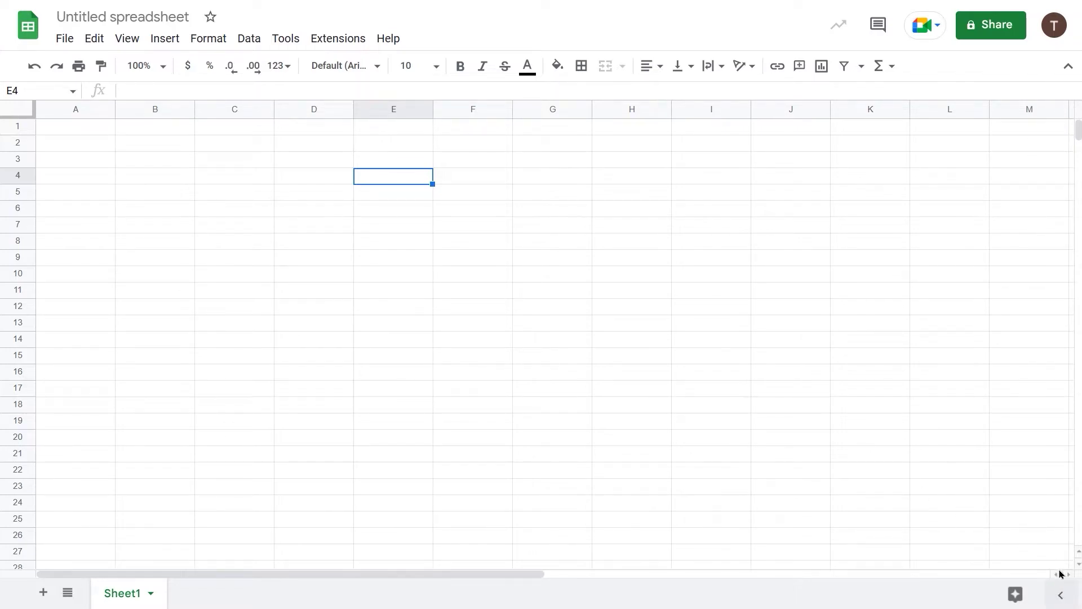
pyautogui.click(1061, 590)
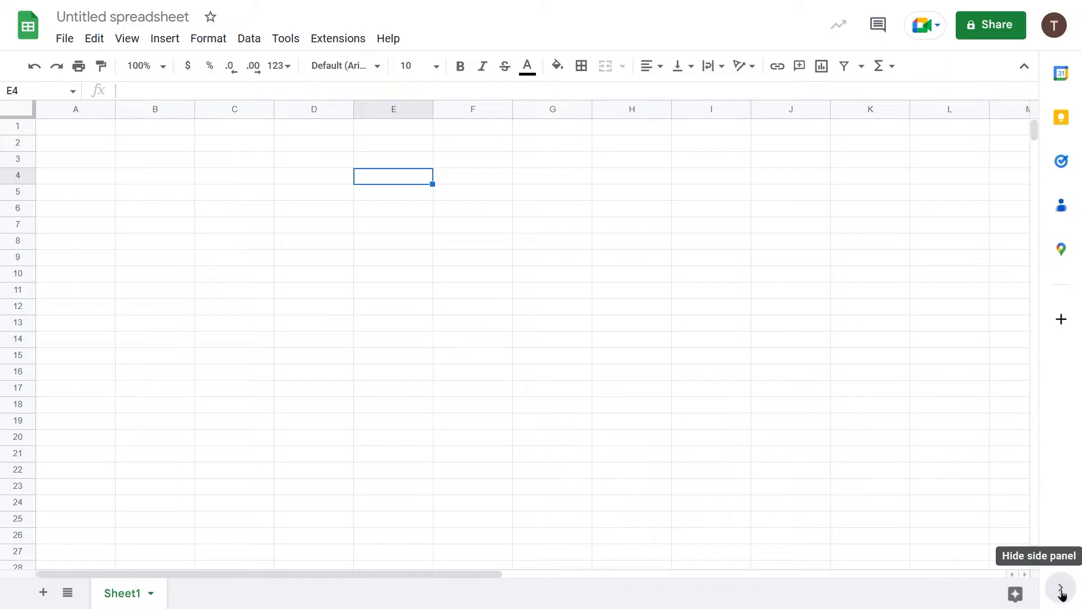
pyautogui.click(1061, 592)
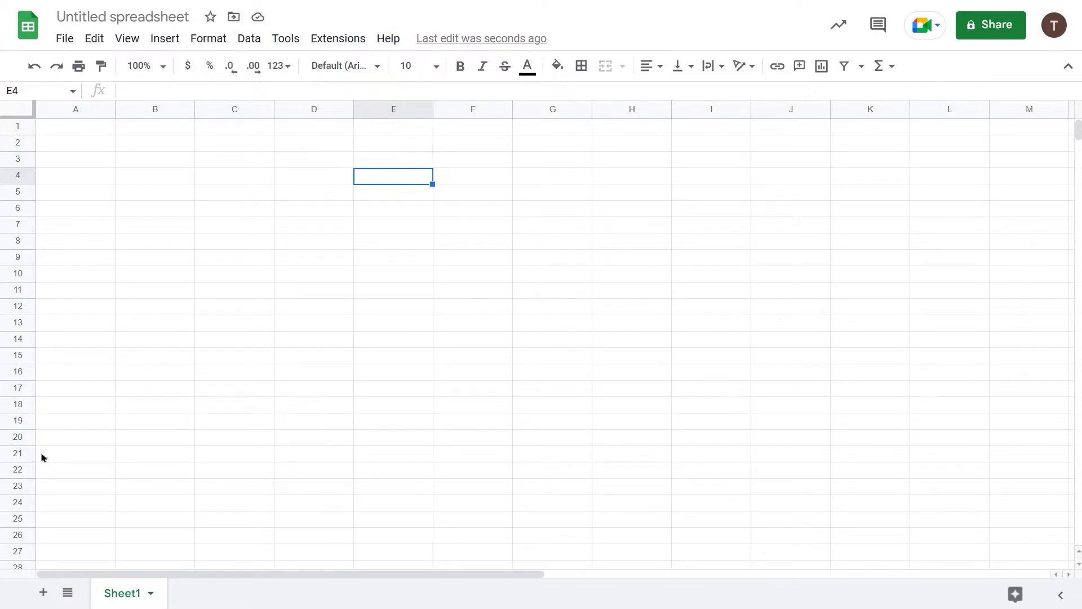
# Step: View the list of all sheets and the Explore insights, closing each one again
pyautogui.click(68, 598)
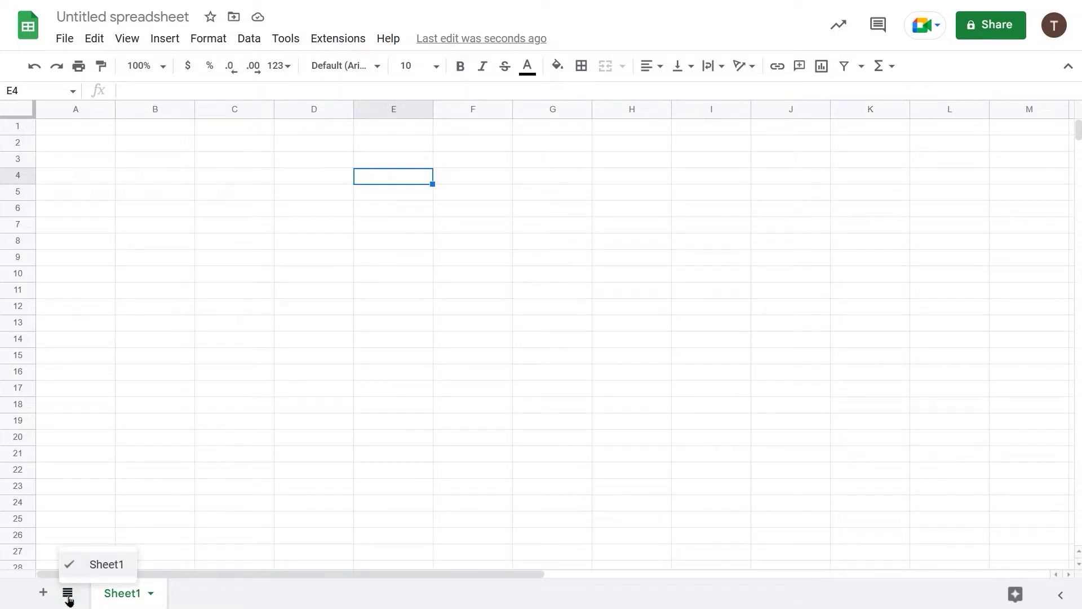
pyautogui.click(68, 597)
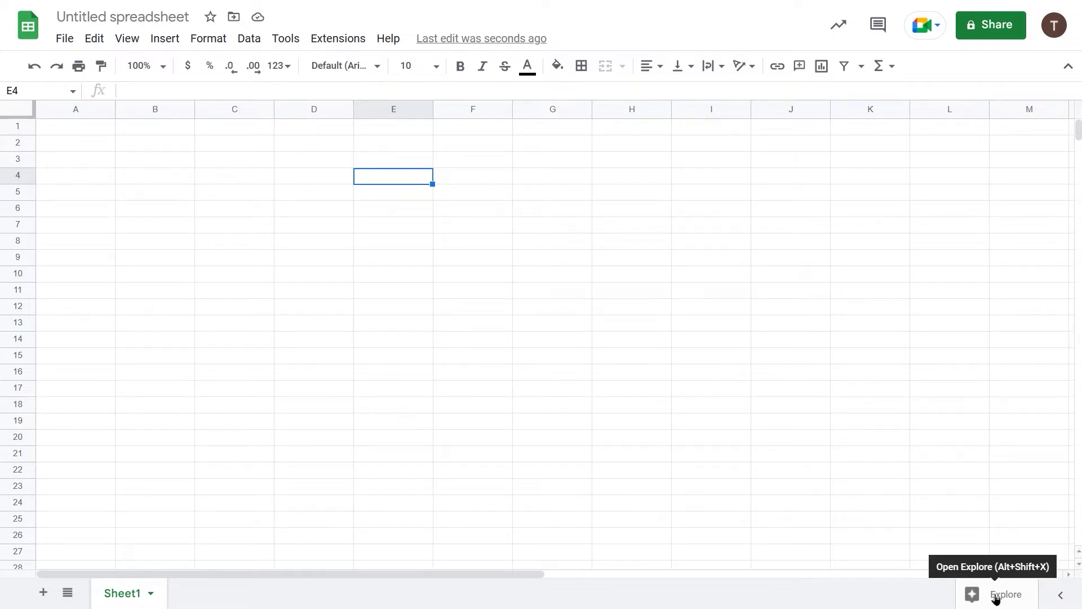
pyautogui.click(995, 596)
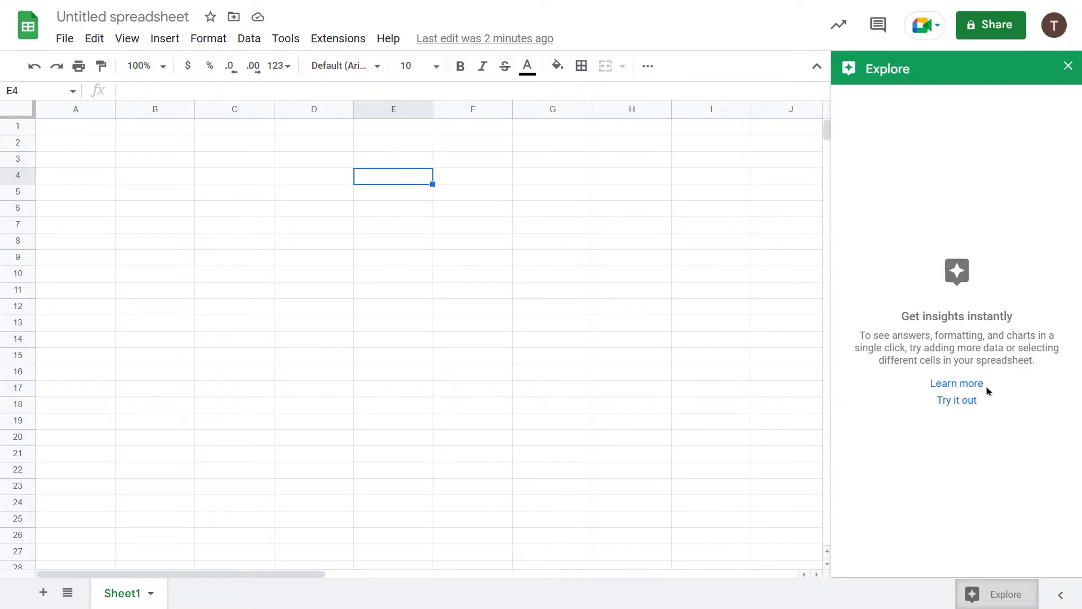
pyautogui.click(1066, 66)
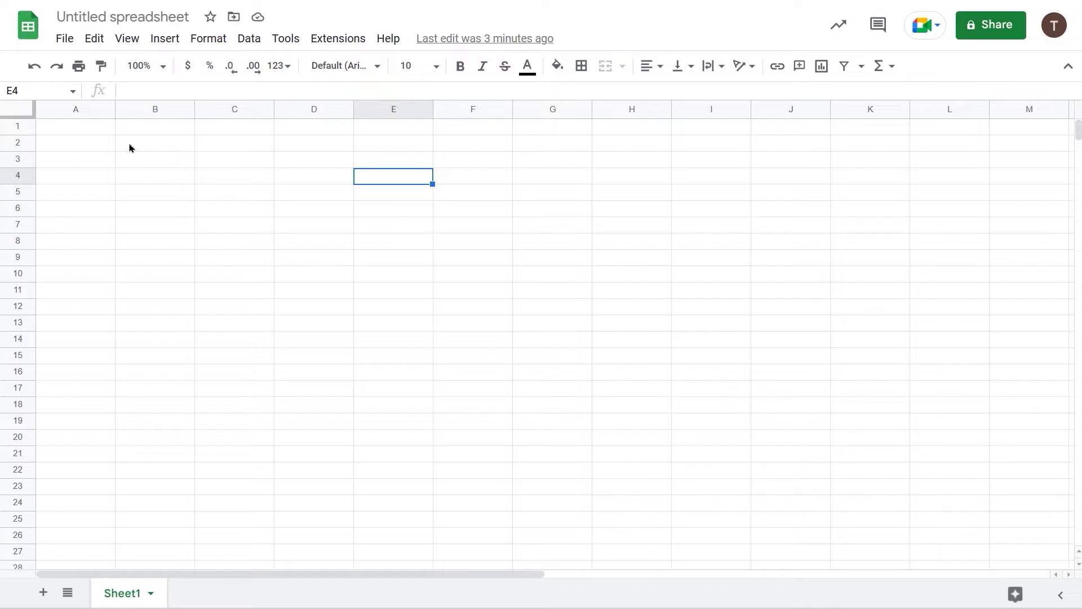
# Step: Enter 10 in cell A1
pyautogui.click(68, 131)
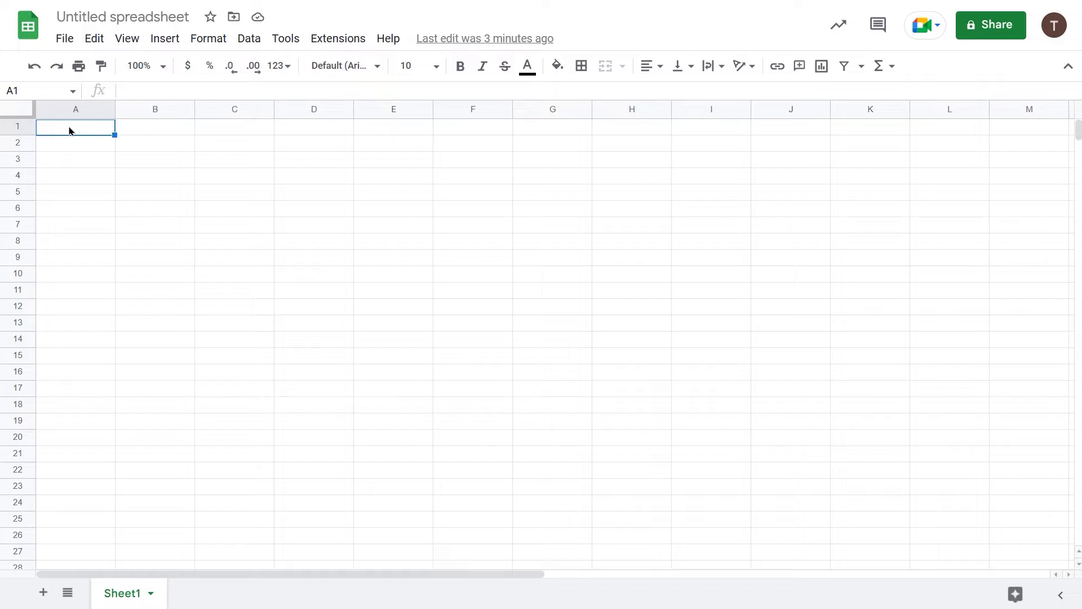
pyautogui.write('10')
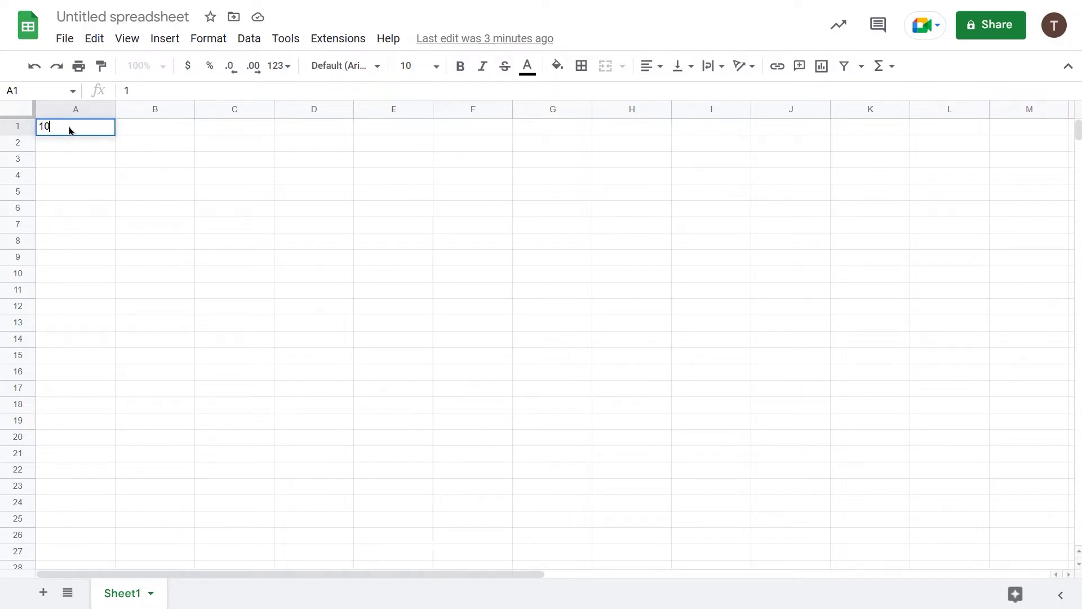
pyautogui.press('Return')
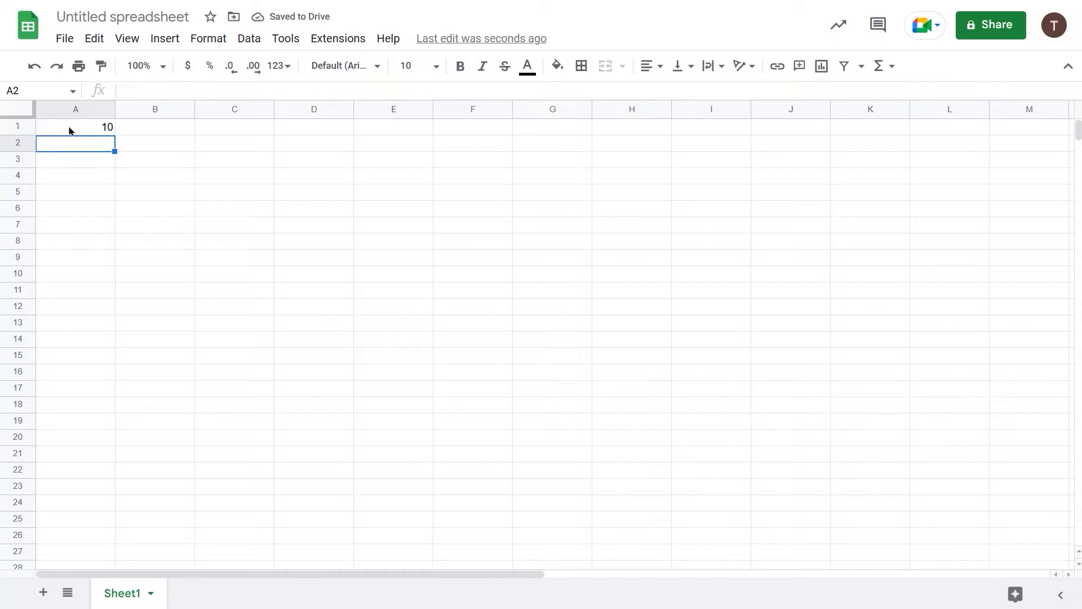
# Step: Try filling the single value in A1 down through A5, and undo the fill
pyautogui.click(69, 128)
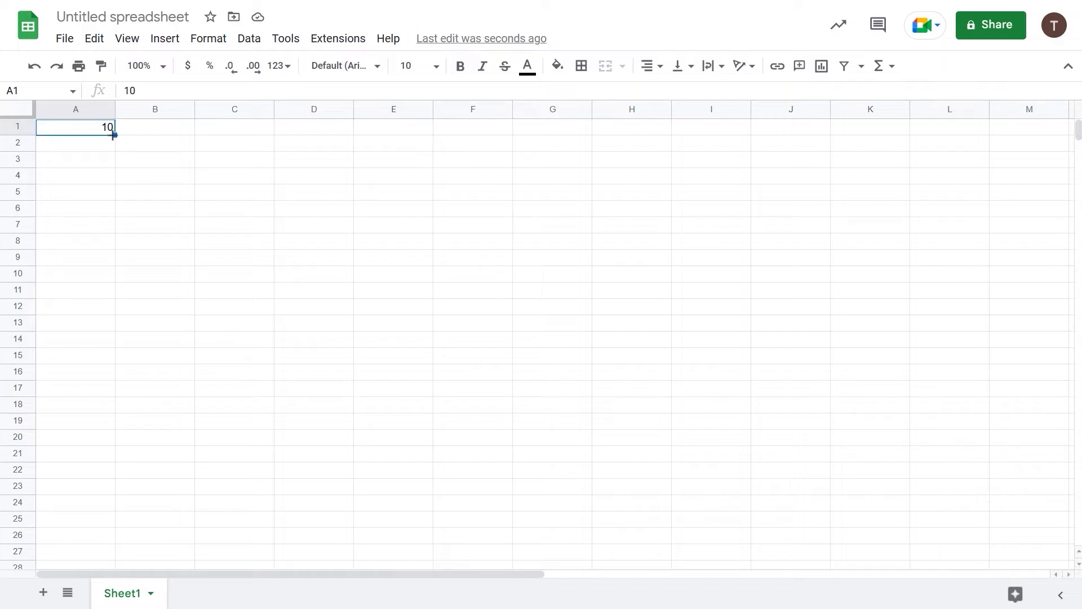
pyautogui.moveTo(113, 135); pyautogui.dragTo(120, 189)
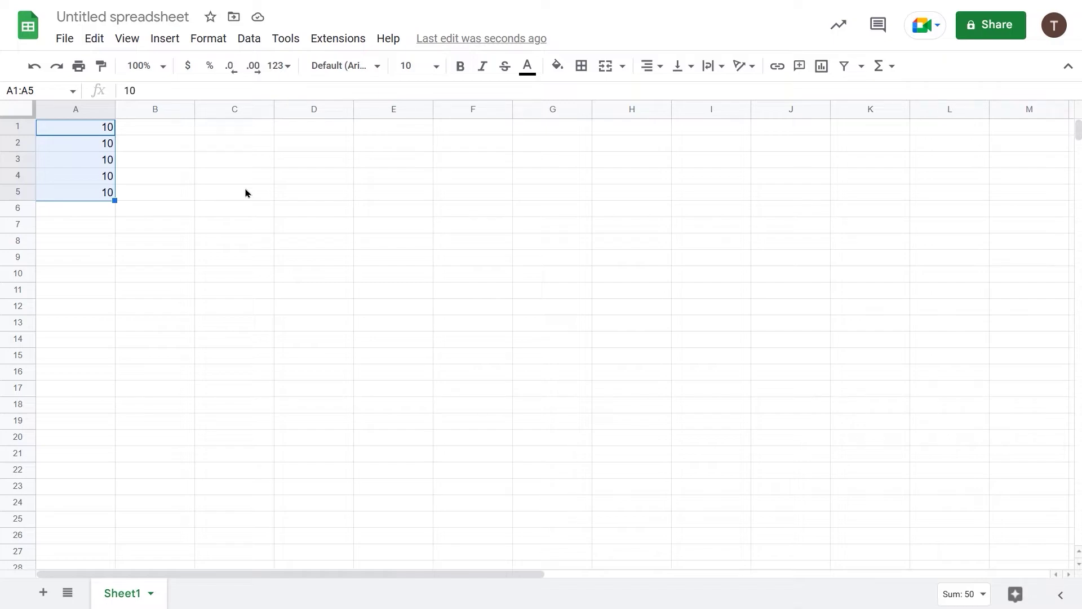
pyautogui.hotkey('ctrl', 'z')
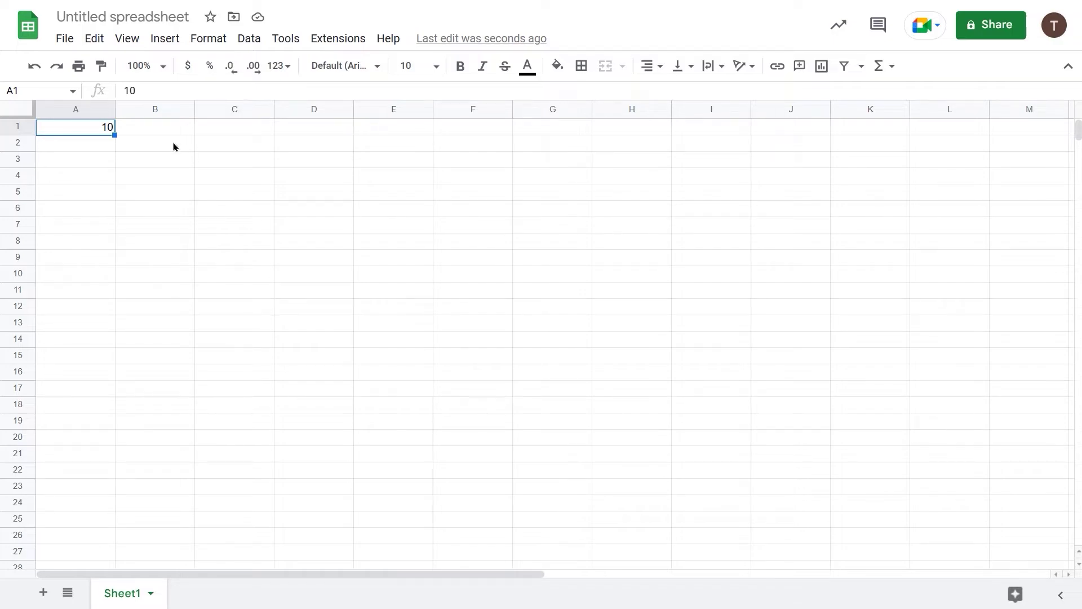
# Step: Enter 20 in cell A2 below the first value
pyautogui.click(74, 148)
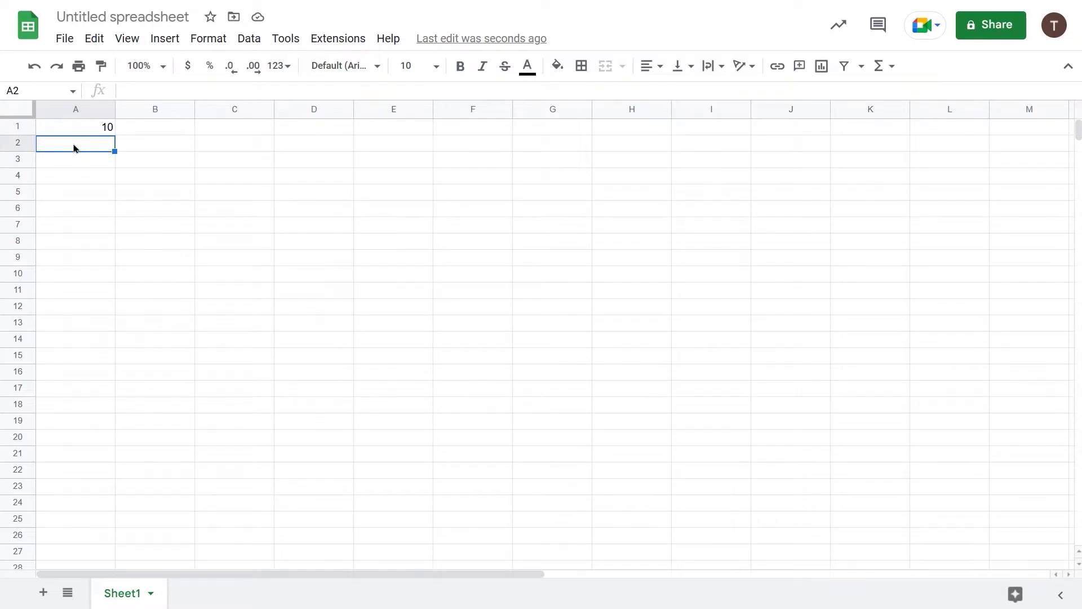
pyautogui.write('20')
pyautogui.press('Return')
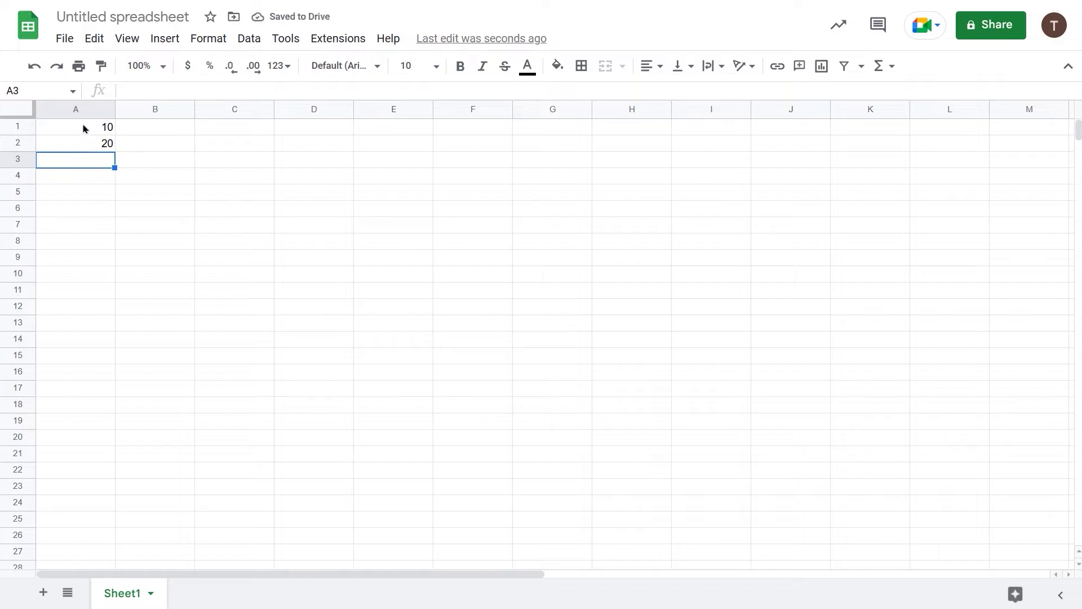
# Step: Try extending the series in A1:A2 down through A5, and undo the fill
pyautogui.click(82, 131)
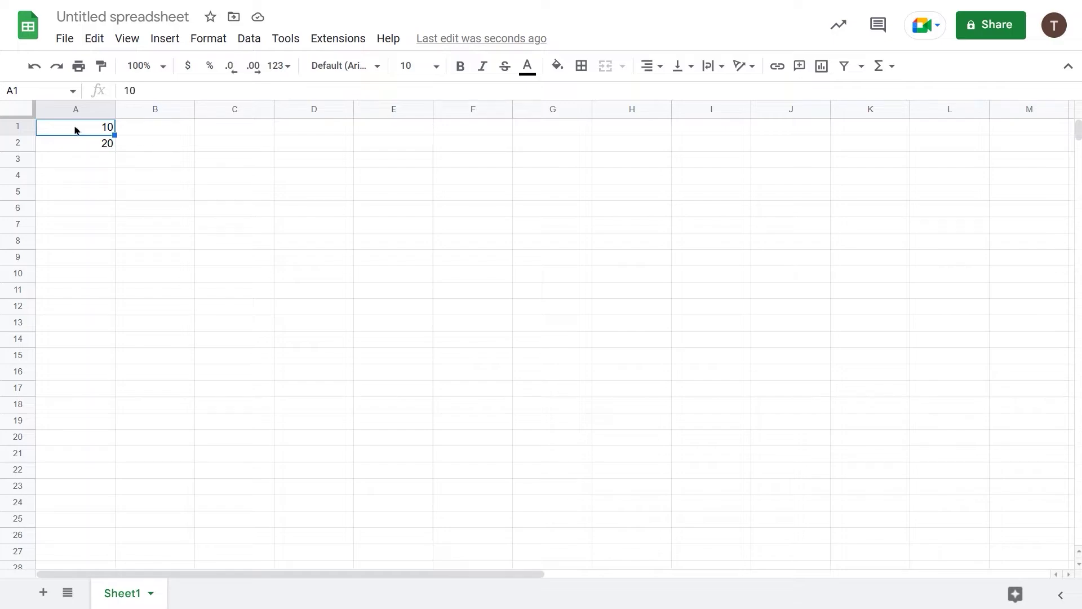
pyautogui.moveTo(74, 130); pyautogui.dragTo(78, 151)
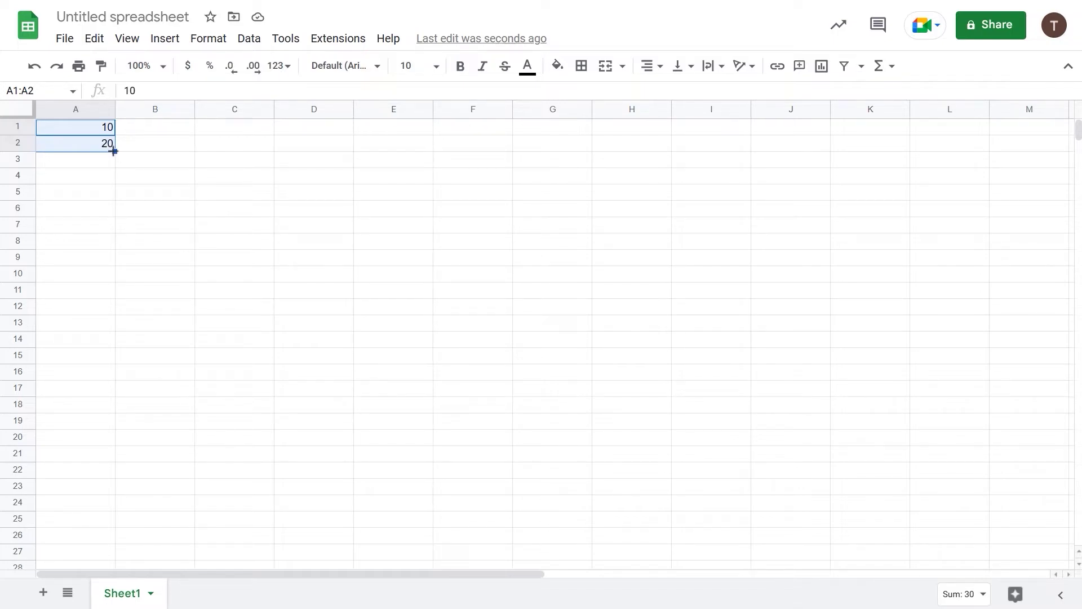
pyautogui.moveTo(113, 152); pyautogui.dragTo(117, 194)
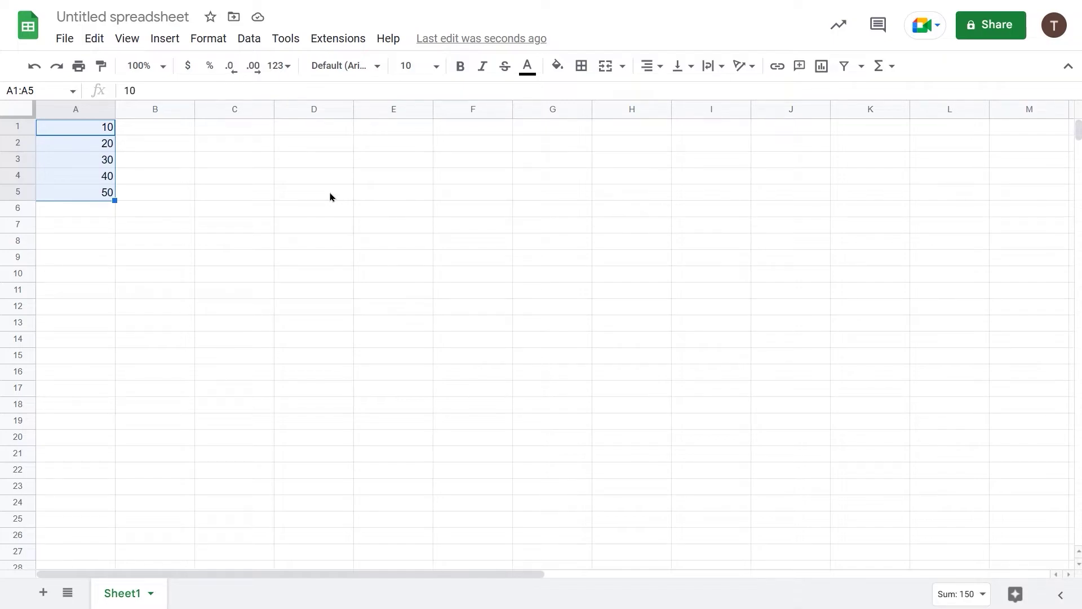
pyautogui.hotkey('ctrl', 'z')
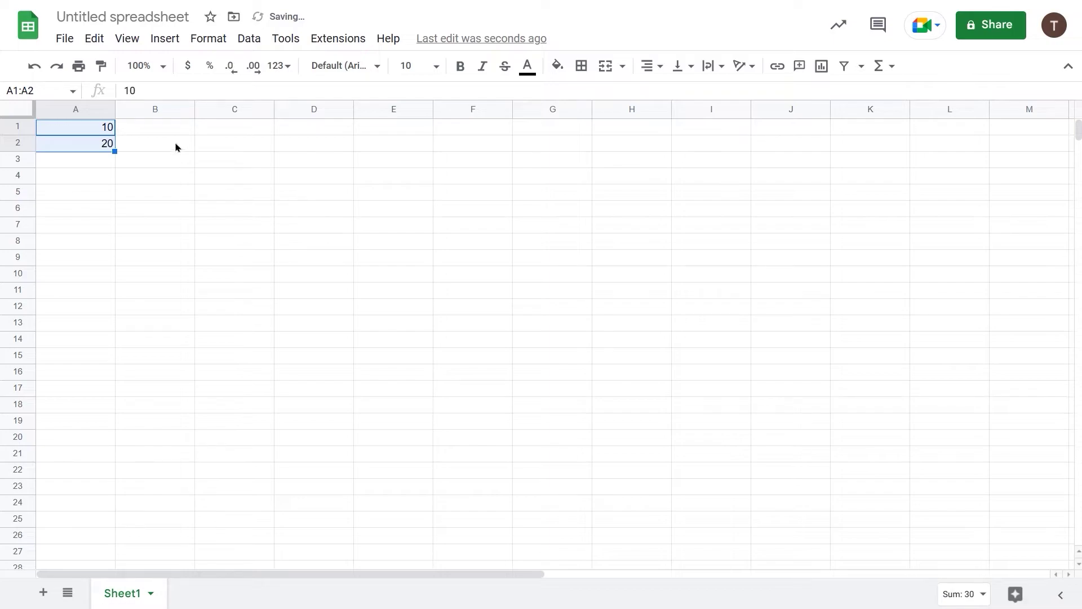
# Step: Replace the value in A2 with 40 and extend the series in A1:A2 down through A4
pyautogui.click(110, 145)
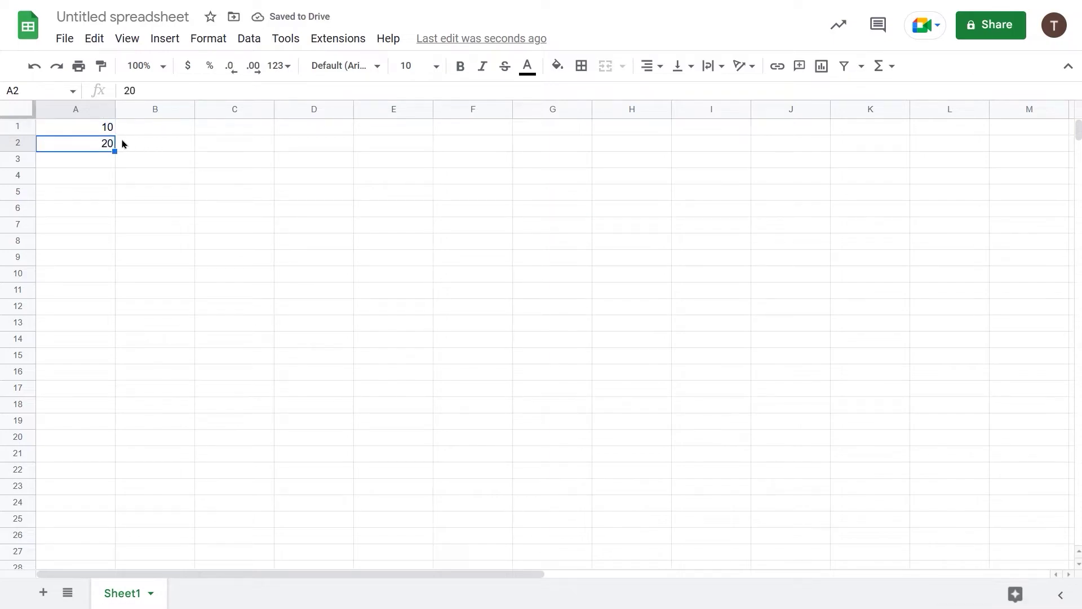
pyautogui.doubleClick(105, 143)
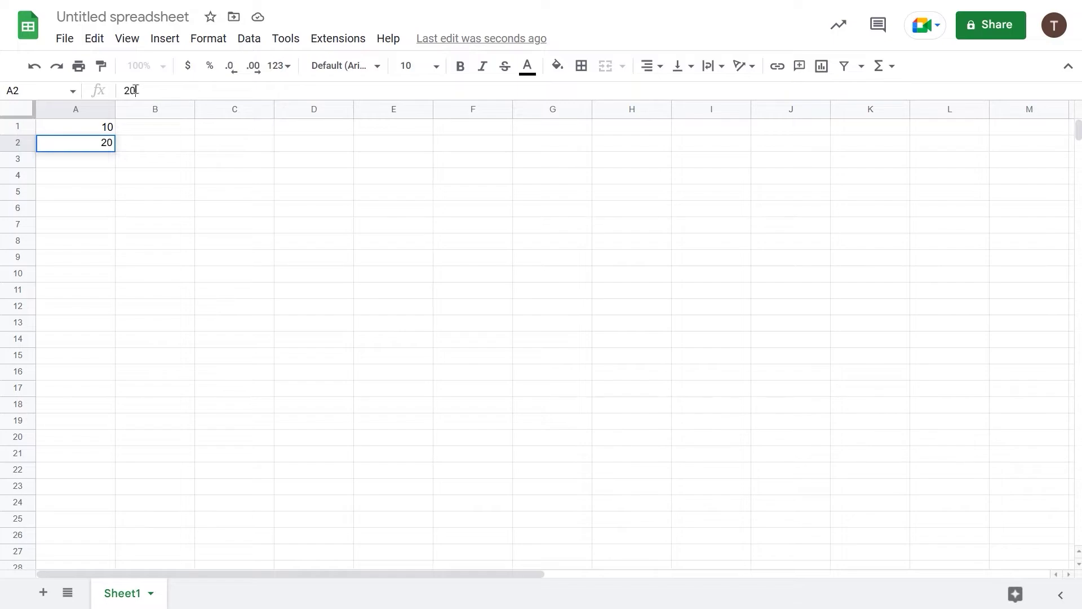
pyautogui.click(136, 165)
pyautogui.click(98, 149)
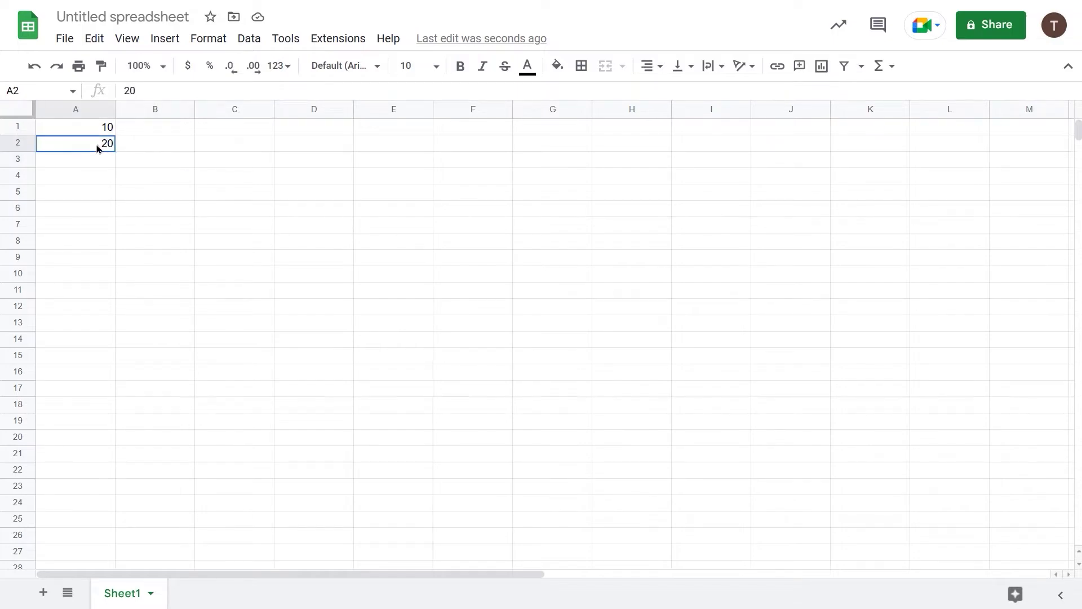
pyautogui.click(140, 90)
pyautogui.moveTo(137, 91); pyautogui.dragTo(122, 90)
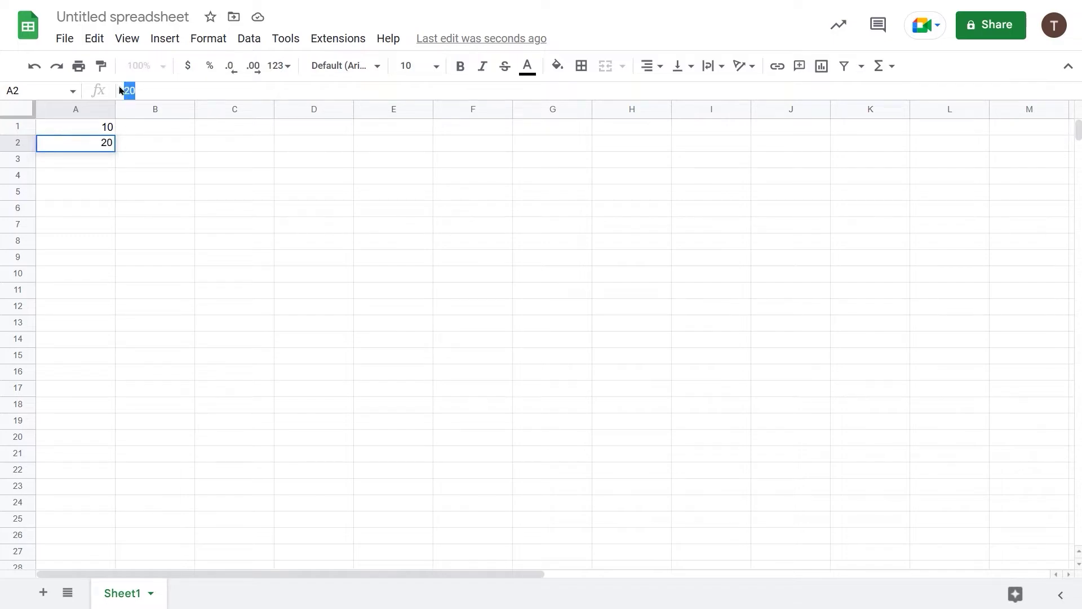
pyautogui.write('40')
pyautogui.press('Return')
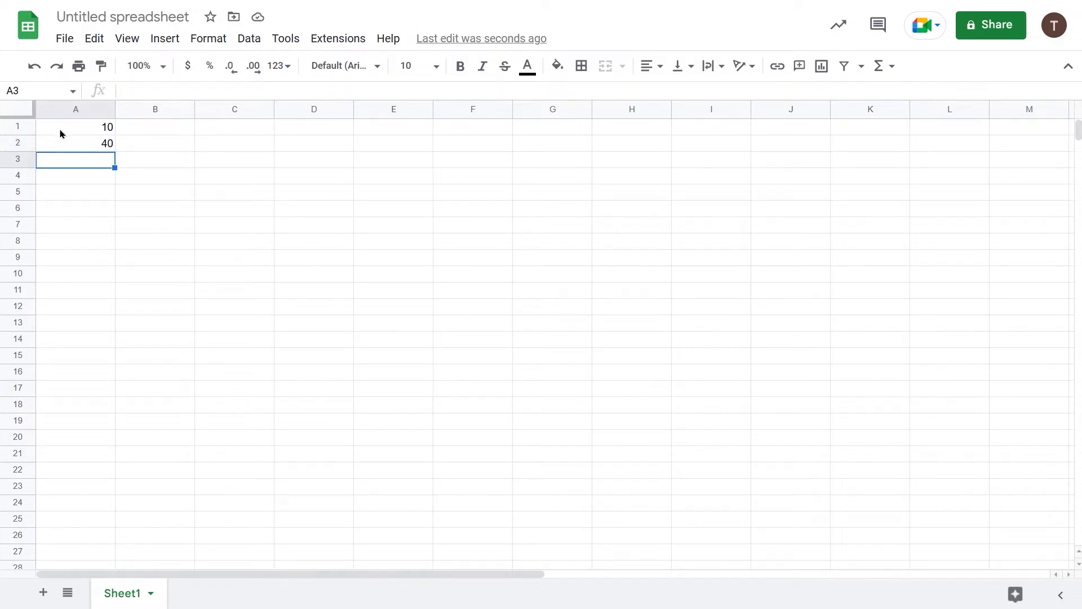
pyautogui.moveTo(66, 132); pyautogui.dragTo(65, 150)
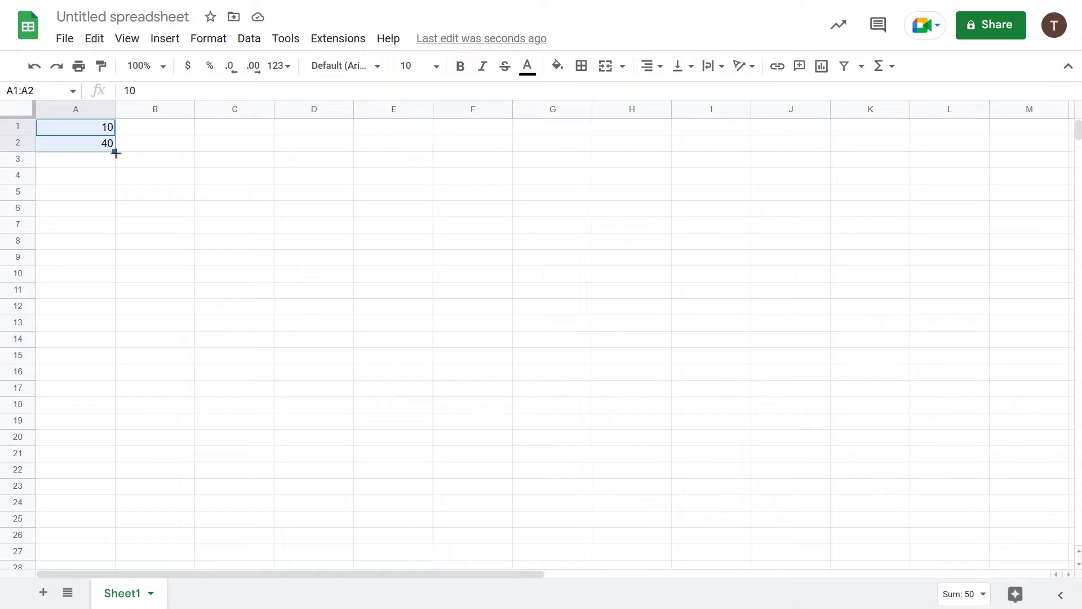
pyautogui.moveTo(116, 153); pyautogui.dragTo(115, 175)
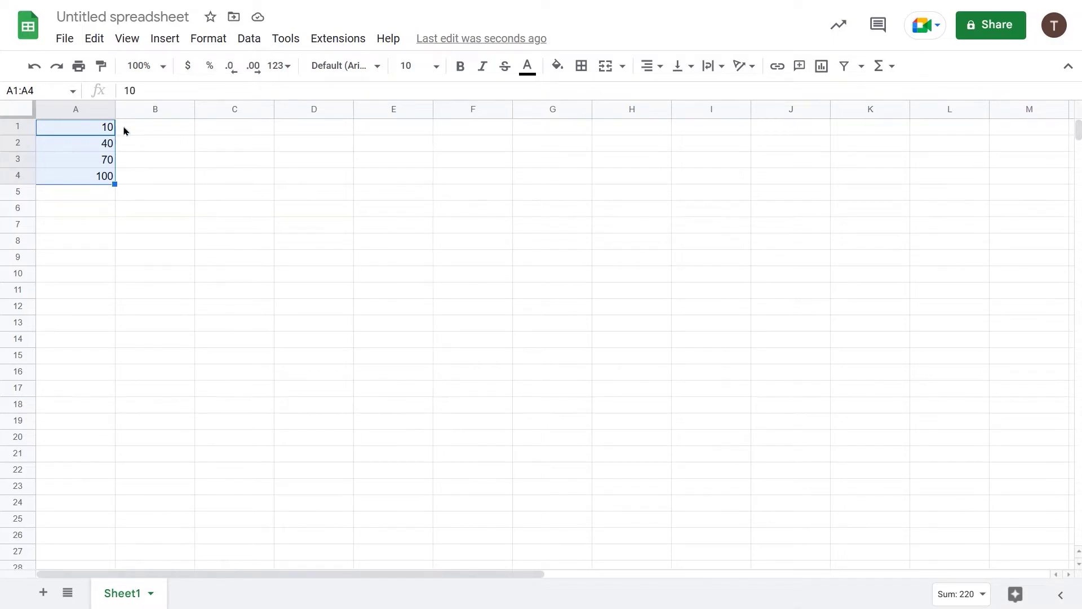
# Step: Enter 130 in B1 and 180 in B2, and extend the series down through B4
pyautogui.click(168, 127)
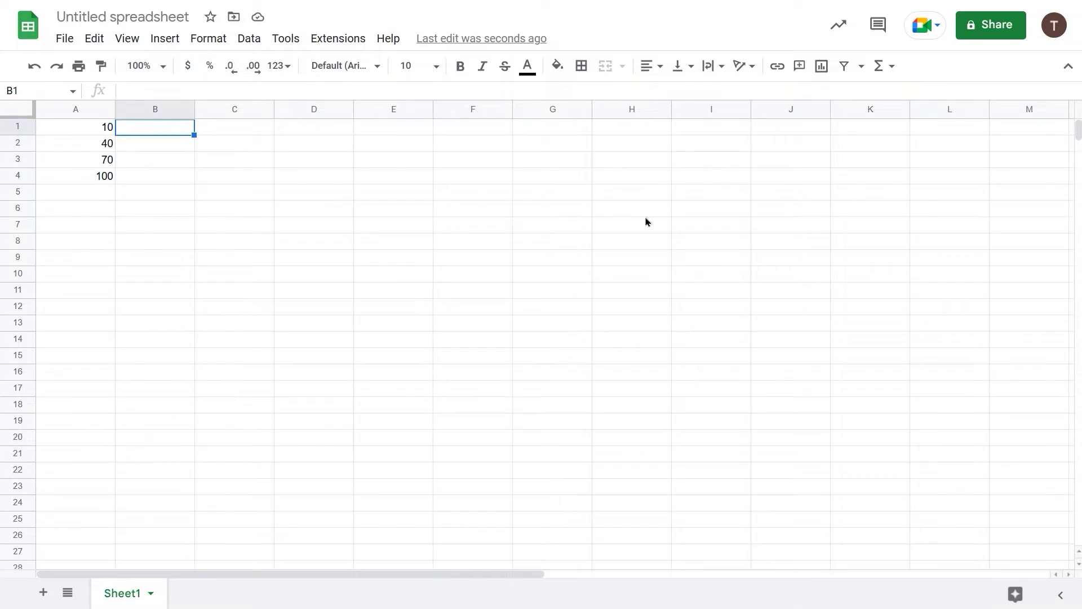
pyautogui.write('130')
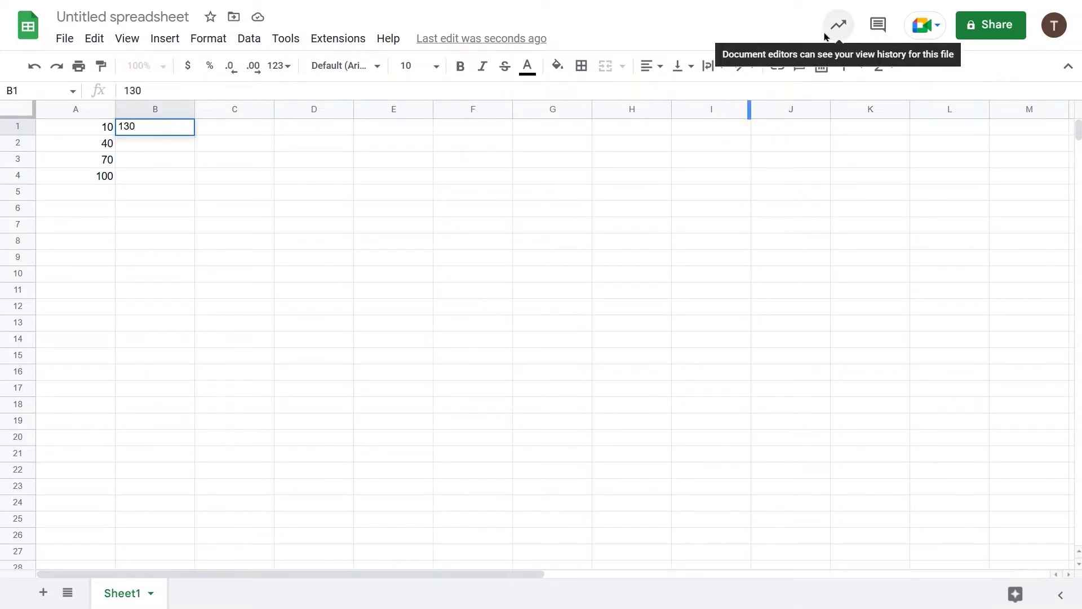
pyautogui.press('Return')
pyautogui.moveTo(867, 2)
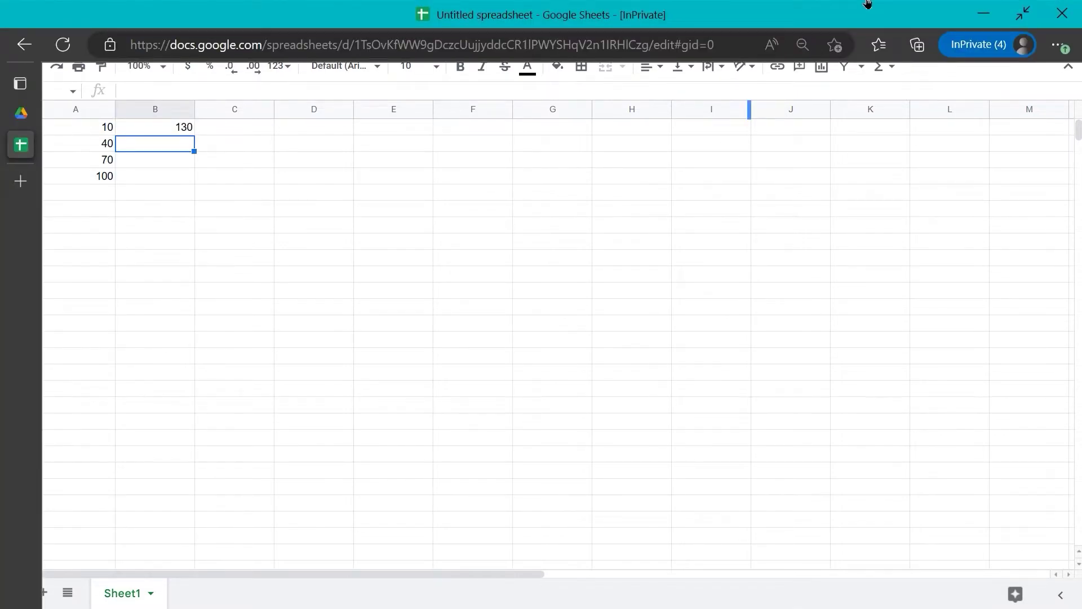
pyautogui.write('180')
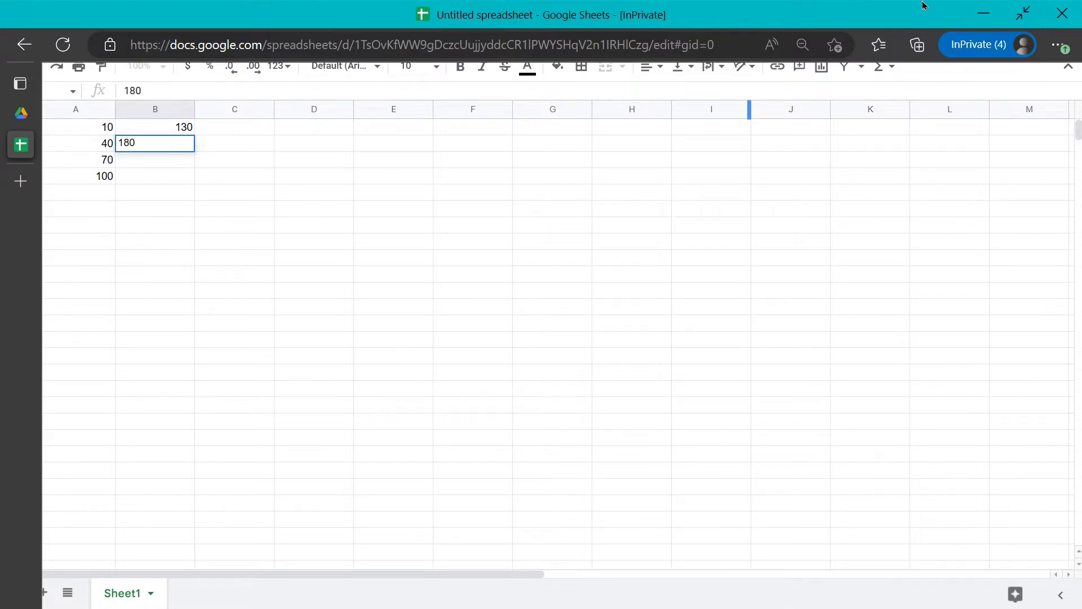
pyautogui.press('Return')
pyautogui.click(315, 191)
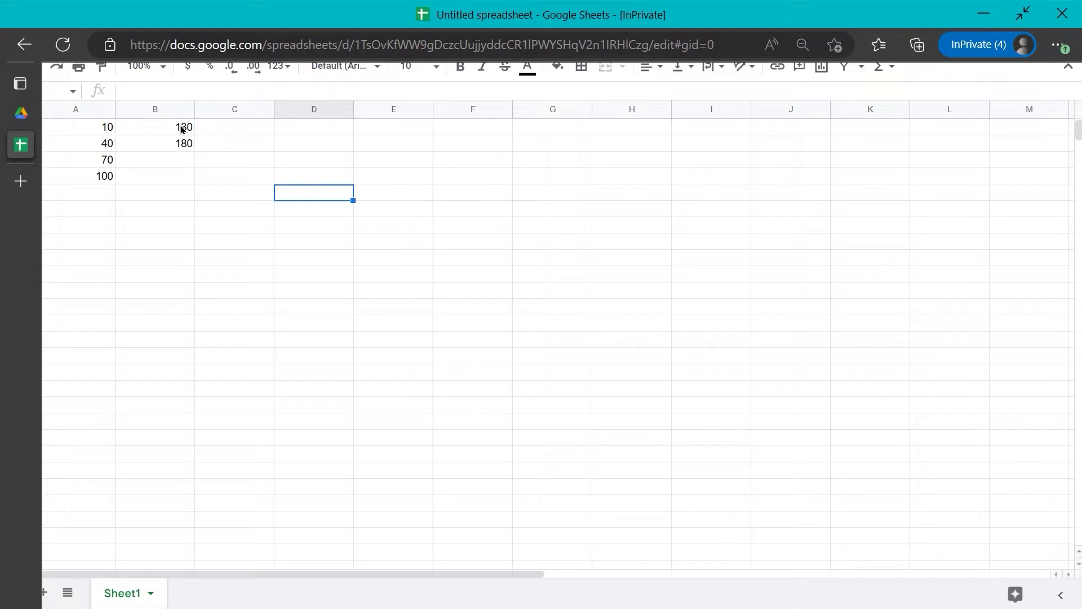
pyautogui.moveTo(182, 129); pyautogui.dragTo(192, 178)
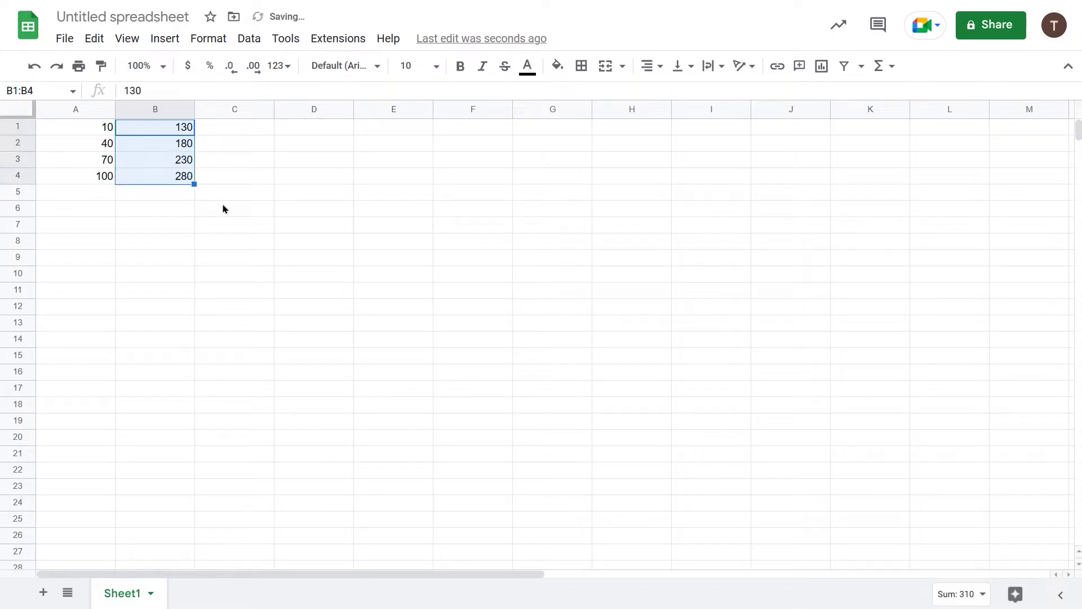
pyautogui.click(350, 260)
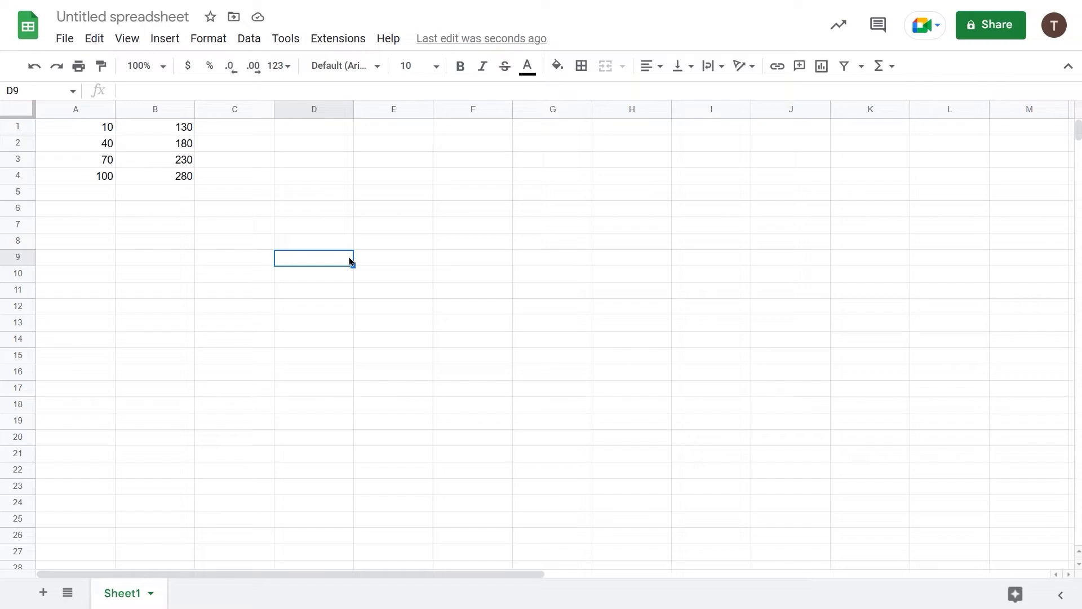
# Step: Insert a blank row above row 1 and enter the heading Qtr 1 in A1
pyautogui.rightClick(17, 127)
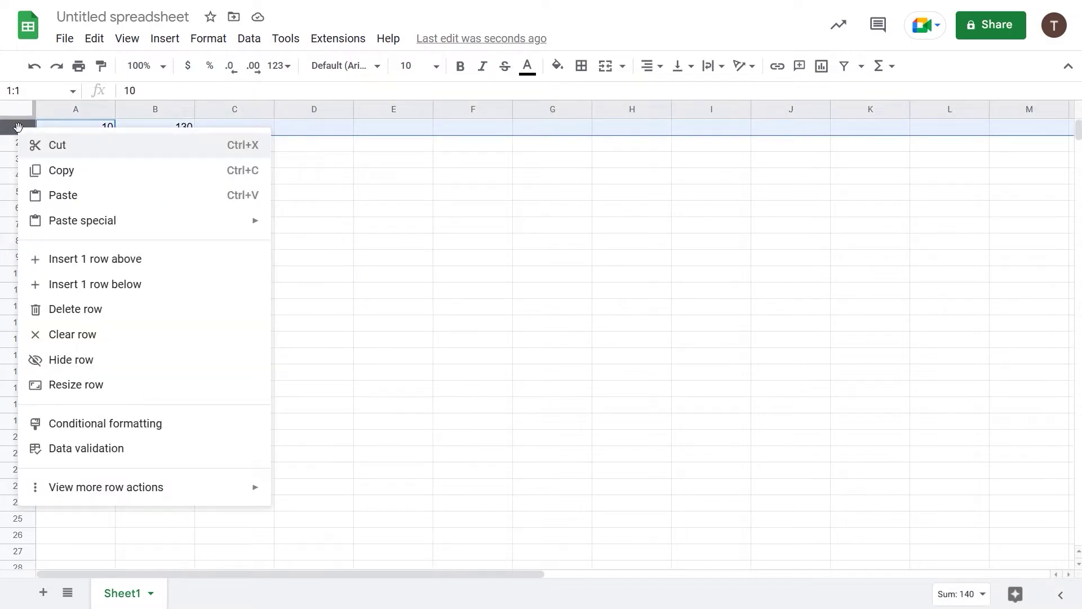
pyautogui.click(85, 259)
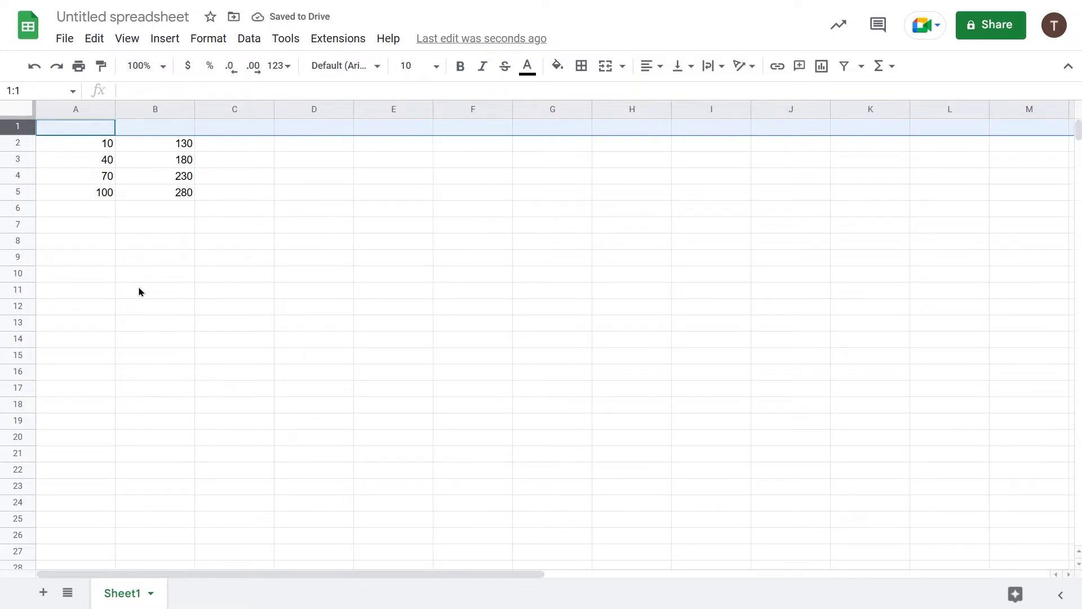
pyautogui.click(84, 132)
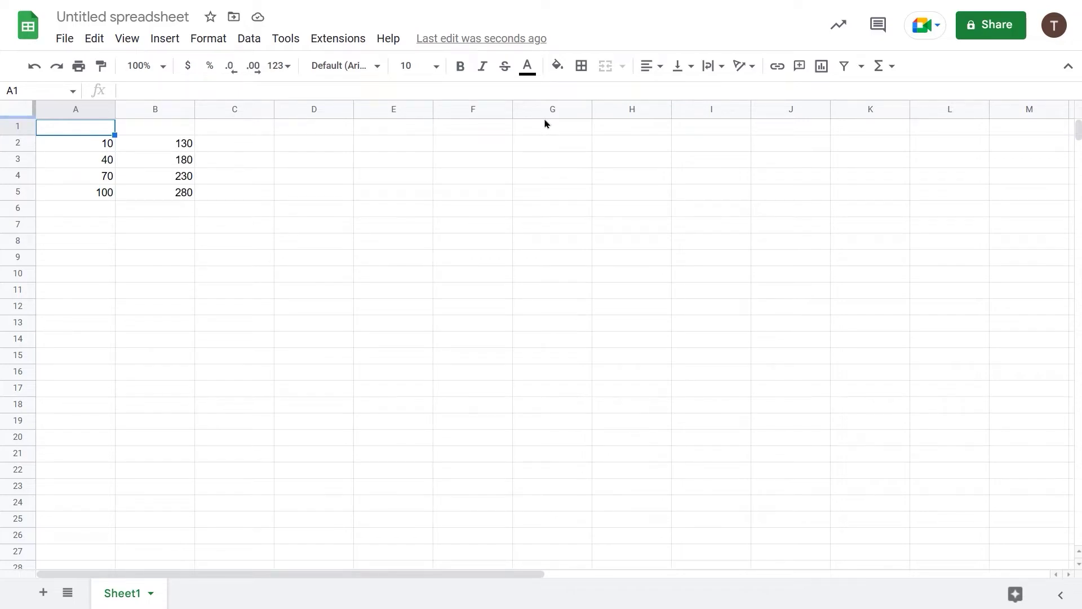
pyautogui.write('Qtr')
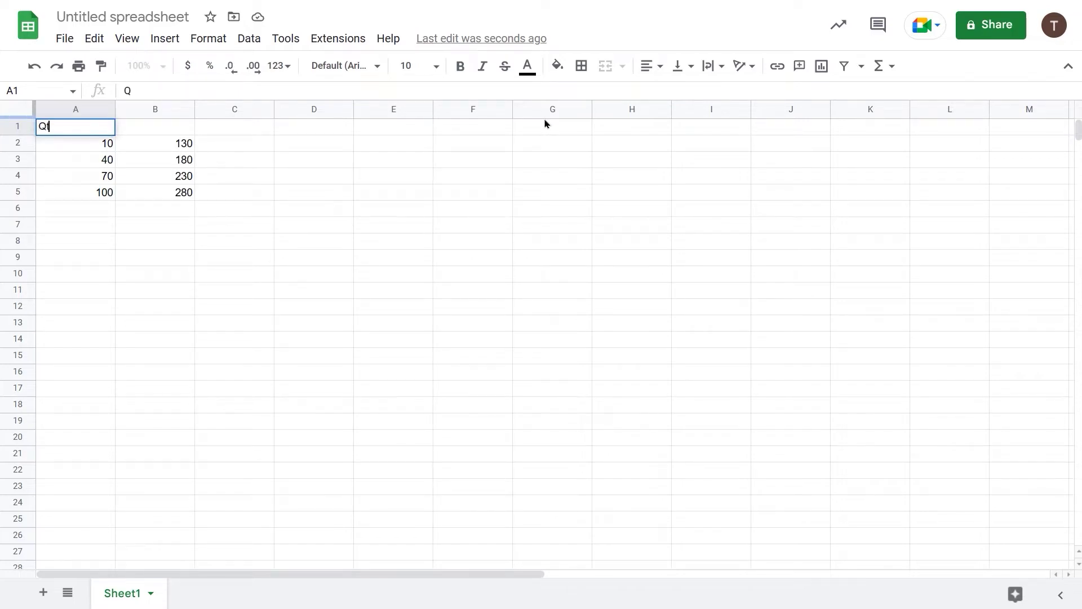
pyautogui.write(' 1')
pyautogui.press('Tab')
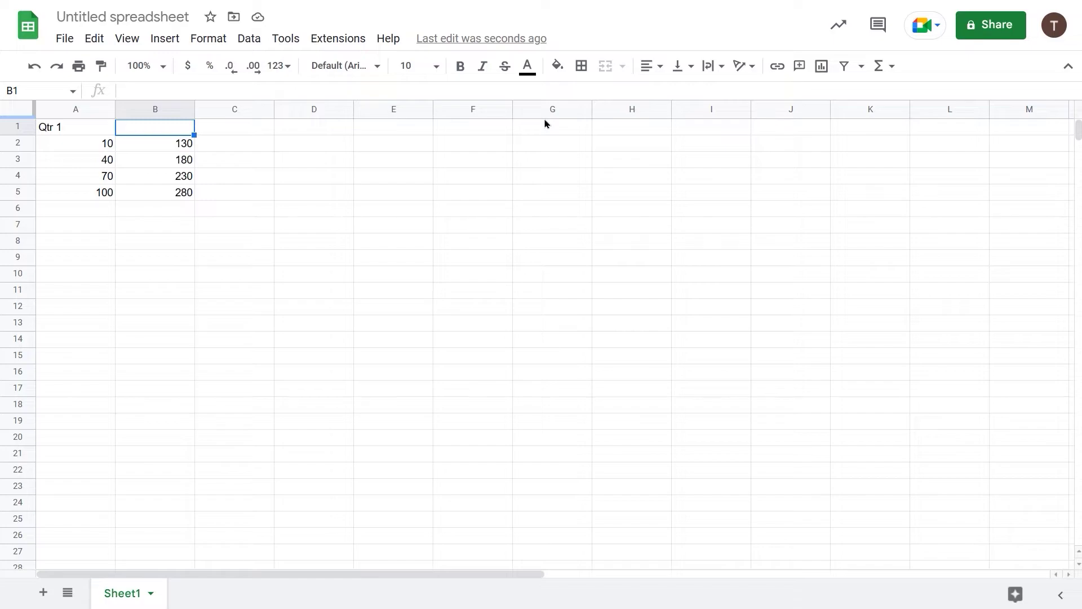
# Step: Autofill the Qtr 1 heading across through D1 and enter the heading Regional Totals in E1
pyautogui.click(77, 128)
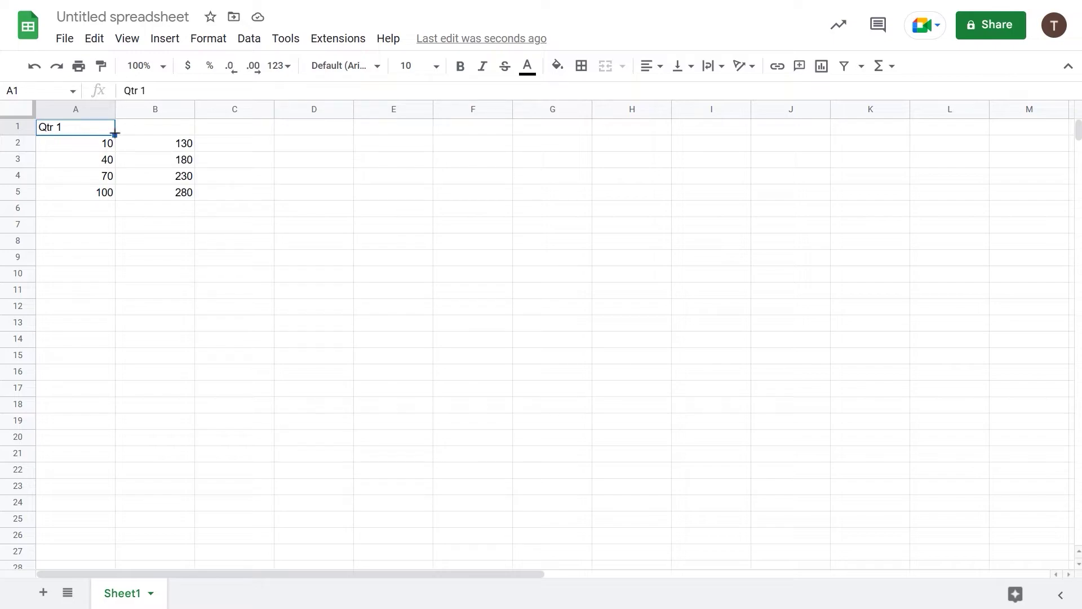
pyautogui.moveTo(114, 134); pyautogui.dragTo(355, 145)
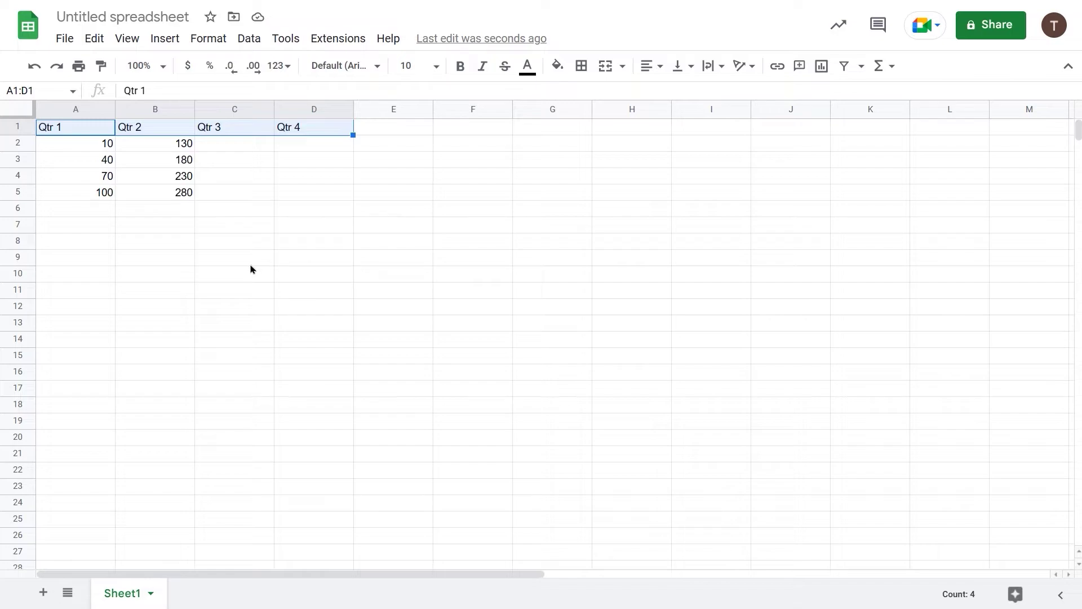
pyautogui.click(397, 135)
pyautogui.write('R')
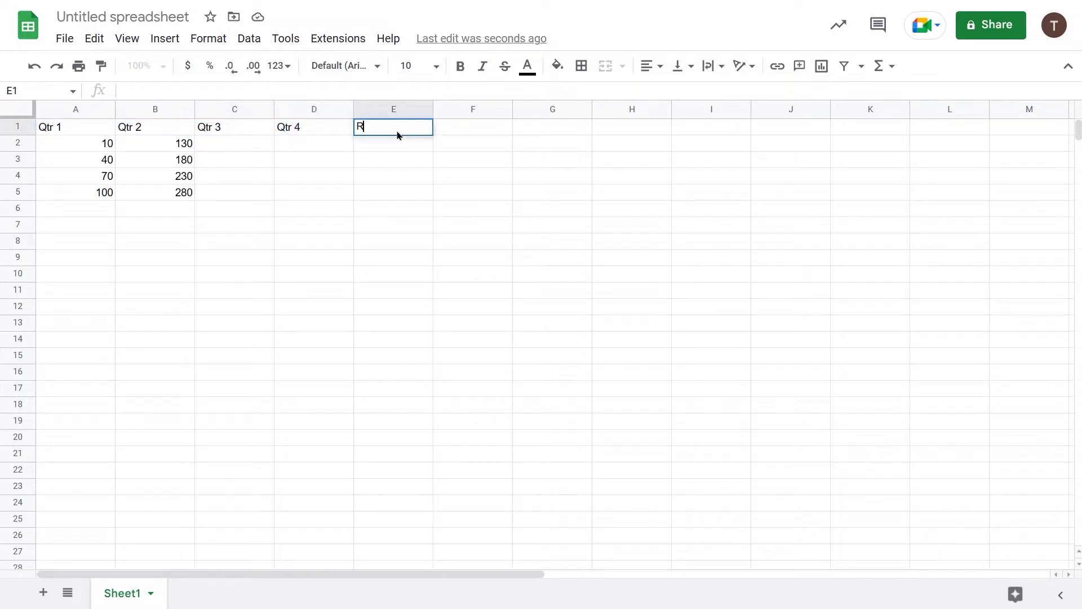
pyautogui.write('egional Totals')
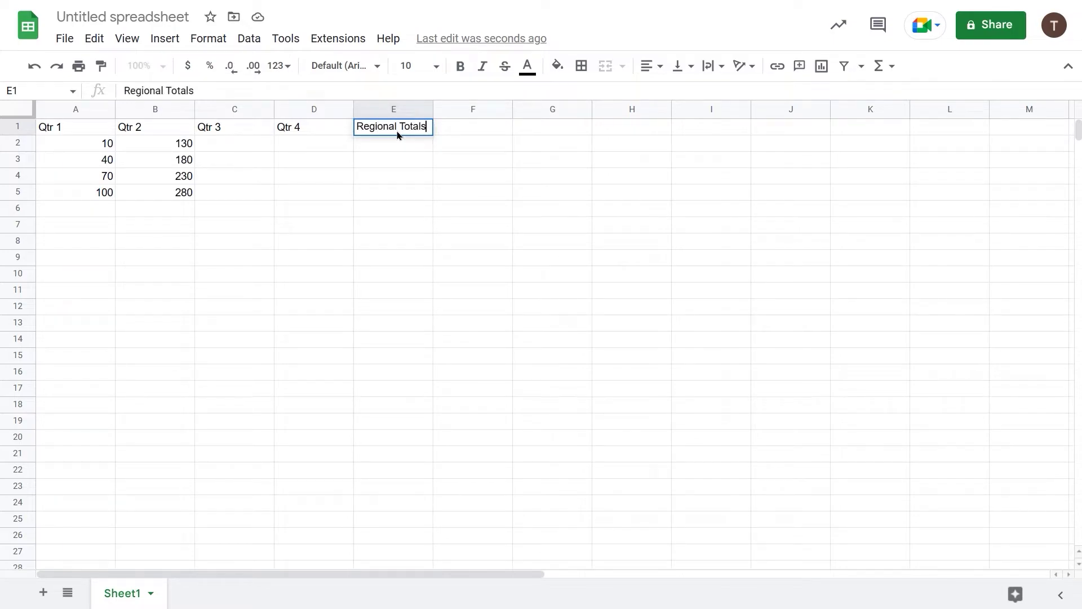
pyautogui.press('Return')
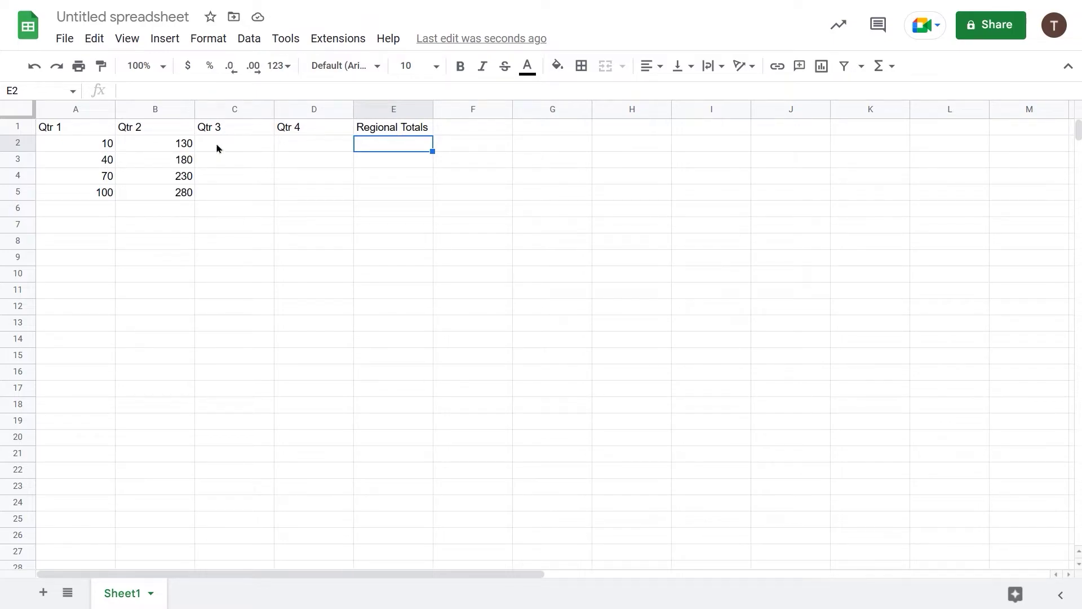
# Step: Insert one blank column before the Qtr 1 column
pyautogui.click(58, 110)
pyautogui.rightClick(58, 110)
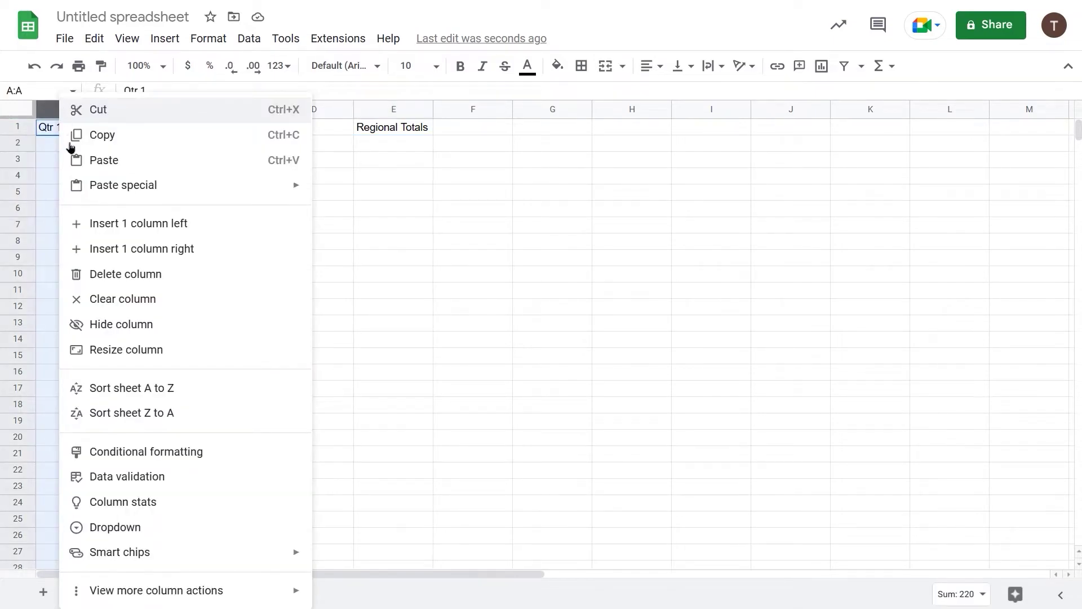
pyautogui.click(143, 224)
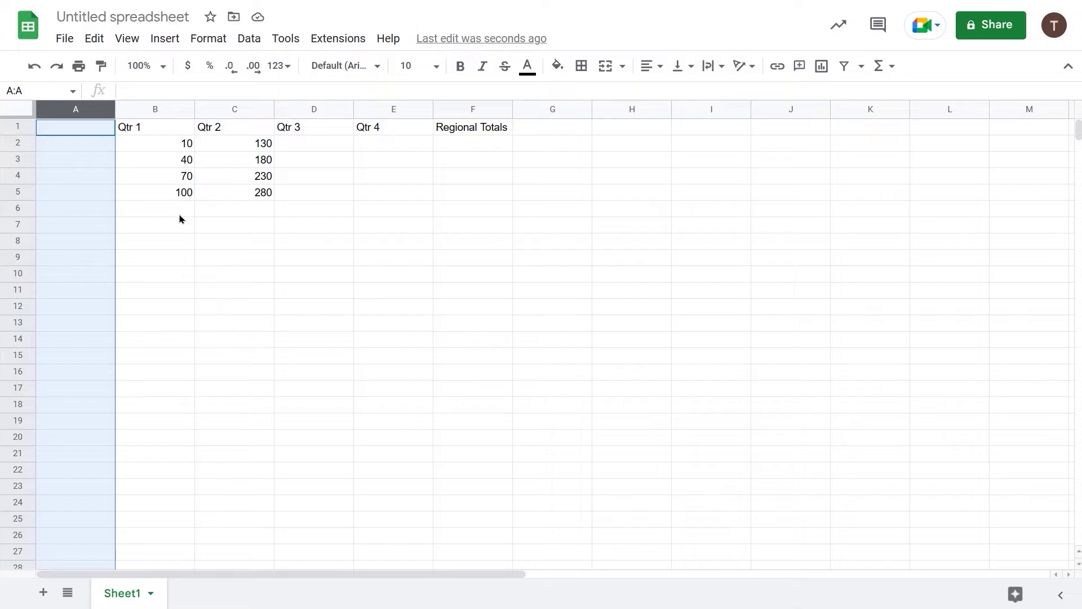
# Step: Enter the region labels East, West, North and South in cells A2 through A5
pyautogui.click(56, 147)
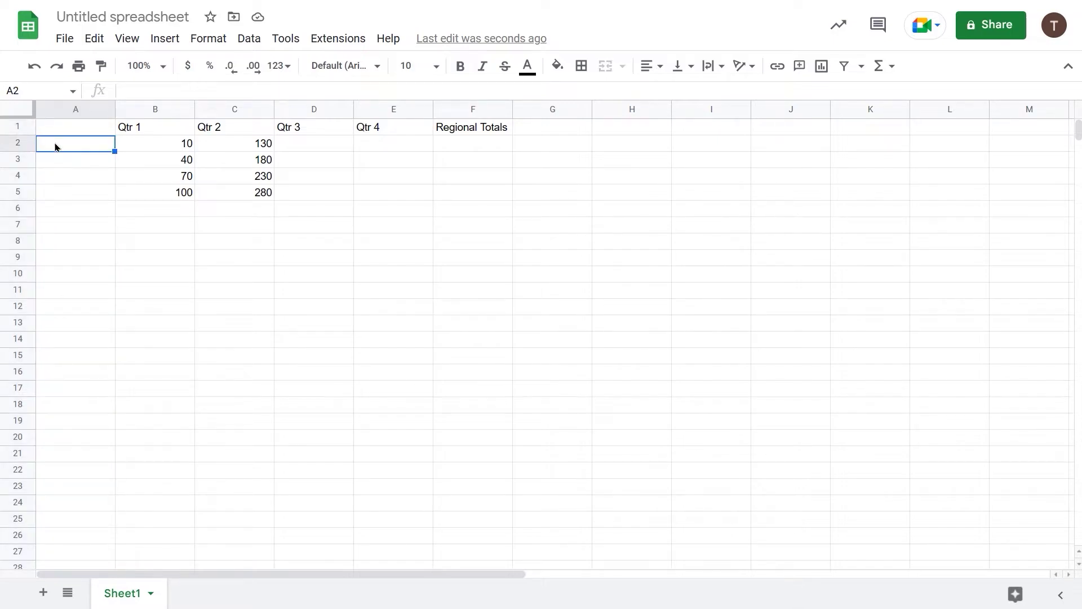
pyautogui.write('East')
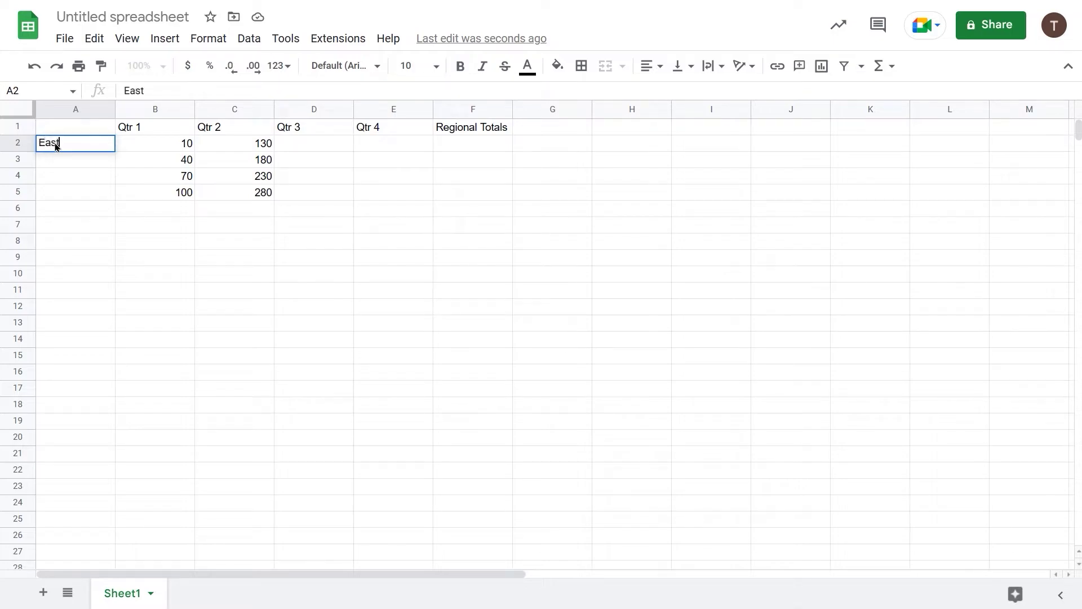
pyautogui.press('Return')
pyautogui.write('West')
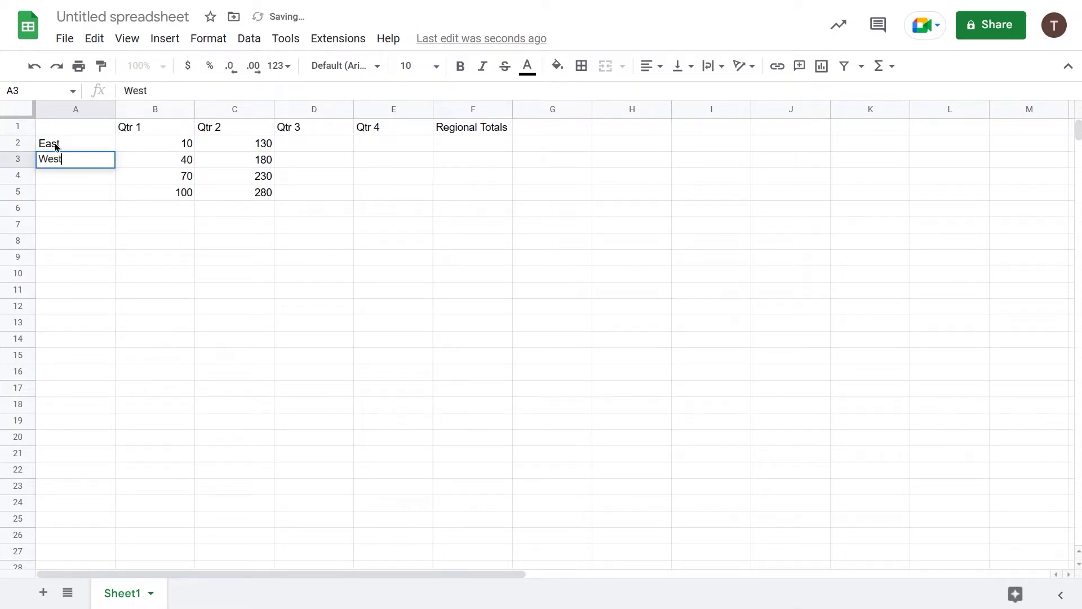
pyautogui.press('Return')
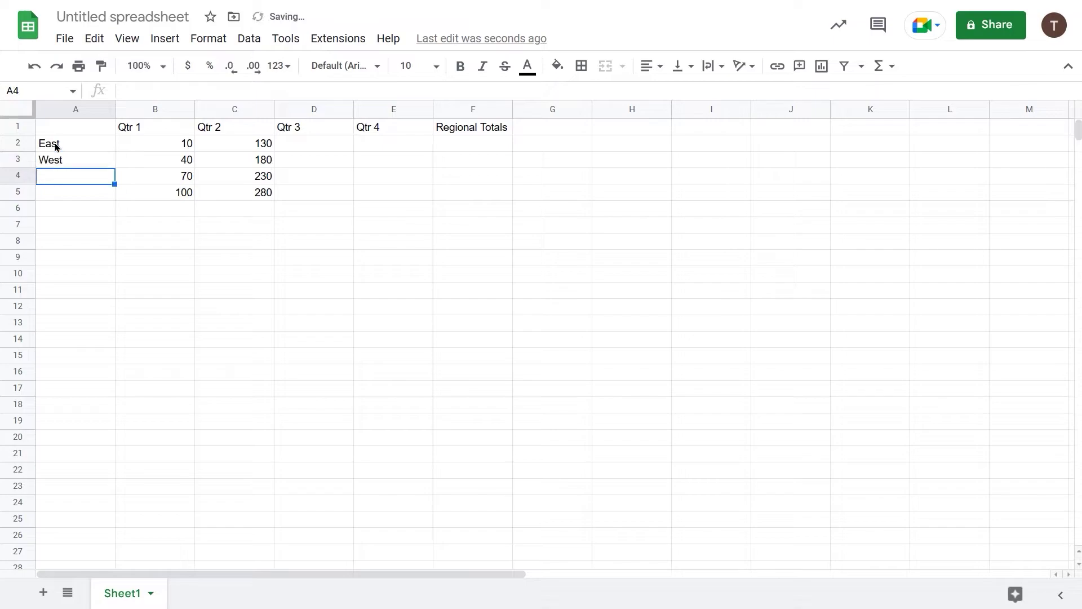
pyautogui.write('North')
pyautogui.press('Return')
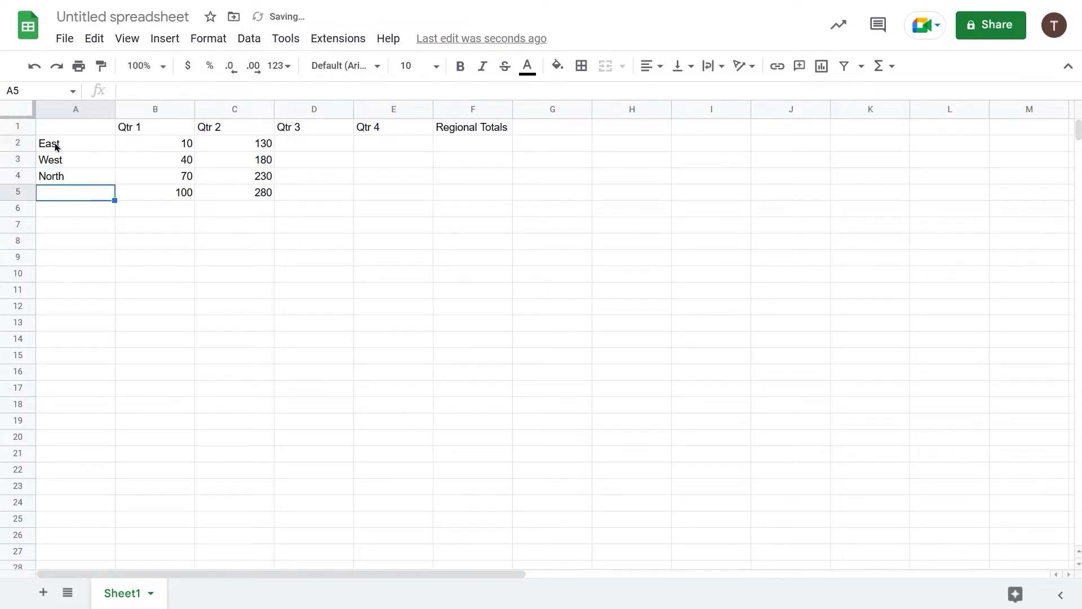
pyautogui.write('South')
pyautogui.press('Return')
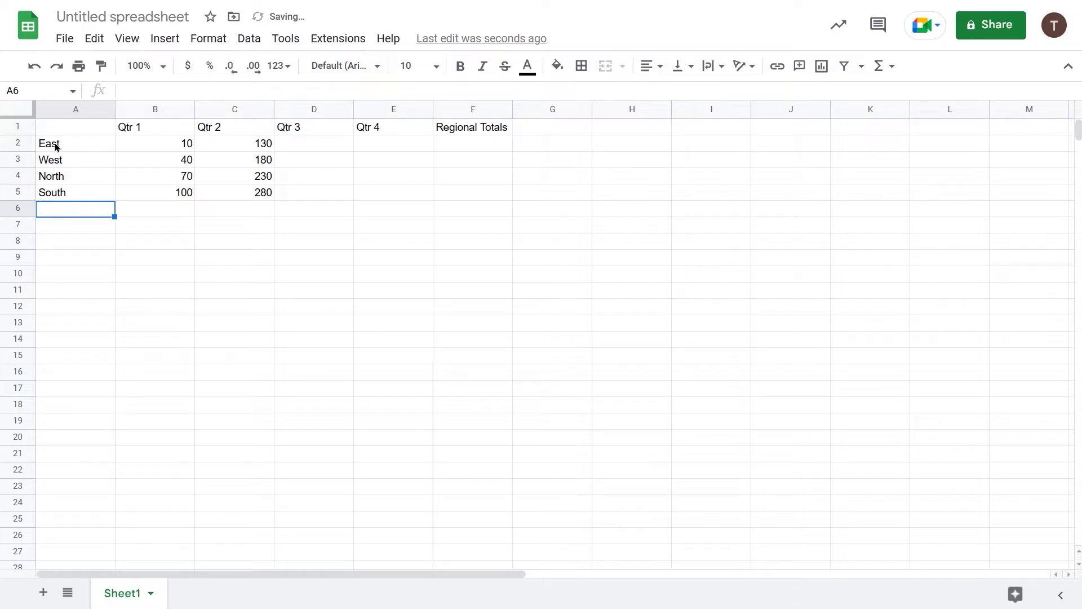
# Step: Enter the row label Quarterly Totals in A6, below the region labels
pyautogui.write('Qau')
pyautogui.press('BackSpace')
pyautogui.press('BackSpace')
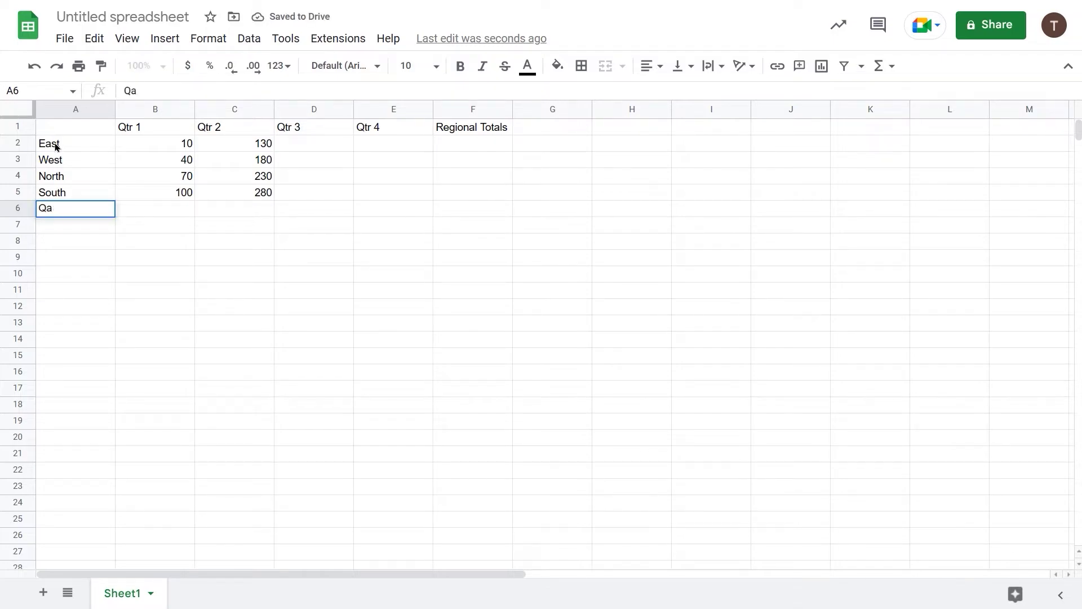
pyautogui.write('uarterly')
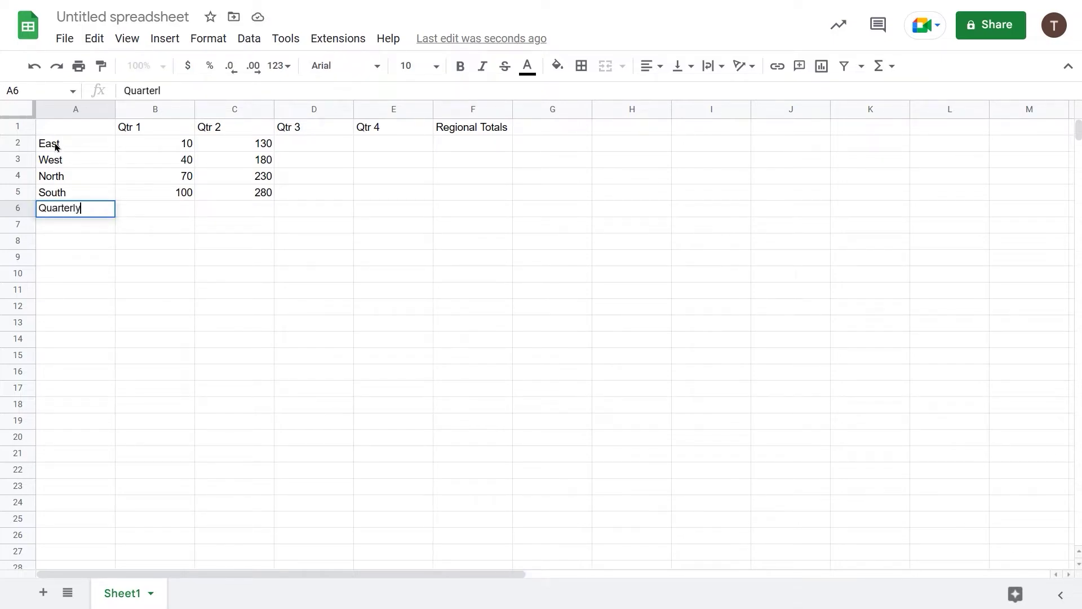
pyautogui.write(' Totals')
pyautogui.press('Return')
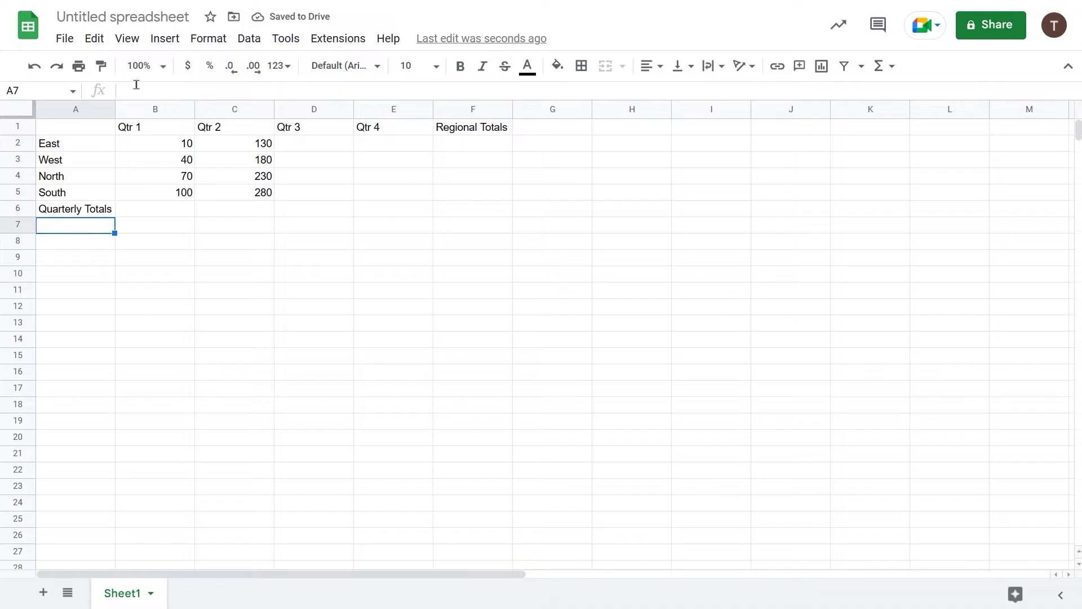
# Step: Rename the untitled spreadsheet as 2021 Sales by Region
pyautogui.click(71, 19)
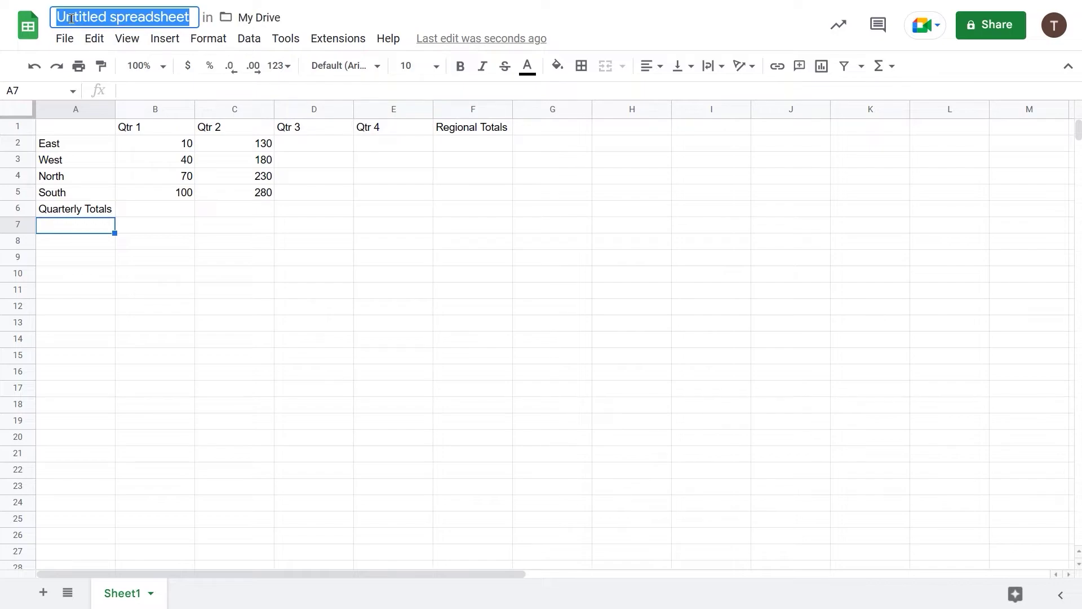
pyautogui.write('202')
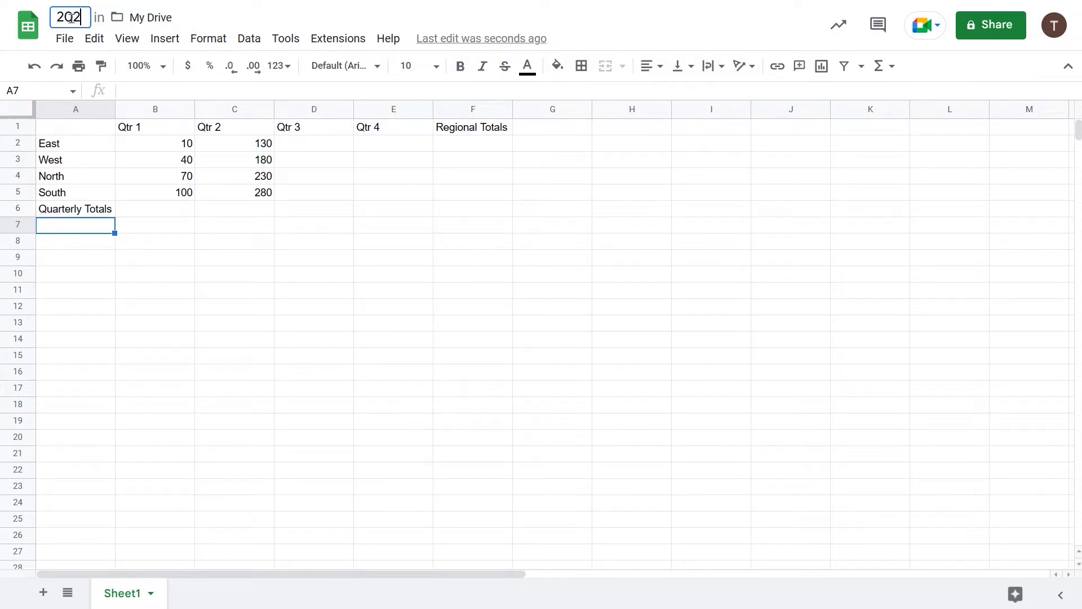
pyautogui.write('1 Sale')
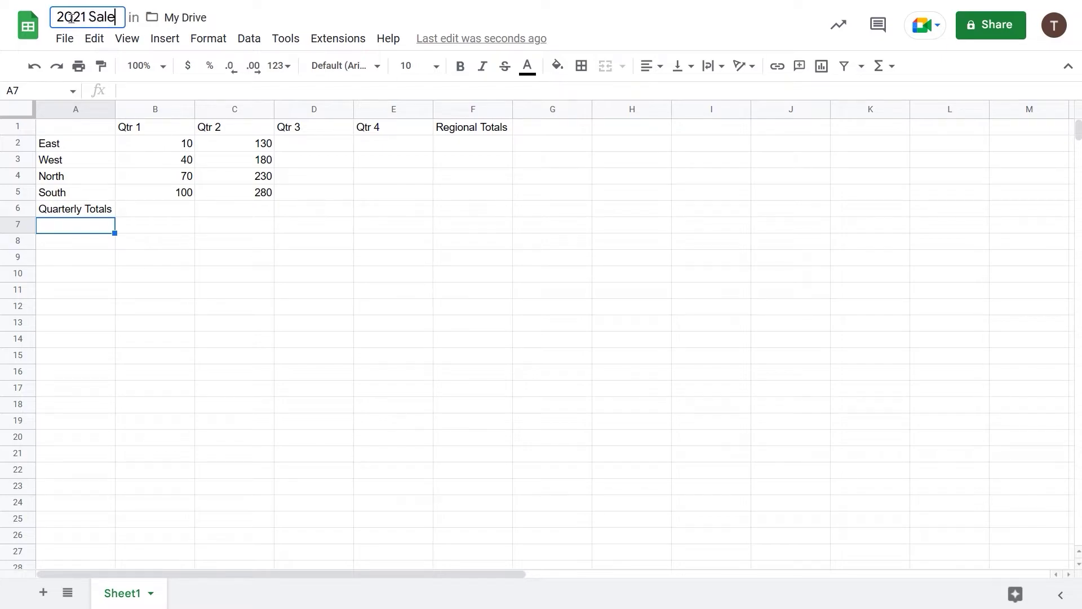
pyautogui.write('s by Region')
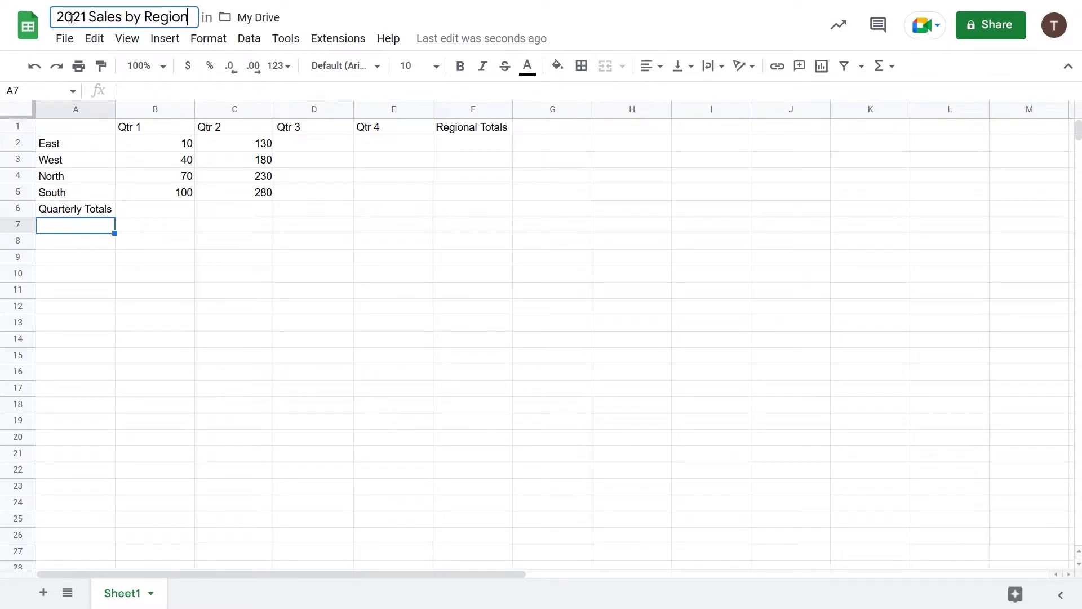
pyautogui.click(257, 262)
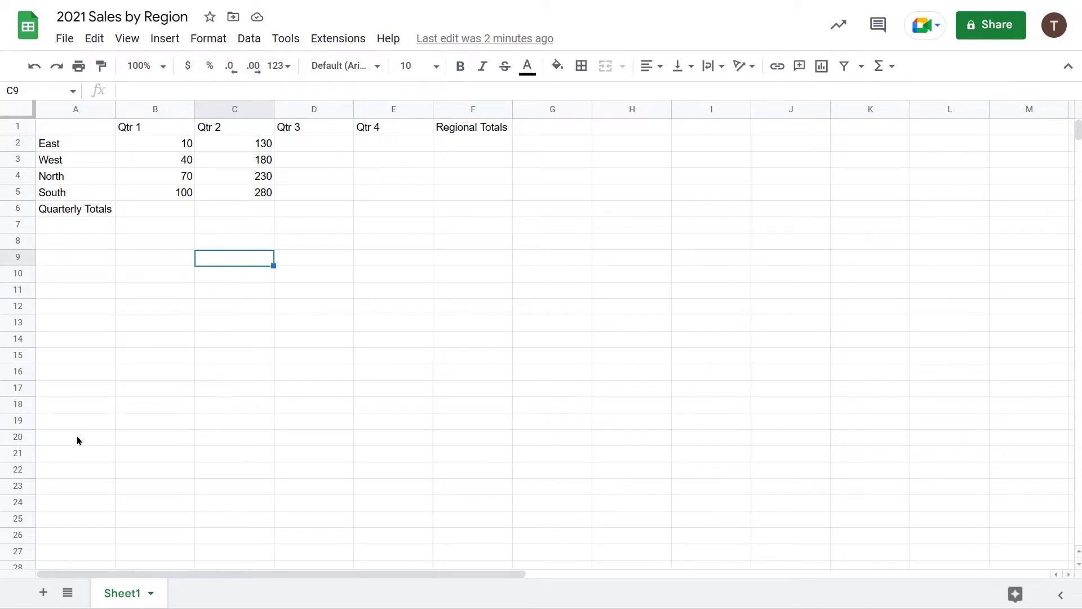
# Step: Try out the addition formula =b2+b3+b4+b5 in cell A20, and clear the cell again
pyautogui.click(46, 443)
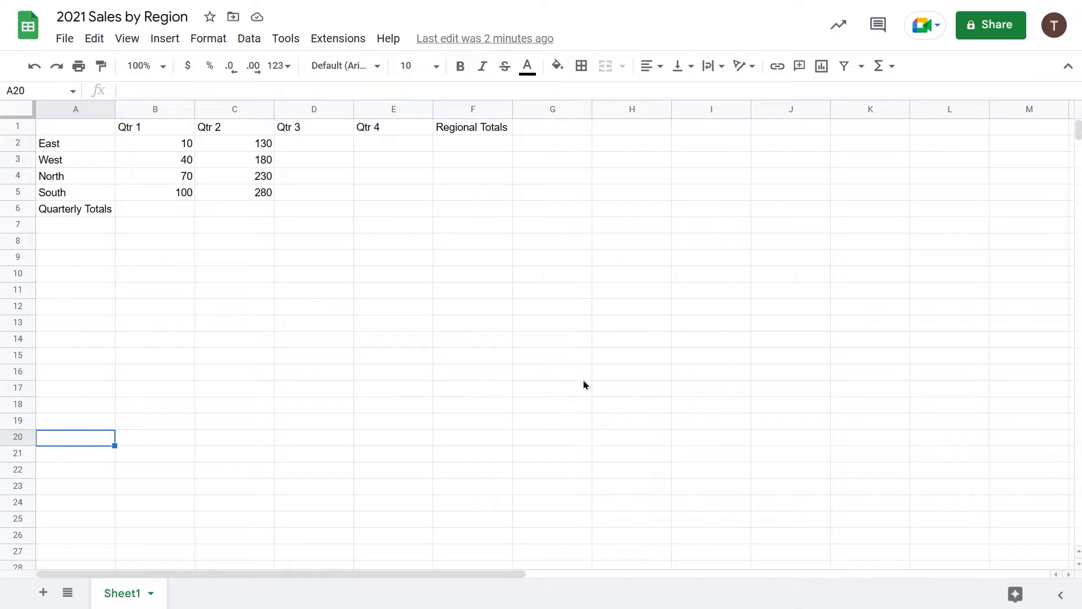
pyautogui.write('=')
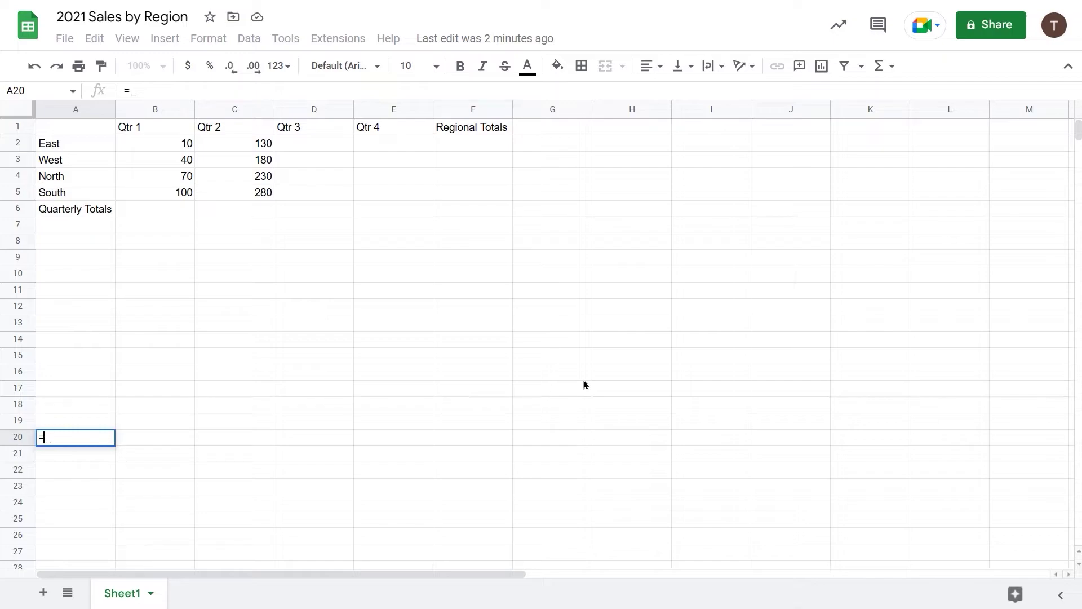
pyautogui.write('b')
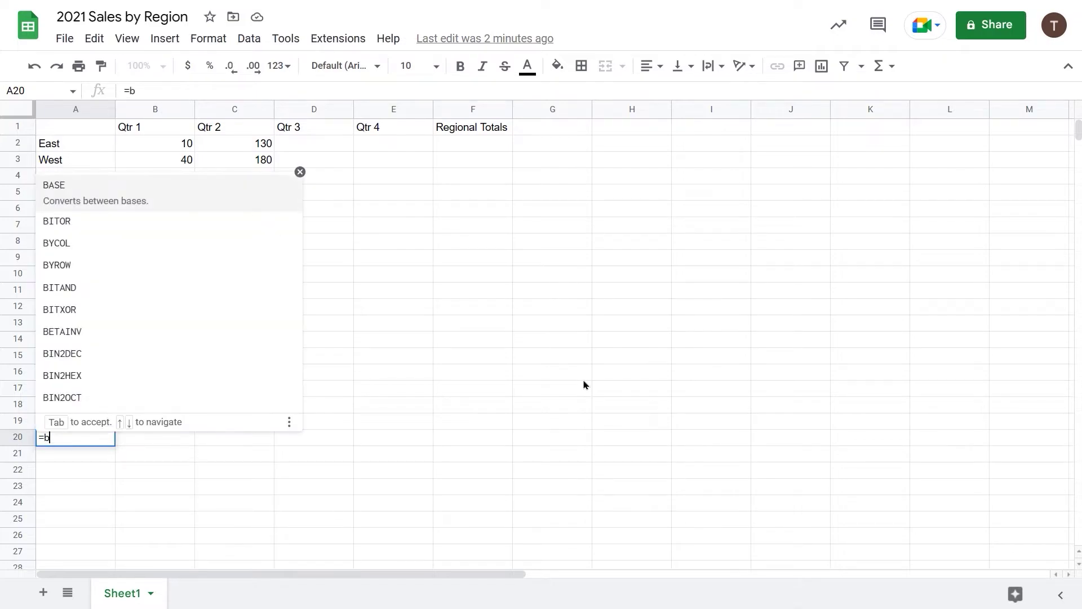
pyautogui.write('2')
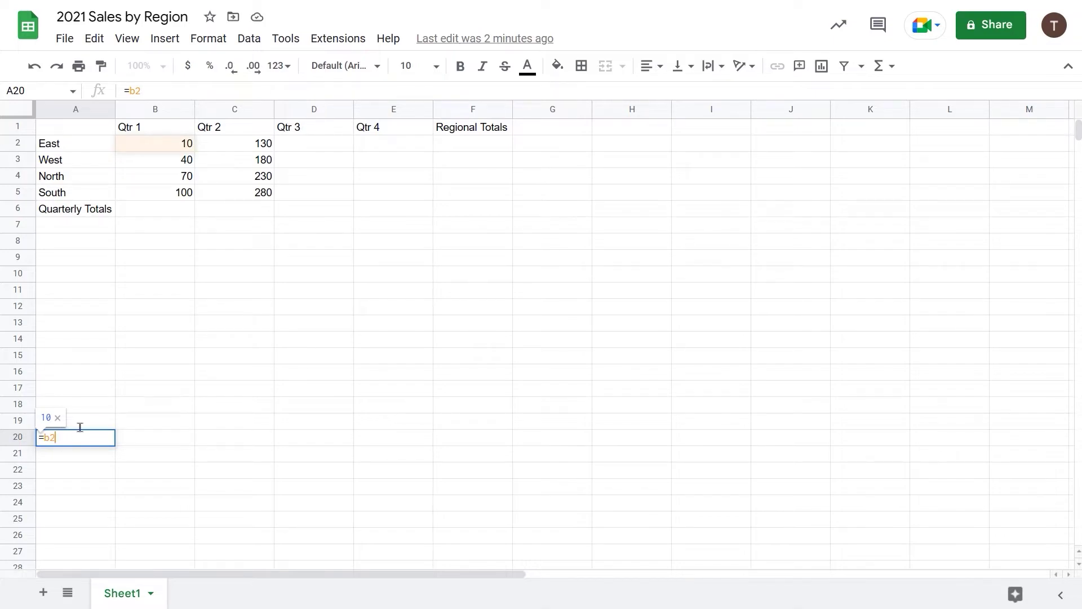
pyautogui.write('+')
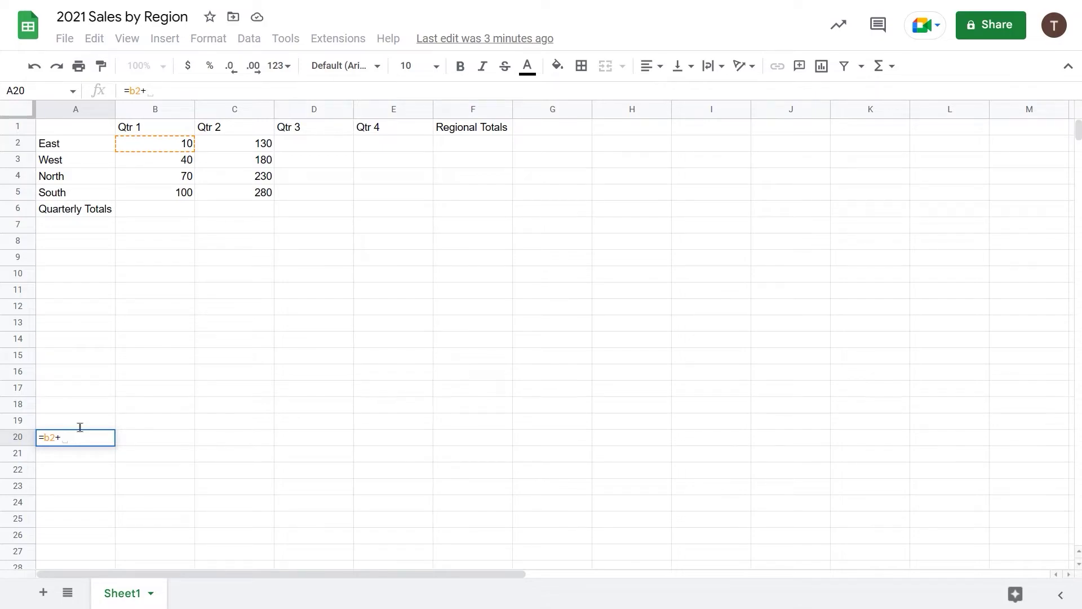
pyautogui.write('b3')
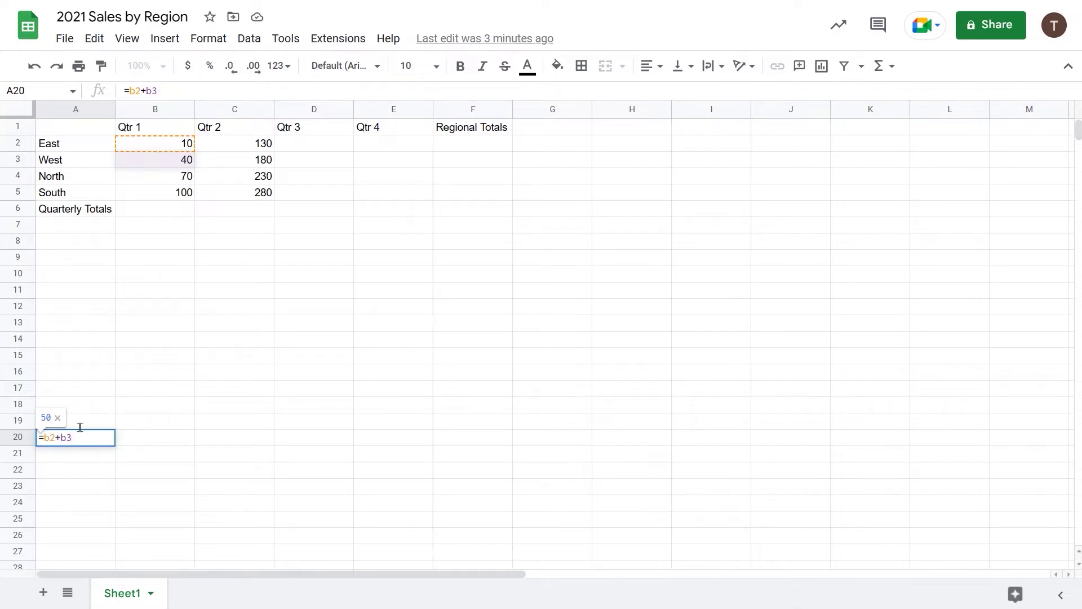
pyautogui.write('+')
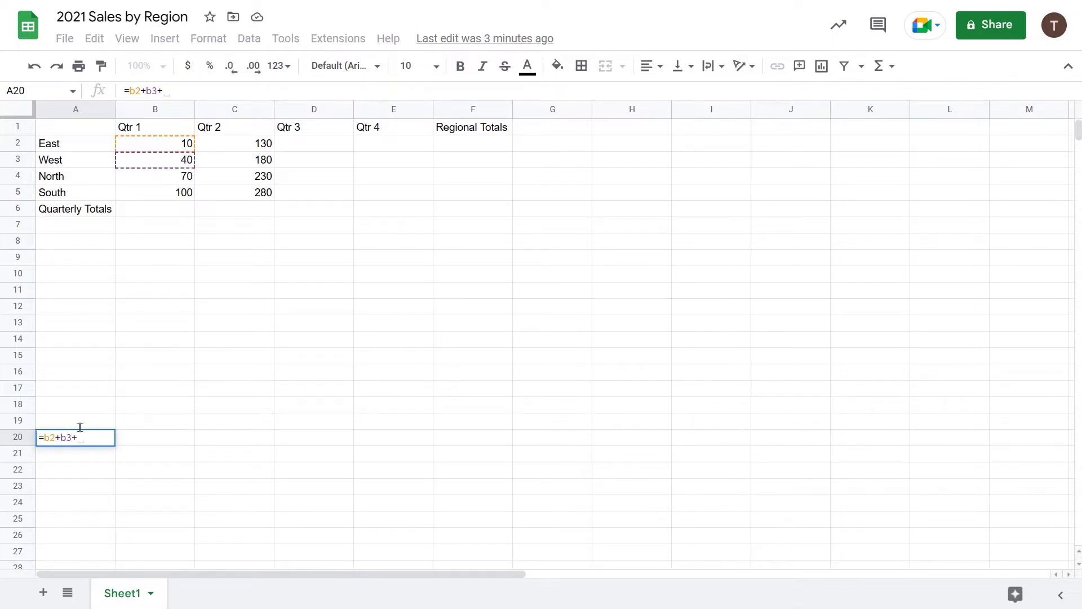
pyautogui.write('b4')
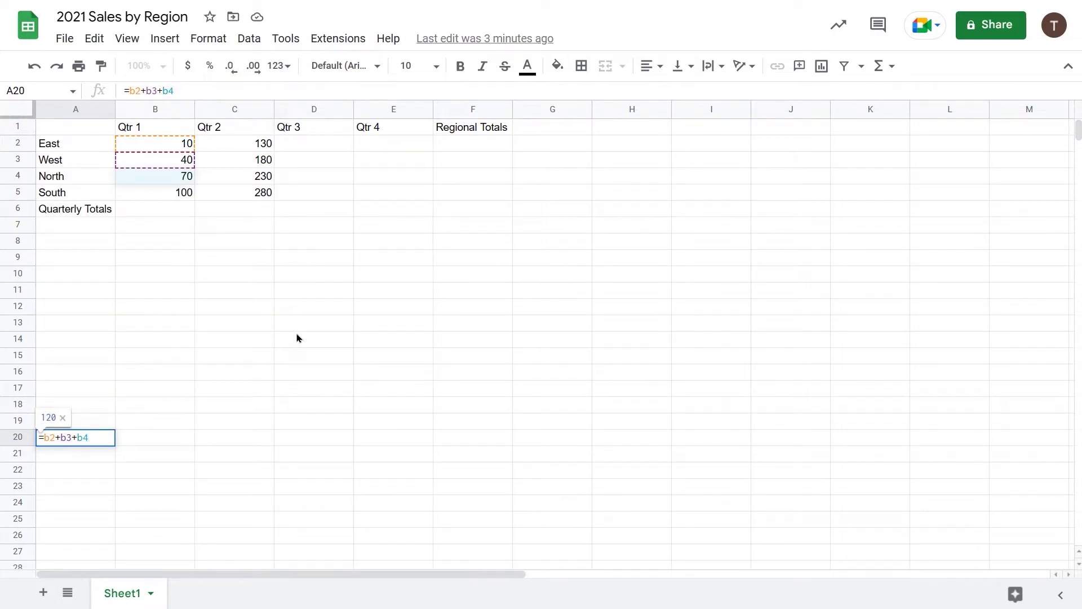
pyautogui.write('+')
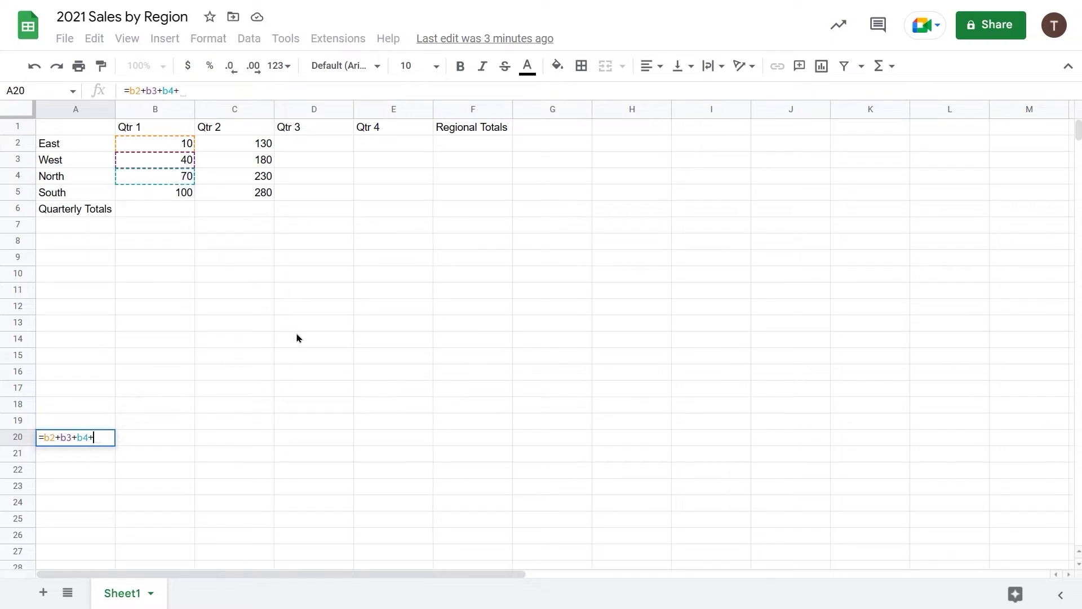
pyautogui.write('b5')
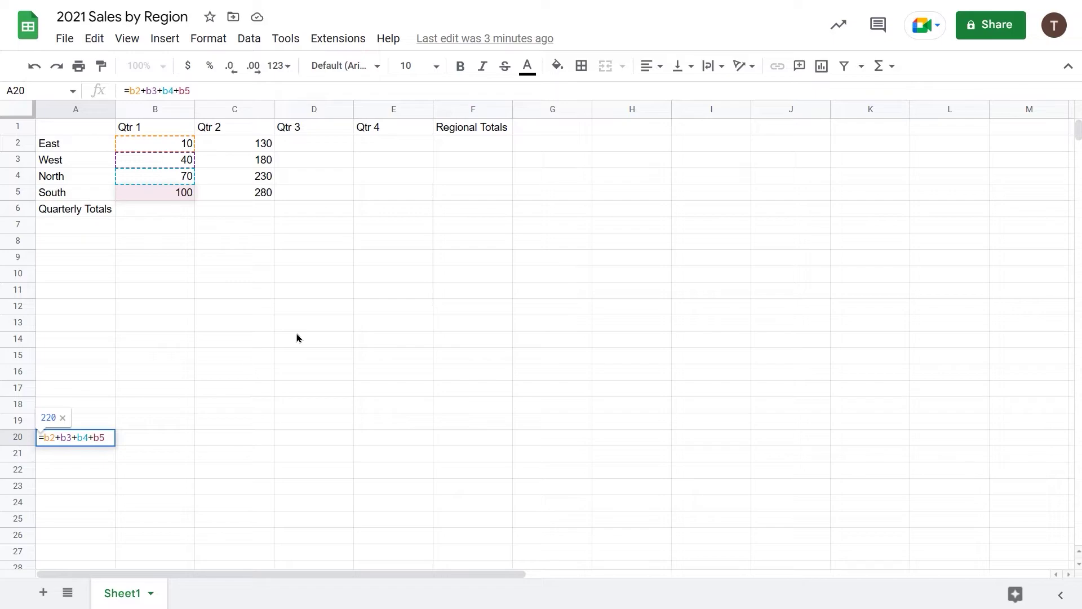
pyautogui.press('Return')
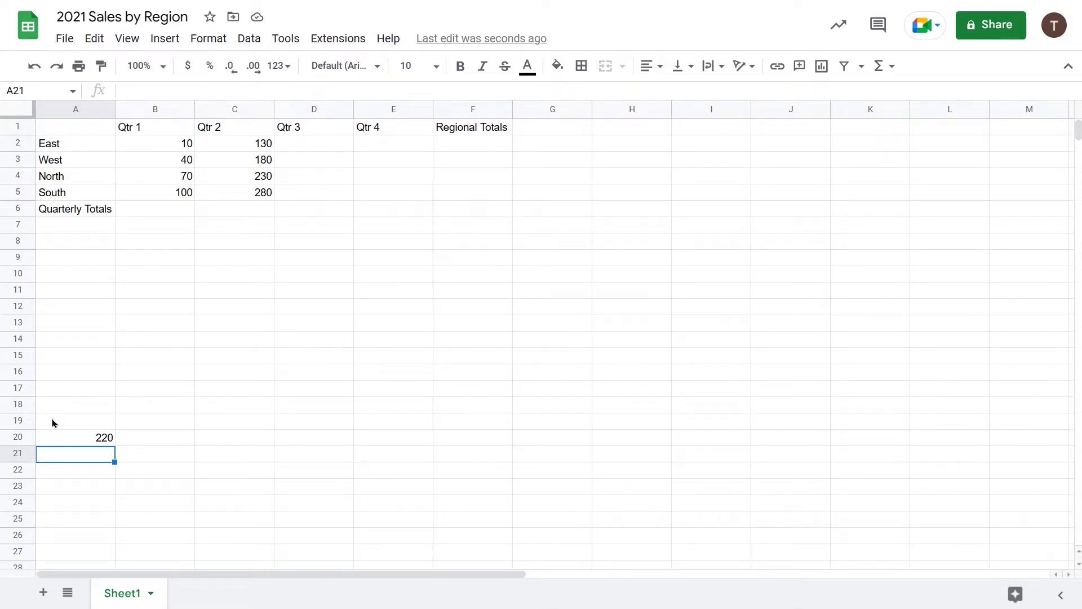
pyautogui.click(86, 443)
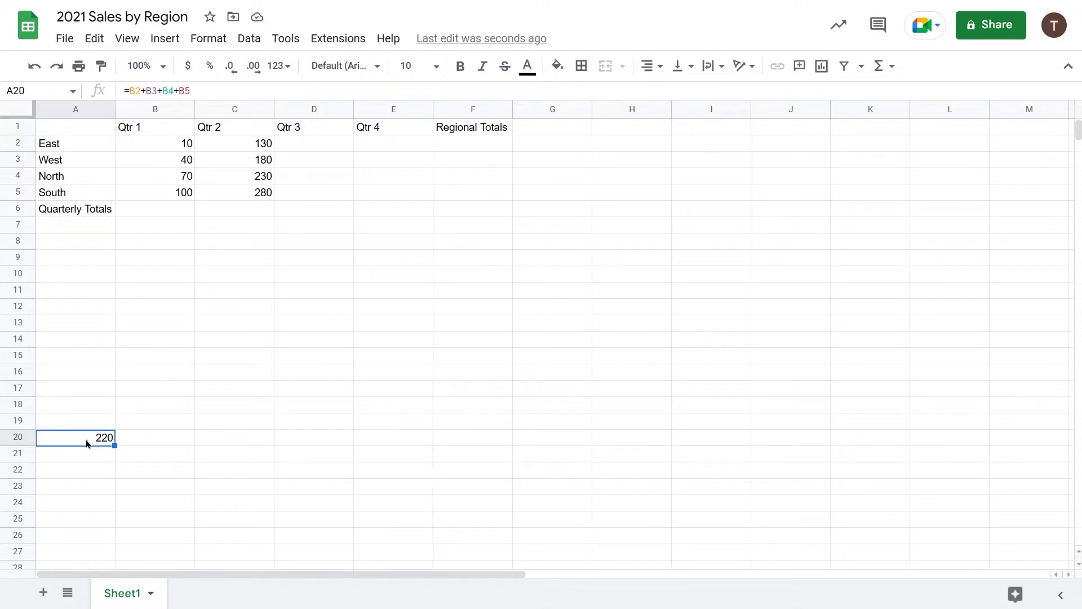
pyautogui.press('Delete')
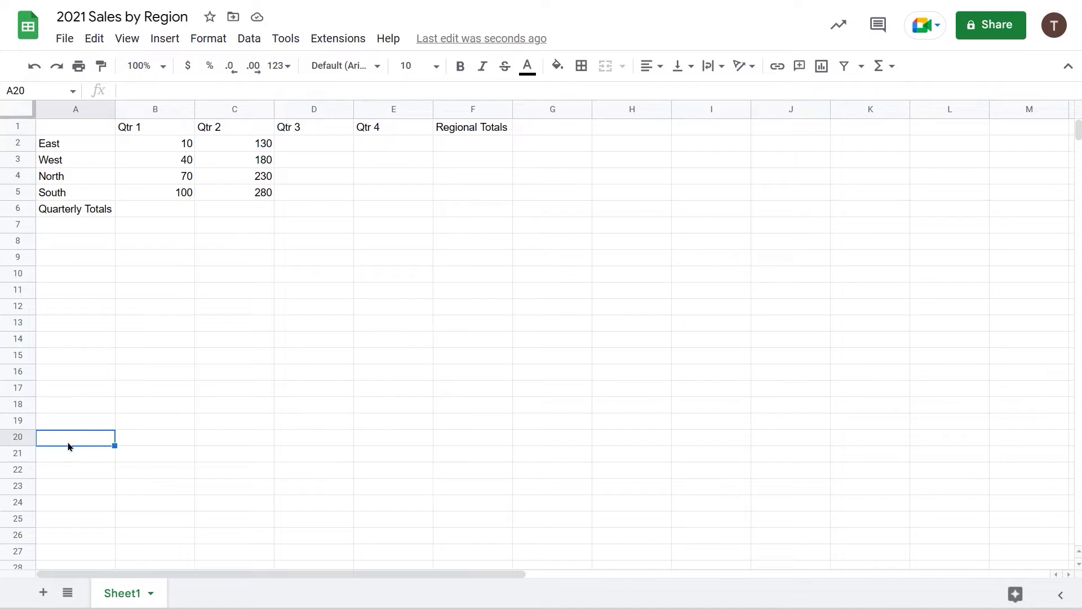
# Step: Go to cell B6 and total the Qtr 1 sales with the suggested formula =SUM(B2:B5)
pyautogui.click(25, 91)
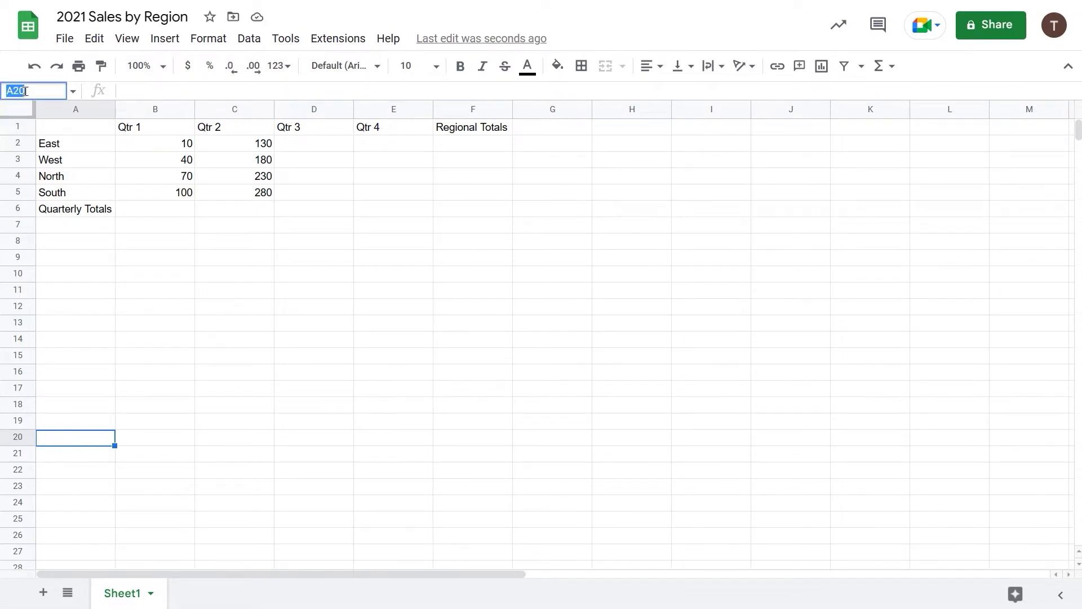
pyautogui.write('b6')
pyautogui.press('Return')
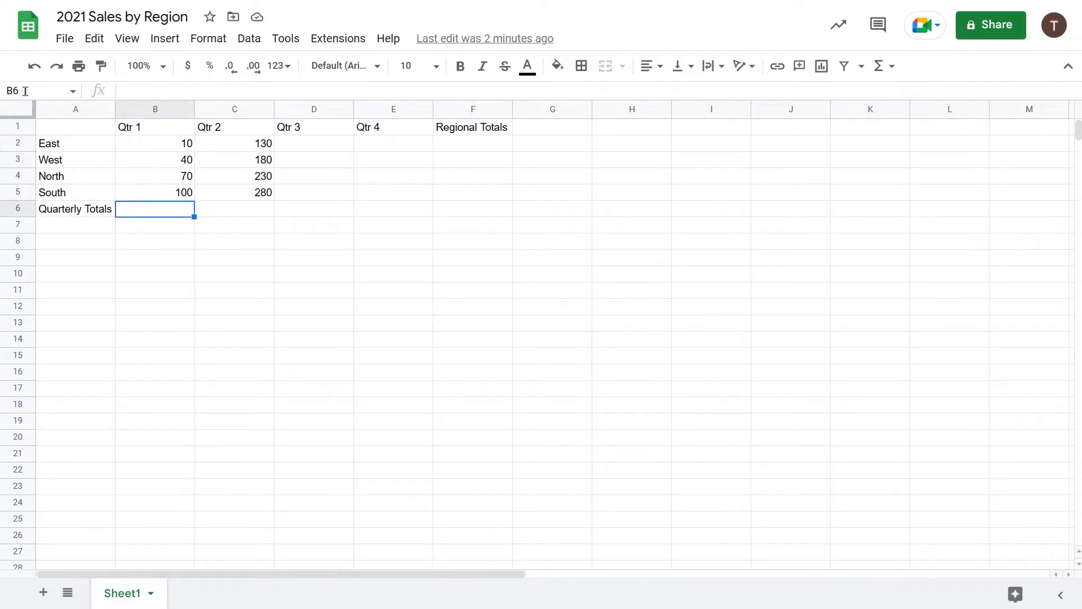
pyautogui.write('=')
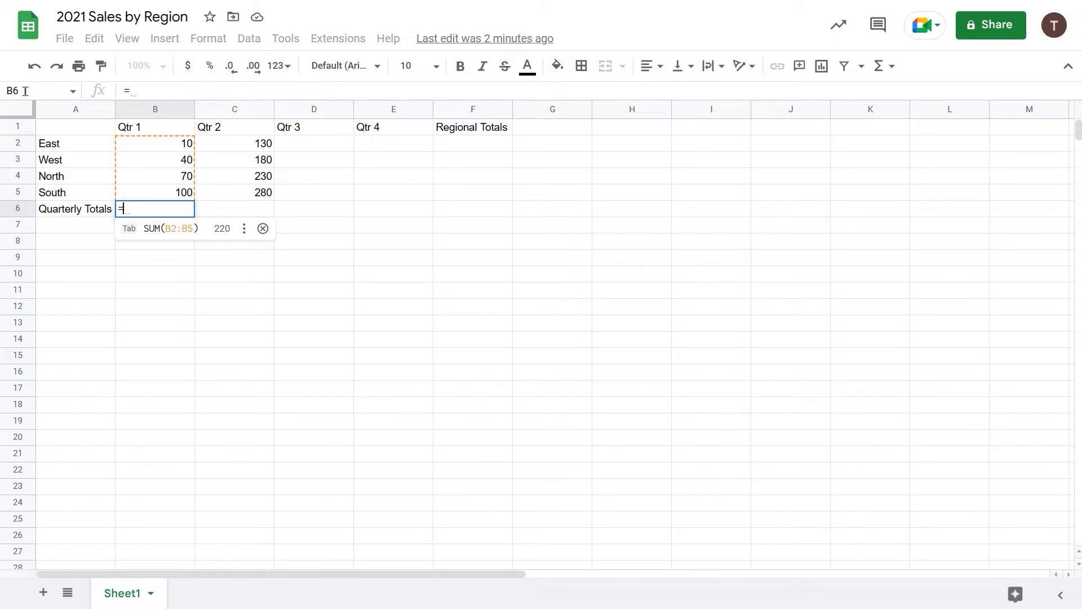
pyautogui.press('Tab')
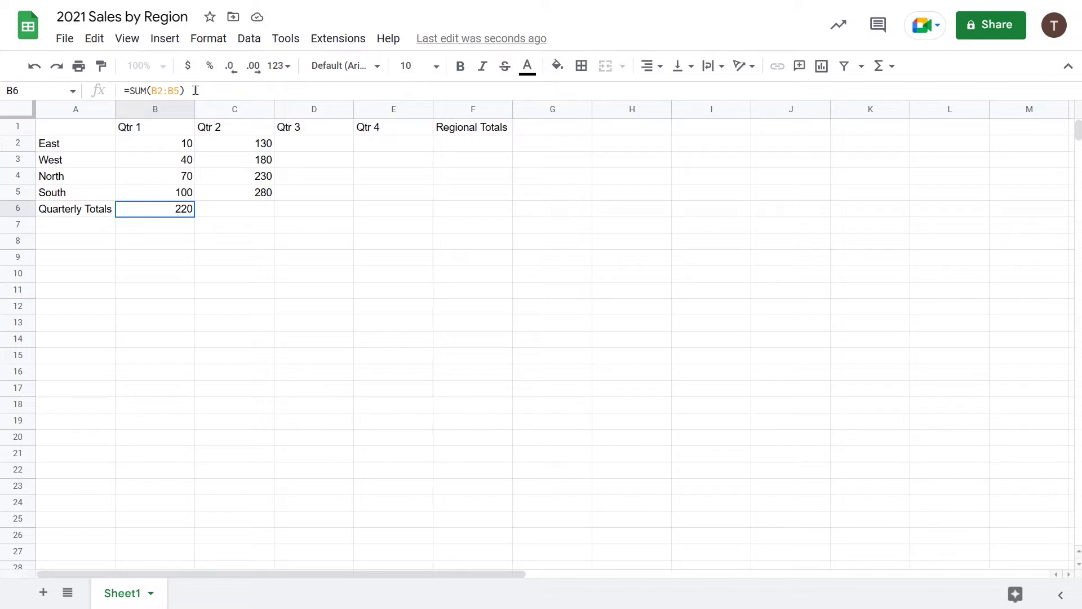
# Step: Copy the B6 total formula across to C6 through E6 and check the cell references in the copies
pyautogui.press('F11')
pyautogui.moveTo(192, 219); pyautogui.dragTo(373, 218)
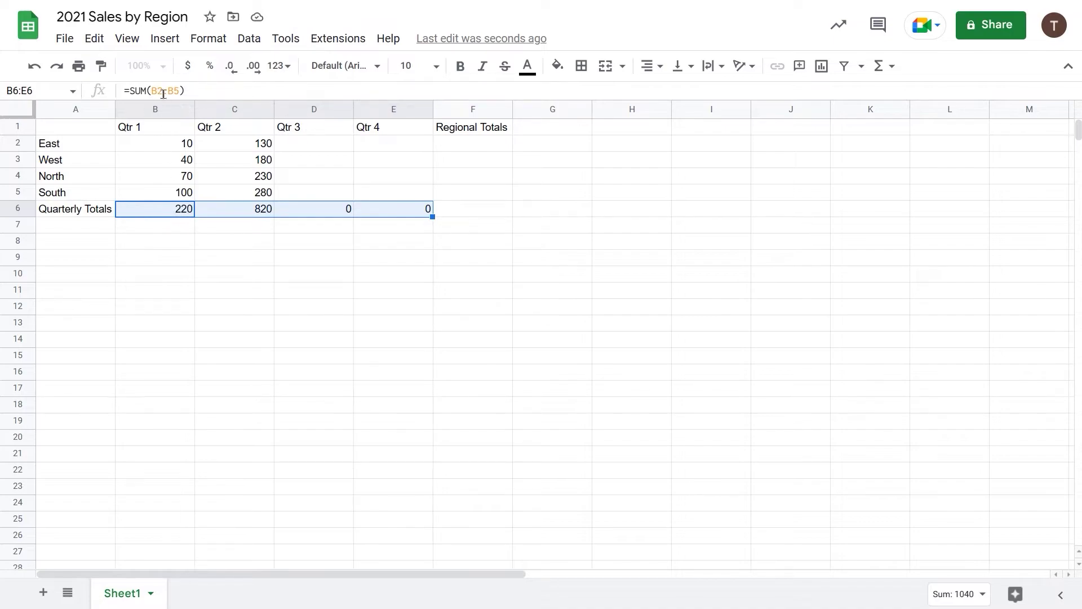
pyautogui.click(247, 216)
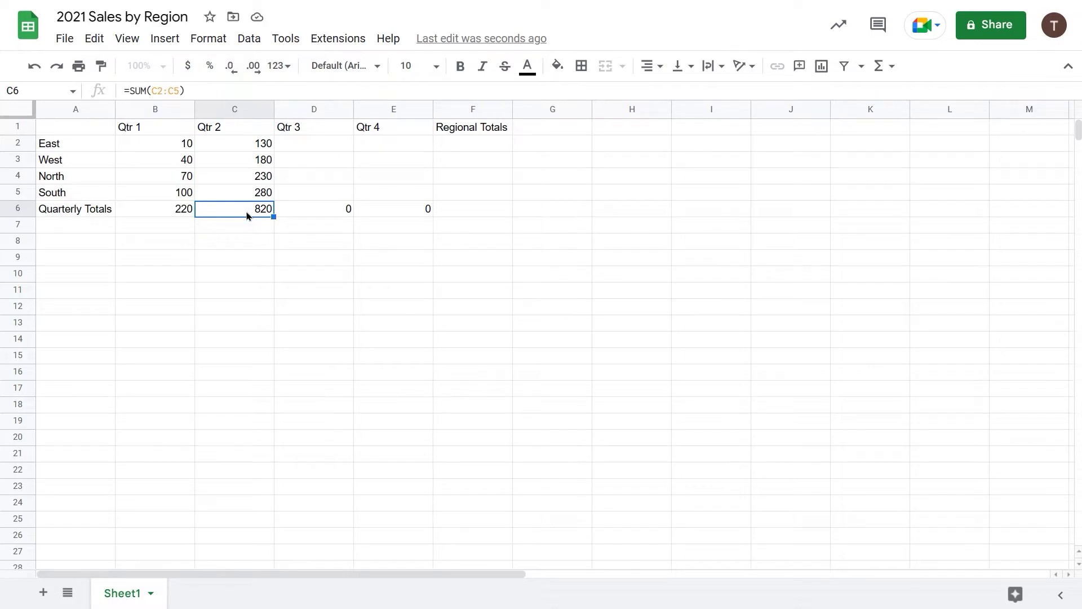
pyautogui.click(331, 211)
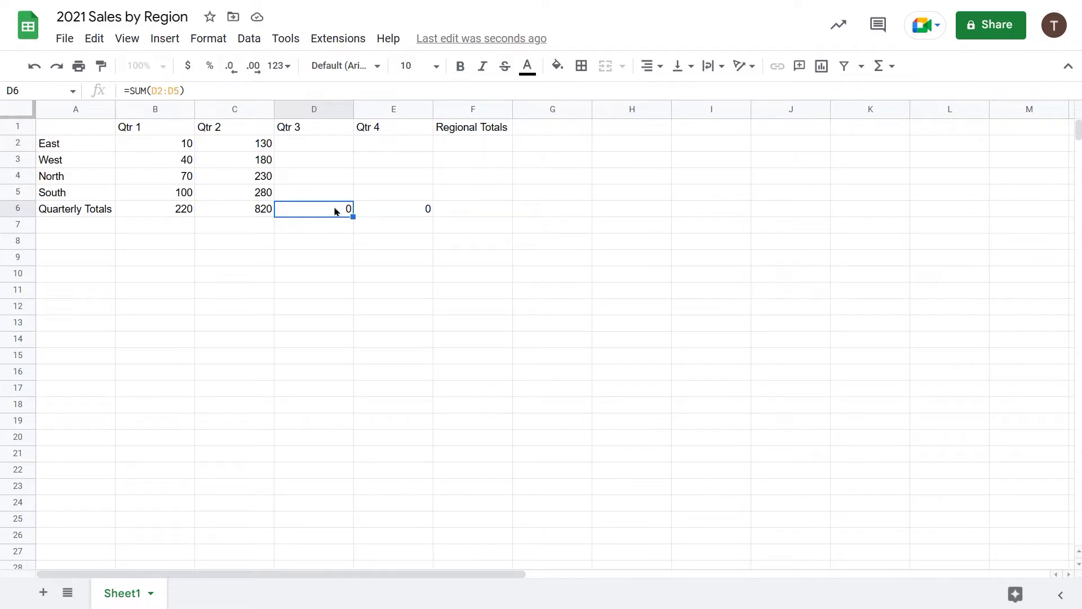
pyautogui.click(390, 212)
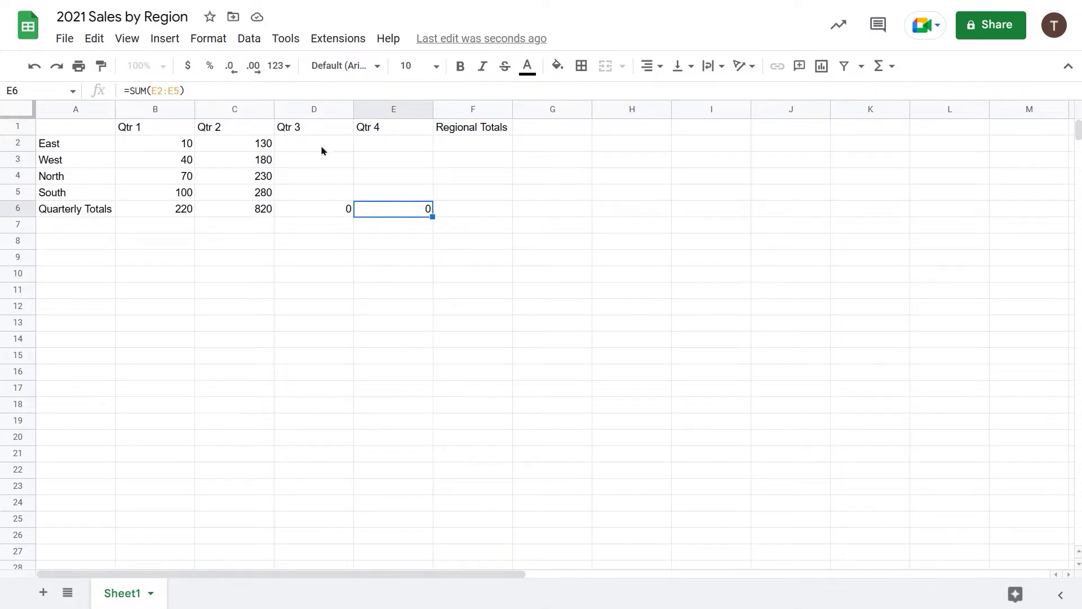
pyautogui.click(312, 212)
pyautogui.click(388, 215)
pyautogui.click(304, 209)
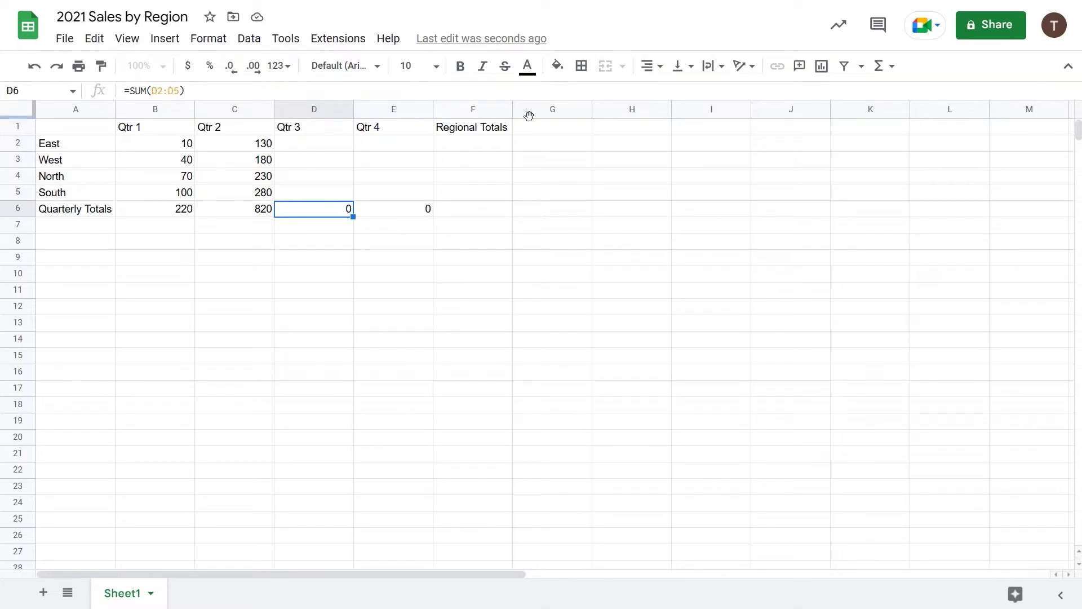
# Step: Total the East row in F2 with the suggested formula =SUM(B2:E2)
pyautogui.click(450, 145)
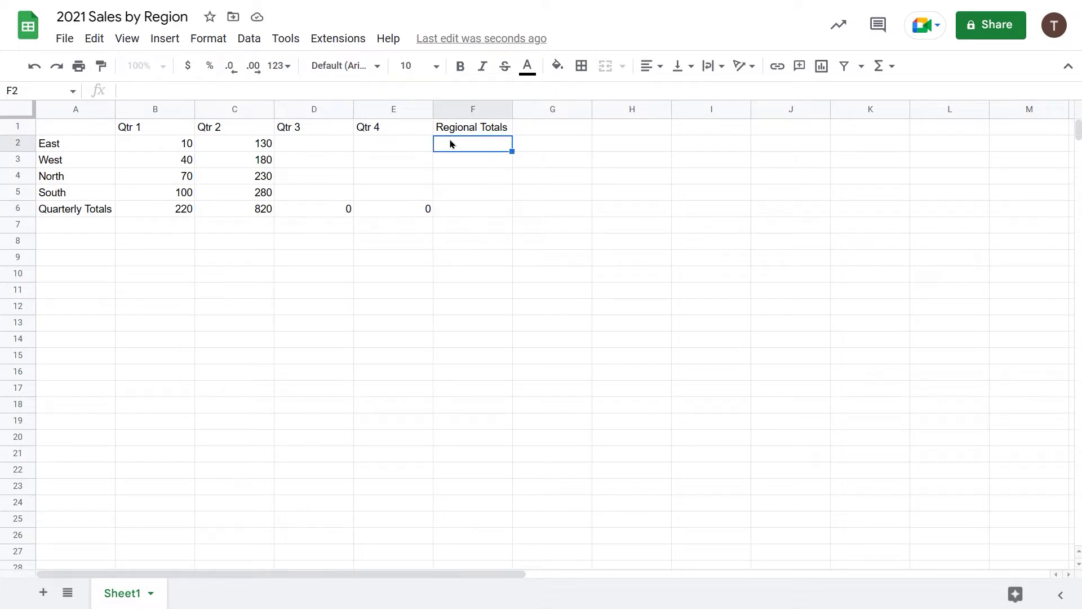
pyautogui.write('=')
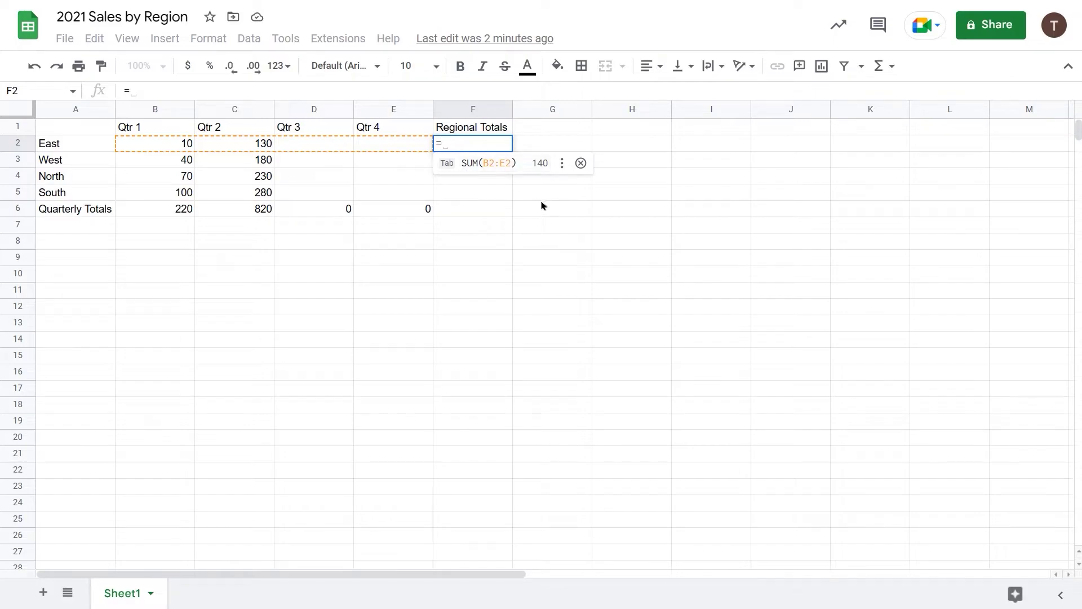
pyautogui.press('Tab')
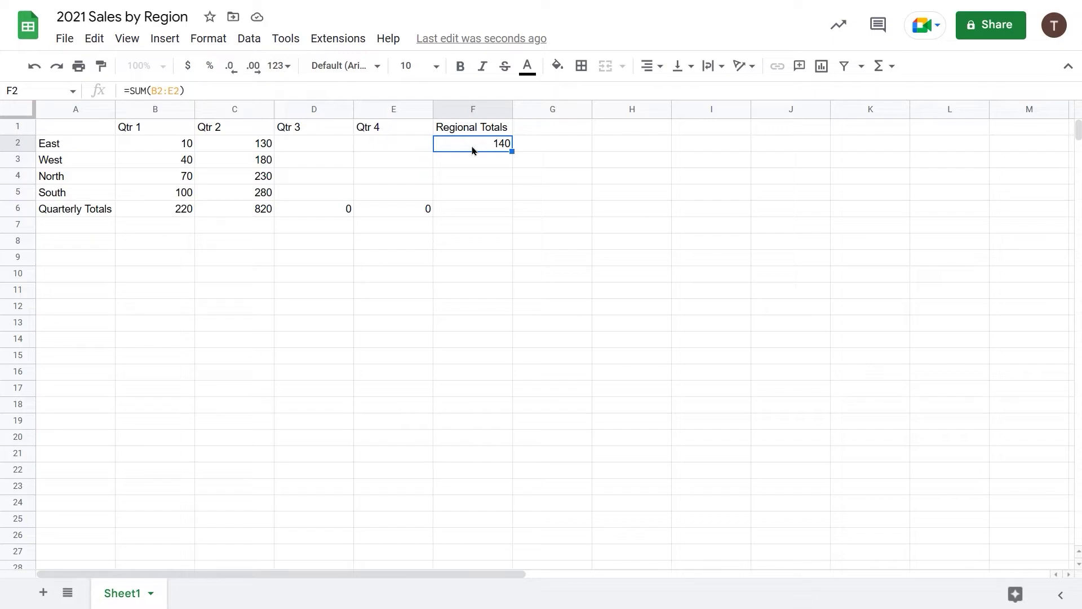
# Step: Replace the F2 entry with a SUM function over the selected range B2:E2, and dismiss the autofill suggestion
pyautogui.write('=')
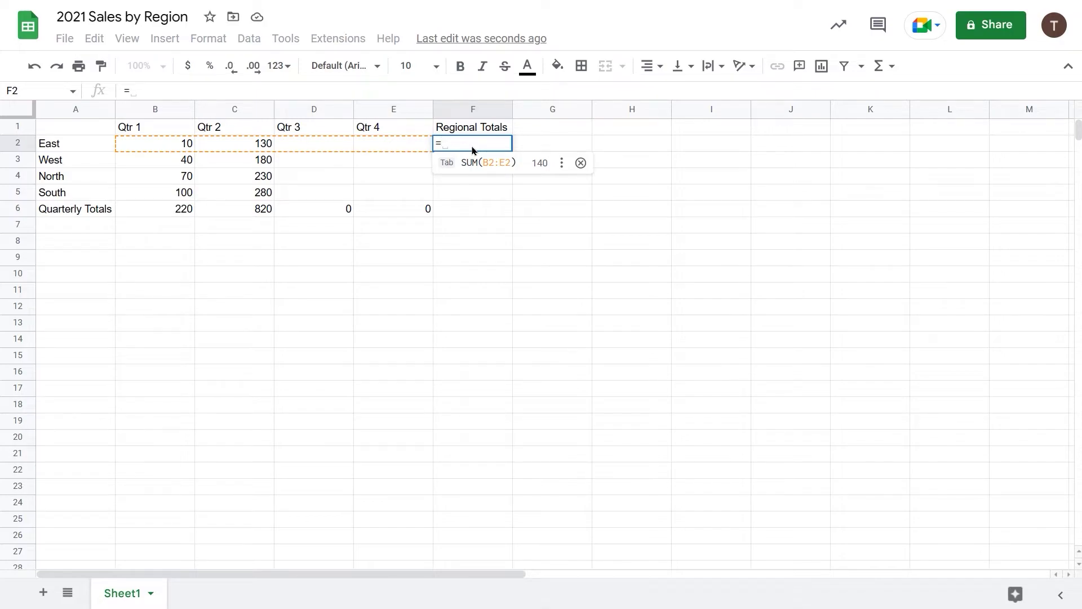
pyautogui.write('su')
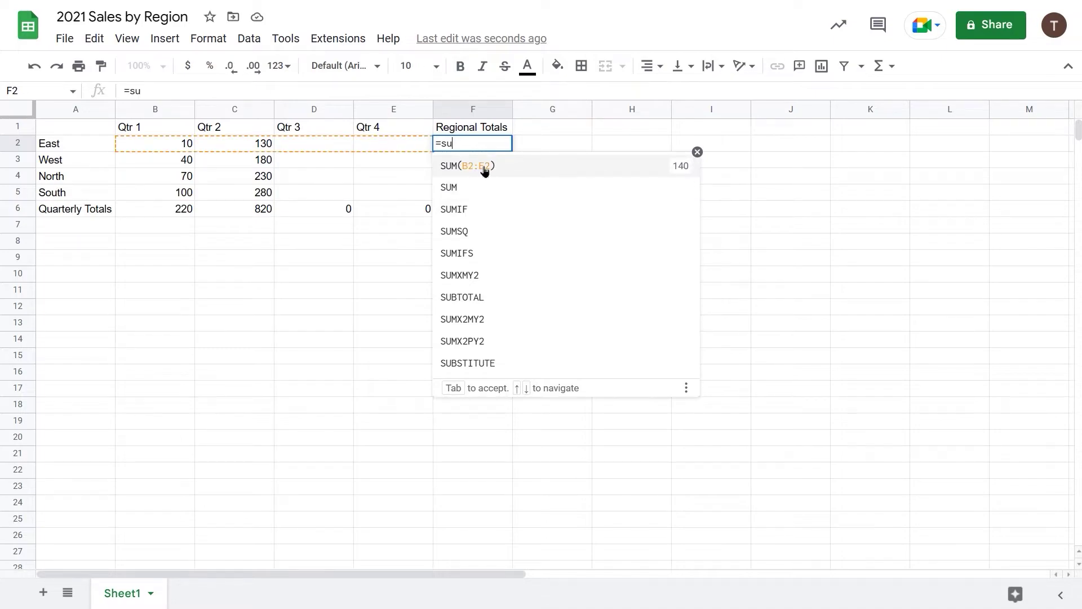
pyautogui.click(453, 192)
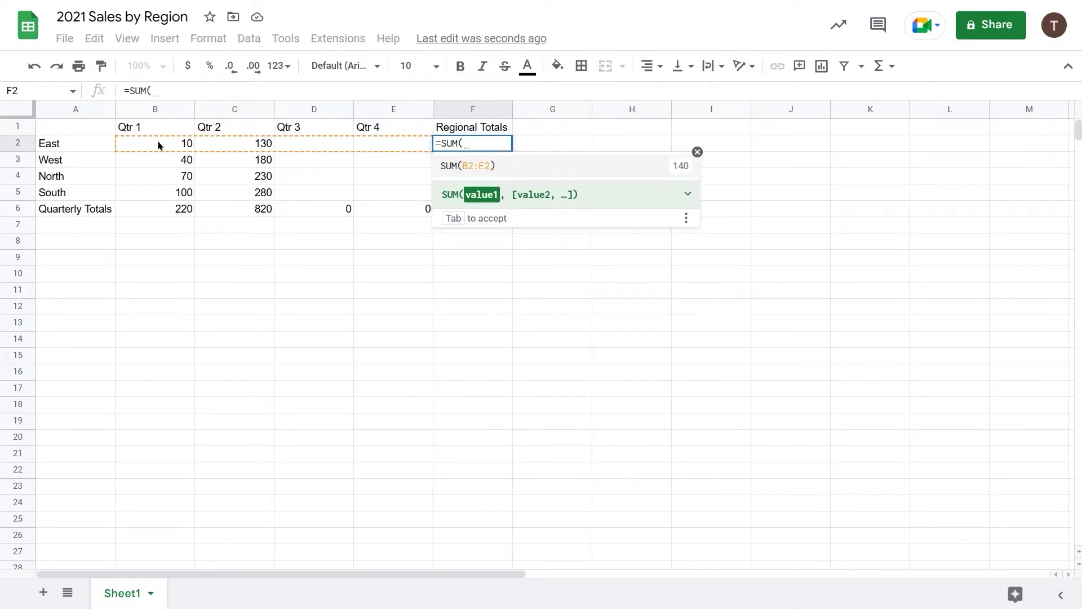
pyautogui.moveTo(159, 145); pyautogui.dragTo(394, 153)
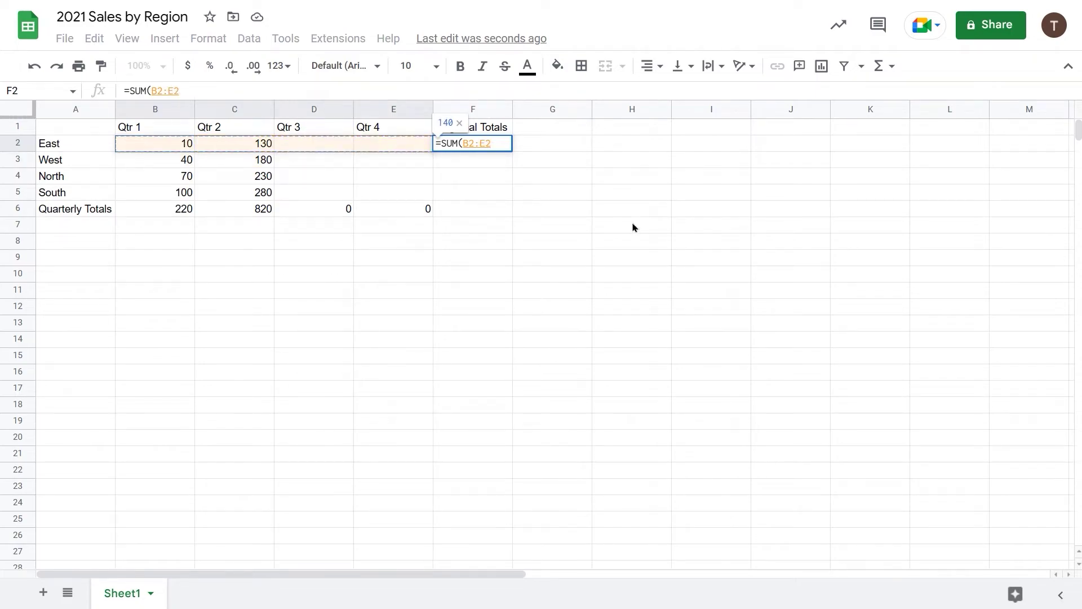
pyautogui.press('Return')
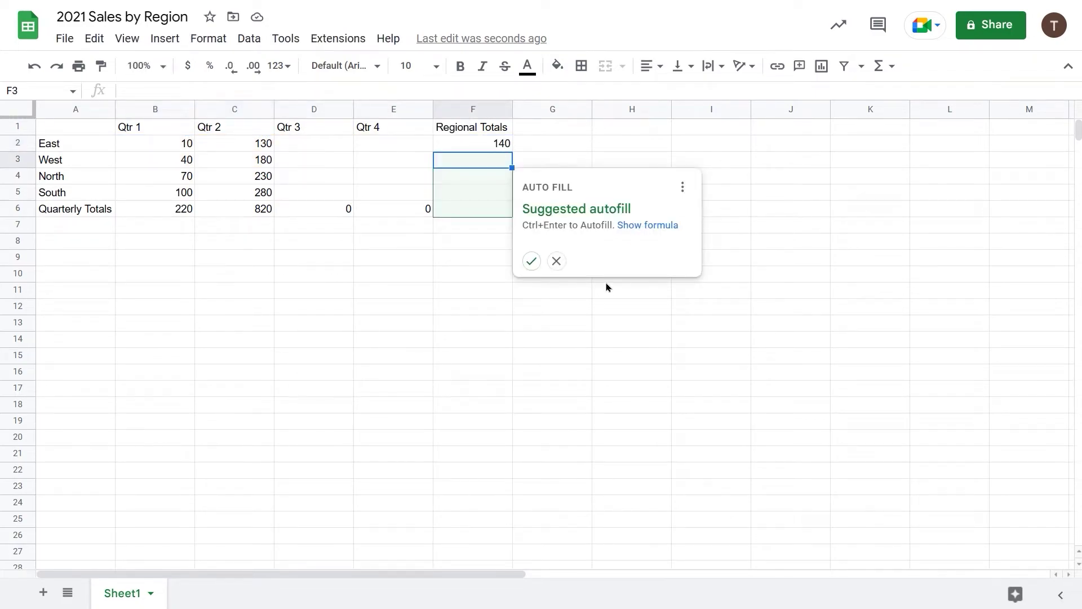
pyautogui.click(598, 297)
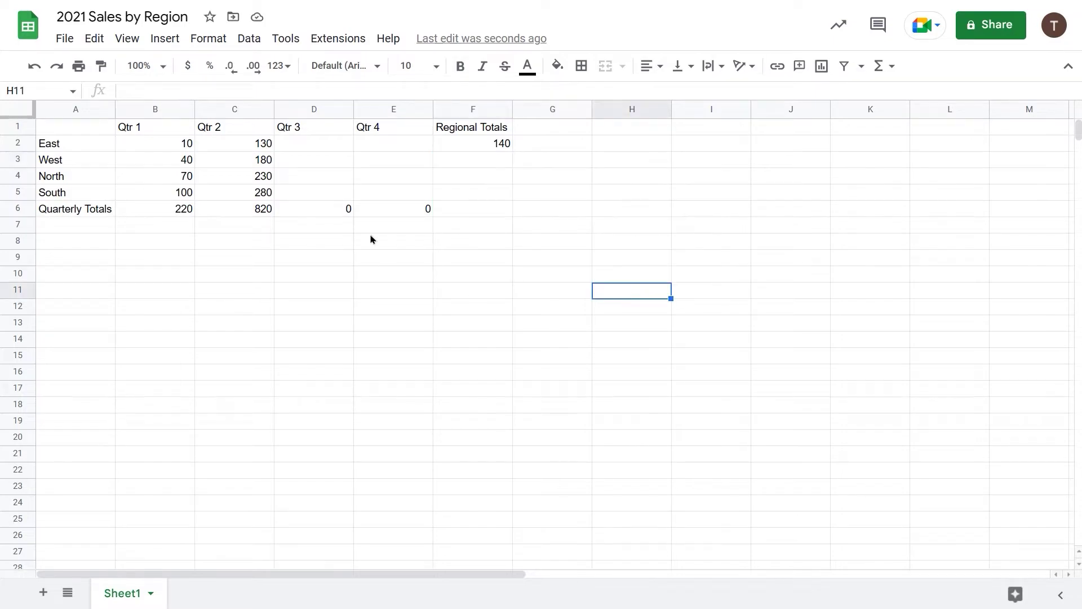
# Step: Copy the East regional total formula from F2 down through F6
pyautogui.click(482, 142)
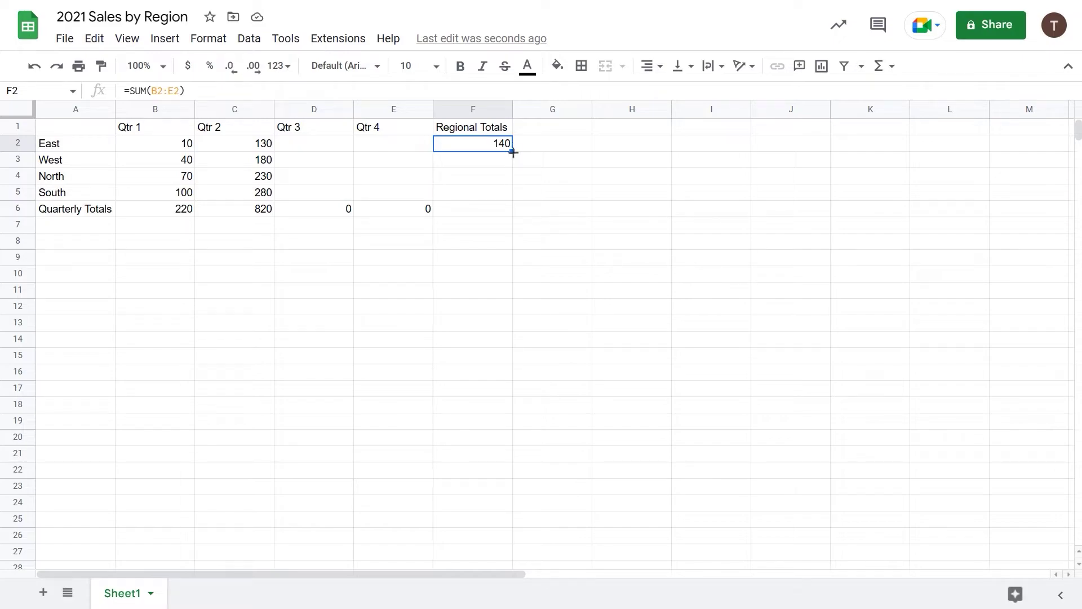
pyautogui.moveTo(513, 152); pyautogui.dragTo(520, 213)
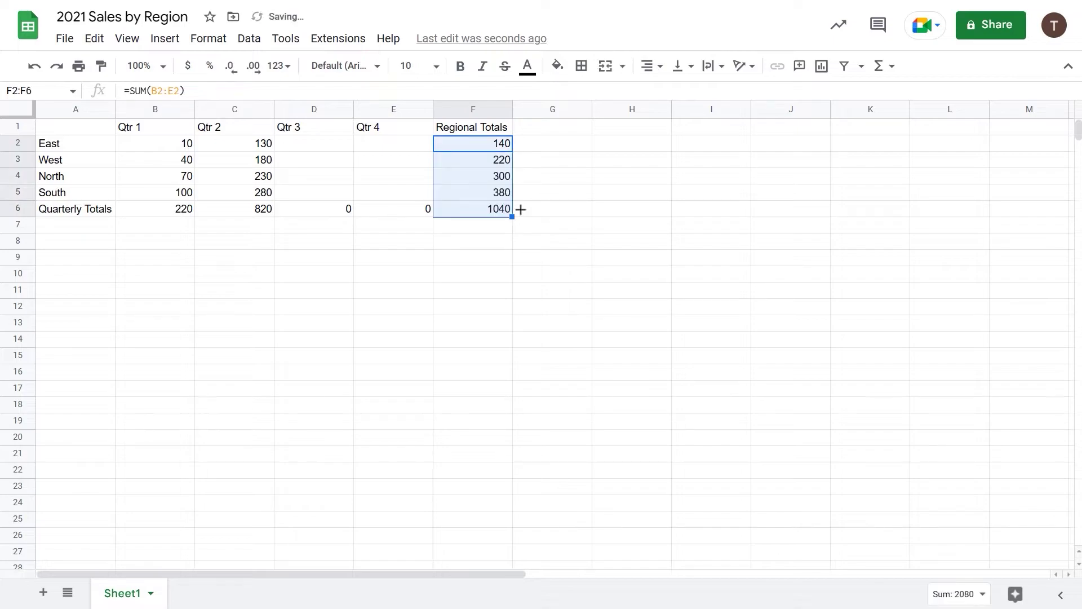
pyautogui.click(572, 200)
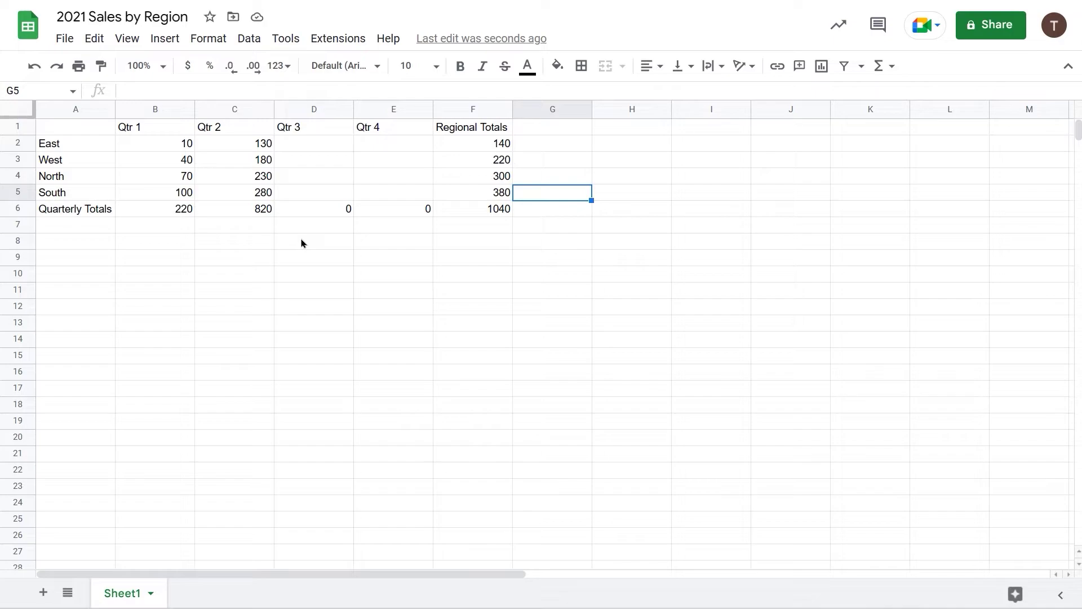
pyautogui.click(552, 145)
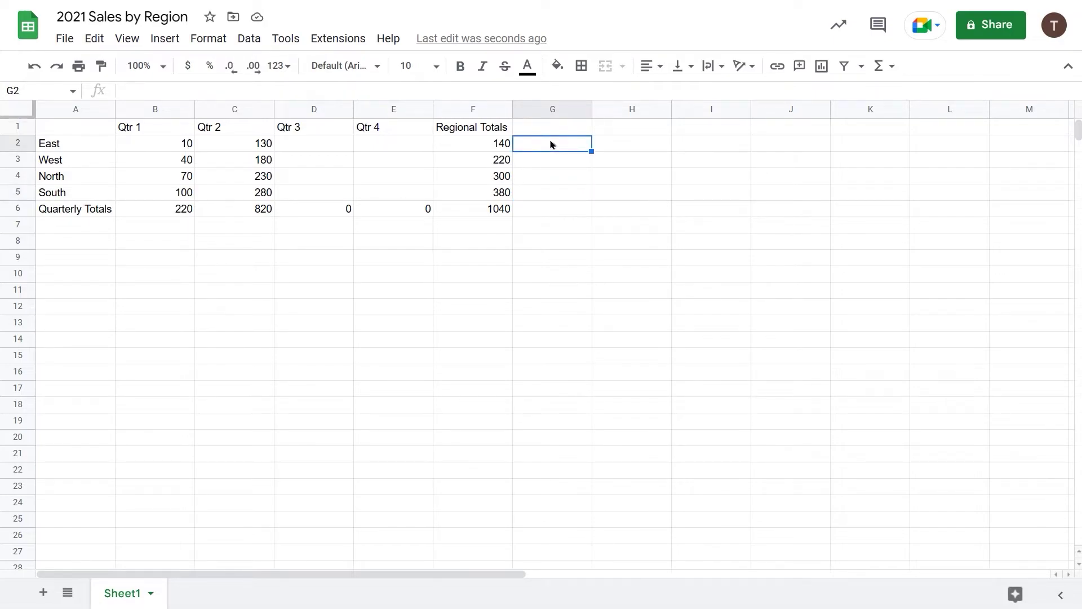
# Step: Insert an AVERAGE function in G2 over the East quarterly values B2:E2
pyautogui.click(162, 41)
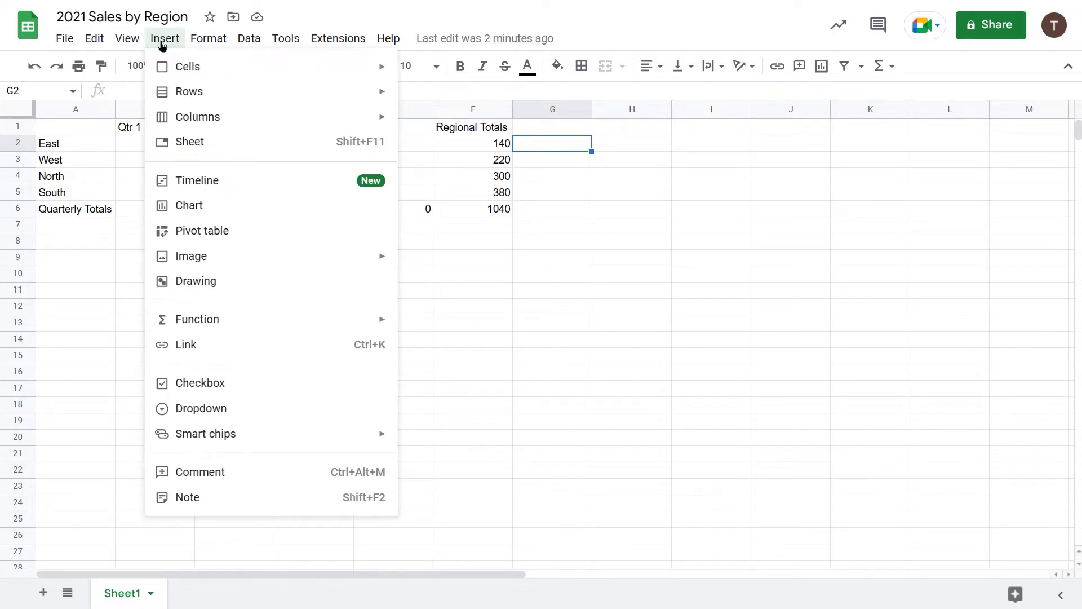
pyautogui.moveTo(206, 324)
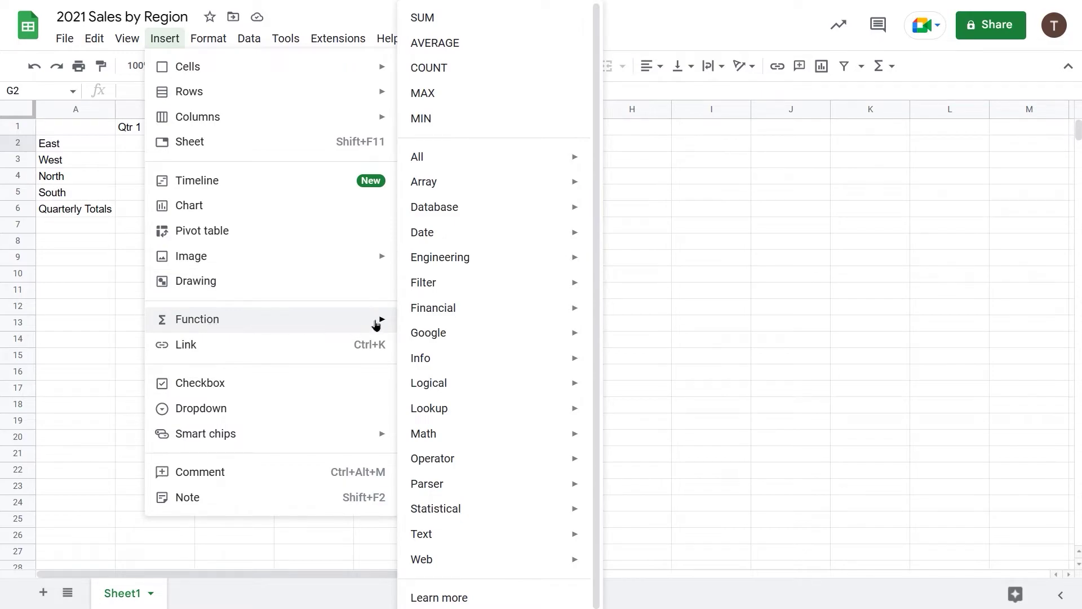
pyautogui.moveTo(408, 278)
pyautogui.moveTo(429, 160)
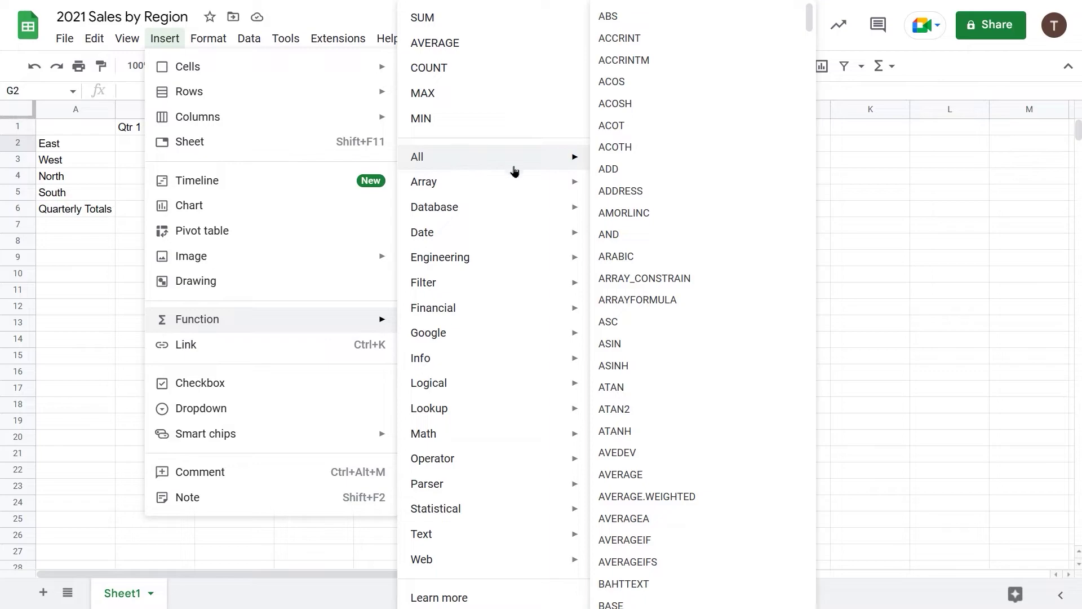
pyautogui.click(478, 50)
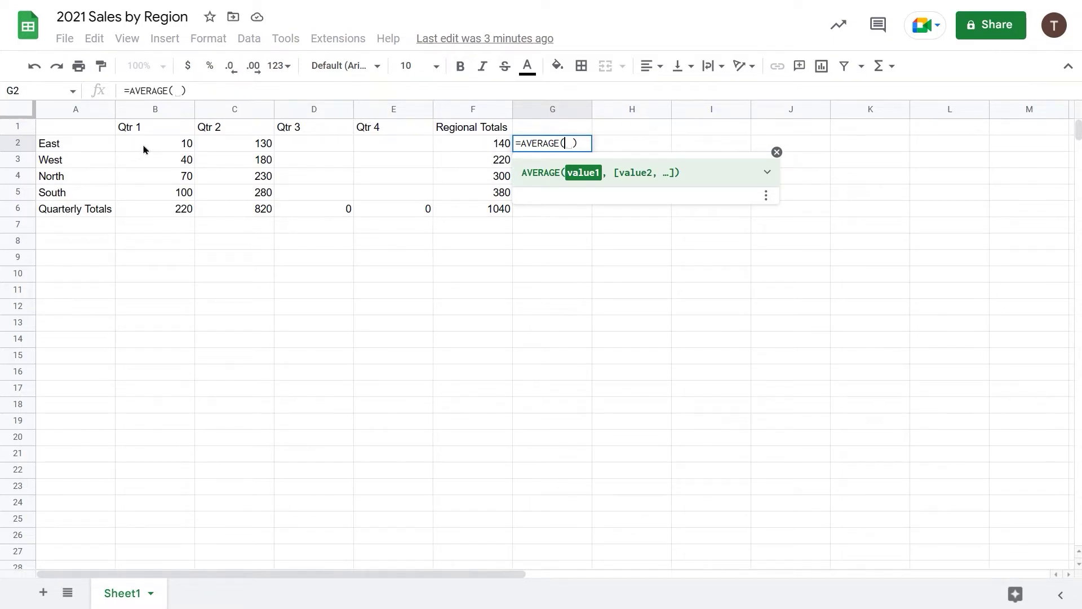
pyautogui.moveTo(144, 149); pyautogui.dragTo(359, 149)
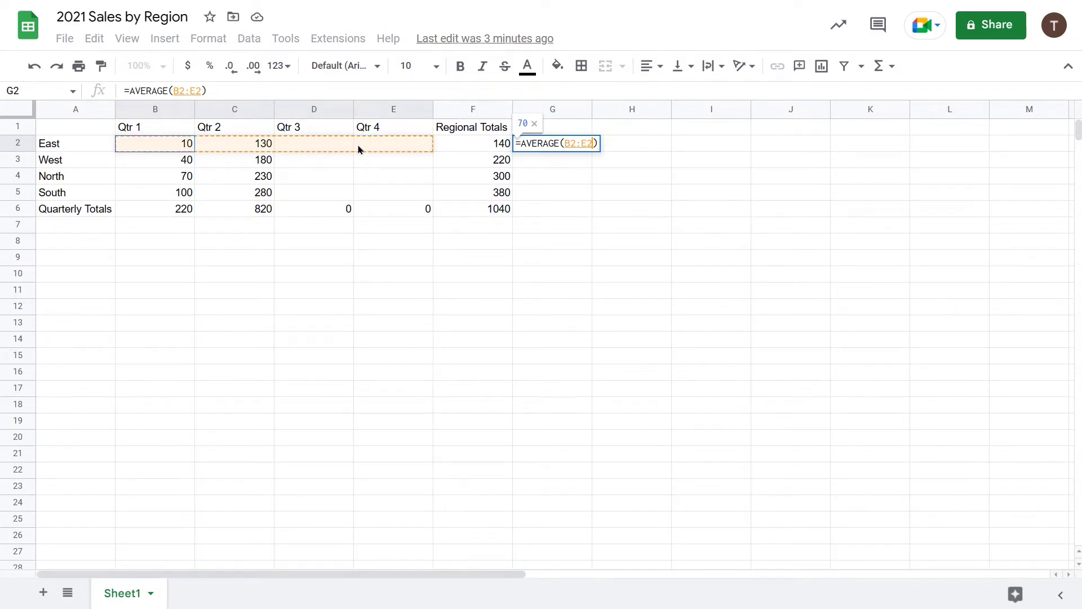
pyautogui.moveTo(359, 149); pyautogui.dragTo(359, 150)
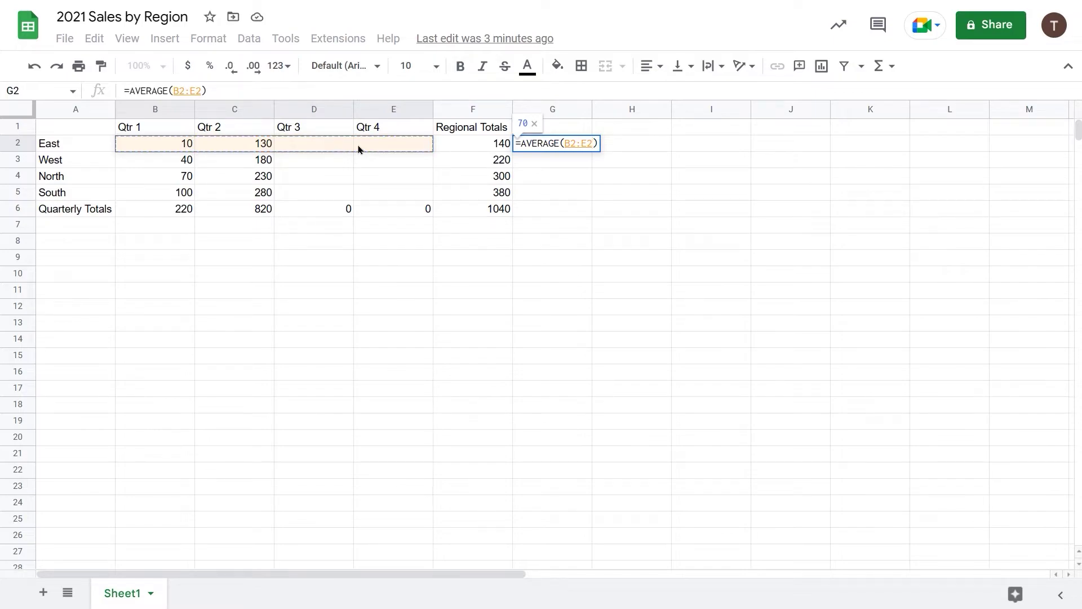
pyautogui.press('Return')
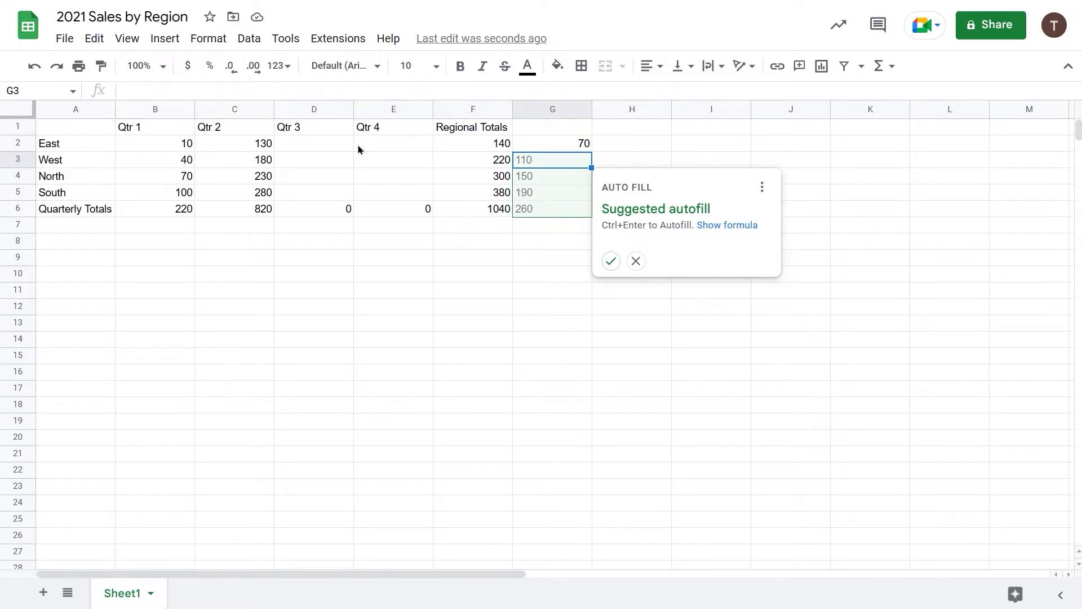
# Step: Accept the suggested autofill of the averages below G2, and clear the average in the Quarterly Totals row, G6
pyautogui.click(611, 261)
pyautogui.click(560, 228)
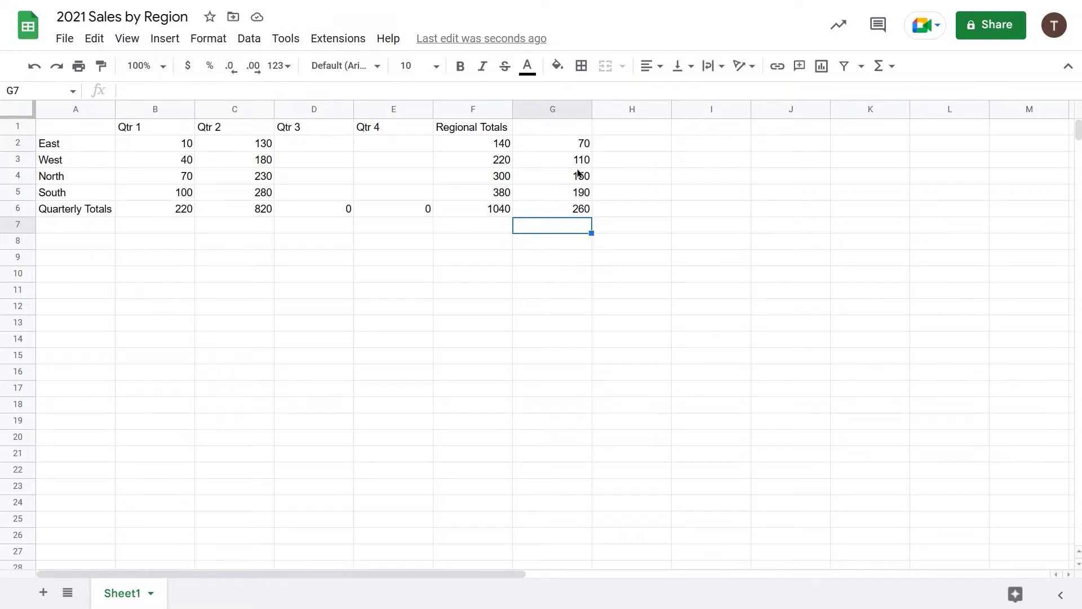
pyautogui.click(570, 211)
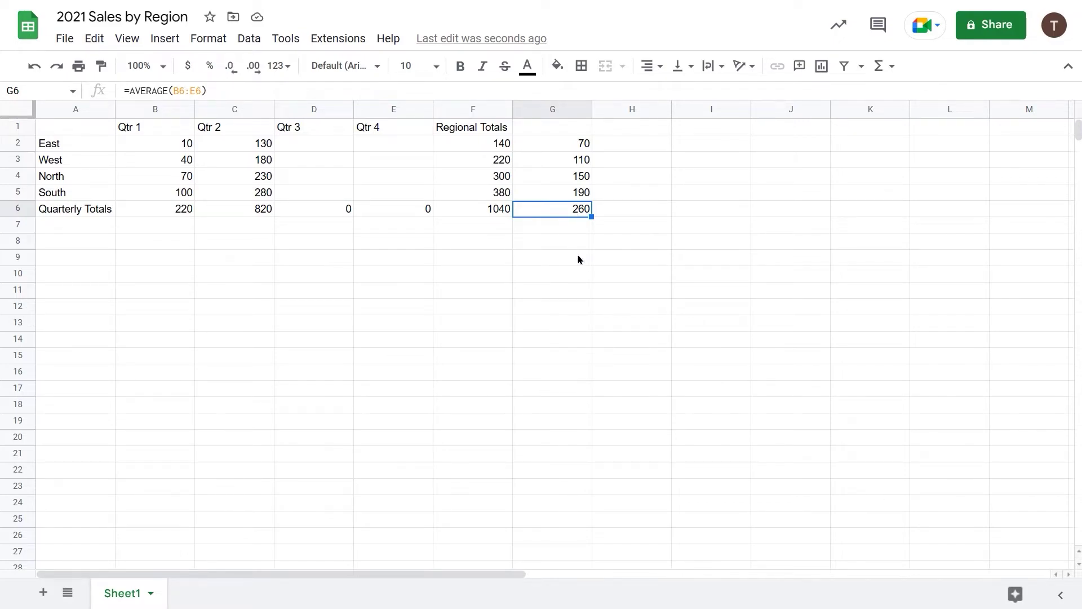
pyautogui.press('Delete')
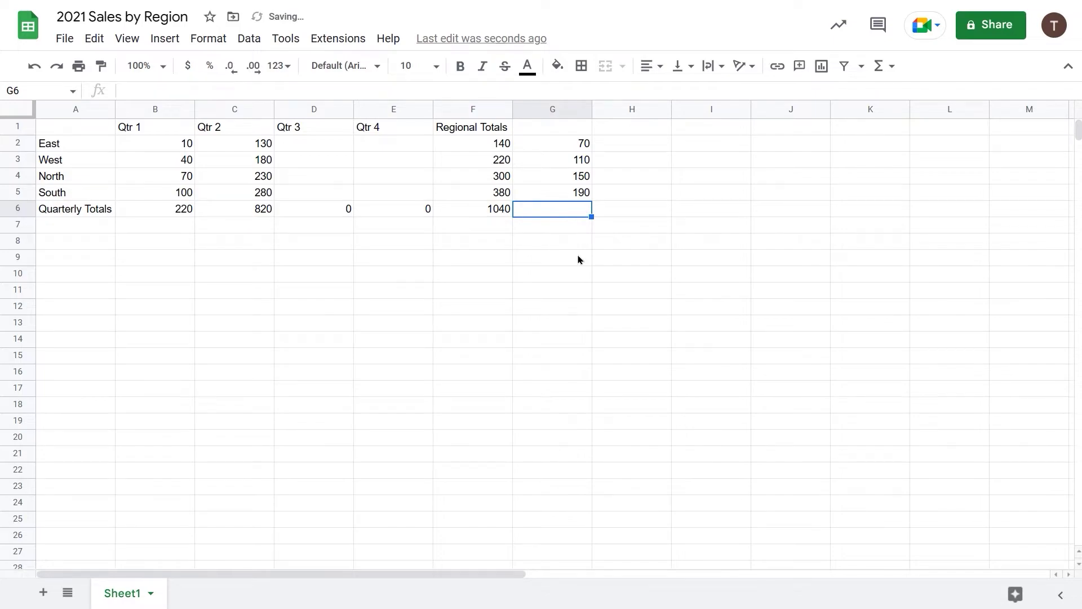
# Step: Enter the column heading "Regional Avgs." in G1
pyautogui.click(555, 131)
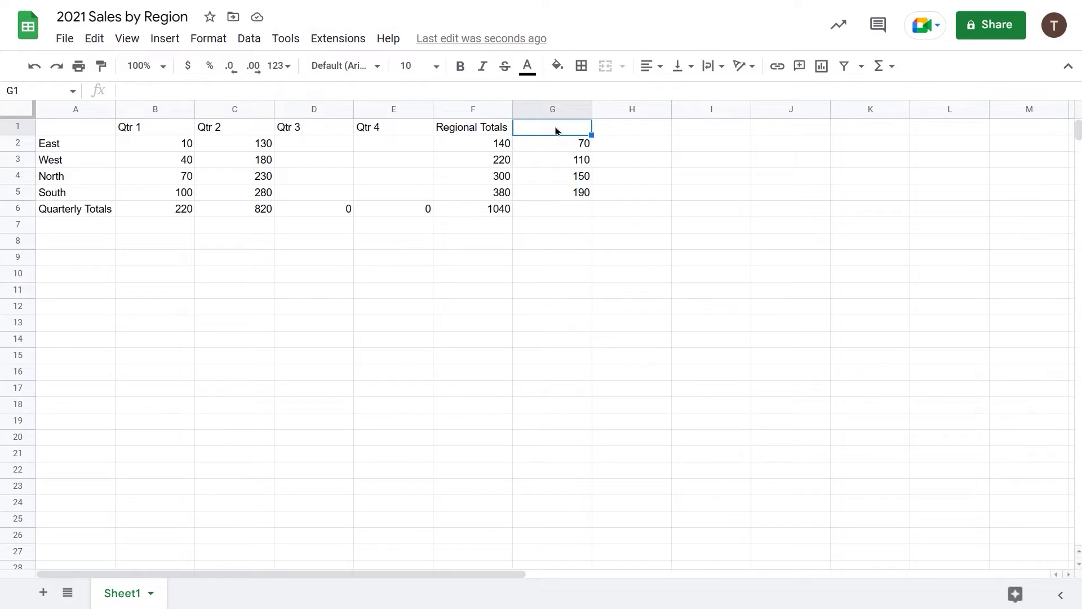
pyautogui.write('Regional')
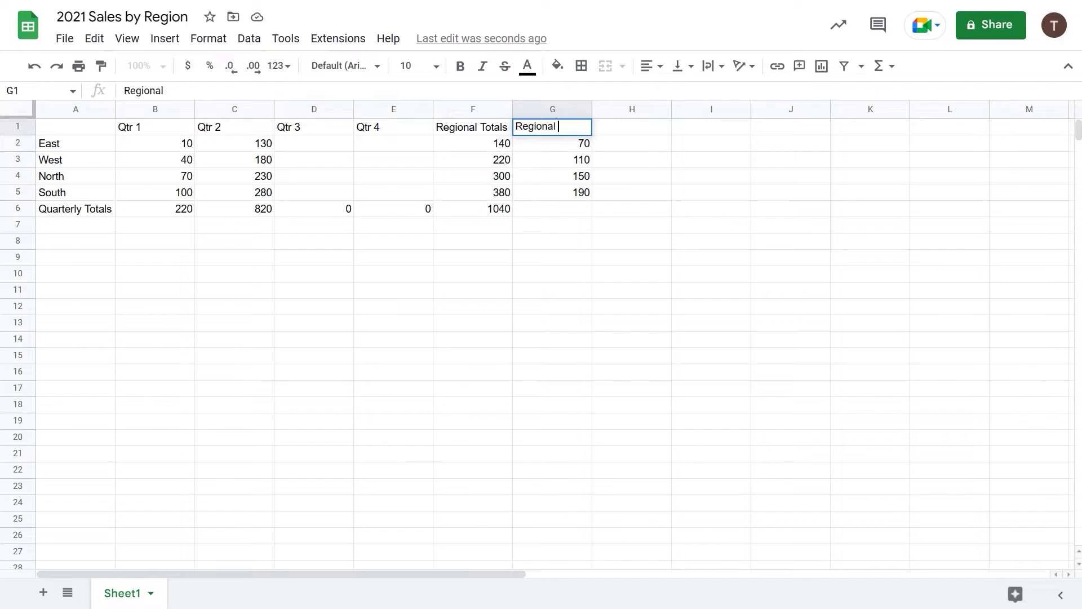
pyautogui.write(' Avgs.')
pyautogui.press('Return')
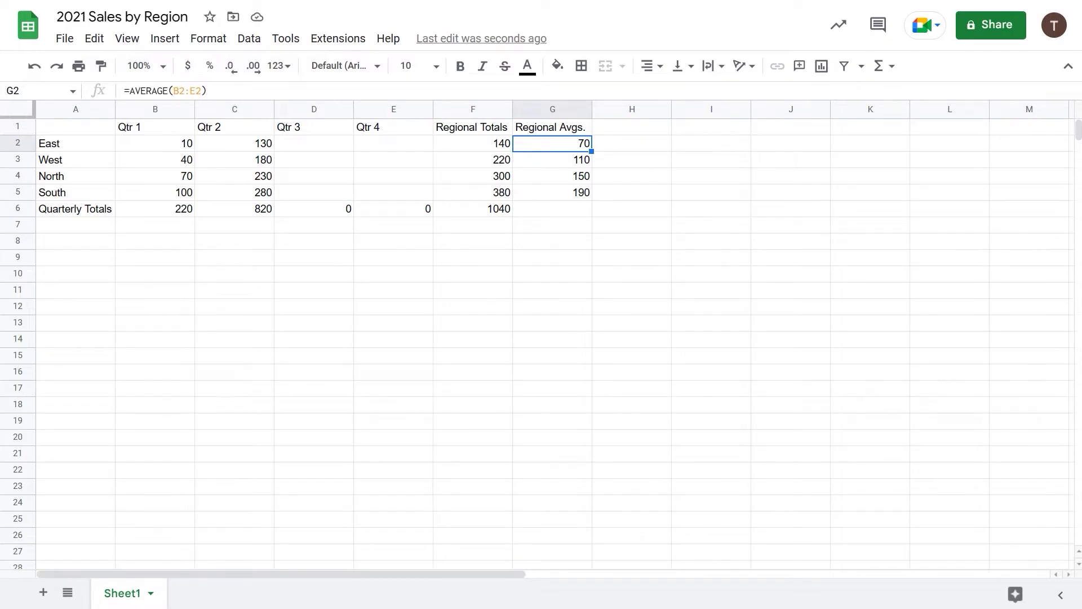
# Step: Enter the row label "Quarterly Avgs." in A7, below Quarterly Totals
pyautogui.click(61, 215)
pyautogui.click(76, 226)
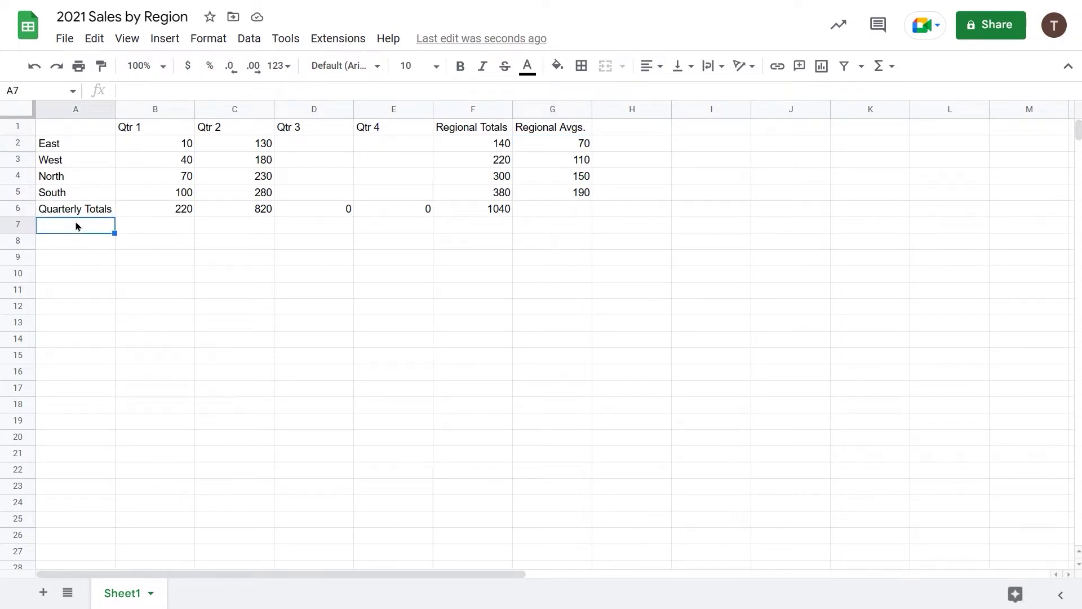
pyautogui.write('Q')
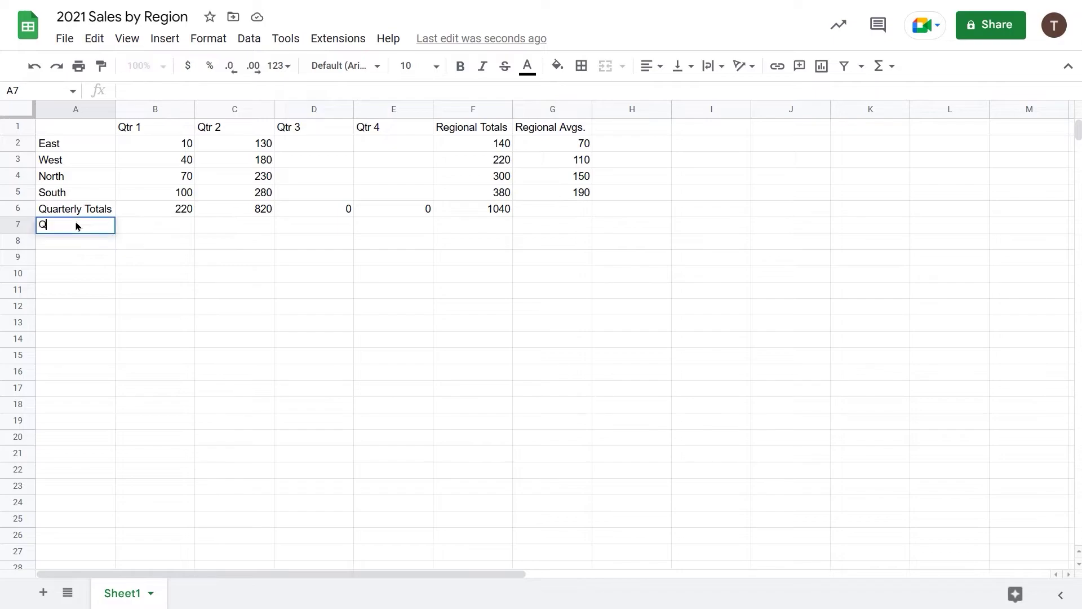
pyautogui.write('uarterly Av')
pyautogui.write('gs.')
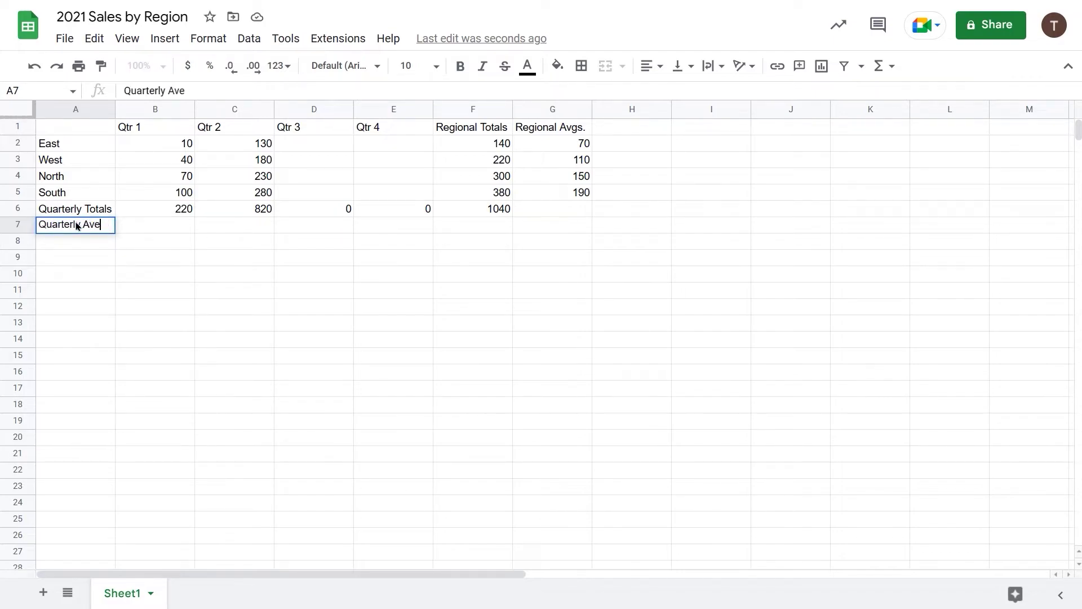
pyautogui.press('Tab')
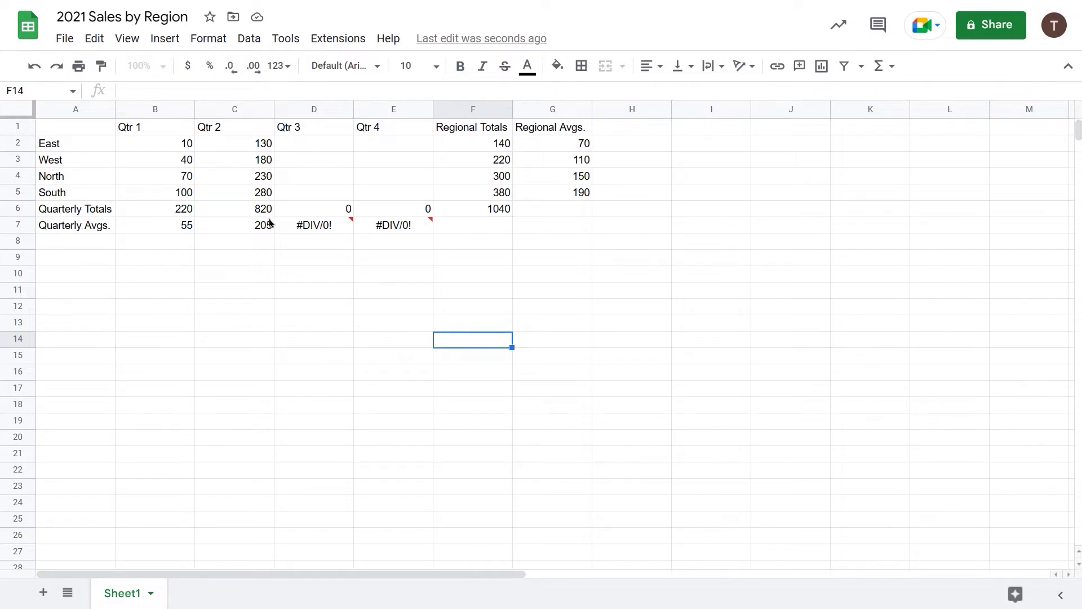
# Step: Delete the average formulas for the empty Qtr 3 and Qtr 4 columns in D7:E7
pyautogui.click(316, 227)
pyautogui.moveTo(315, 227); pyautogui.dragTo(407, 227)
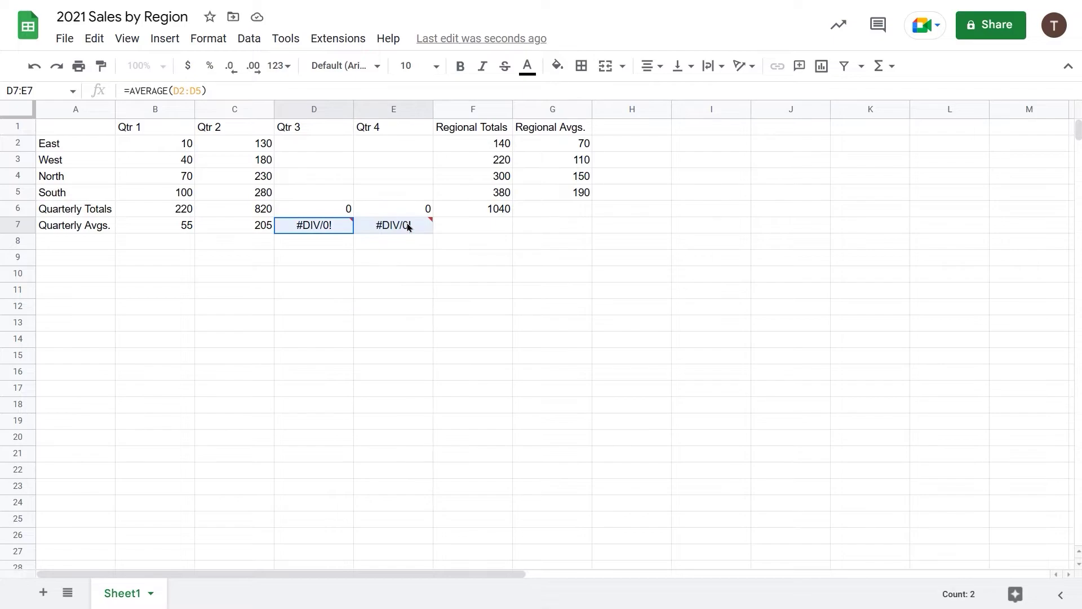
pyautogui.press('Delete')
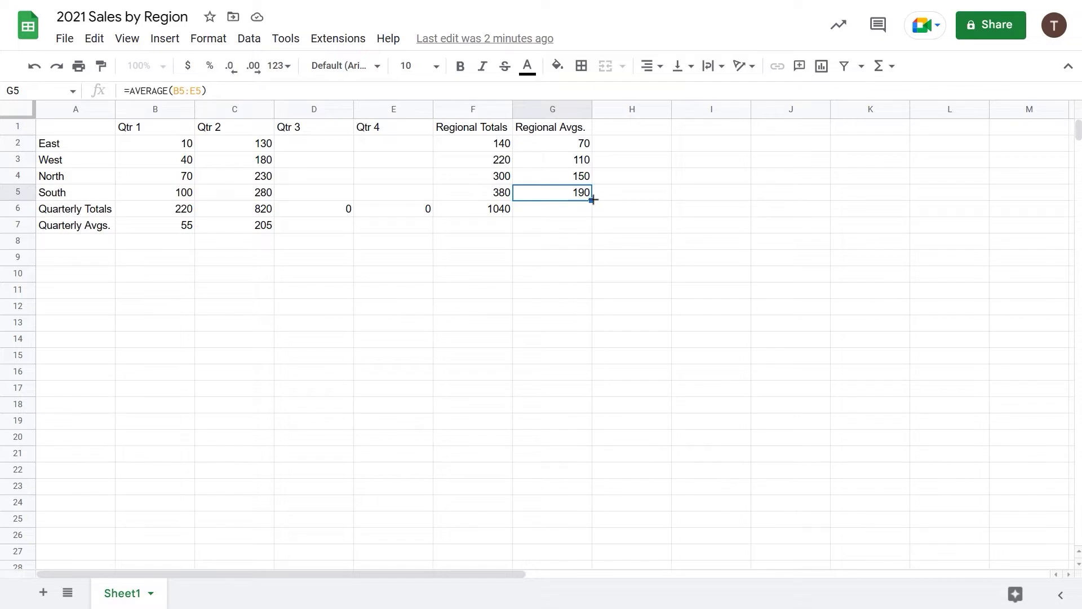
# Step: Copy the South average formula from G5 down through G7, and clear the copy in G6
pyautogui.moveTo(593, 199); pyautogui.dragTo(592, 235)
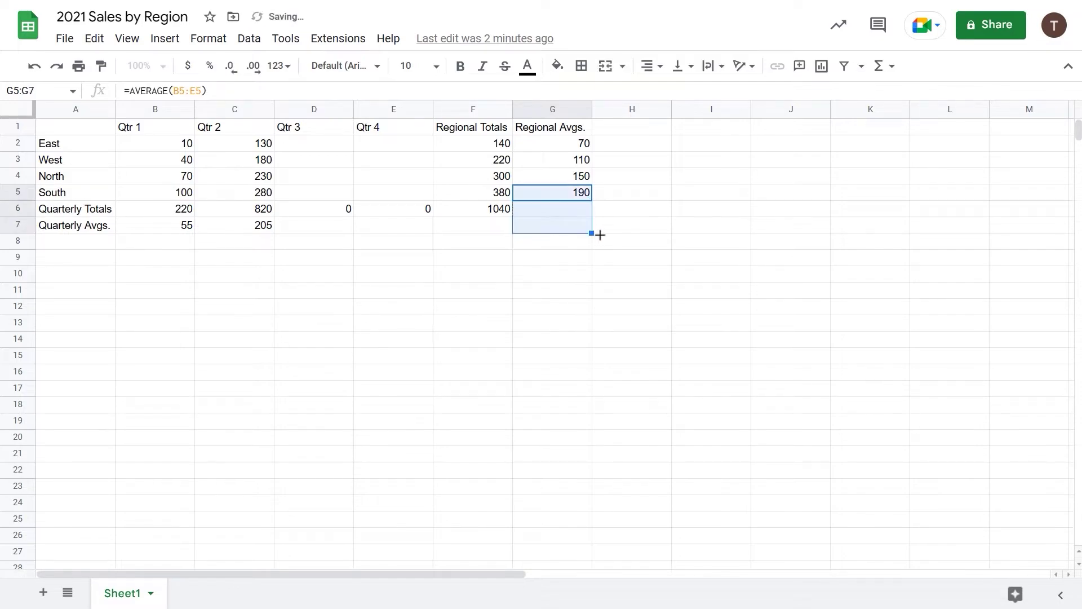
pyautogui.click(562, 216)
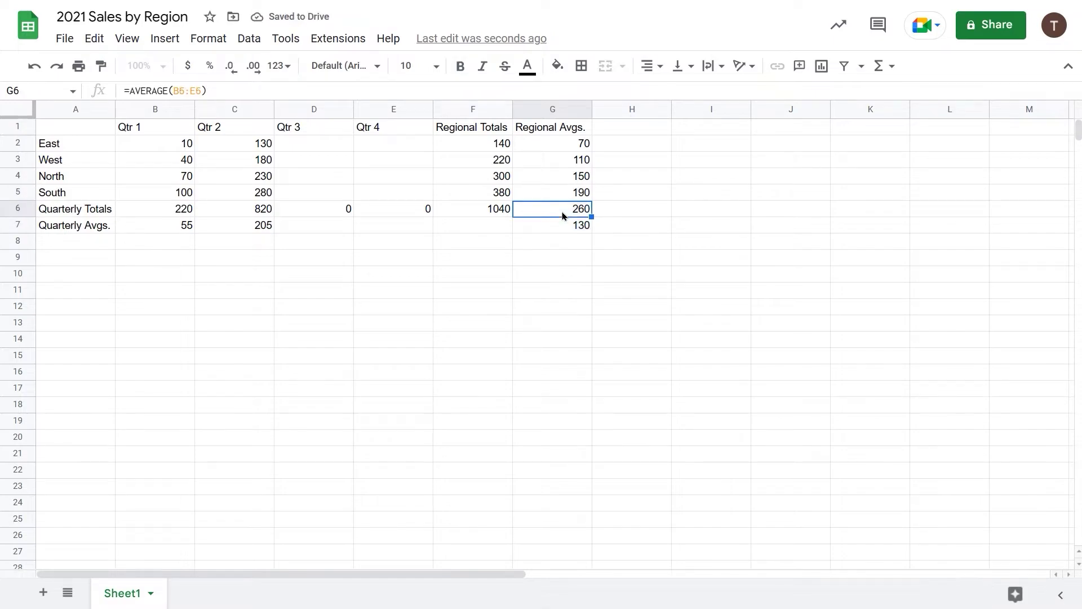
pyautogui.press('Delete')
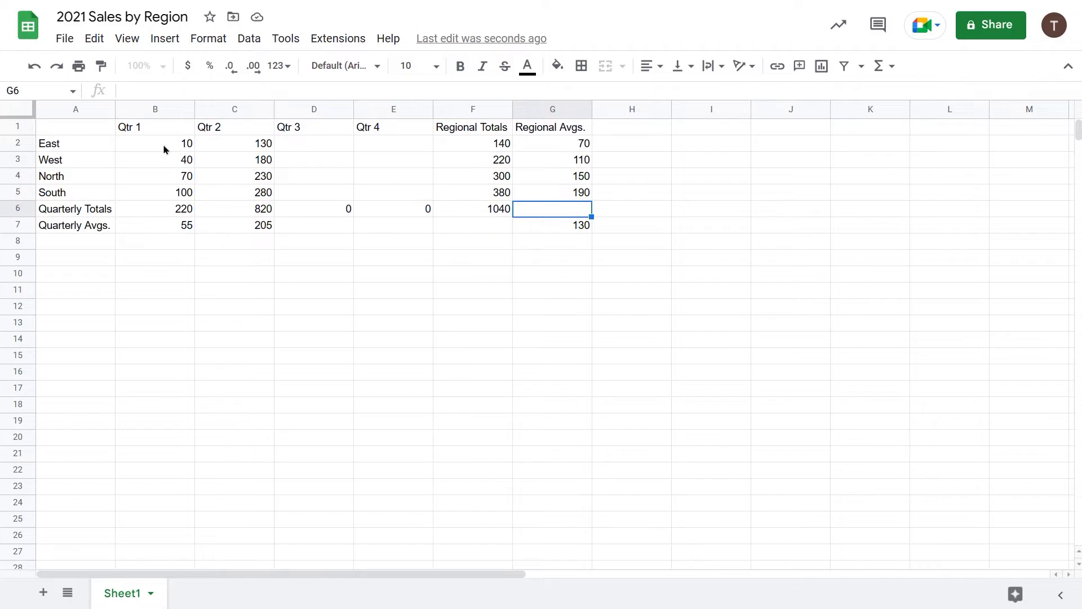
# Step: Apply the Accounting number format to the sales figures and totals in B2:F6
pyautogui.moveTo(164, 148); pyautogui.dragTo(248, 167)
pyautogui.moveTo(257, 209); pyautogui.dragTo(481, 218)
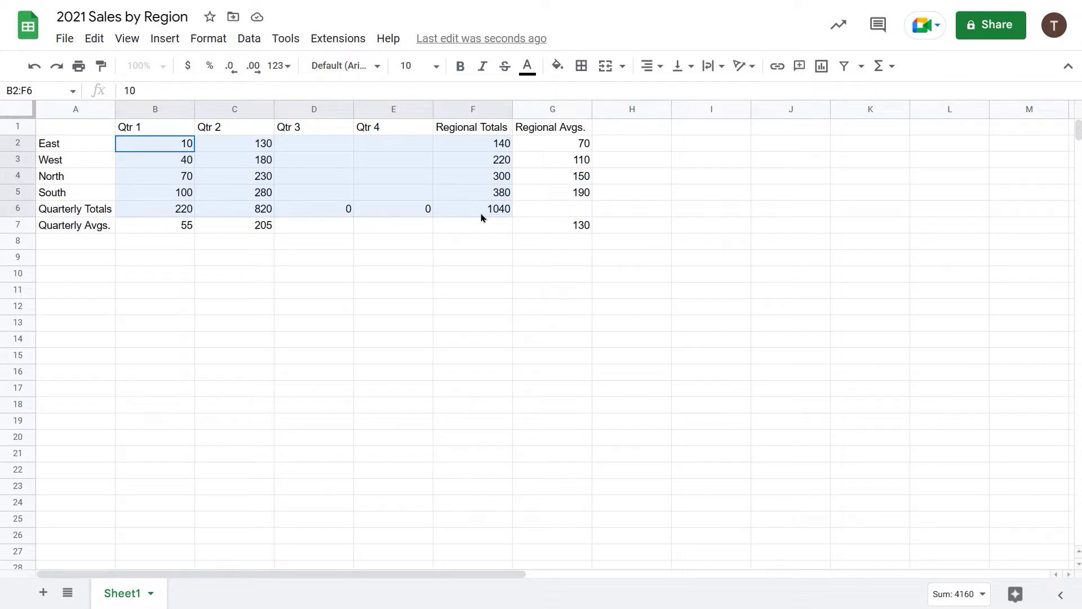
pyautogui.moveTo(482, 218); pyautogui.dragTo(482, 217)
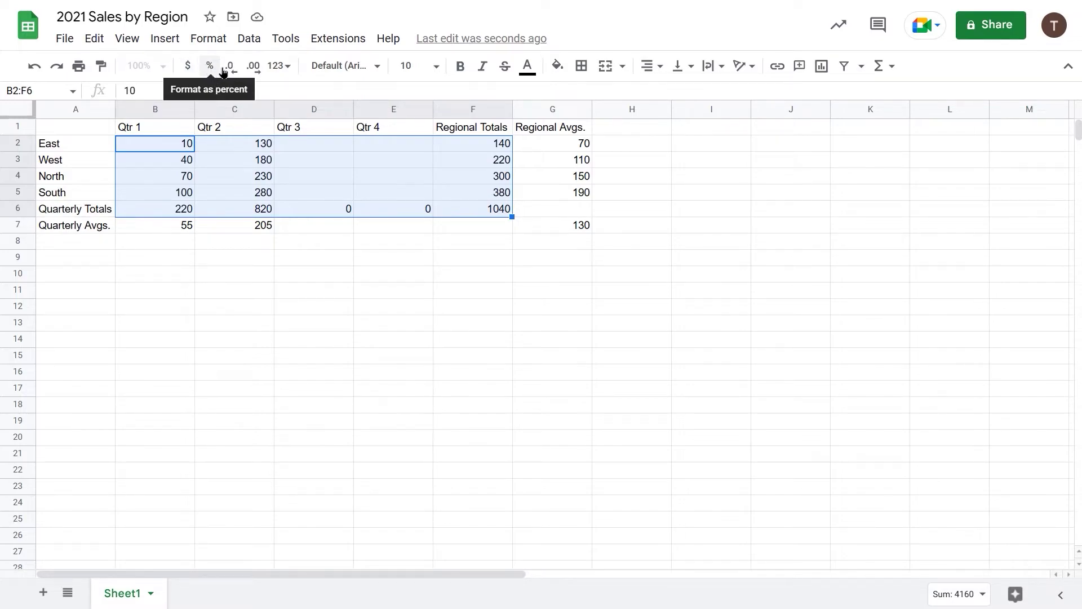
pyautogui.click(287, 71)
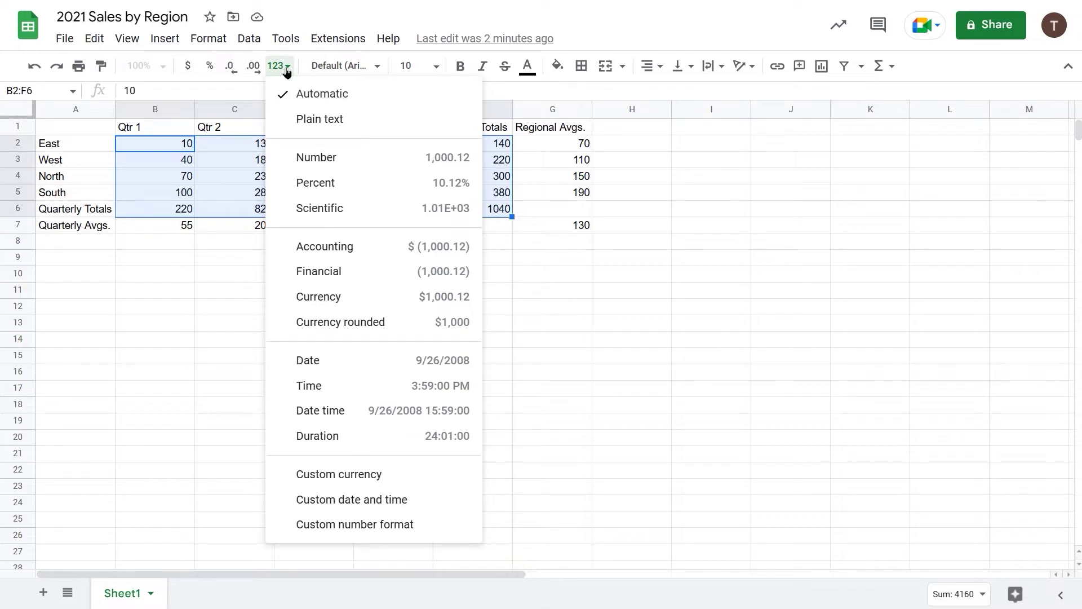
pyautogui.click(287, 70)
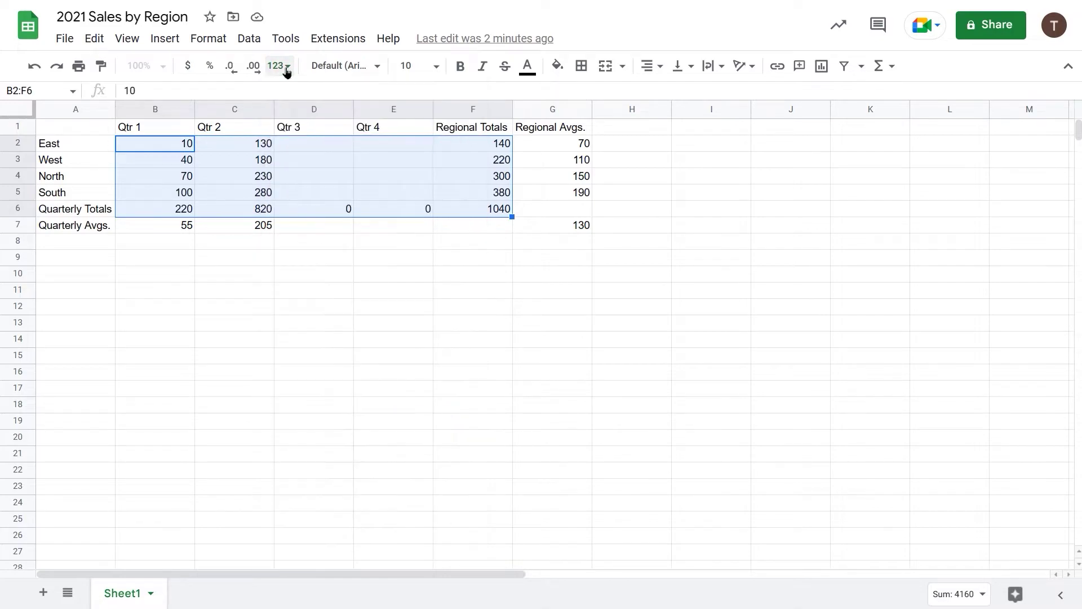
pyautogui.click(225, 48)
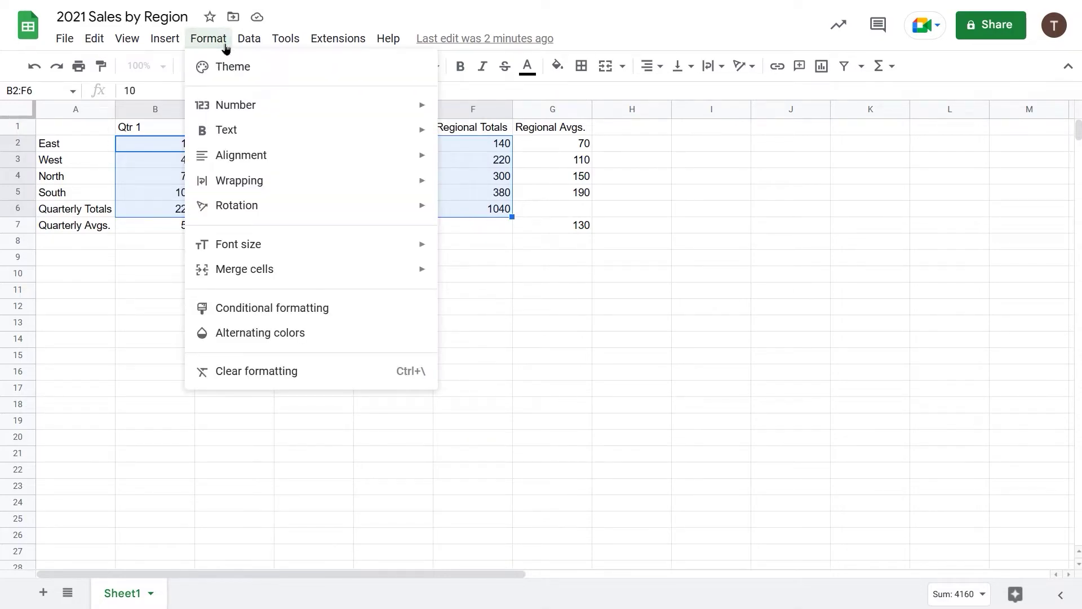
pyautogui.moveTo(244, 106)
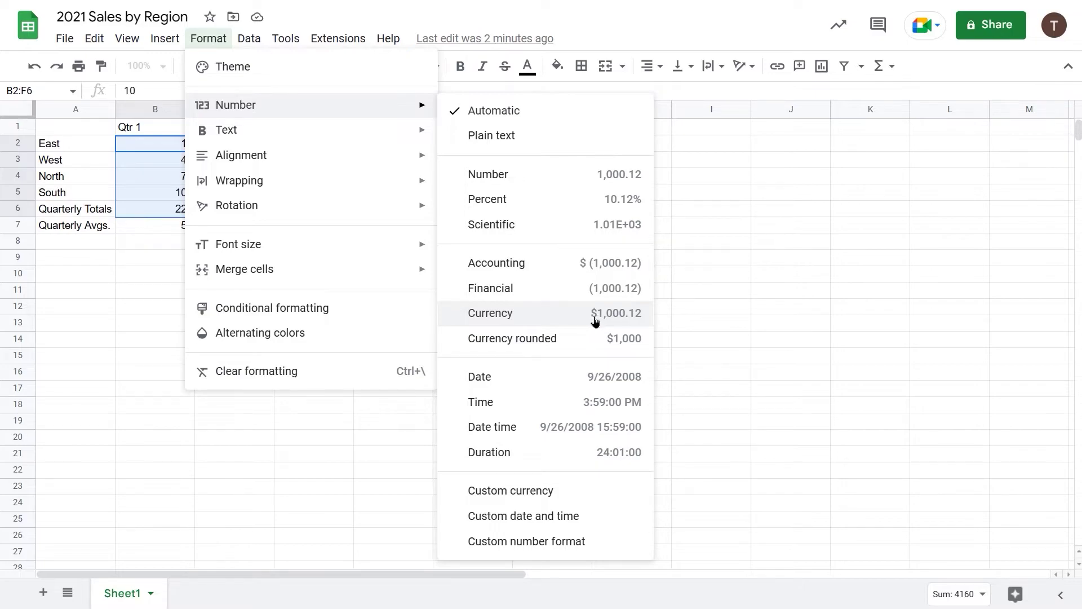
pyautogui.click(566, 266)
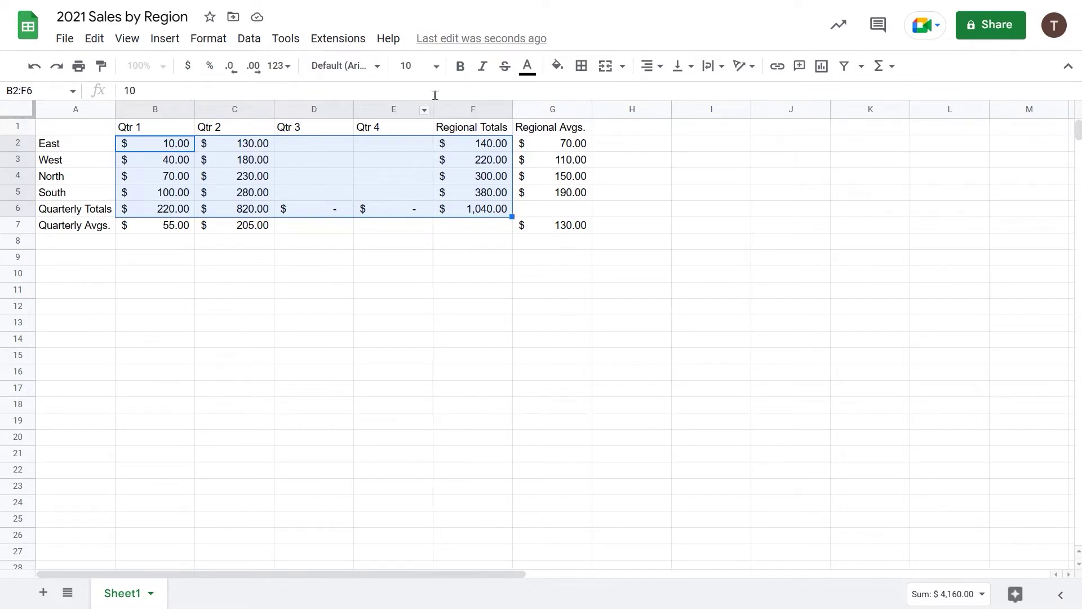
# Step: Change the number format of B2:F6 to Currency
pyautogui.click(209, 40)
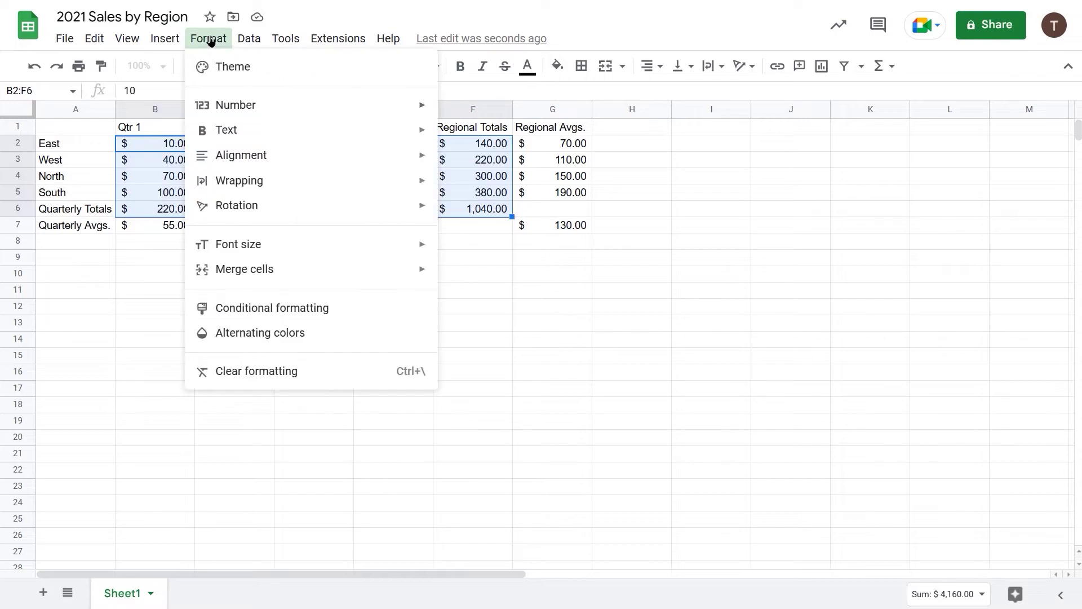
pyautogui.moveTo(285, 110)
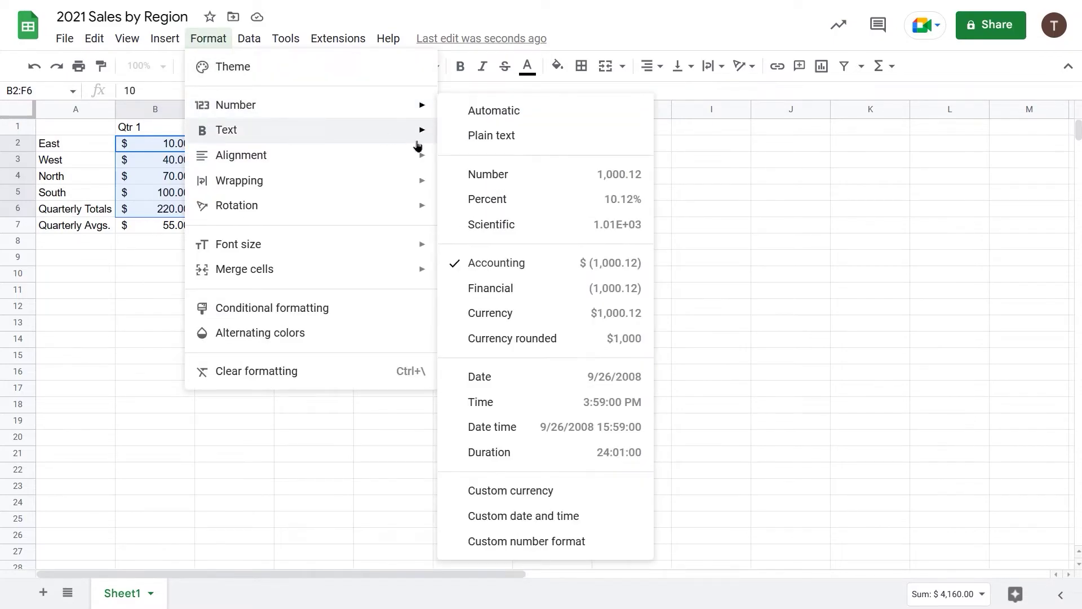
pyautogui.click(516, 310)
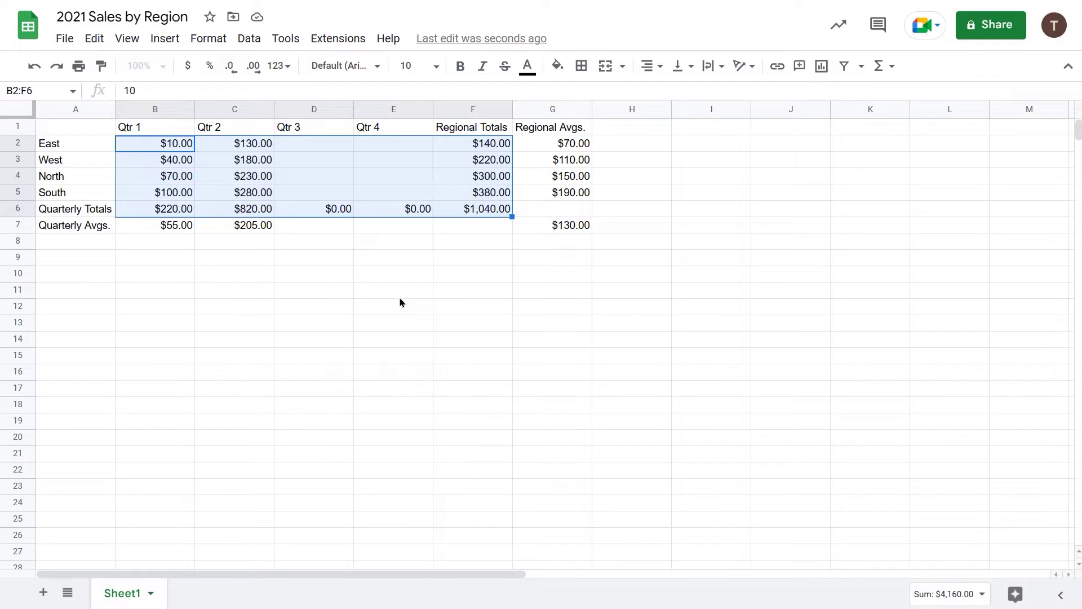
# Step: Switch the number format of B2:F6 back to Accounting and deselect the range
pyautogui.click(212, 39)
pyautogui.moveTo(273, 106)
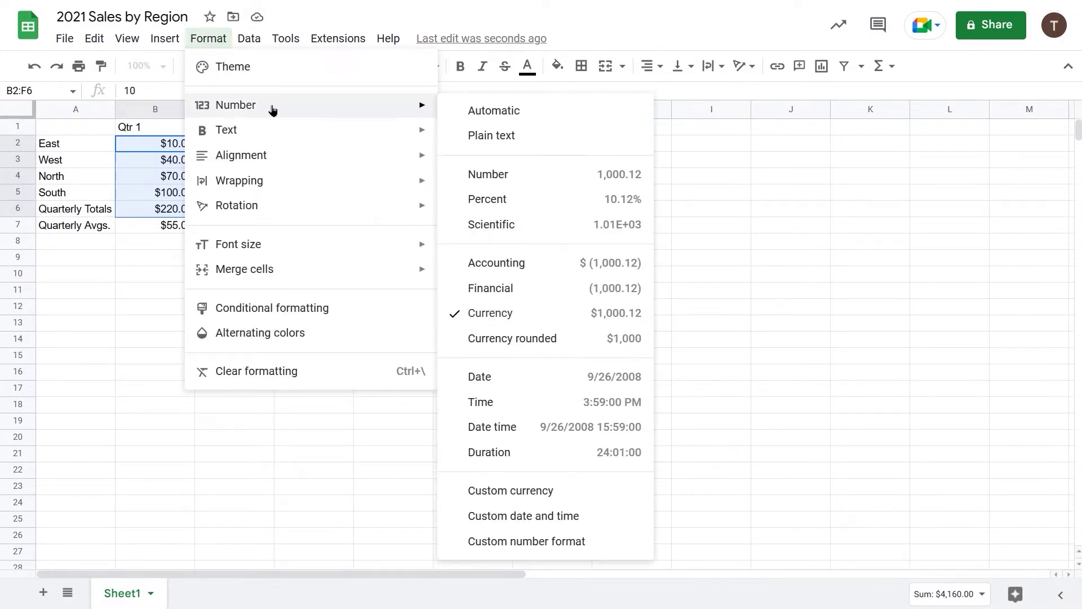
pyautogui.click(507, 263)
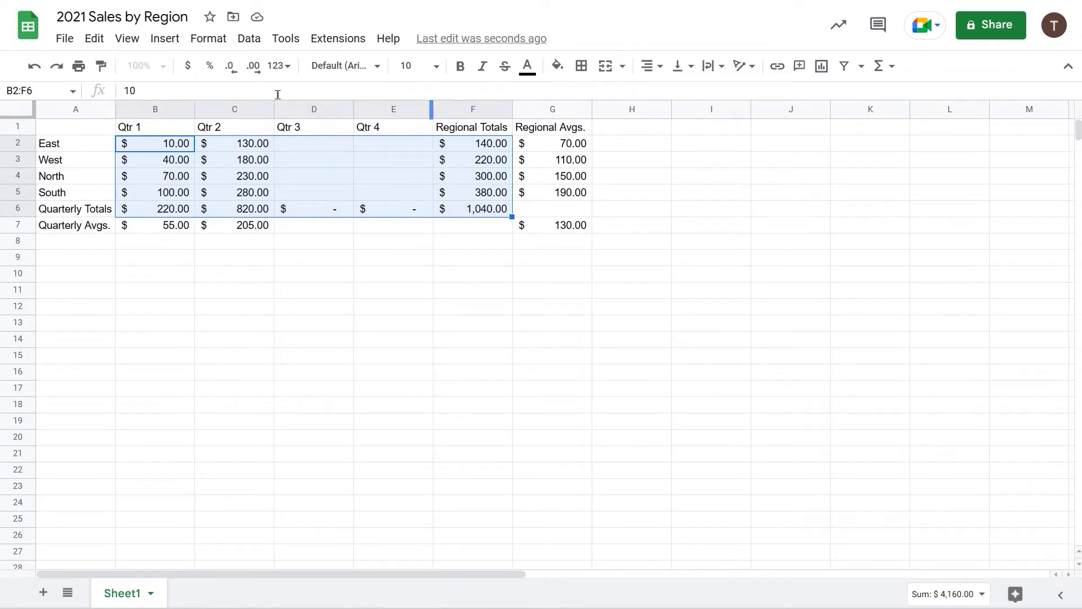
pyautogui.click(309, 150)
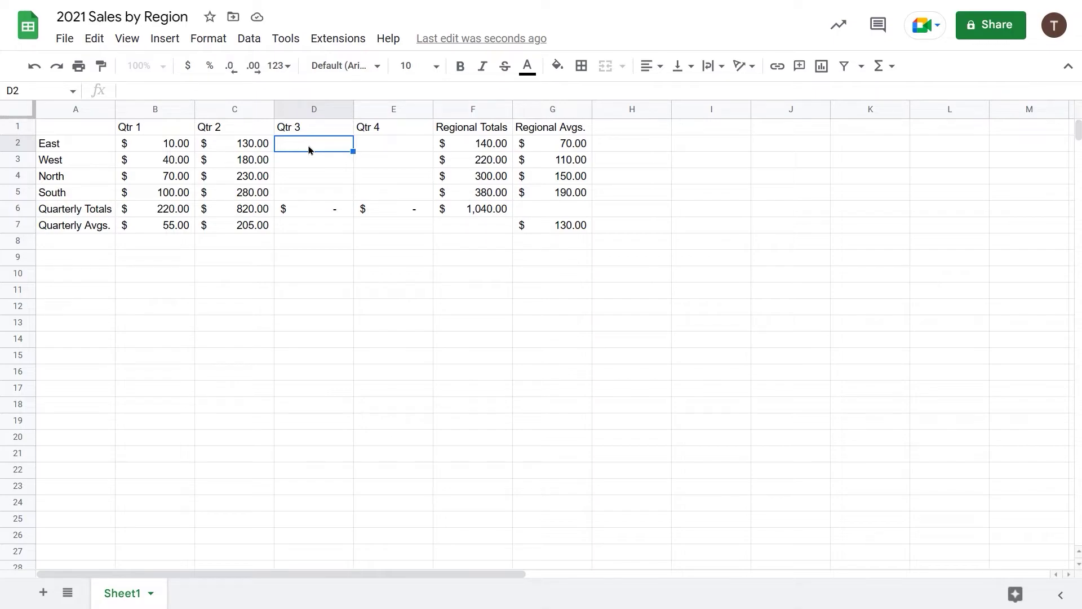
# Step: Enter 310 and 340 as the East and West sales for Qtr 3, and autofill the series down to South in D5
pyautogui.write('310')
pyautogui.press('Return')
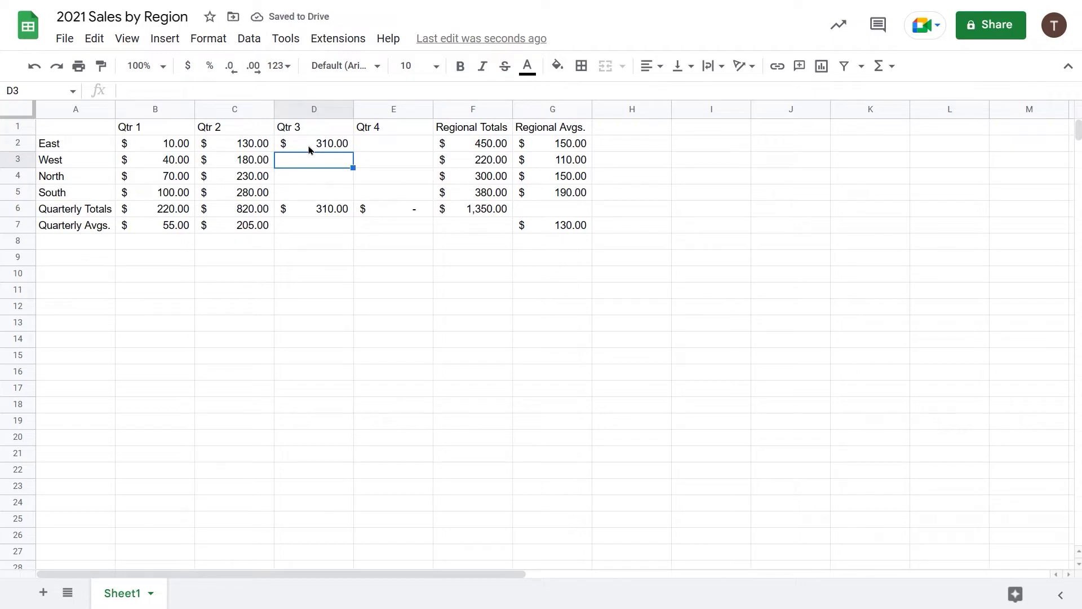
pyautogui.write('340')
pyautogui.press('Return')
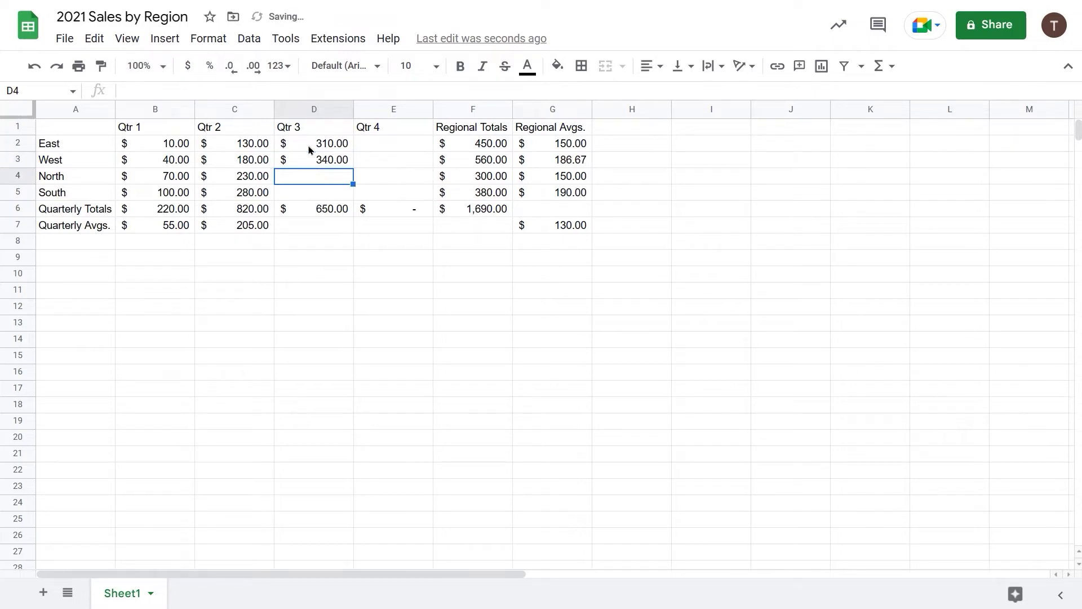
pyautogui.moveTo(328, 144); pyautogui.dragTo(338, 168)
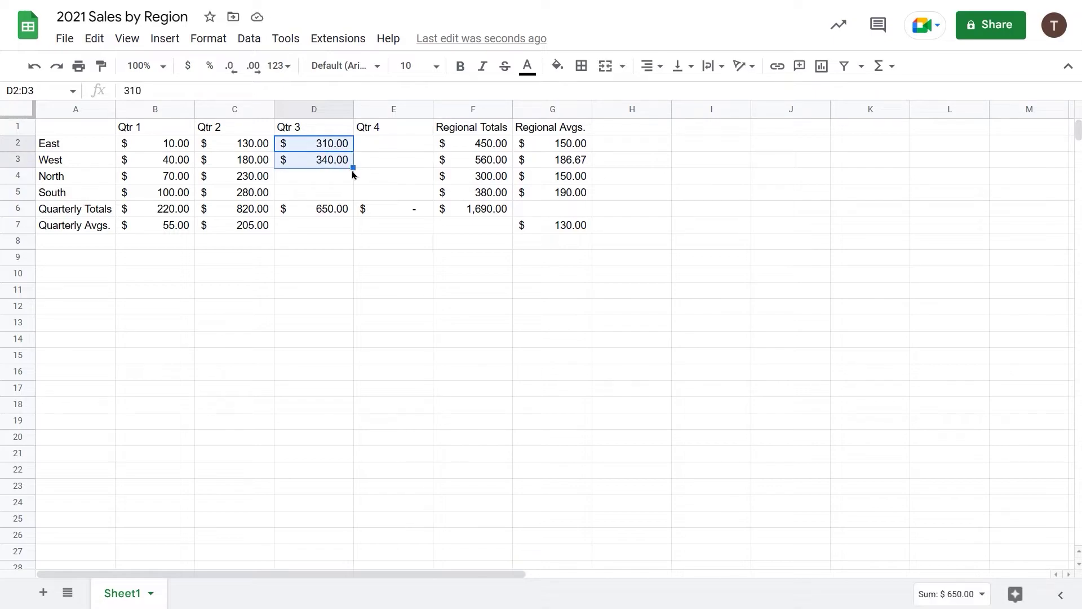
pyautogui.moveTo(352, 170); pyautogui.dragTo(353, 194)
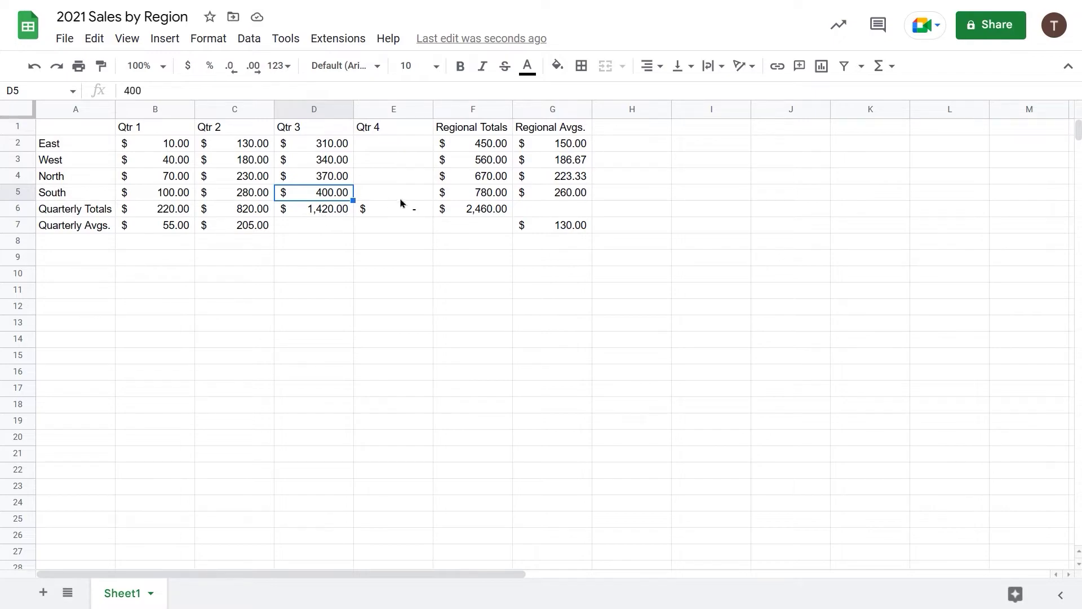
# Step: Enter 430 and 460 as the East and West sales for Qtr 4, and autofill the series down to South in E5
pyautogui.click(384, 148)
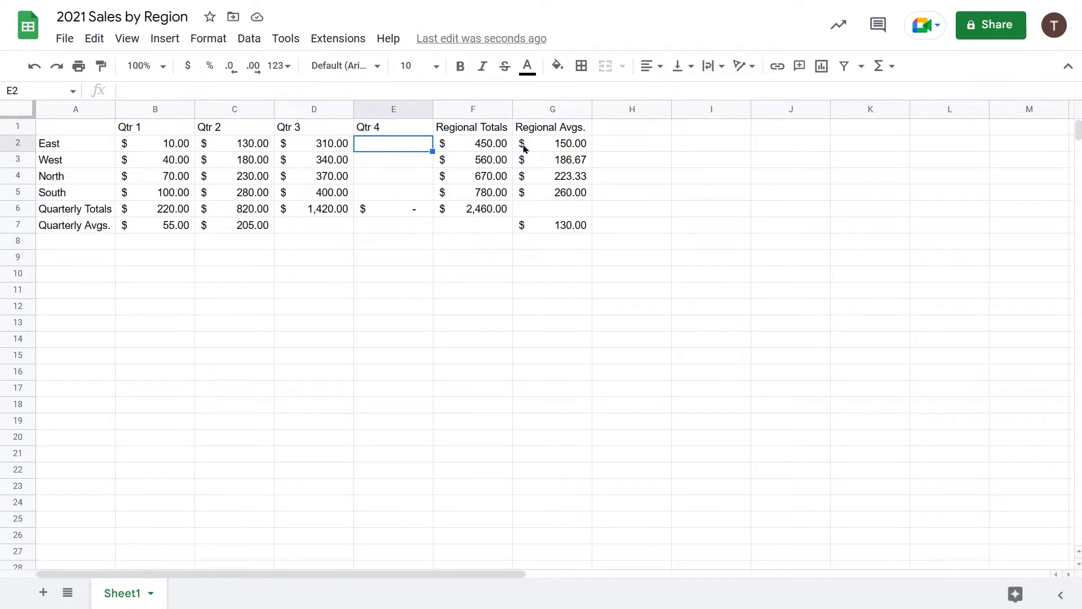
pyautogui.write('430')
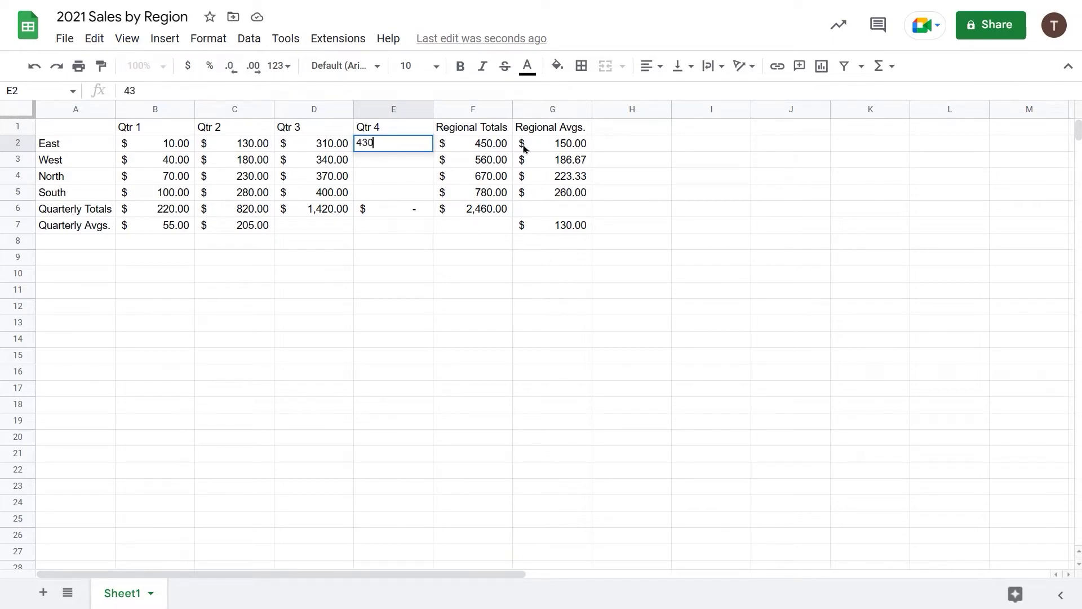
pyautogui.press('Return')
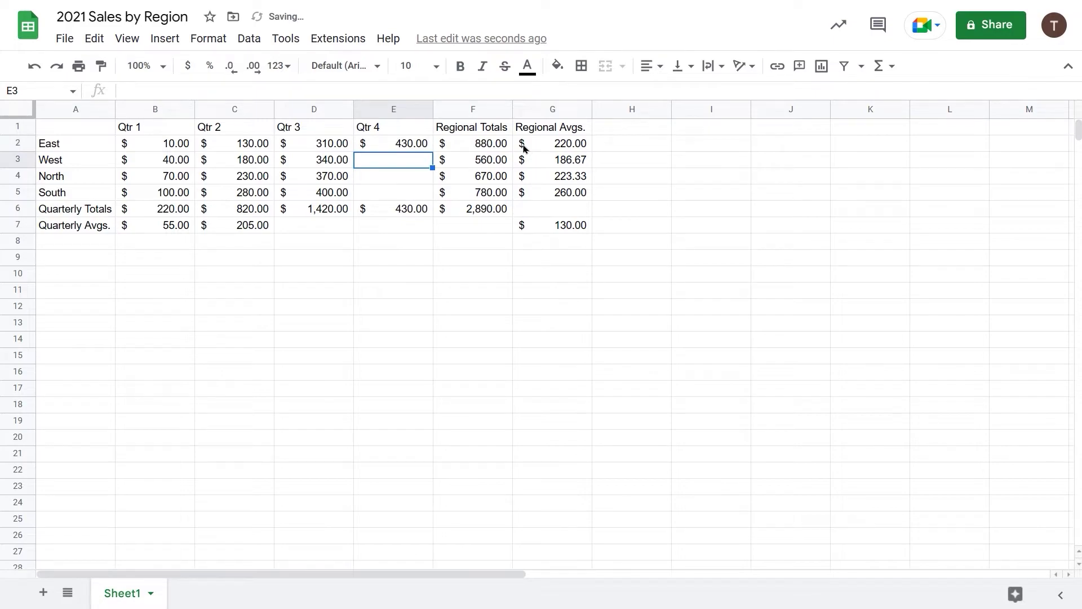
pyautogui.write('460')
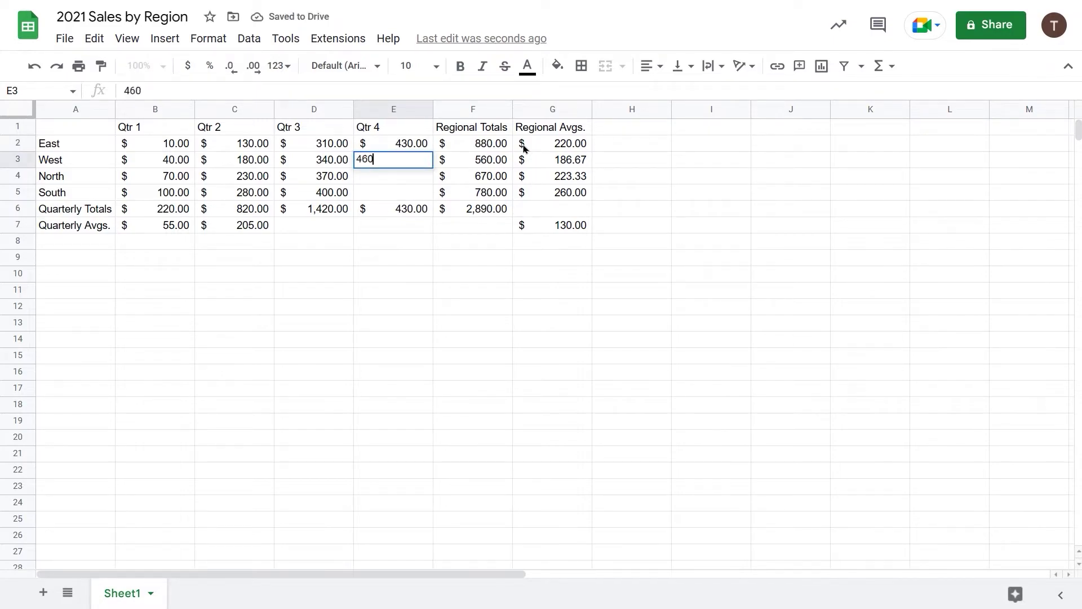
pyautogui.press('Return')
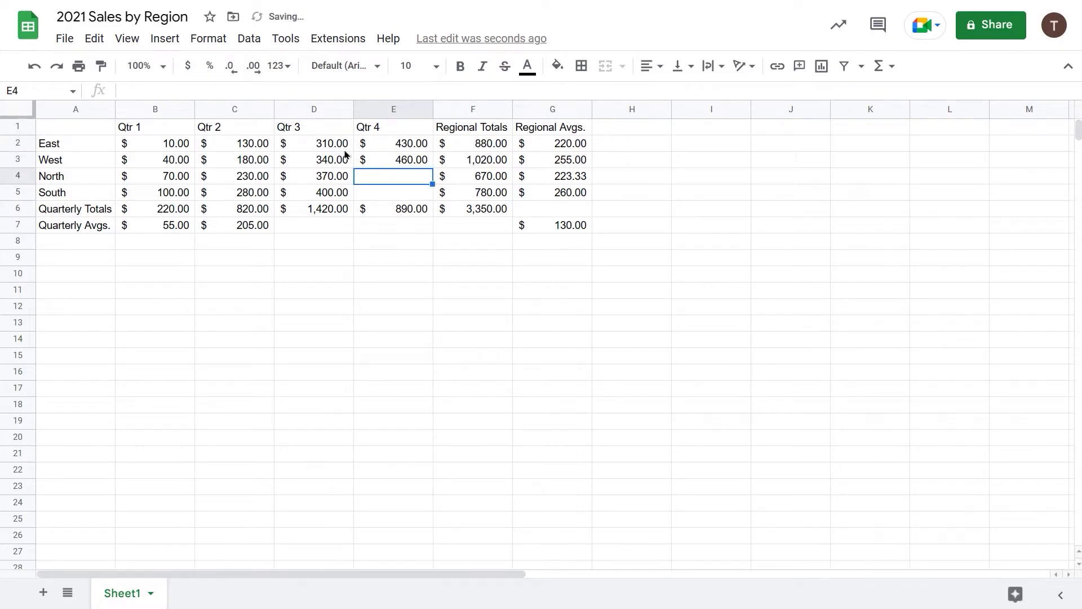
pyautogui.moveTo(397, 144); pyautogui.dragTo(433, 197)
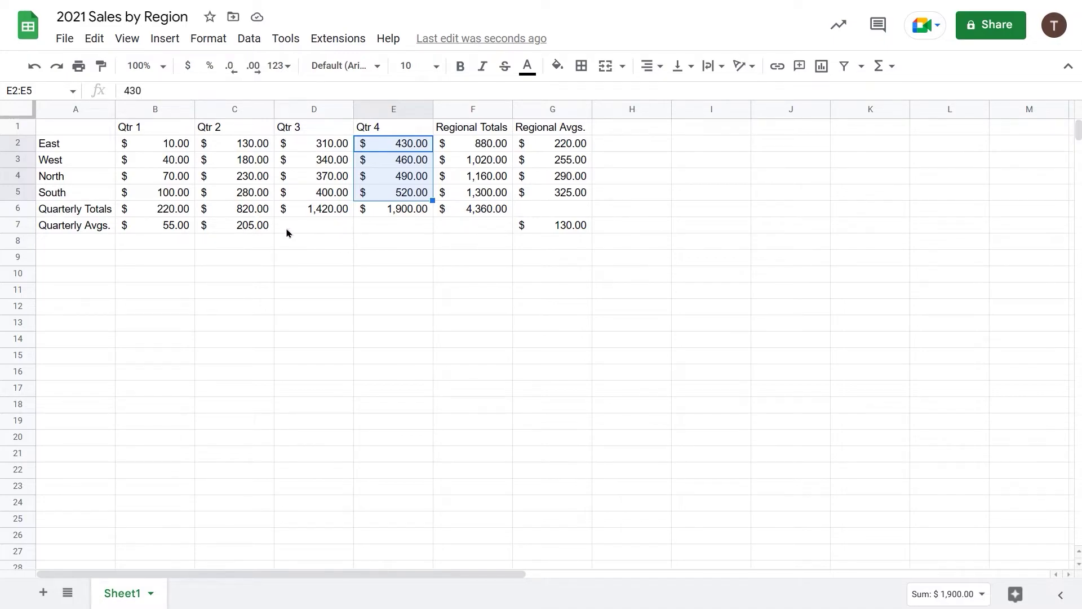
# Step: Copy the Qtr 2 average formula from C7 across to the Qtr 3 and Qtr 4 columns, and deselect the range
pyautogui.click(228, 228)
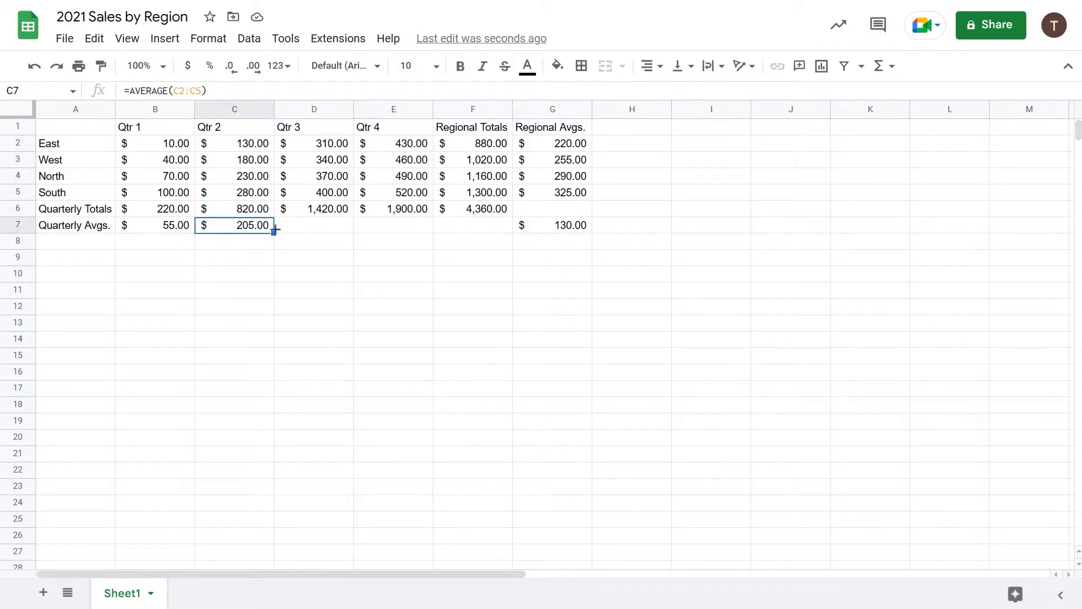
pyautogui.moveTo(274, 233); pyautogui.dragTo(417, 241)
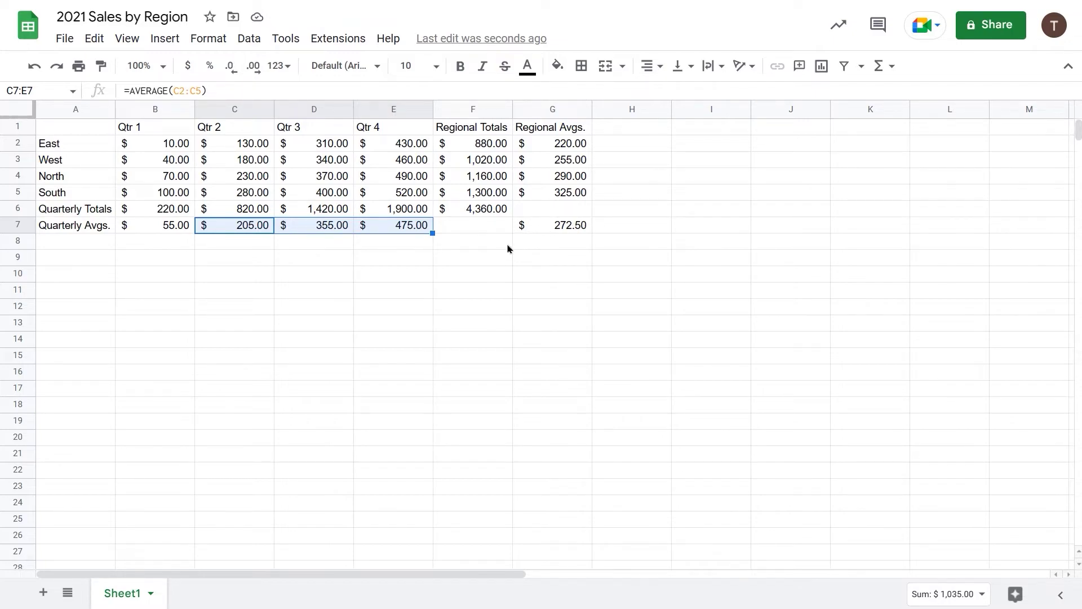
pyautogui.click(563, 306)
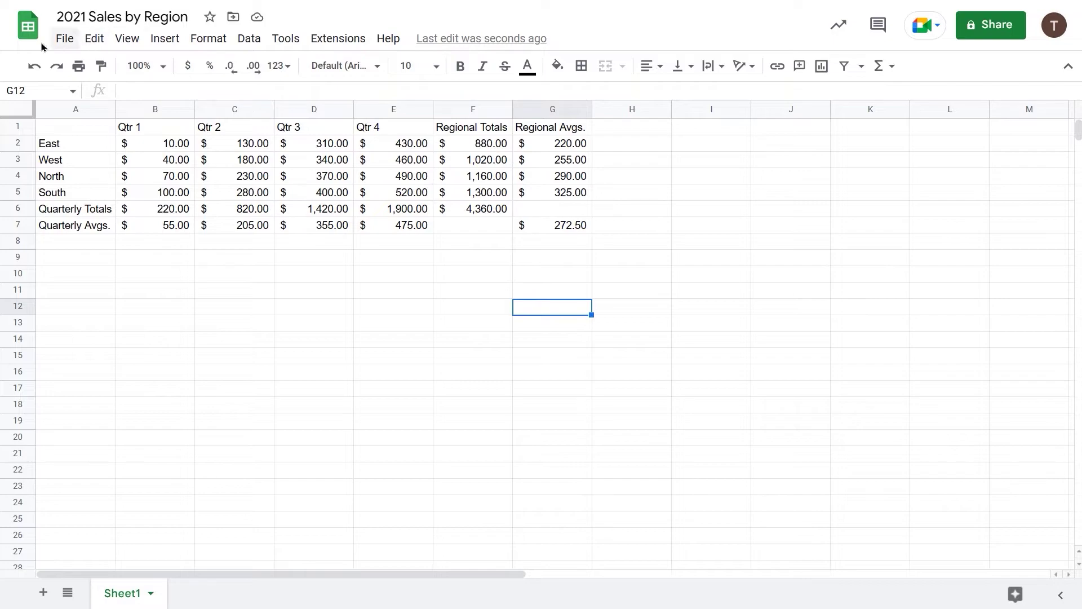
# Step: Open the print settings for the current sheet and review the print range and formatting options
pyautogui.click(63, 40)
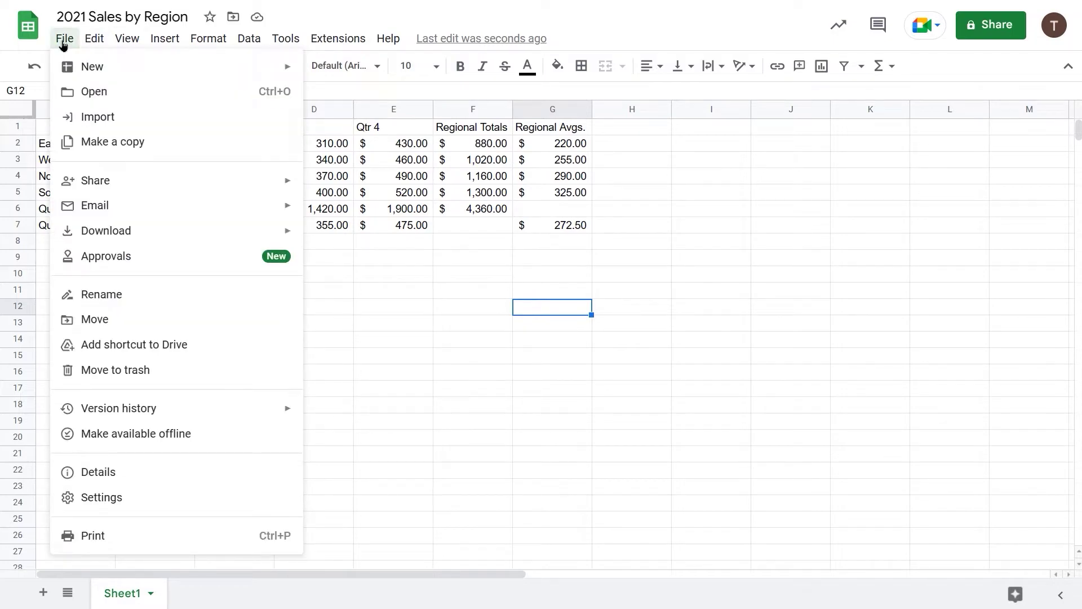
pyautogui.click(63, 40)
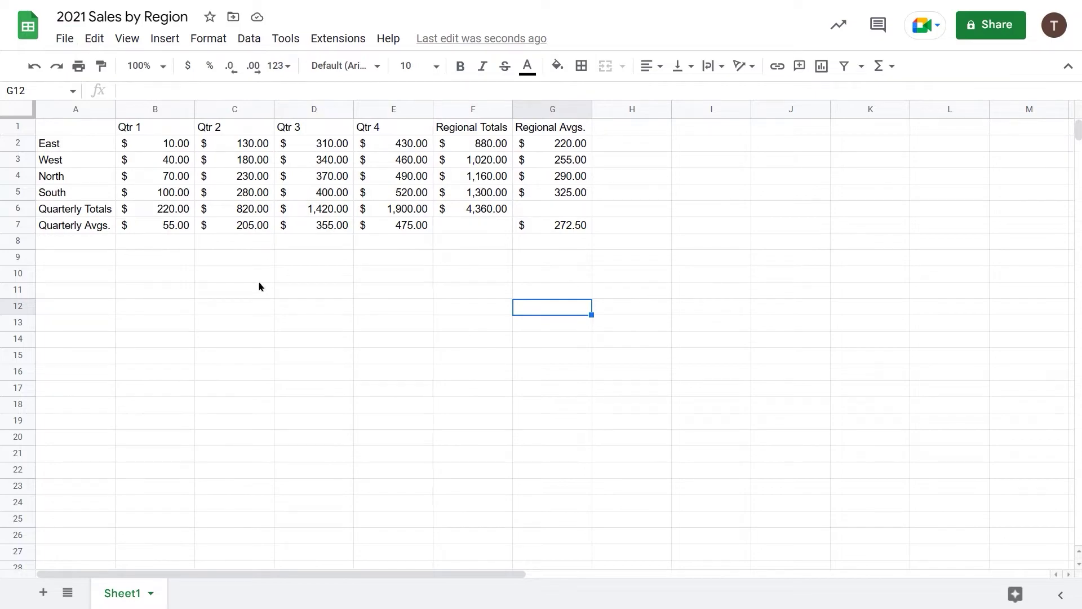
pyautogui.hotkey('ctrl', 'p')
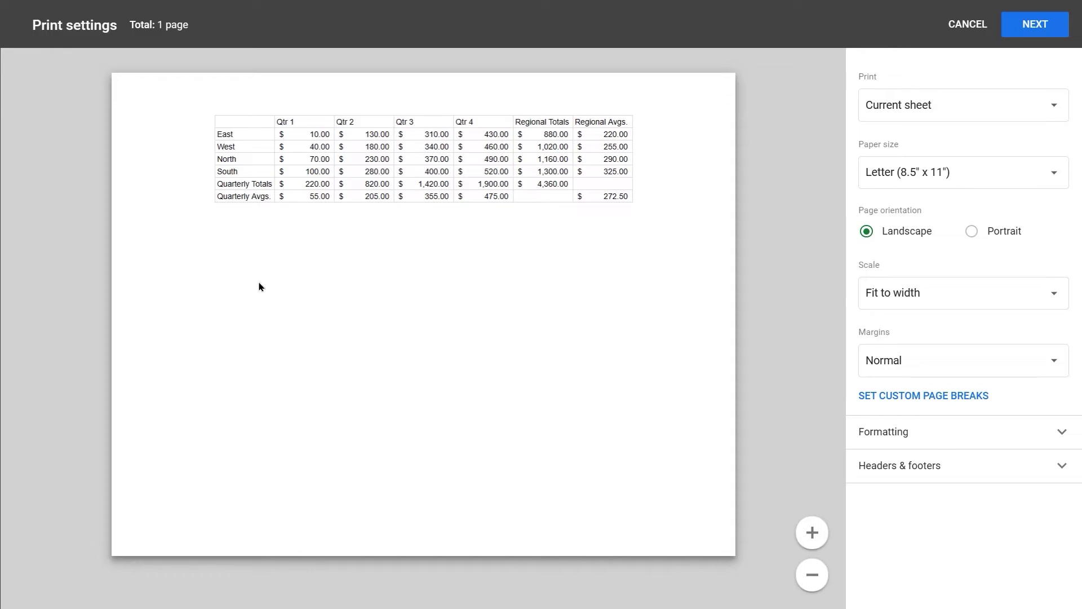
pyautogui.click(1055, 109)
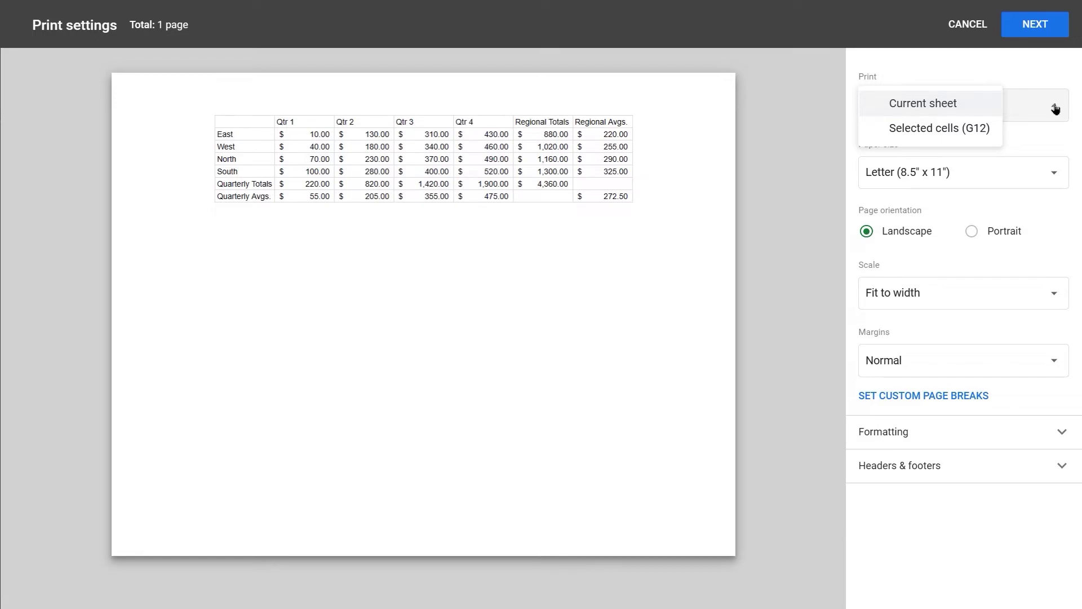
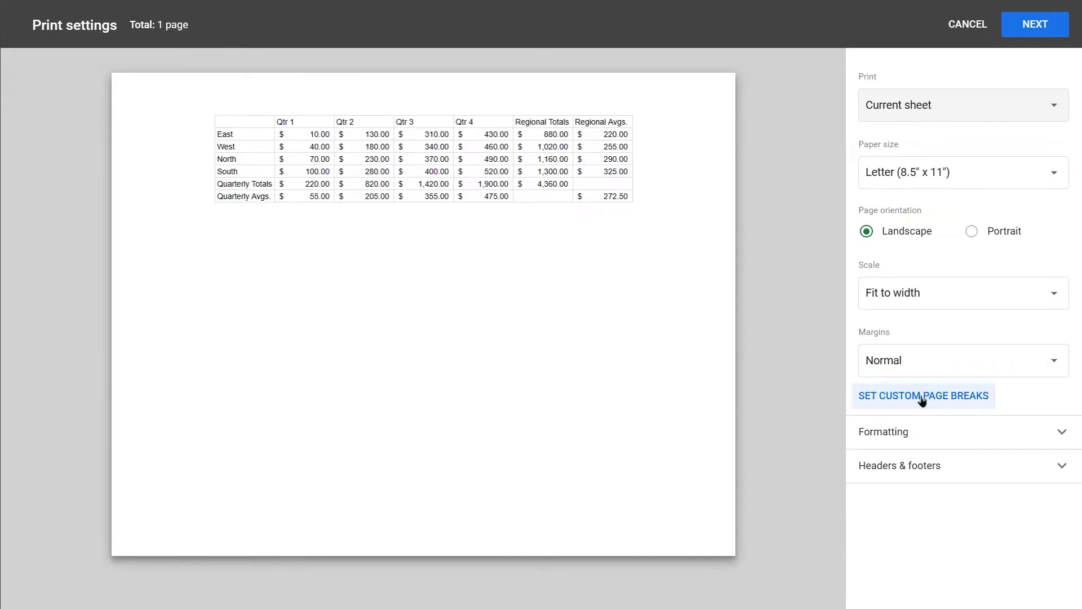
pyautogui.click(1065, 435)
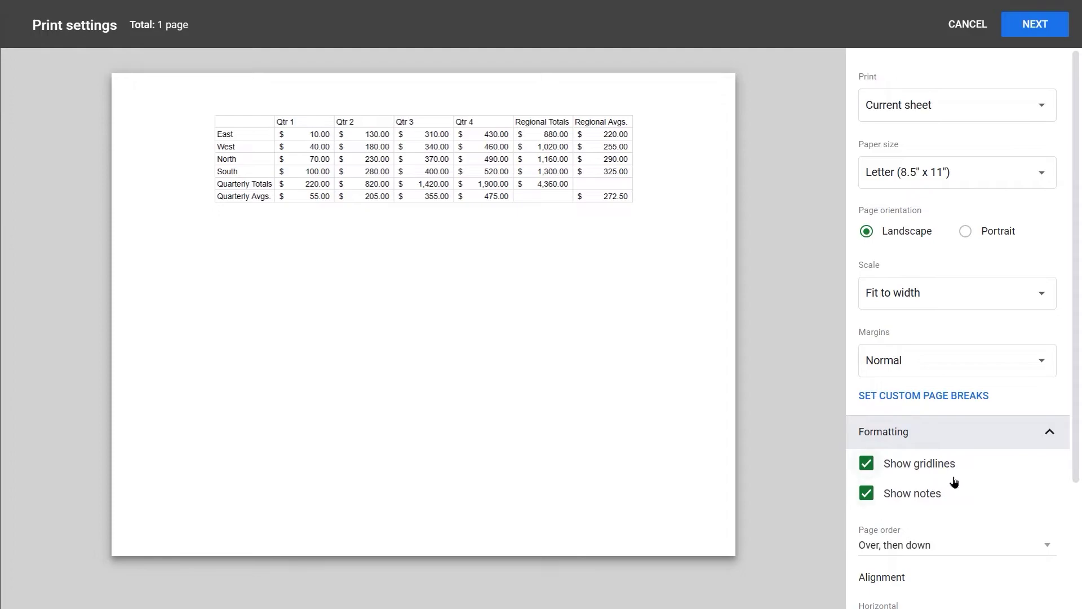
pyautogui.scroll(-3, 958, 473)
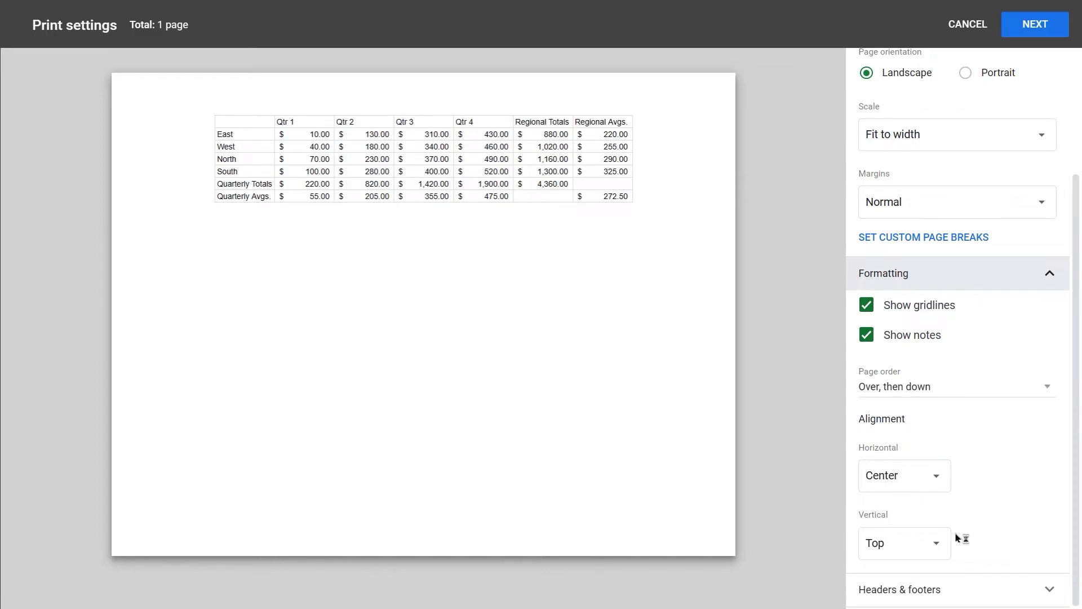
# Step: Include the workbook title in the printed page's header
pyautogui.click(1050, 590)
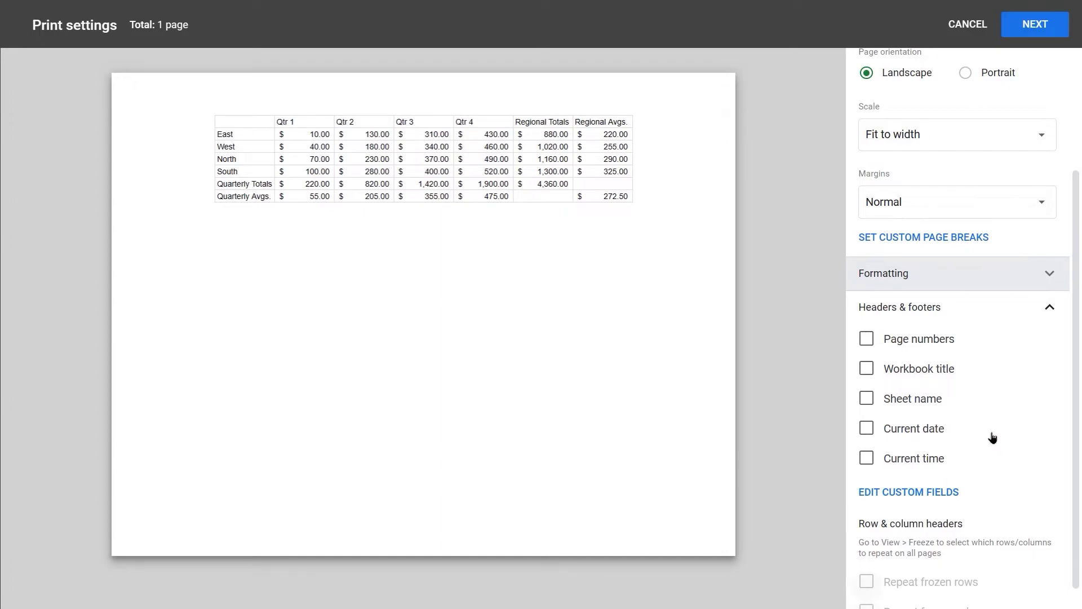
pyautogui.click(866, 367)
pyautogui.click(866, 367)
pyautogui.click(866, 370)
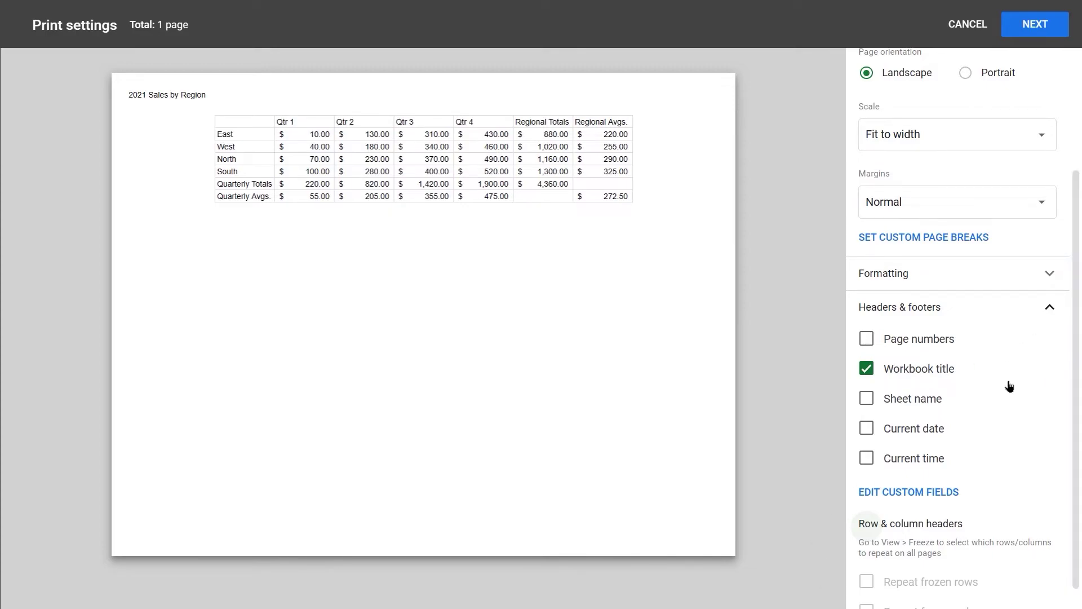
# Step: Customize the print header with "Company Name" in the center section and "Accounting Department" in the right section
pyautogui.click(906, 497)
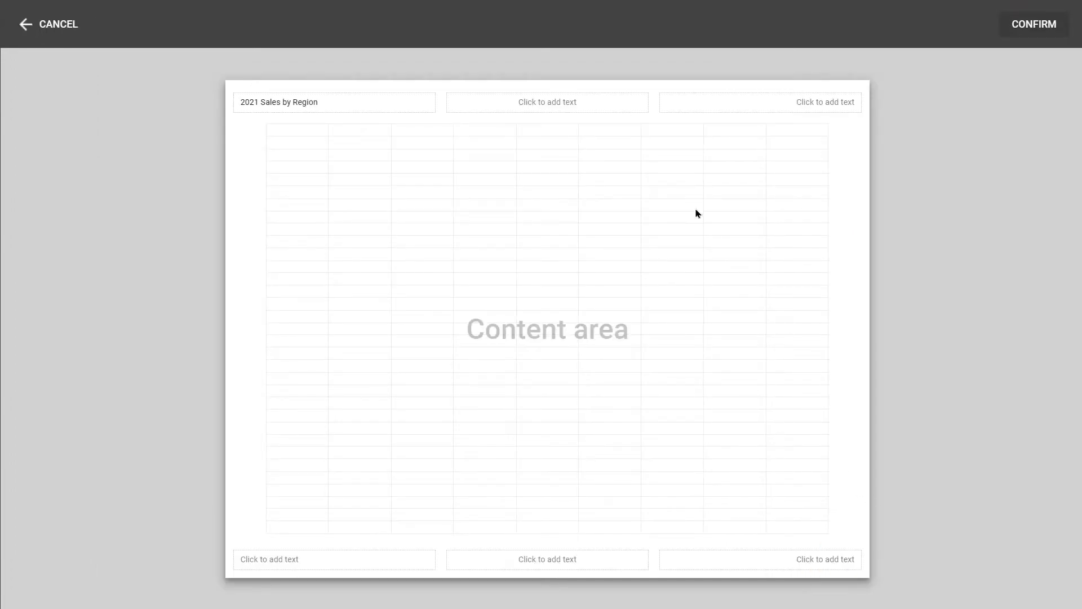
pyautogui.click(263, 104)
pyautogui.click(549, 104)
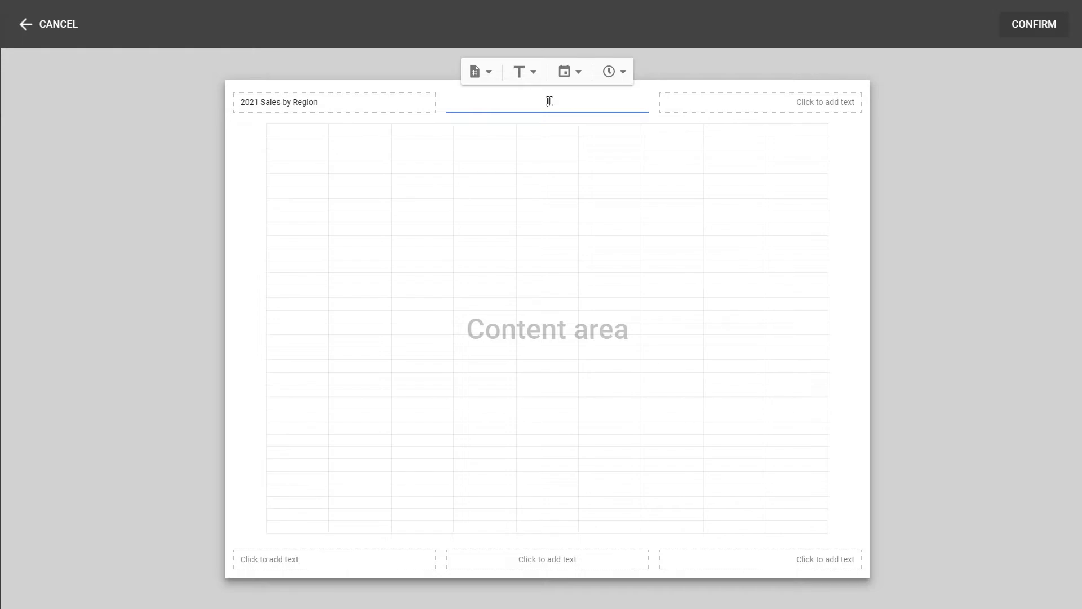
pyautogui.write('Company Name')
pyautogui.click(700, 105)
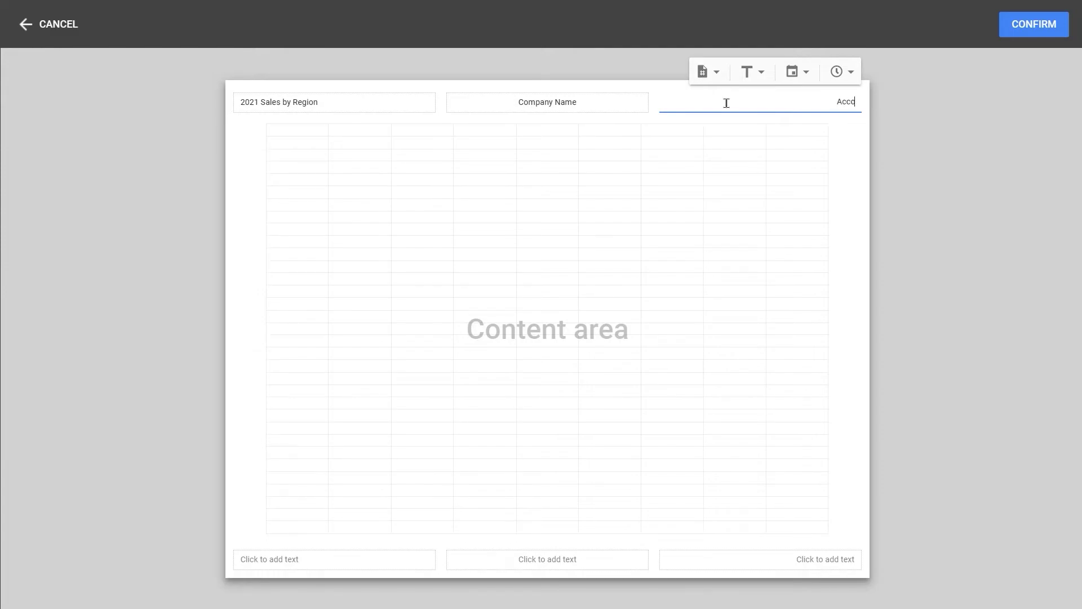
pyautogui.write('Accounting Department')
pyautogui.click(642, 316)
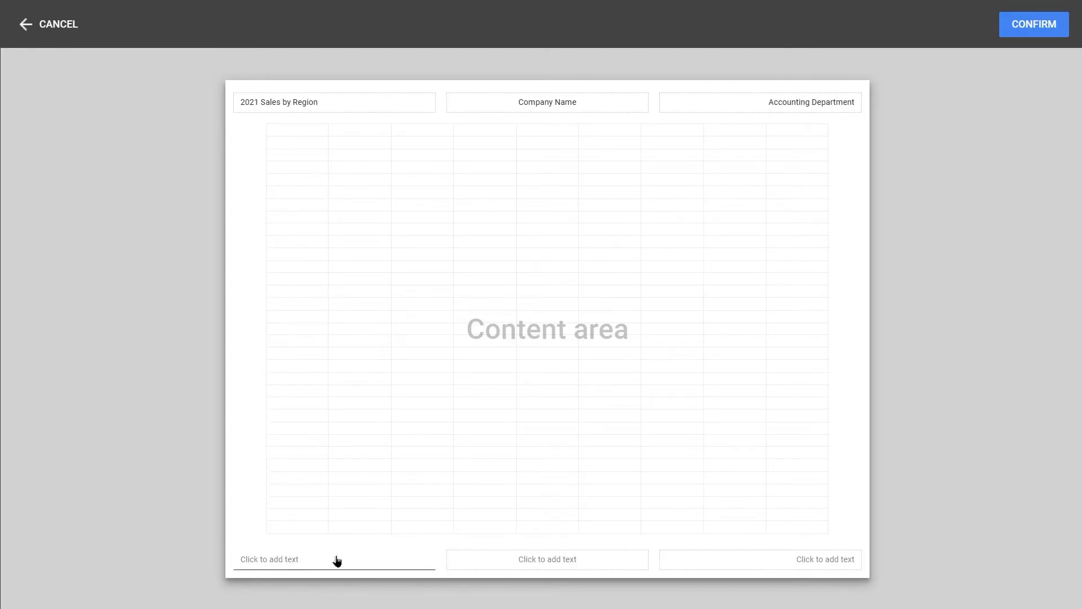
# Step: Insert the Page number B field in the right footer section after reviewing the title, date and time options, and exit full-screen view
pyautogui.click(814, 560)
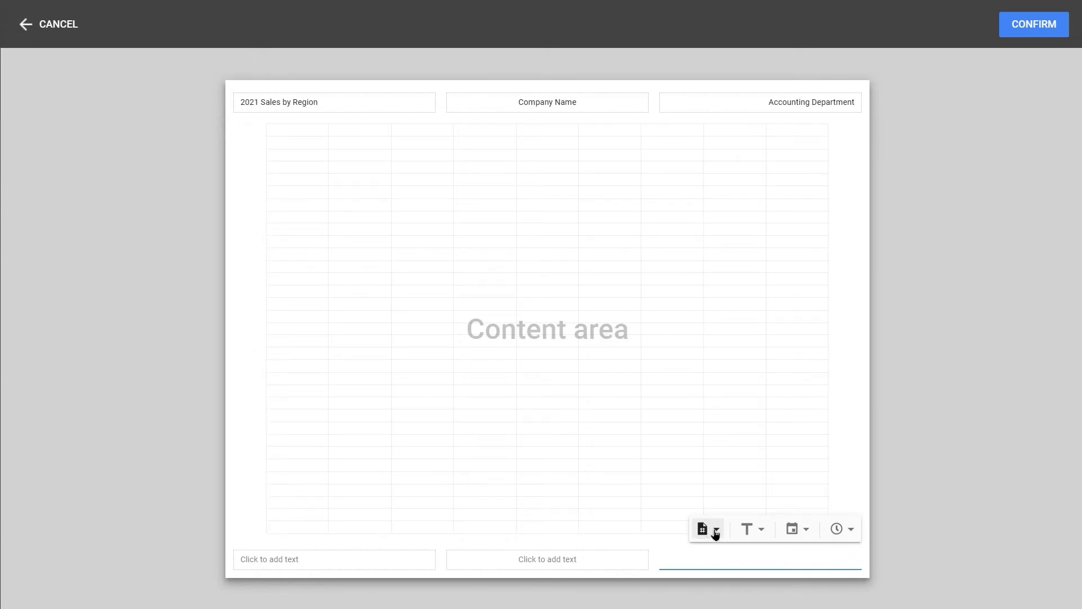
pyautogui.click(761, 531)
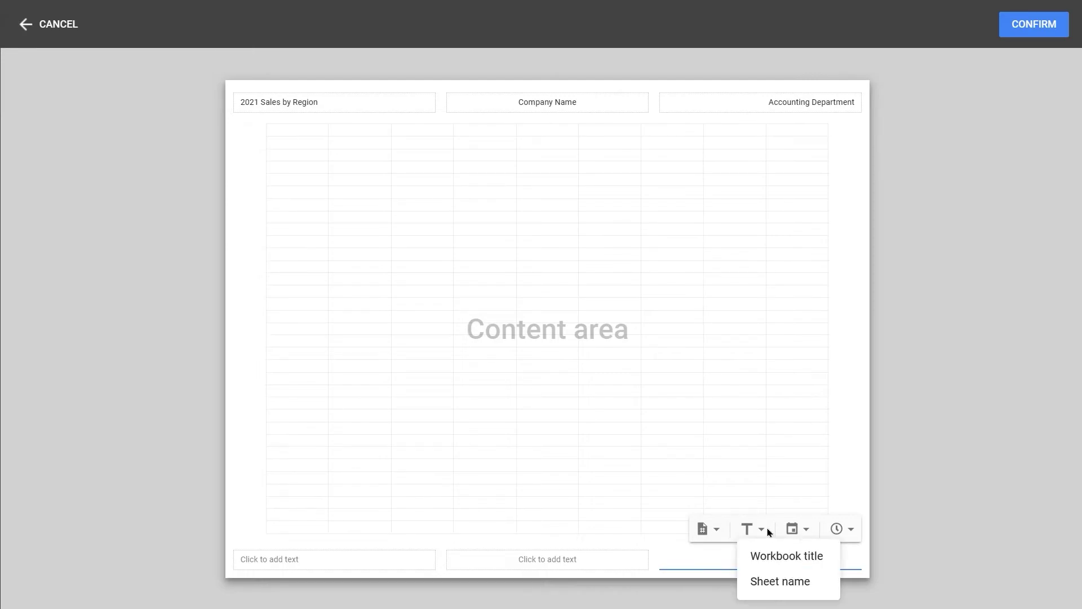
pyautogui.click(805, 529)
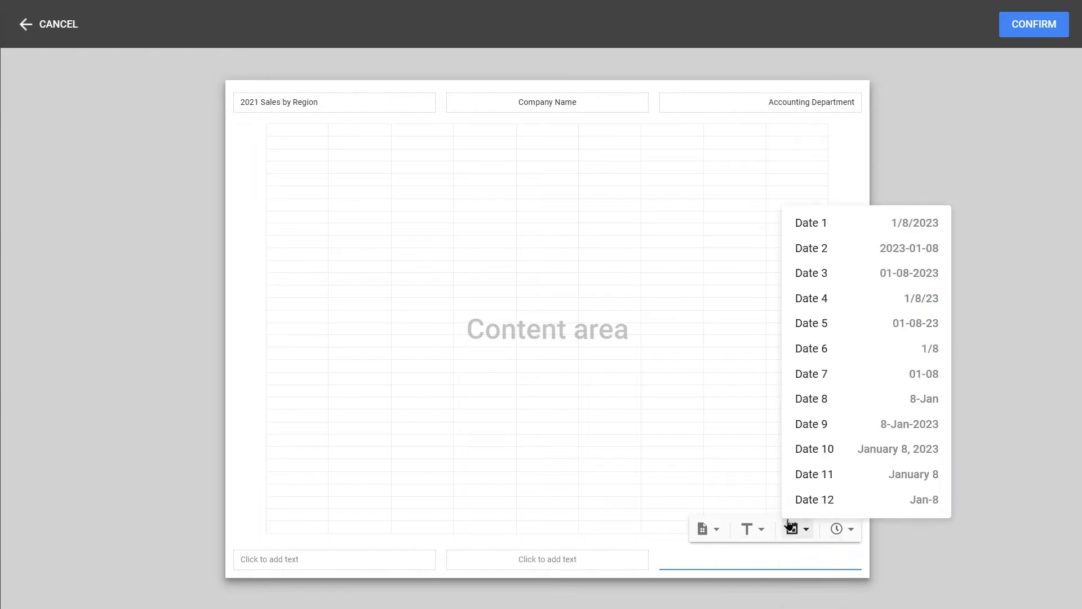
pyautogui.click(806, 530)
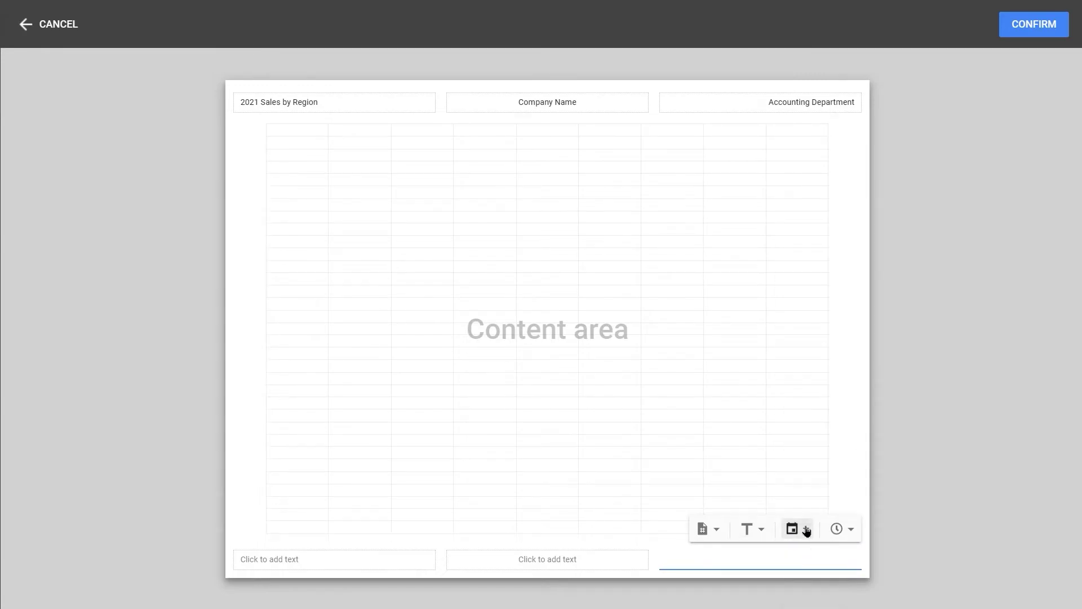
pyautogui.click(806, 529)
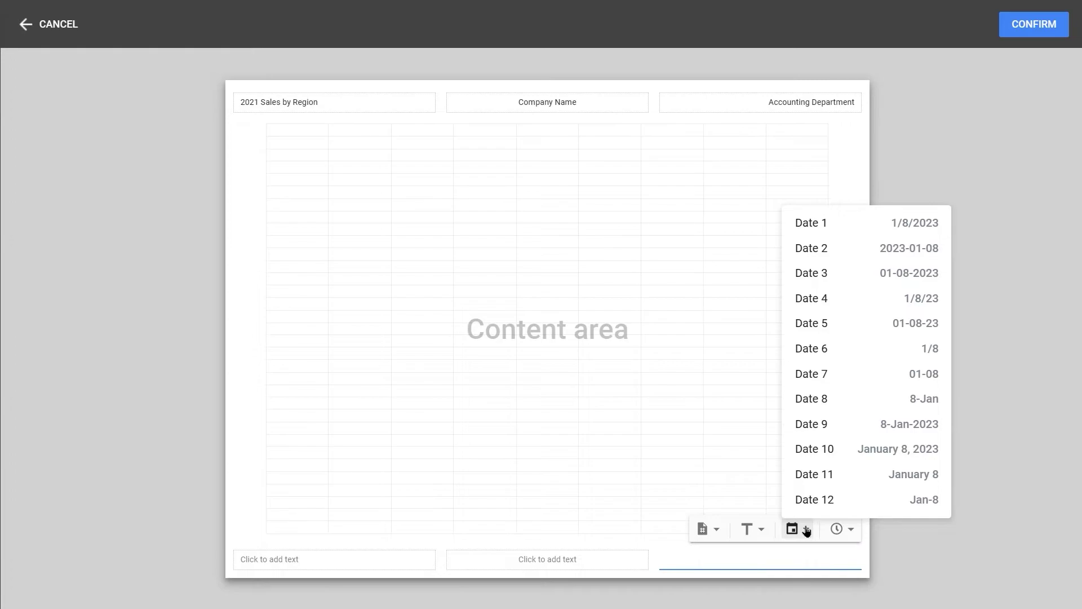
pyautogui.click(849, 530)
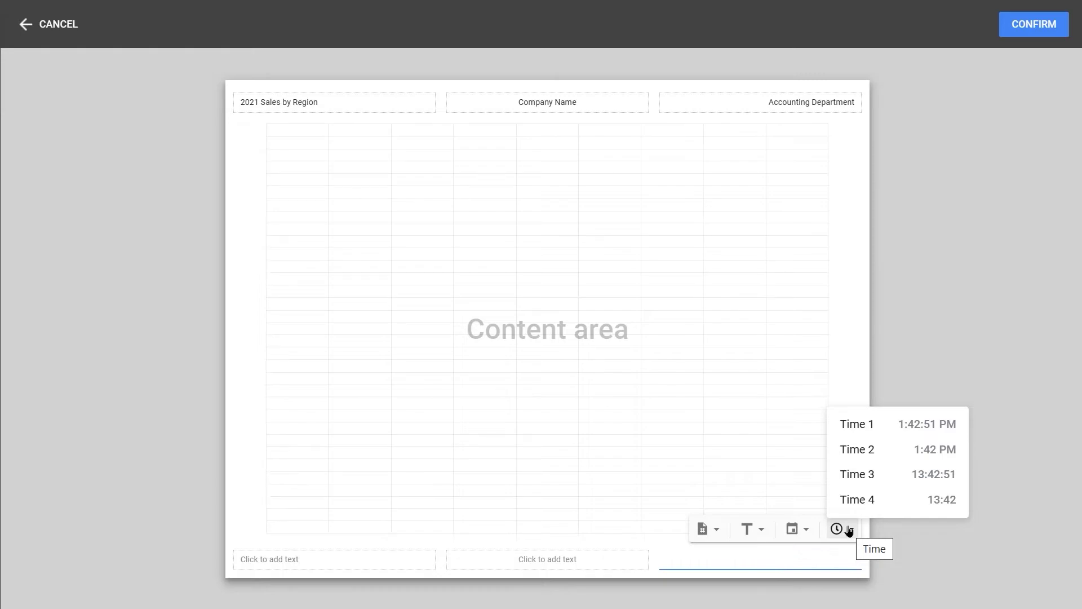
pyautogui.click(804, 532)
pyautogui.click(715, 534)
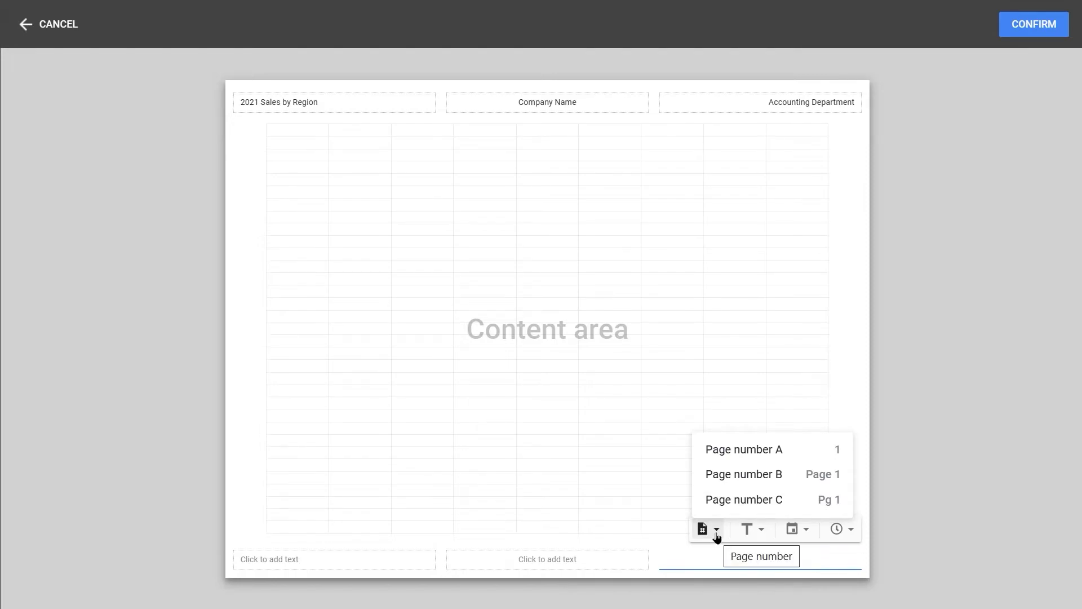
pyautogui.click(725, 486)
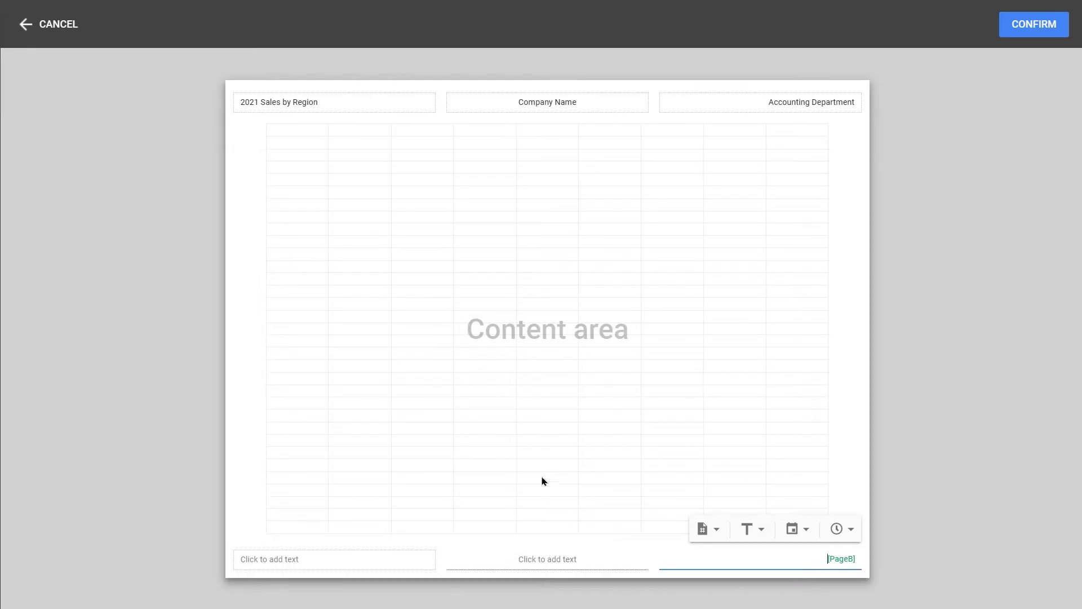
pyautogui.press('F11')
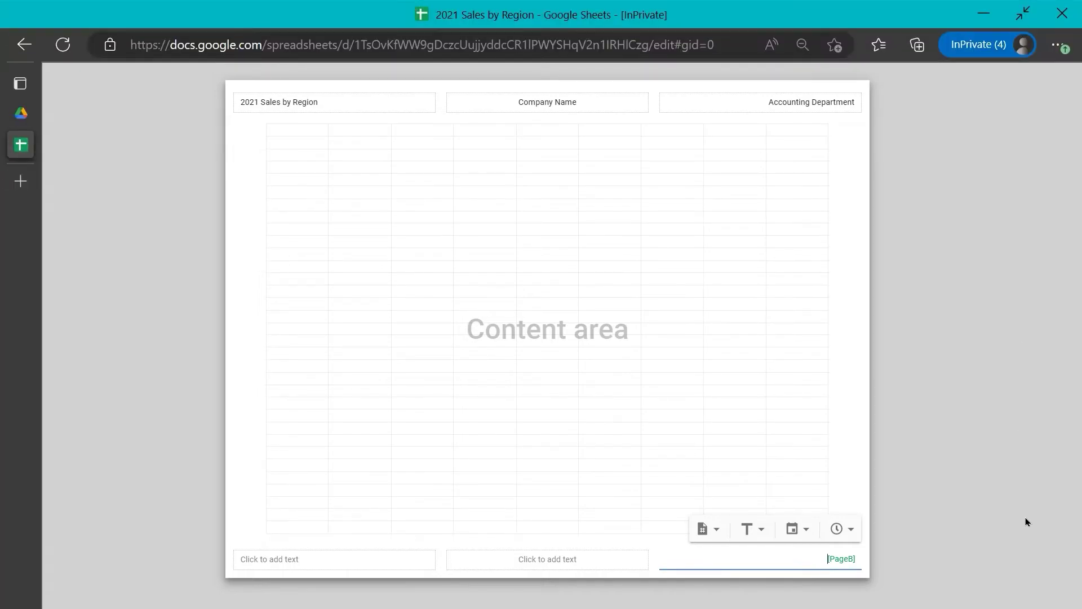
# Step: Apply the custom header and footer fields, continue to the printer dialog for review, and close it without printing
pyautogui.press('F11')
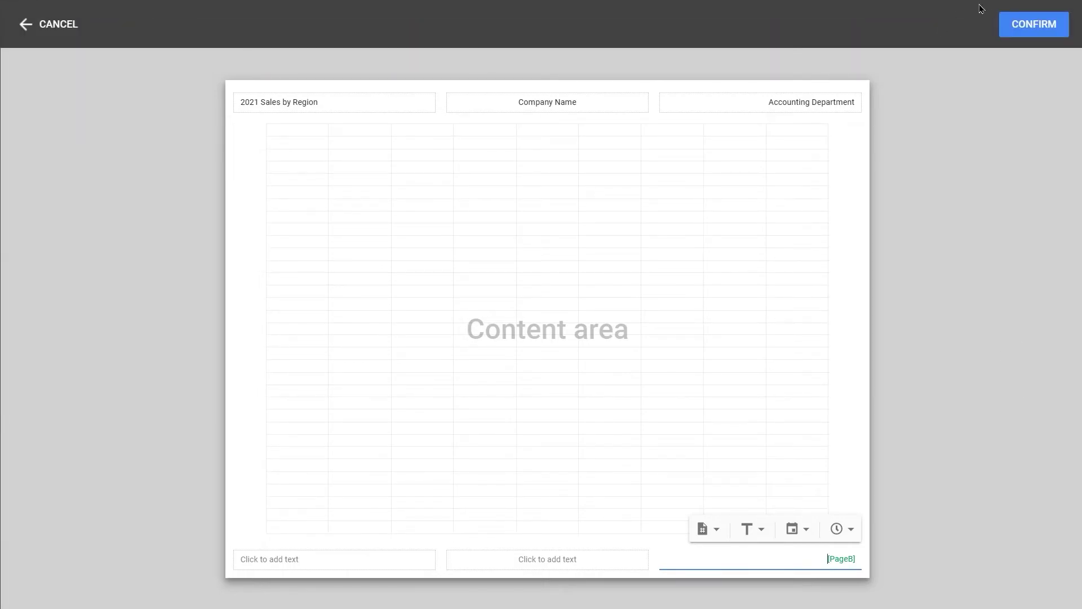
pyautogui.click(1026, 29)
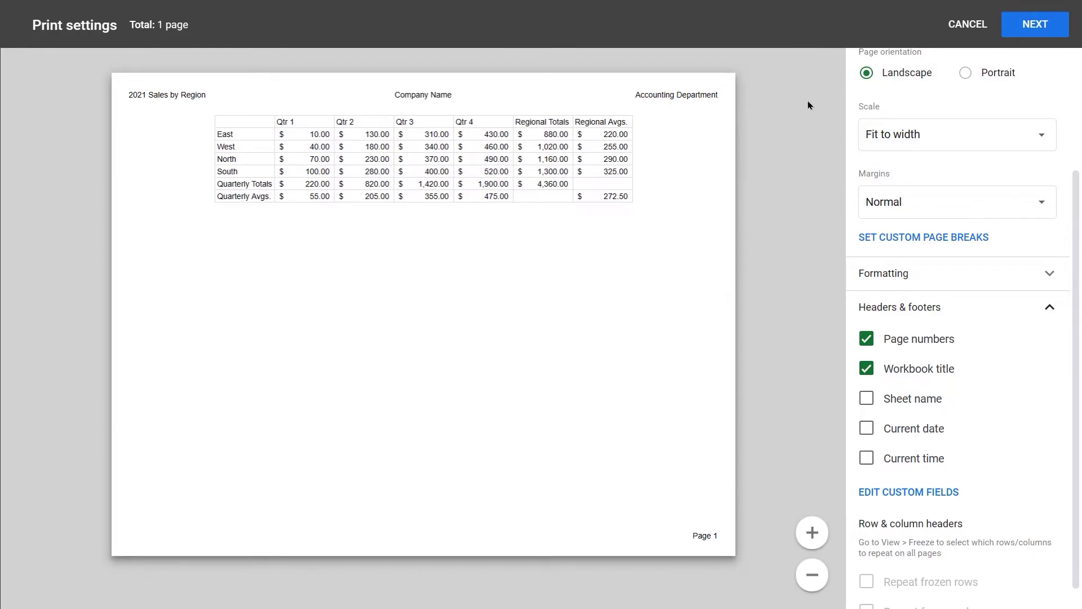
pyautogui.click(1034, 29)
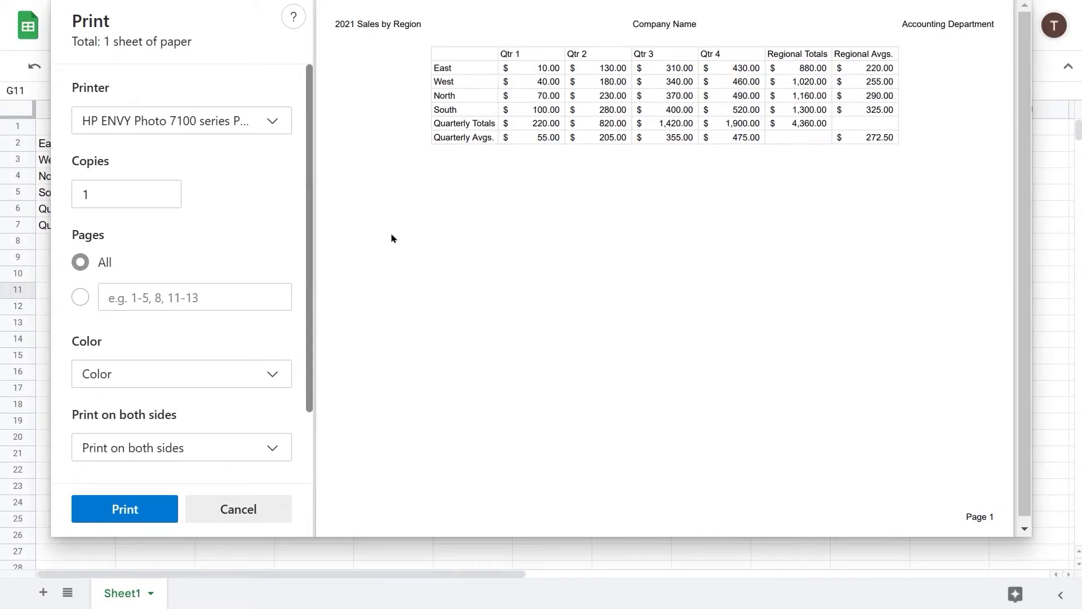
pyautogui.click(251, 510)
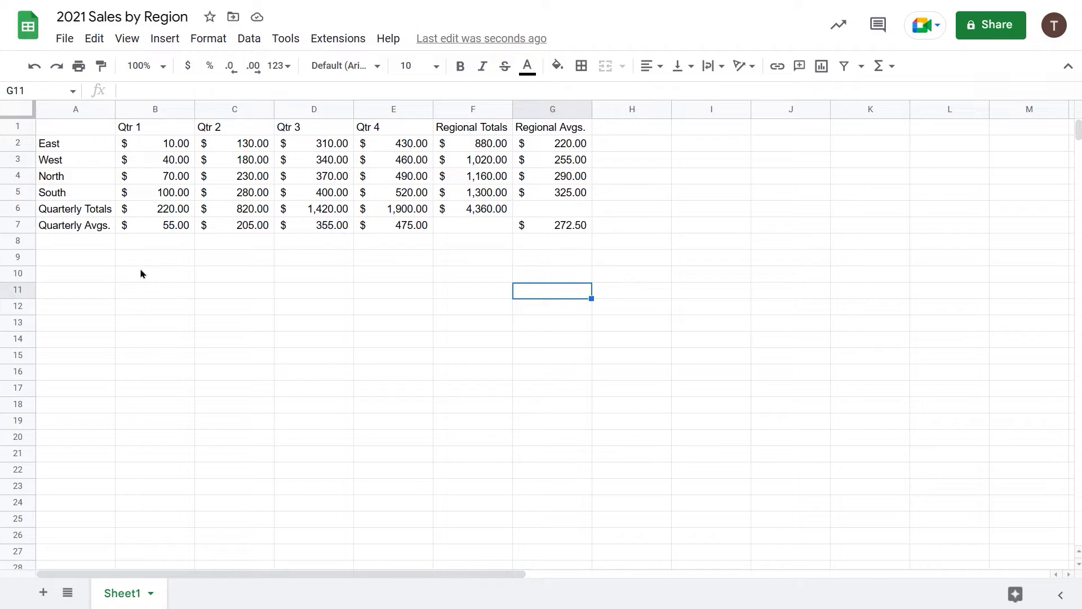
# Step: Insert a chart from the region and quarter data in A1:E5, then close the chart editor
pyautogui.click(48, 131)
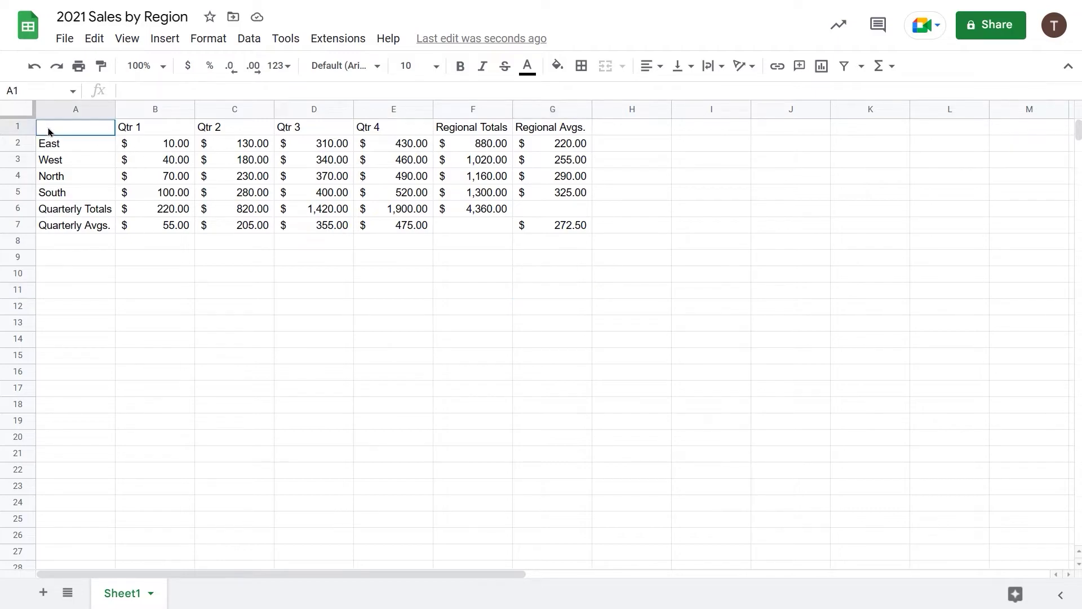
pyautogui.moveTo(48, 131); pyautogui.dragTo(388, 196)
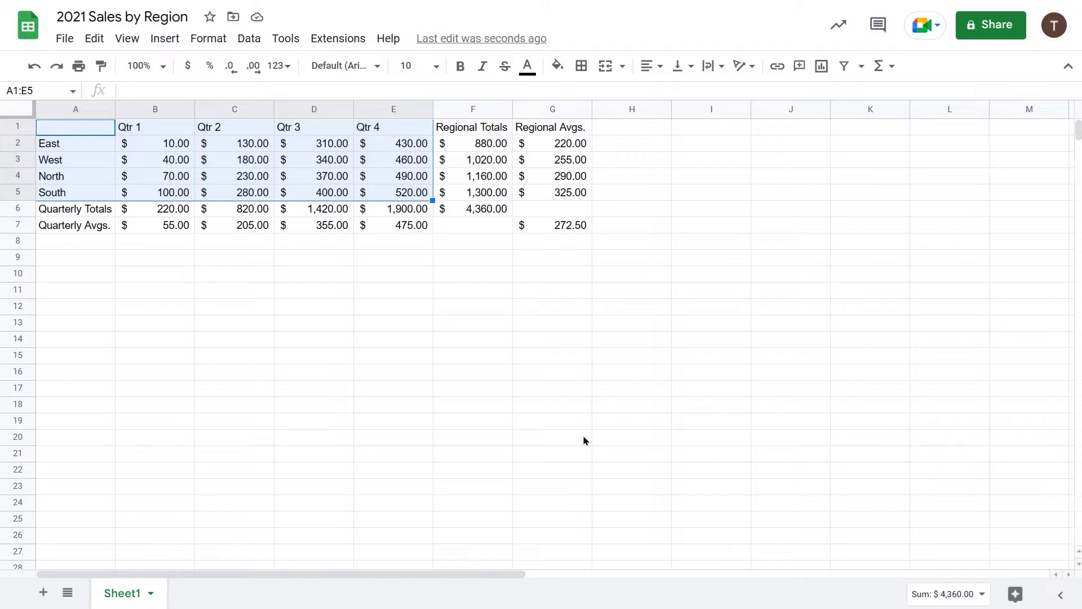
pyautogui.click(170, 40)
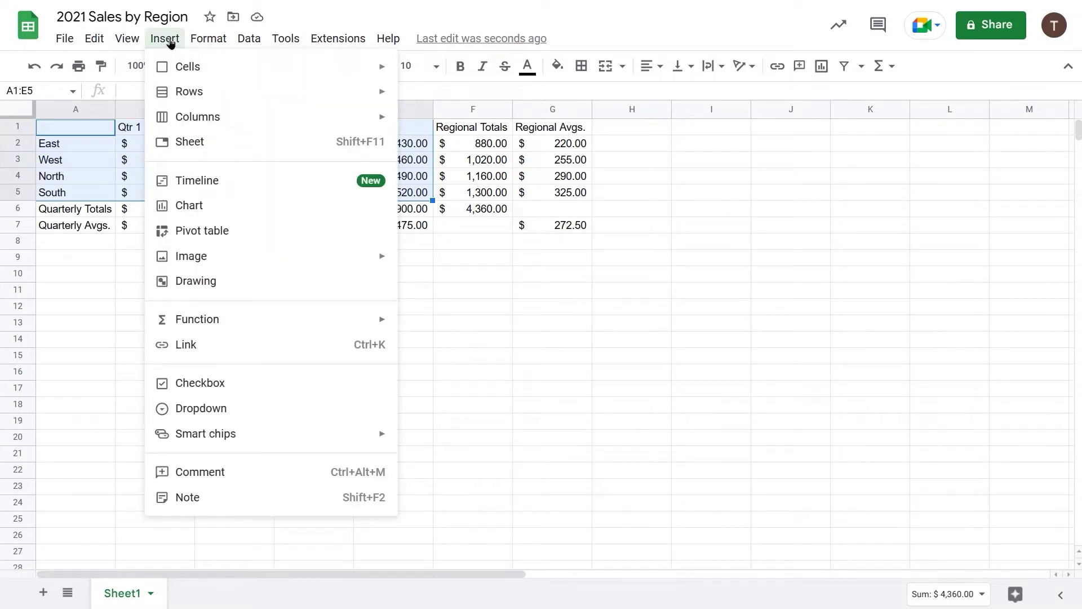
pyautogui.click(190, 208)
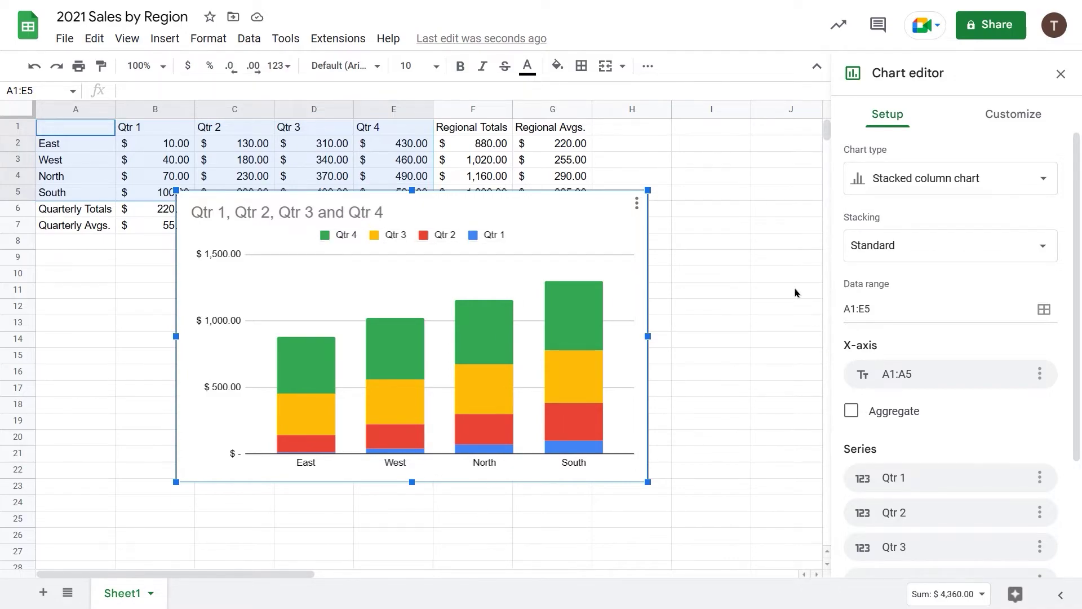
pyautogui.click(702, 325)
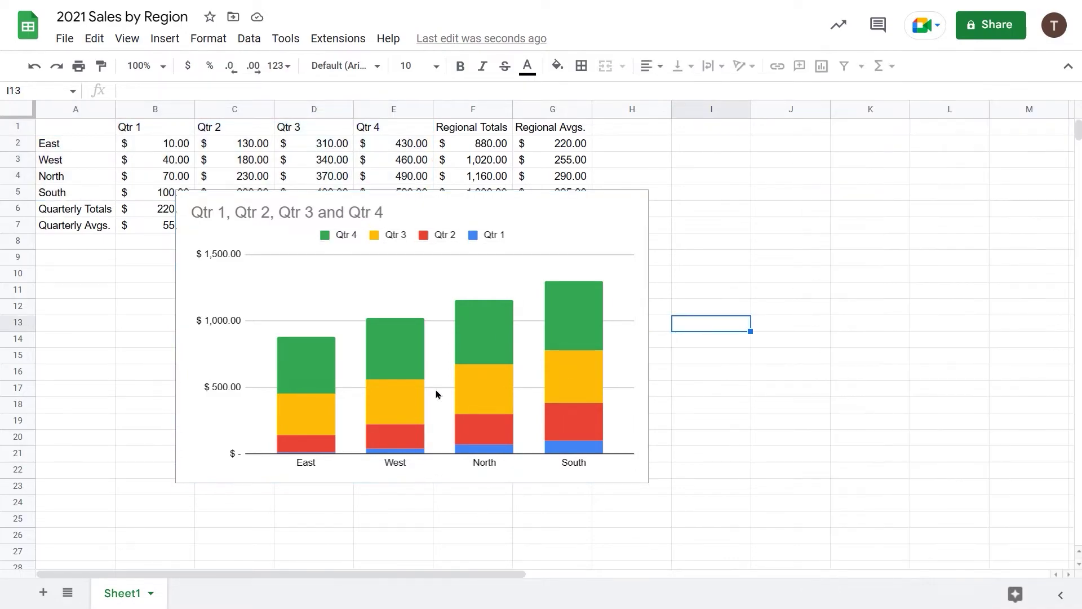
# Step: Select the quarterly sales chart and reopen it for editing
pyautogui.click(311, 386)
pyautogui.moveTo(303, 382)
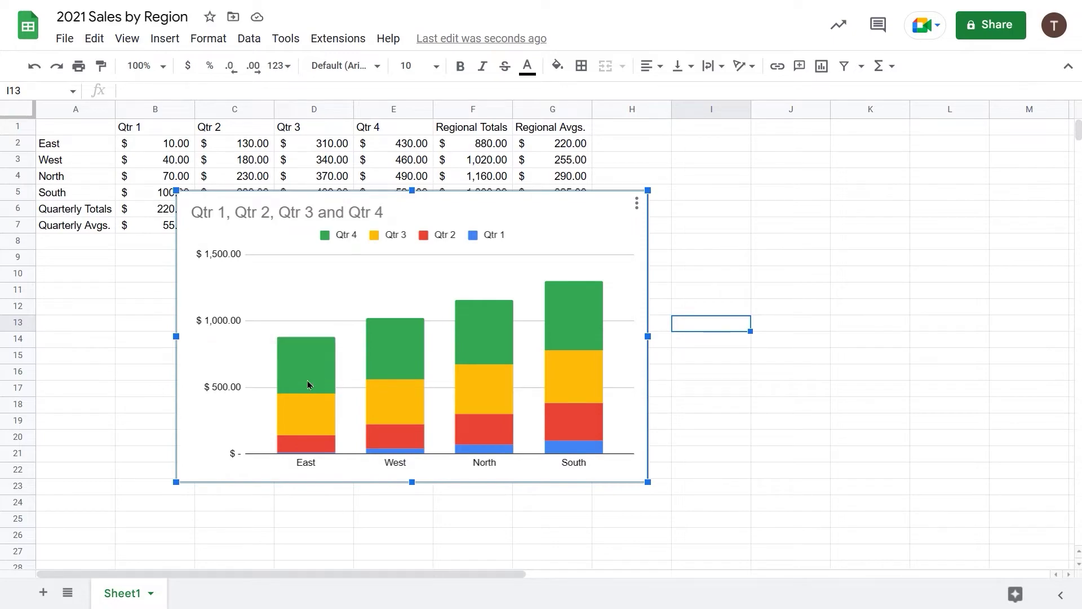
pyautogui.click(638, 208)
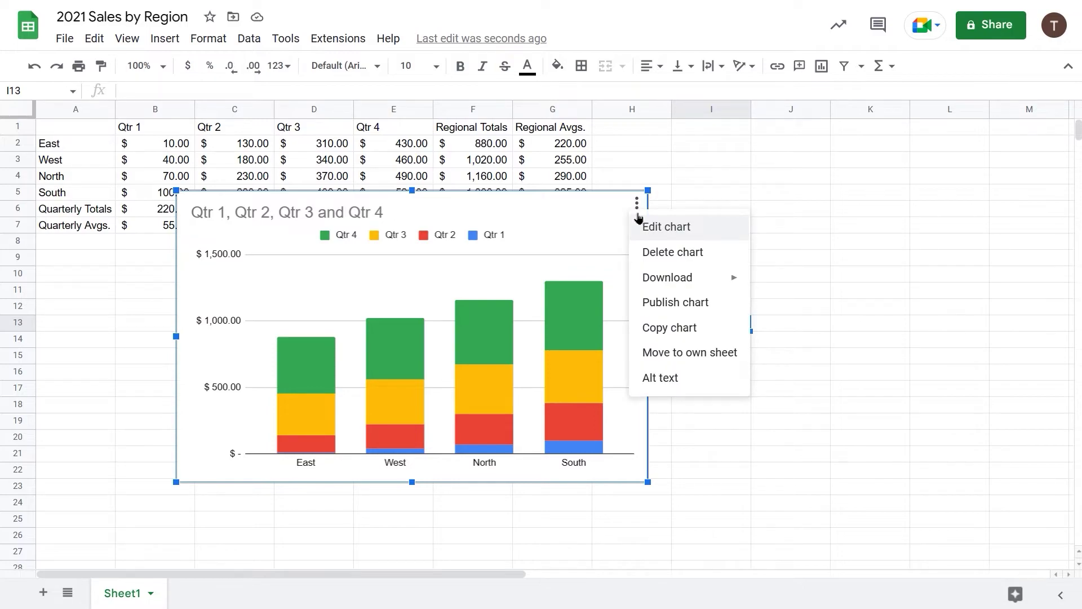
pyautogui.click(652, 228)
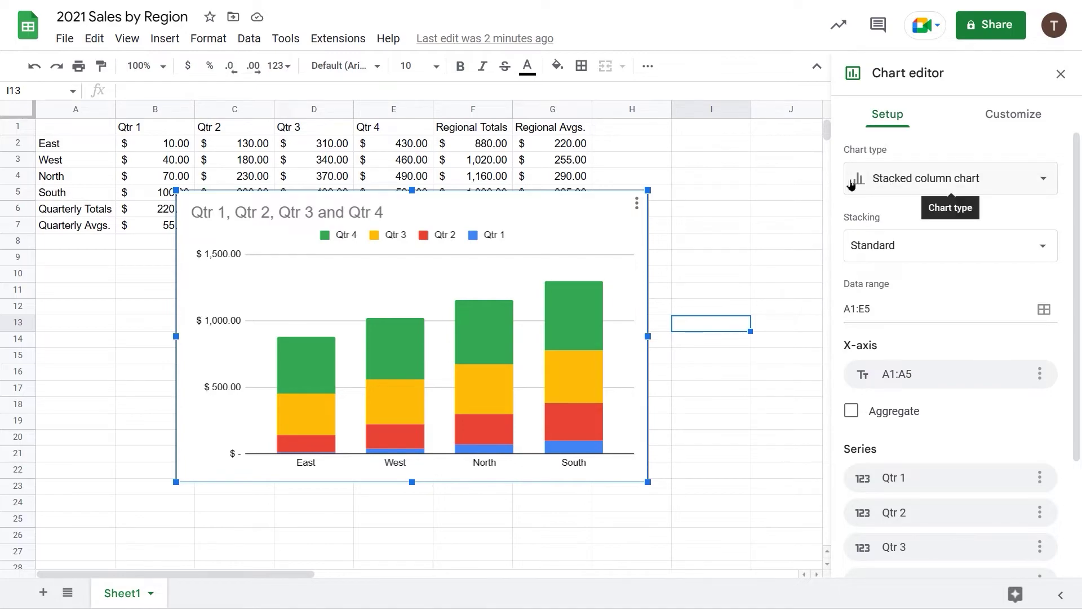
# Step: Look through the available chart types and change the stacked column chart to the suggested column chart
pyautogui.click(1045, 179)
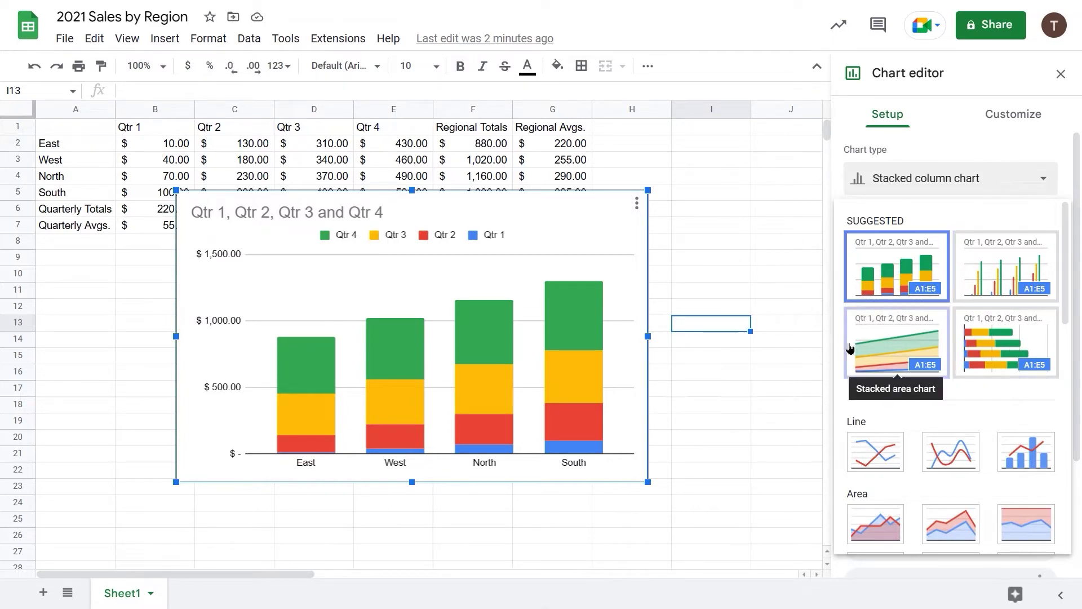
pyautogui.scroll(-3, 936, 342)
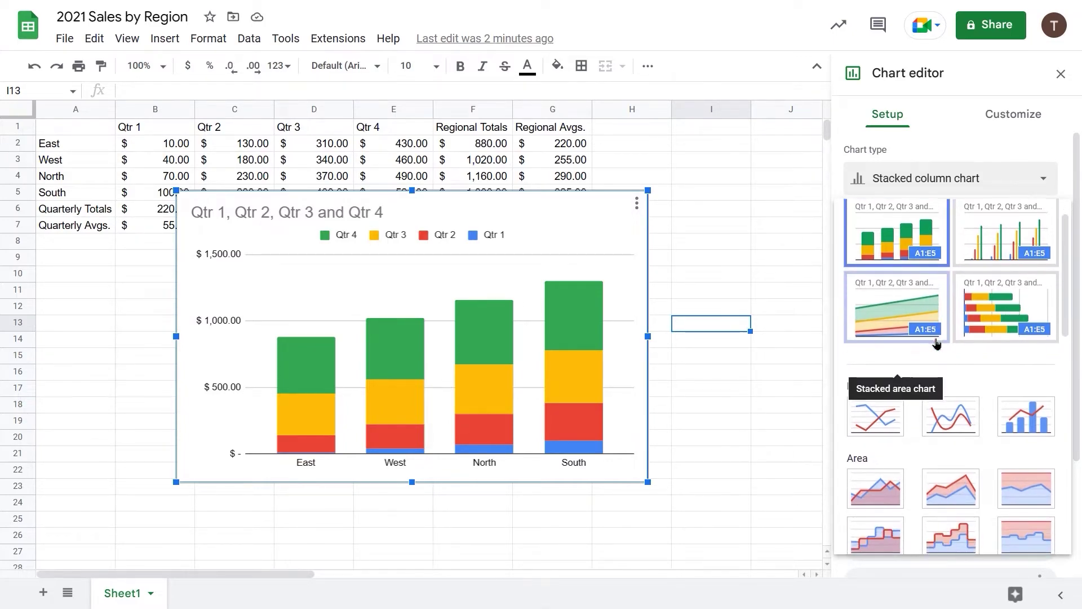
pyautogui.scroll(-2, 936, 342)
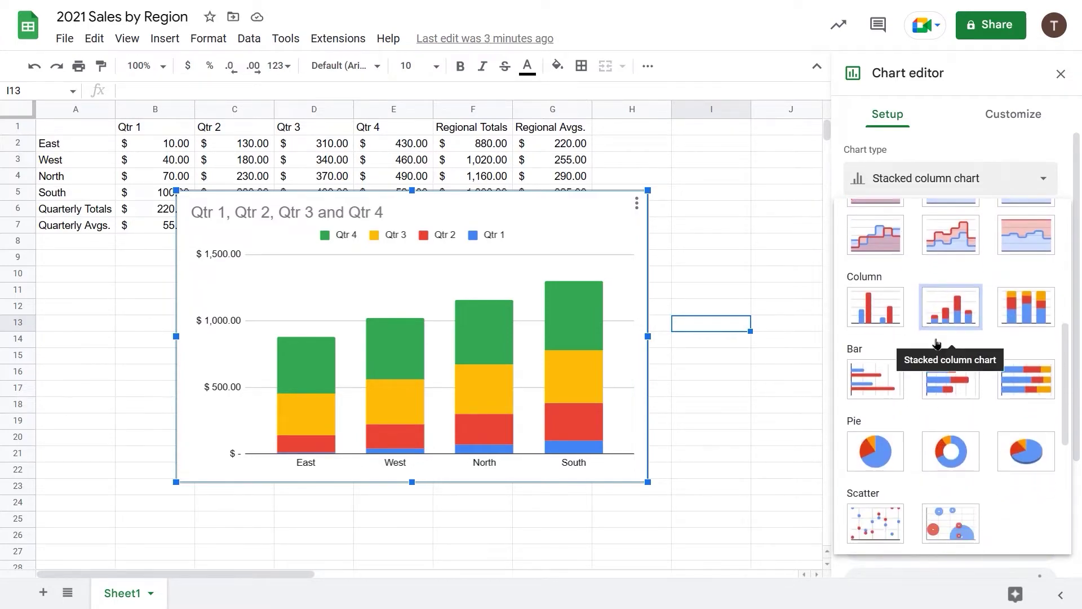
pyautogui.scroll(3, 936, 343)
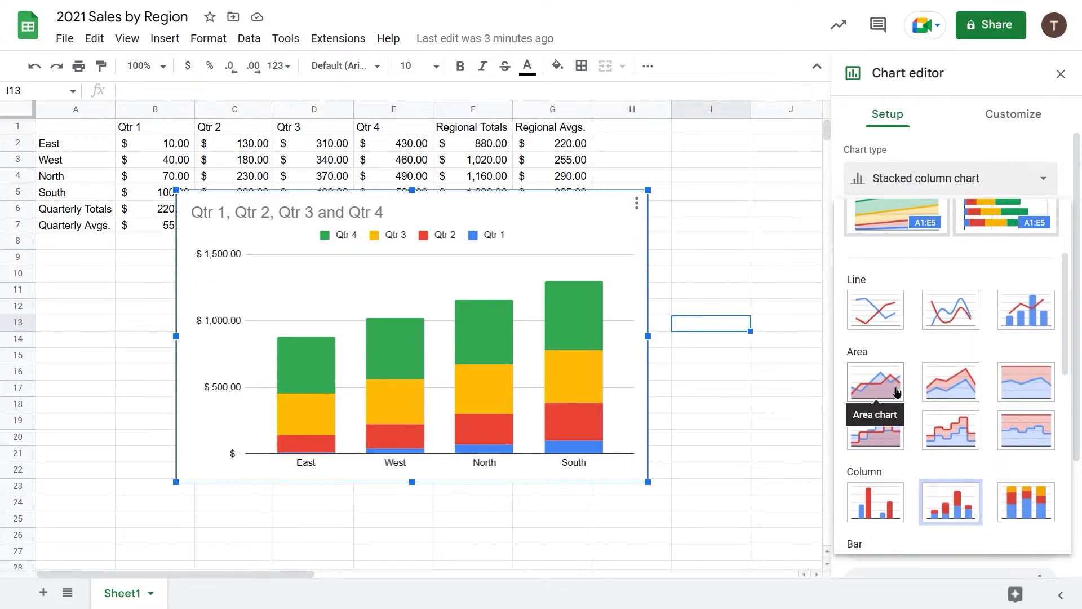
pyautogui.scroll(-4, 889, 390)
pyautogui.scroll(-3, 896, 390)
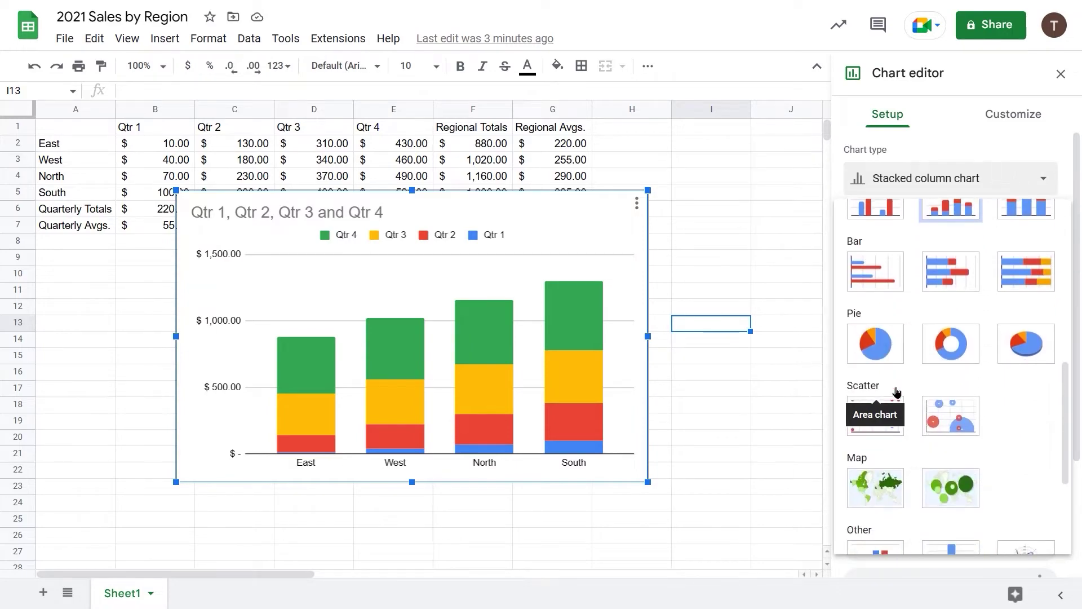
pyautogui.scroll(-2, 992, 412)
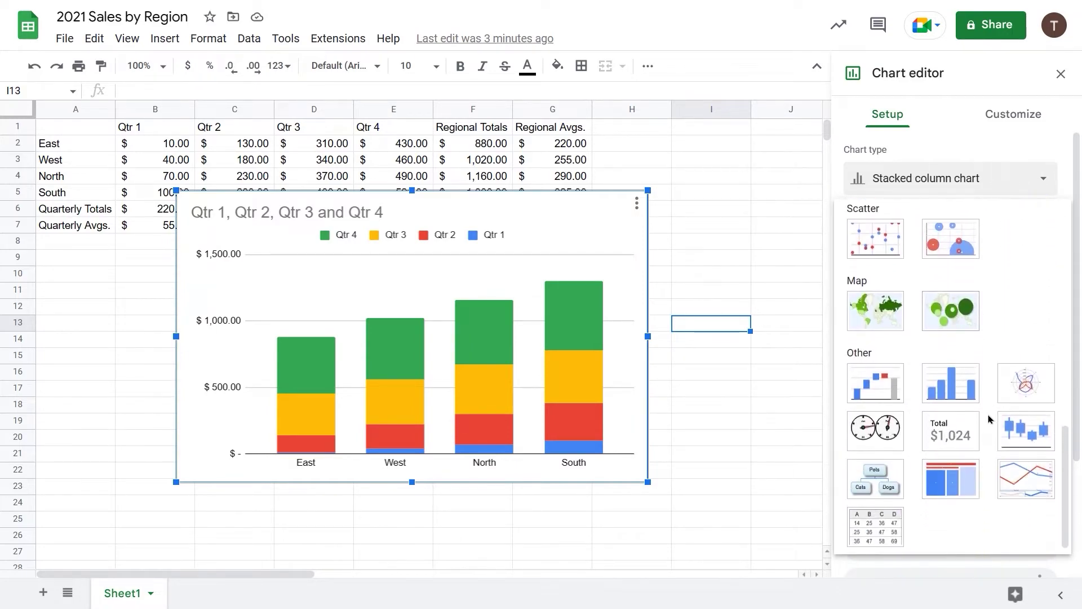
pyautogui.scroll(8, 988, 418)
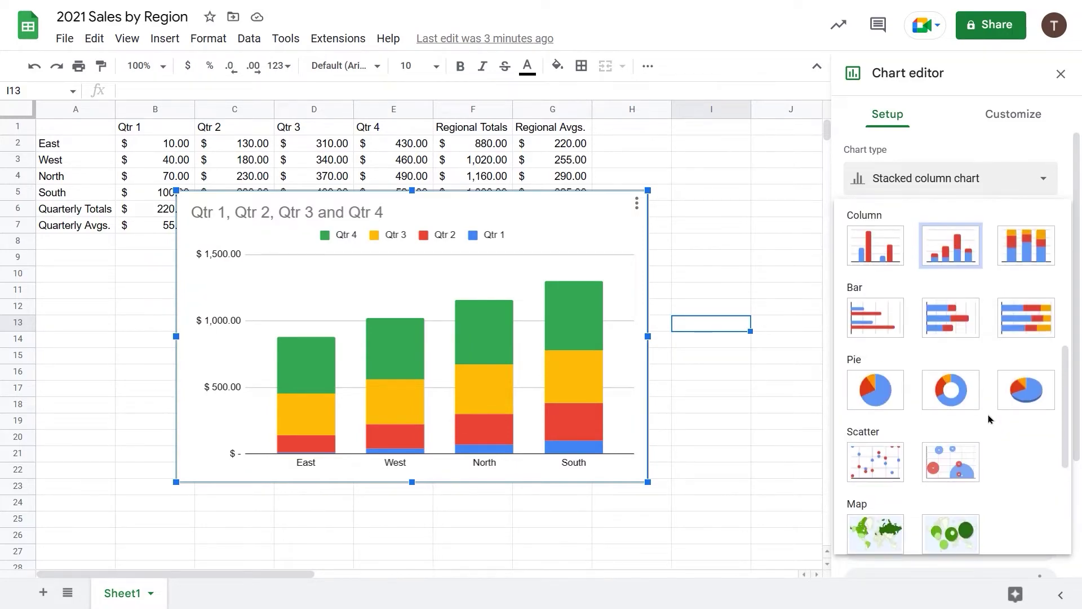
pyautogui.scroll(2, 981, 412)
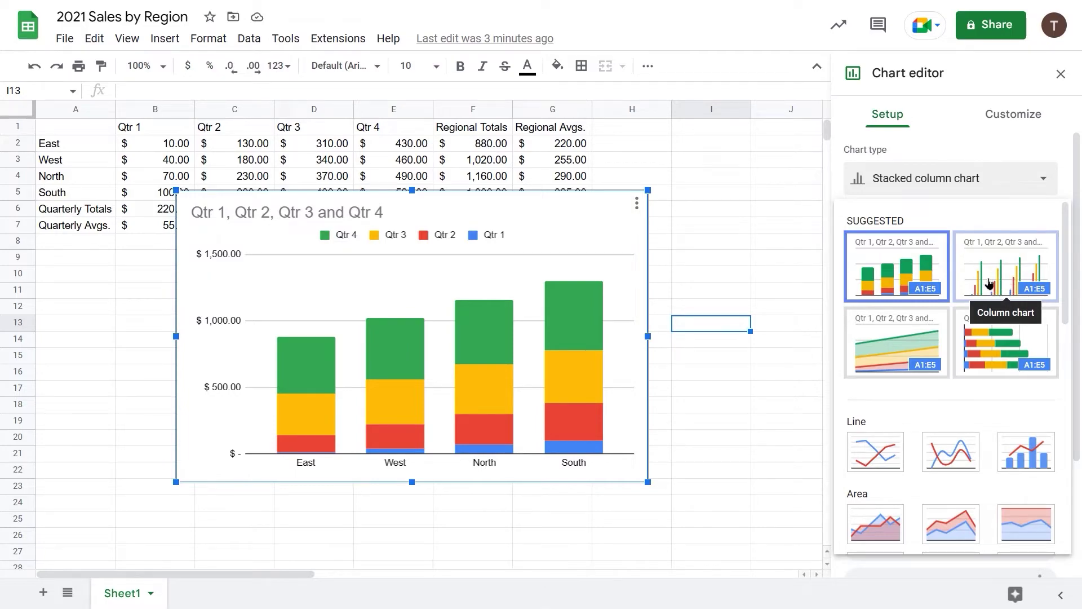
pyautogui.scroll(-7, 988, 283)
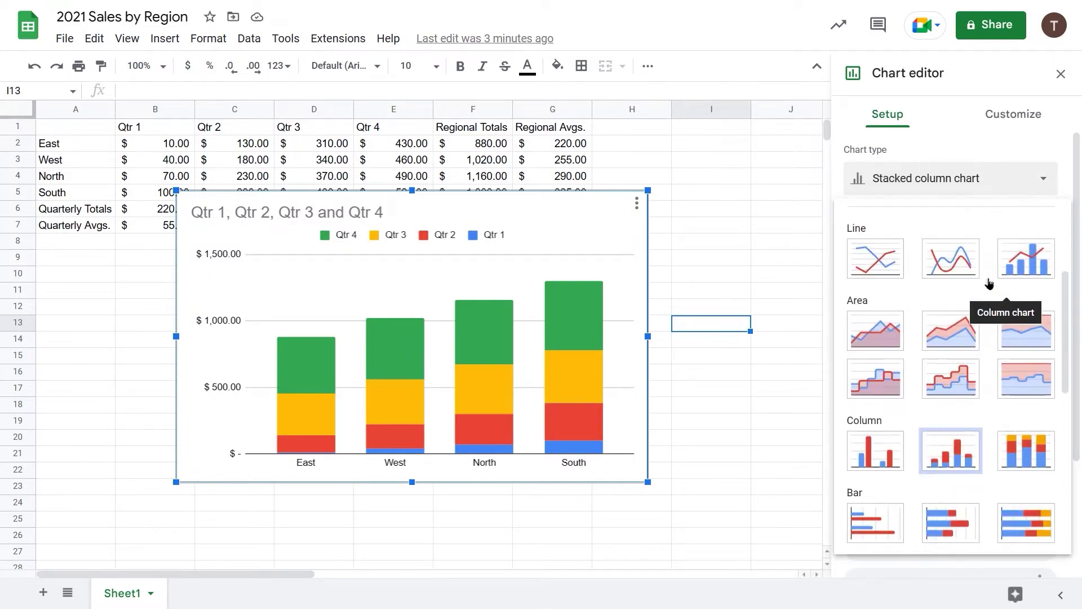
pyautogui.scroll(-3, 988, 283)
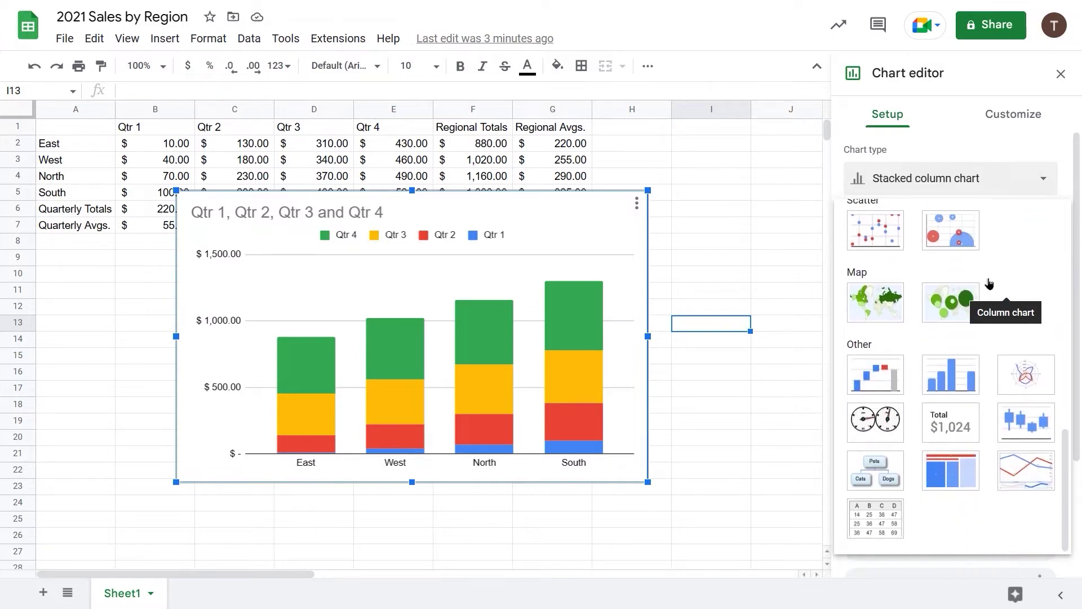
pyautogui.scroll(5, 988, 283)
pyautogui.scroll(1, 988, 282)
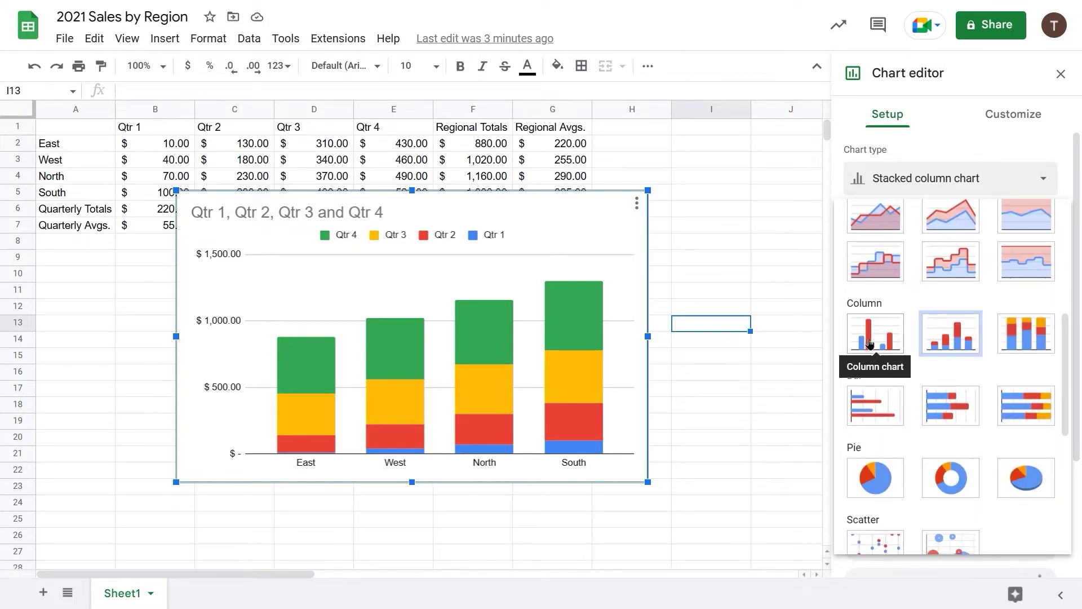
pyautogui.scroll(6, 946, 305)
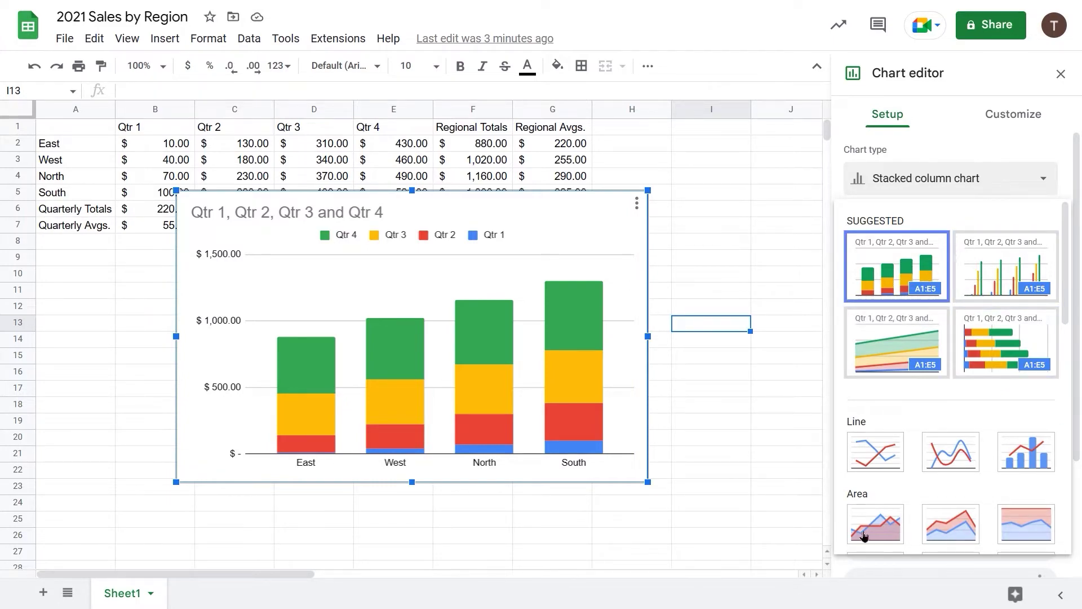
pyautogui.click(1009, 276)
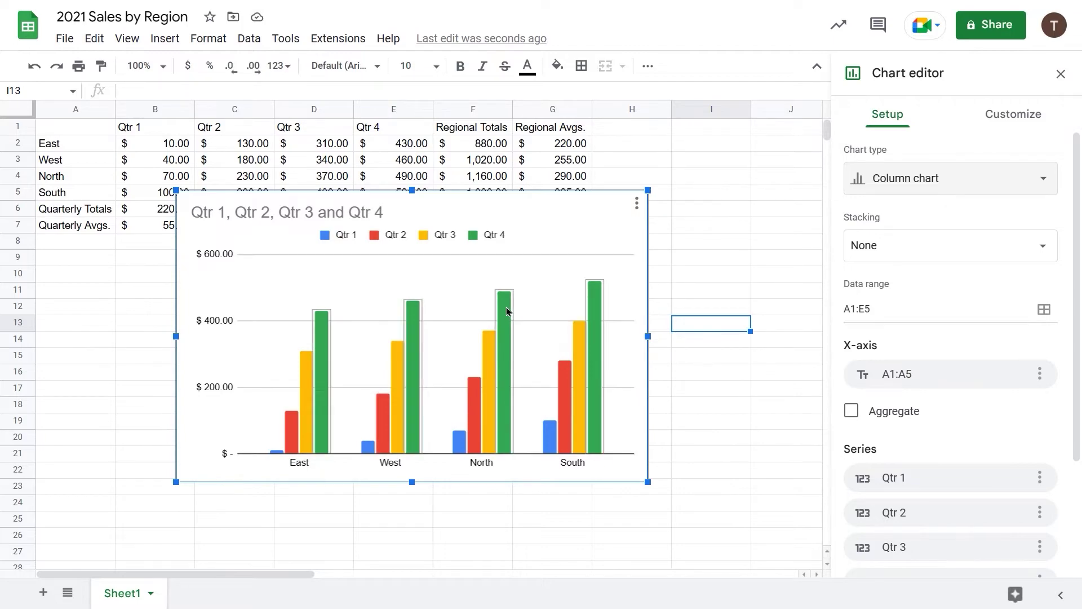
# Step: Turn on Aggregate for the column chart's data after reviewing its series, and view the available aggregation functions
pyautogui.scroll(-2, 490, 299)
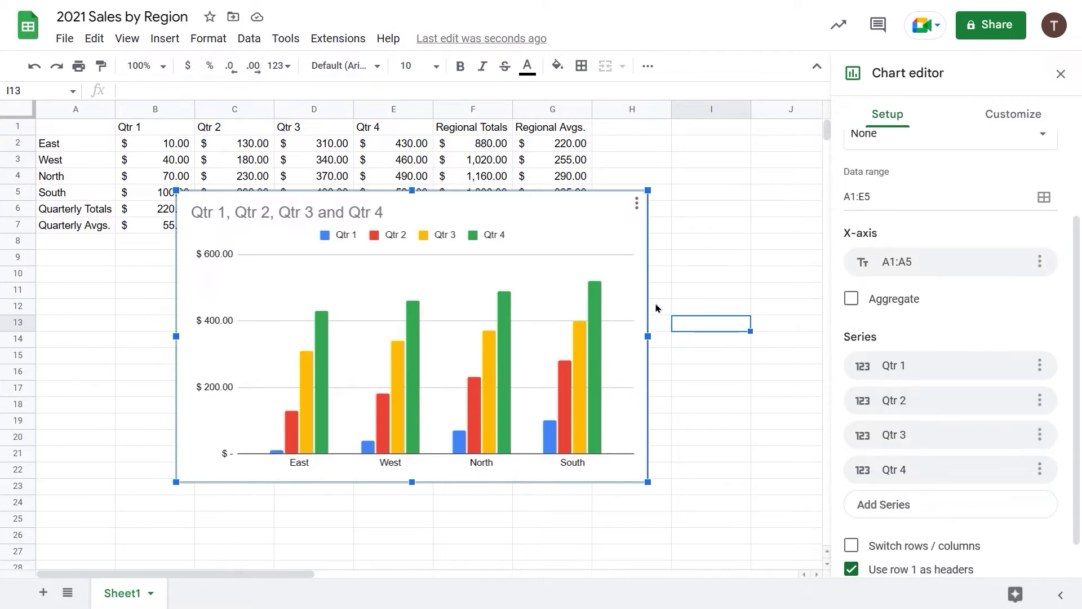
pyautogui.scroll(2, 896, 228)
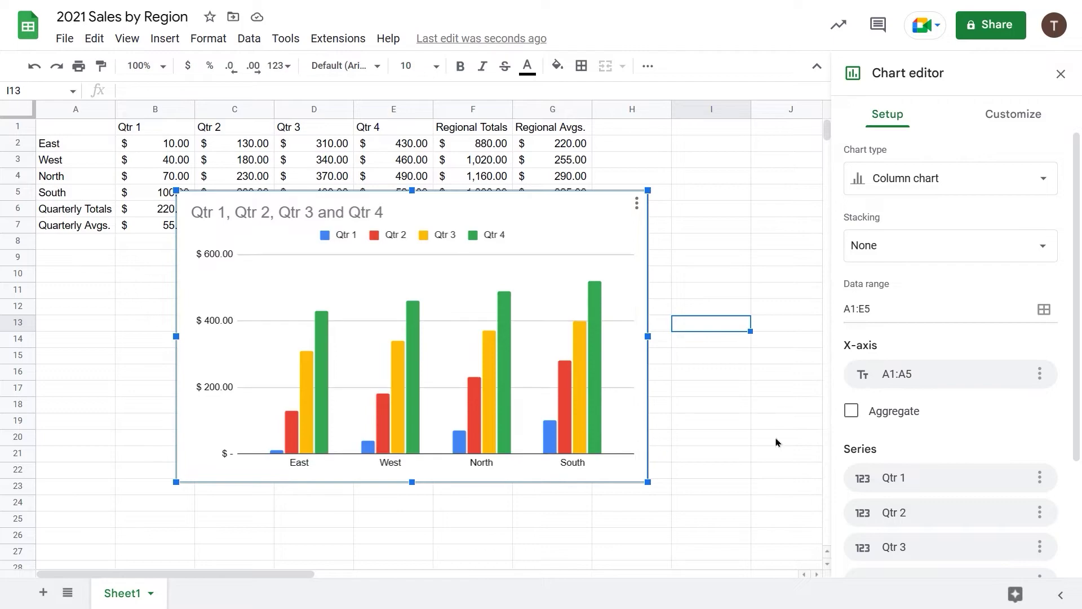
pyautogui.scroll(-2, 890, 389)
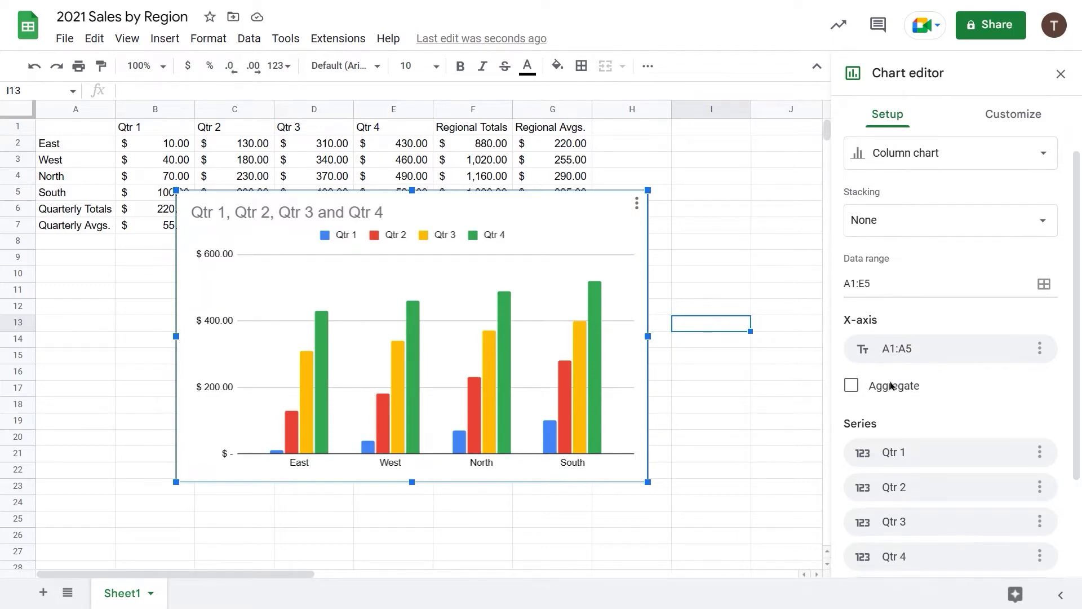
pyautogui.scroll(-1, 933, 389)
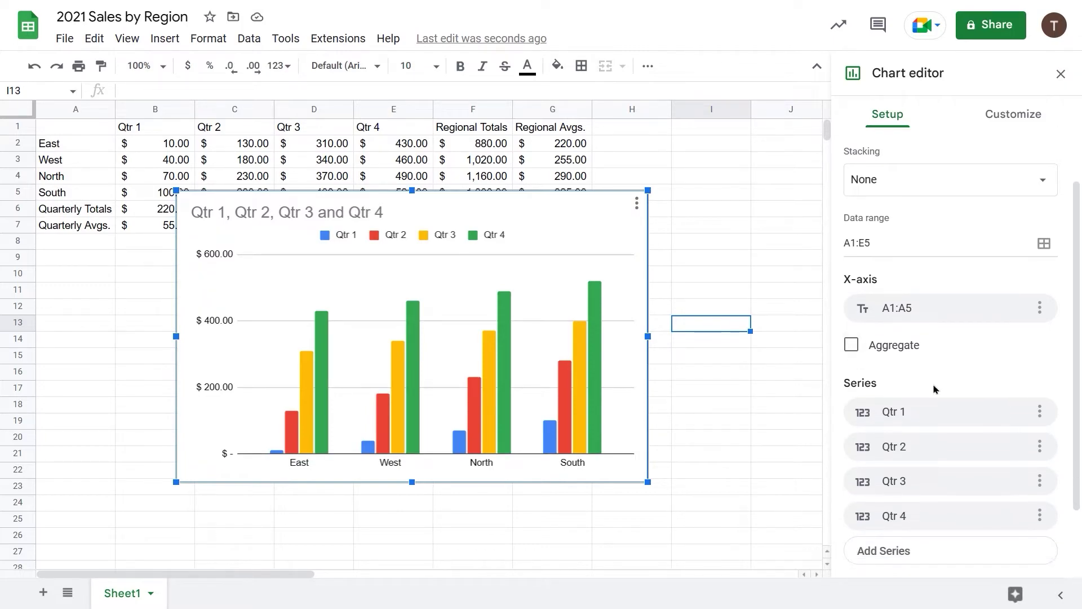
pyautogui.scroll(-2, 934, 389)
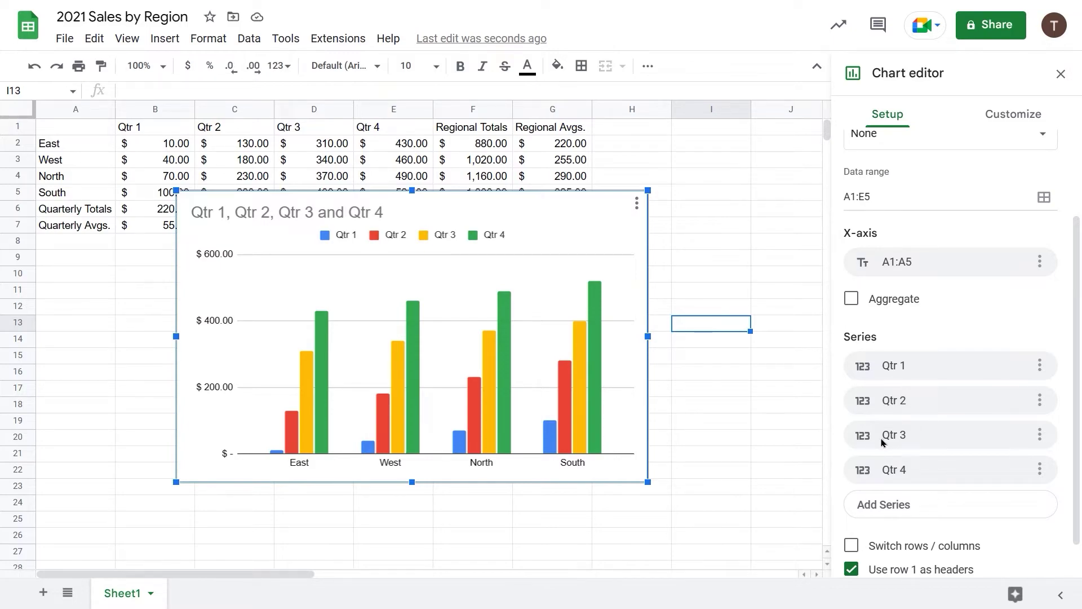
pyautogui.click(851, 299)
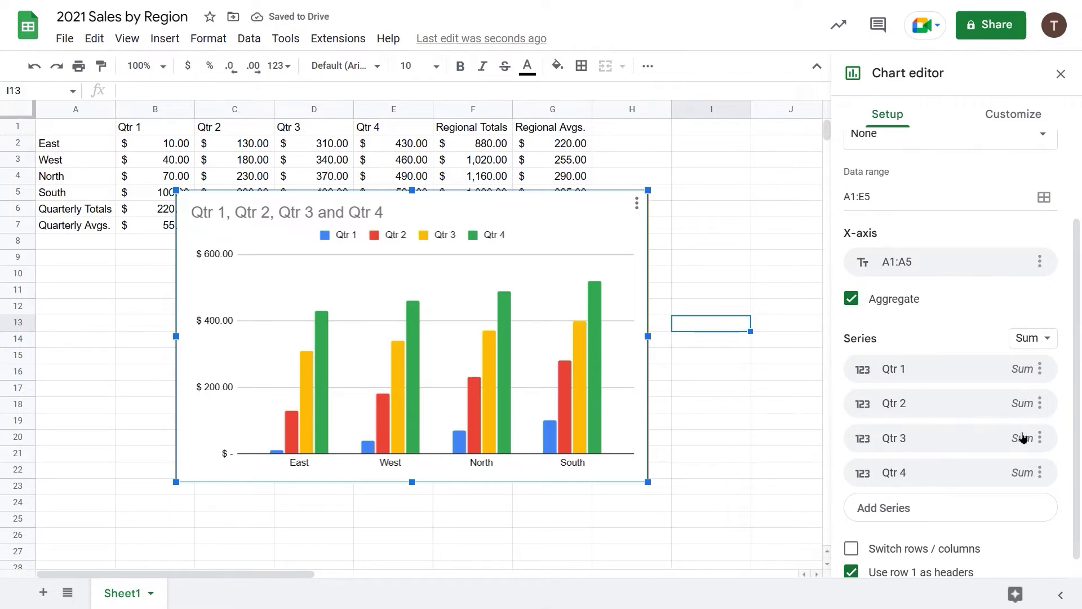
pyautogui.click(1047, 340)
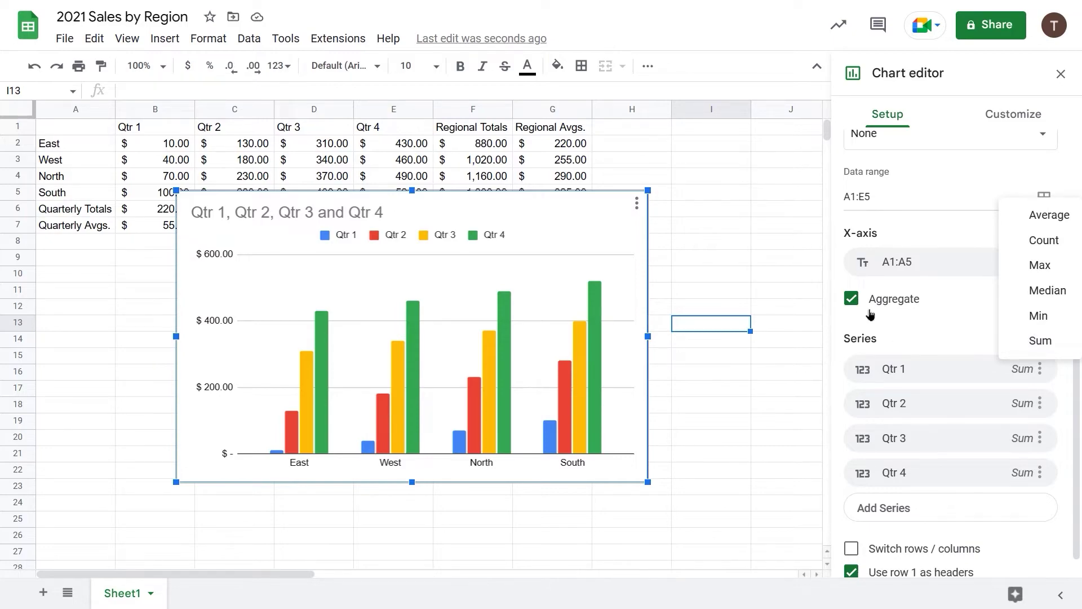
pyautogui.click(850, 297)
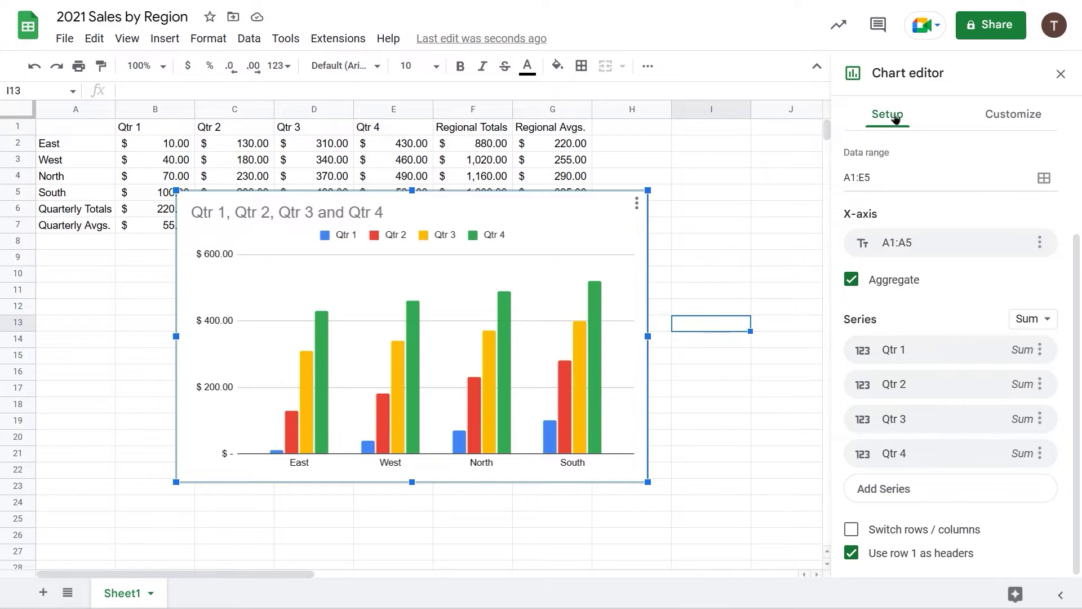
# Step: Set the chart's background to light orange, trying a darker shade first, and its border color to orange
pyautogui.click(1009, 115)
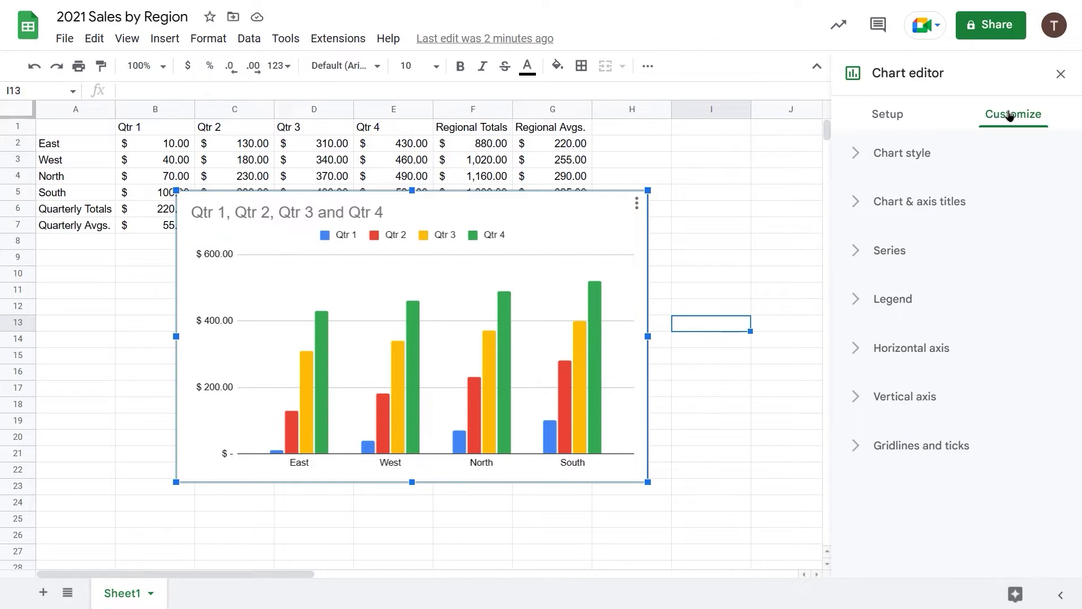
pyautogui.click(861, 161)
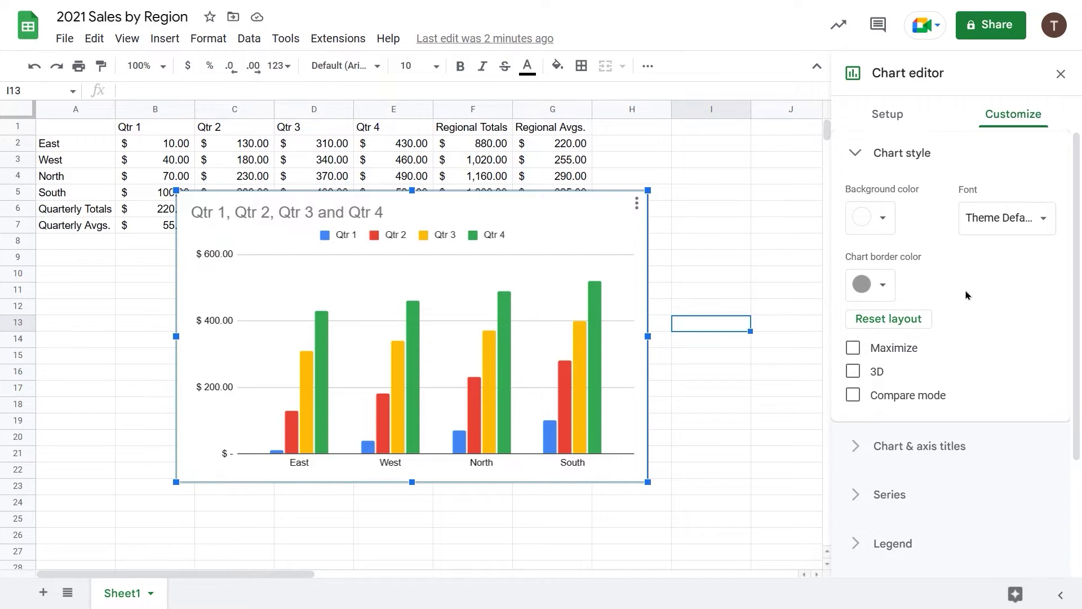
pyautogui.click(884, 218)
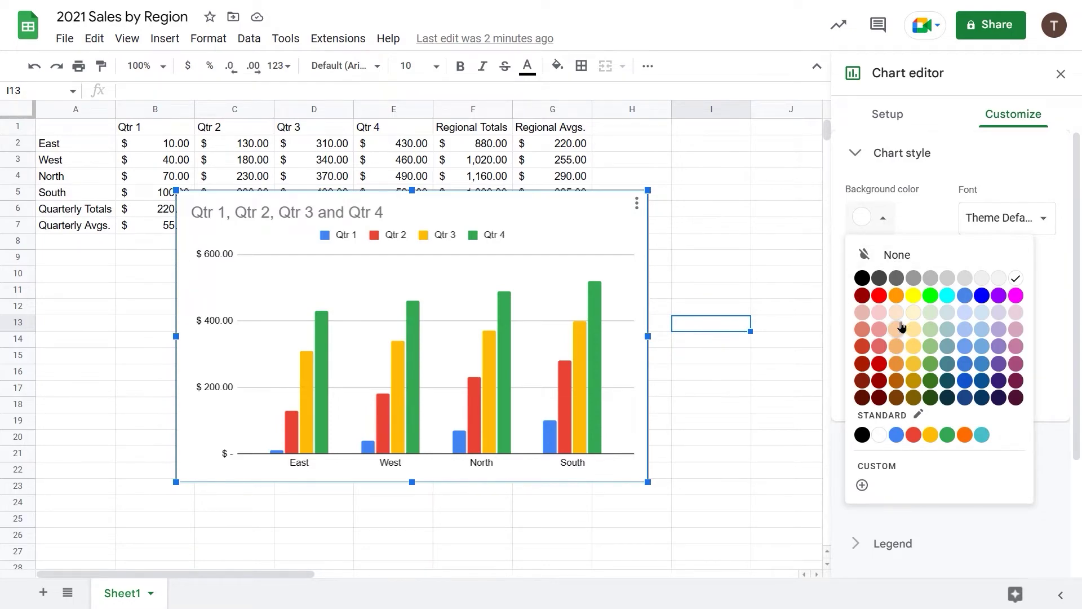
pyautogui.click(896, 345)
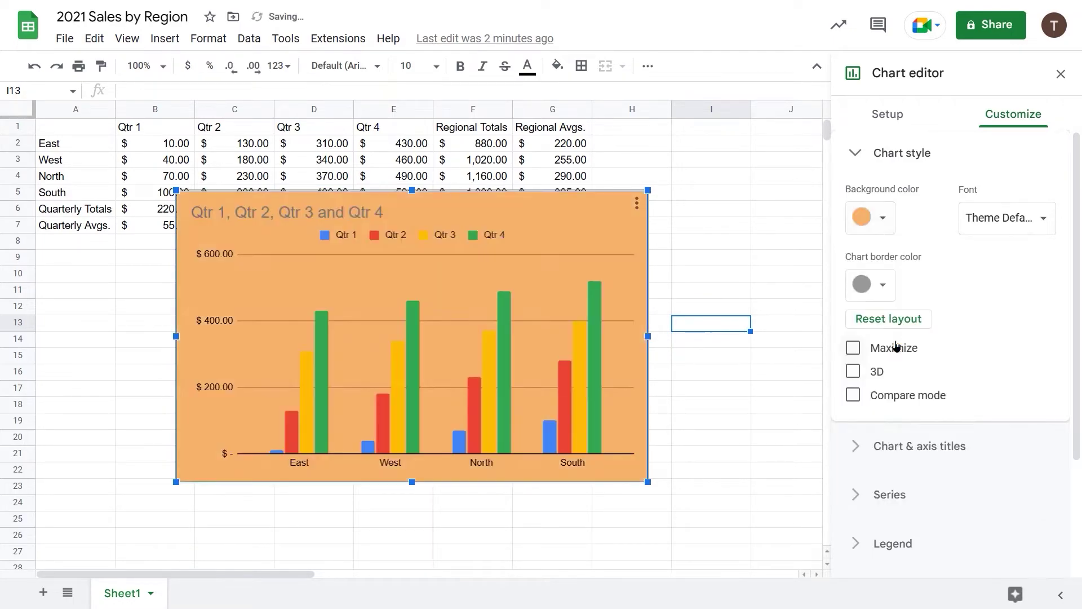
pyautogui.click(883, 226)
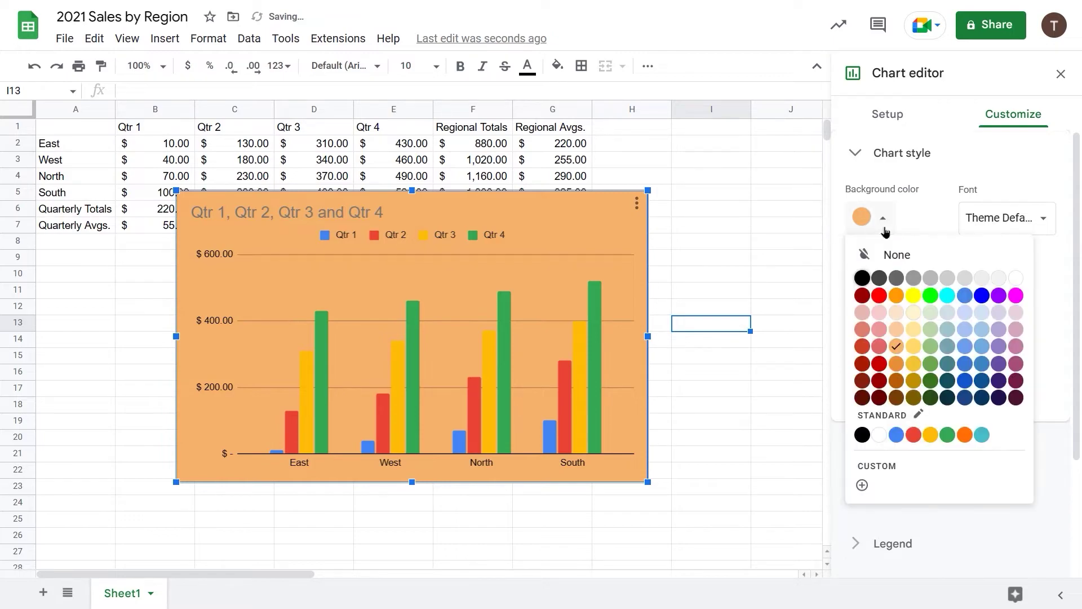
pyautogui.click(897, 329)
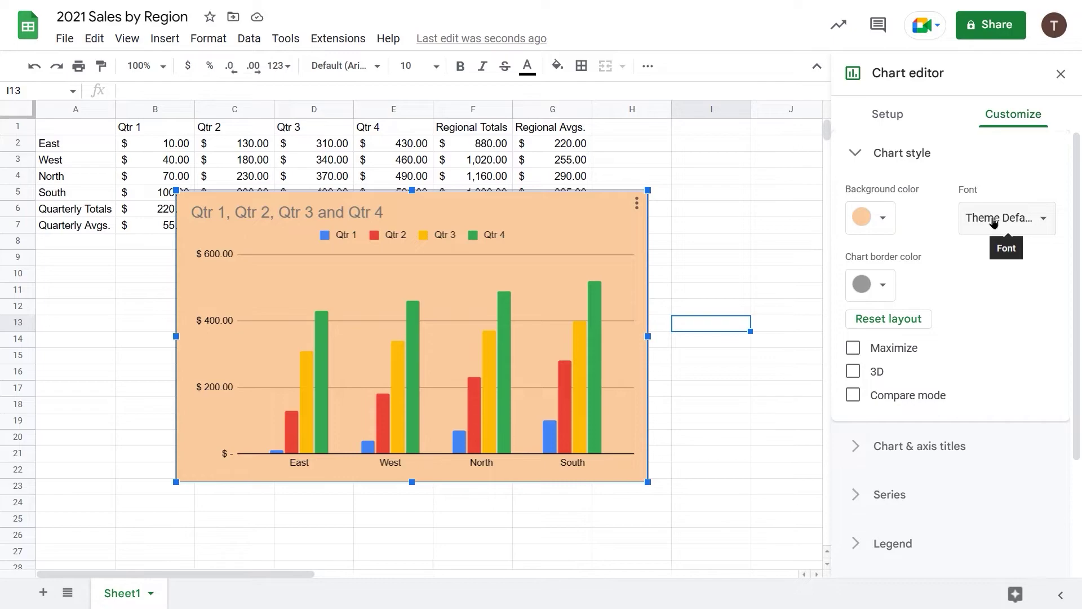
pyautogui.click(883, 298)
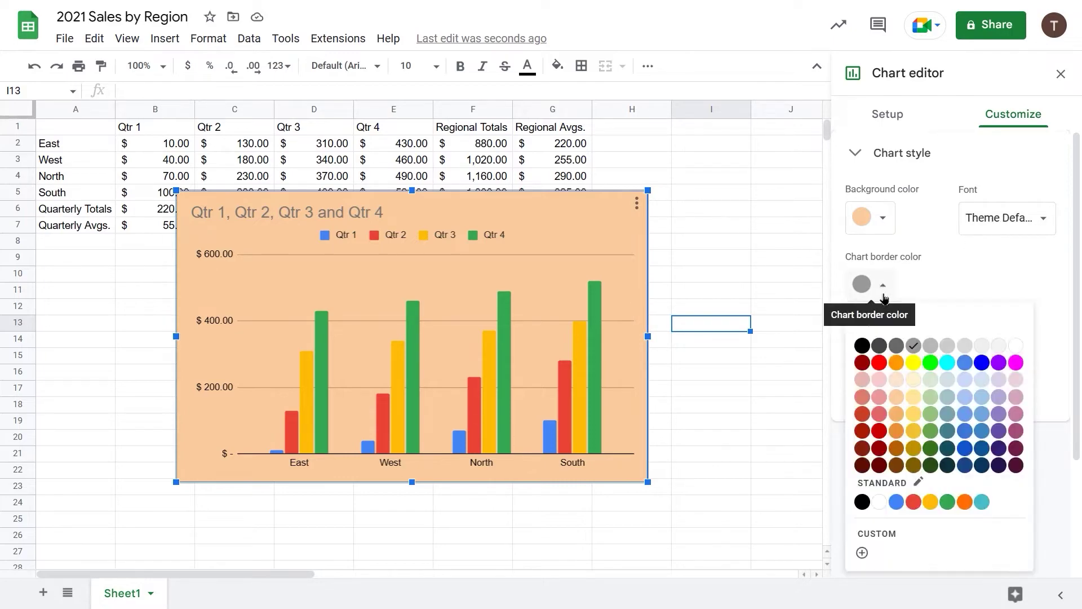
pyautogui.click(896, 363)
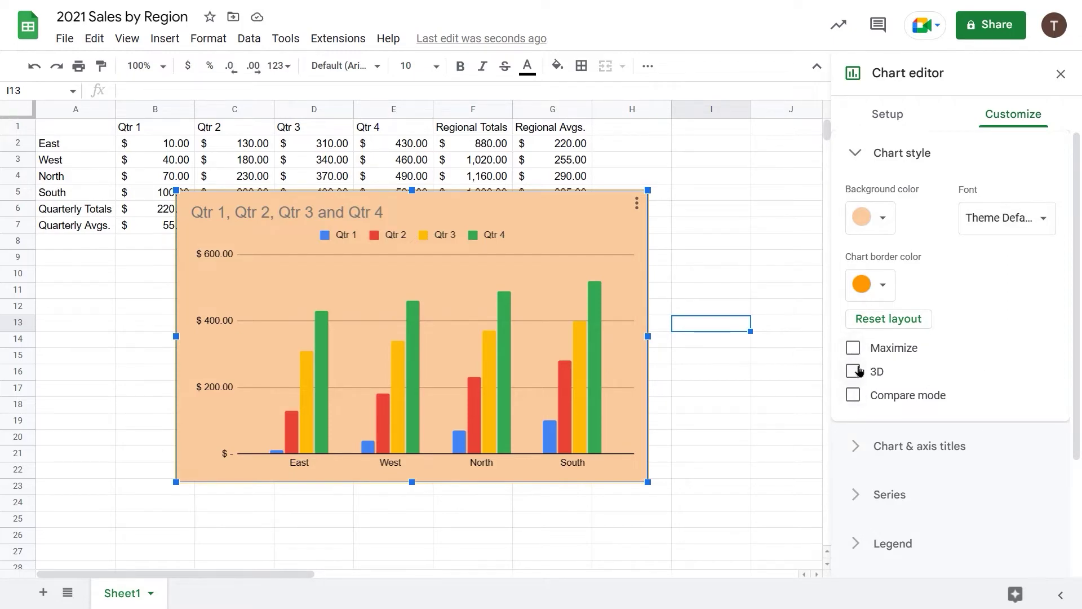
# Step: Turn on the 3D style for the chart, trying Maximize with flat and 3D columns and leaving Maximize off
pyautogui.click(854, 349)
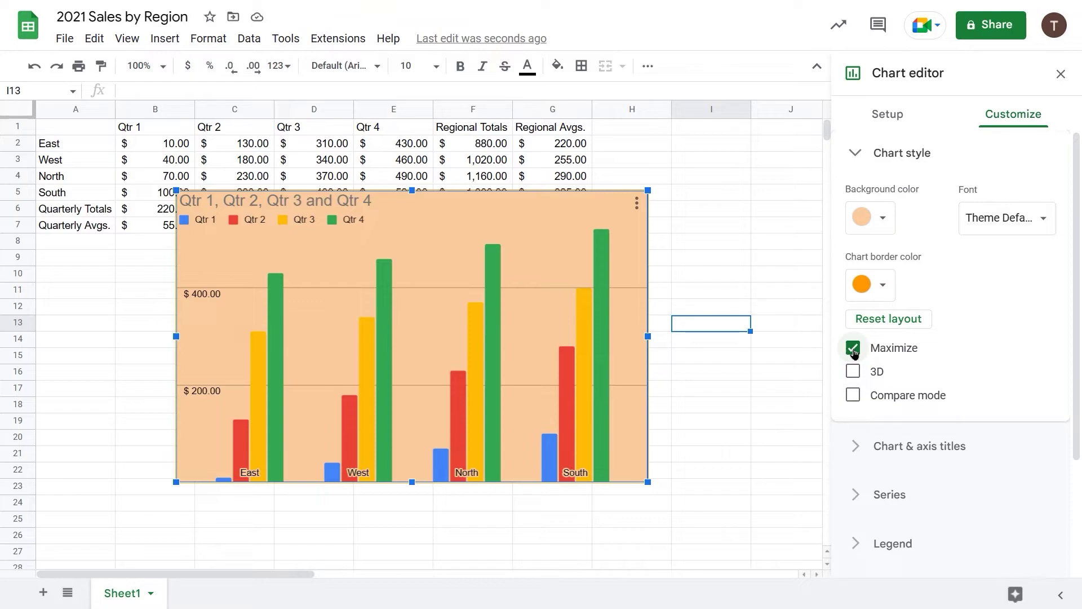
pyautogui.click(853, 350)
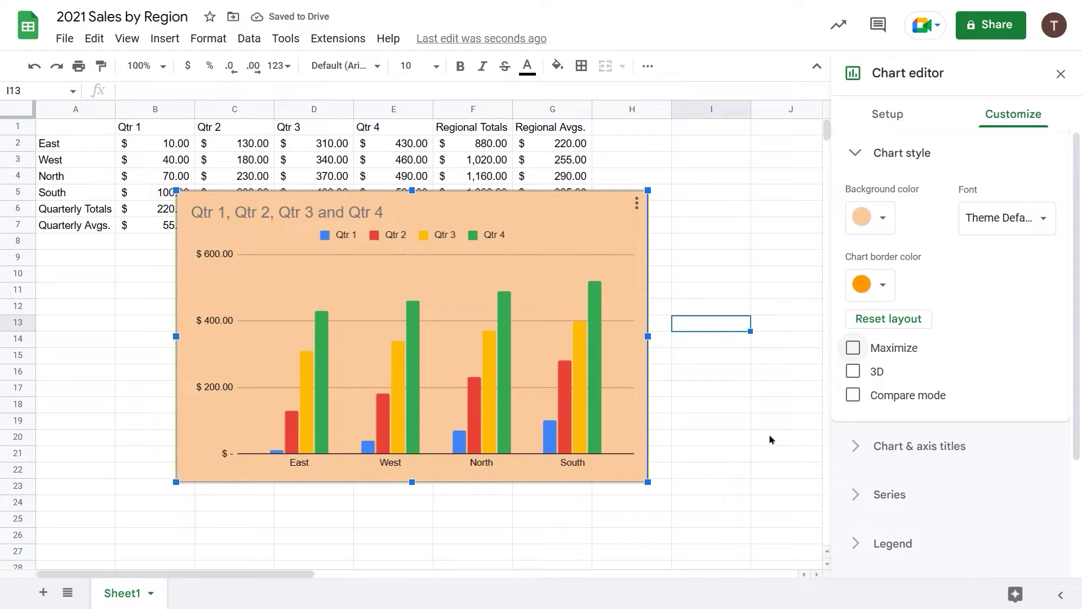
pyautogui.click(853, 372)
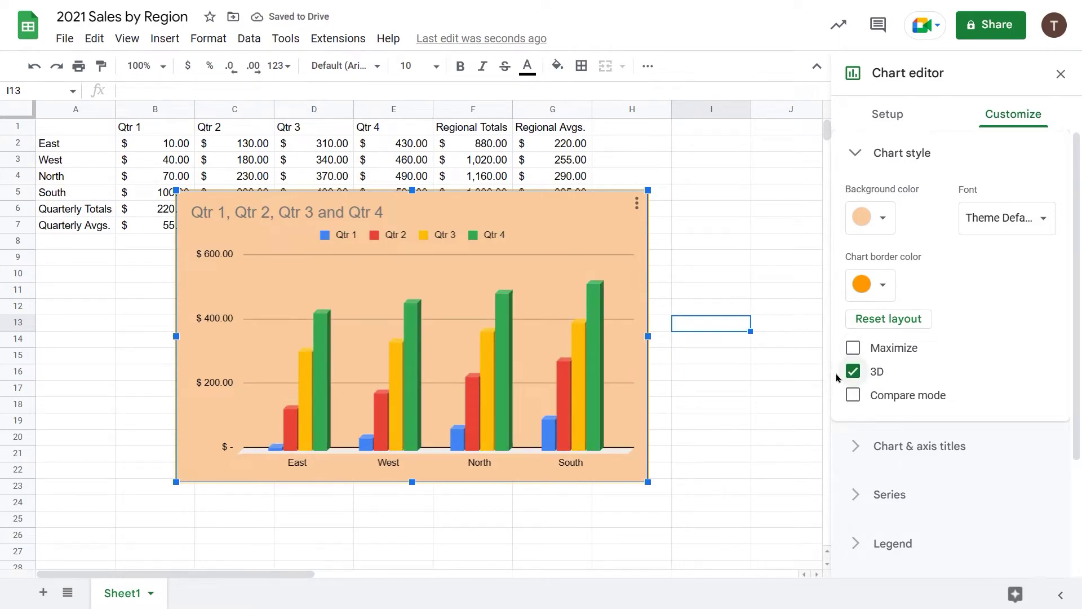
pyautogui.click(853, 349)
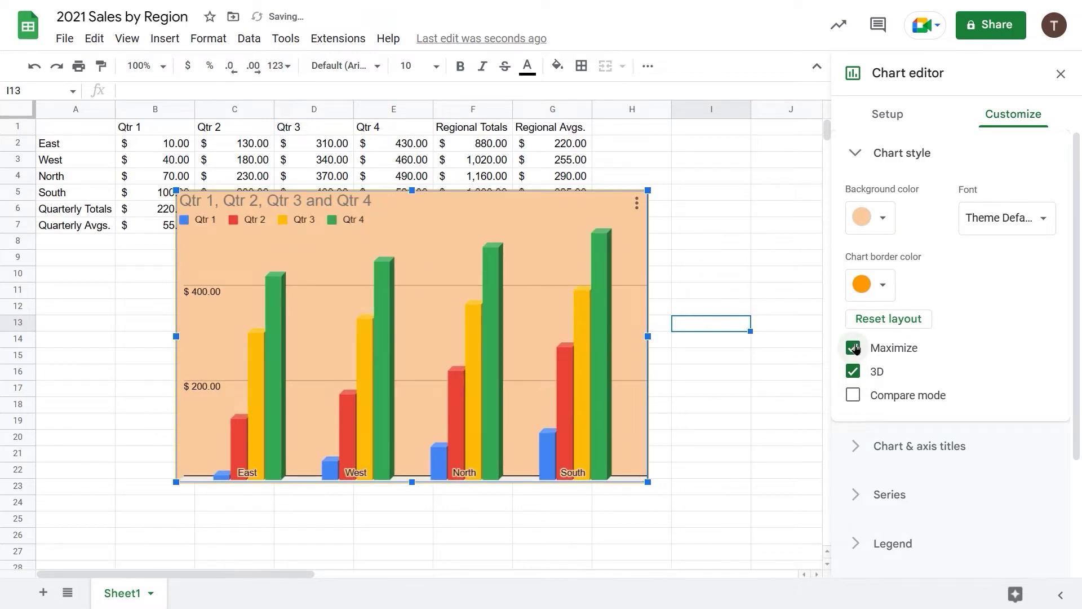
pyautogui.click(853, 348)
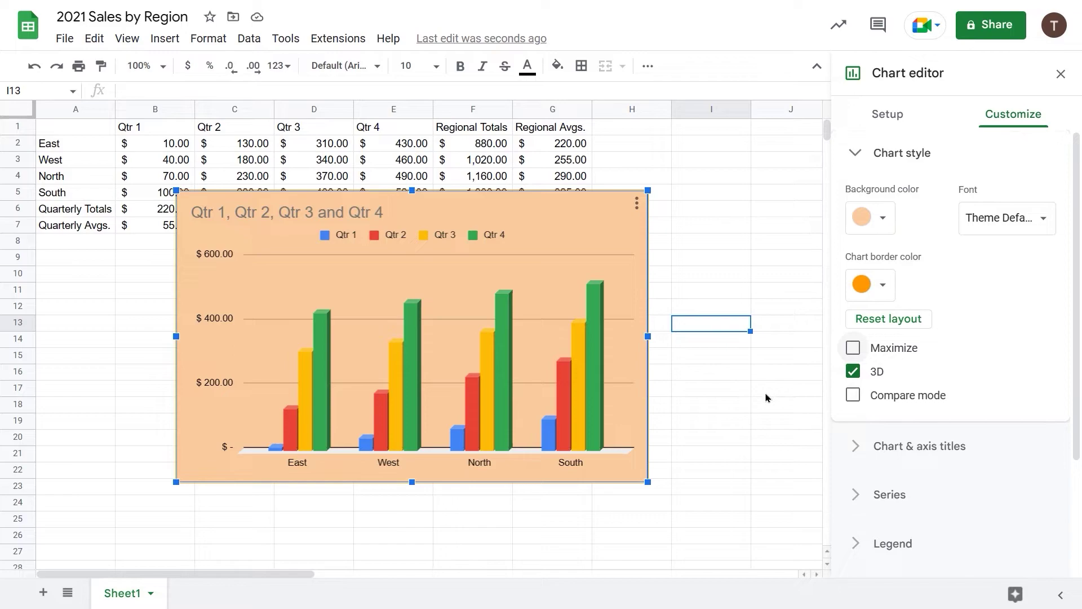
# Step: Turn on Compare mode for the chart and view the compared quarterly values on the region columns
pyautogui.click(853, 396)
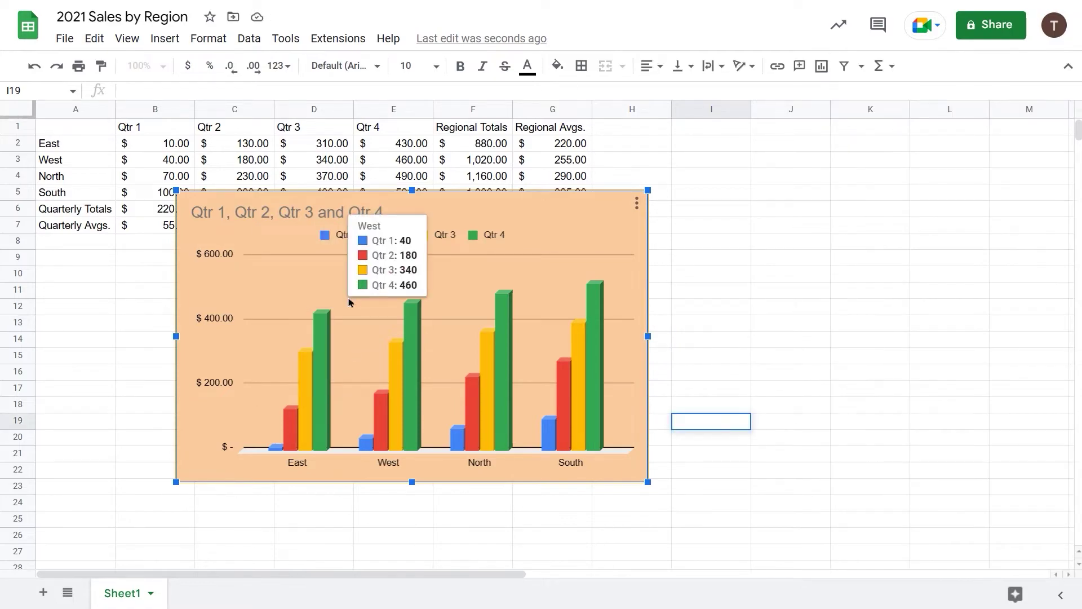
pyautogui.moveTo(324, 340)
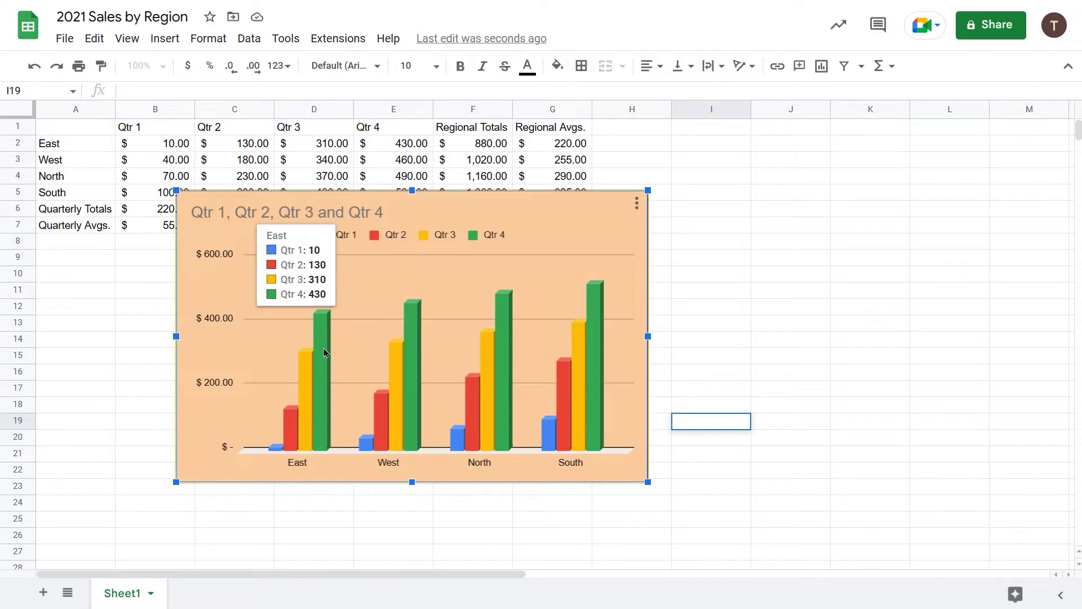
# Step: Reopen the chart's style settings, turn off Compare mode and leave the chart editor
pyautogui.click(637, 204)
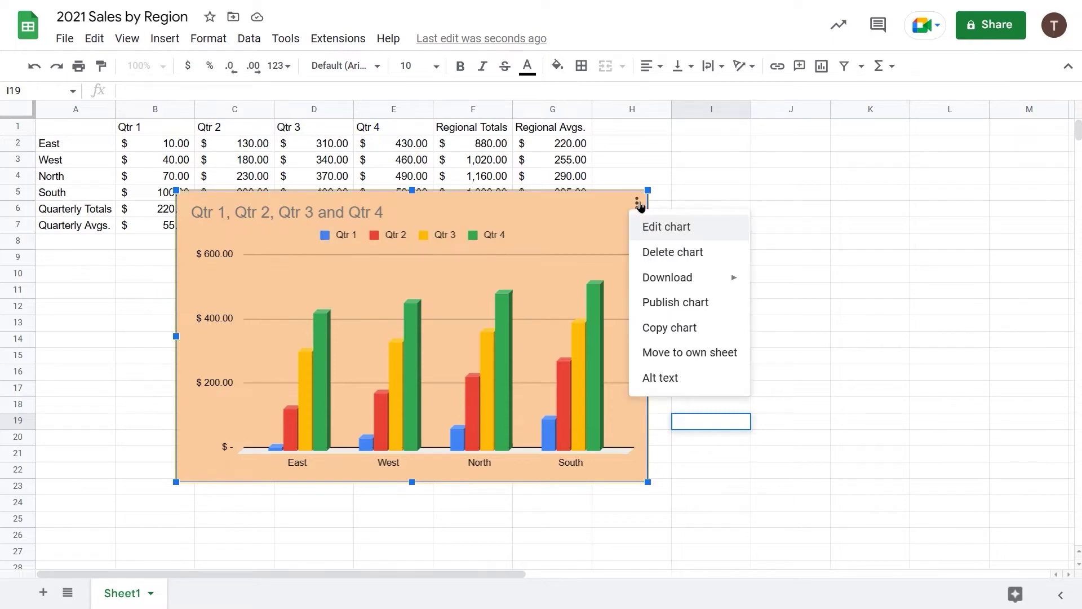
pyautogui.click(662, 239)
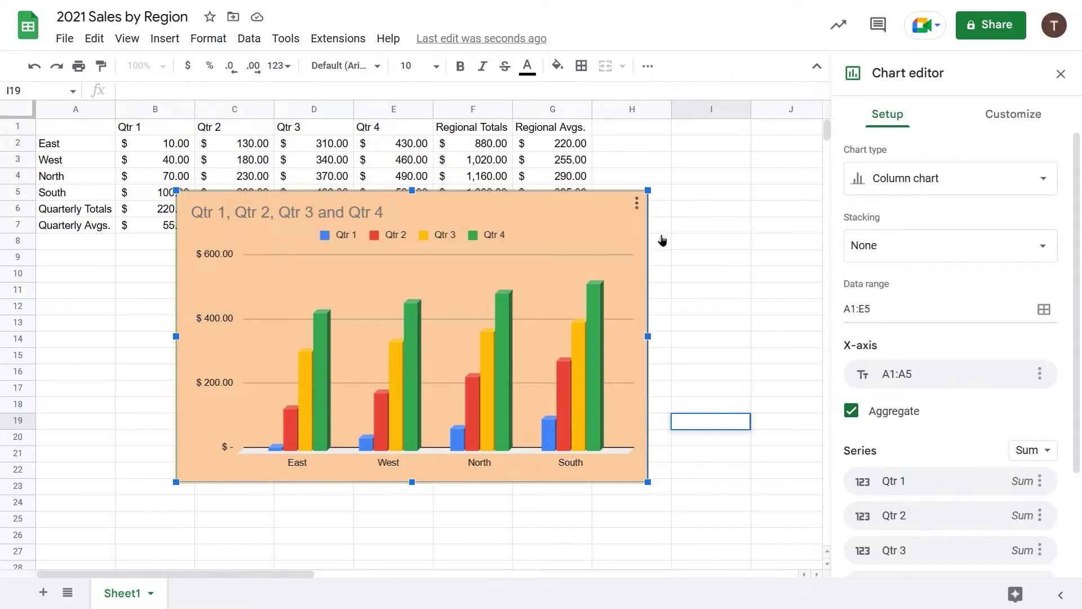
pyautogui.click(1012, 115)
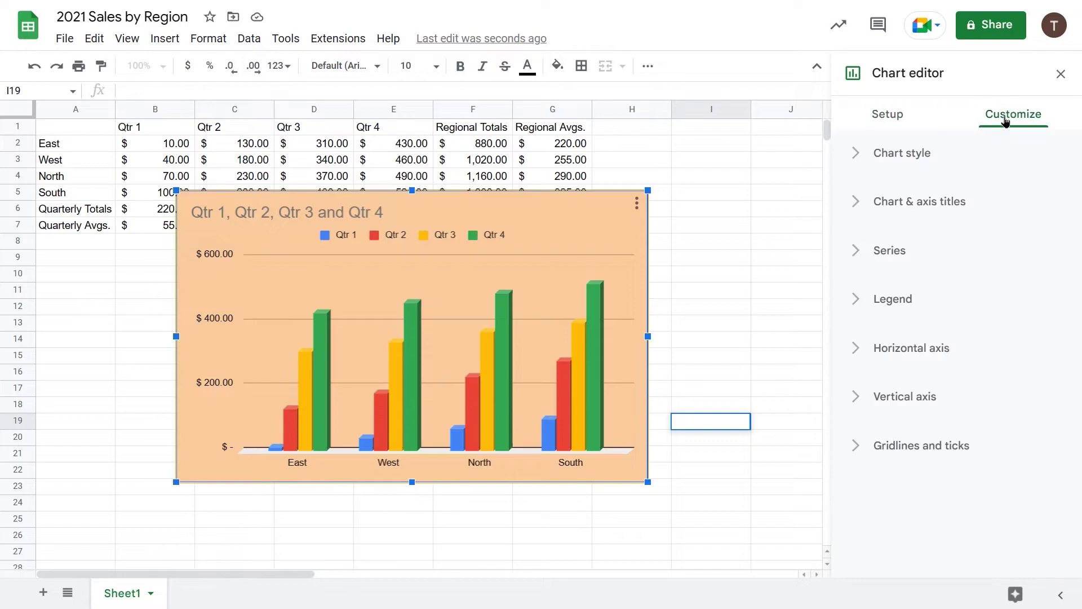
pyautogui.click(856, 154)
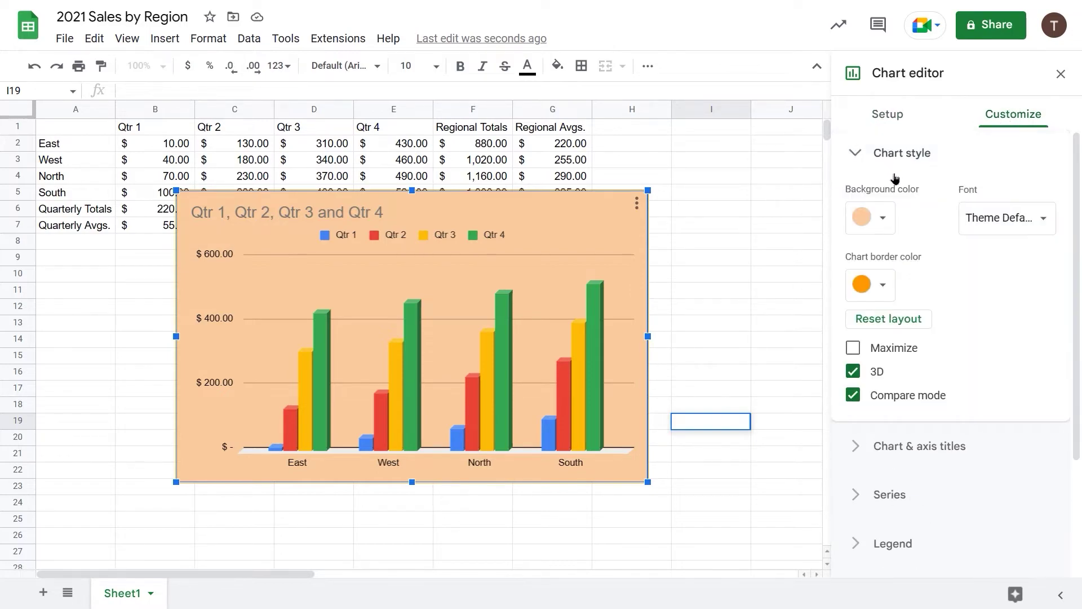
pyautogui.click(855, 399)
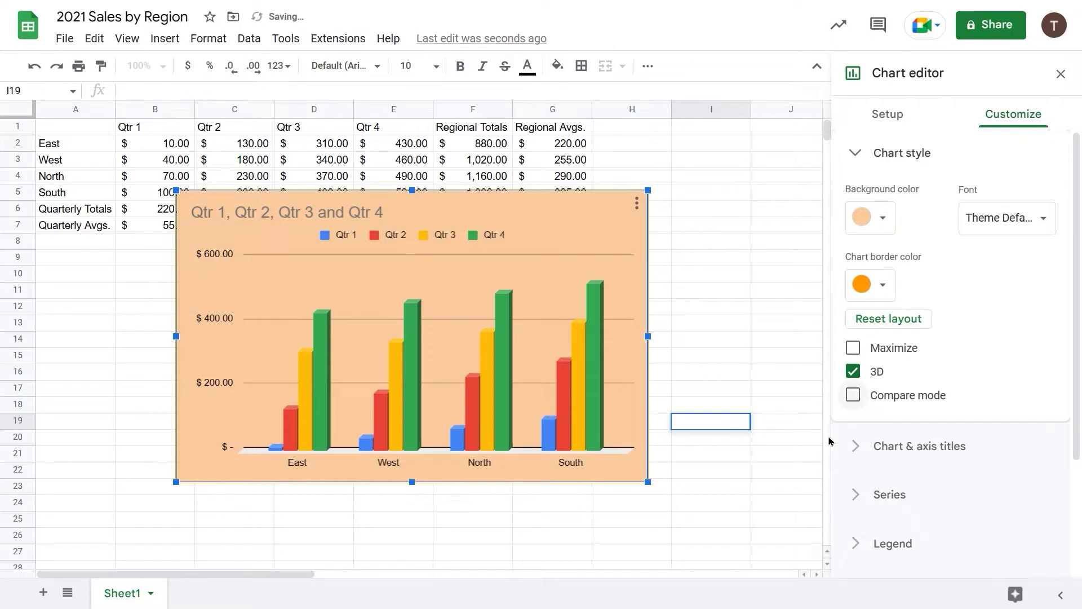
pyautogui.click(704, 341)
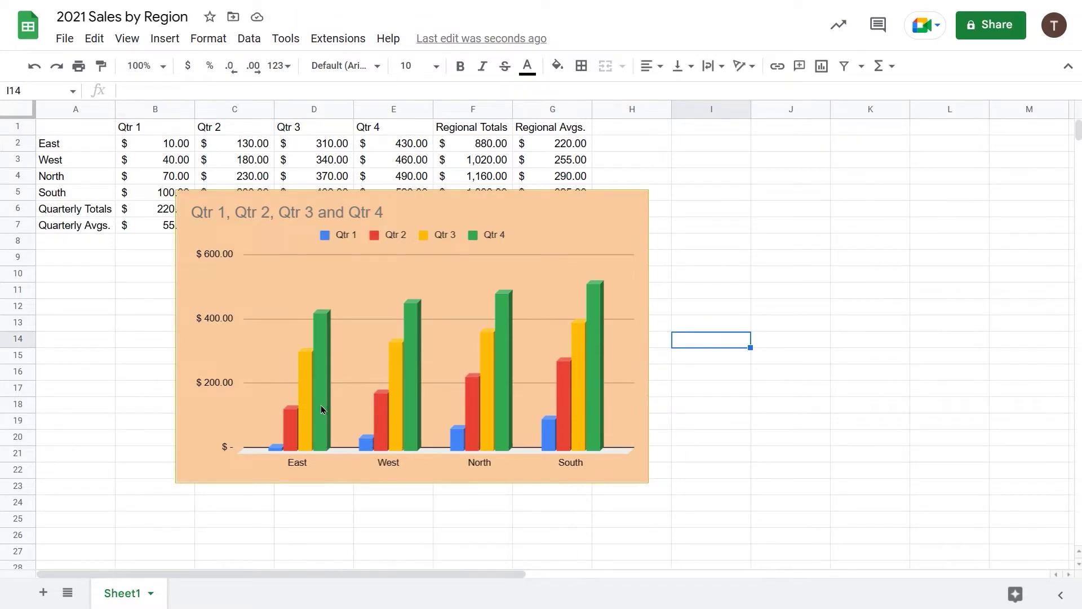
# Step: Select the chart, edit its style to turn Compare mode back on, and collapse the style settings
pyautogui.click(363, 352)
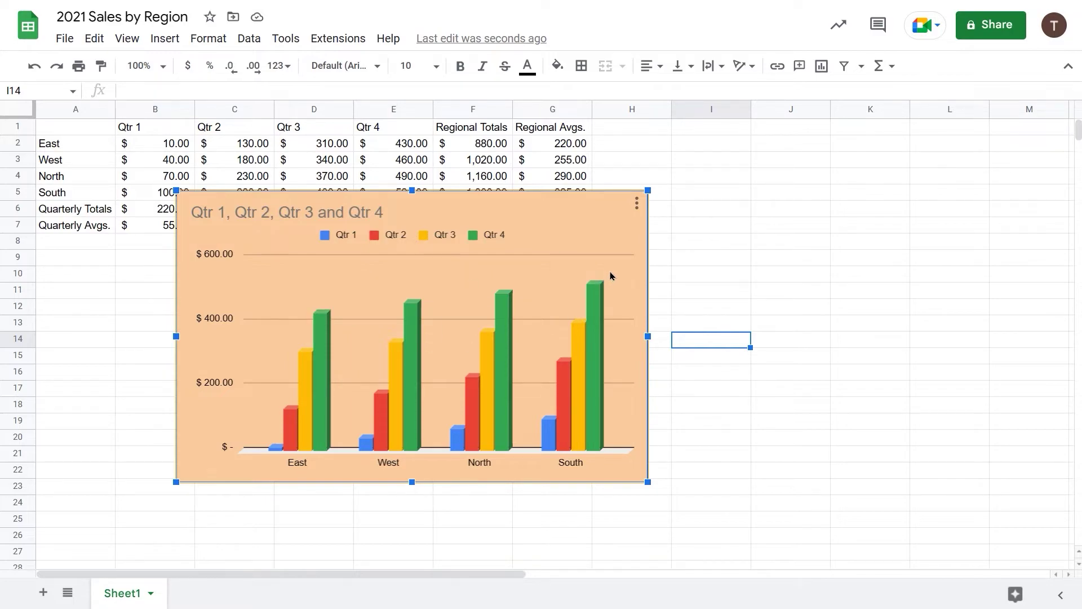
pyautogui.click(638, 204)
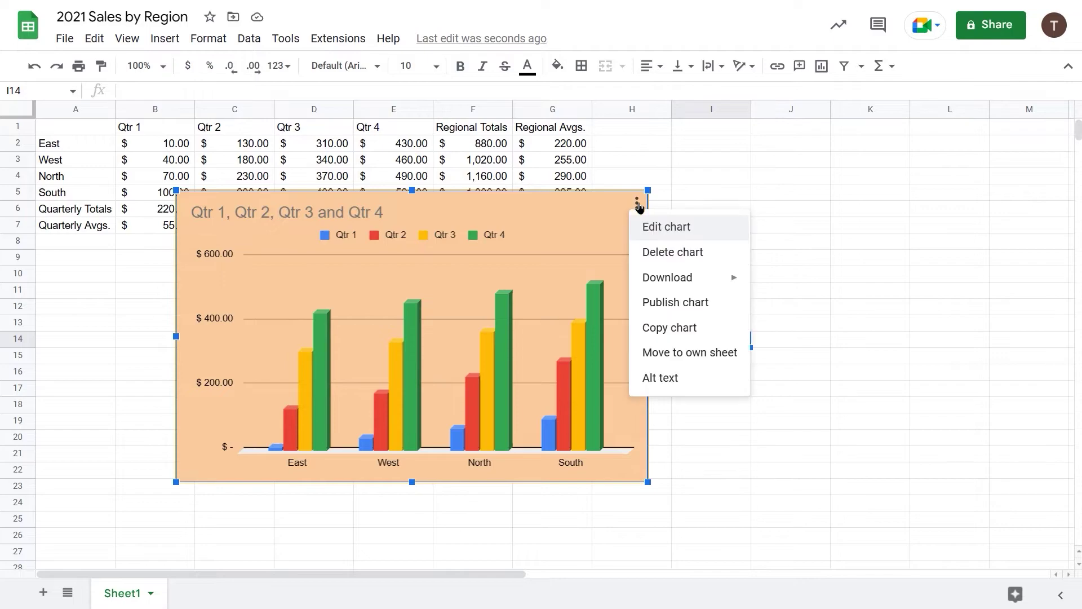
pyautogui.click(664, 226)
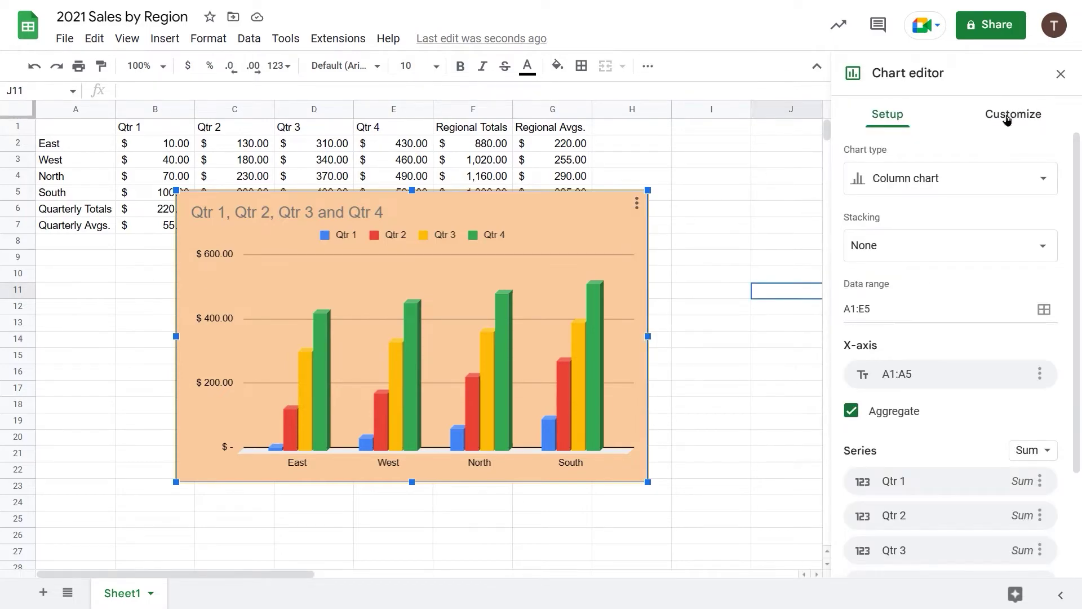
pyautogui.click(1007, 114)
pyautogui.click(860, 155)
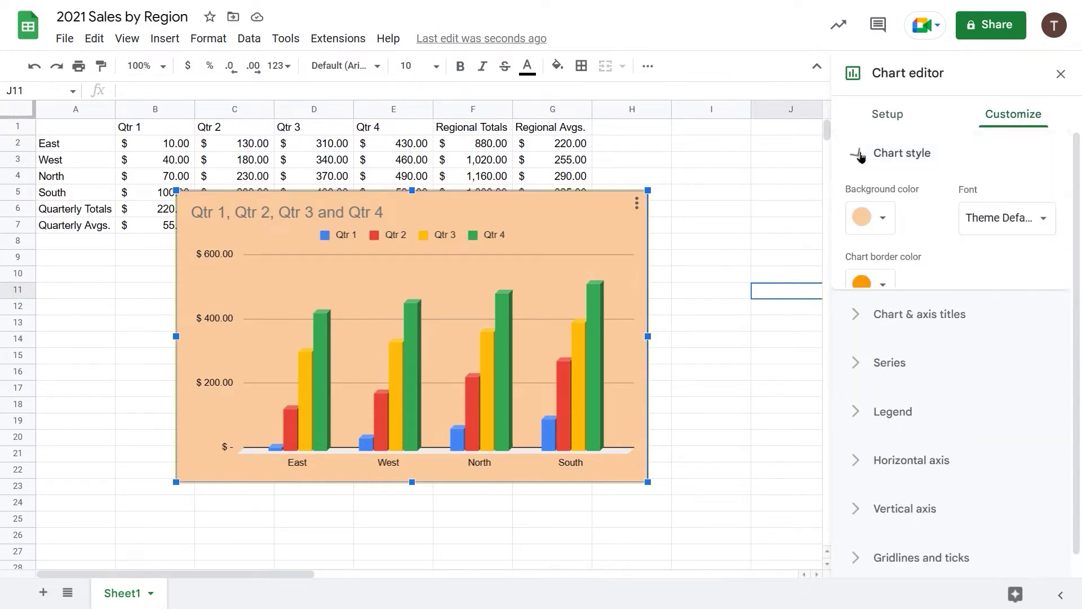
pyautogui.click(848, 395)
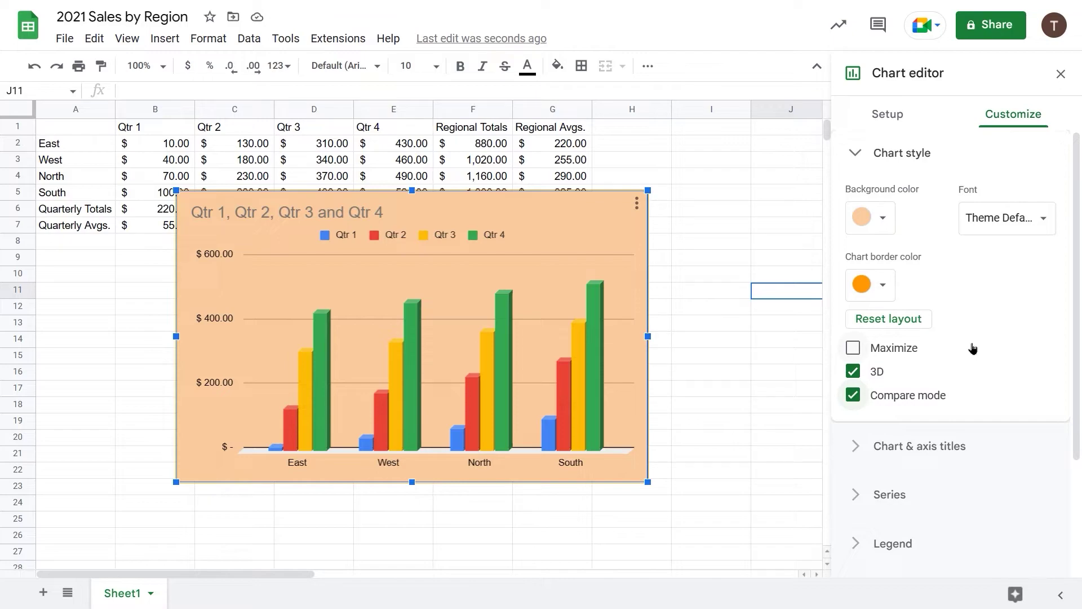
pyautogui.scroll(-1, 972, 340)
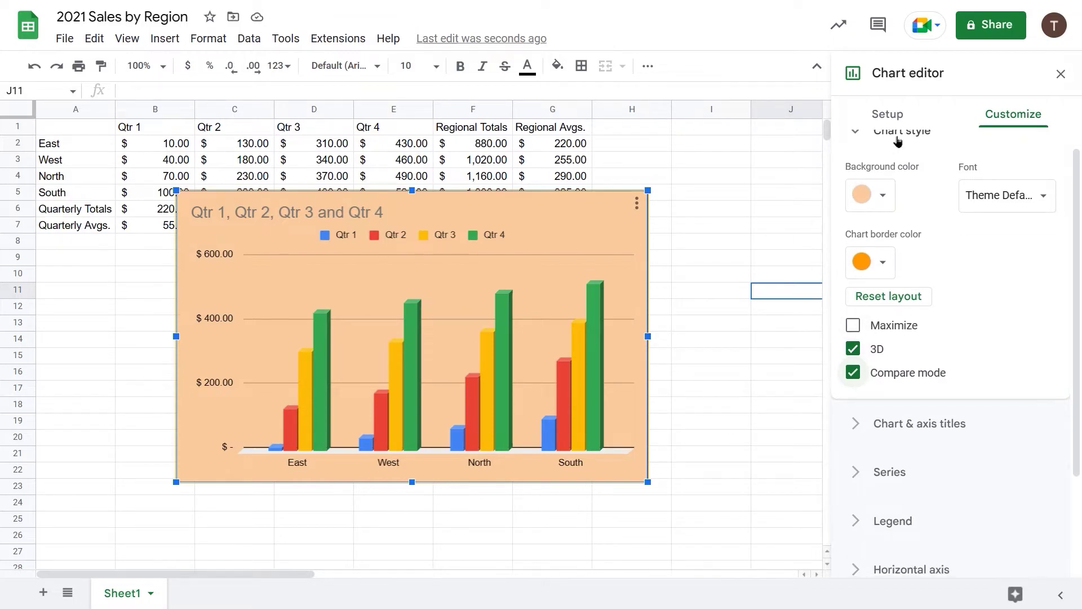
pyautogui.scroll(1, 846, 174)
pyautogui.click(856, 154)
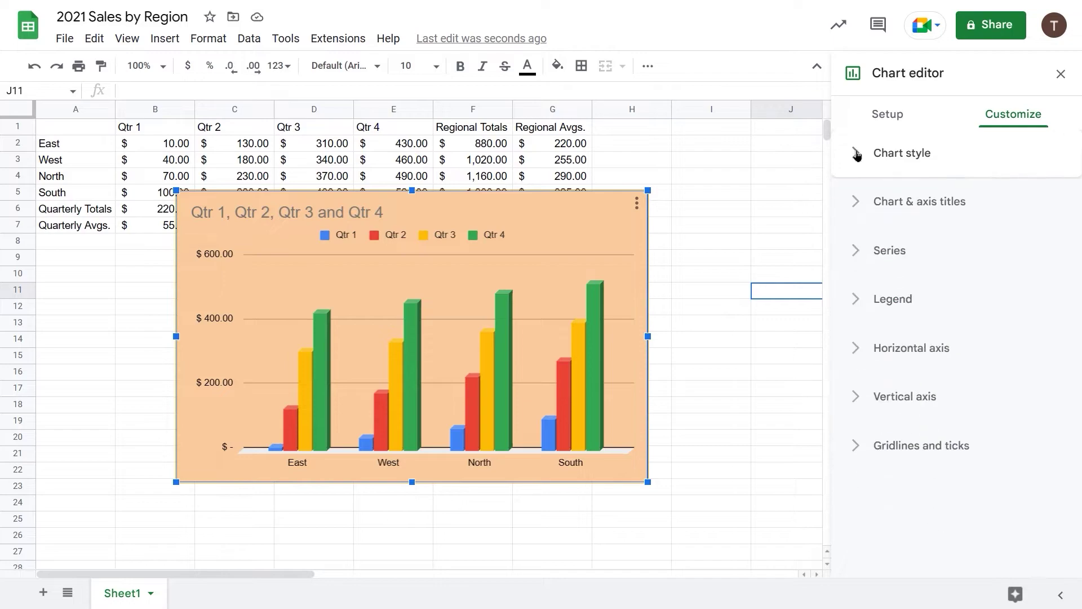
# Step: Replace the chart title text with "2021 Quarterly Sales by Region"
pyautogui.click(856, 205)
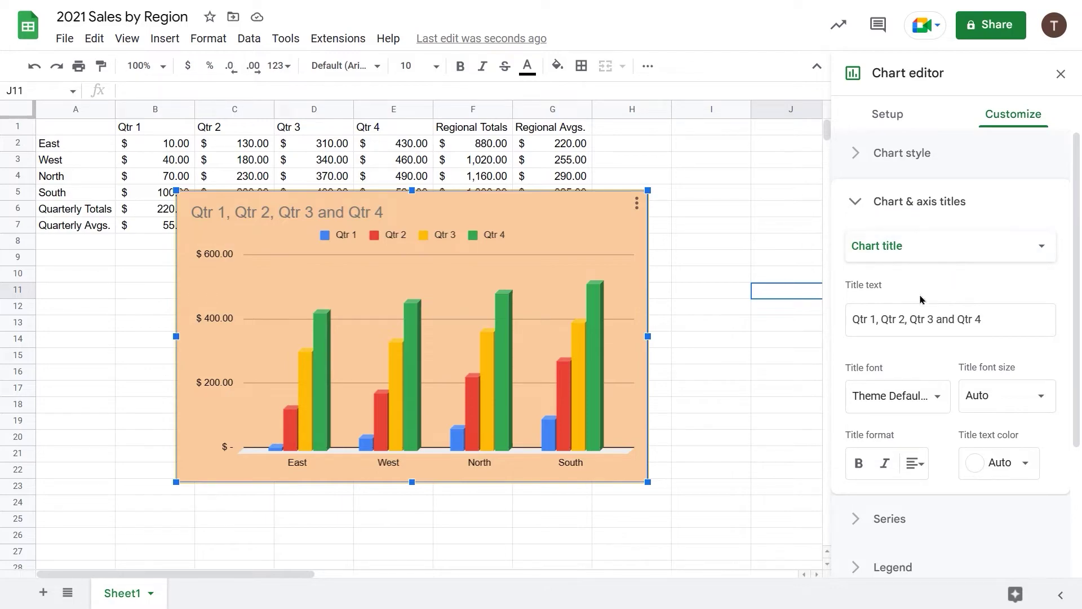
pyautogui.click(1012, 310)
pyautogui.hotkey('shift', 'Left')
pyautogui.hotkey('shift', 'Left')
pyautogui.hotkey('shift', 'Left')
pyautogui.hotkey('shift', 'Left')
pyautogui.hotkey('shift', 'Left')
pyautogui.hotkey('shift', 'Left')
pyautogui.hotkey('shift', 'Left')
pyautogui.hotkey('shift', 'Left')
pyautogui.hotkey('shift', 'Left')
pyautogui.hotkey('shift', 'Left')
pyautogui.hotkey('shift', 'Left')
pyautogui.hotkey('shift', 'Left')
pyautogui.hotkey('shift', 'Left')
pyautogui.hotkey('shift', 'Left')
pyautogui.hotkey('shift', 'Left')
pyautogui.hotkey('shift', 'Left')
pyautogui.hotkey('shift', 'Left')
pyautogui.hotkey('shift', 'Left')
pyautogui.hotkey('shift', 'Left')
pyautogui.hotkey('shift', 'Left')
pyautogui.hotkey('shift', 'Left')
pyautogui.hotkey('shift', 'Left')
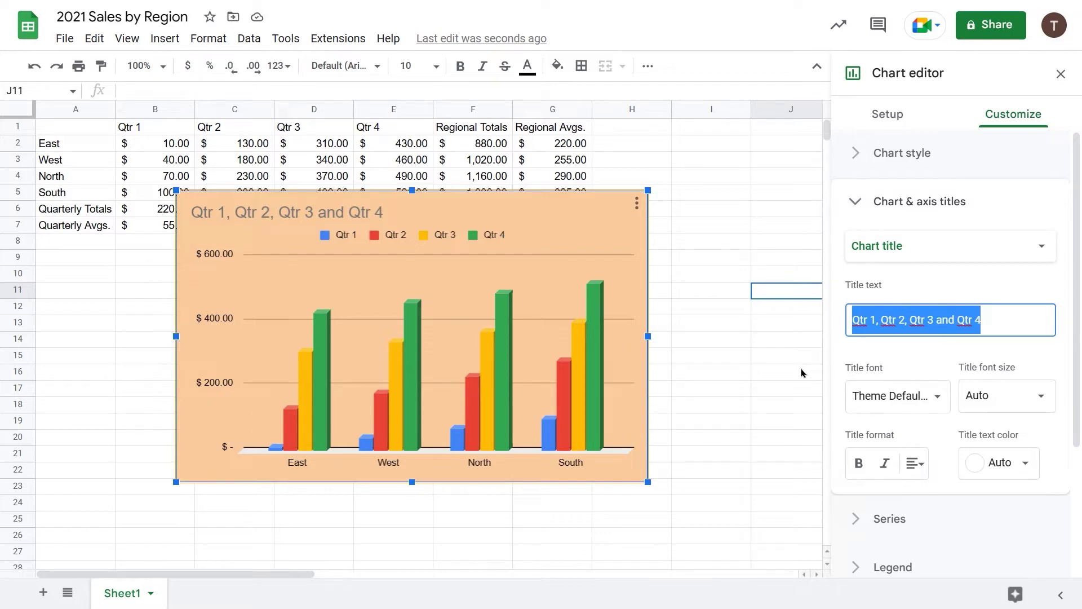
pyautogui.write('2021 Quarte')
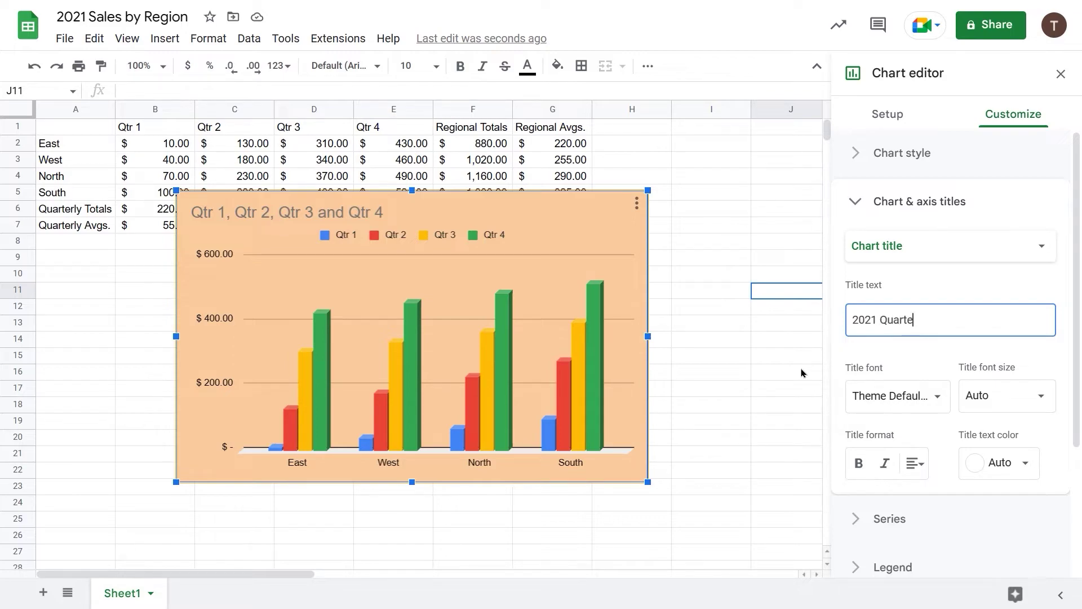
pyautogui.write('rly Sales by Region')
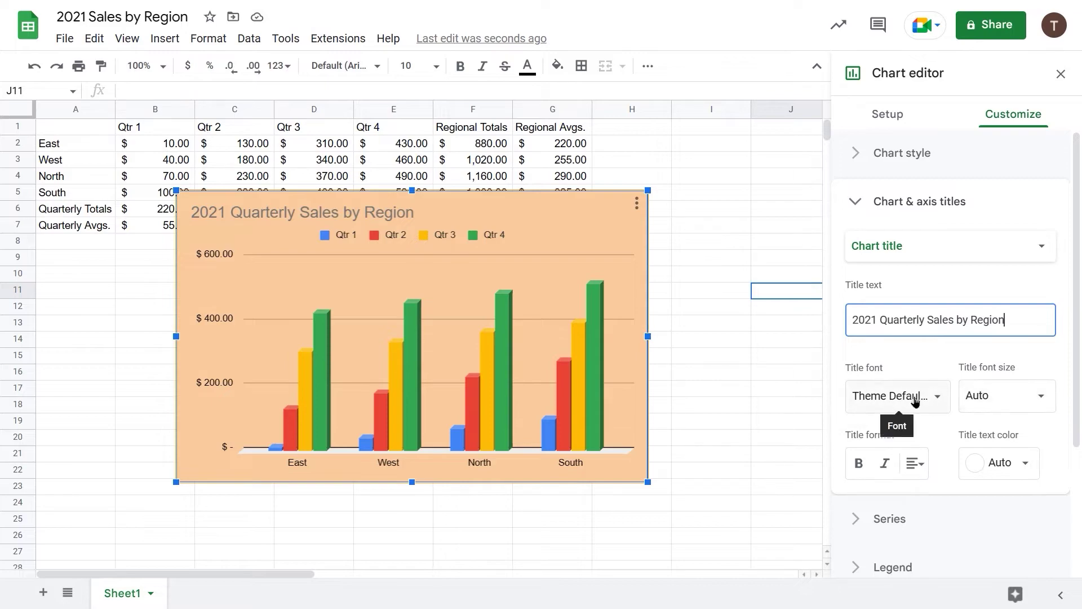
# Step: Format the chart title with orange text color and bold
pyautogui.click(1024, 466)
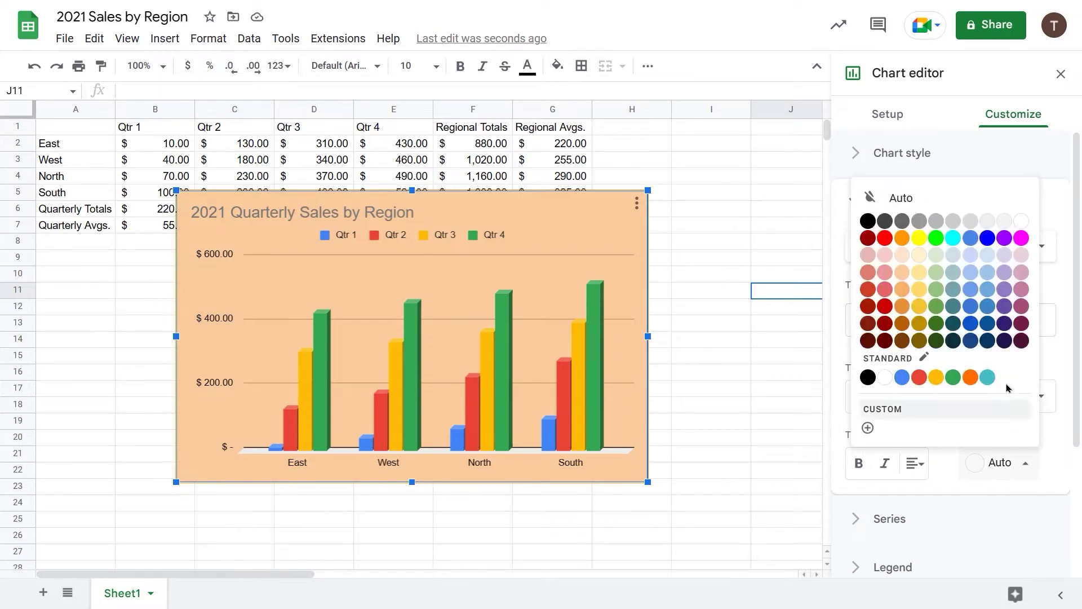
pyautogui.click(902, 239)
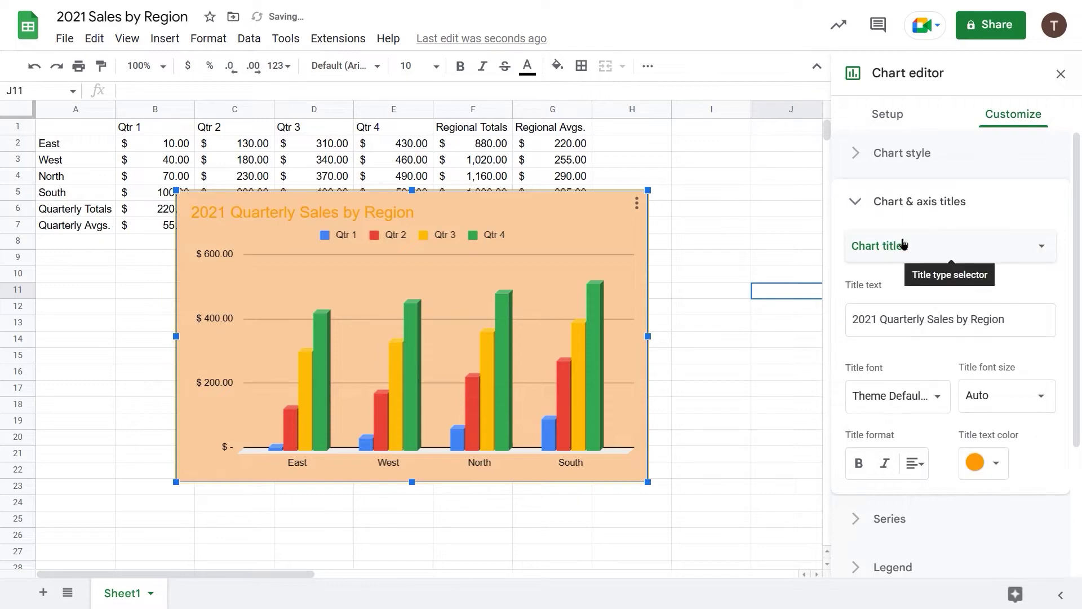
pyautogui.click(859, 463)
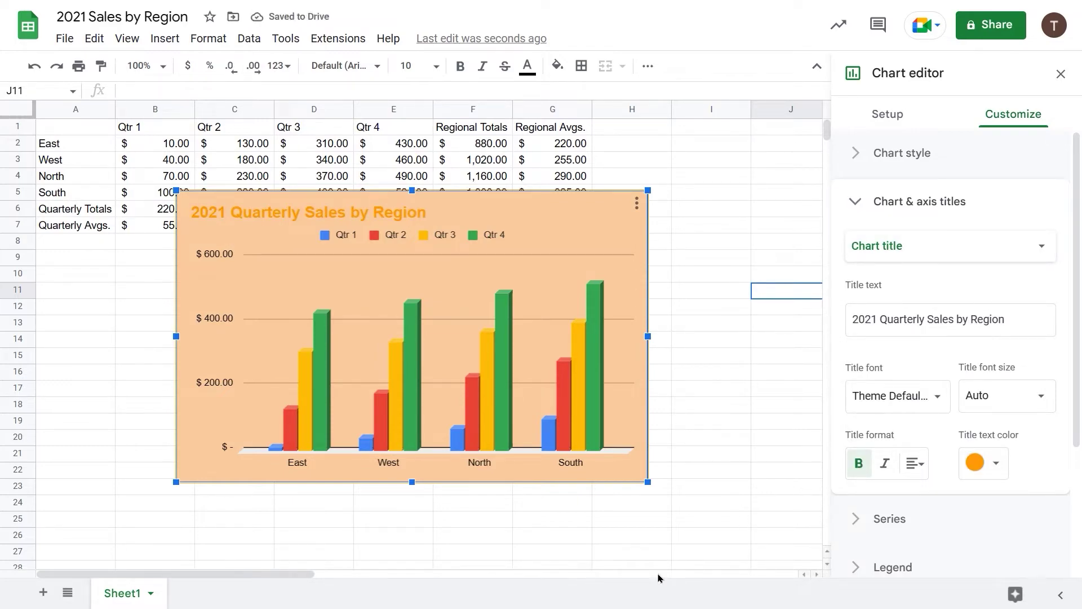
# Step: Change the chart title's text color to green and look through the series formatting options
pyautogui.click(996, 466)
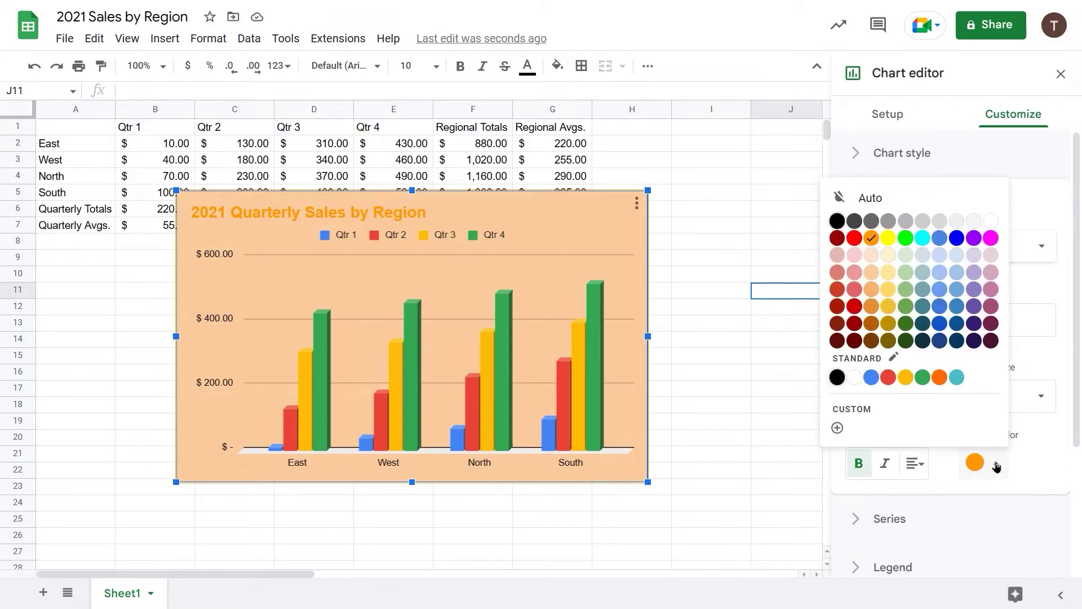
pyautogui.click(906, 307)
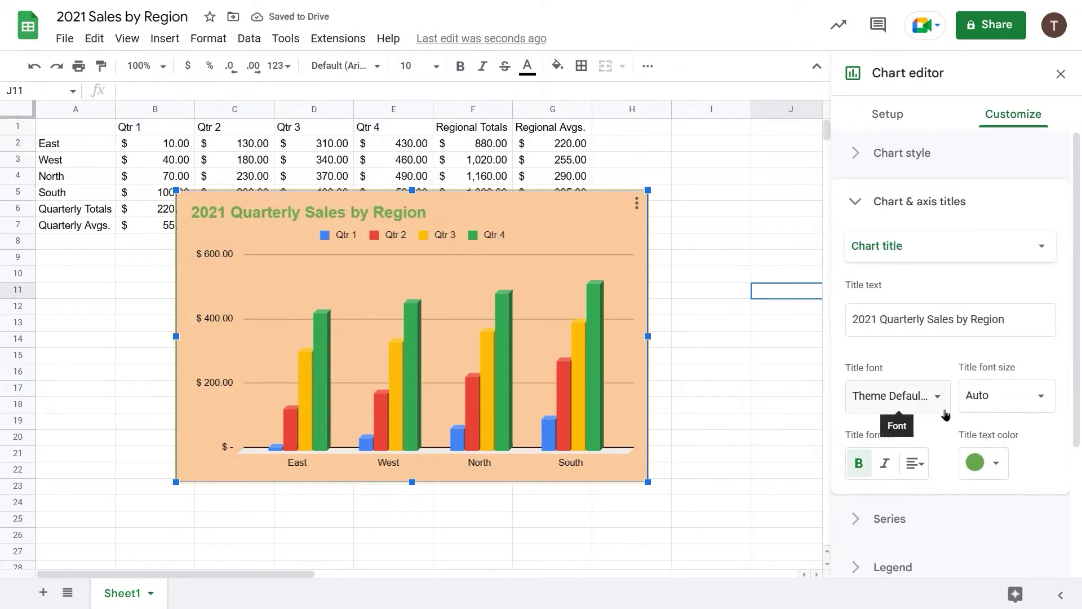
pyautogui.scroll(-2, 873, 459)
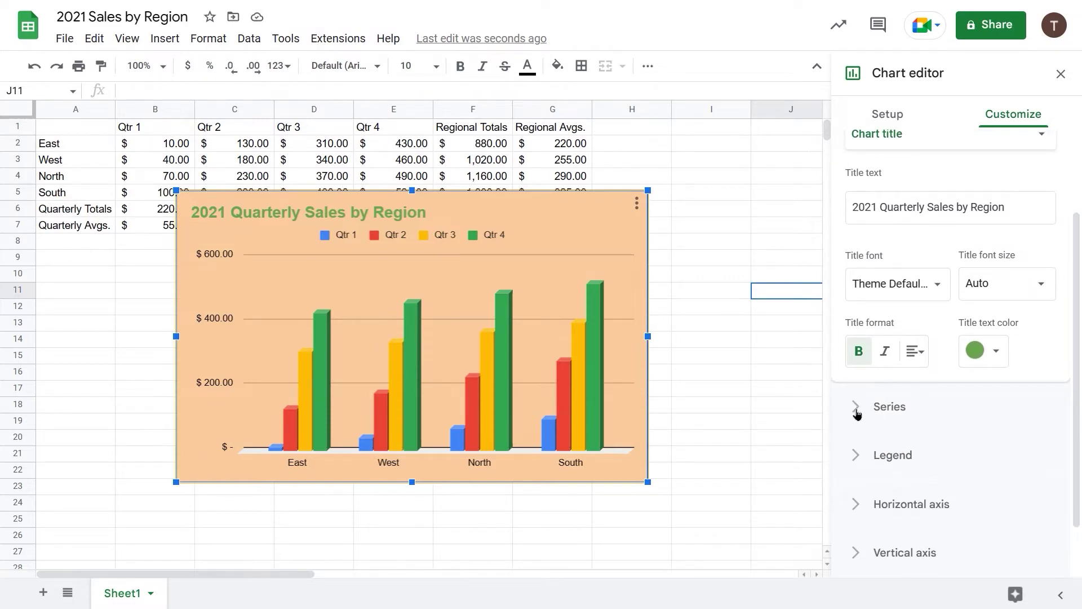
pyautogui.click(856, 414)
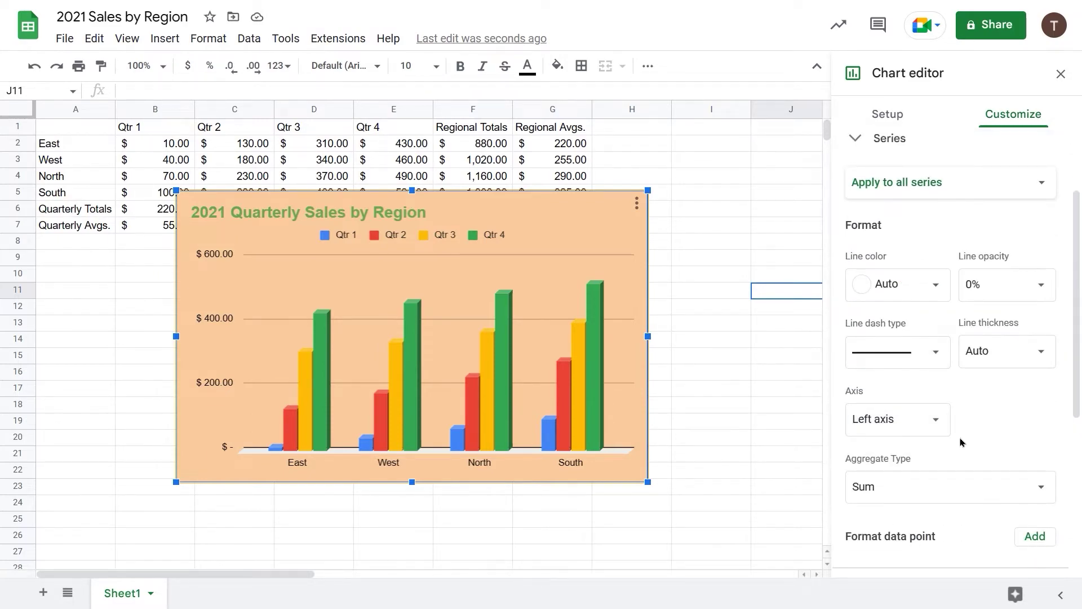
pyautogui.scroll(-2, 961, 441)
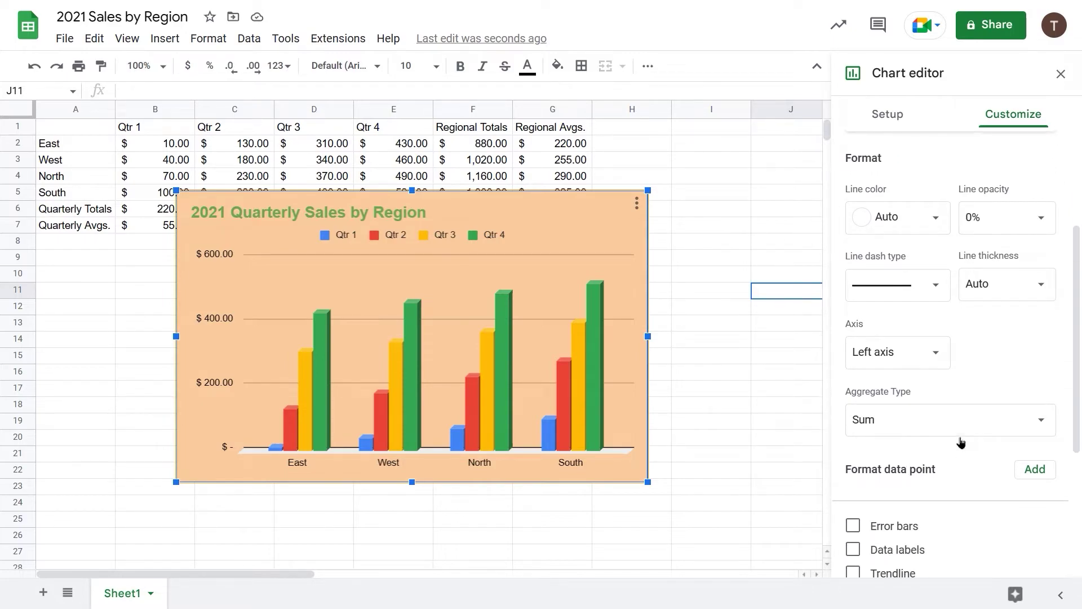
pyautogui.scroll(-2, 961, 442)
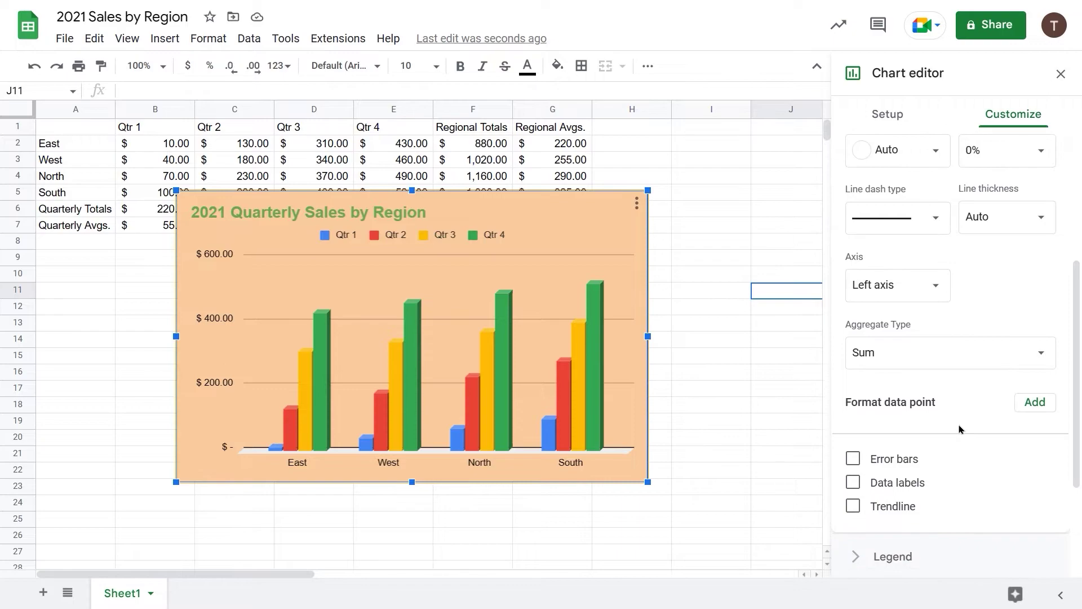
pyautogui.scroll(-5, 960, 428)
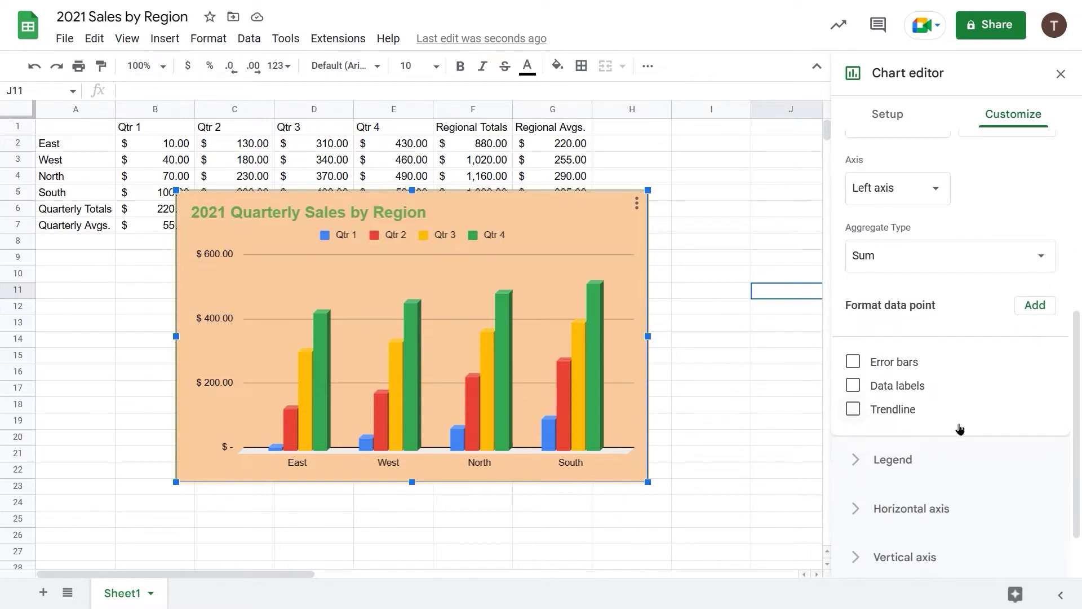
# Step: Set the chart legend's position to Right
pyautogui.click(855, 390)
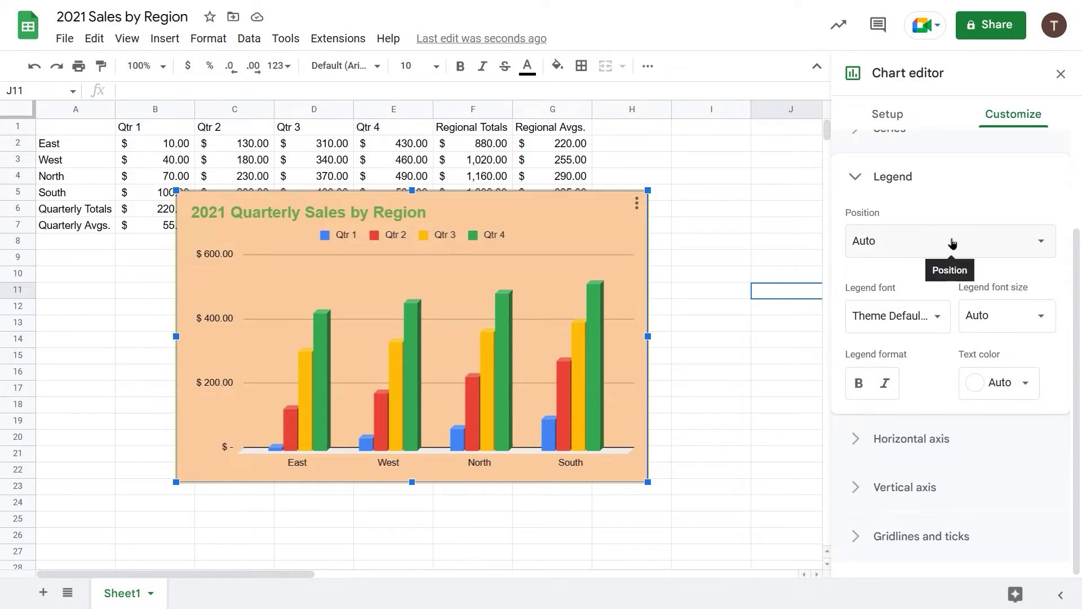
pyautogui.click(1045, 248)
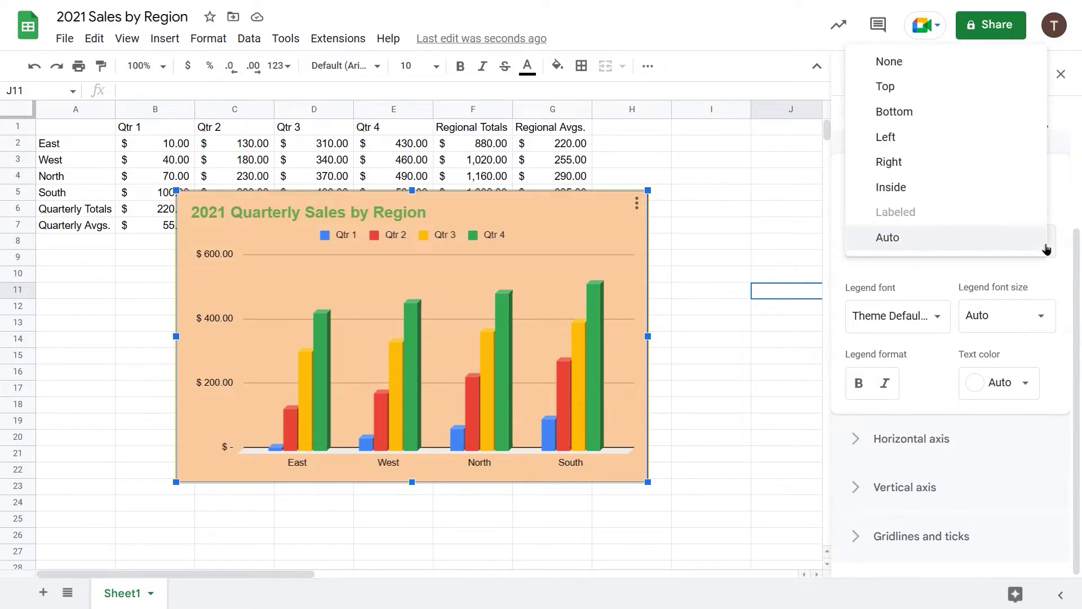
pyautogui.click(921, 158)
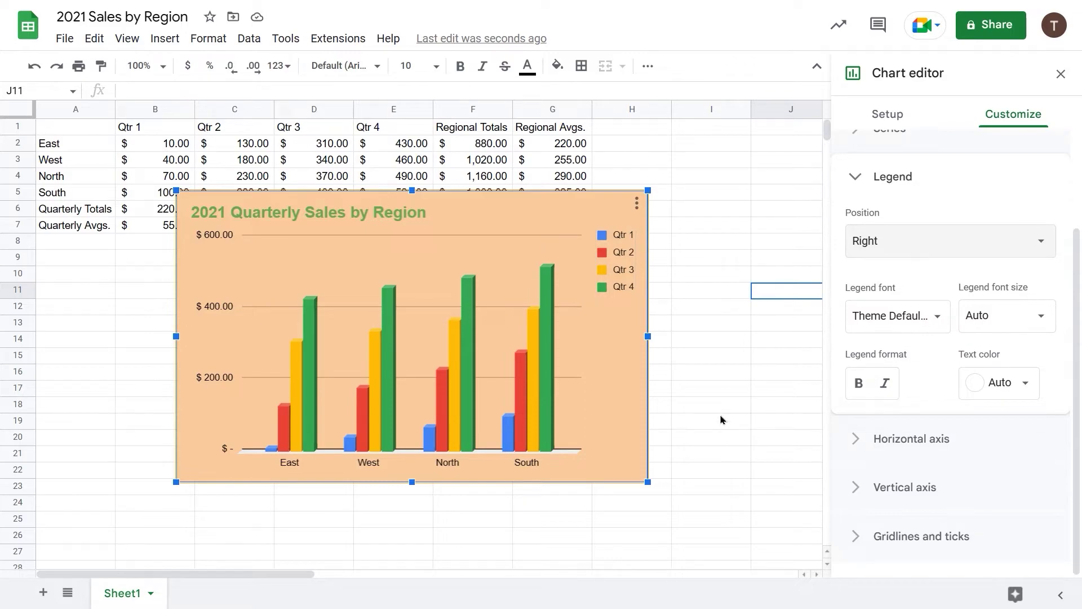
# Step: Slant the chart's horizontal axis labels by 30°
pyautogui.click(859, 448)
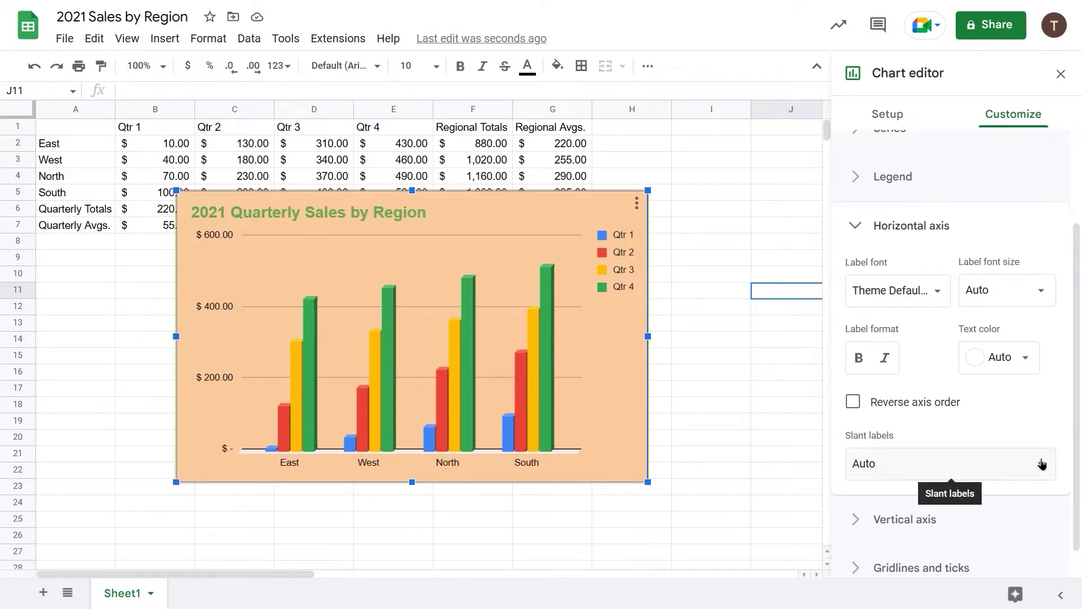
pyautogui.click(1042, 464)
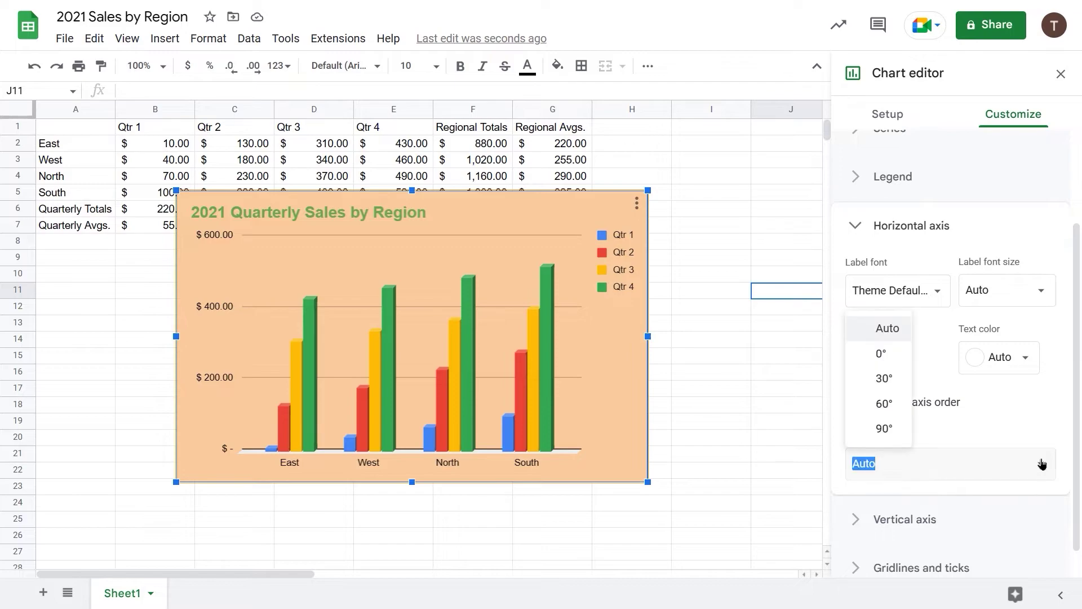
pyautogui.click(885, 378)
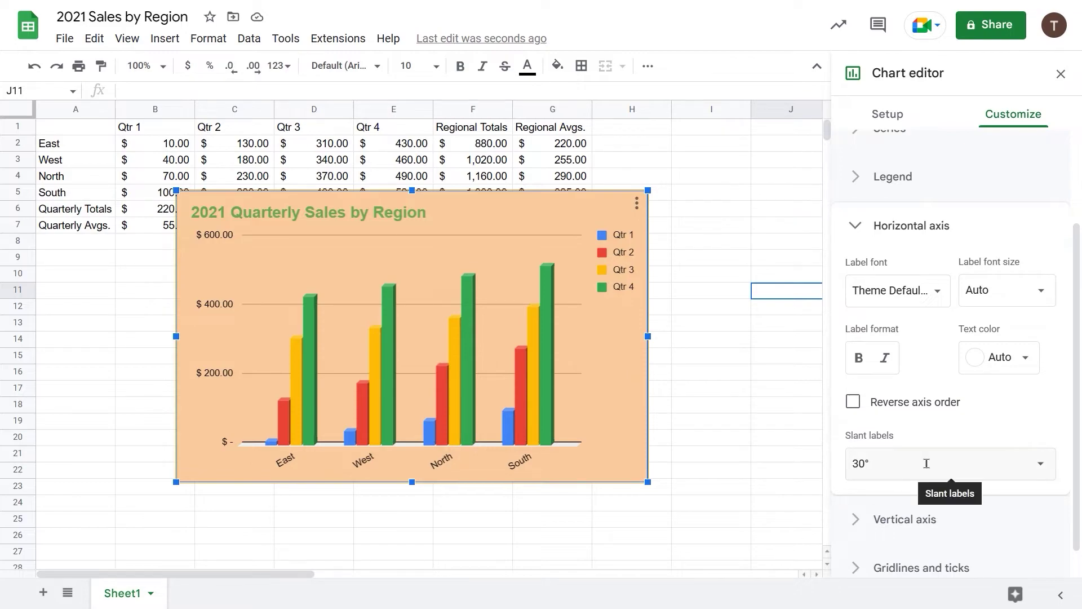
# Step: Show the axis line on the chart's vertical axis
pyautogui.scroll(-1, 943, 431)
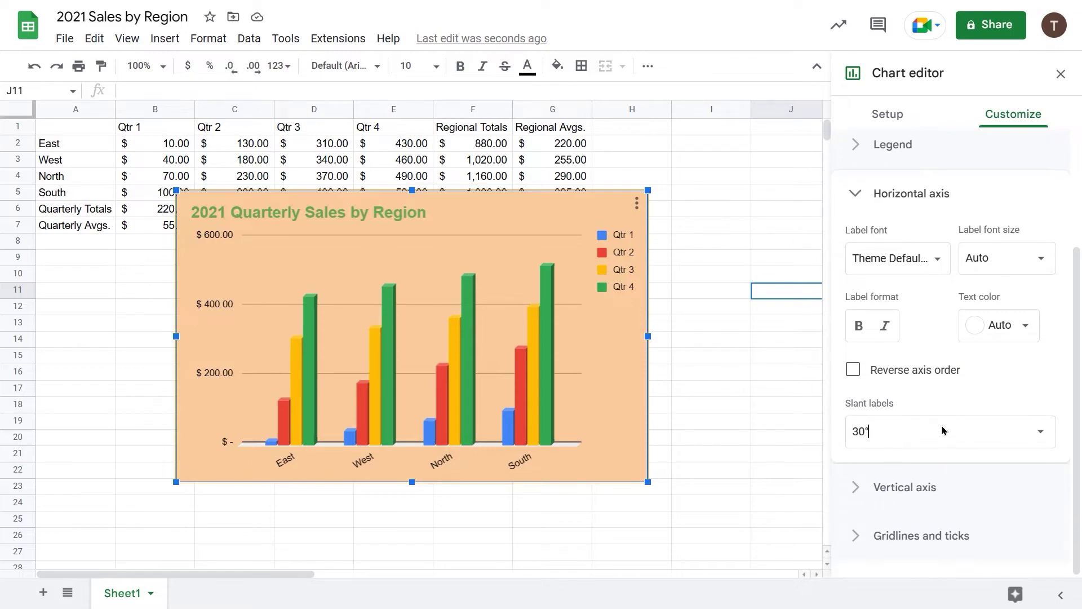
pyautogui.click(907, 485)
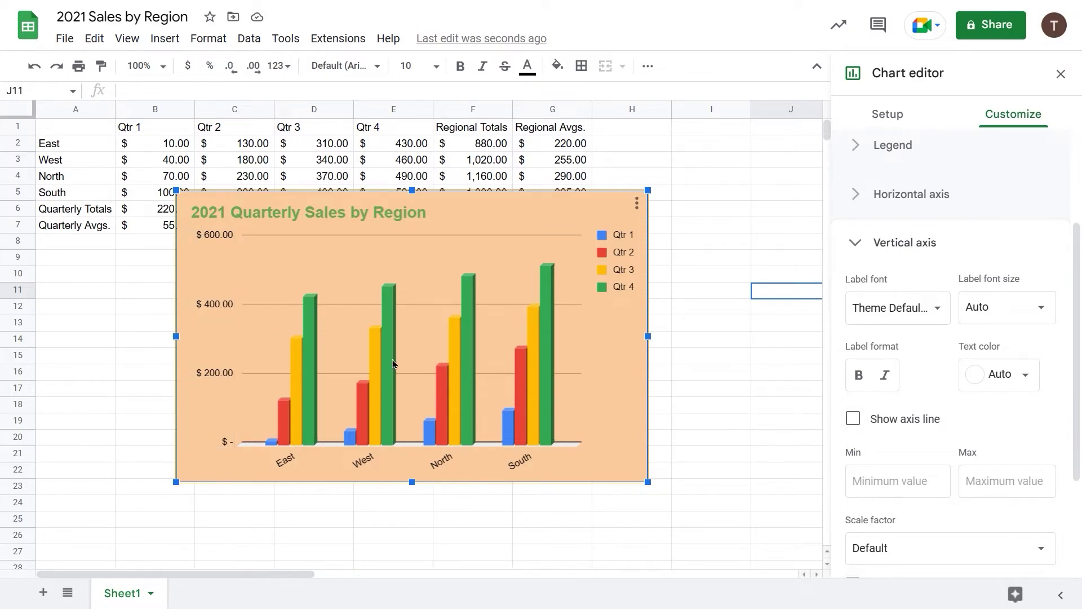
pyautogui.click(854, 418)
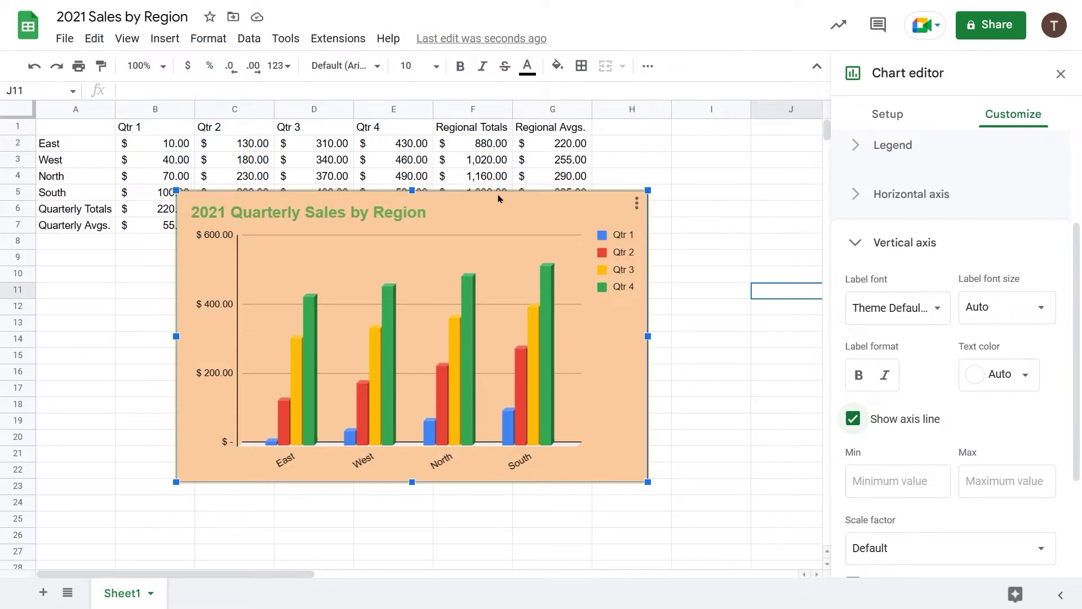
# Step: Reposition the chart below the sales data, with its top edge at about row 8
pyautogui.moveTo(500, 209); pyautogui.dragTo(500, 325)
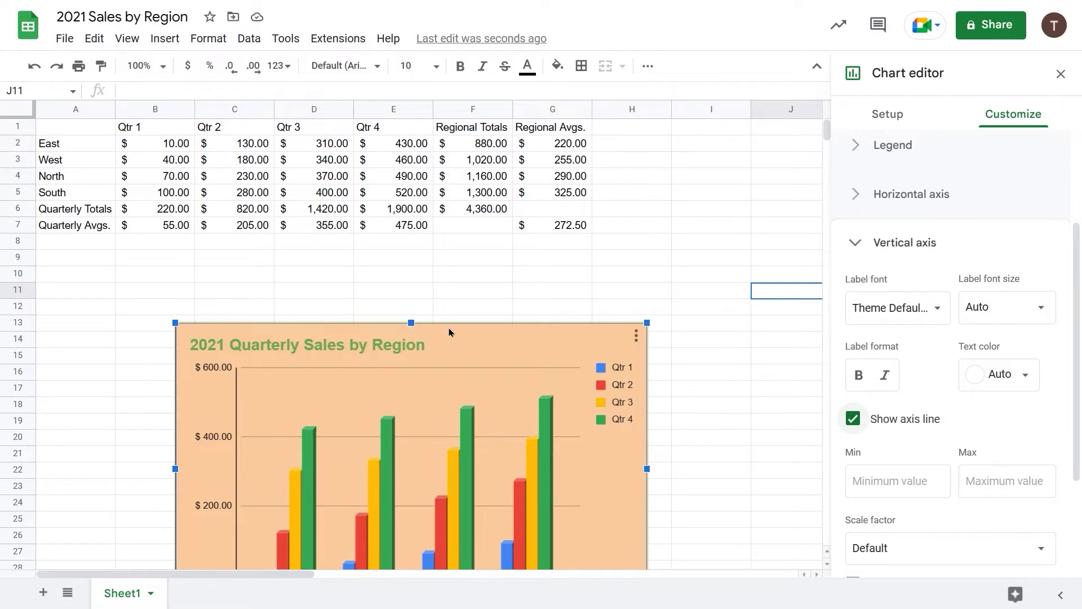
pyautogui.moveTo(449, 332); pyautogui.dragTo(478, 164)
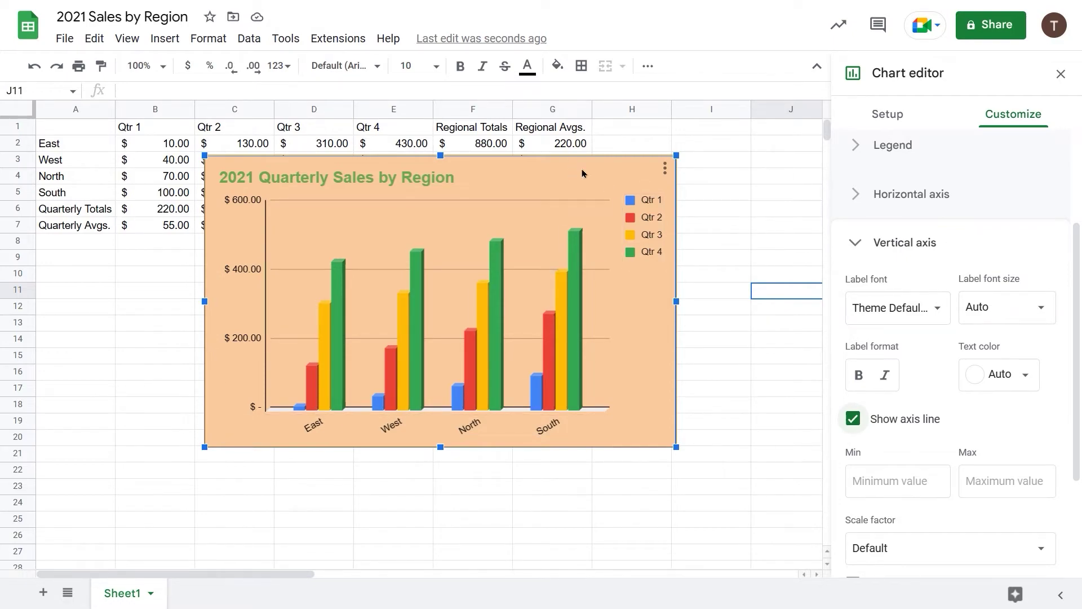
pyautogui.moveTo(583, 172); pyautogui.dragTo(564, 249)
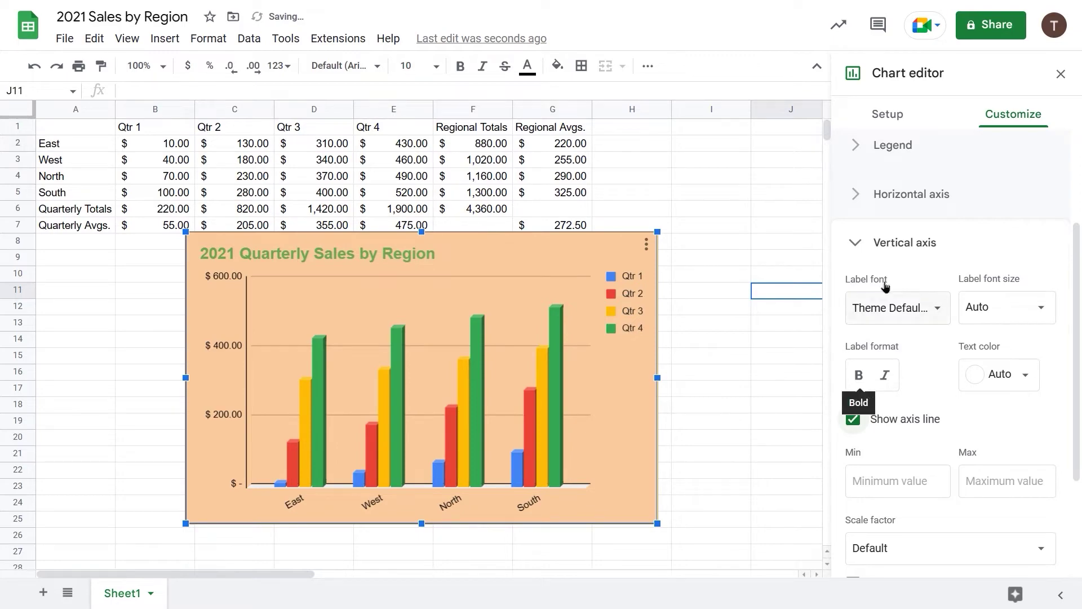
# Step: Open the gridlines and ticks settings and turn the vertical axis's major gridlines off and back on
pyautogui.click(869, 250)
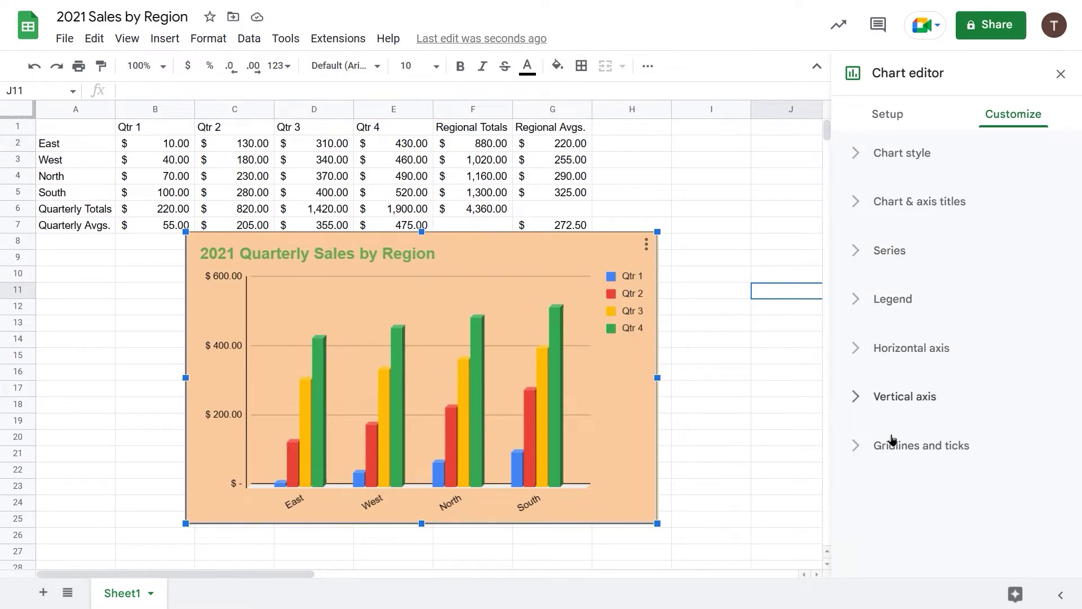
pyautogui.click(856, 452)
pyautogui.scroll(-4, 962, 447)
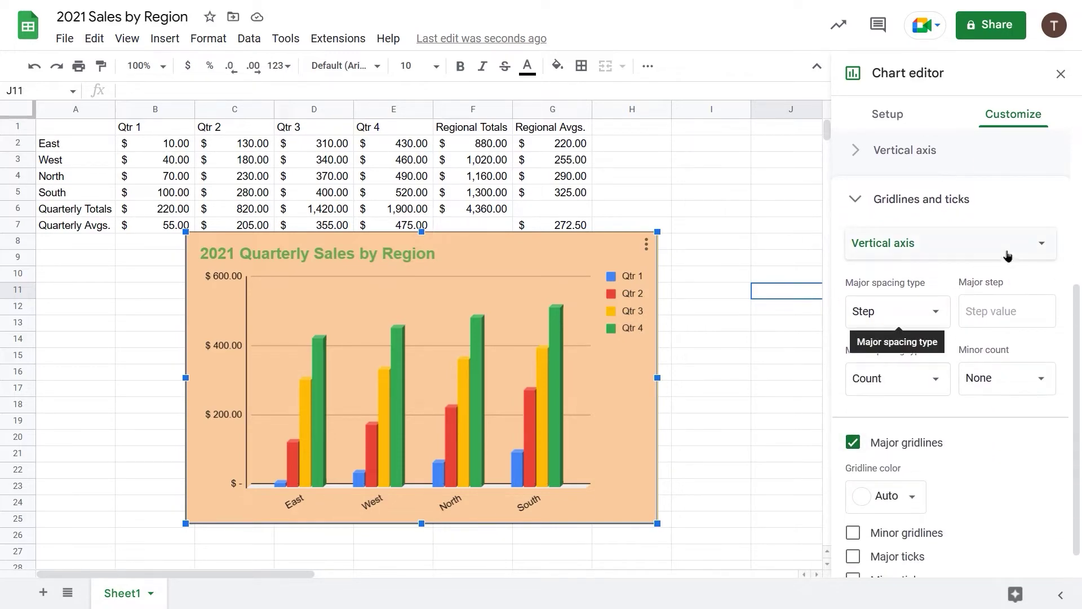
pyautogui.click(1039, 244)
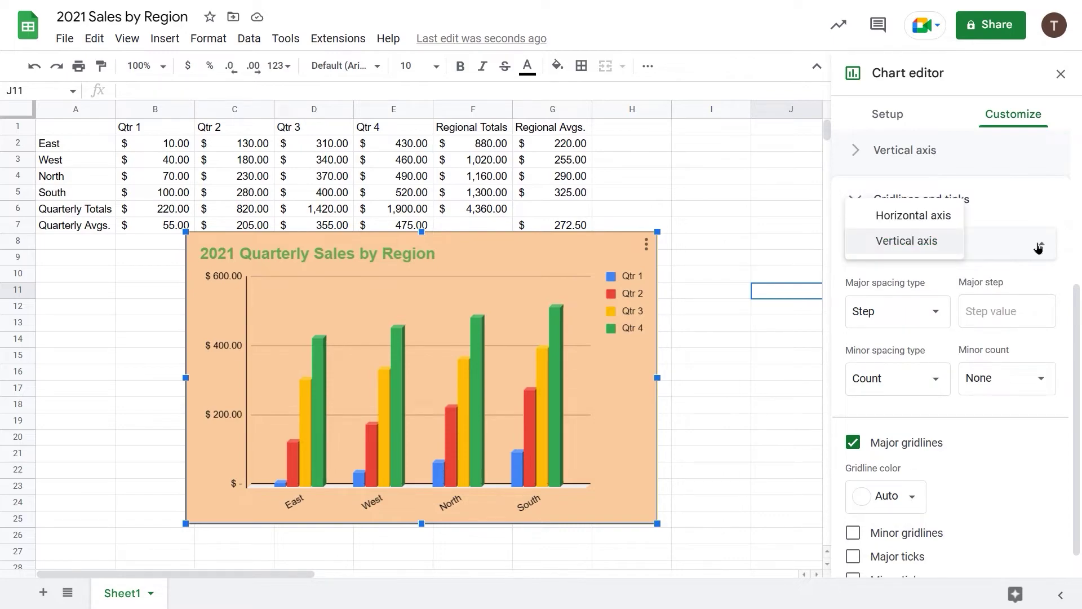
pyautogui.click(930, 217)
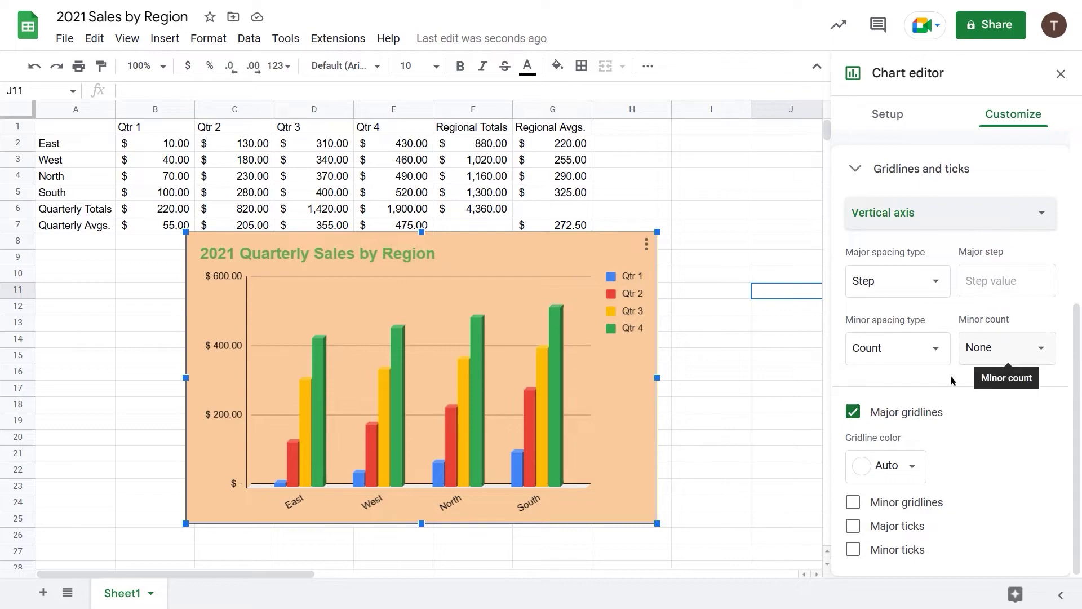
pyautogui.click(852, 413)
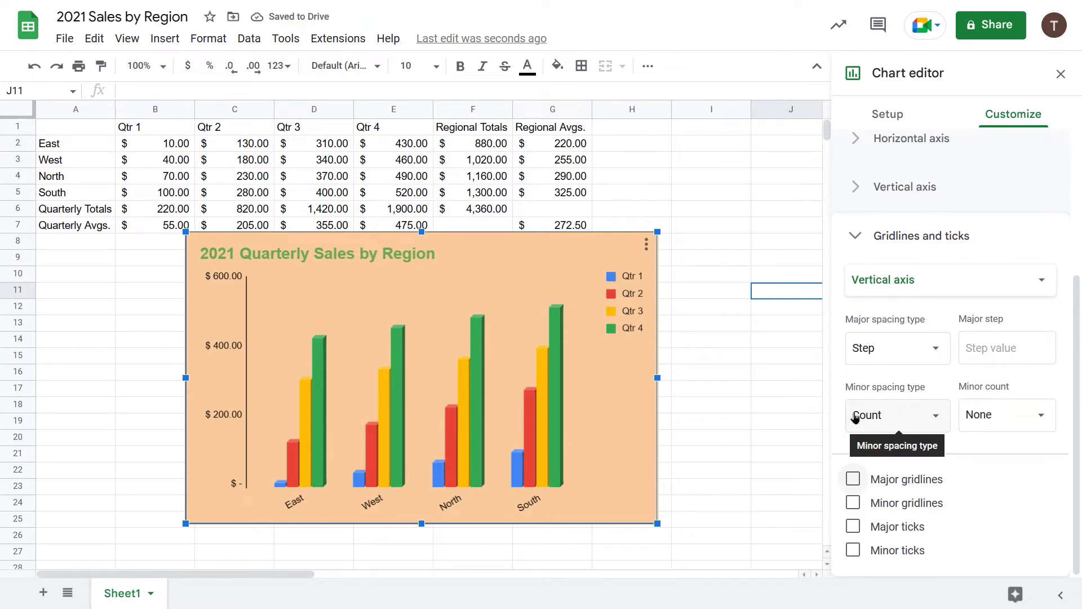
pyautogui.click(852, 478)
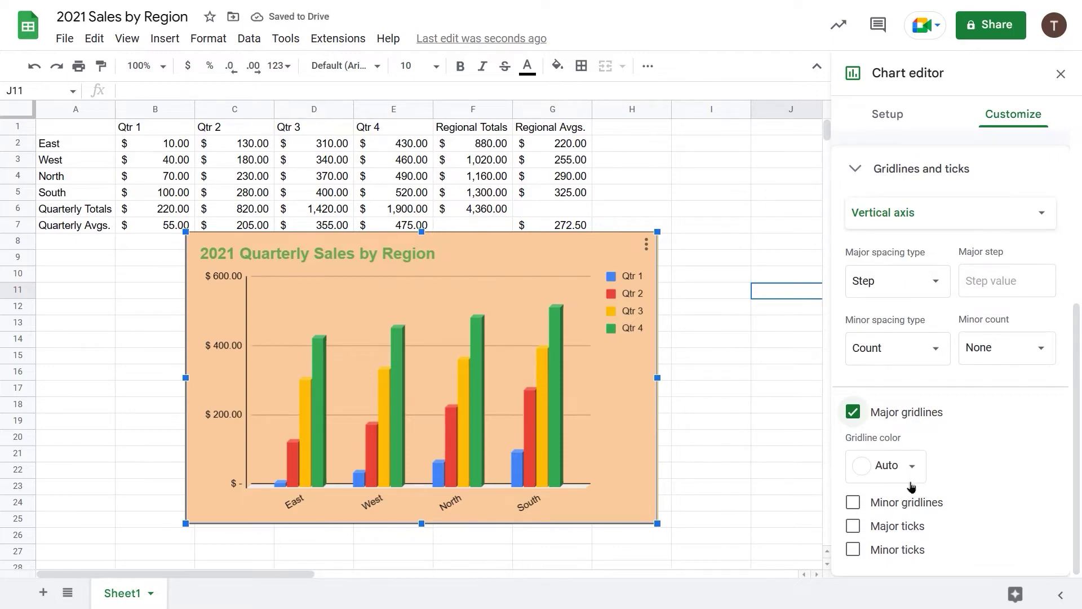
# Step: Turn on minor gridlines, major ticks and minor ticks for the chart's vertical axis
pyautogui.click(854, 503)
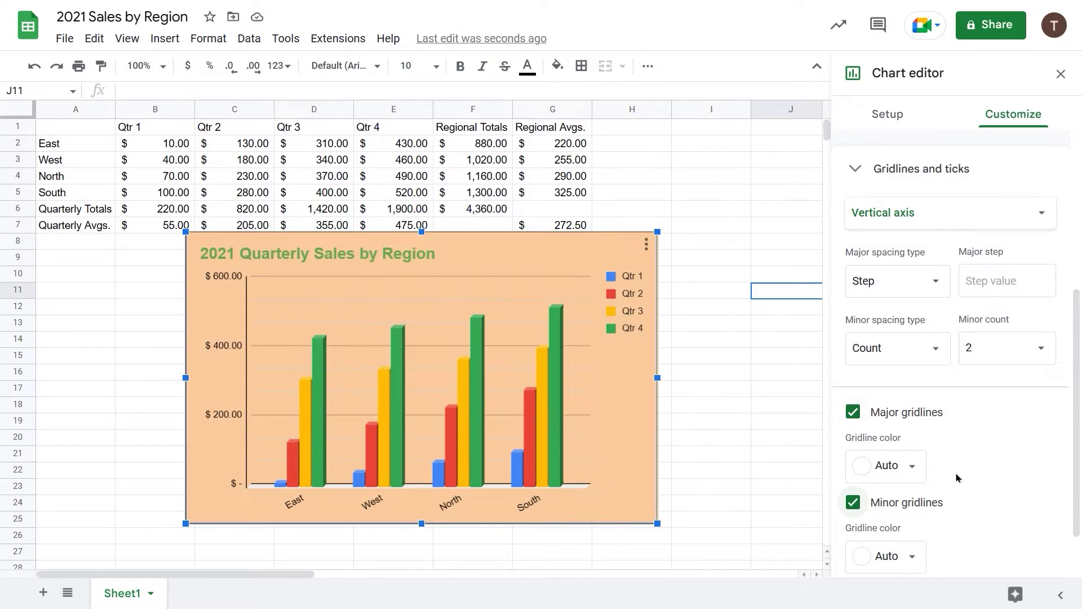
pyautogui.scroll(-2, 1007, 437)
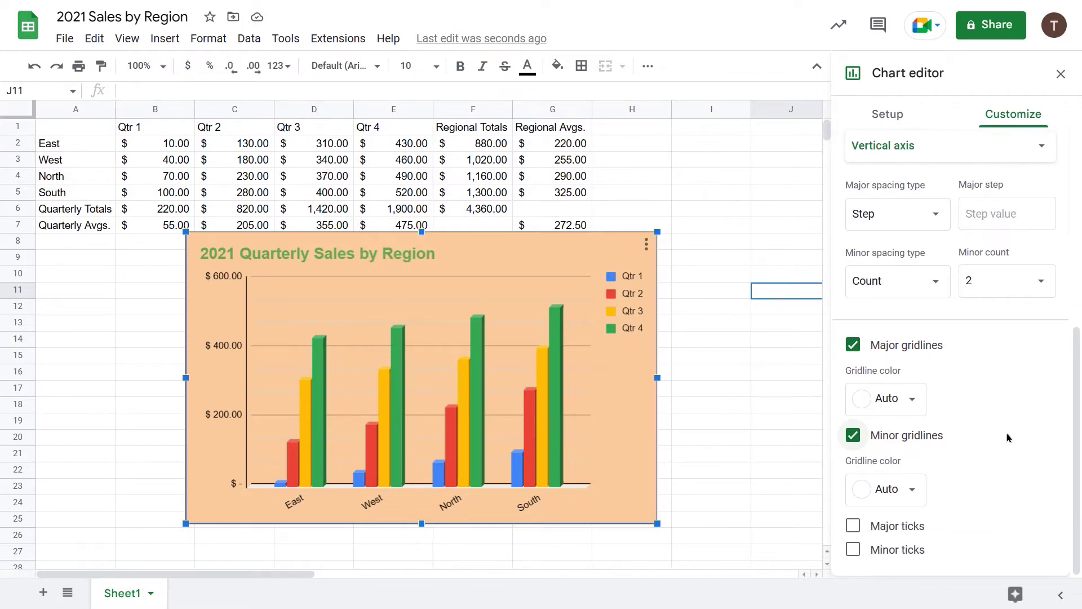
pyautogui.click(853, 527)
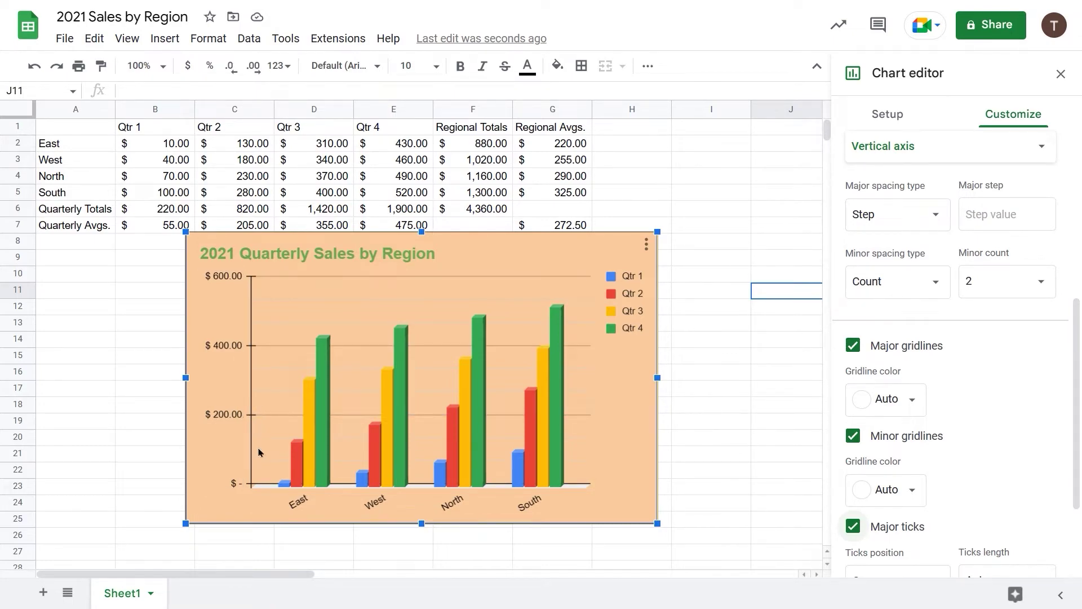
pyautogui.scroll(-3, 974, 449)
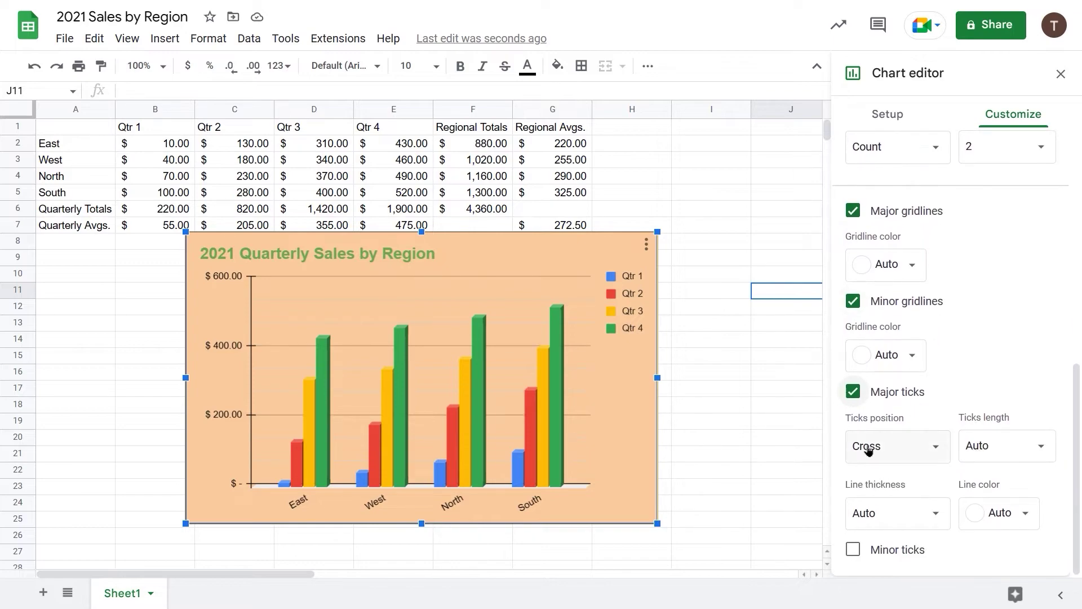
pyautogui.click(936, 452)
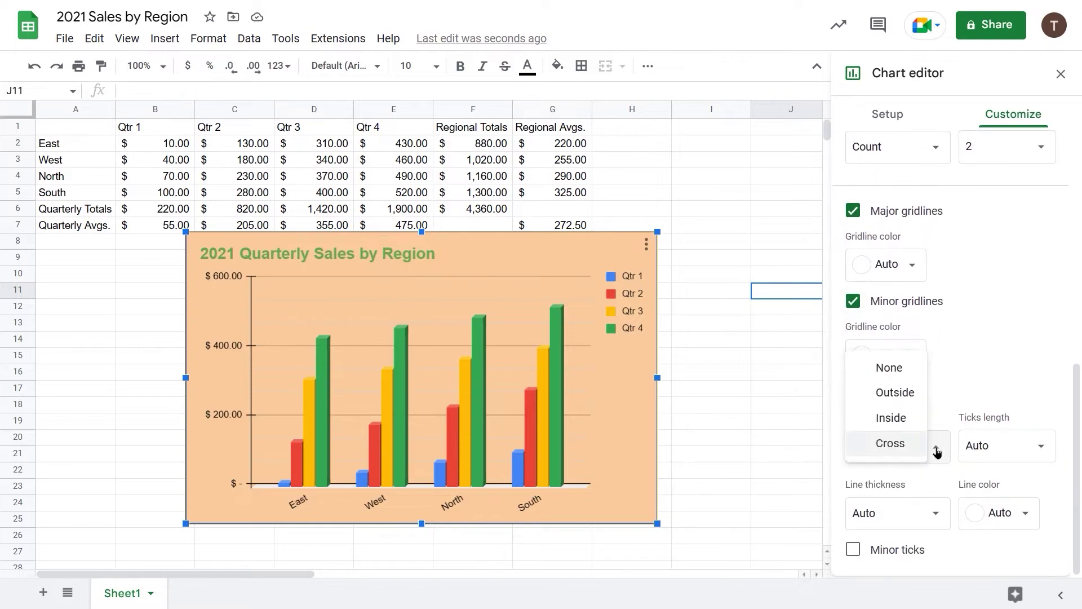
pyautogui.click(936, 452)
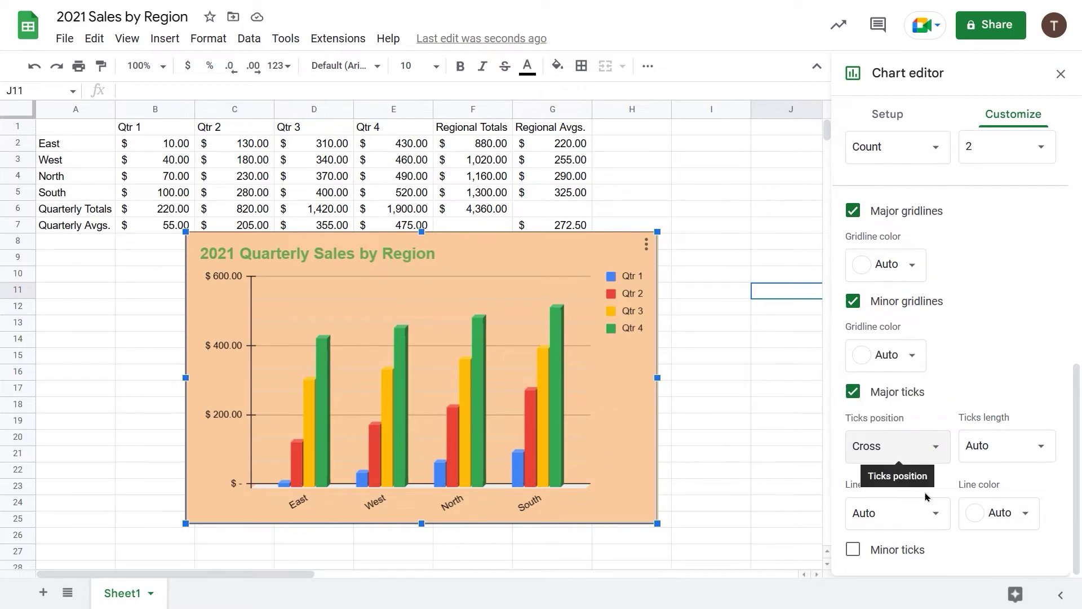
pyautogui.click(858, 553)
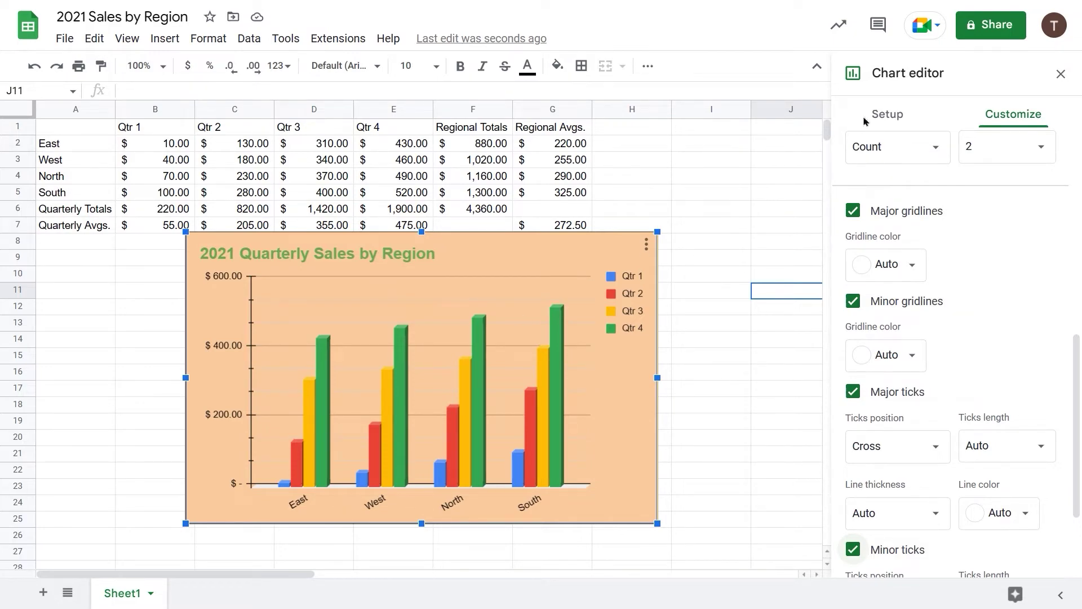
# Step: Close the chart editor and reselect the chart on the sheet
pyautogui.click(1060, 75)
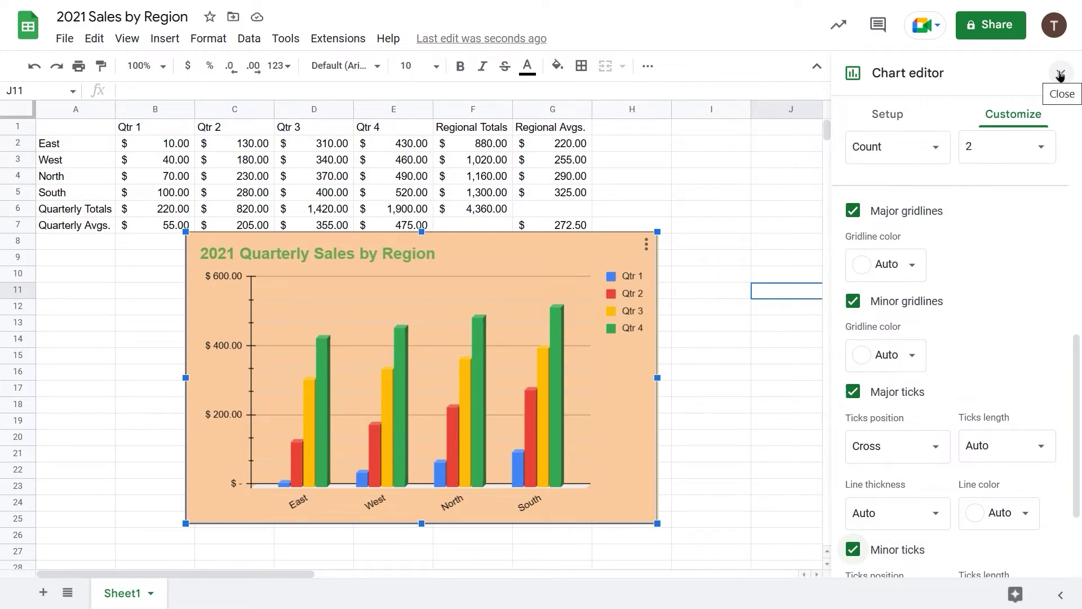
pyautogui.click(1059, 76)
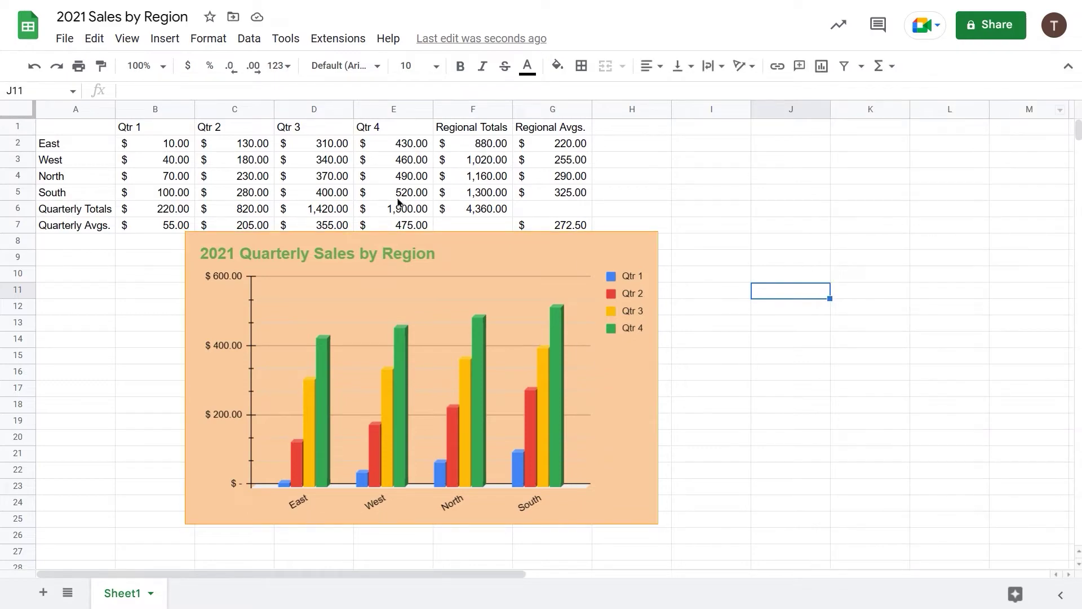
pyautogui.click(469, 249)
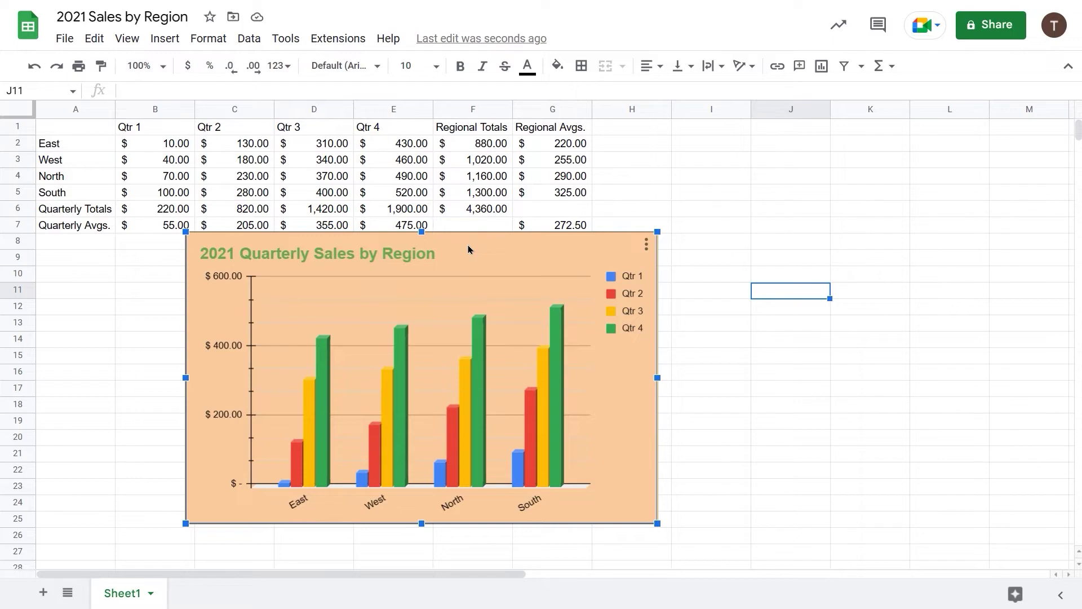
# Step: Add a new sheet and paste a copy of the 2021 Quarterly Sales by Region chart into it
pyautogui.press('Escape')
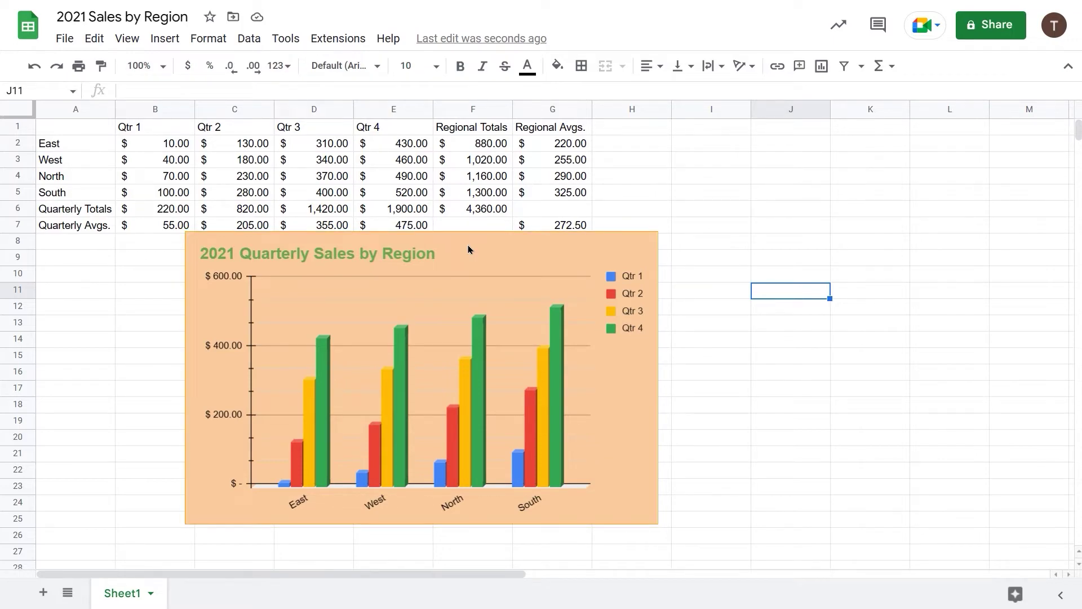
pyautogui.click(43, 592)
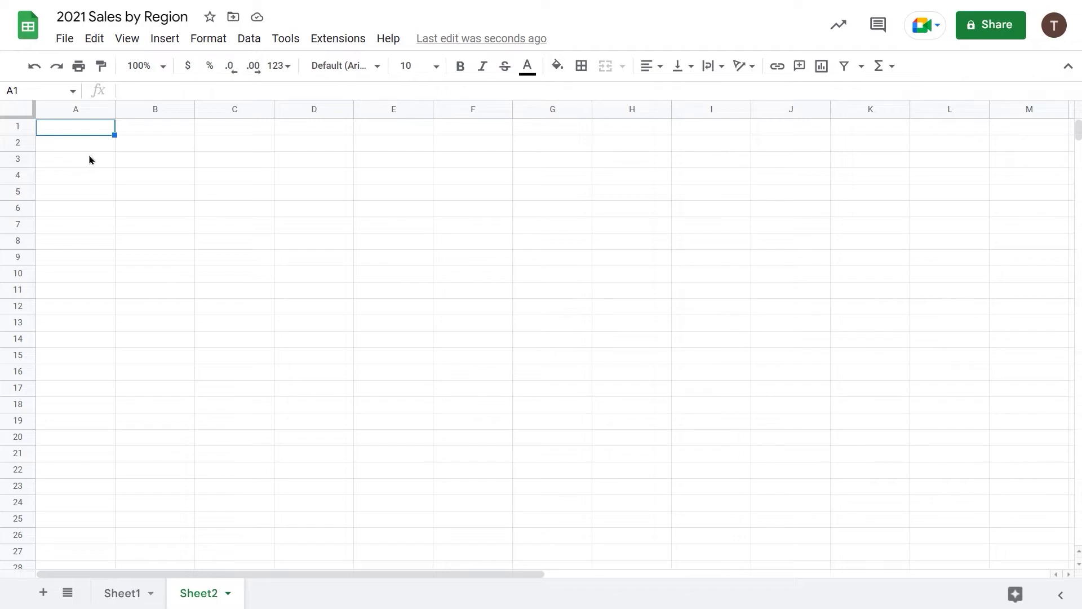
pyautogui.hotkey('ctrl', 'v')
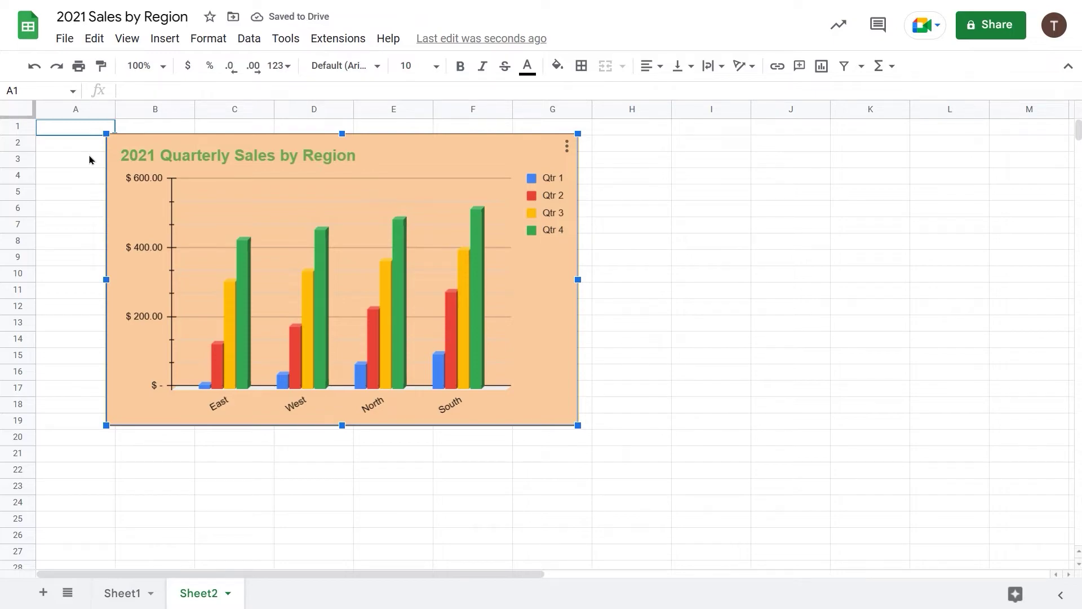
# Step: Rename the new sheet holding the pasted chart as 2021 Chart
pyautogui.click(225, 594)
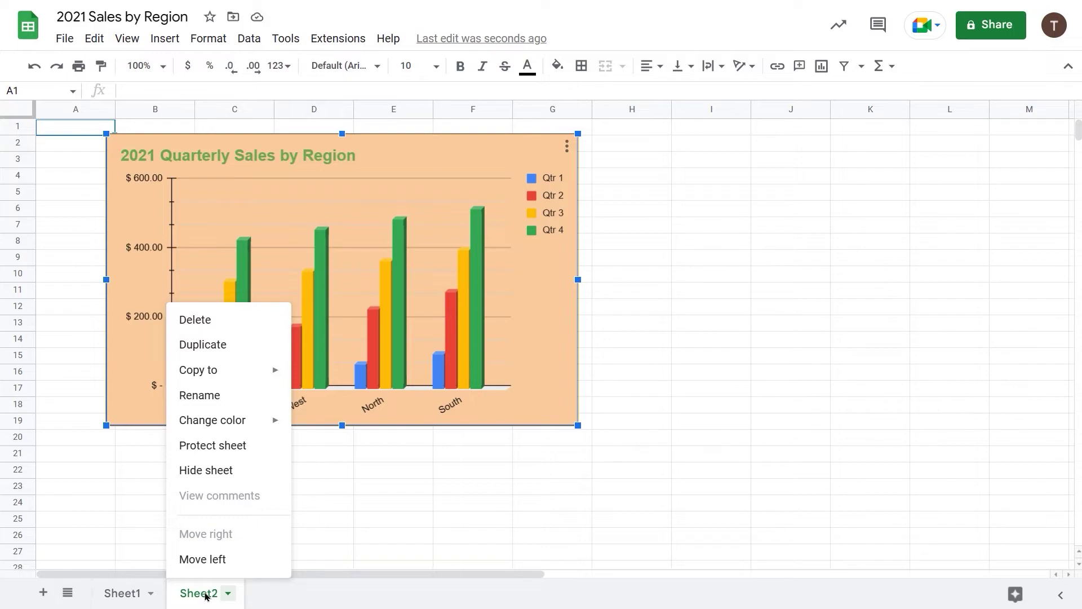
pyautogui.doubleClick(206, 596)
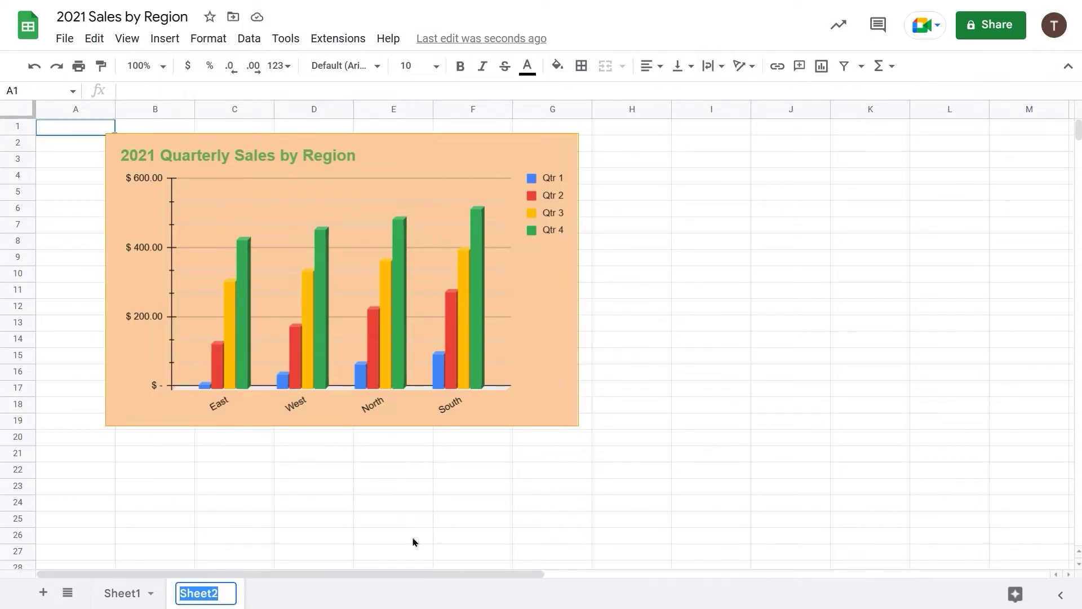
pyautogui.write('20')
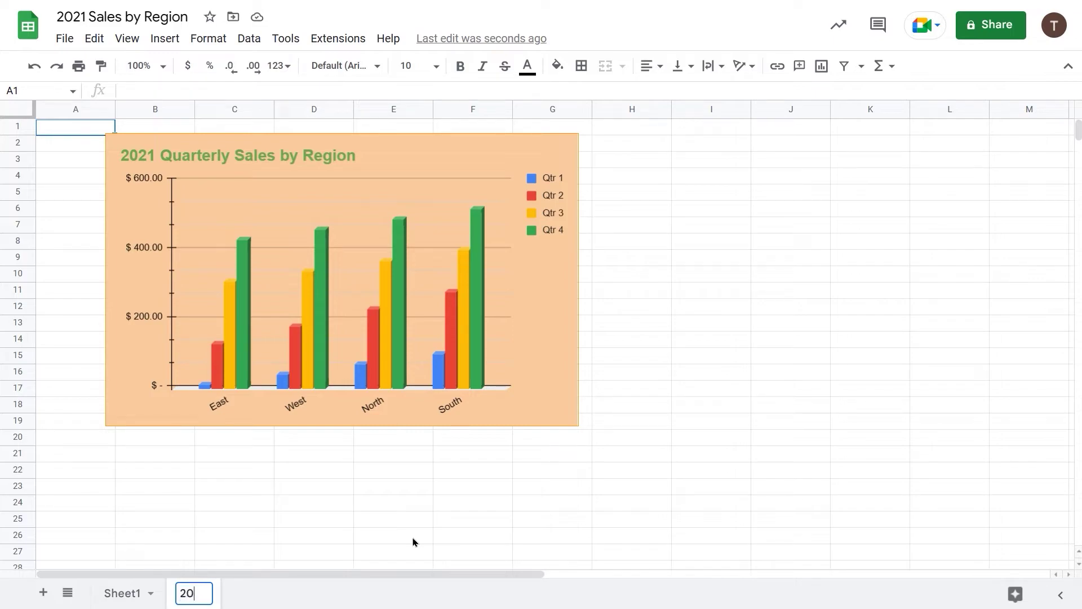
pyautogui.write('21 Chart')
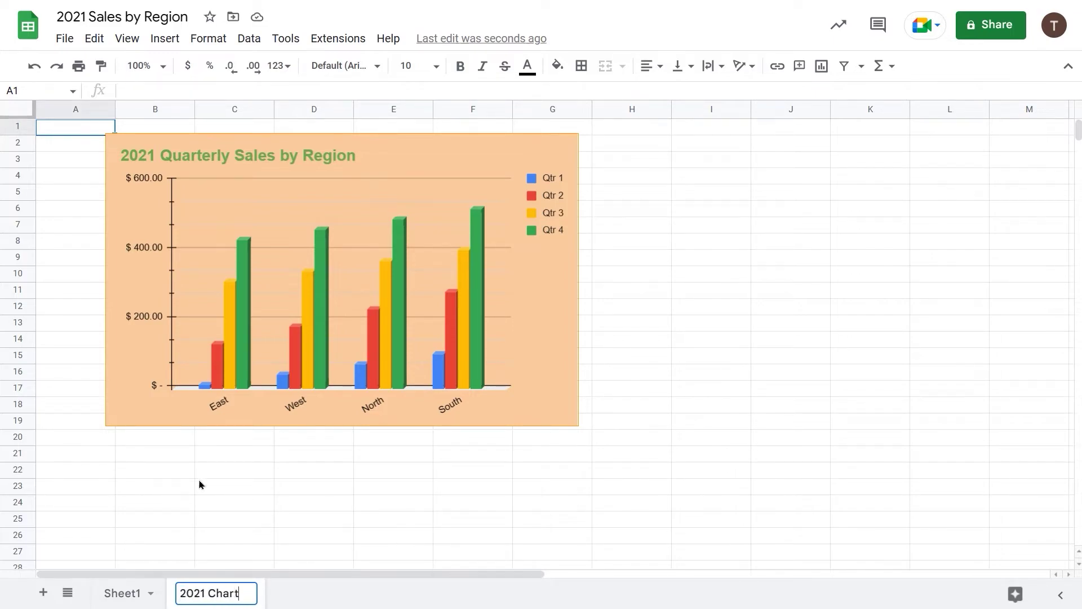
# Step: Rename Sheet1, which holds the regional sales figures, as 2021 Sales Data
pyautogui.click(124, 599)
pyautogui.doubleClick(124, 598)
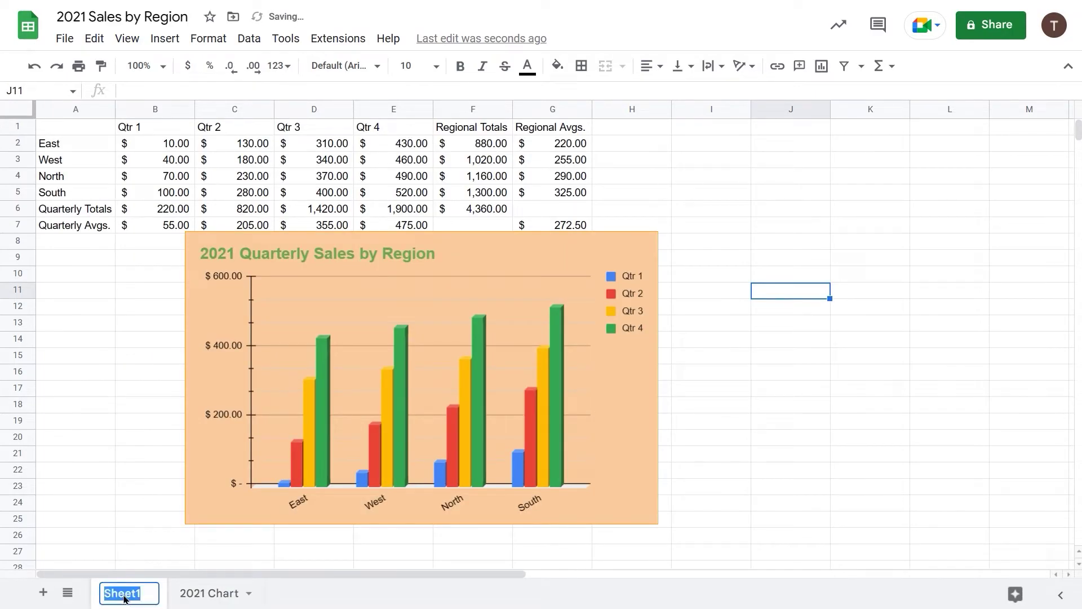
pyautogui.write('20')
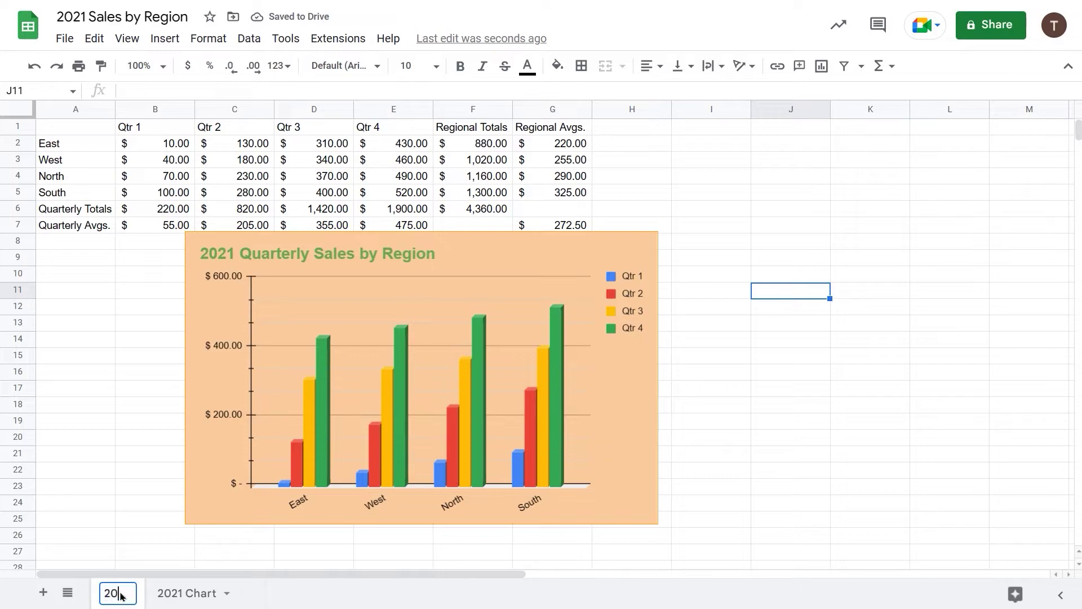
pyautogui.write('21 Sales Data')
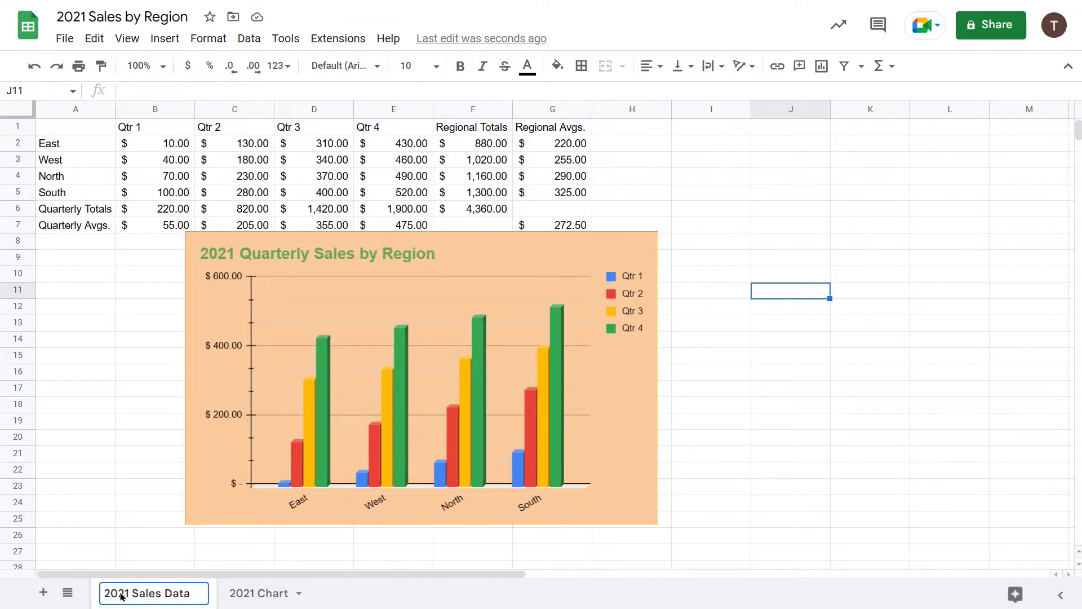
pyautogui.press('Return')
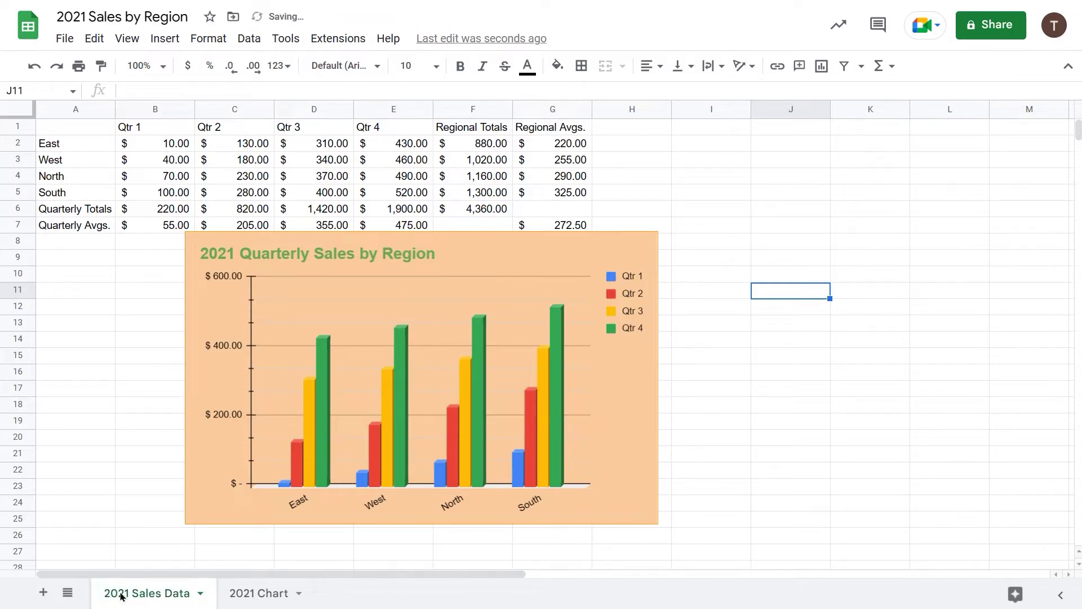
# Step: Delete the original chart from the 2021 Sales Data sheet
pyautogui.click(566, 249)
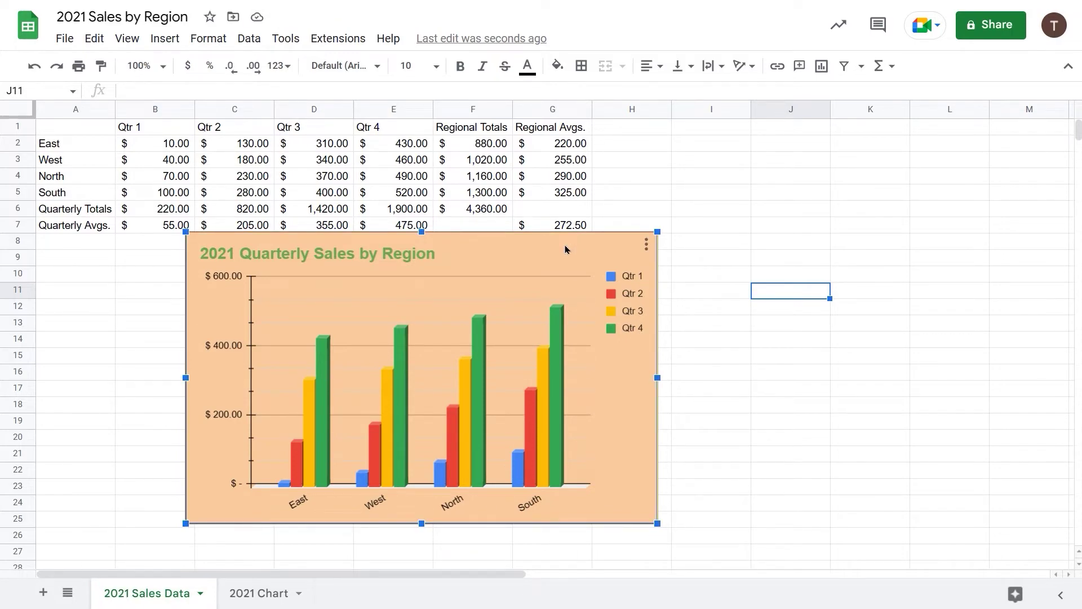
pyautogui.press('Delete')
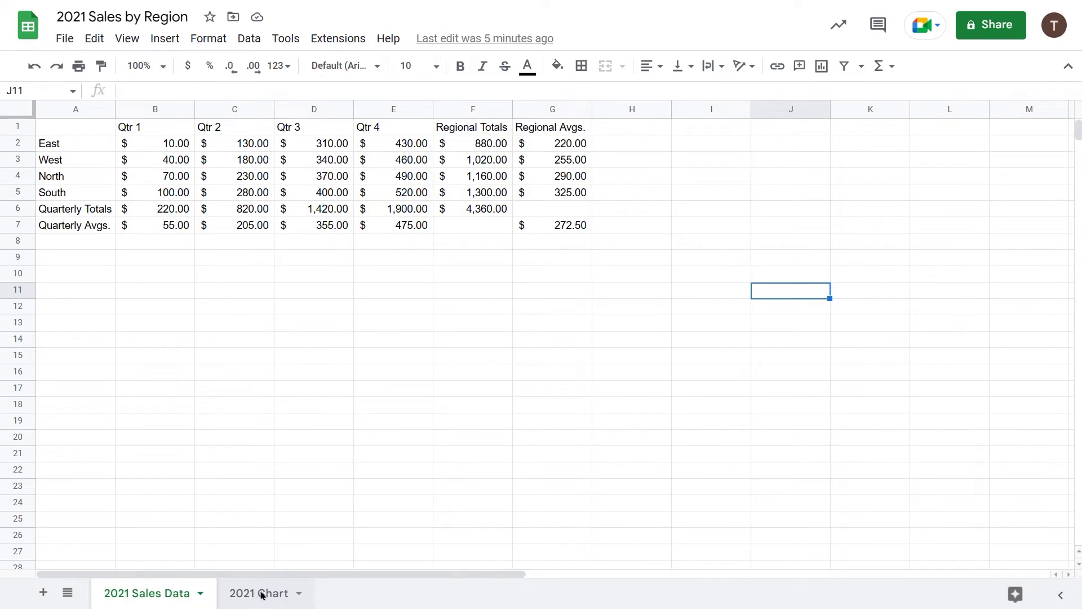
# Step: Switch to the 2021 Chart sheet, select its chart and open the chart's options
pyautogui.click(261, 595)
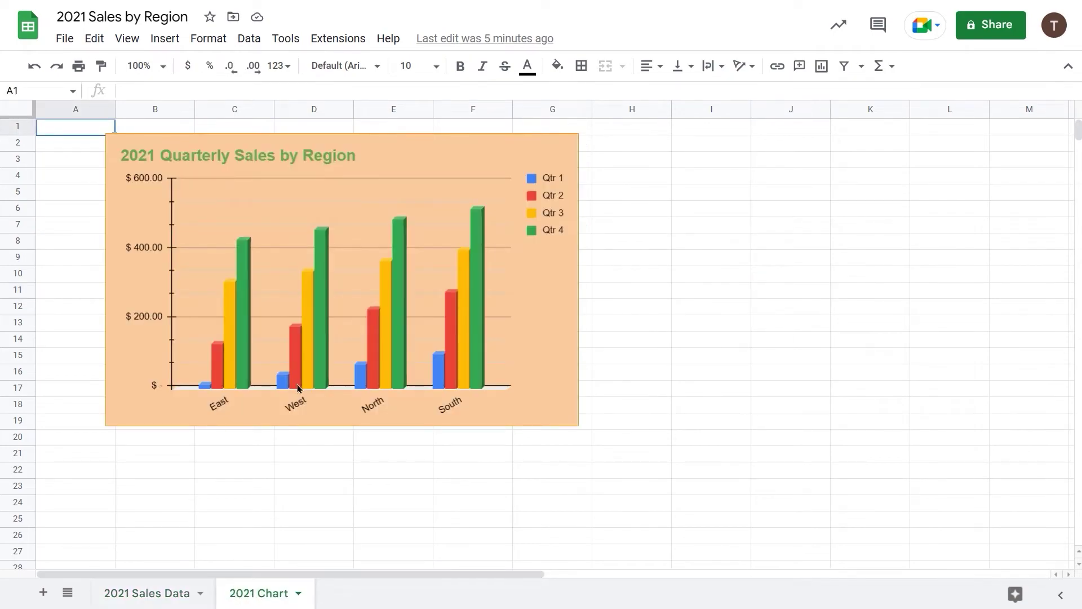
pyautogui.click(477, 161)
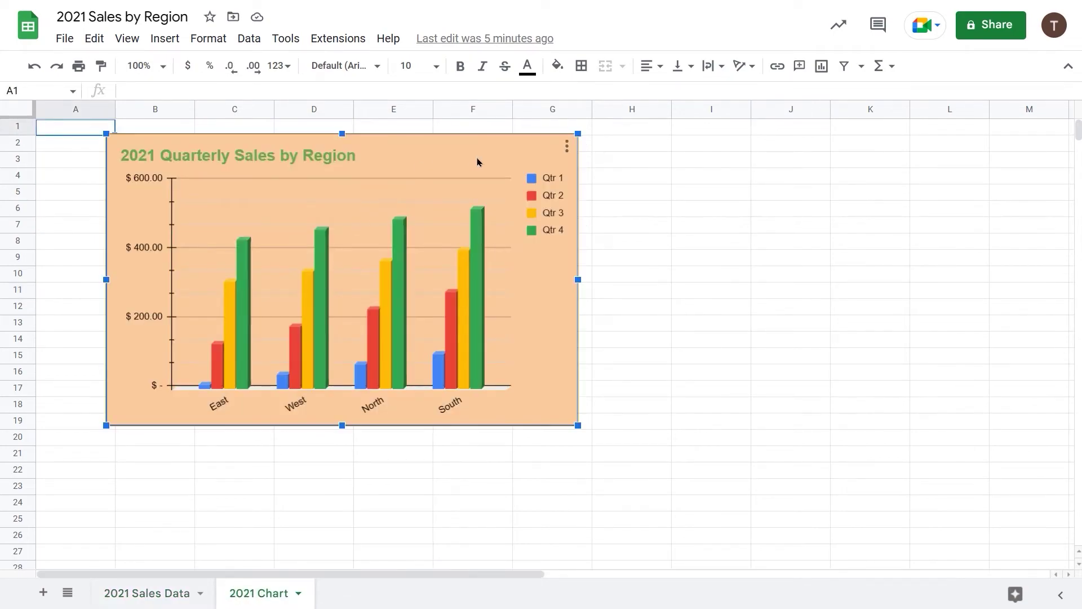
pyautogui.click(567, 150)
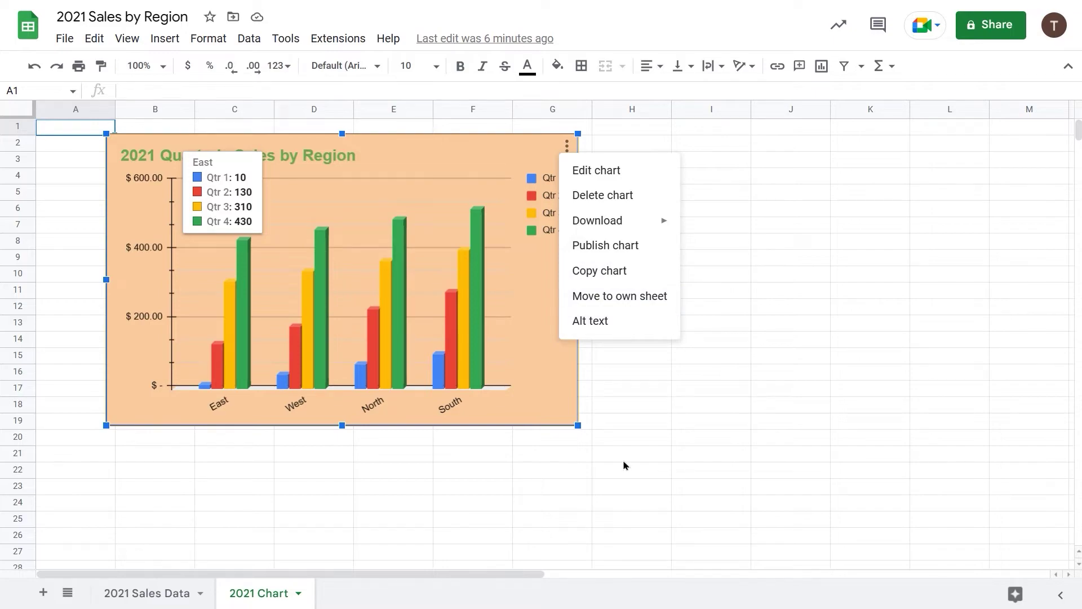
# Step: Create a pivot table on a new sheet from range A1:E5 of the 2021 Sales Data sheet
pyautogui.click(147, 593)
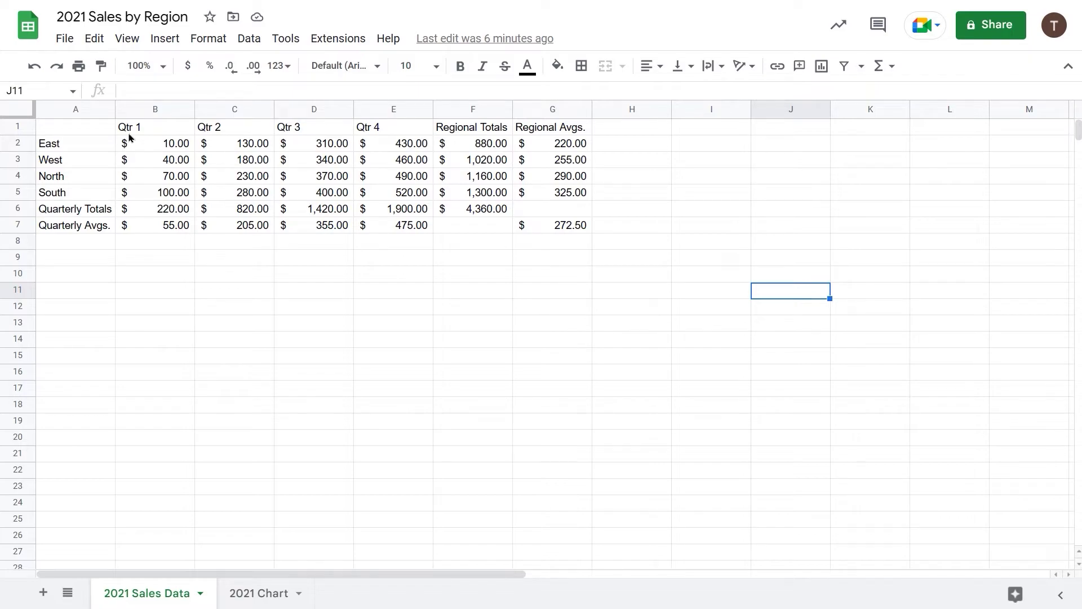
pyautogui.moveTo(81, 130); pyautogui.dragTo(418, 200)
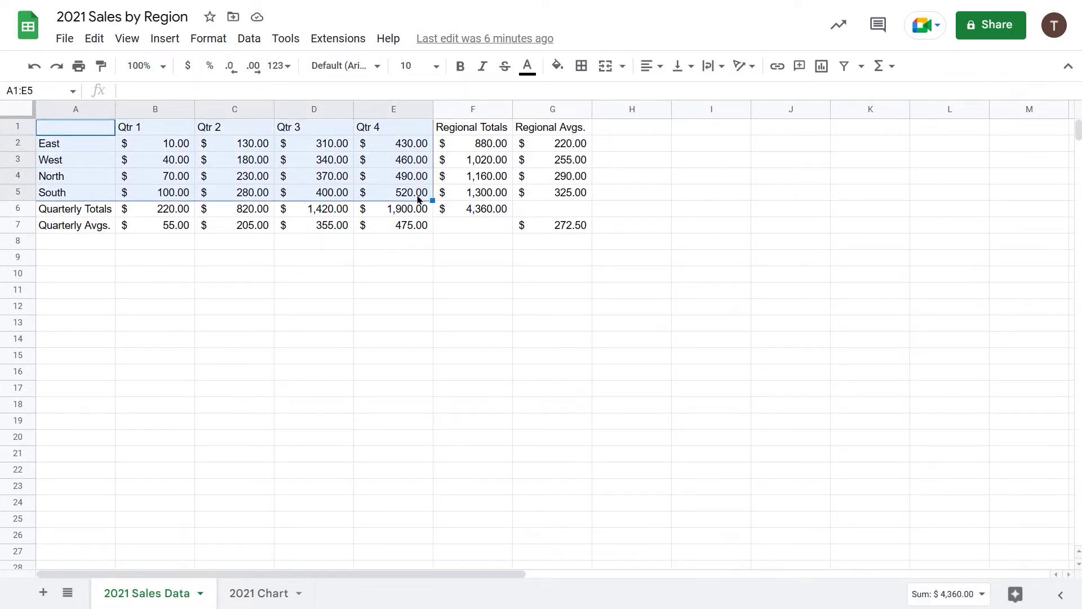
pyautogui.click(164, 48)
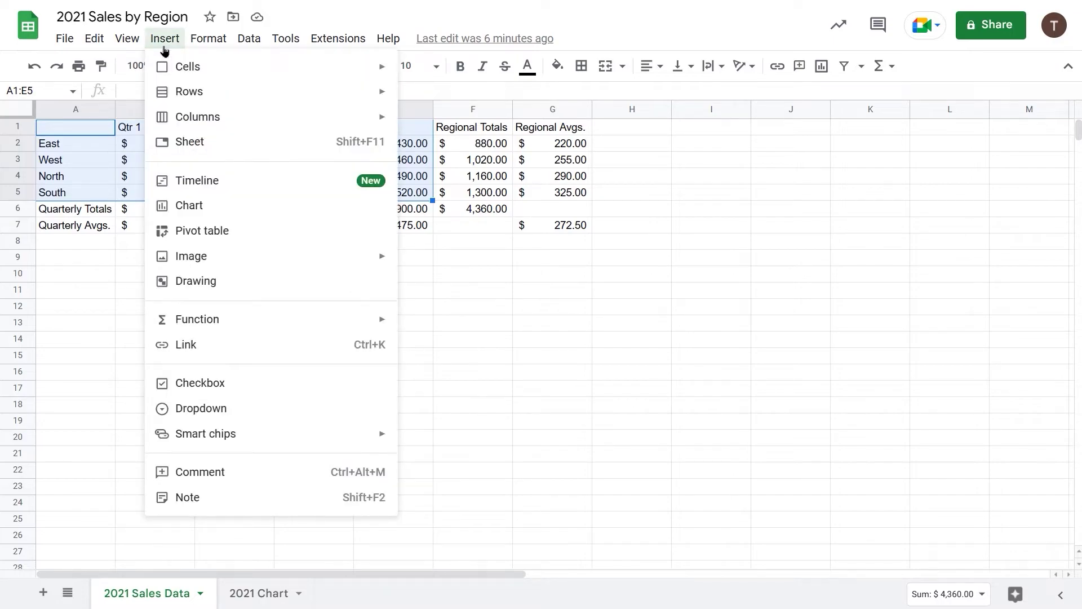
pyautogui.click(218, 235)
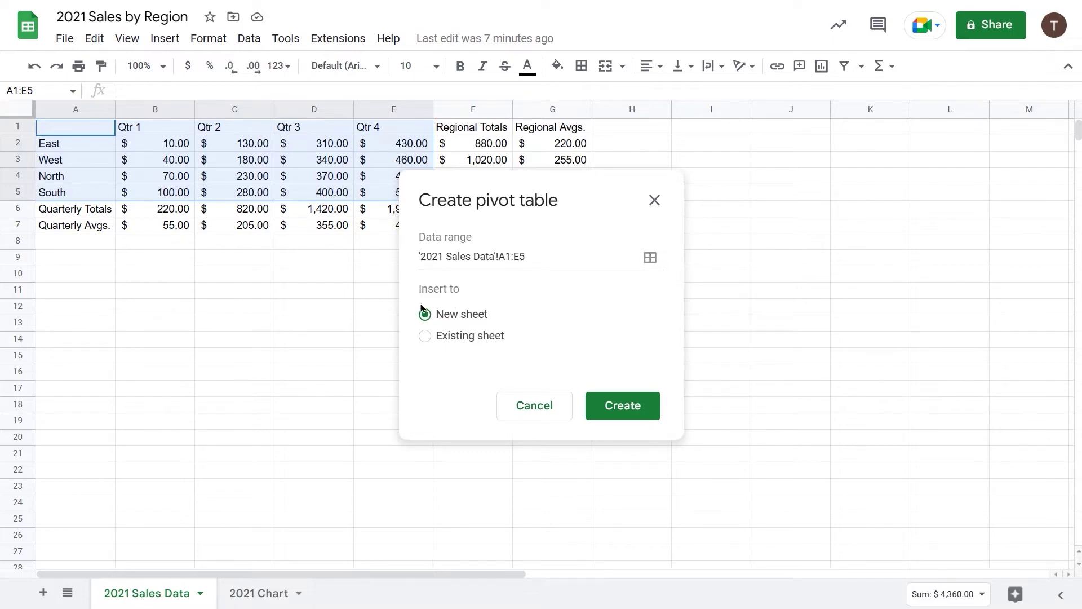
pyautogui.click(622, 407)
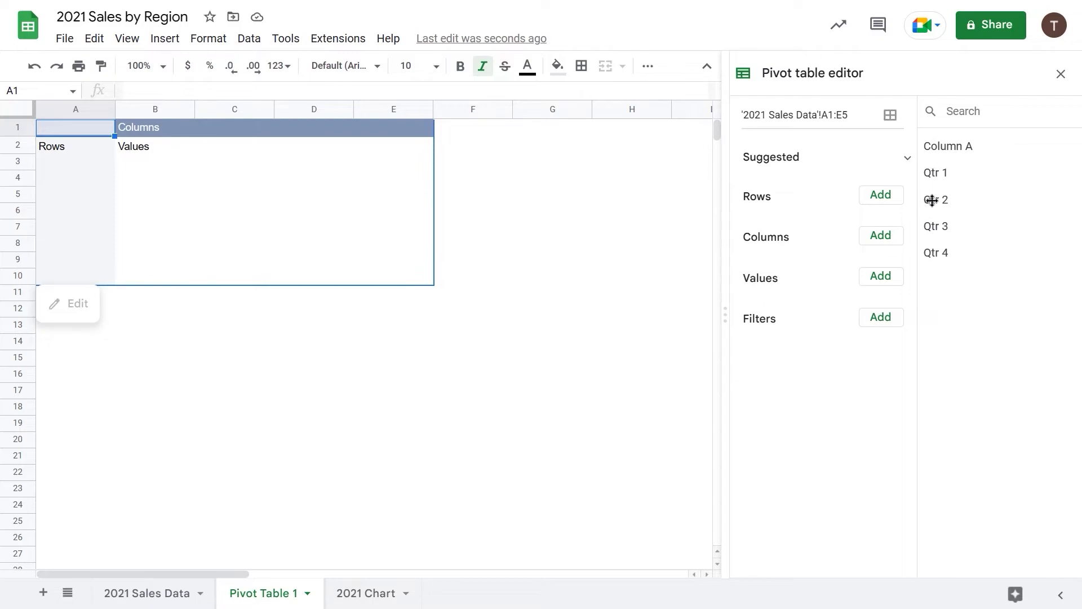
# Step: Add Column A to the pivot table as its row field
pyautogui.click(882, 195)
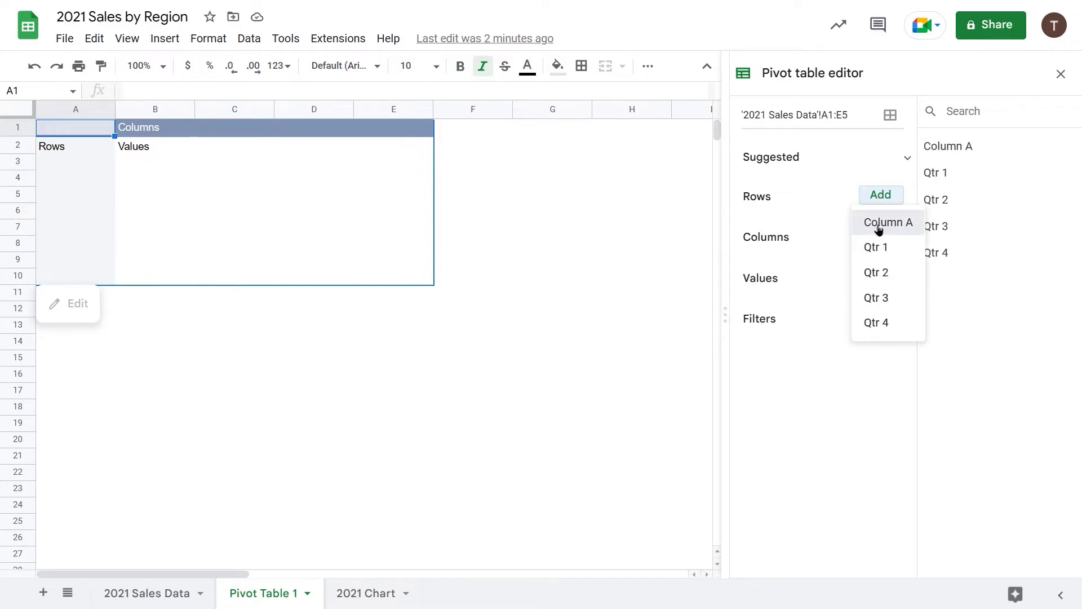
pyautogui.click(879, 226)
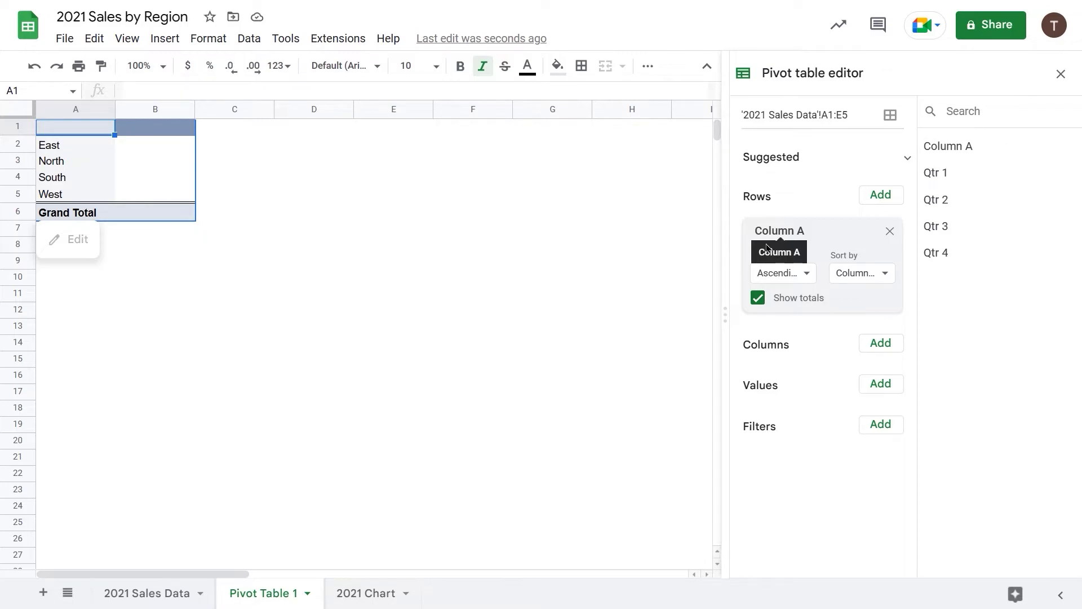
# Step: Examine the order and sort-by choices of the Column A row field, and close and reopen the pivot table editor
pyautogui.click(807, 276)
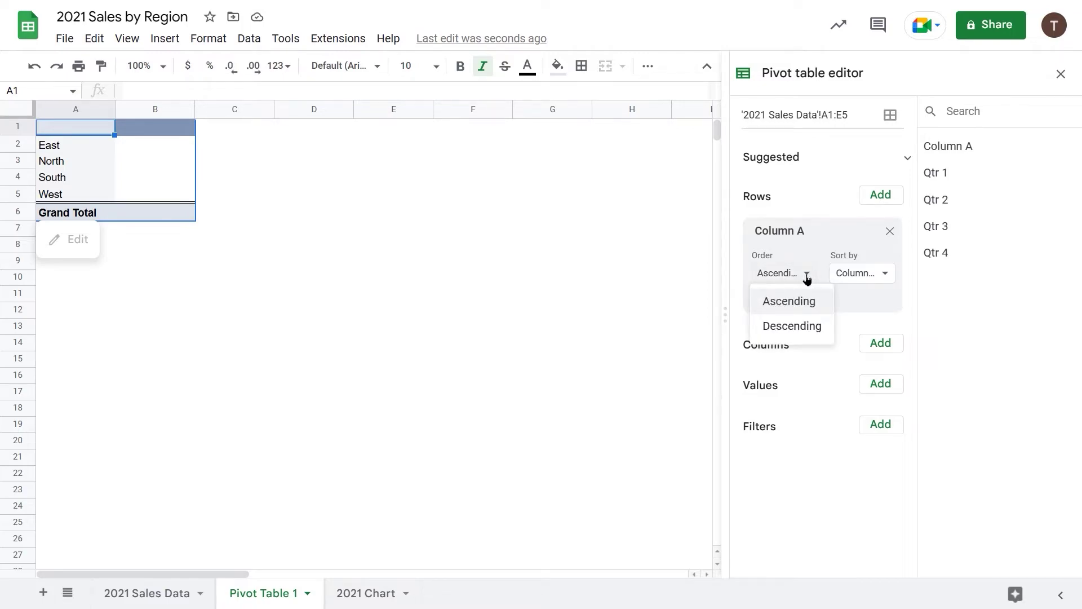
pyautogui.click(807, 277)
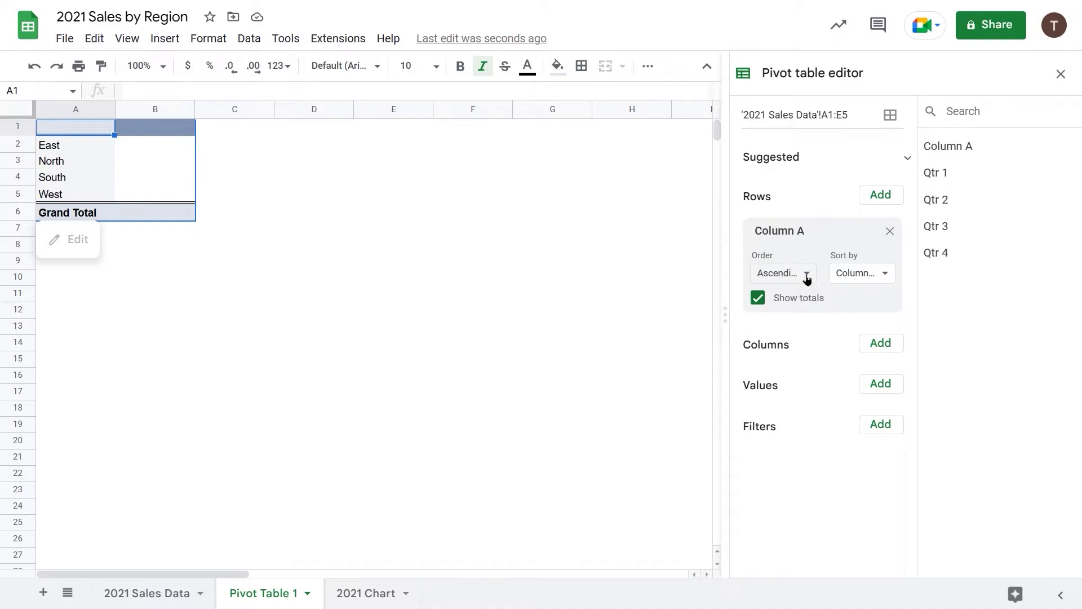
pyautogui.click(885, 274)
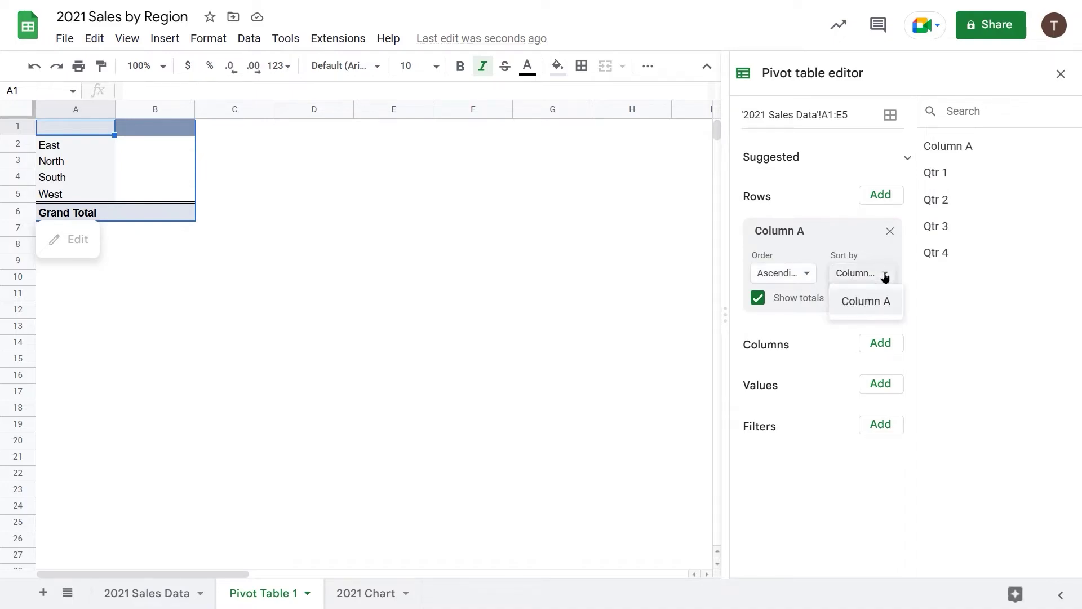
pyautogui.click(885, 275)
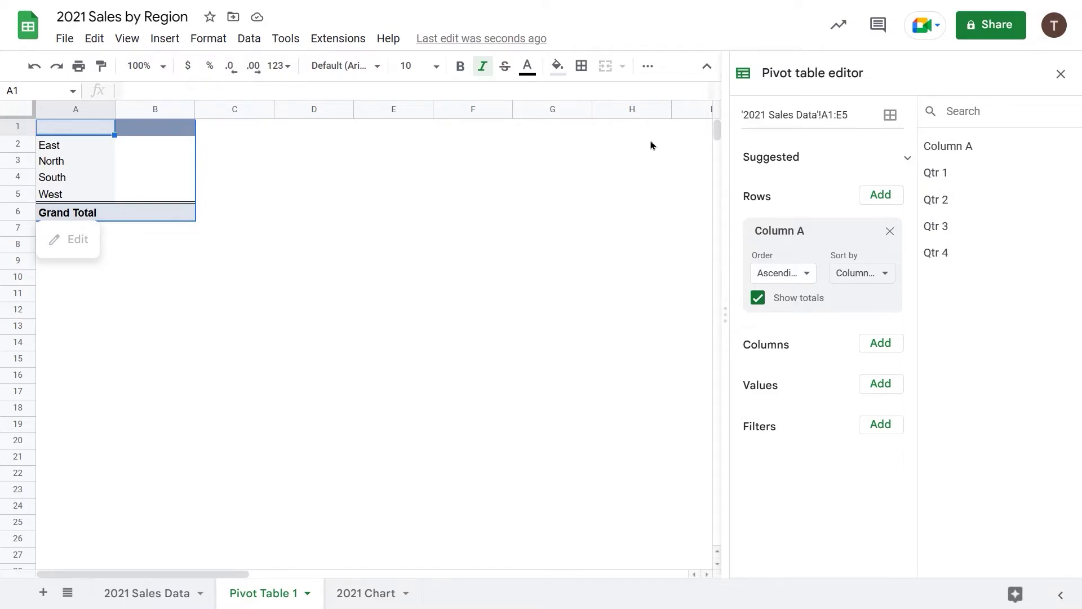
pyautogui.click(1060, 75)
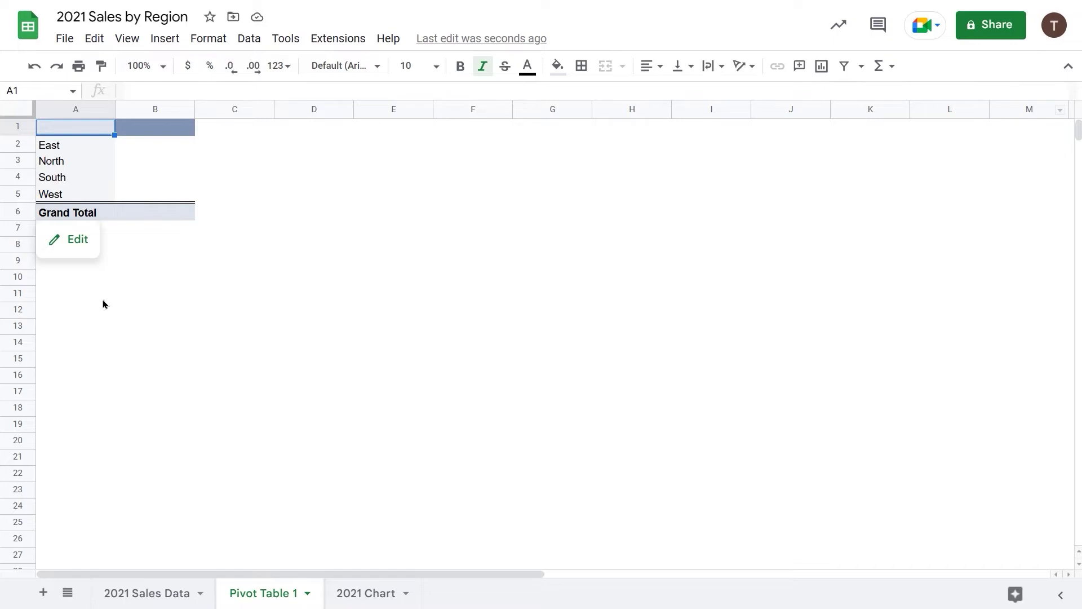
pyautogui.click(67, 242)
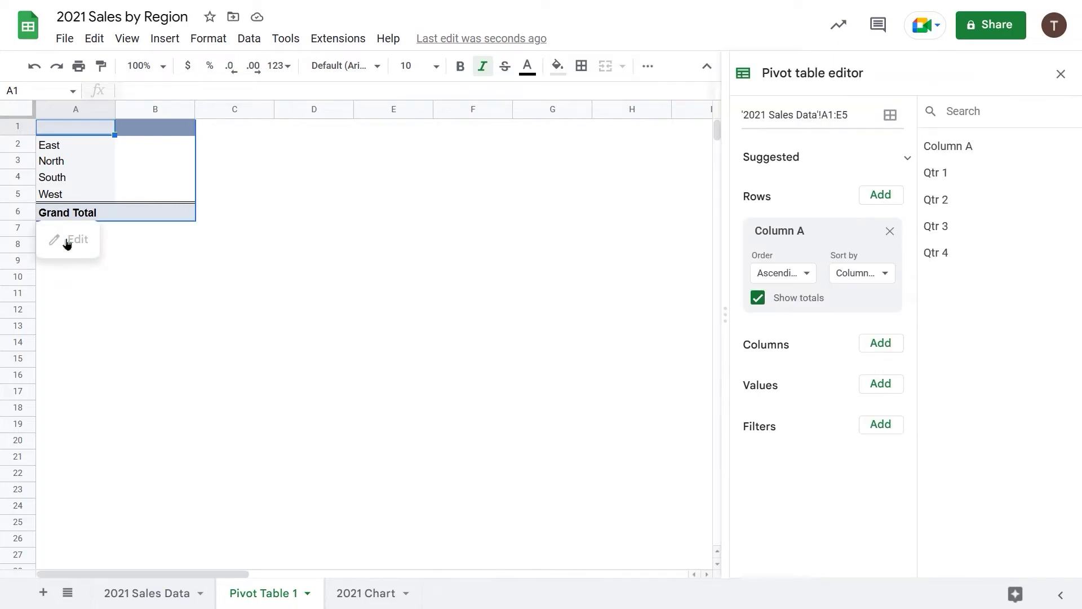
# Step: Add Qtr 1, Qtr 2 and Qtr 3 to the pivot table as values summarized by SUM
pyautogui.click(884, 388)
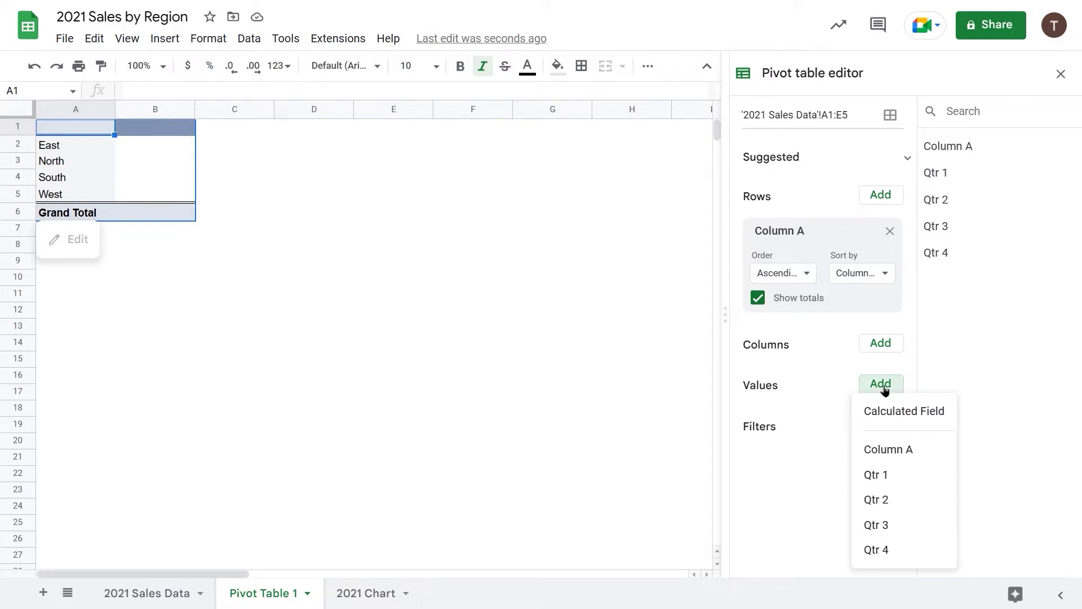
pyautogui.click(894, 475)
pyautogui.click(889, 463)
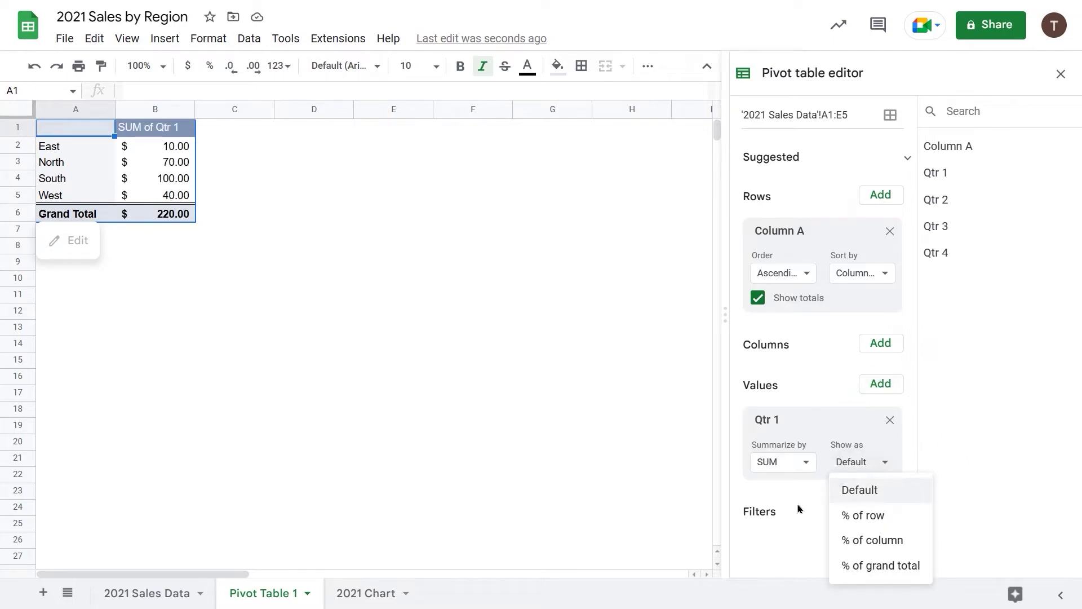
pyautogui.click(880, 384)
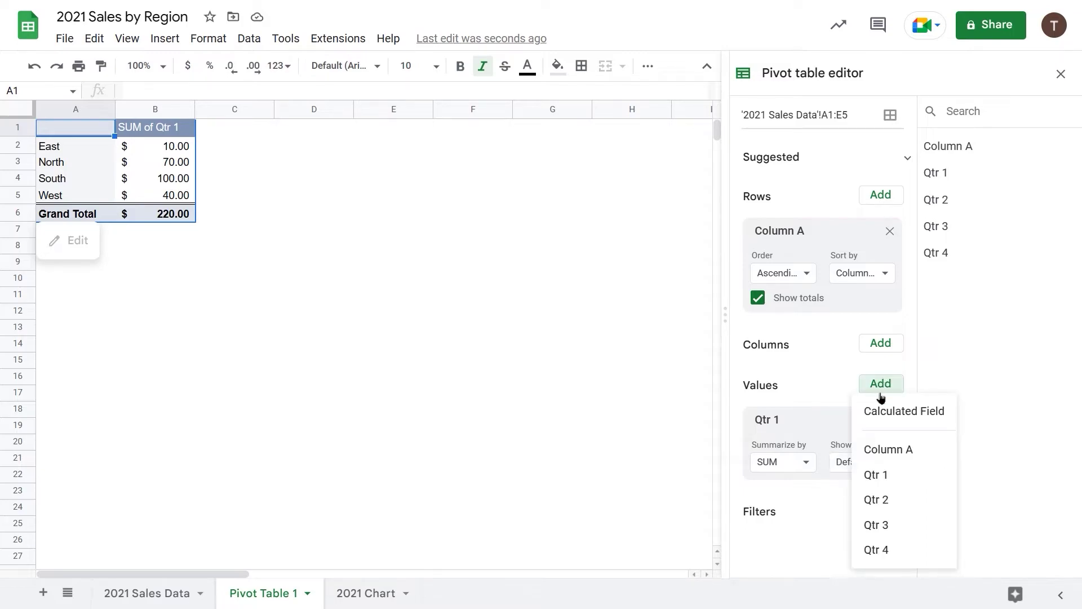
pyautogui.click(880, 497)
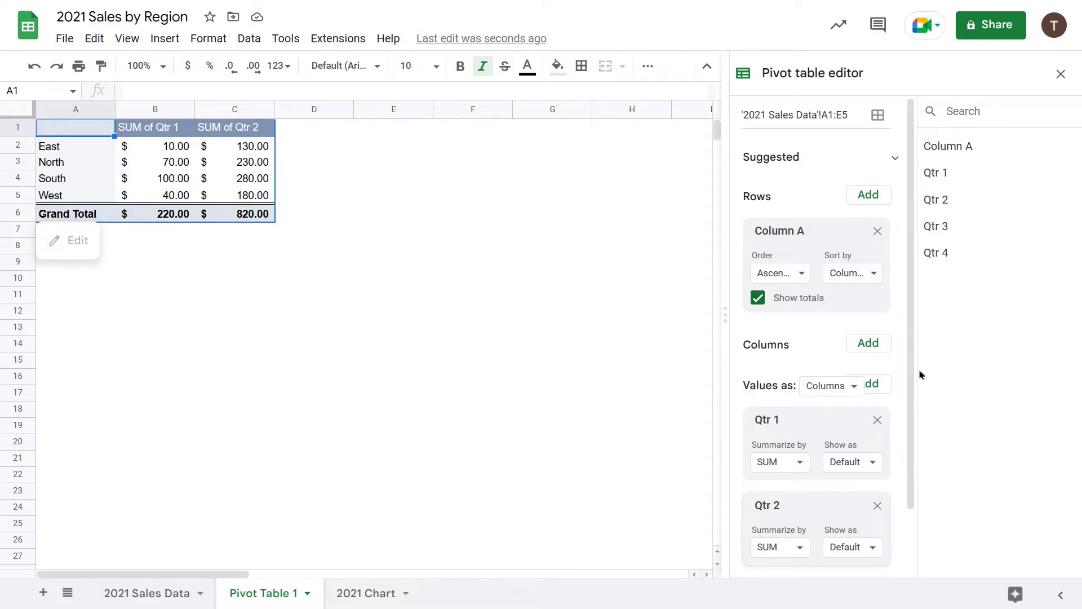
pyautogui.click(877, 389)
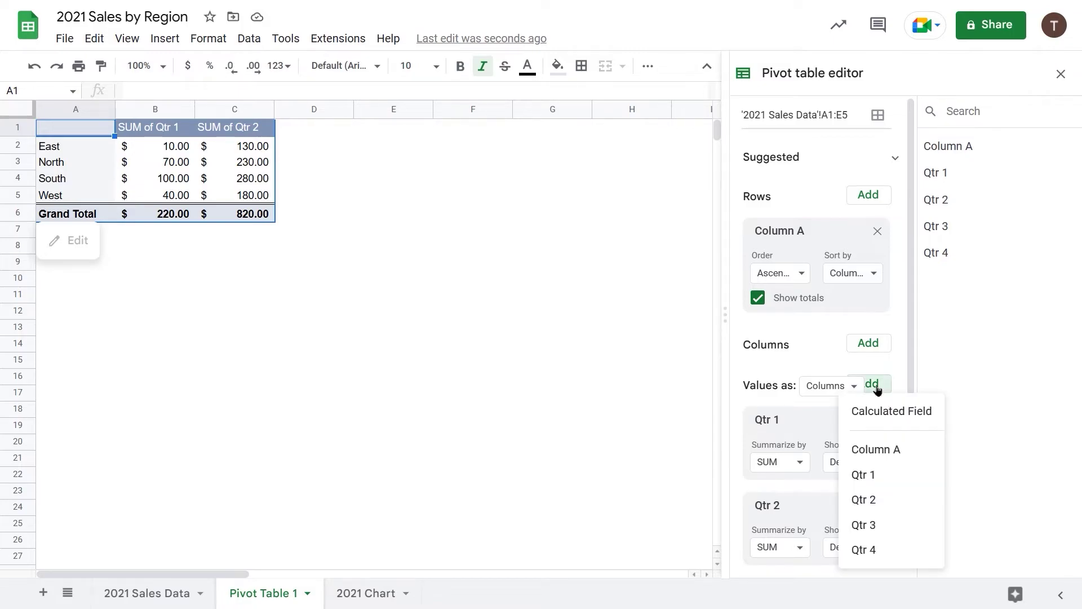
pyautogui.click(875, 525)
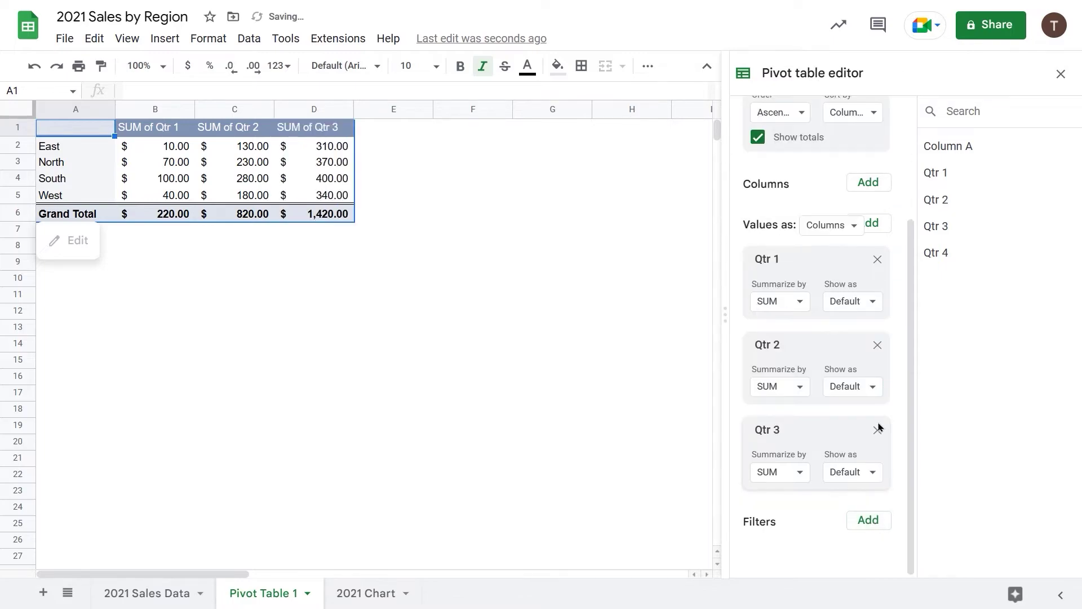
# Step: Add Qtr 4 to the pivot table as a value summarized by SUM
pyautogui.click(871, 224)
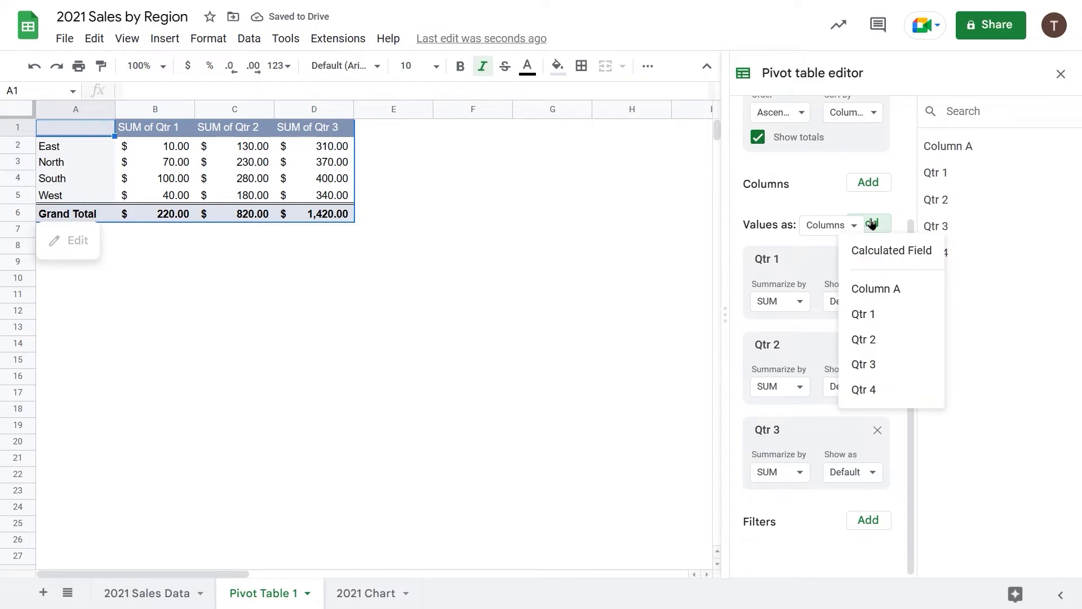
pyautogui.click(877, 391)
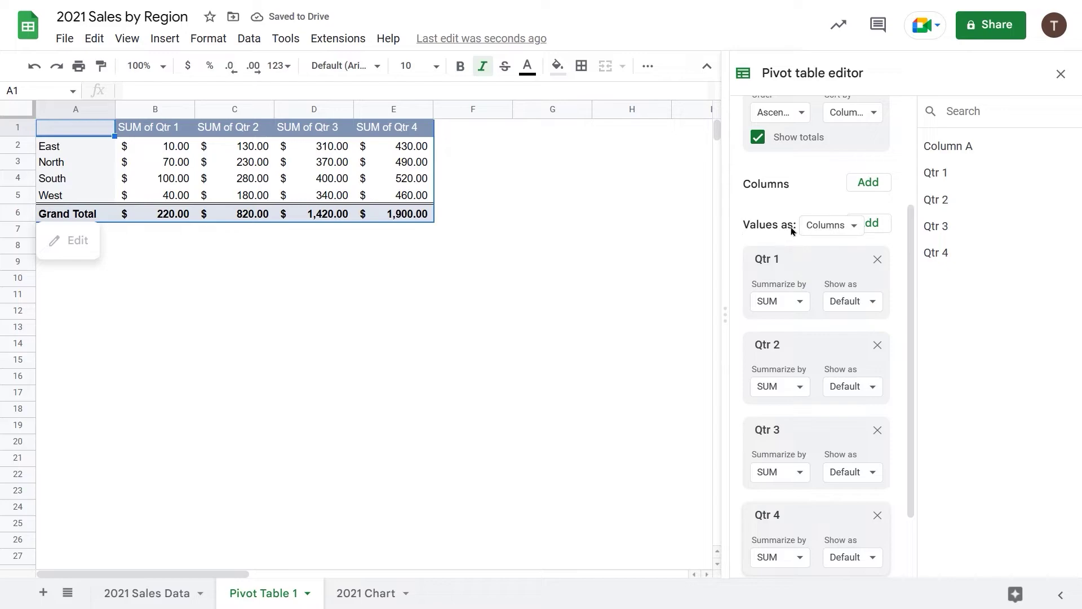
# Step: Examine the column and row layout choices for the pivot table values and the Show as choices for Qtr 1
pyautogui.click(856, 231)
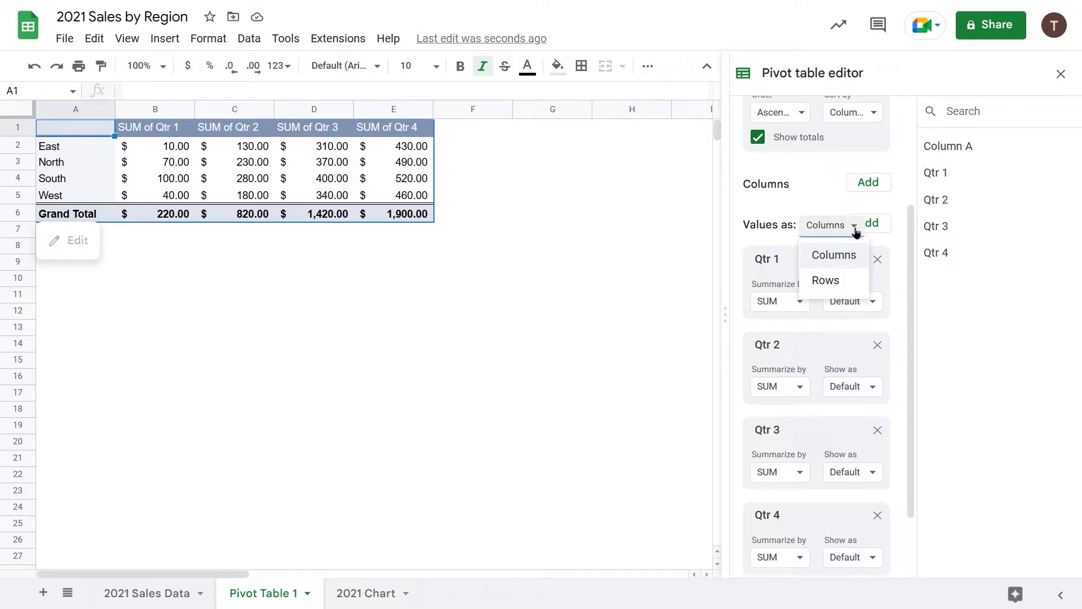
pyautogui.click(856, 231)
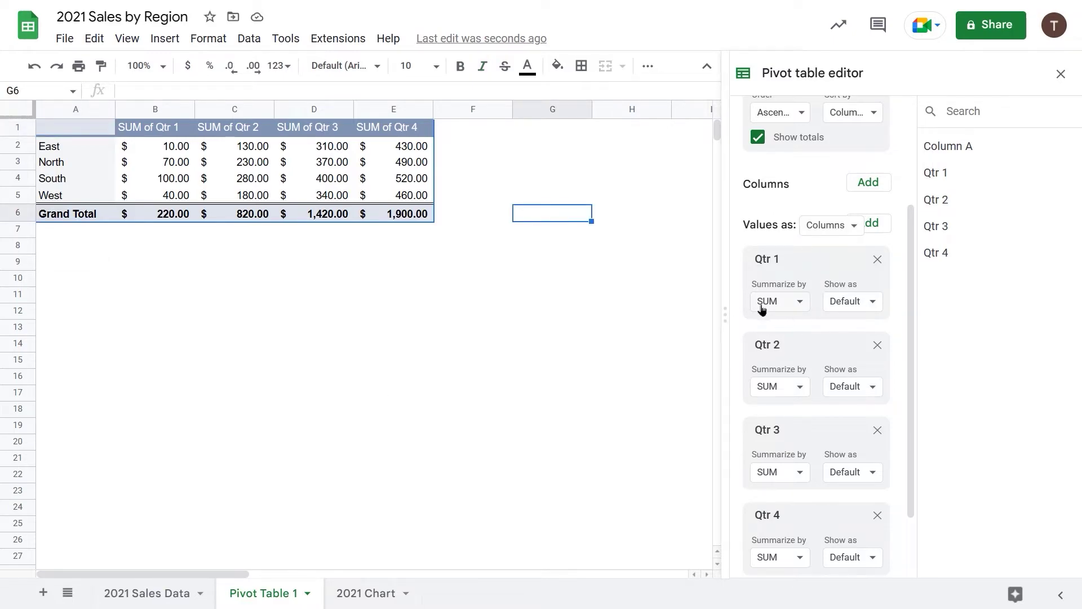
pyautogui.click(875, 302)
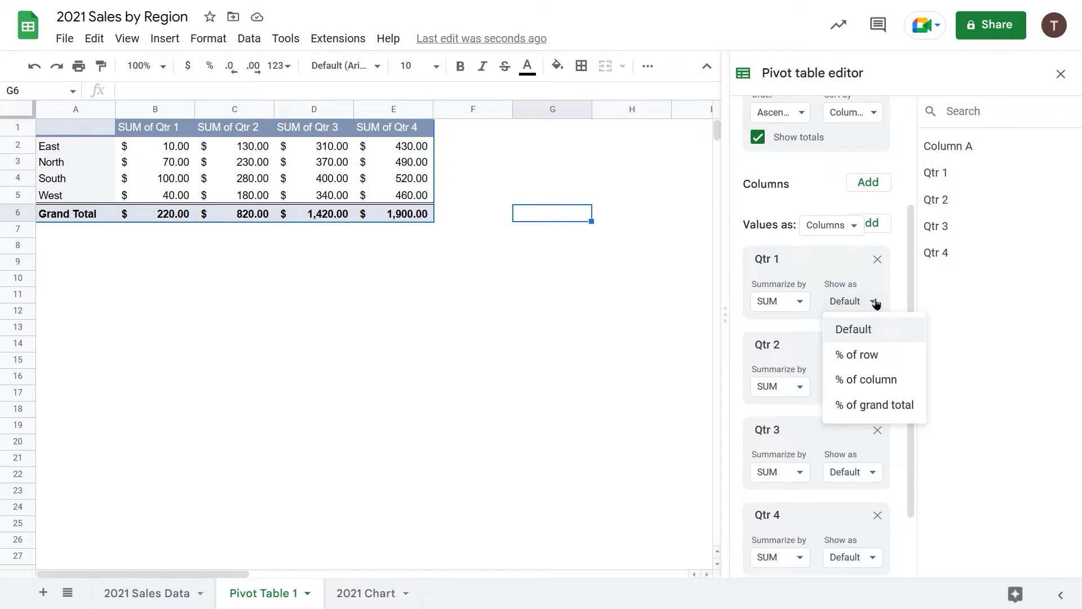
pyautogui.click(875, 302)
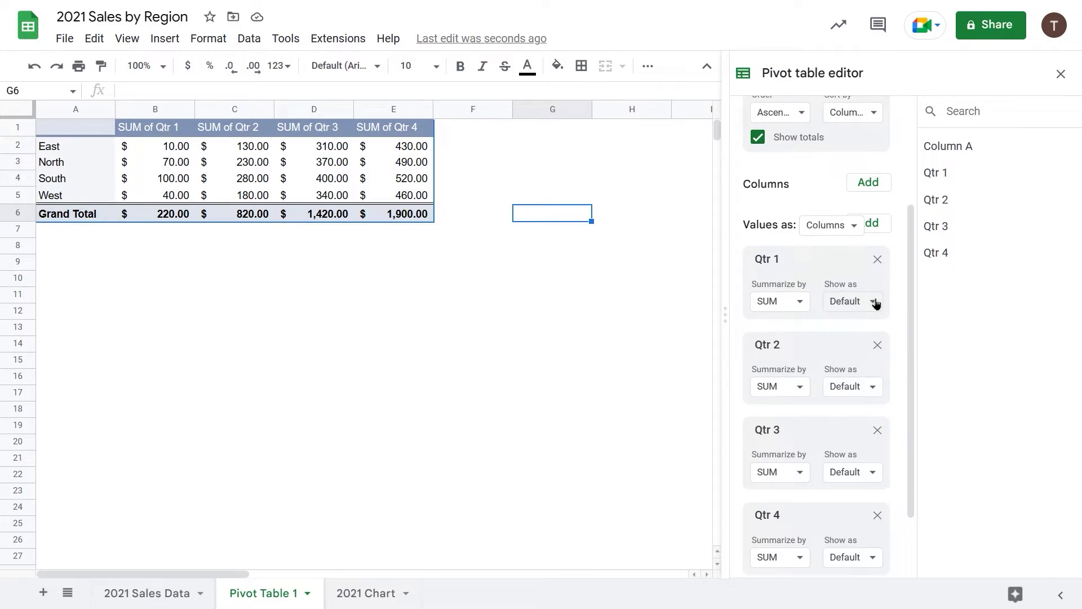
# Step: Rename the pivot table's value headers to Qtr 1, Qtr 2, Qtr 3 and Qtr 4, and close the pivot table editor
pyautogui.moveTo(122, 132)
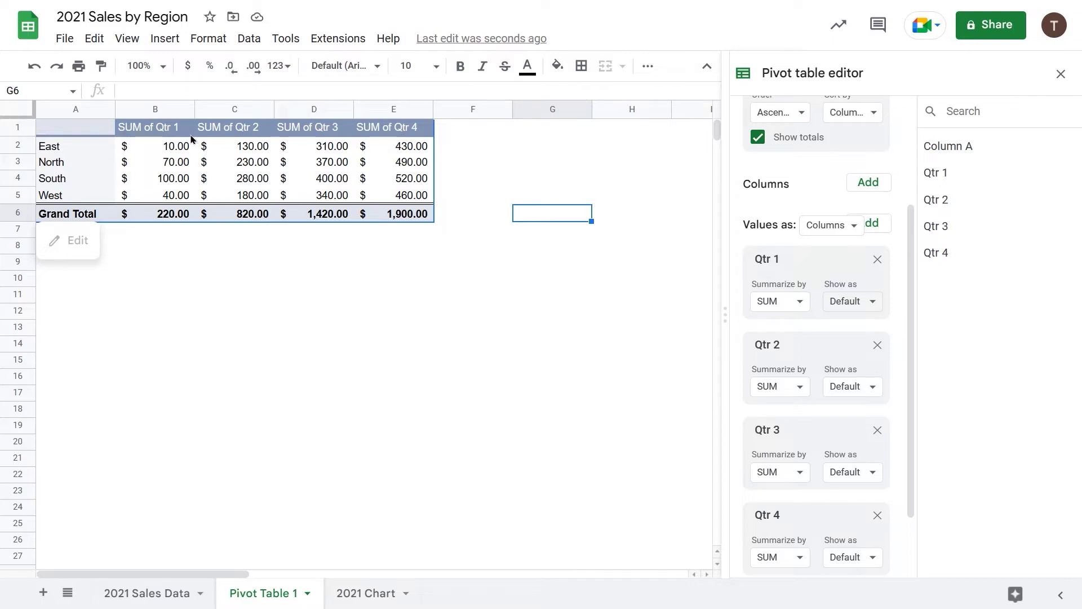
pyautogui.click(160, 130)
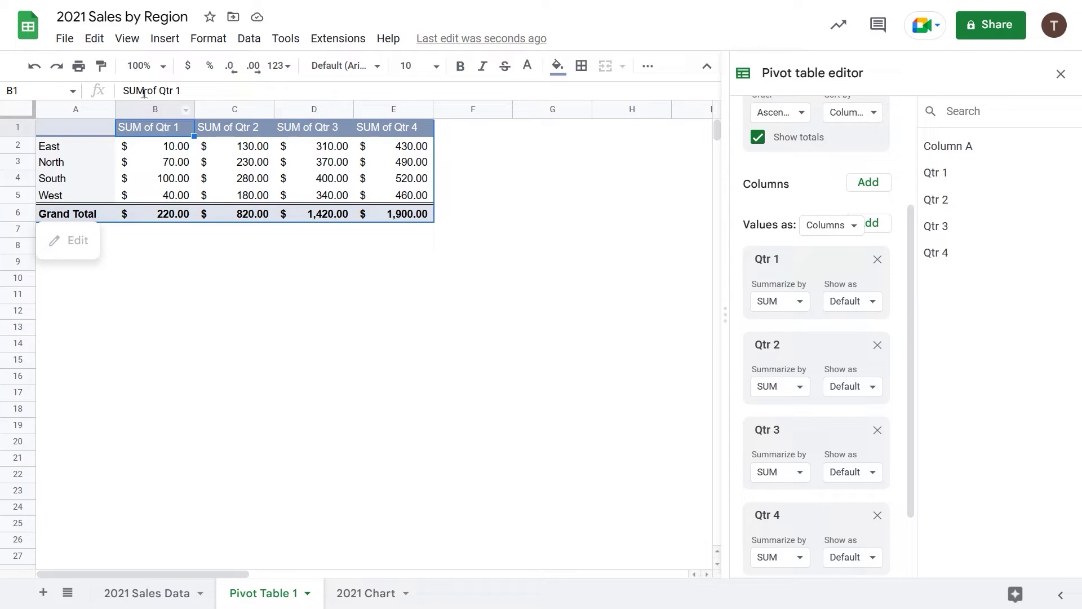
pyautogui.moveTo(159, 90); pyautogui.dragTo(96, 90)
pyautogui.press('BackSpace')
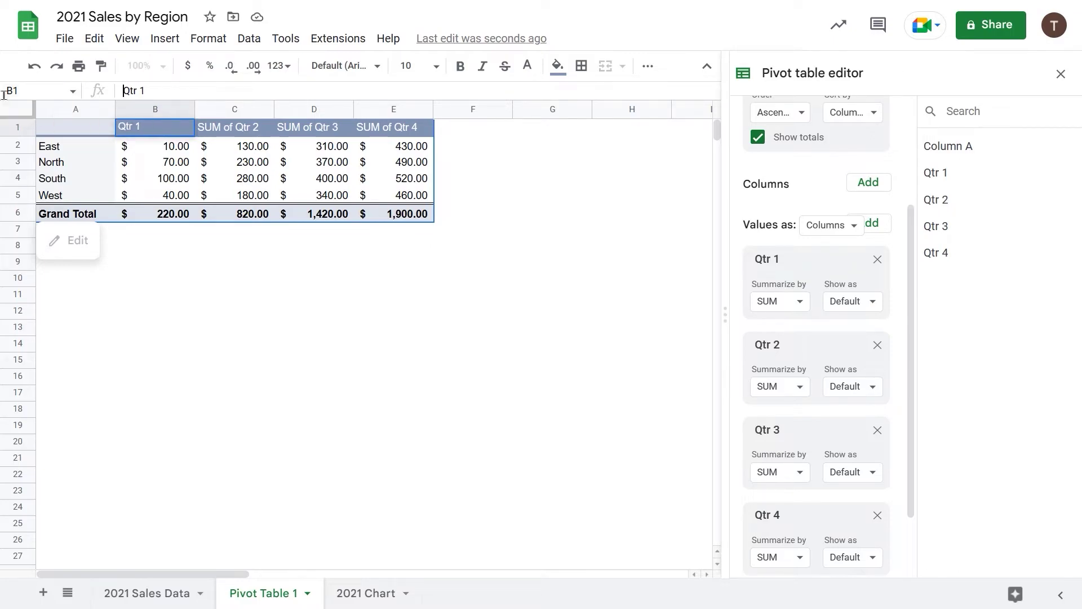
pyautogui.click(165, 286)
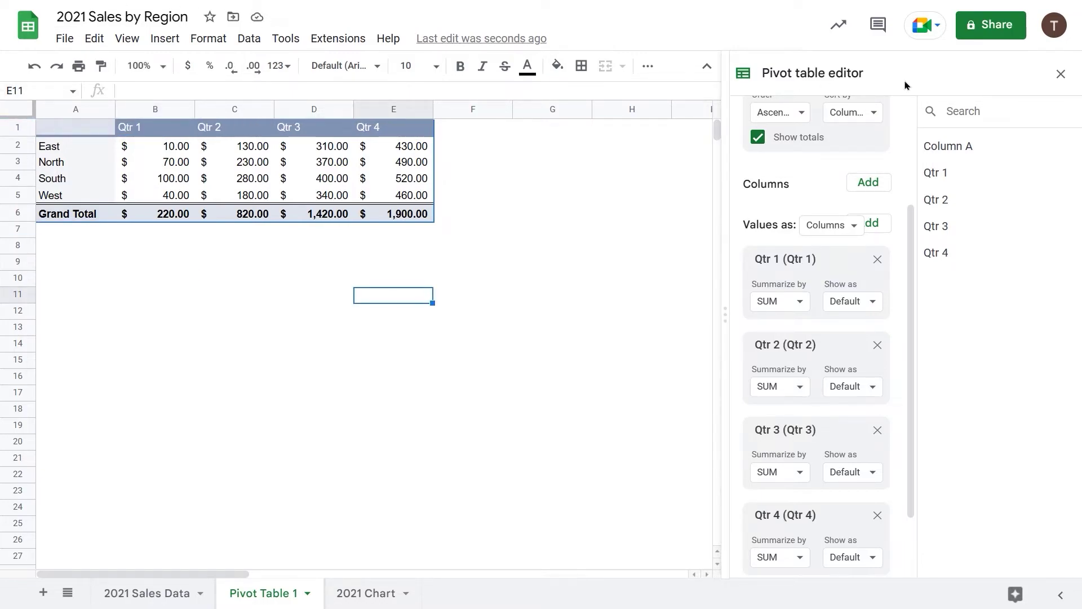
pyautogui.click(1061, 76)
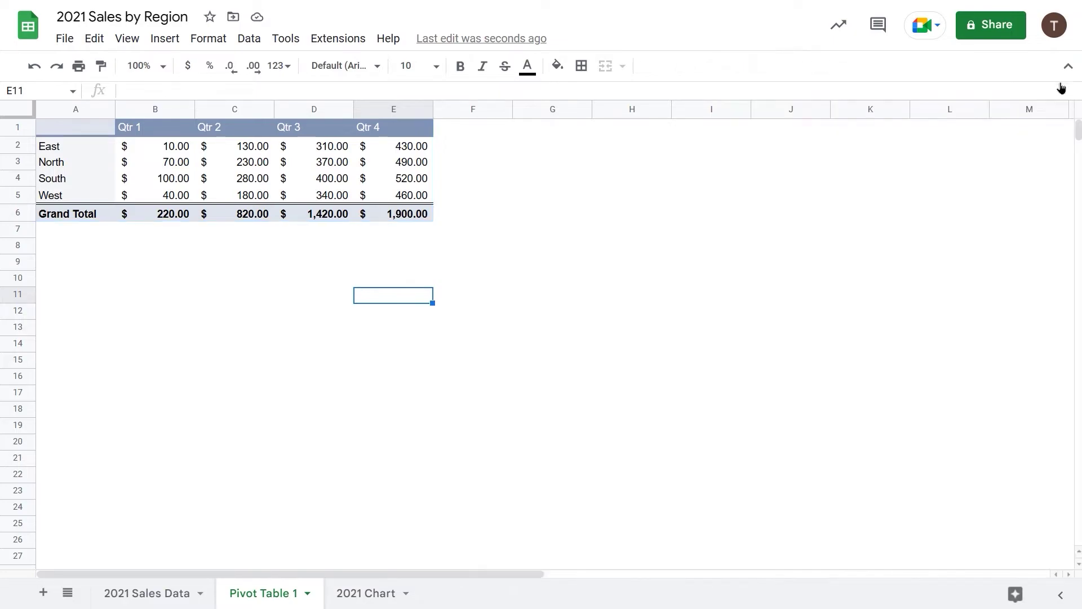
# Step: Reopen the pivot table editor from the Grand Total cell, review its value and filter settings, and close it again
pyautogui.moveTo(42, 207)
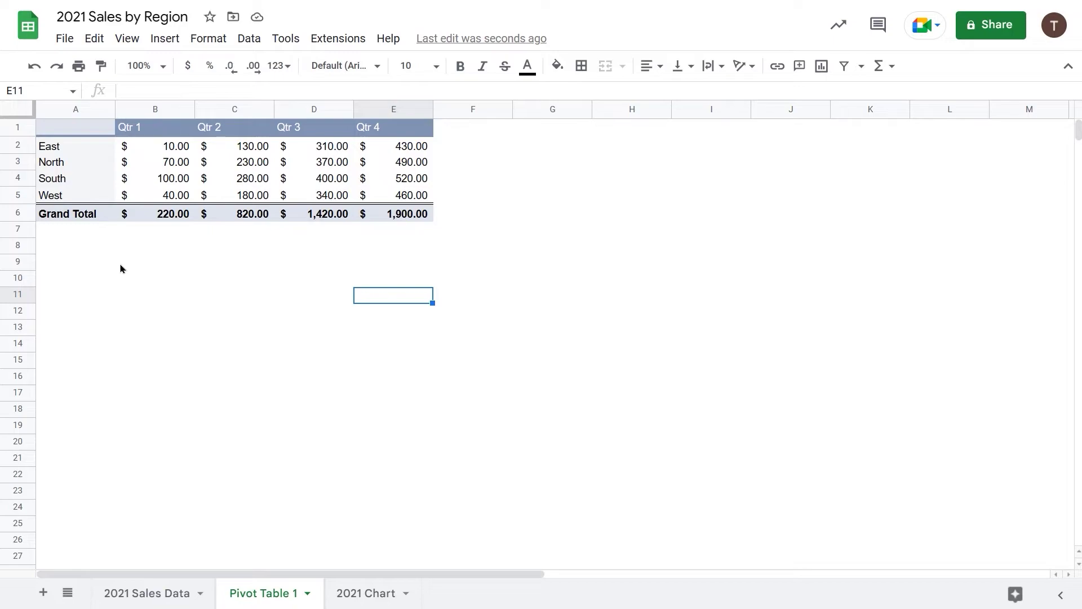
pyautogui.click(79, 235)
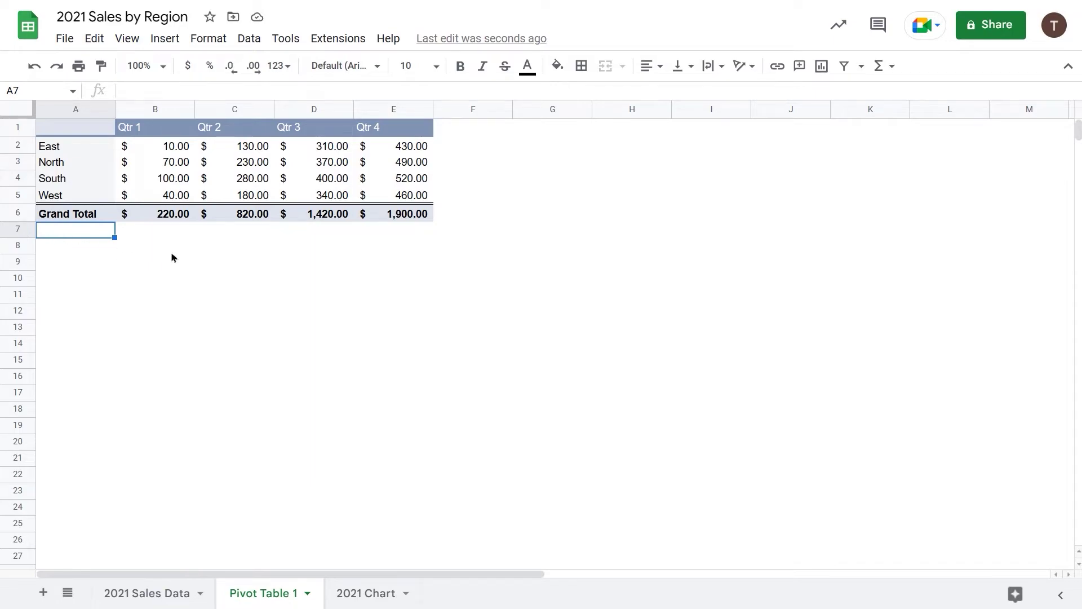
pyautogui.click(66, 215)
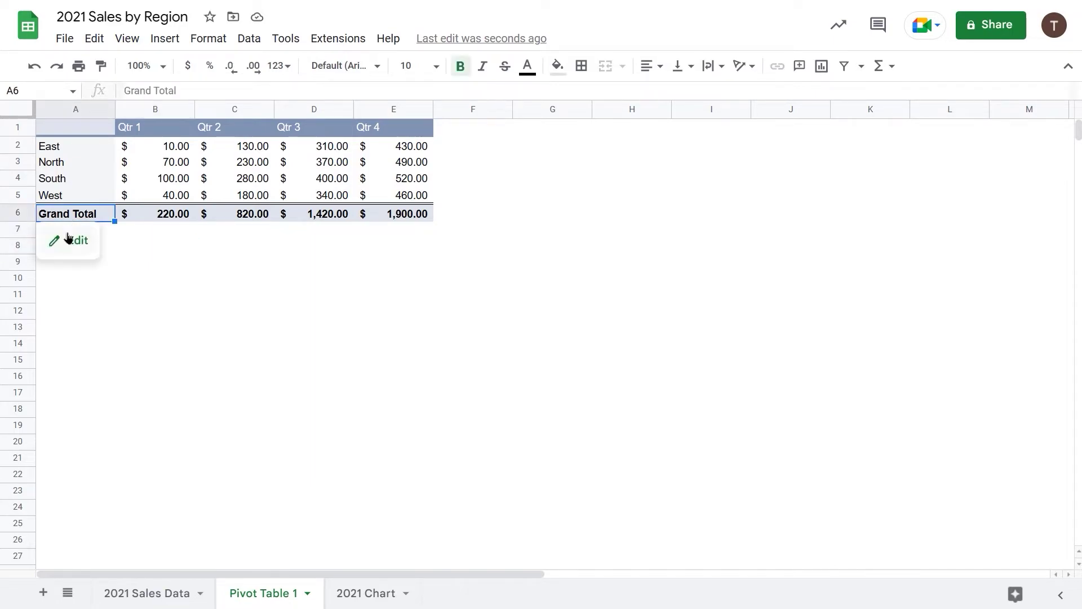
pyautogui.click(68, 240)
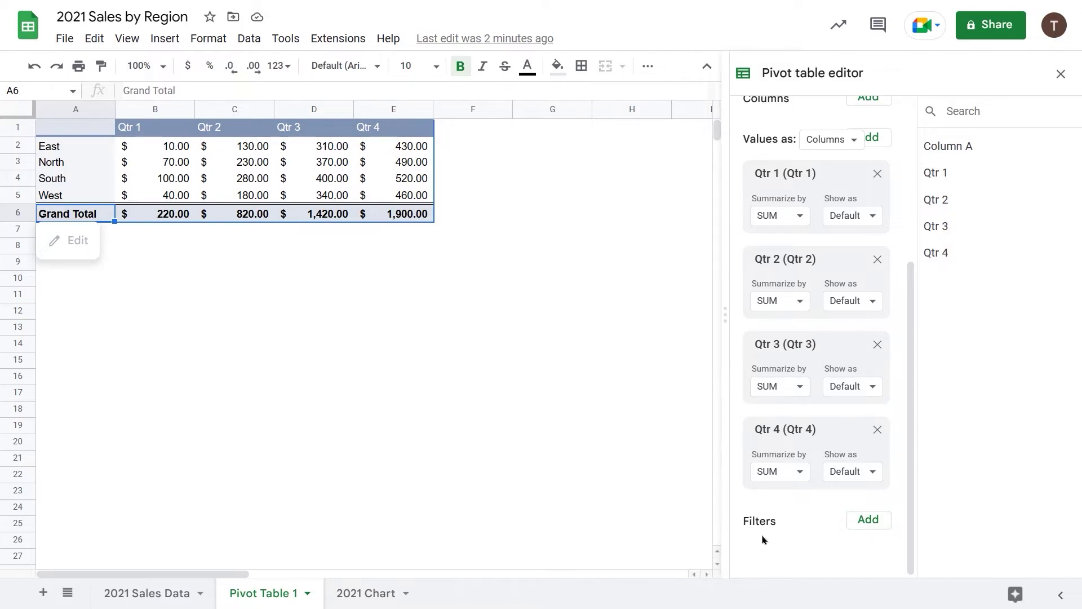
pyautogui.click(1057, 74)
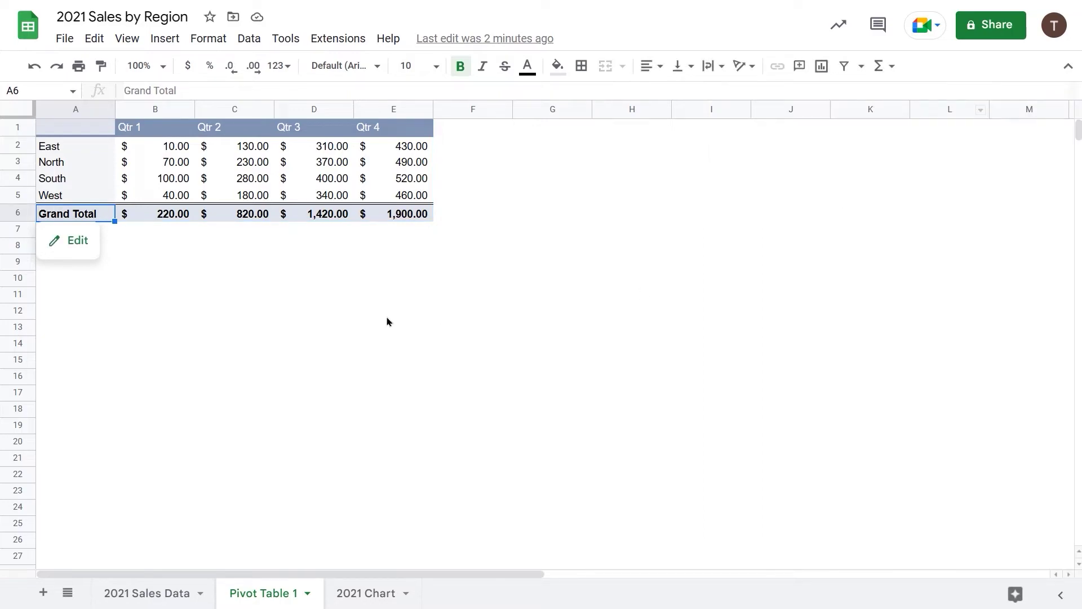
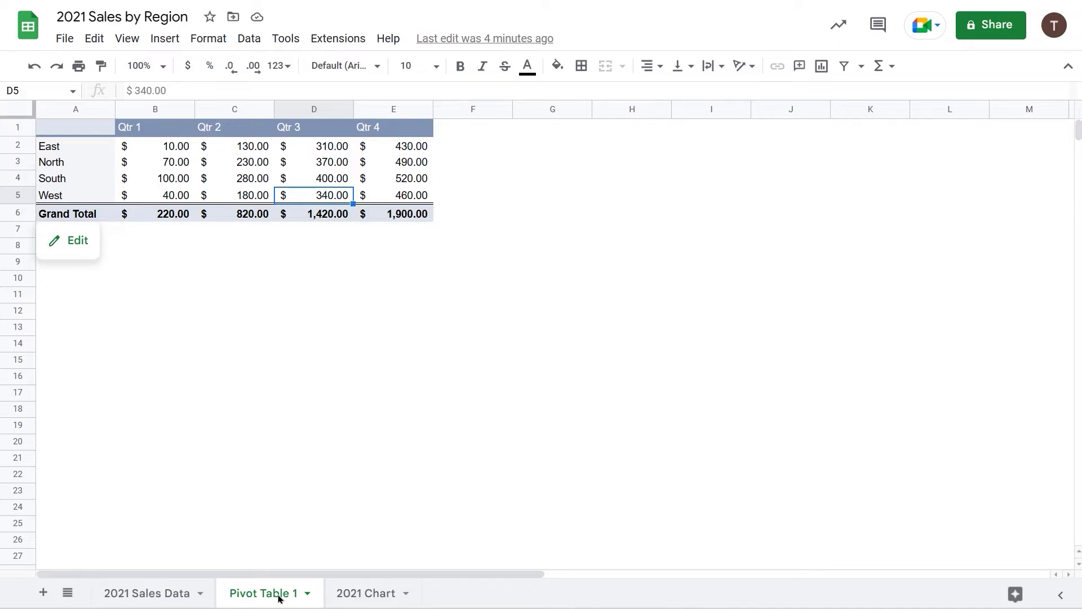
# Step: Rename the Pivot Table 1 sheet, starting the new name with "2021 Sales Pi"
pyautogui.doubleClick(278, 598)
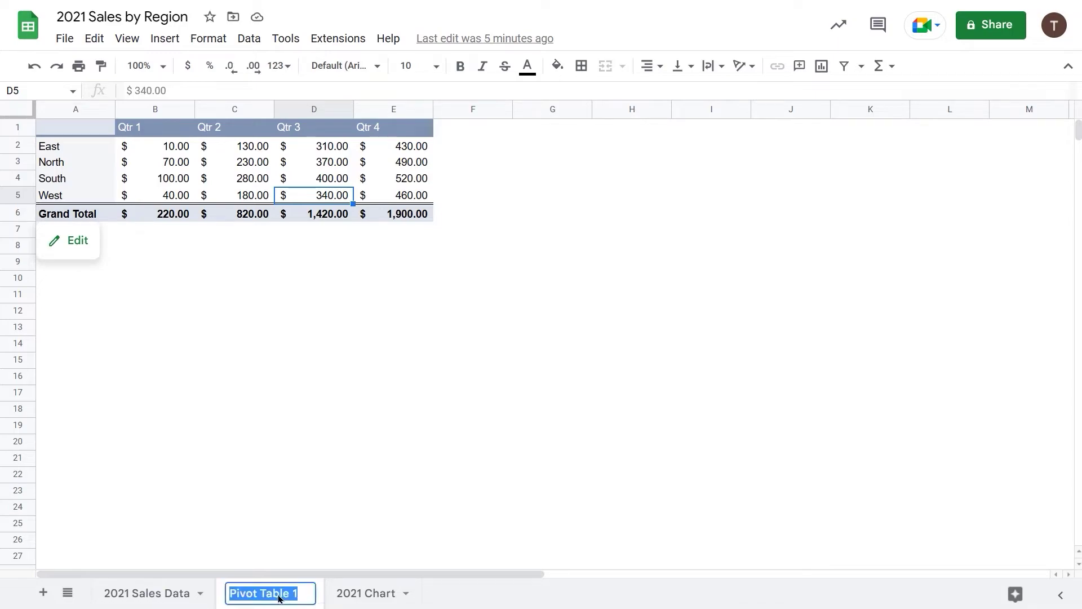
pyautogui.write('2021 ')
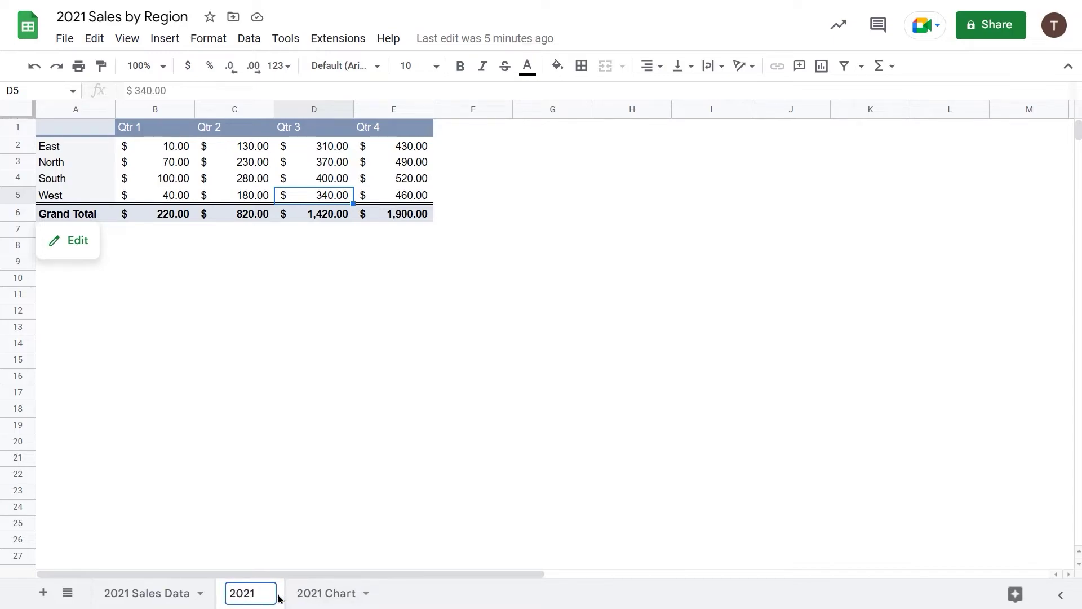
pyautogui.write('Sales Pi')
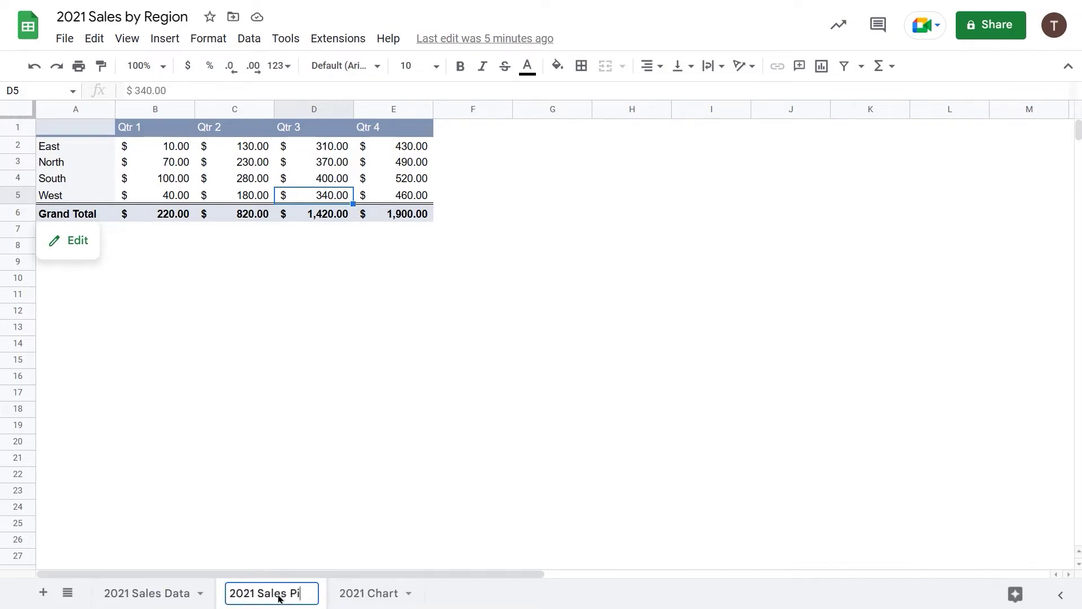
# Step: Finish renaming the pivot table's sheet as 2021 Sales Pivot
pyautogui.write('vot')
pyautogui.press('Return')
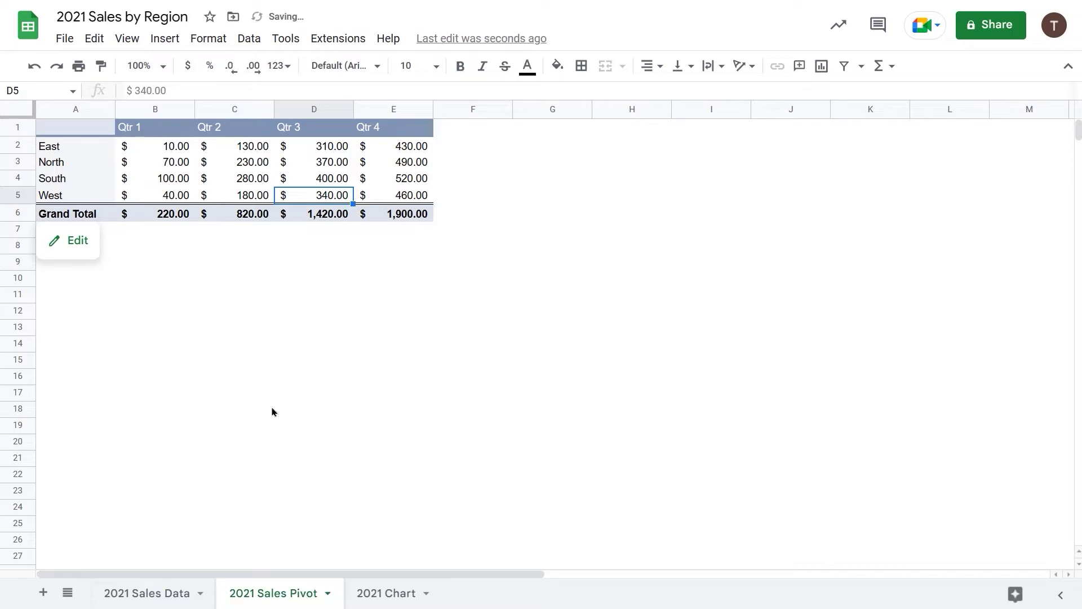
# Step: On the 2021 Sales Data sheet, inspect the East total's formula in F2 and jump to cell A2 by its reference
pyautogui.click(155, 593)
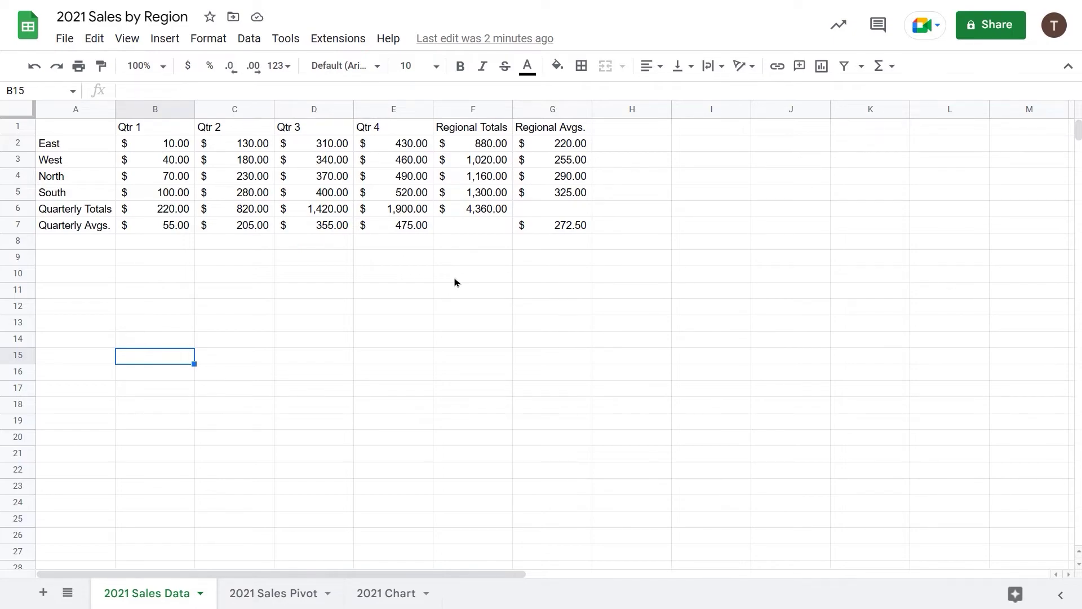
pyautogui.click(483, 145)
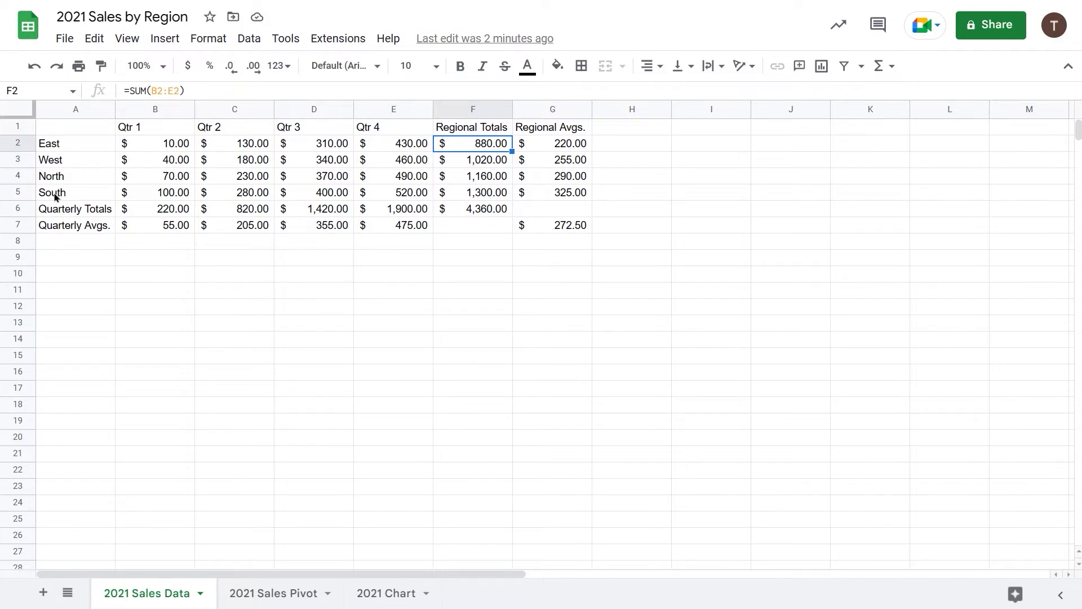
pyautogui.click(24, 92)
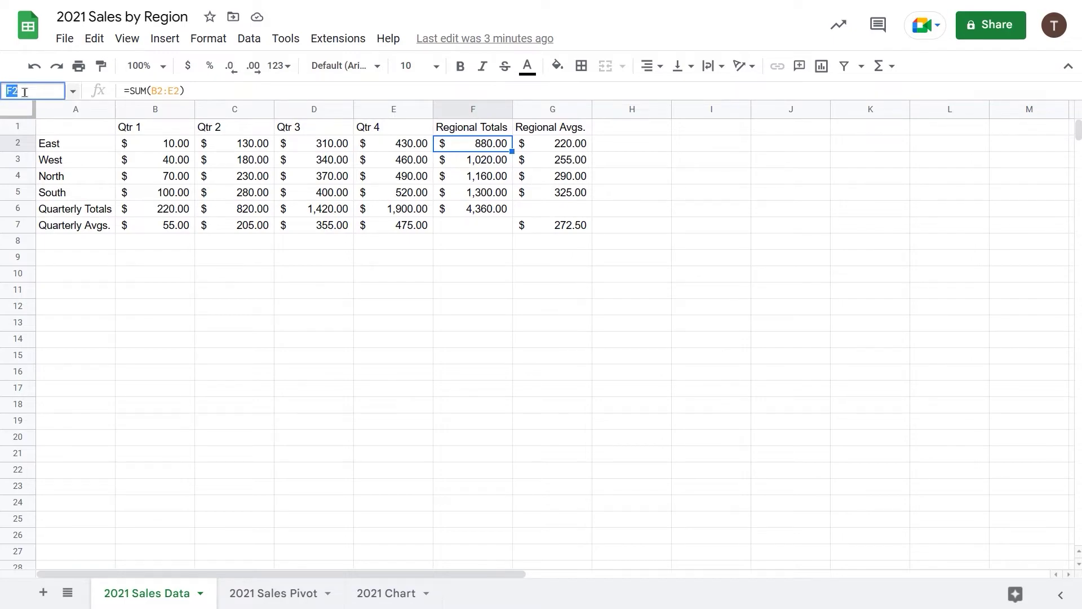
pyautogui.write('a2')
pyautogui.press('Return')
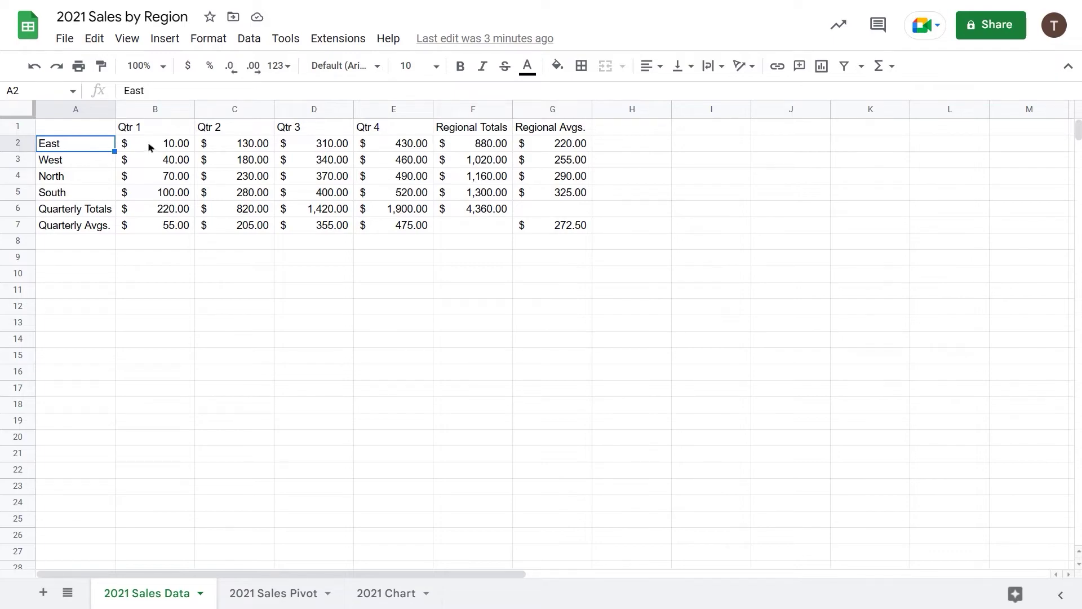
# Step: Name the East quarterly sales cells B2:E2 as East
pyautogui.moveTo(149, 147); pyautogui.dragTo(396, 150)
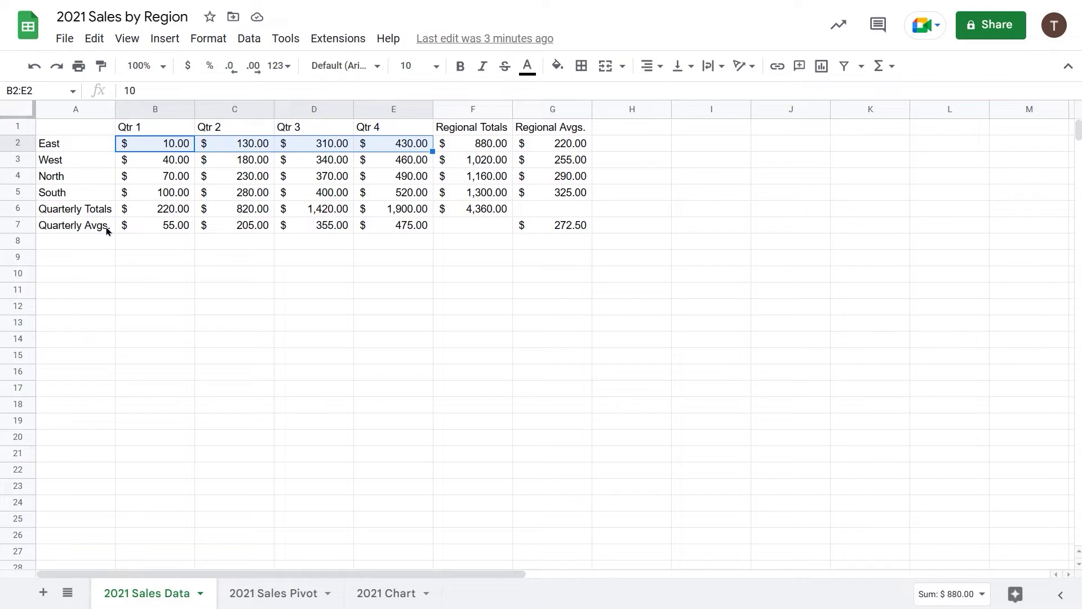
pyautogui.click(41, 92)
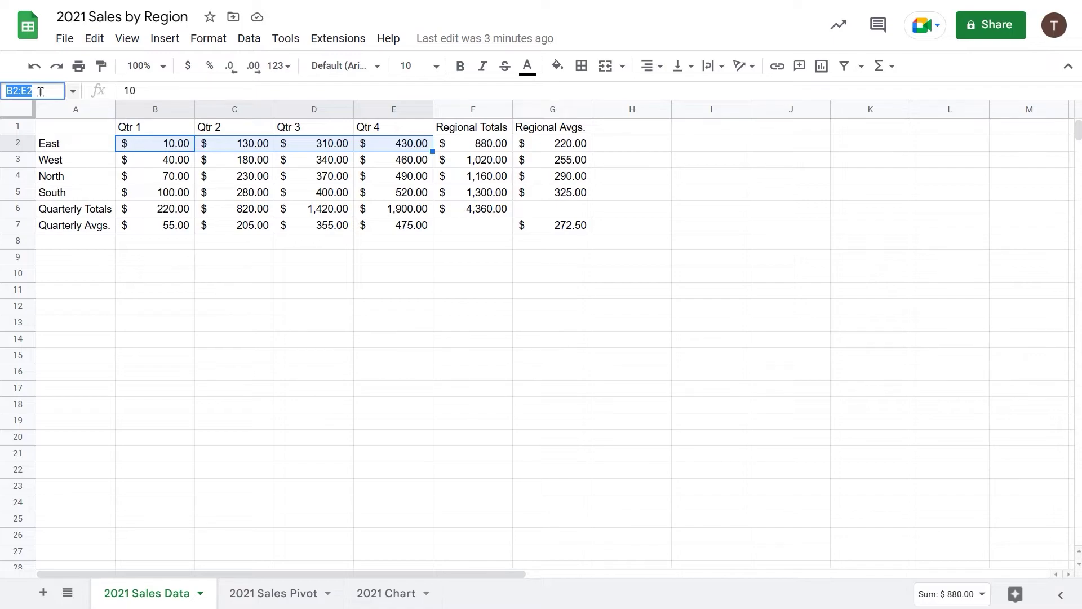
pyautogui.write('East')
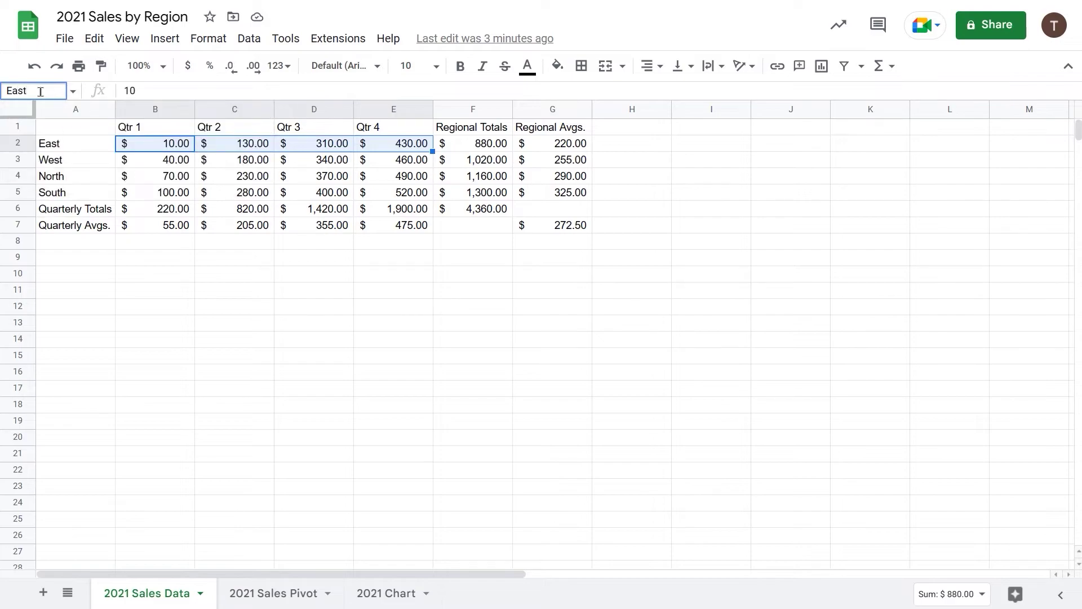
pyautogui.press('Return')
pyautogui.click(190, 338)
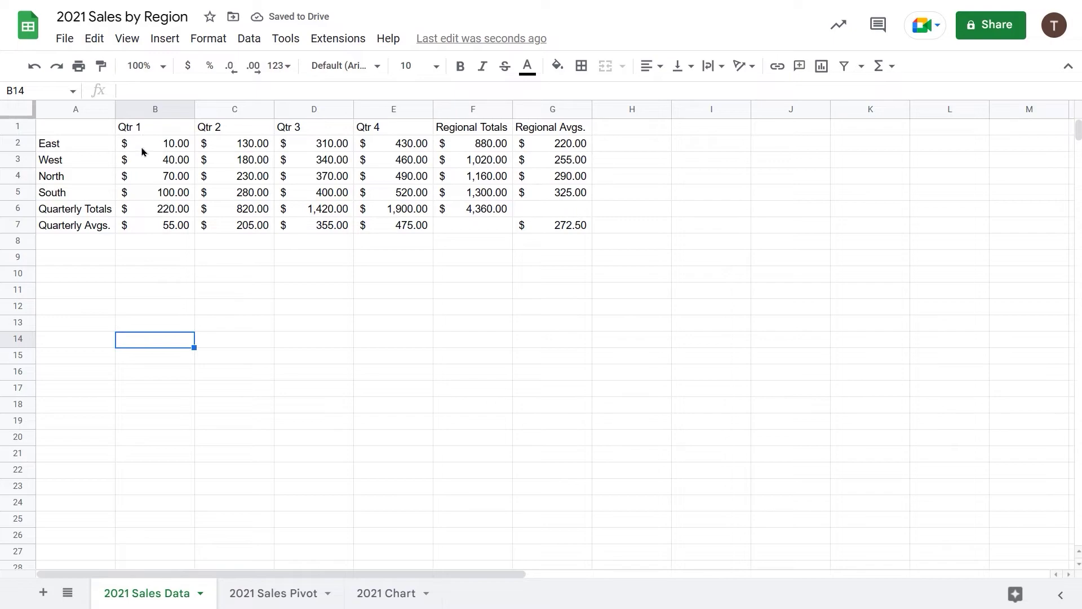
# Step: Check the East named range by reselecting its cells and jumping to it by name, and review the formula in F2
pyautogui.moveTo(141, 146); pyautogui.dragTo(399, 144)
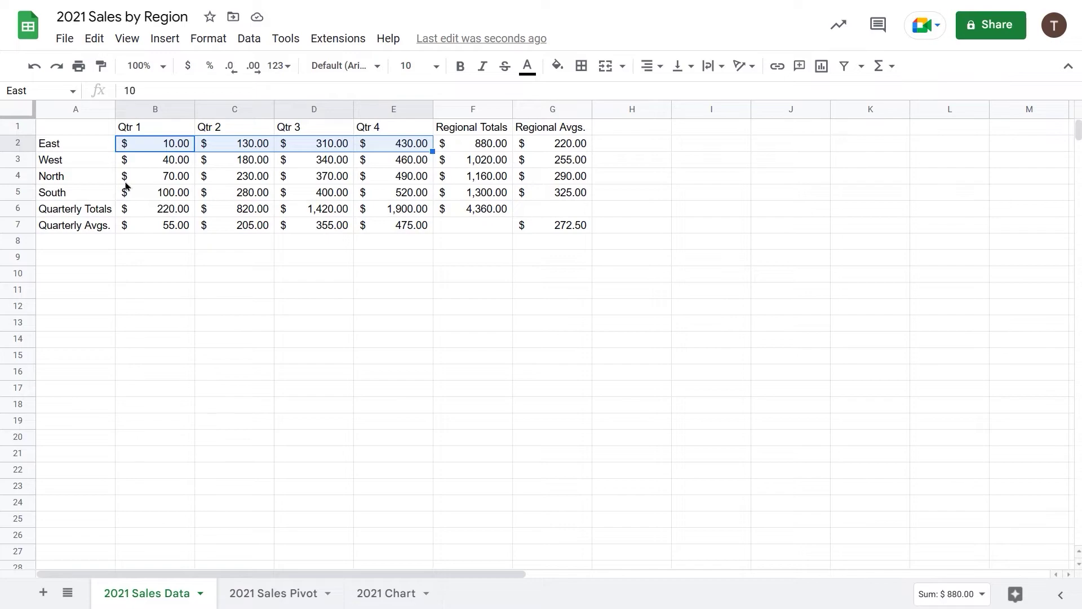
pyautogui.click(224, 306)
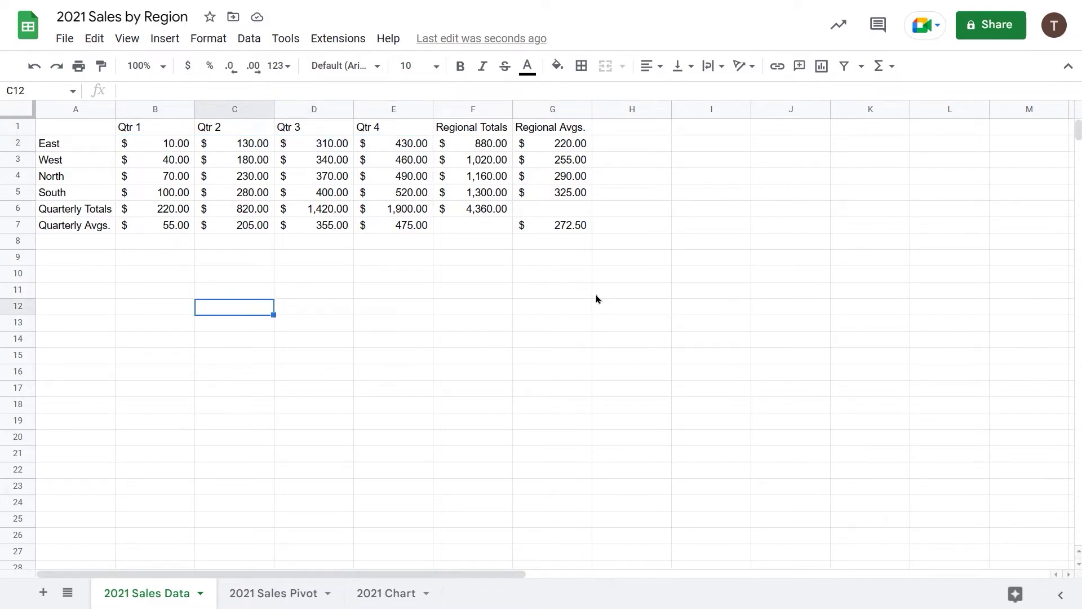
pyautogui.click(73, 92)
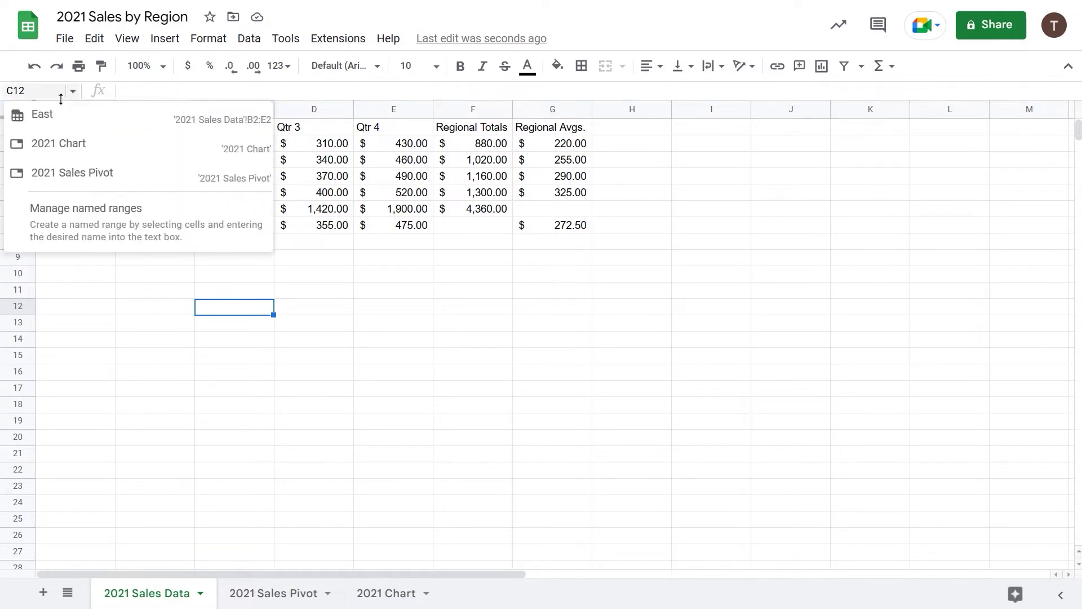
pyautogui.click(42, 115)
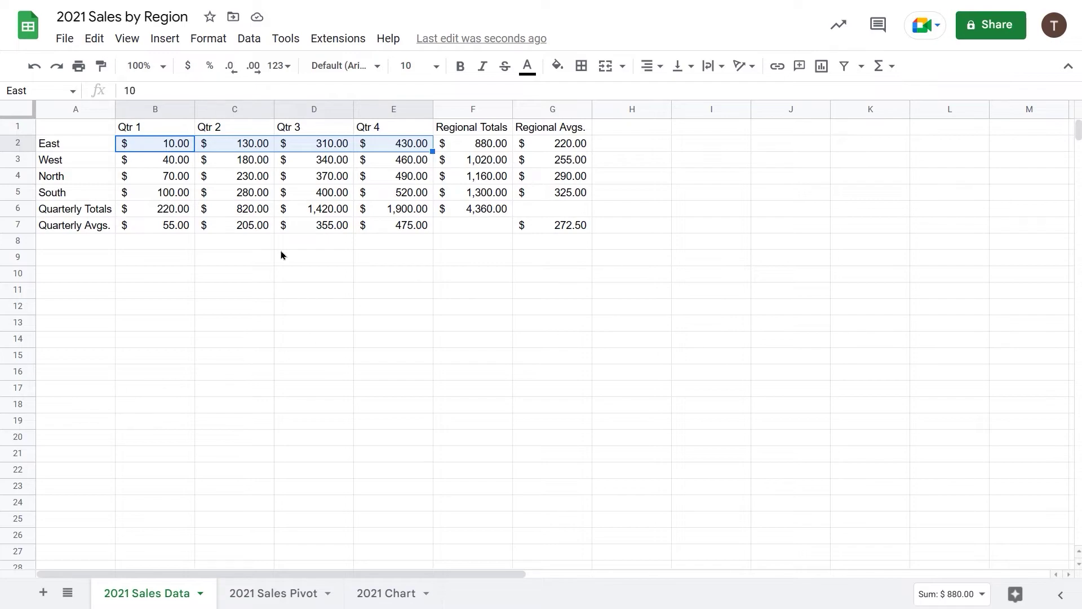
pyautogui.click(476, 149)
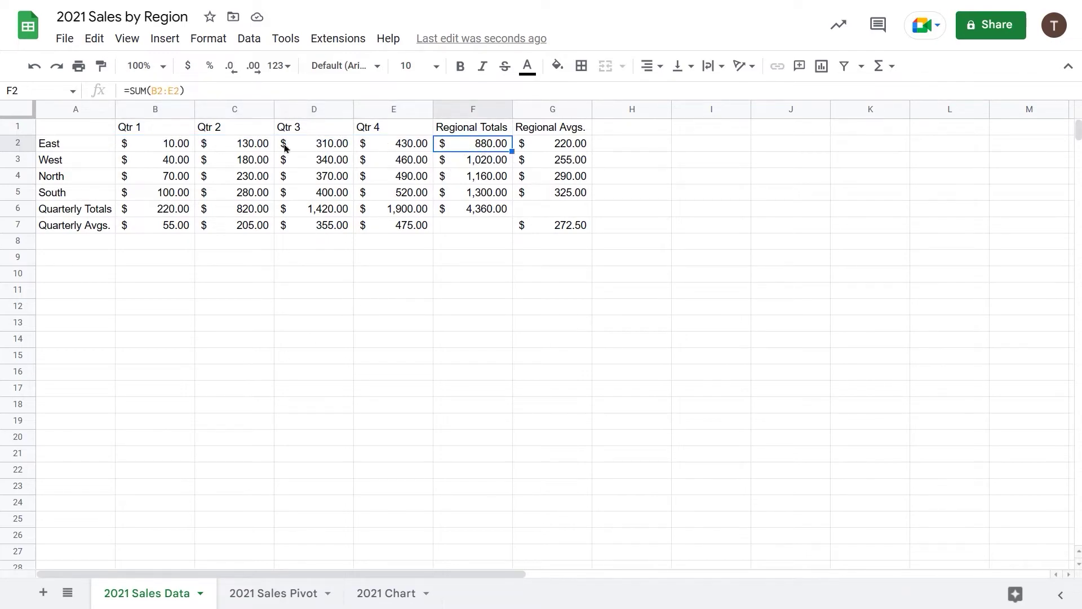
pyautogui.click(187, 148)
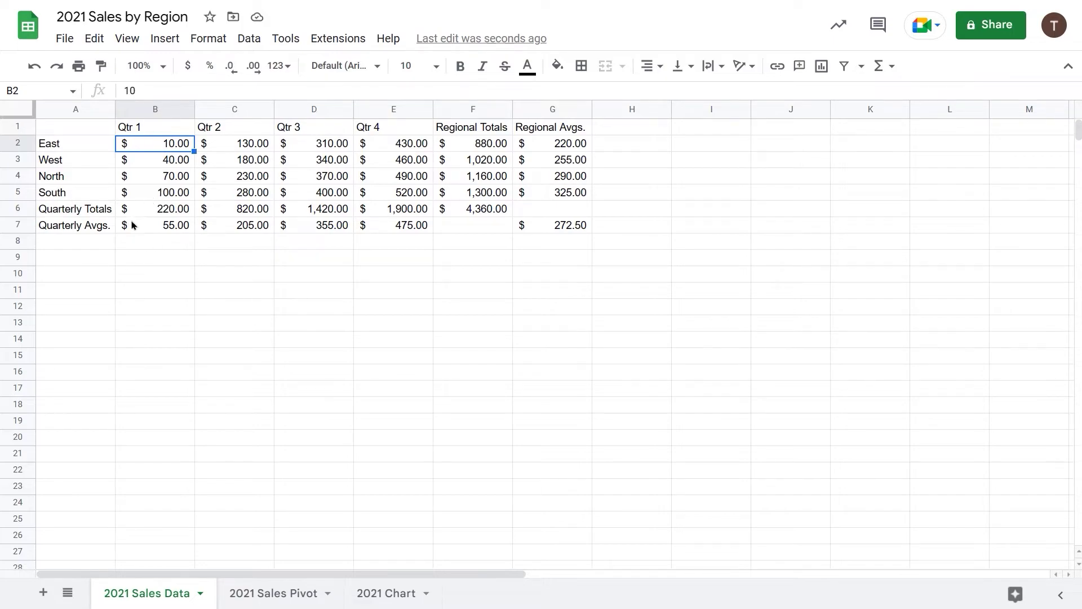
# Step: Define the named range West for the West quarterly sales cells B3:E3
pyautogui.click(168, 163)
pyautogui.moveTo(168, 162); pyautogui.dragTo(388, 164)
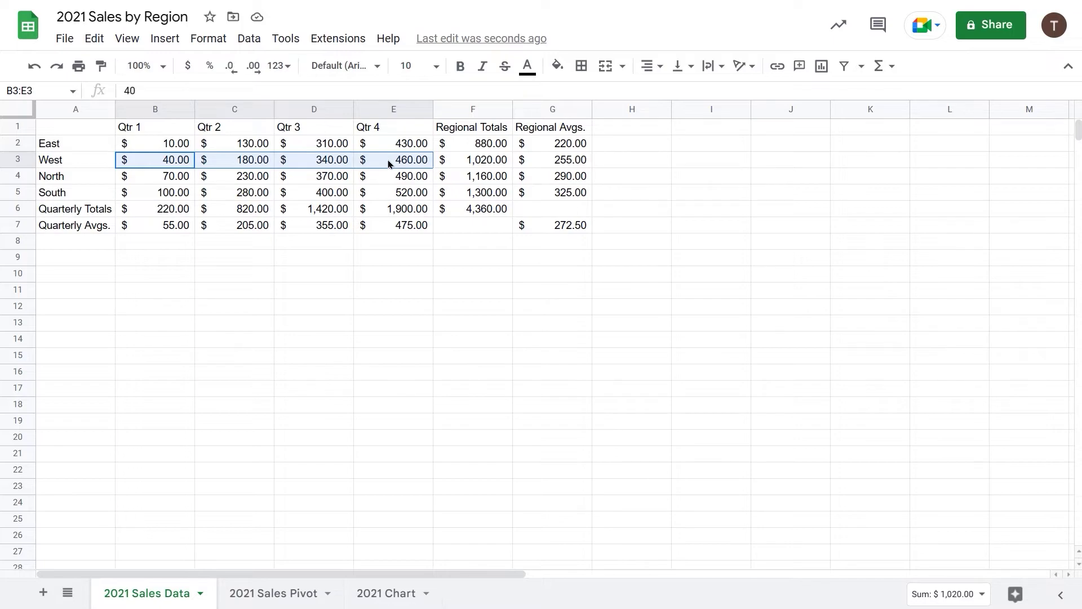
pyautogui.rightClick(388, 163)
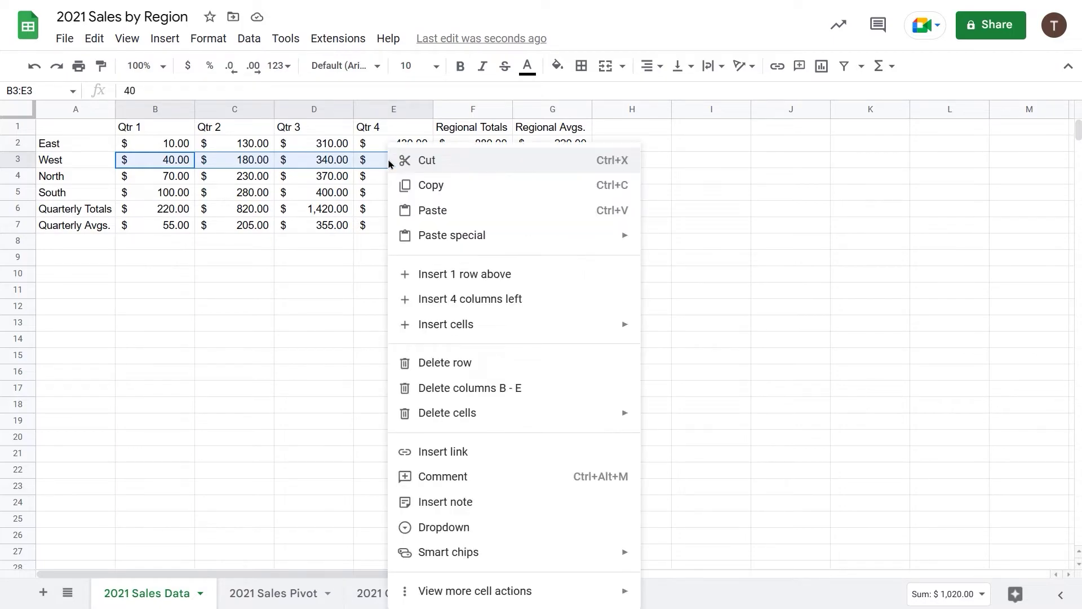
pyautogui.moveTo(445, 593)
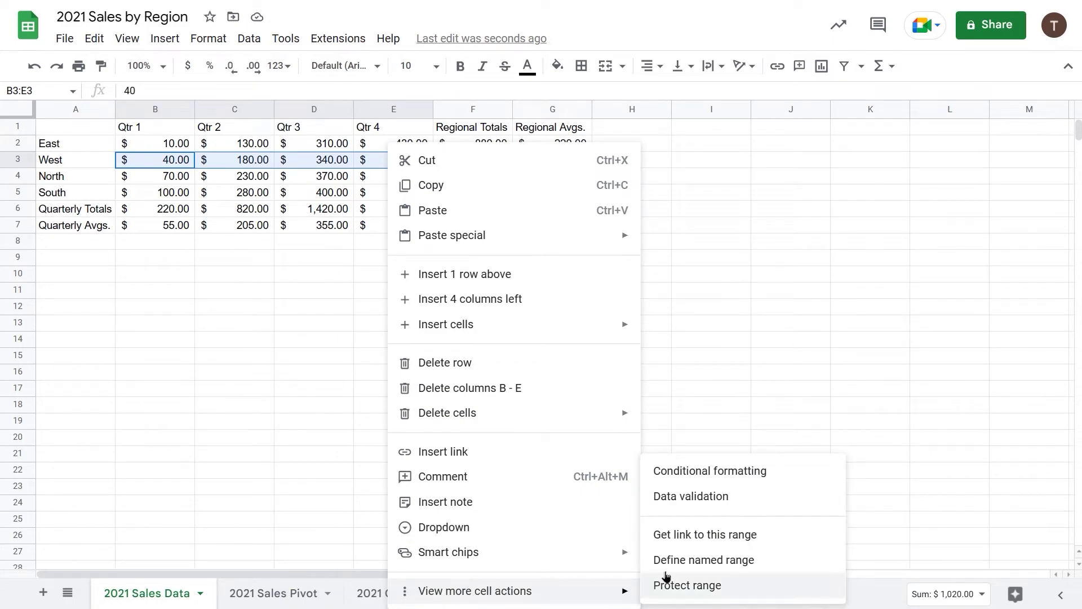
pyautogui.click(710, 560)
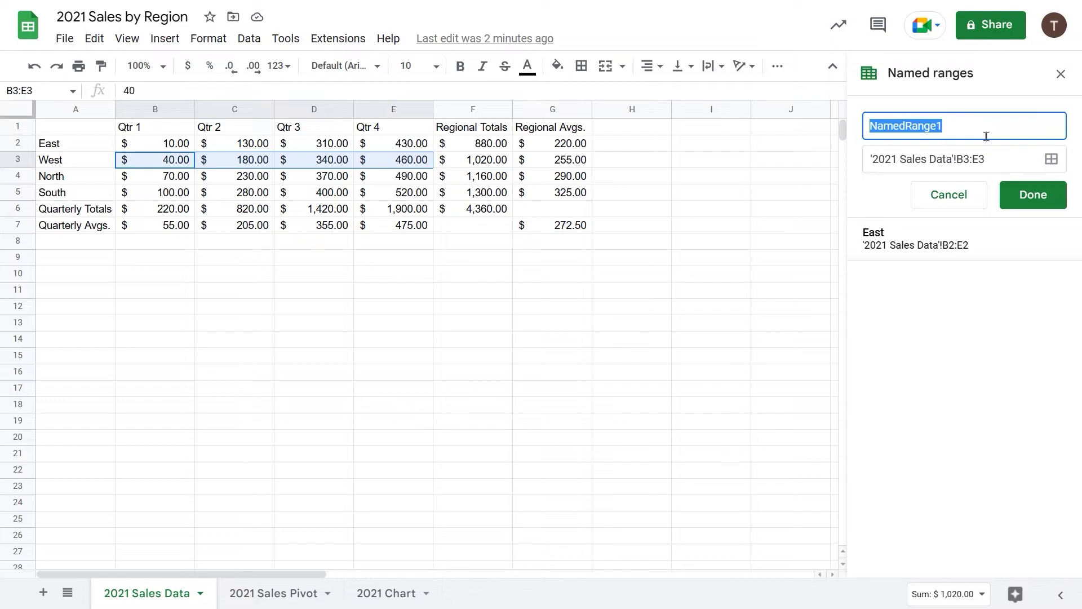
pyautogui.write('West')
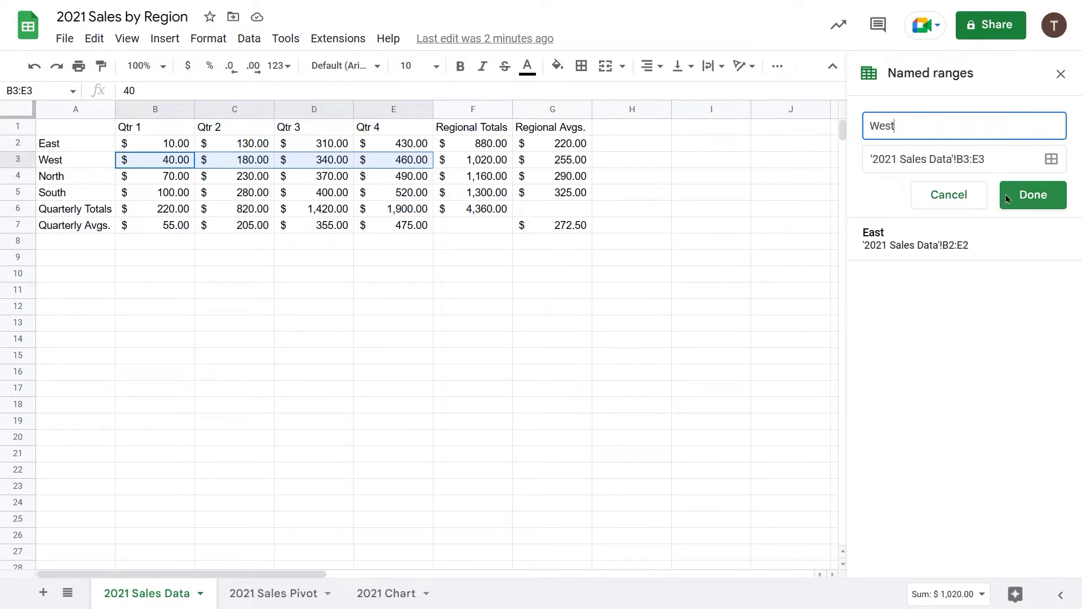
pyautogui.moveTo(863, 248)
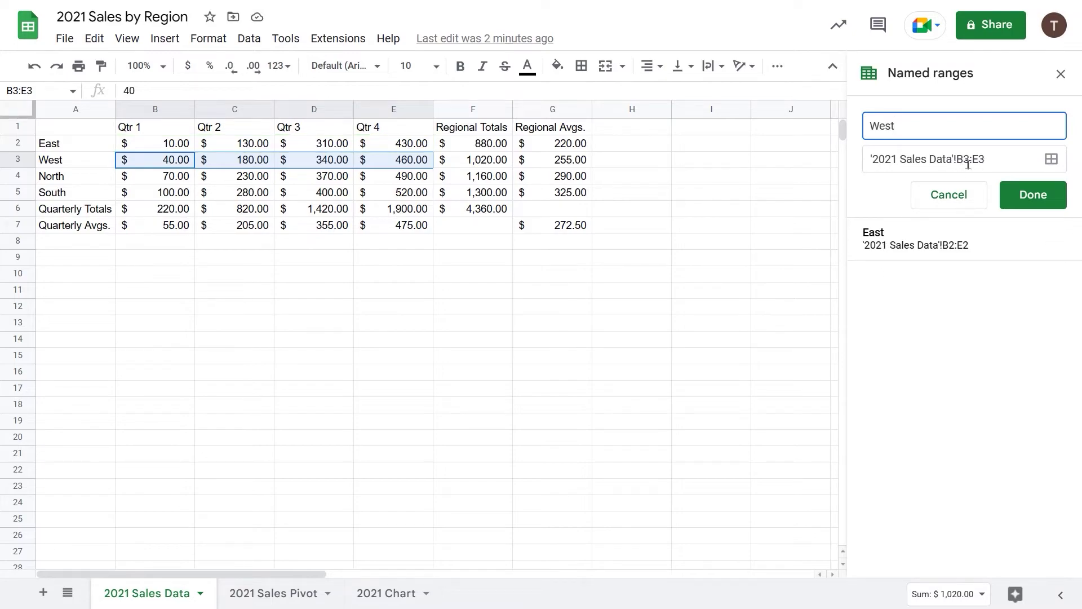
pyautogui.click(1028, 197)
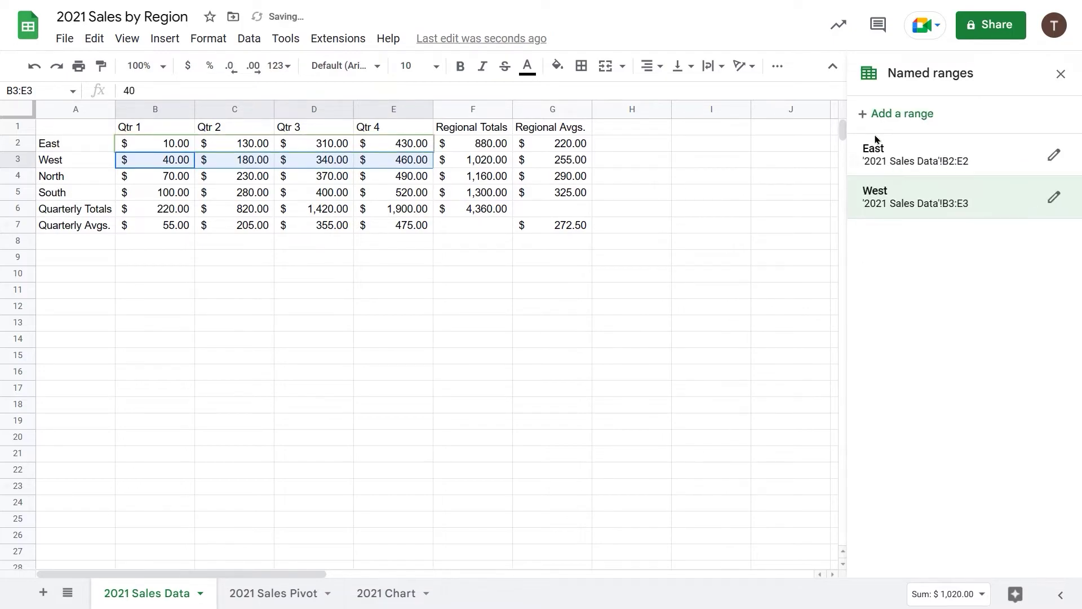
# Step: Add the named ranges North for B4:E4 and South for B5:E5, and close the list of named ranges
pyautogui.click(898, 116)
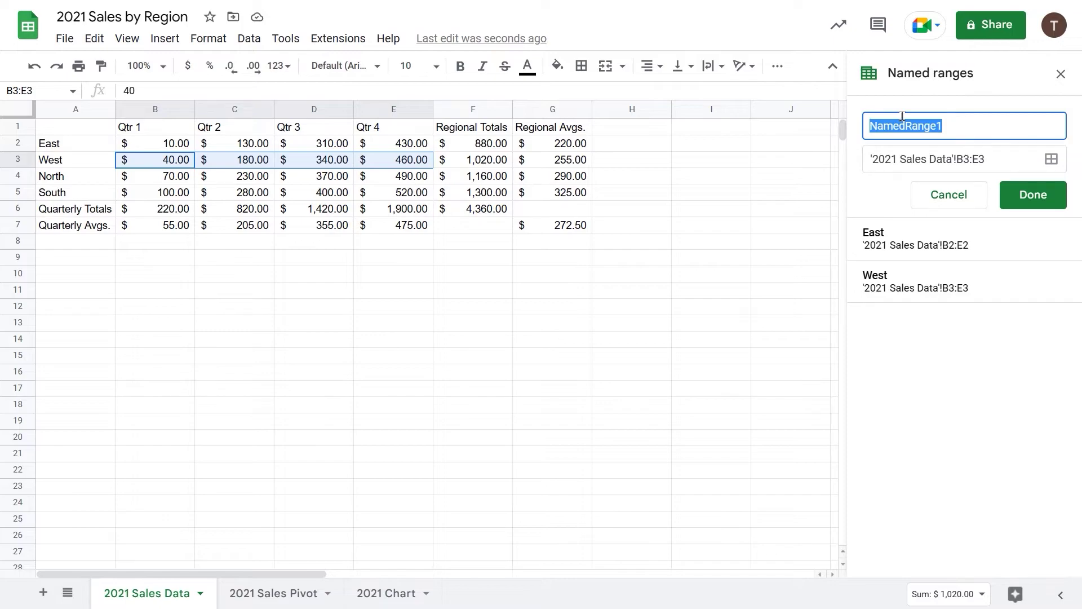
pyautogui.write('North')
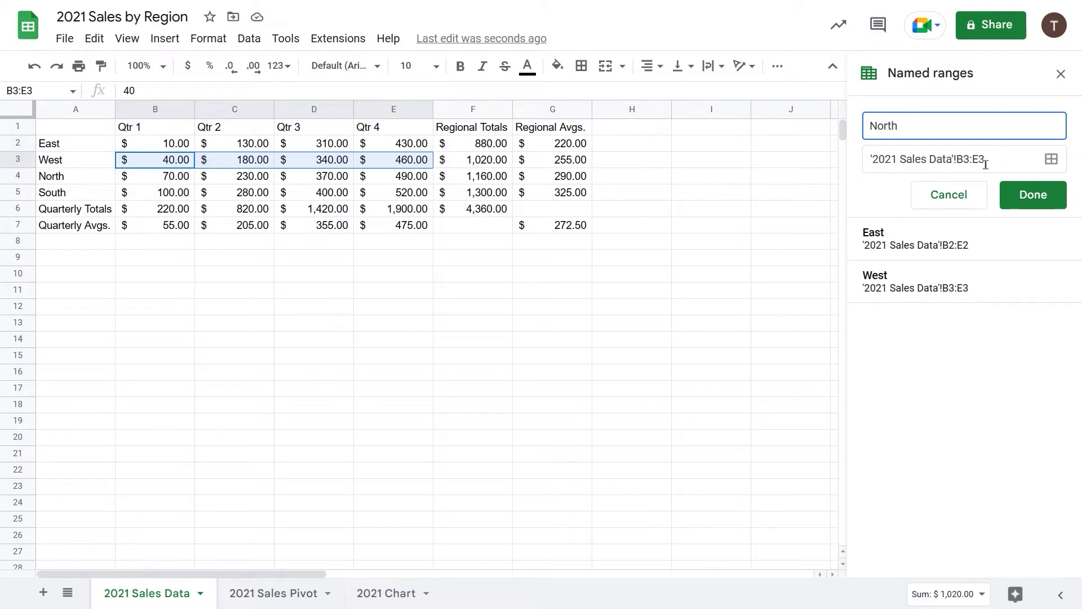
pyautogui.click(1051, 160)
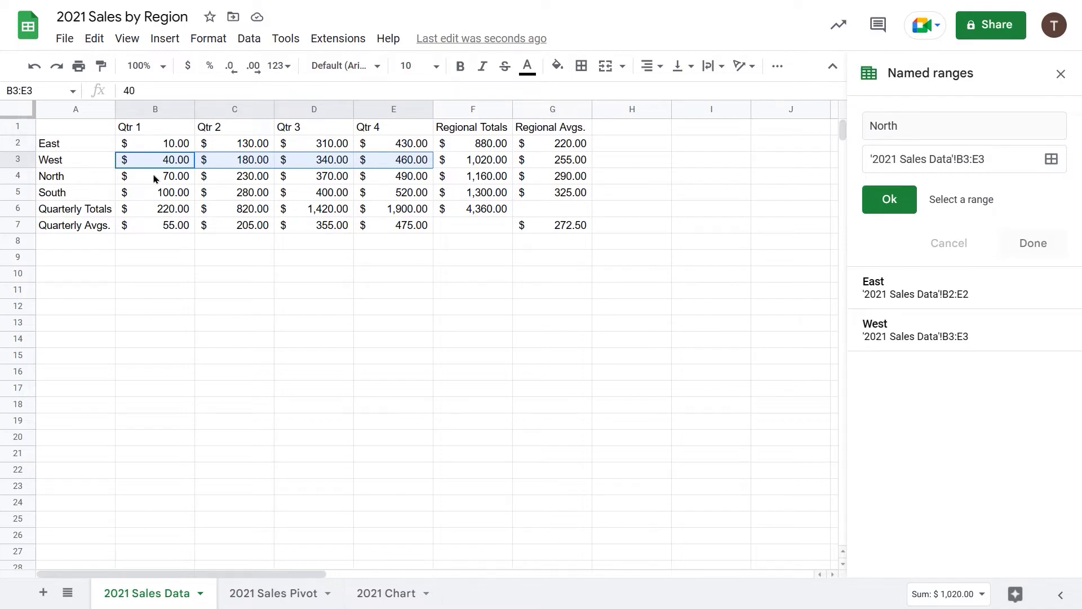
pyautogui.moveTo(153, 175); pyautogui.dragTo(394, 186)
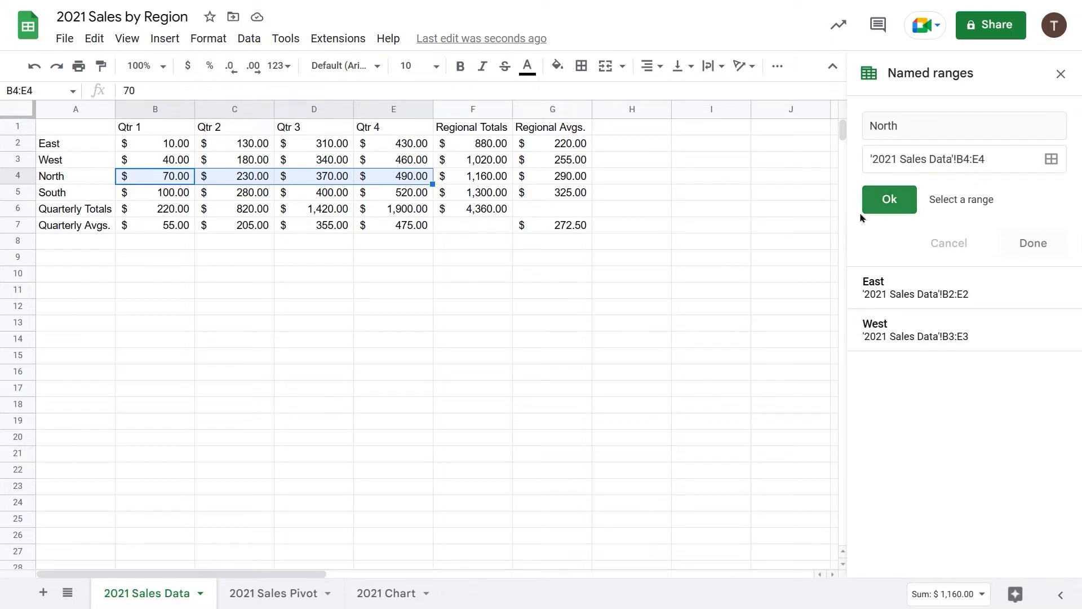
pyautogui.click(899, 202)
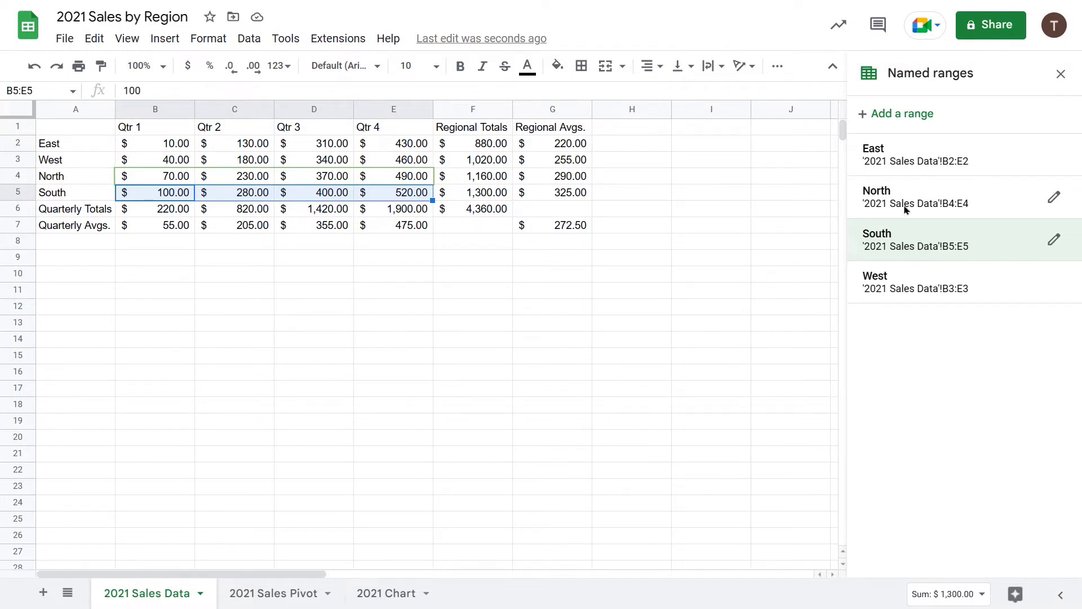
pyautogui.click(1061, 74)
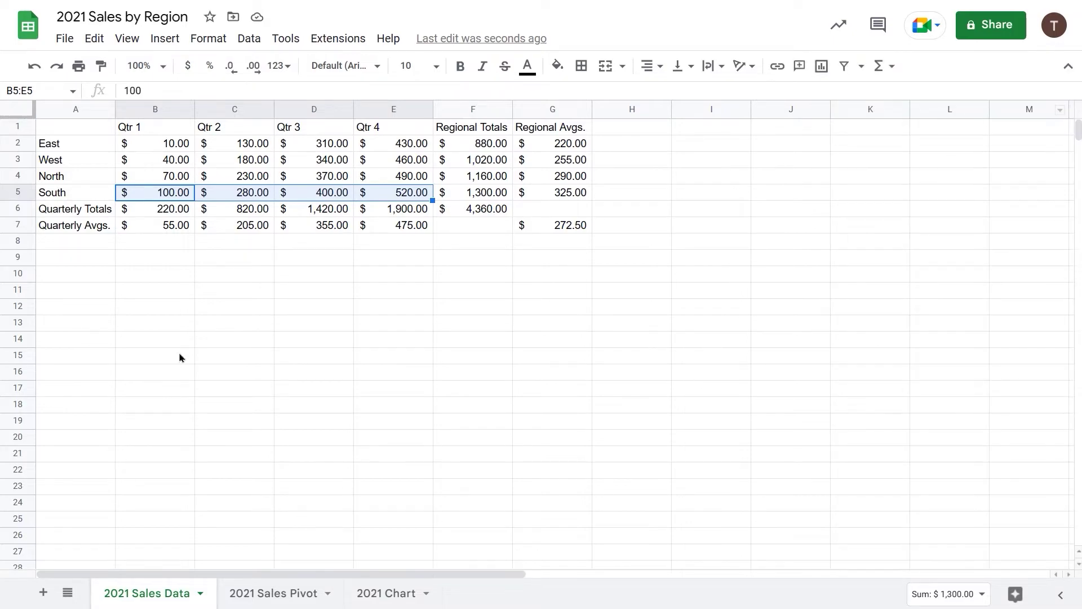
# Step: Replace the East regional total formula in F2 with =SUM(East), using the named range, and check the entered formula
pyautogui.click(488, 144)
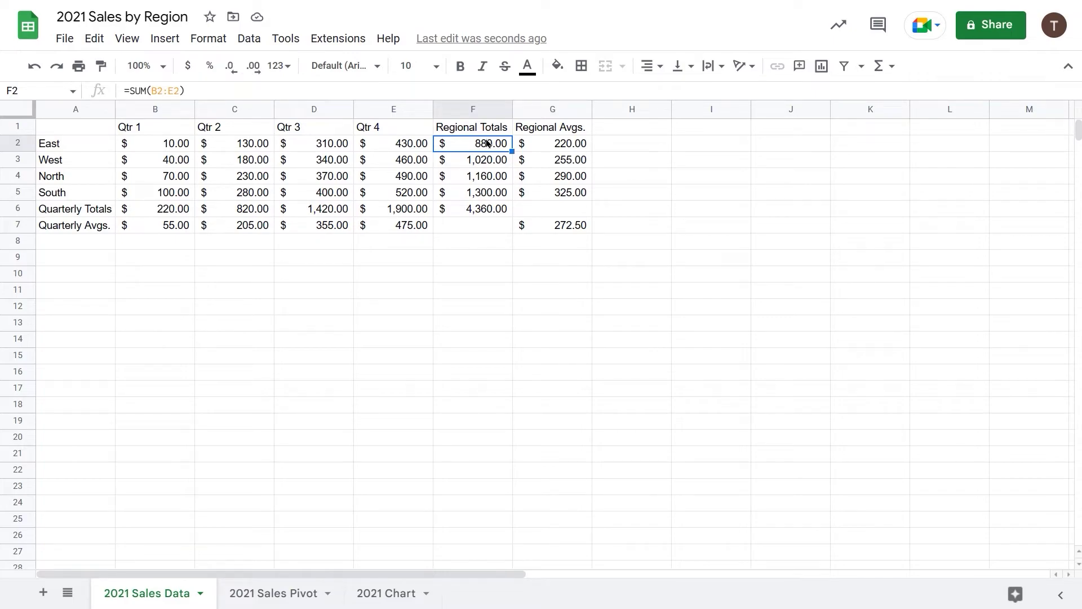
pyautogui.press('Delete')
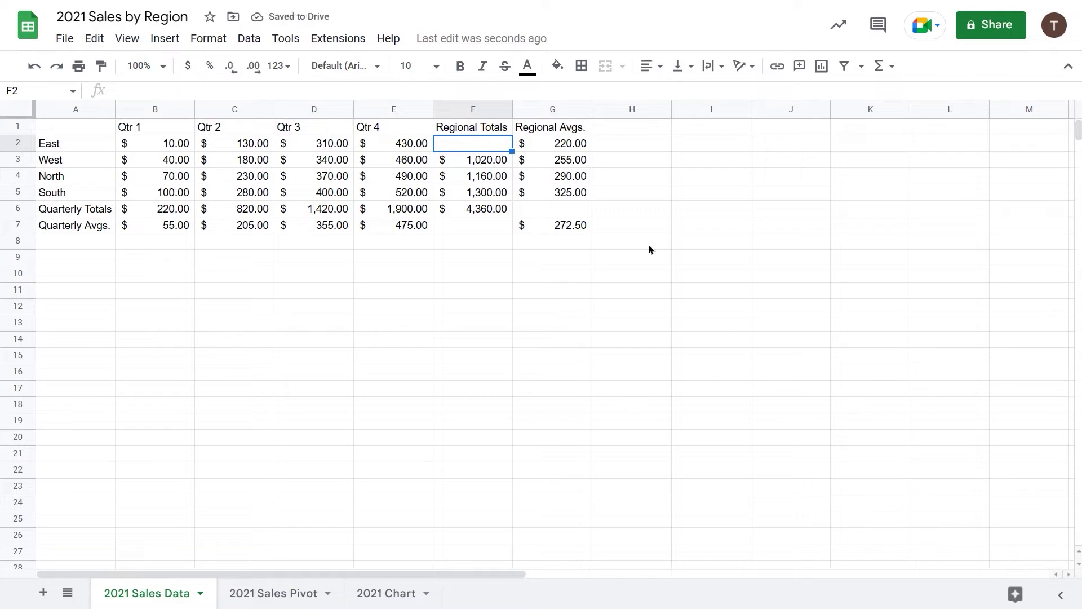
pyautogui.write('=')
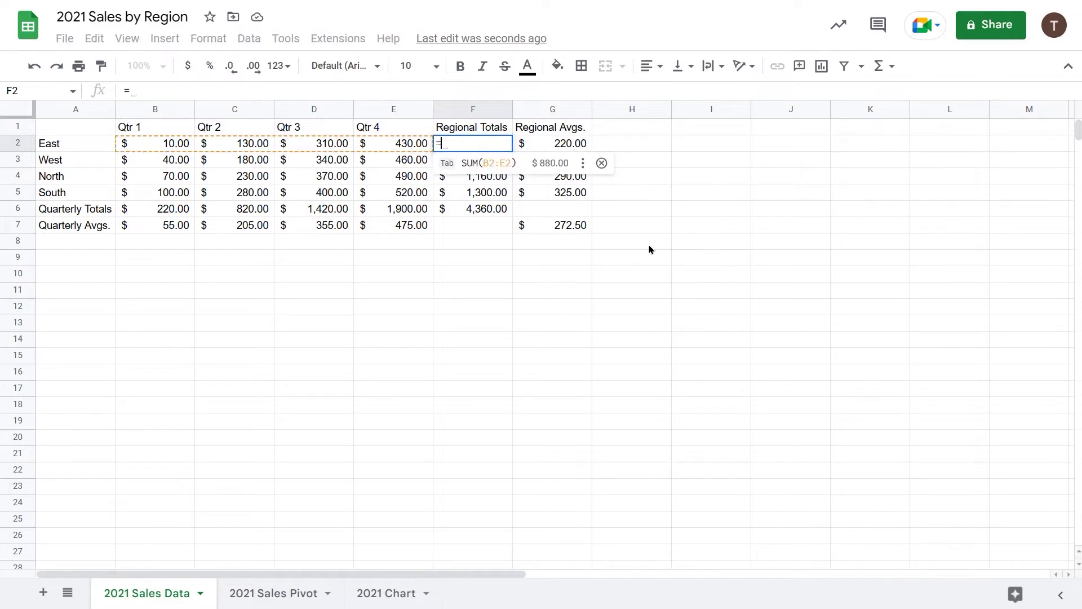
pyautogui.write('sum')
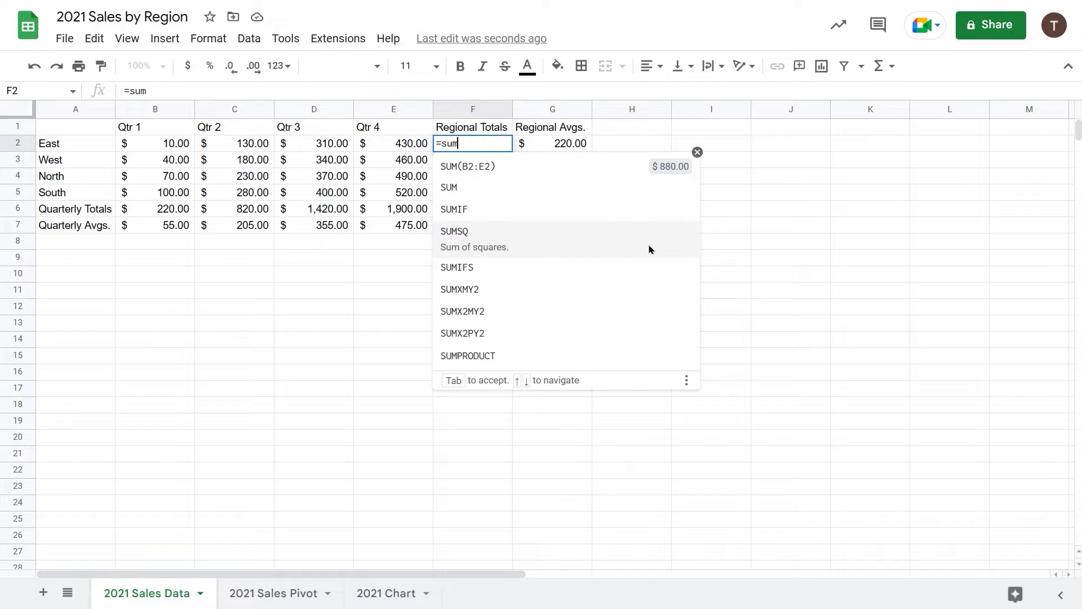
pyautogui.click(454, 190)
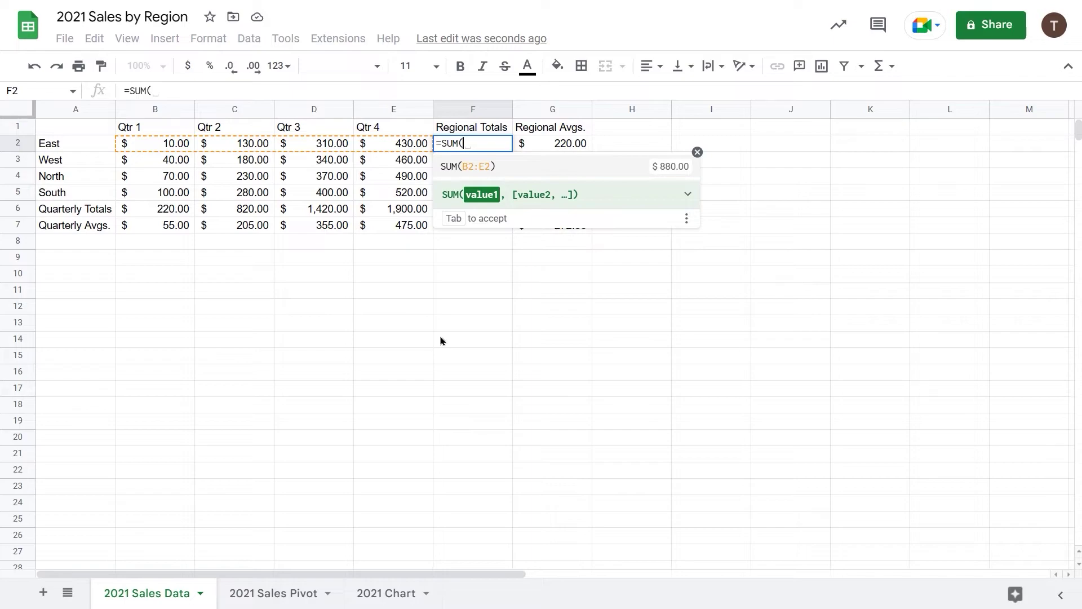
pyautogui.write('e')
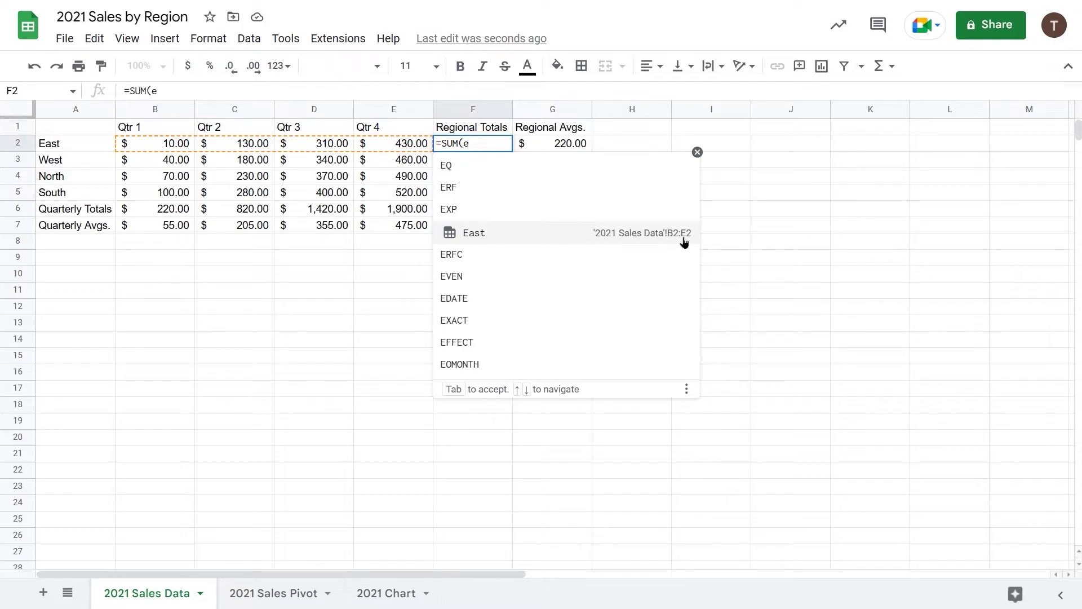
pyautogui.click(474, 233)
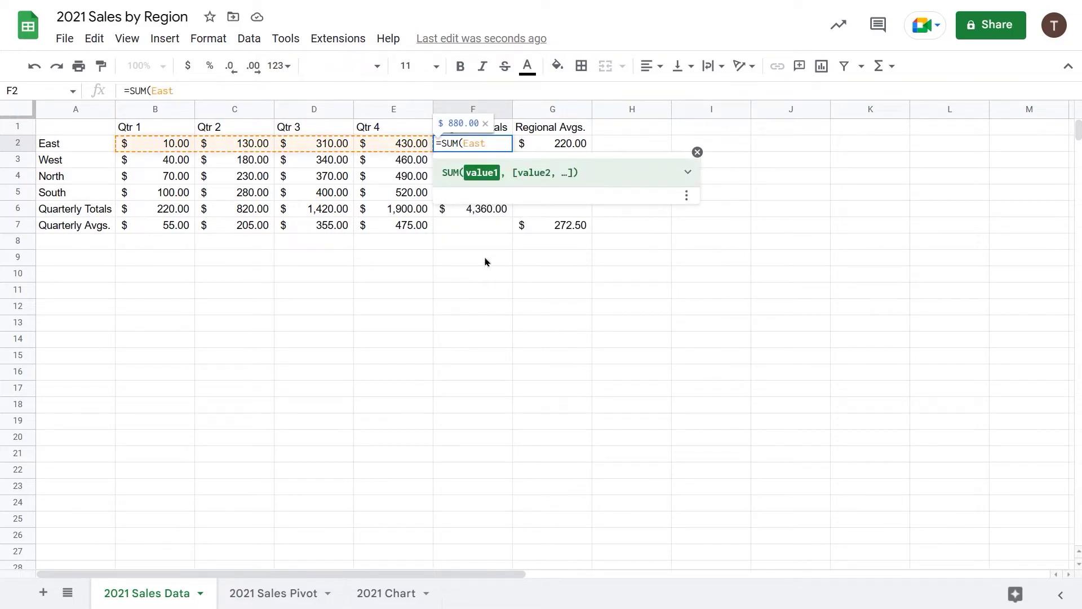
pyautogui.press('Return')
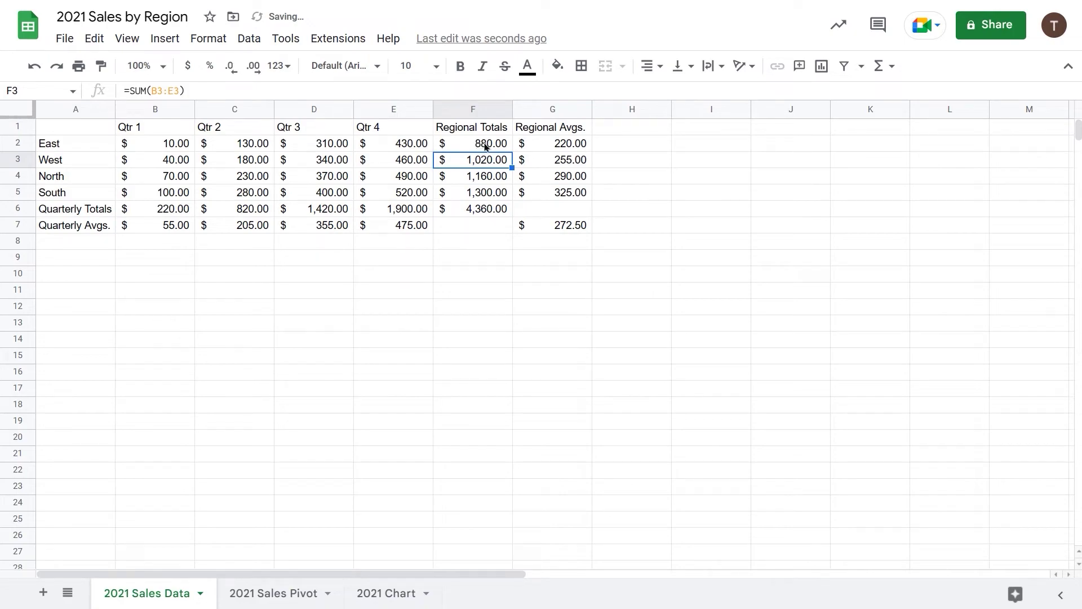
pyautogui.click(486, 147)
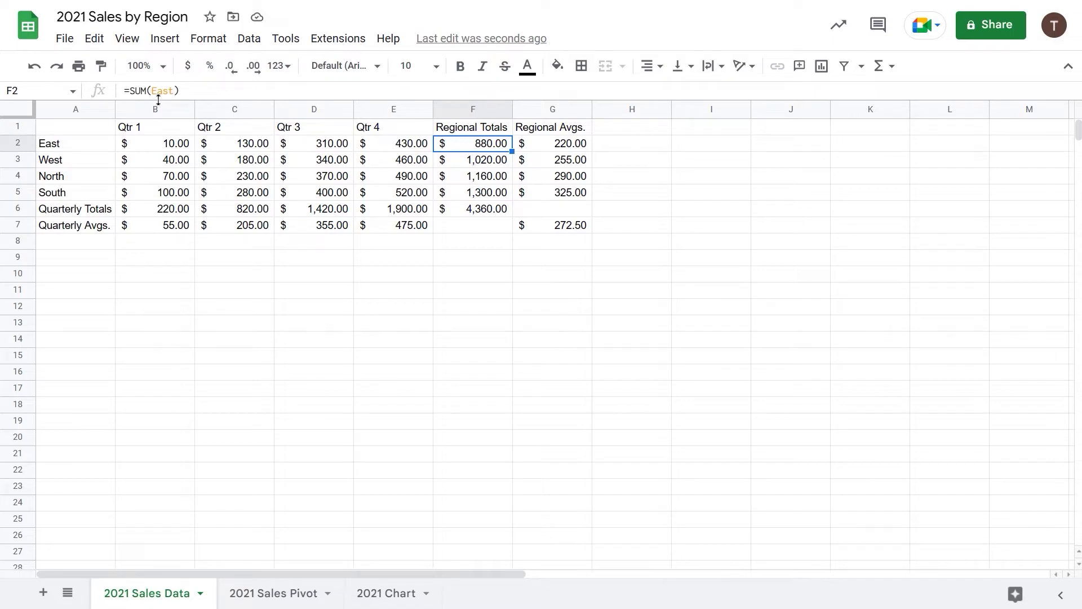
# Step: Replace the cell range in the West regional total formula in F3 with the named range West
pyautogui.click(492, 163)
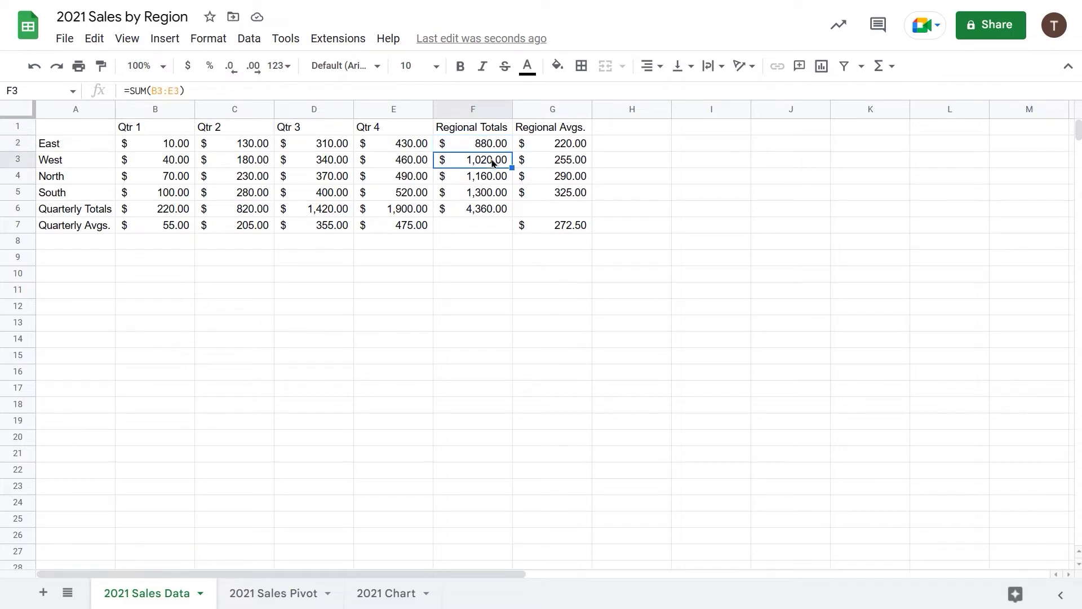
pyautogui.click(151, 91)
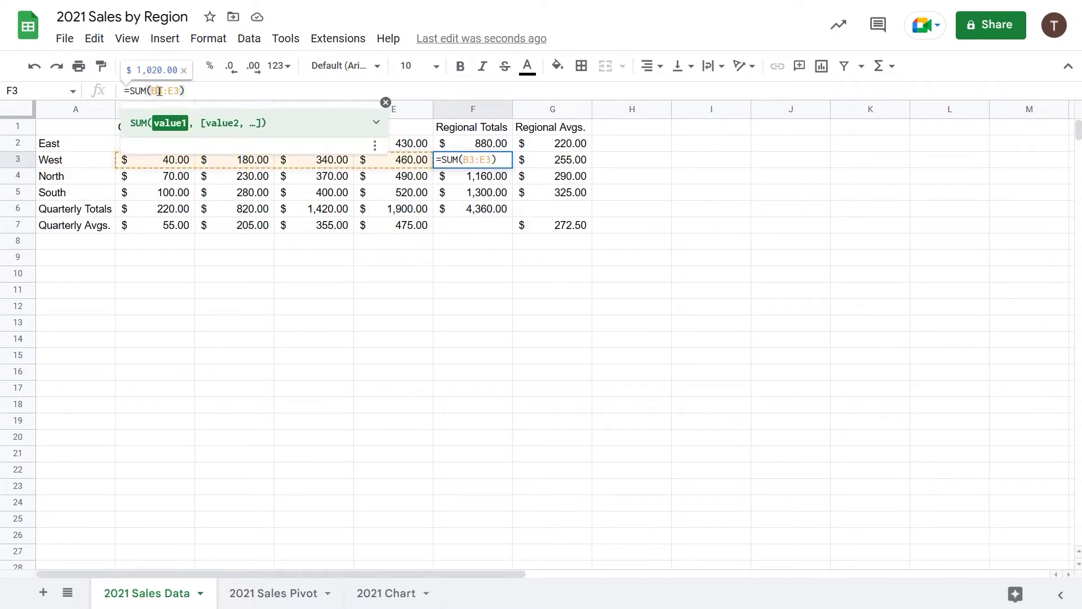
pyautogui.moveTo(158, 91); pyautogui.dragTo(179, 91)
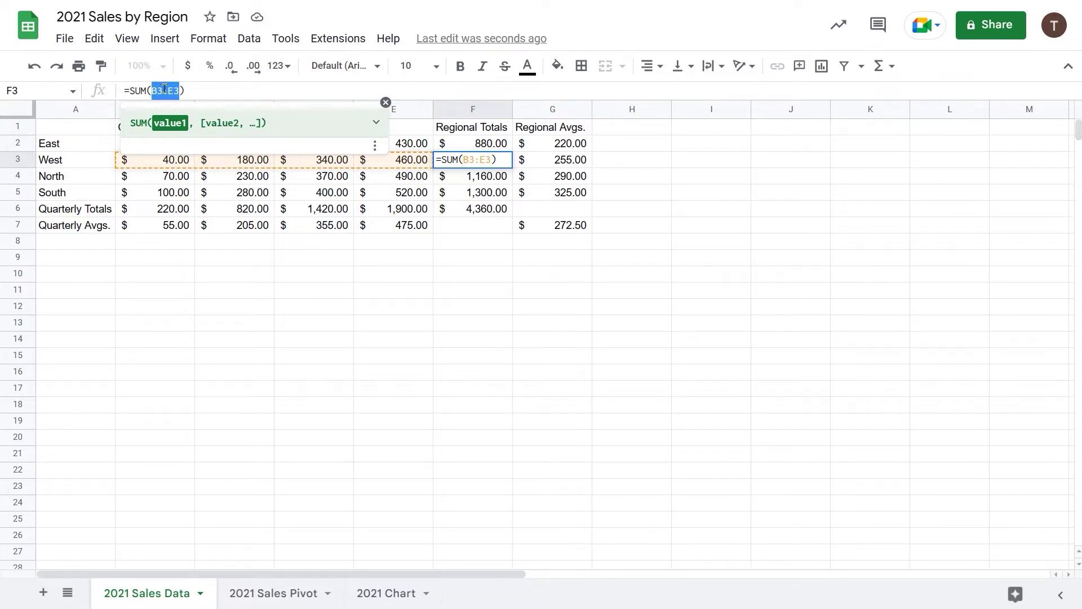
pyautogui.write('W')
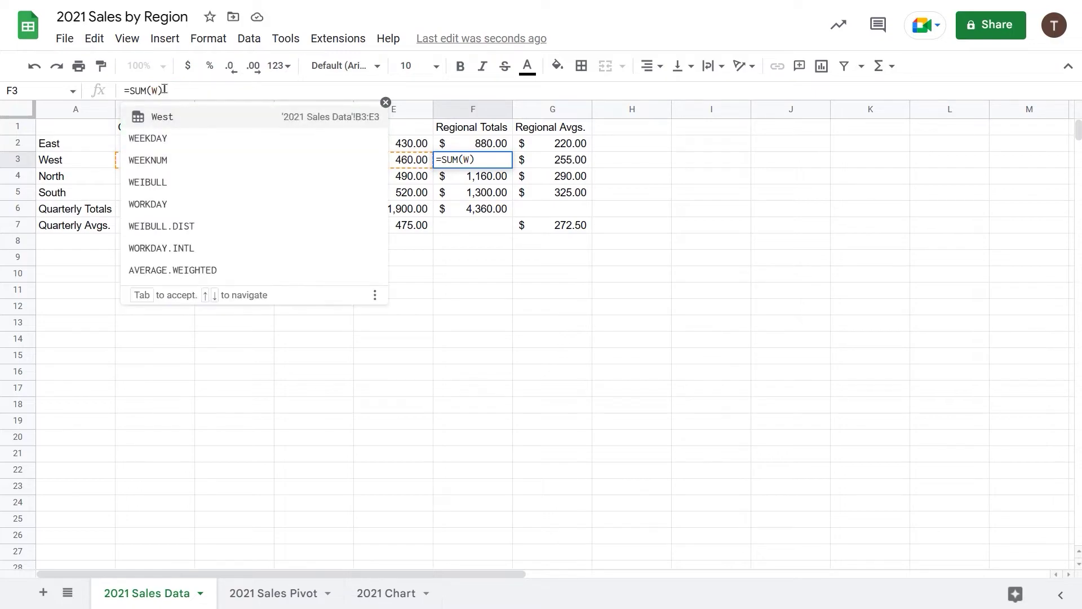
pyautogui.press('Tab')
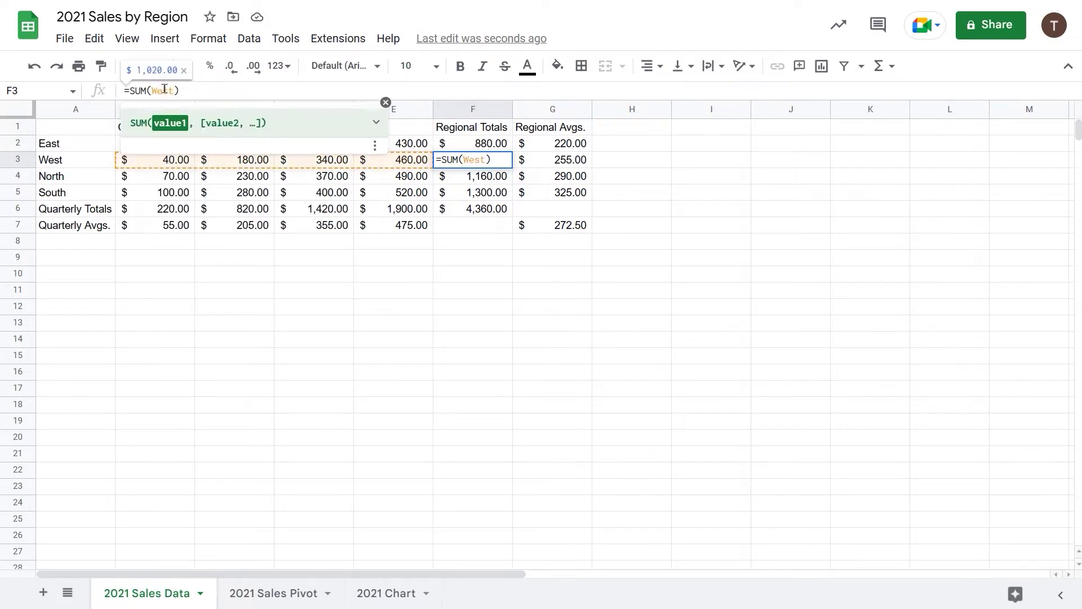
pyautogui.press('Return')
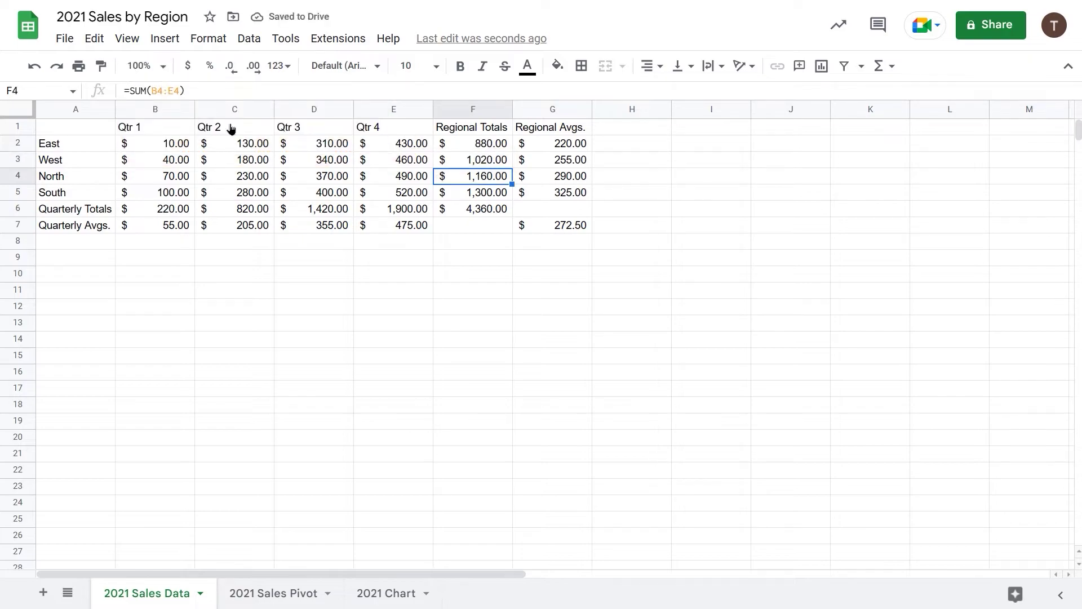
# Step: Review the regional total formulas in F2 through F5 for their use of the named ranges
pyautogui.click(473, 147)
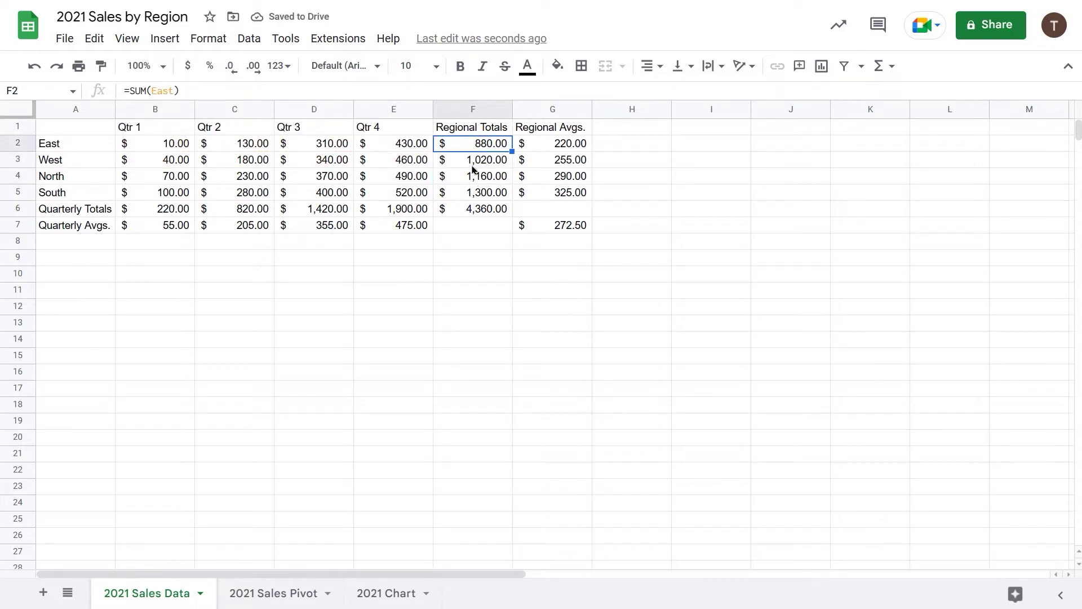
pyautogui.click(473, 168)
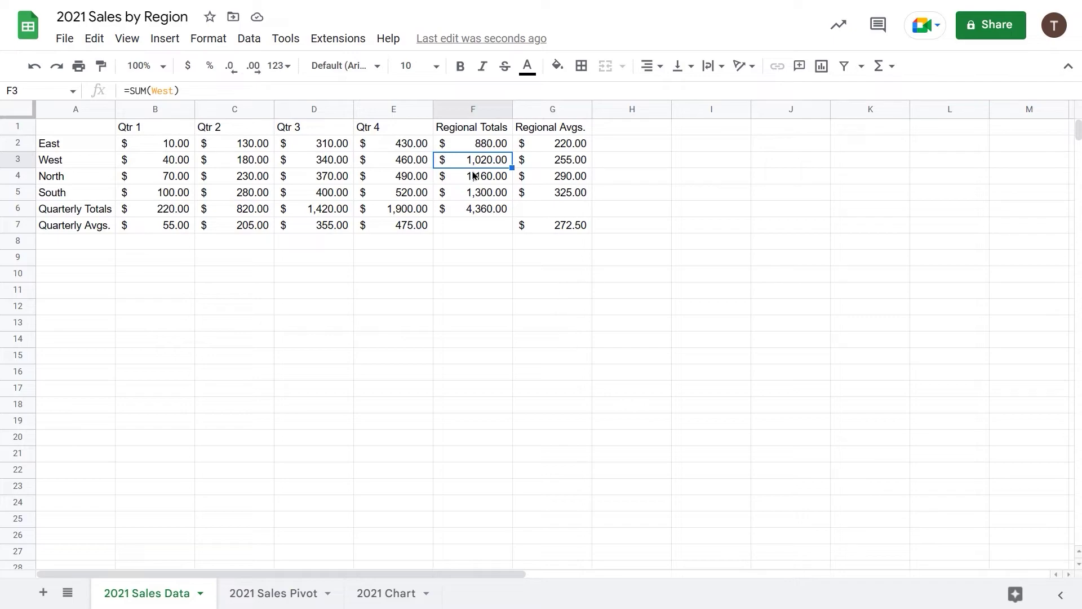
pyautogui.press('Down')
pyautogui.press('Down')
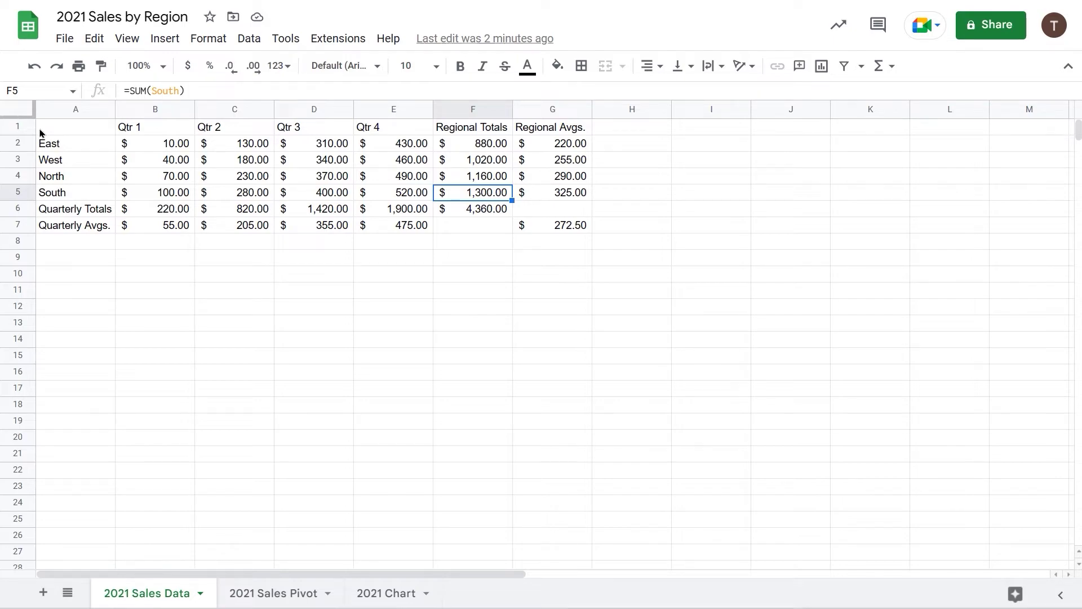
# Step: Protect the range A1:G7 with the description All 2021 Sales Data and proceed to its editing permissions
pyautogui.moveTo(40, 133); pyautogui.dragTo(461, 210)
pyautogui.moveTo(538, 230); pyautogui.dragTo(566, 228)
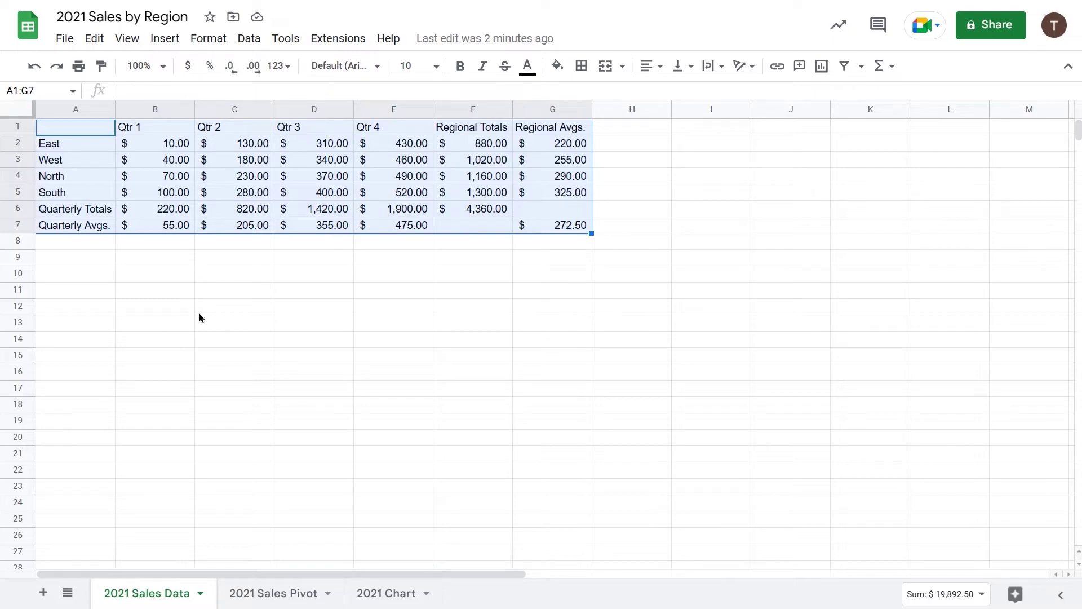
pyautogui.rightClick(397, 186)
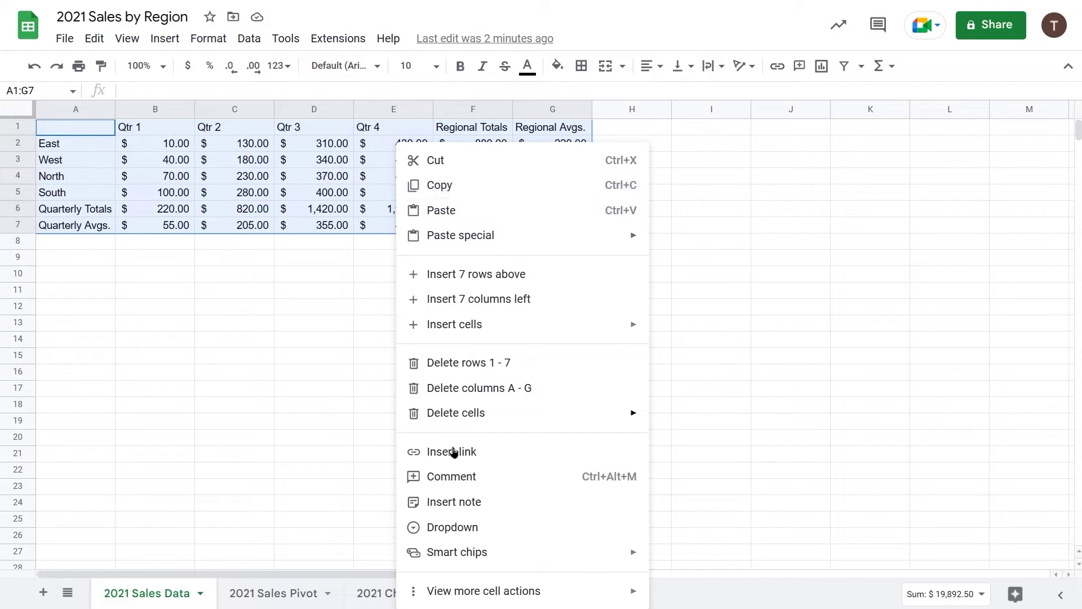
pyautogui.moveTo(474, 595)
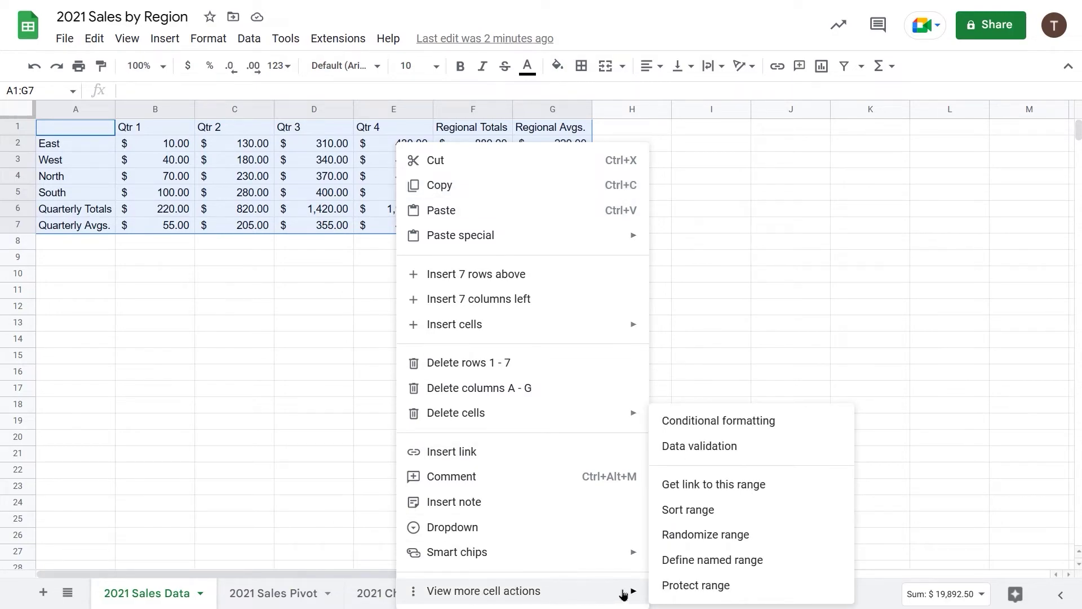
pyautogui.click(697, 589)
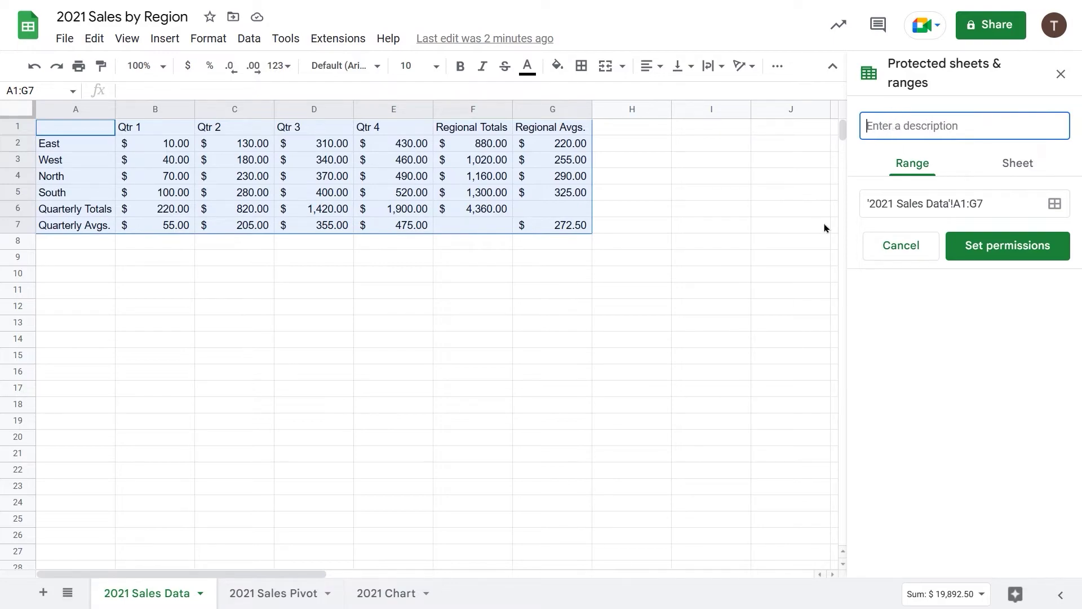
pyautogui.write('All 2021 ')
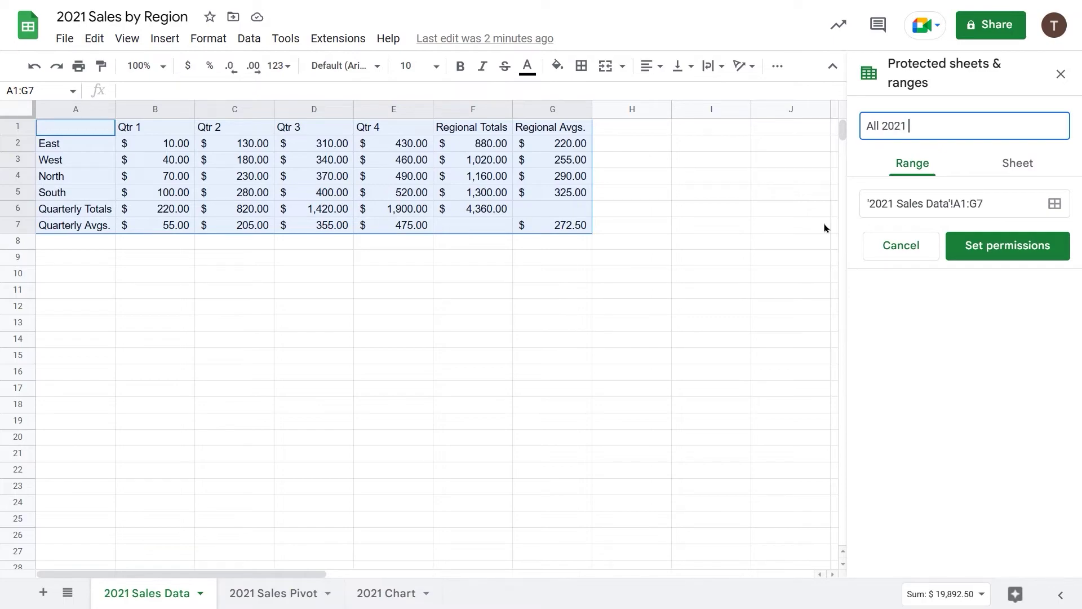
pyautogui.write('Sales Data')
pyautogui.click(982, 257)
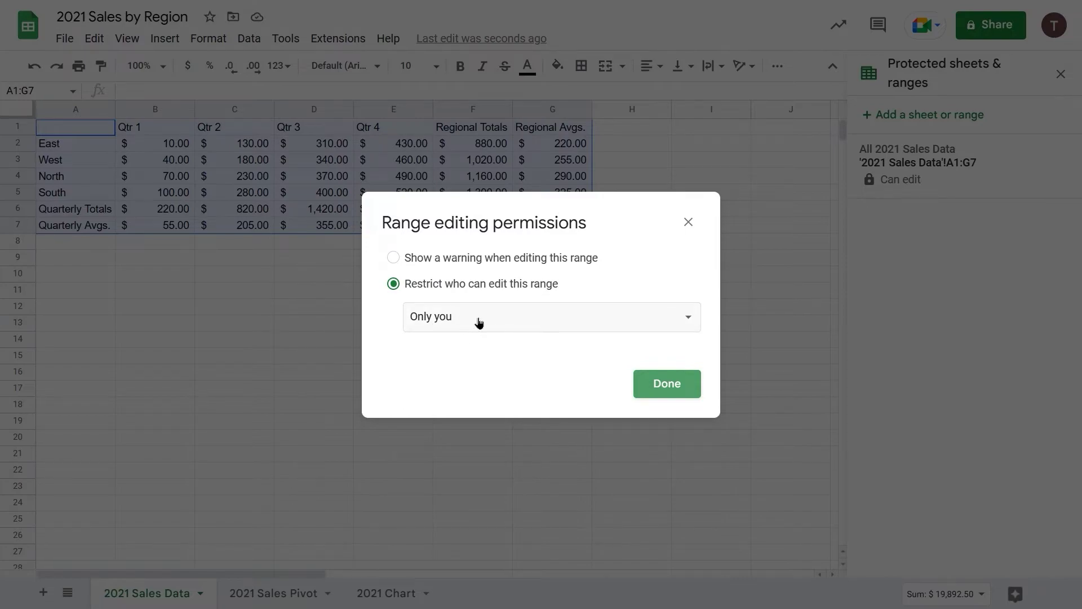
# Step: Restrict editing of the protected range to a custom list, add another person as an editor, and share the spreadsheet with them as Editor
pyautogui.click(689, 321)
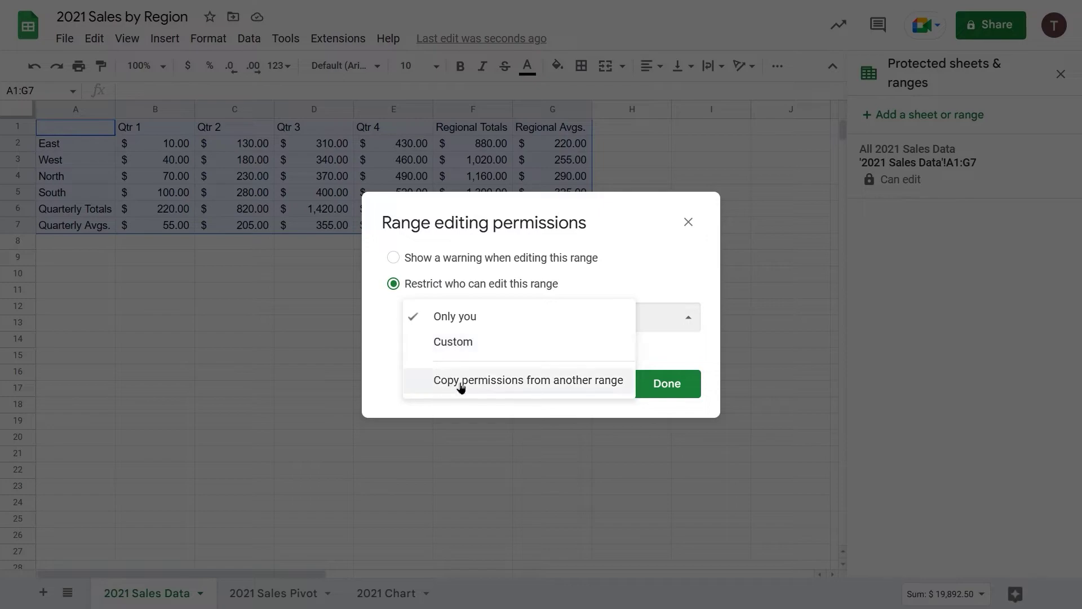
pyautogui.click(472, 345)
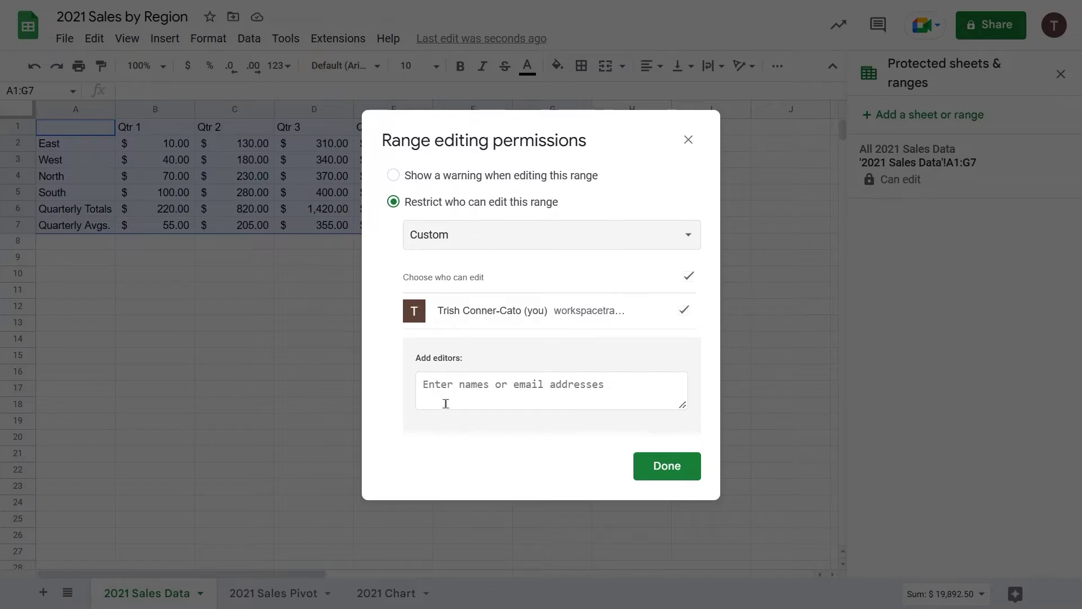
pyautogui.click(436, 388)
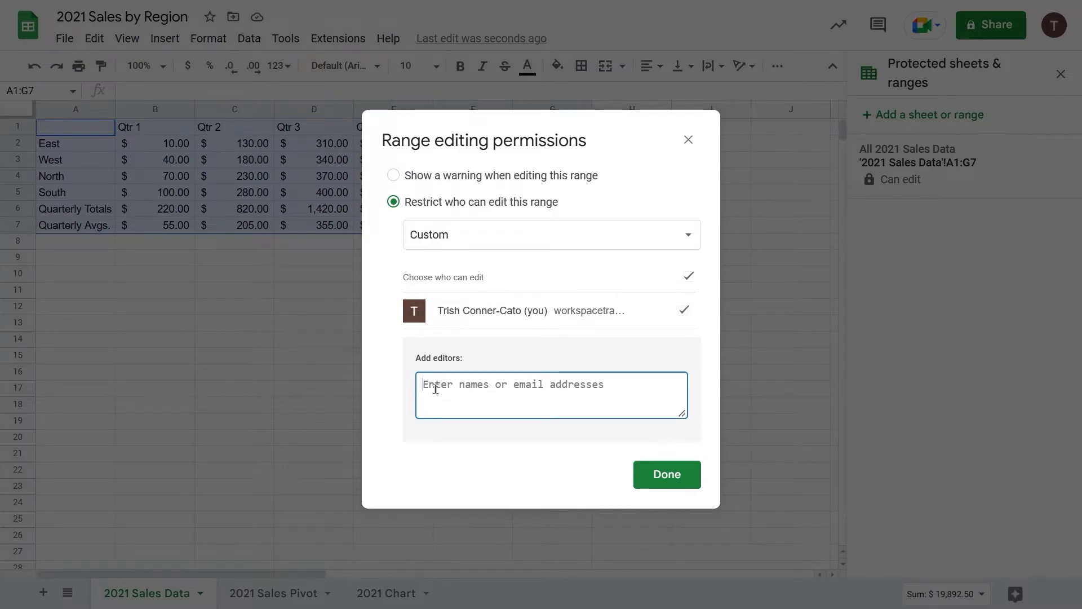
pyautogui.write('alter')
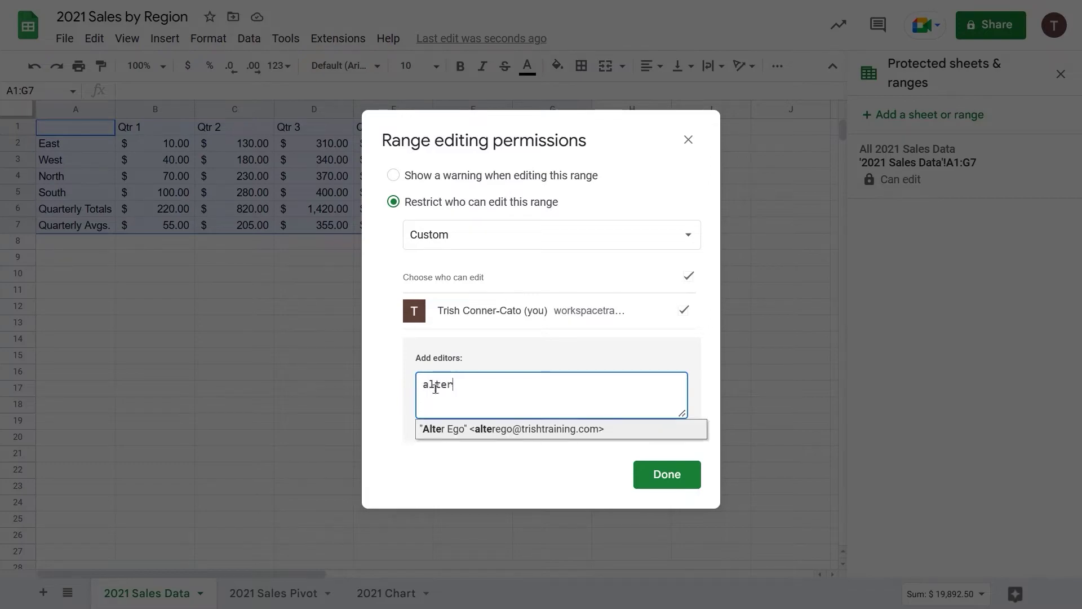
pyautogui.click(456, 429)
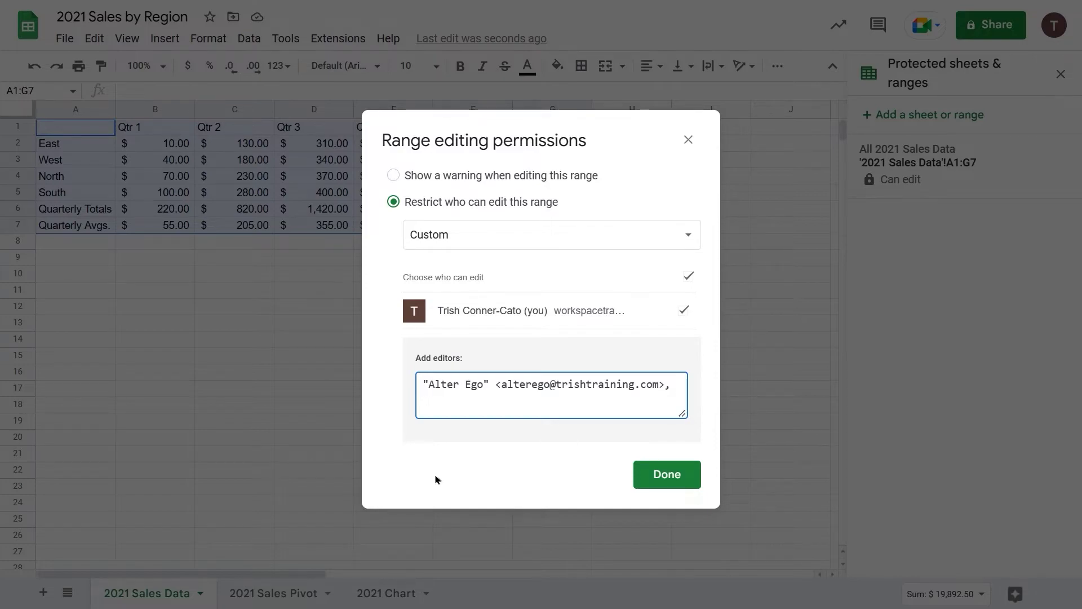
pyautogui.click(667, 479)
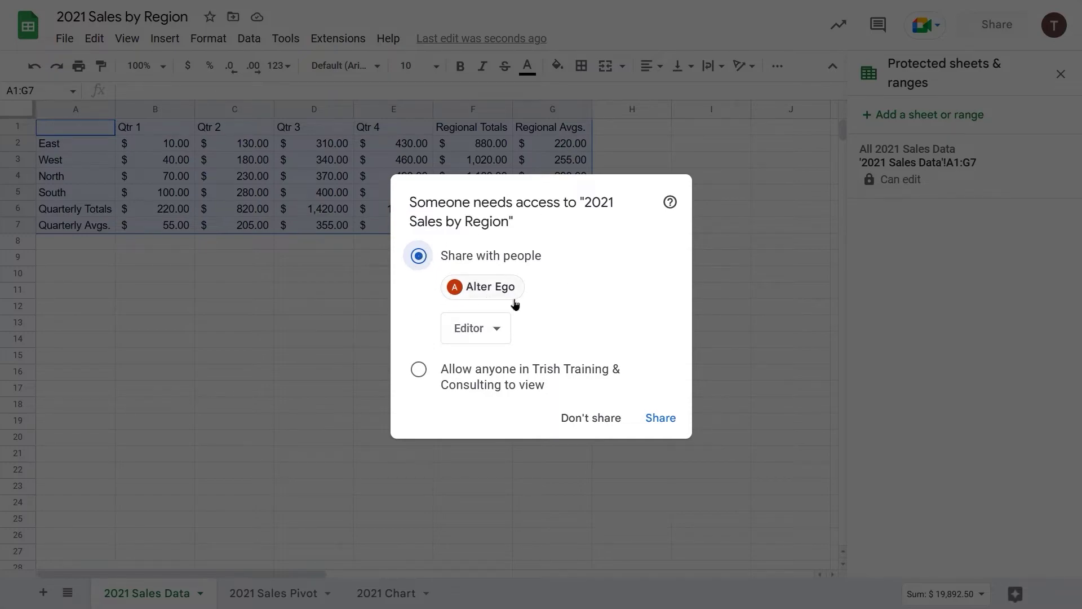
pyautogui.click(664, 419)
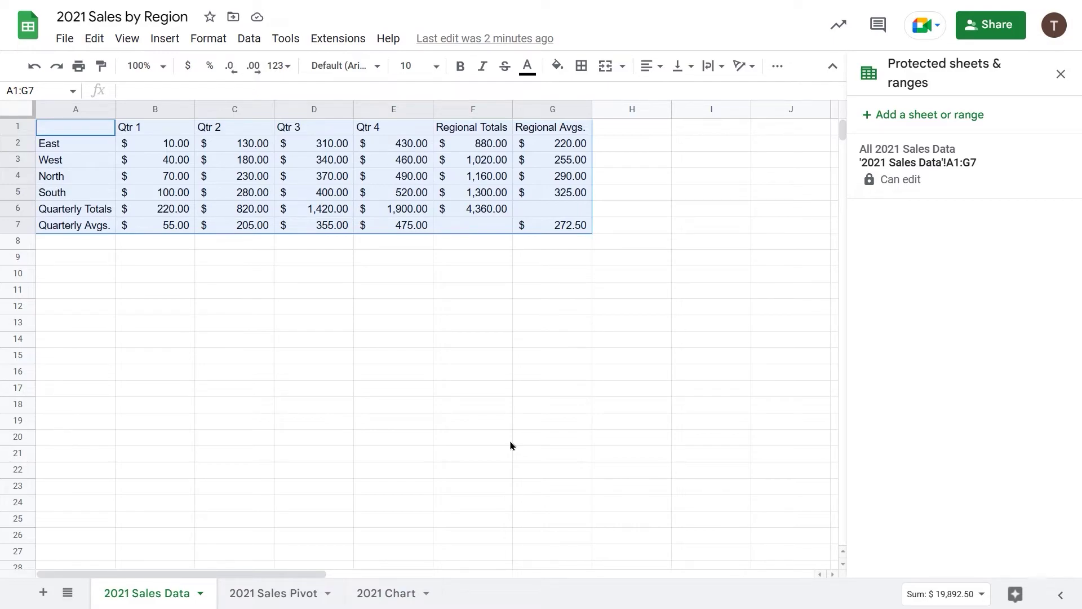
pyautogui.click(255, 198)
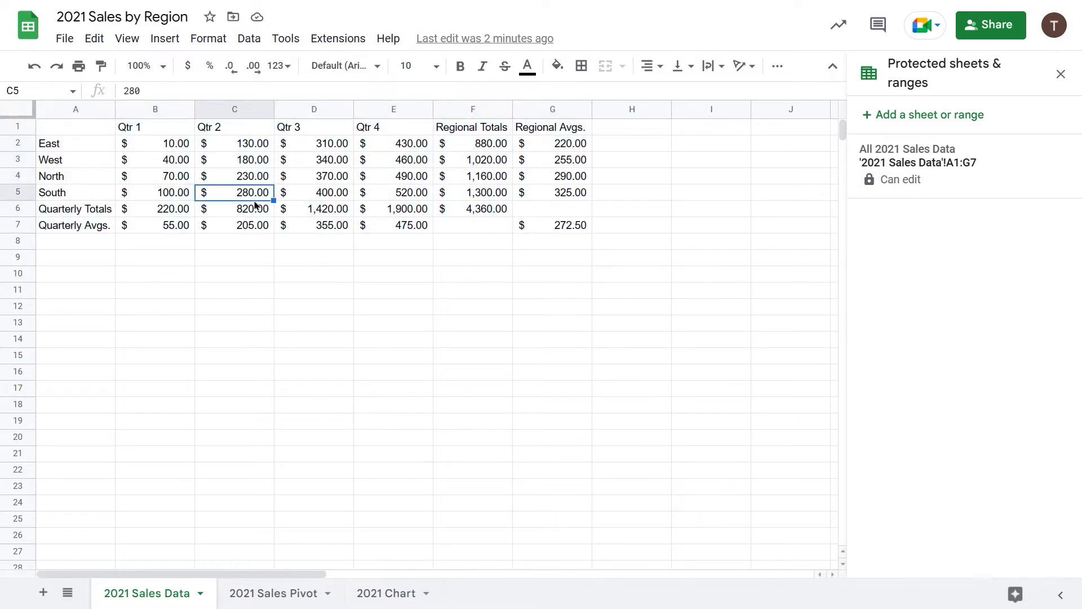
pyautogui.click(170, 147)
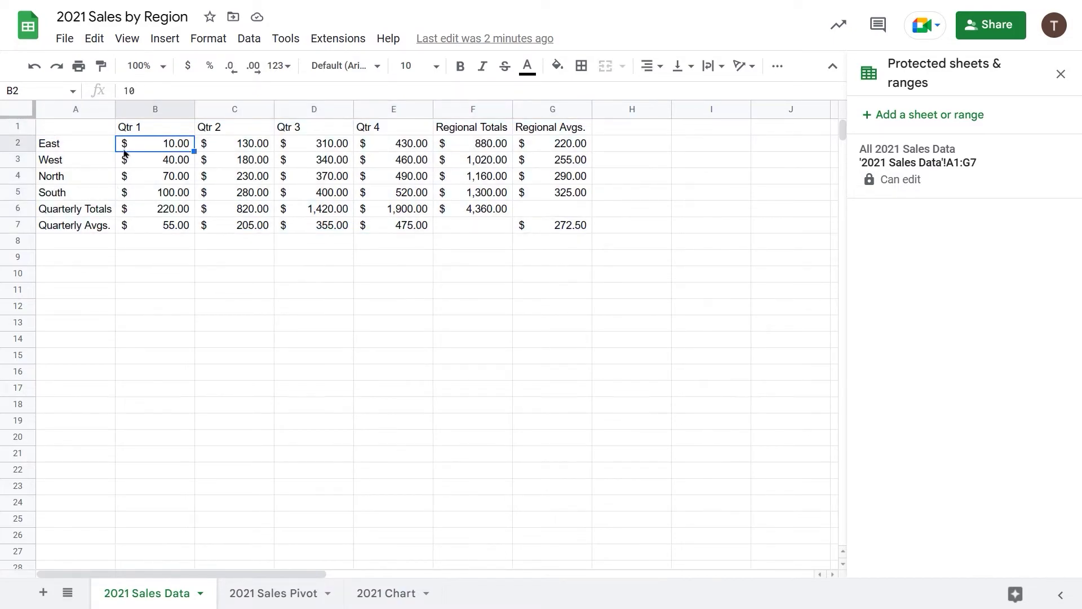
pyautogui.click(56, 143)
pyautogui.click(217, 159)
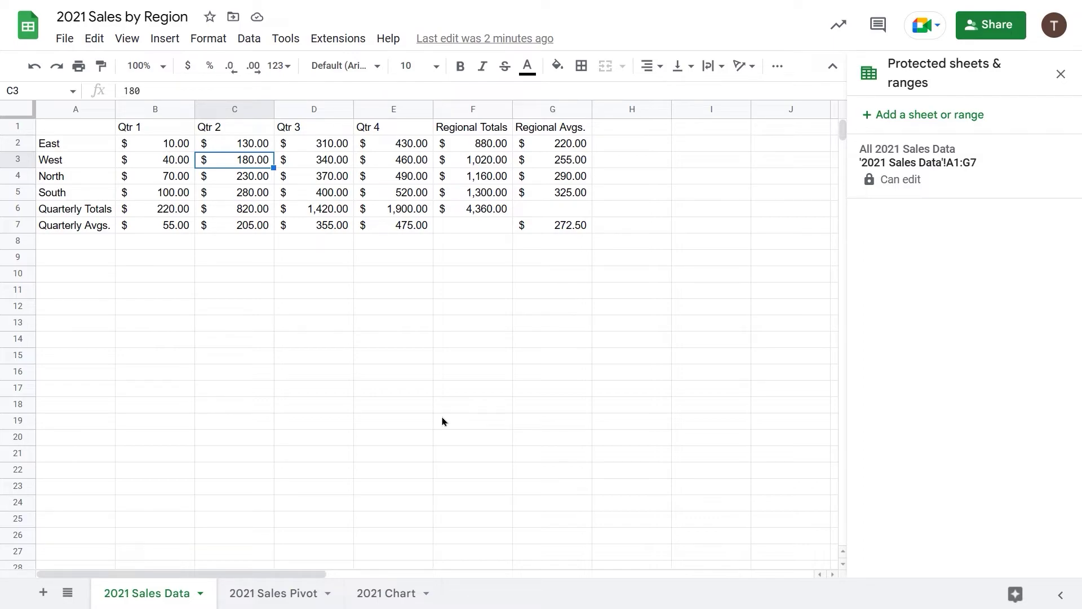
# Step: Protect the entire 2021 Sales Pivot sheet, restricting editing to the custom list with both existing editors selected
pyautogui.rightClick(167, 170)
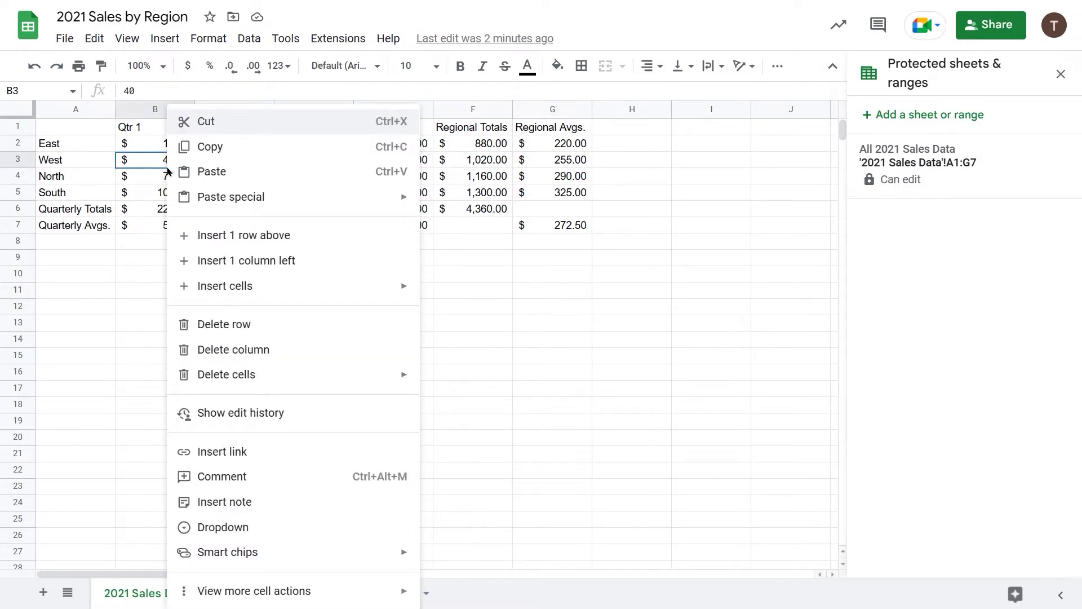
pyautogui.moveTo(268, 590)
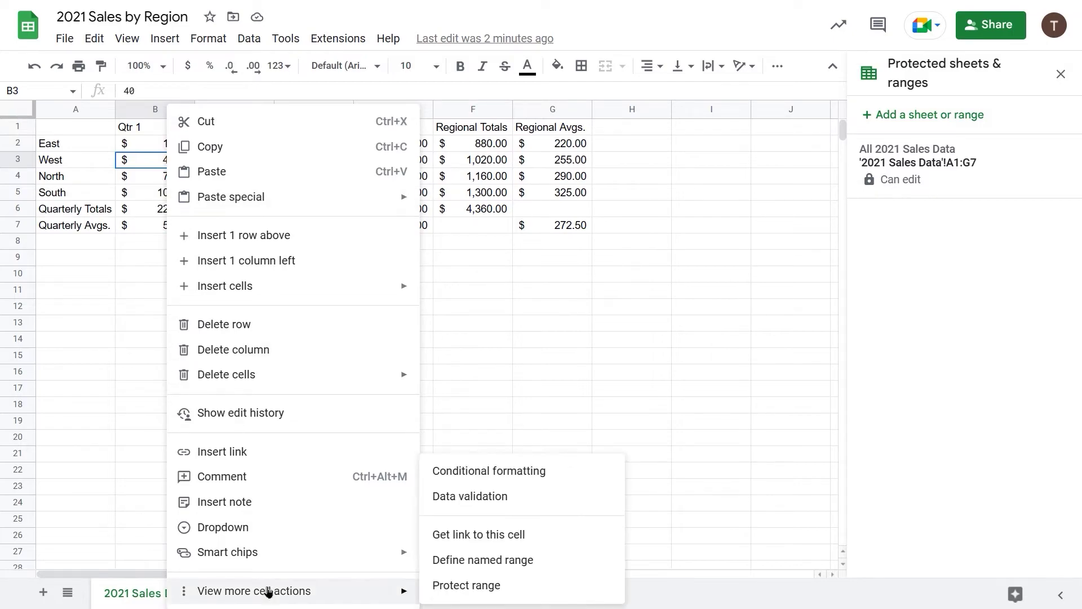
pyautogui.click(461, 586)
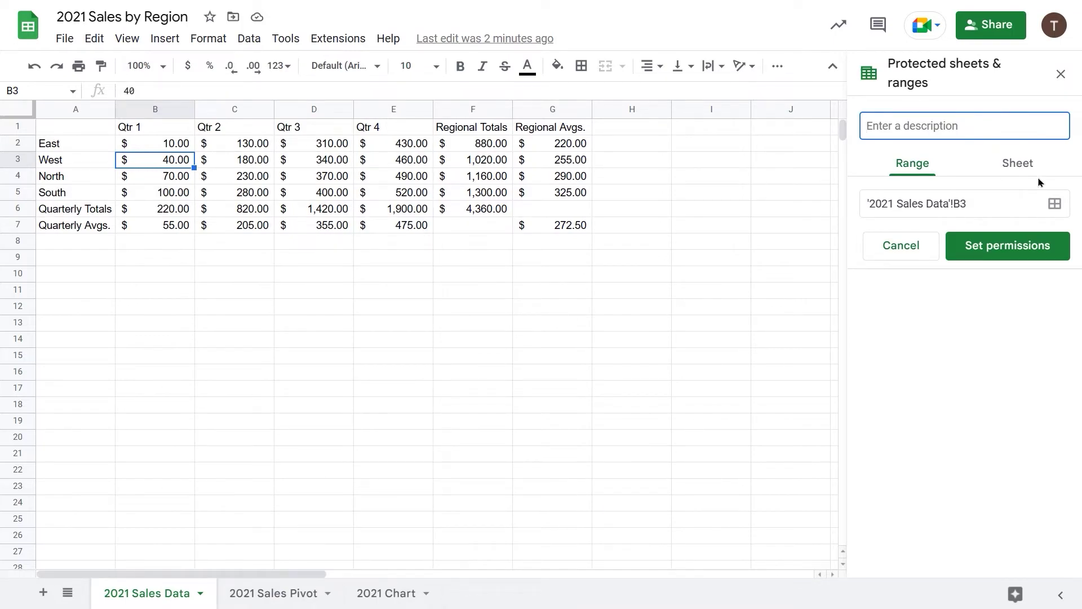
pyautogui.click(1020, 163)
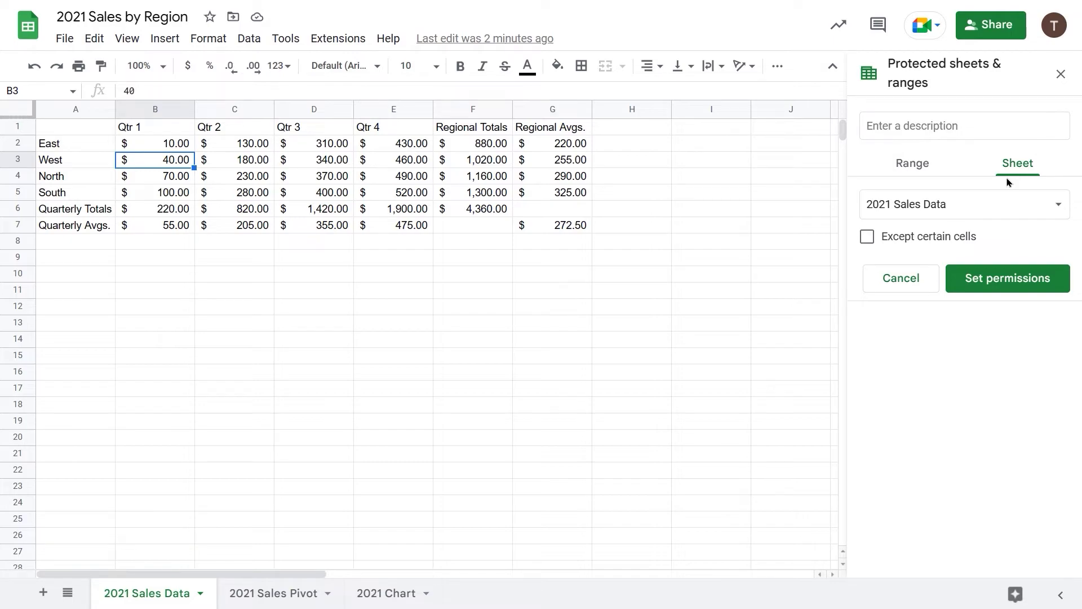
pyautogui.click(263, 594)
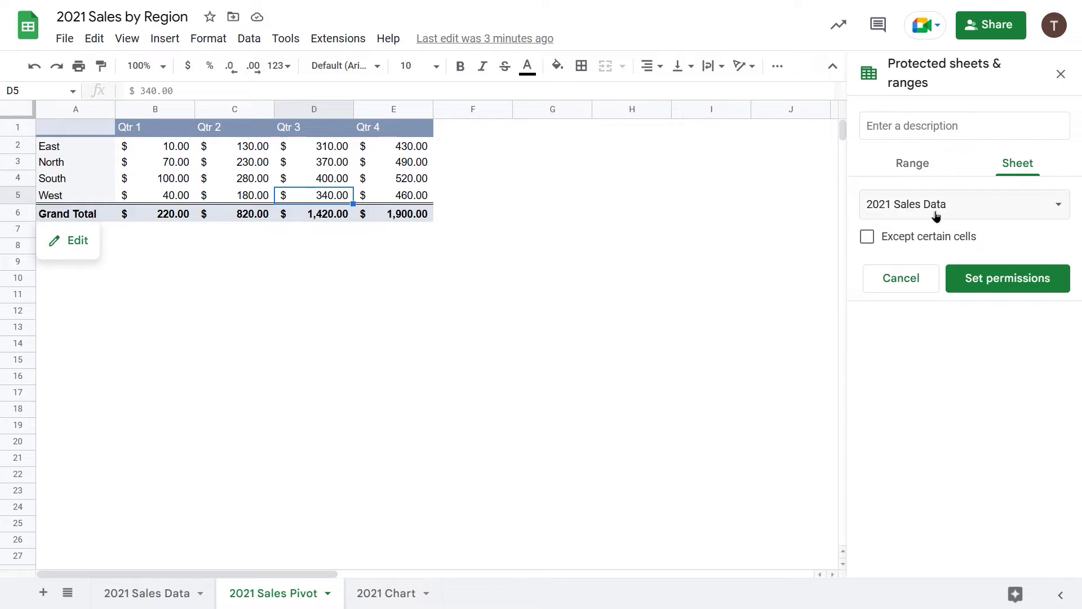
pyautogui.click(1059, 208)
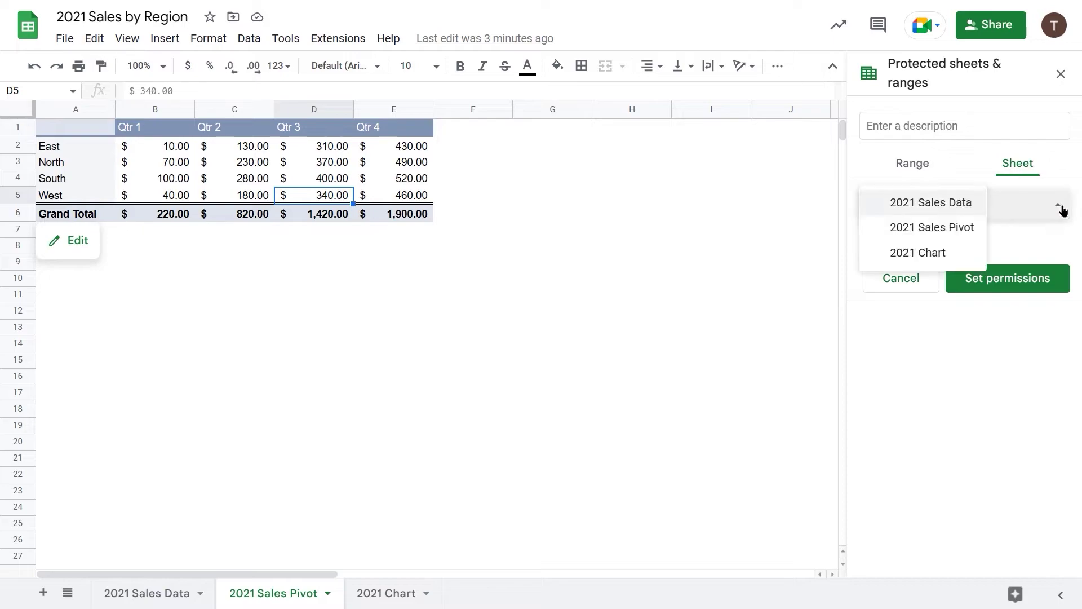
pyautogui.click(934, 227)
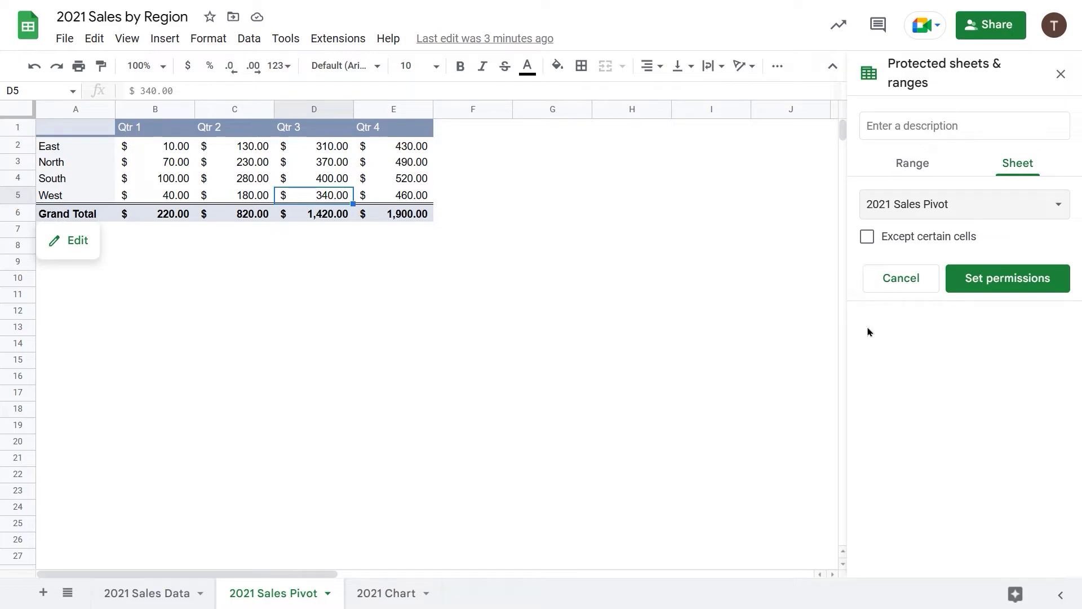
pyautogui.click(1014, 280)
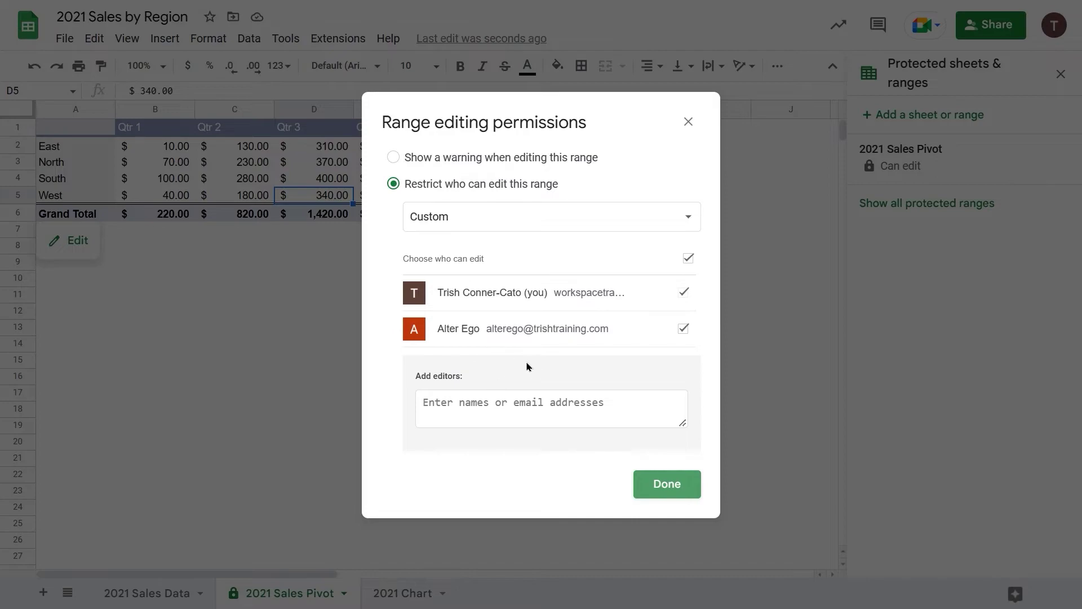
pyautogui.click(666, 483)
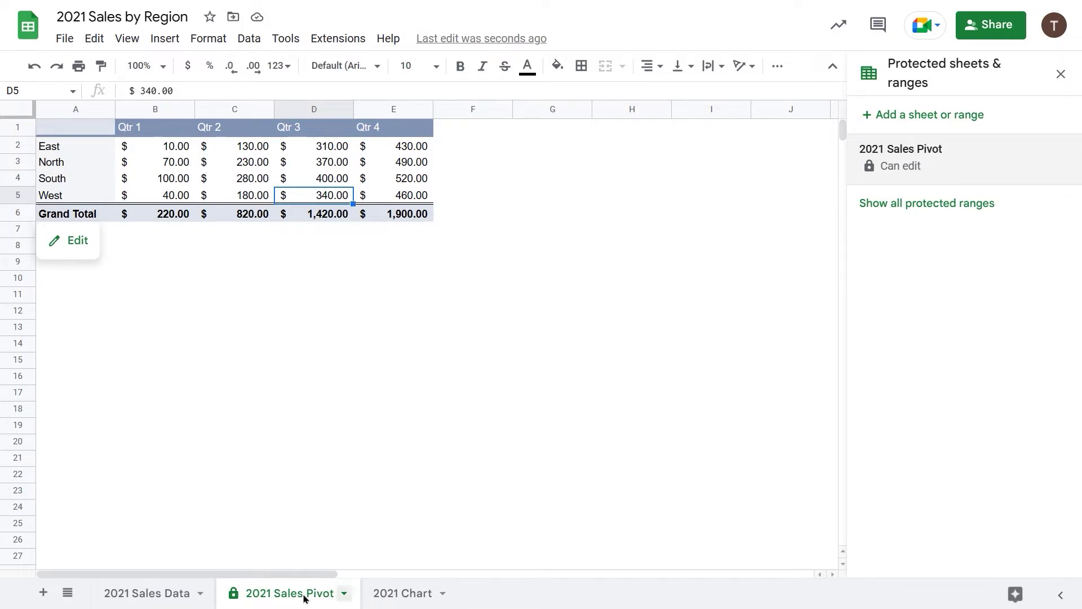
# Step: Remove the second editor from the permissions of the protected range All 2021 Sales Data and save the change
pyautogui.click(147, 593)
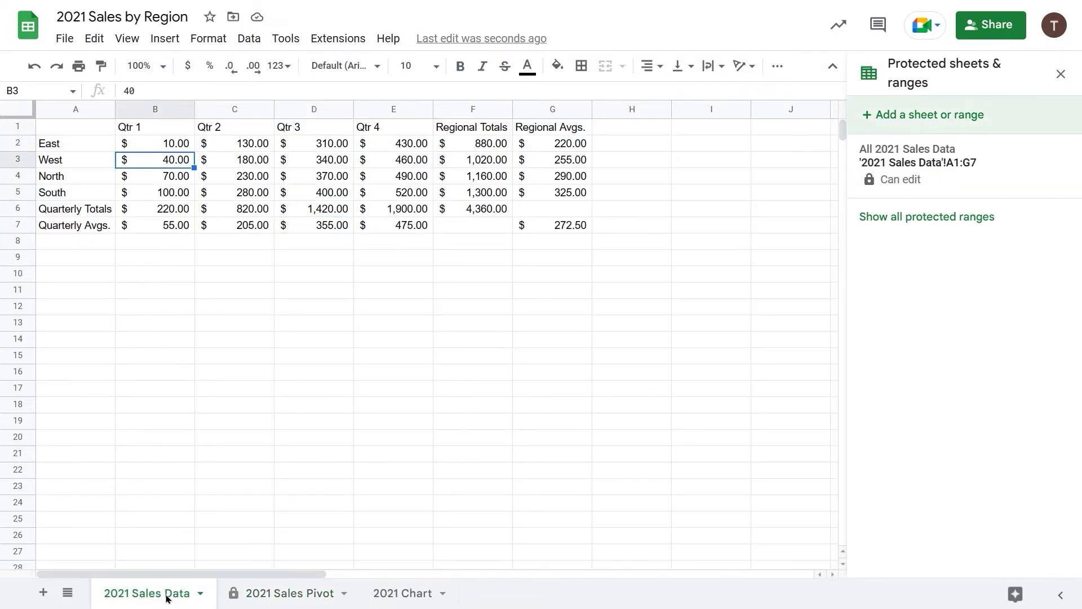
pyautogui.click(909, 179)
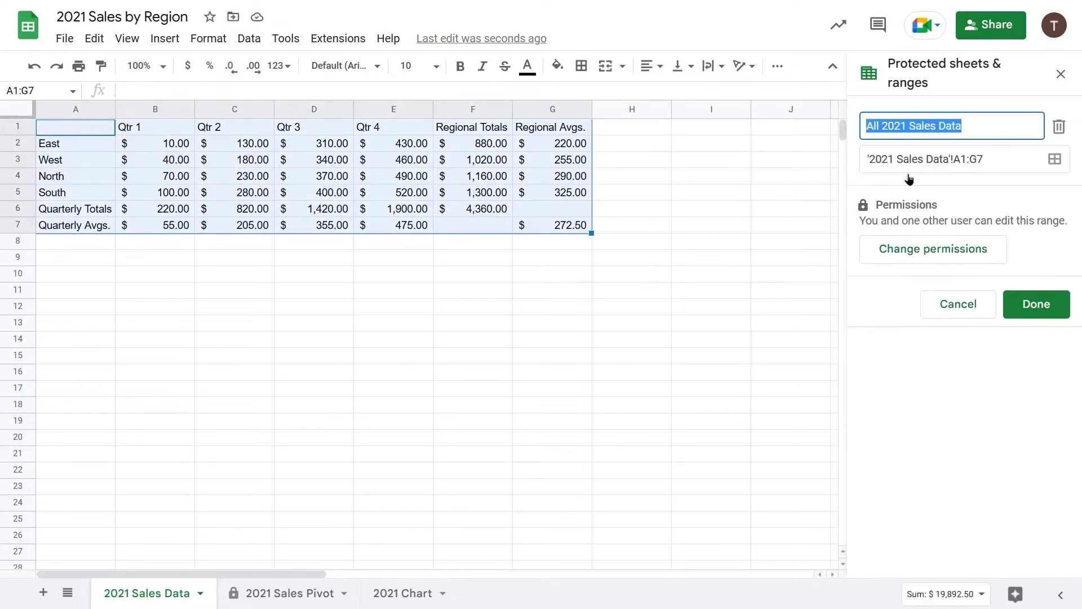
pyautogui.click(936, 249)
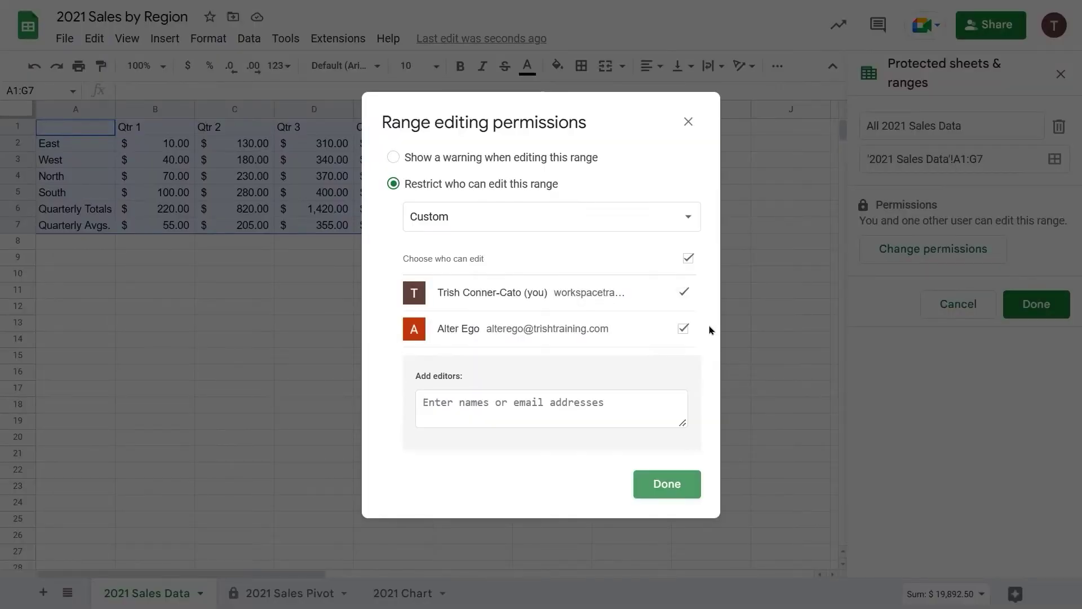
pyautogui.click(685, 331)
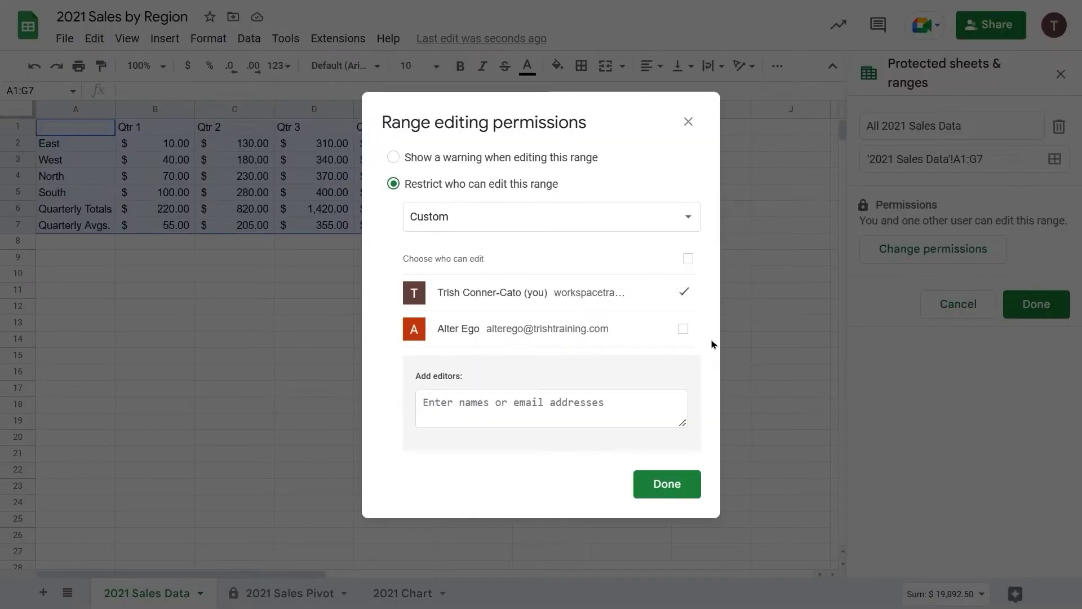
pyautogui.click(666, 483)
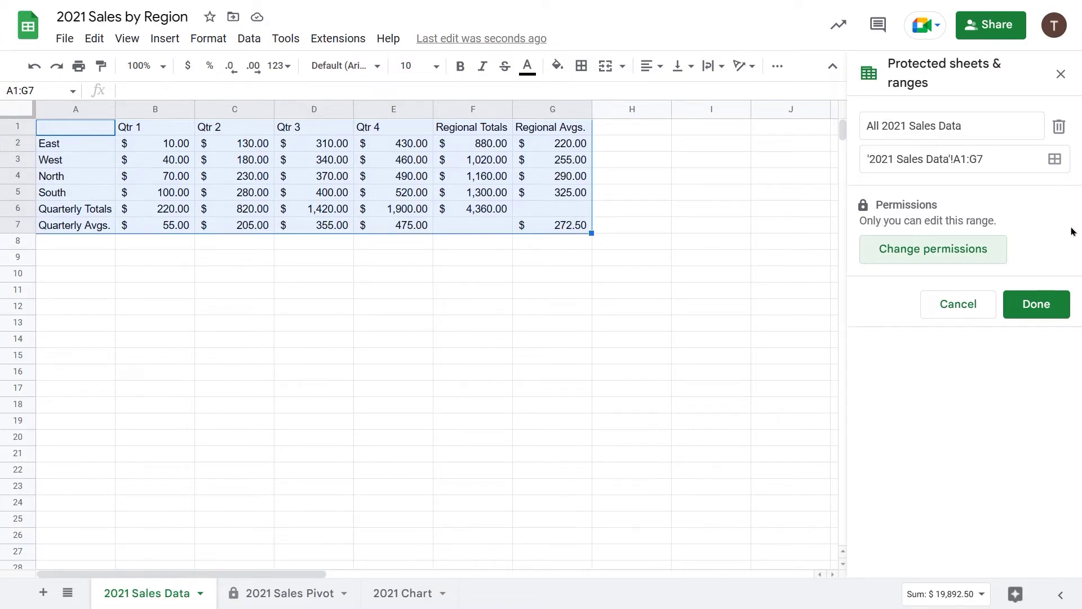
pyautogui.click(1039, 305)
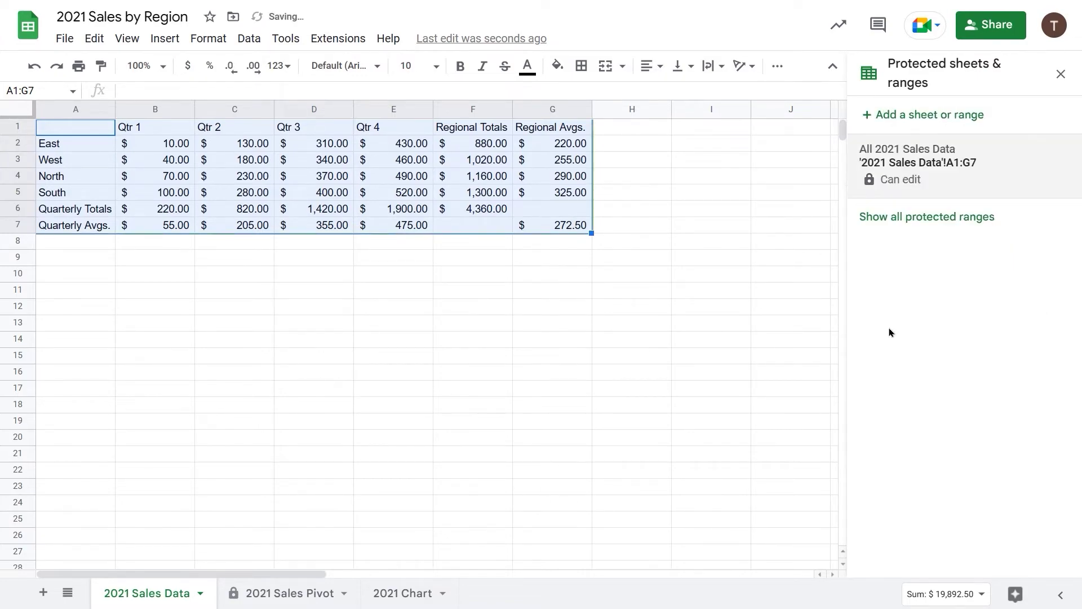
pyautogui.click(190, 363)
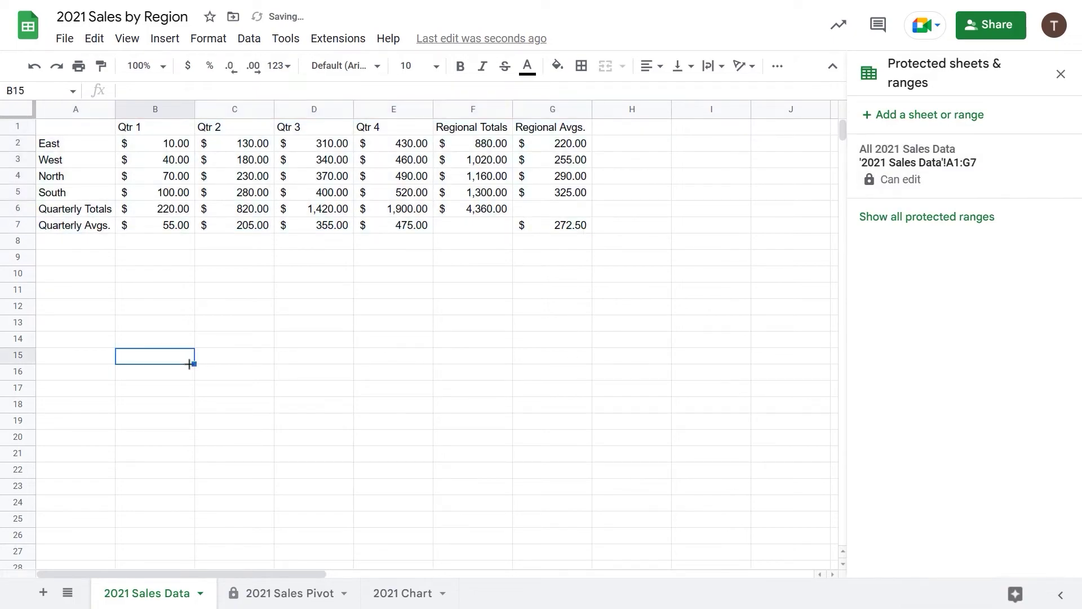
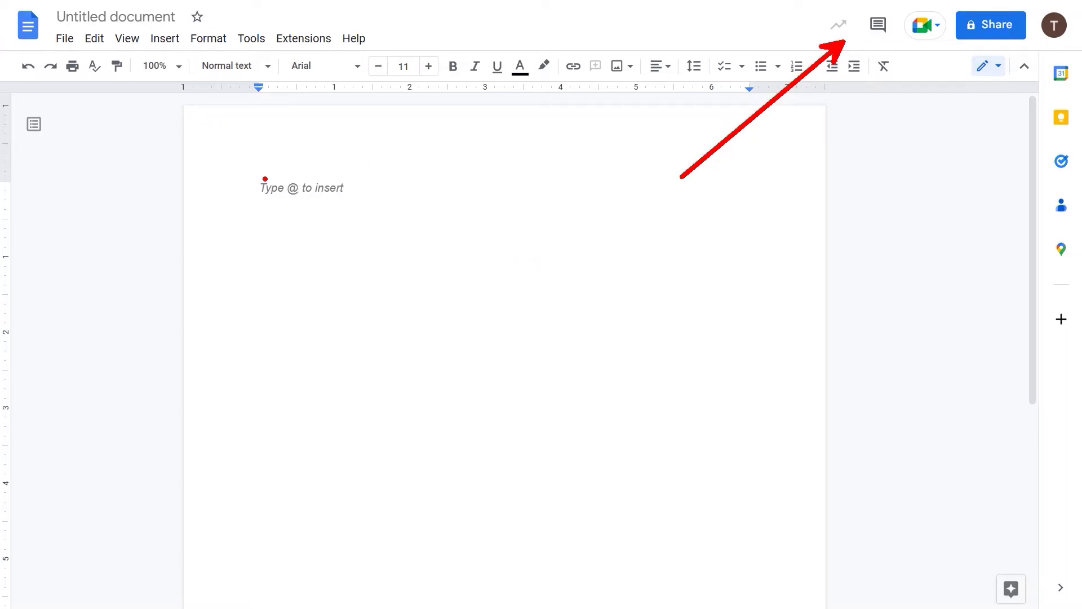
# Step: In the untitled Google Docs document, show the document outline and close it again
pyautogui.press('Escape')
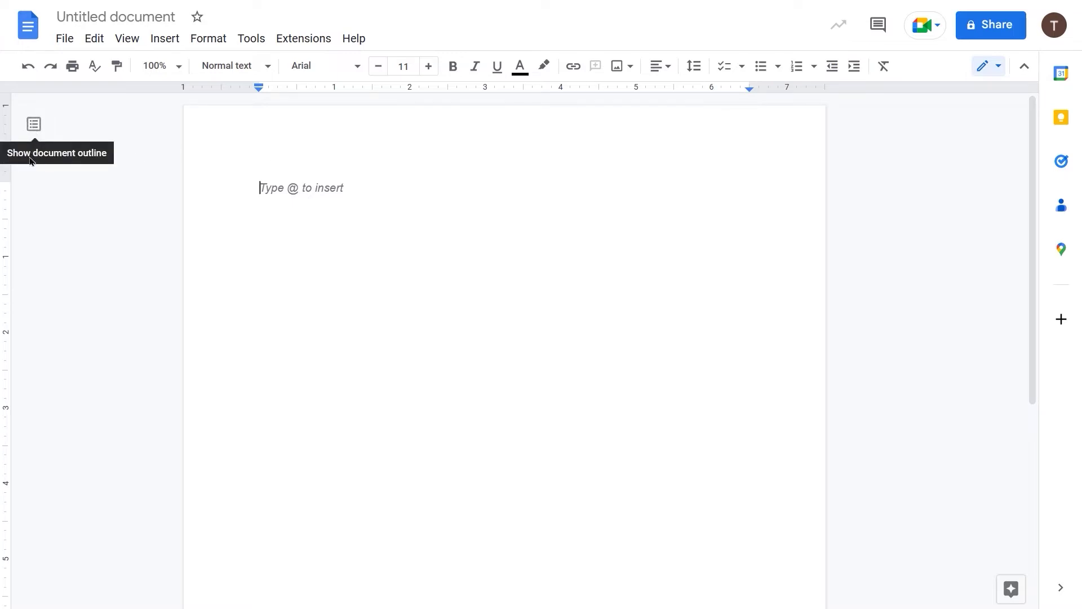
pyautogui.click(34, 125)
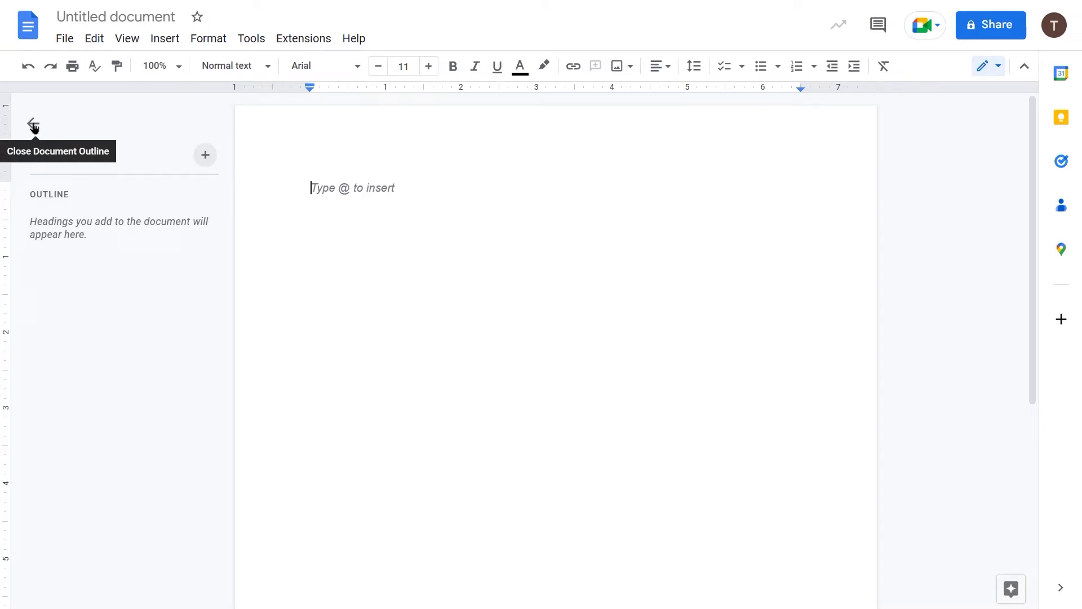
pyautogui.click(34, 125)
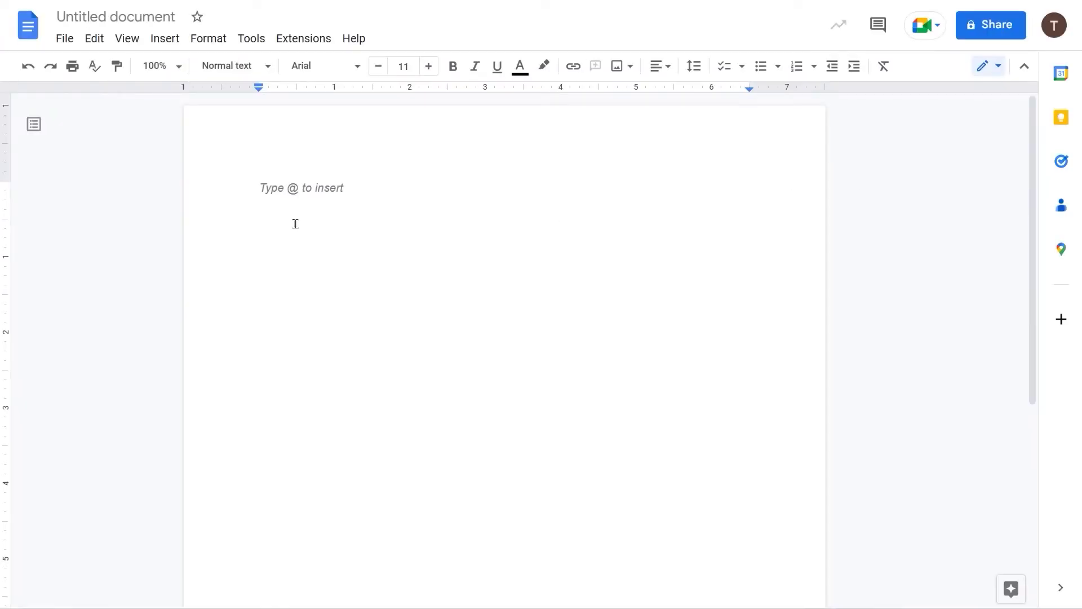
# Step: Write one paragraph about gardening beginning "I am an avid gardener." and another beginning "I learned how to play music and sing"
pyautogui.doubleClick(264, 187)
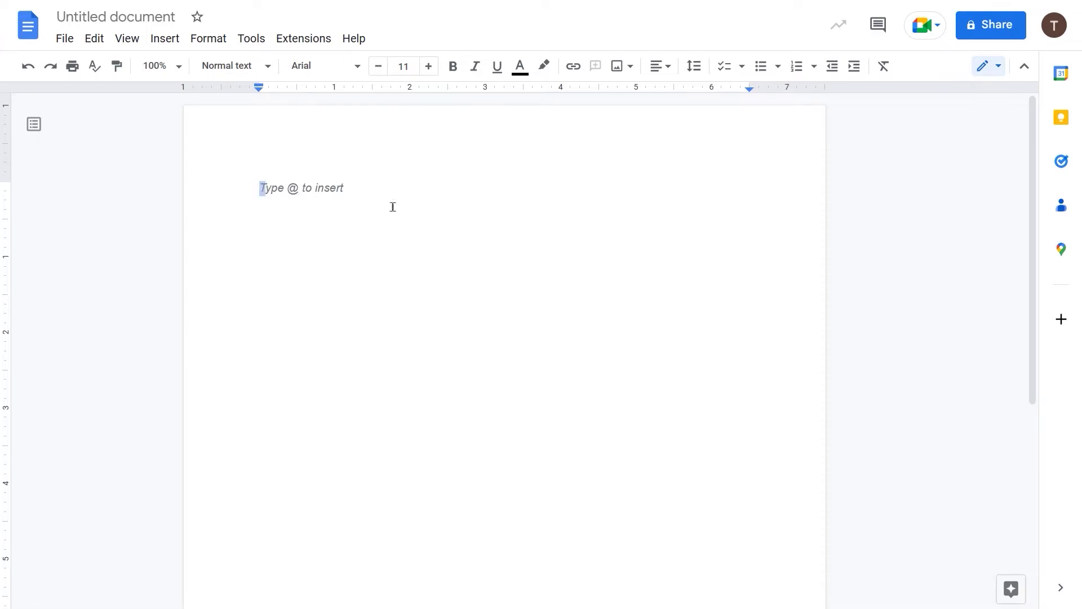
pyautogui.click(263, 190)
pyautogui.write('I am an avid gardener.  I love growing fruits, vegetables, herbs, and succulents.  The best part is that I can go out and pick what I need when I’m cooking.  I play music for and speak to my plants and truly enjoy tending to them and watching them flourish.  I learned how to play music and sing about twenty years ago.  When I need to relax, I’ll find myself composing a song on my keyboard or picking out the chords of a classic song.  It’s a great outlet for me to express myself.')
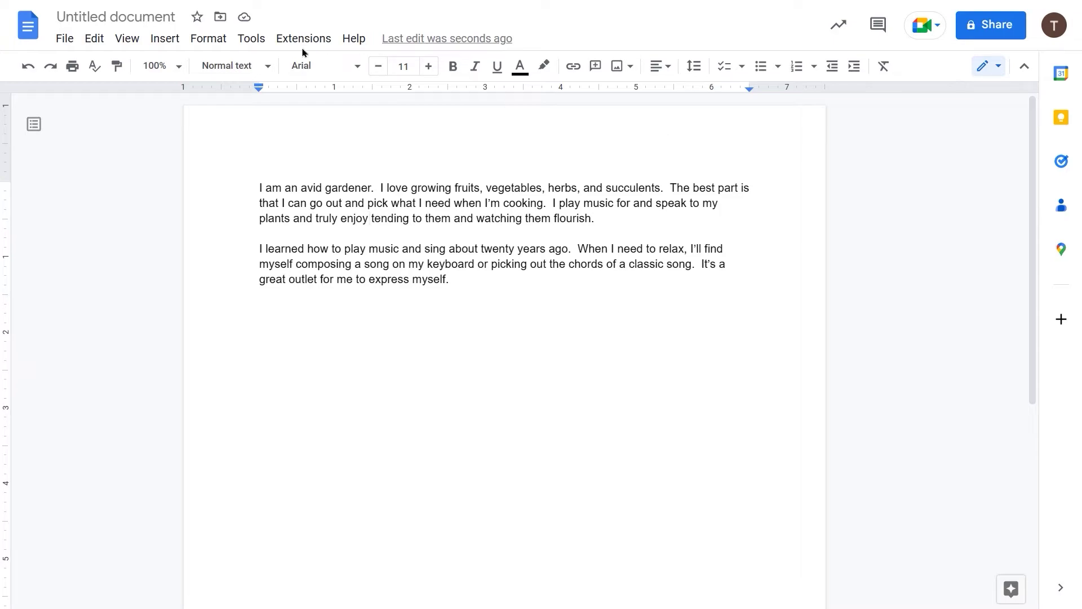
# Step: Switch the document to Viewing mode and back to Editing mode, checking the available modes
pyautogui.click(125, 40)
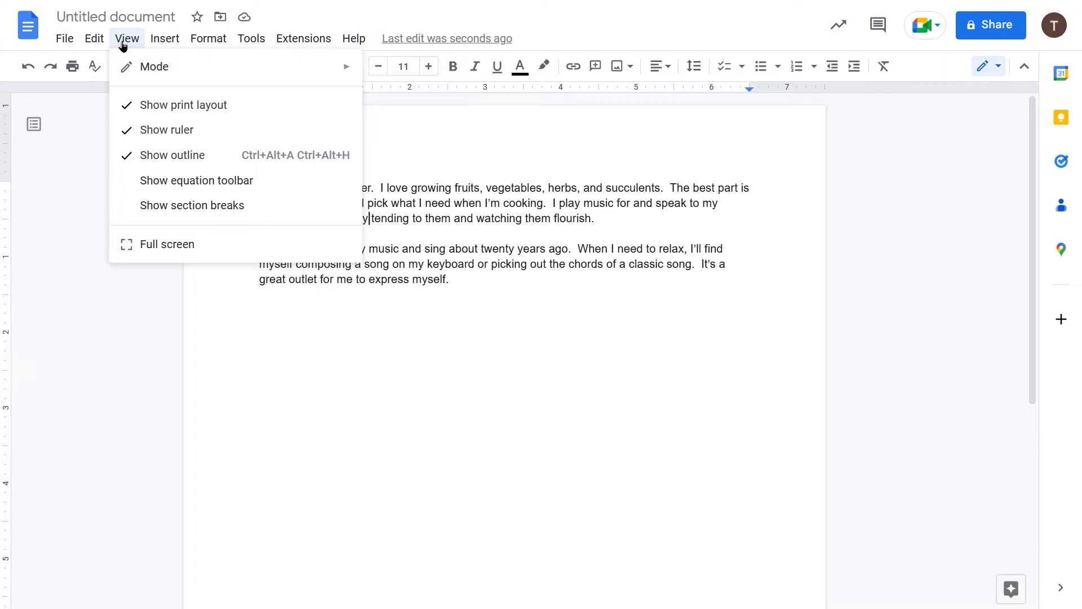
pyautogui.moveTo(130, 68)
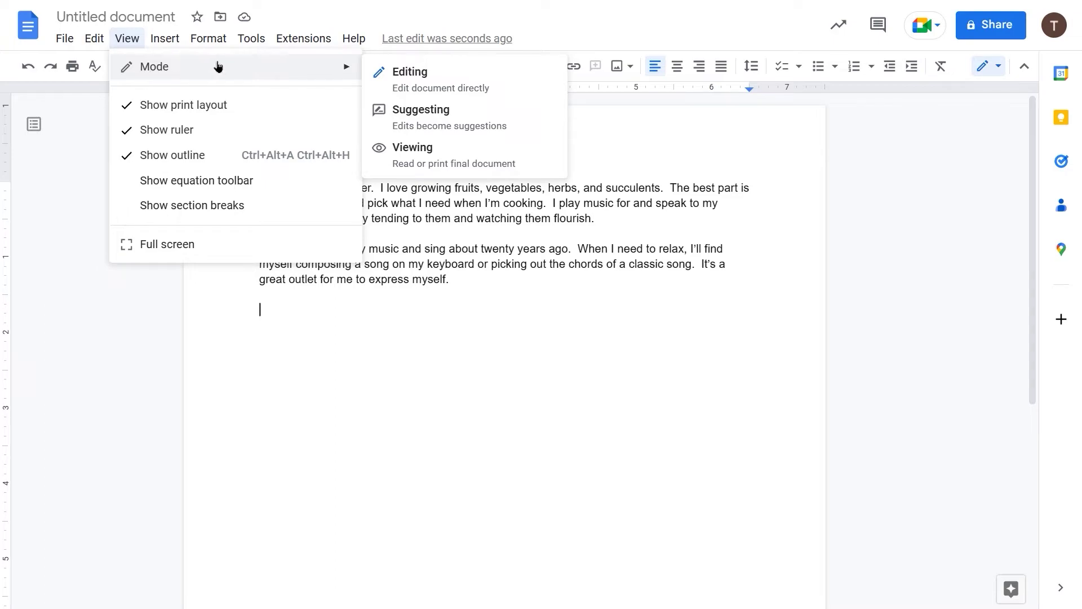
pyautogui.click(425, 159)
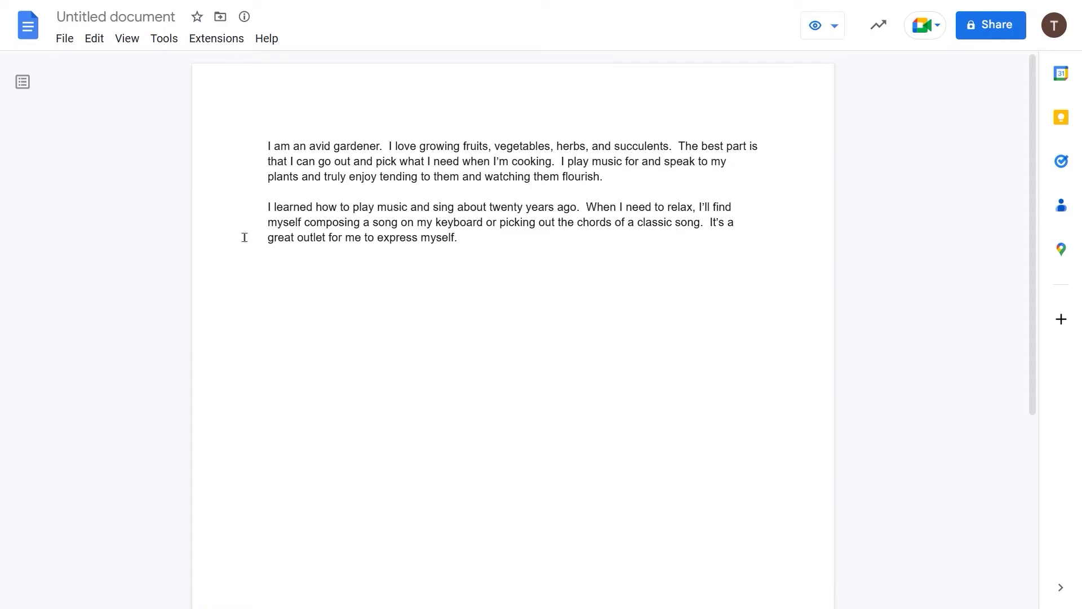
pyautogui.click(126, 45)
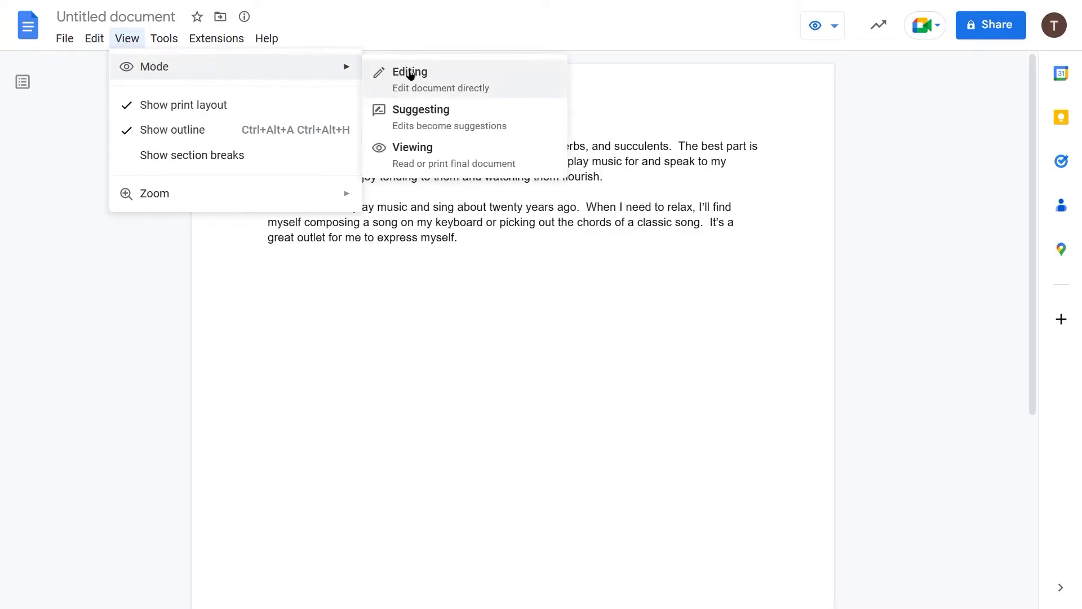
pyautogui.click(433, 79)
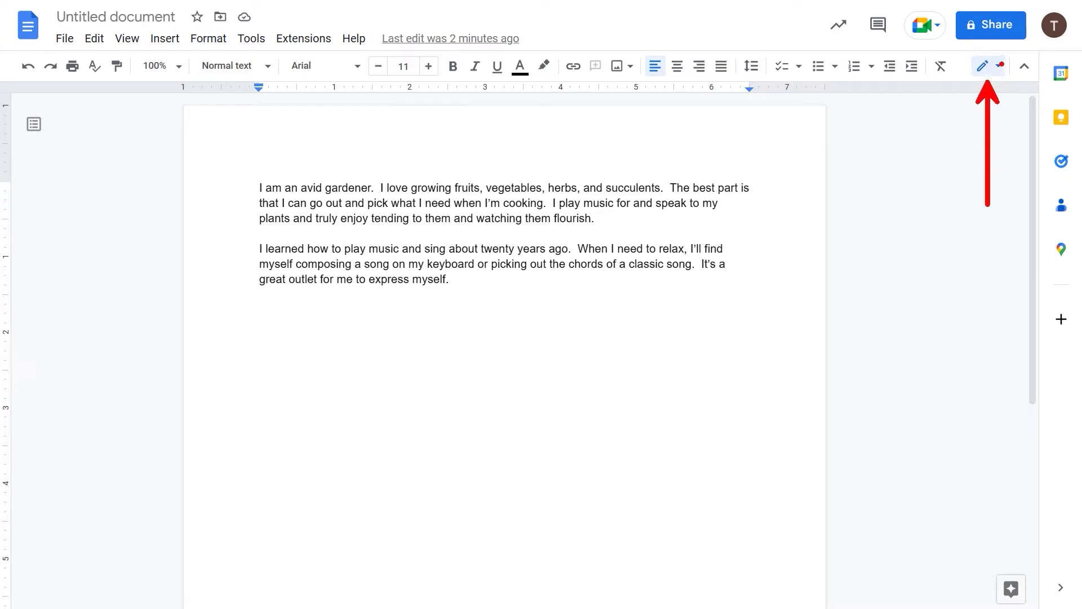
pyautogui.click(998, 67)
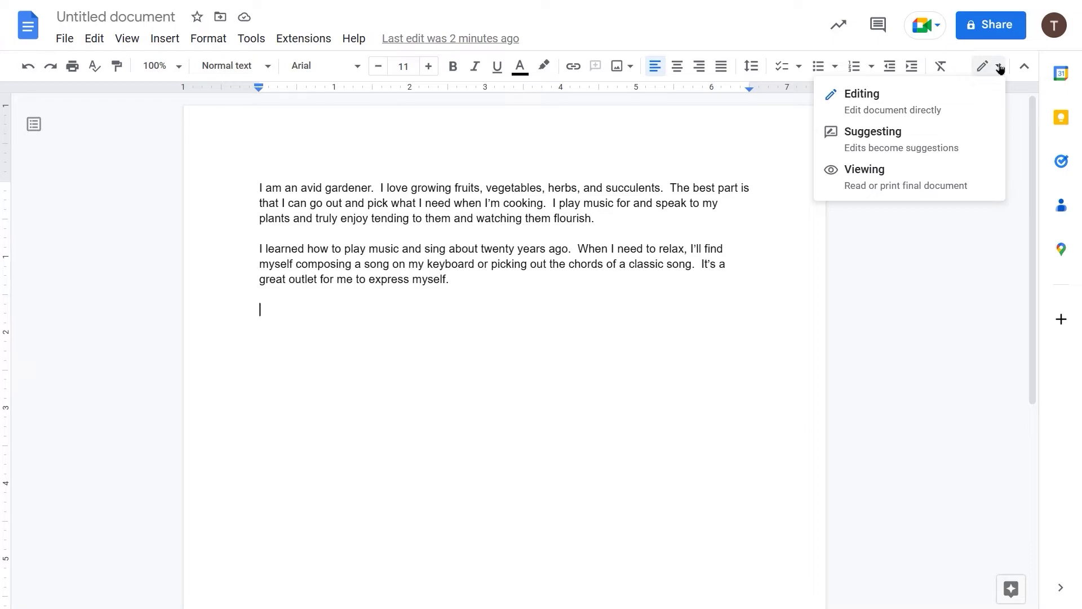
pyautogui.click(1000, 68)
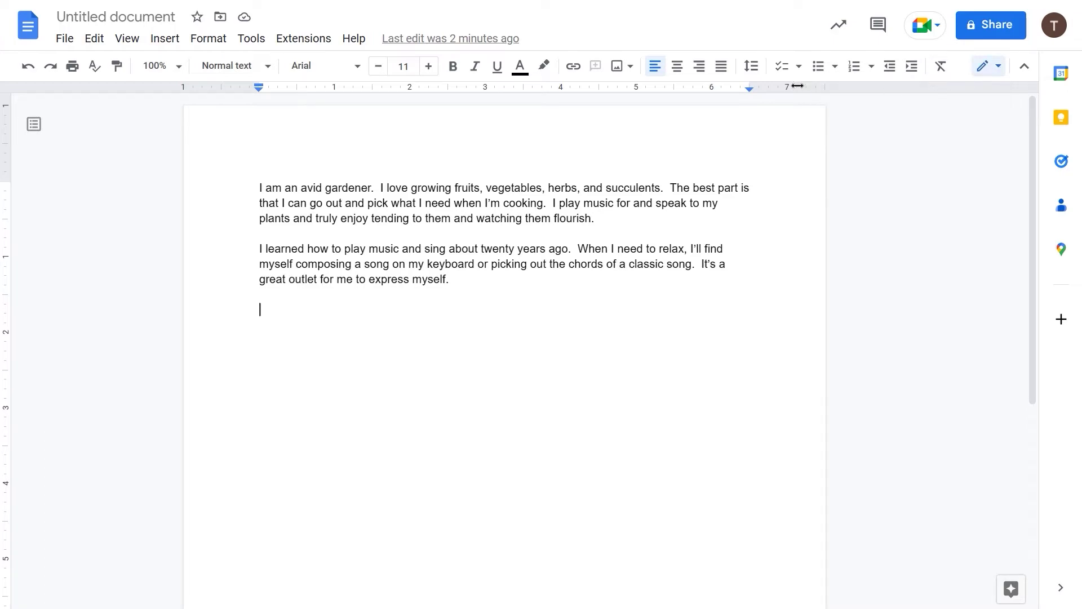
# Step: Insert a page break on the empty line below the second paragraph
pyautogui.click(128, 46)
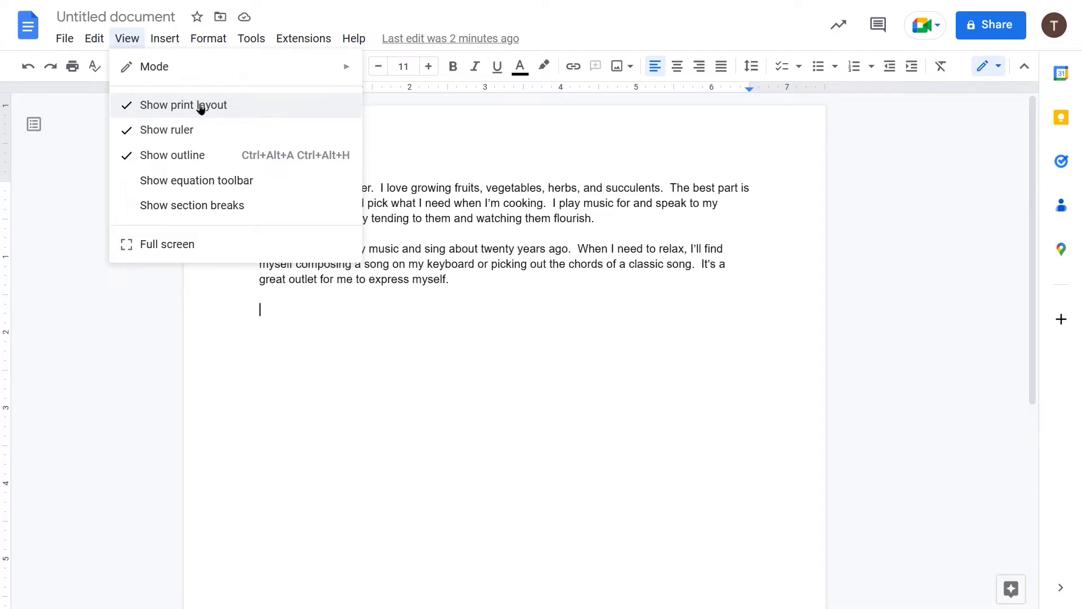
pyautogui.click(277, 310)
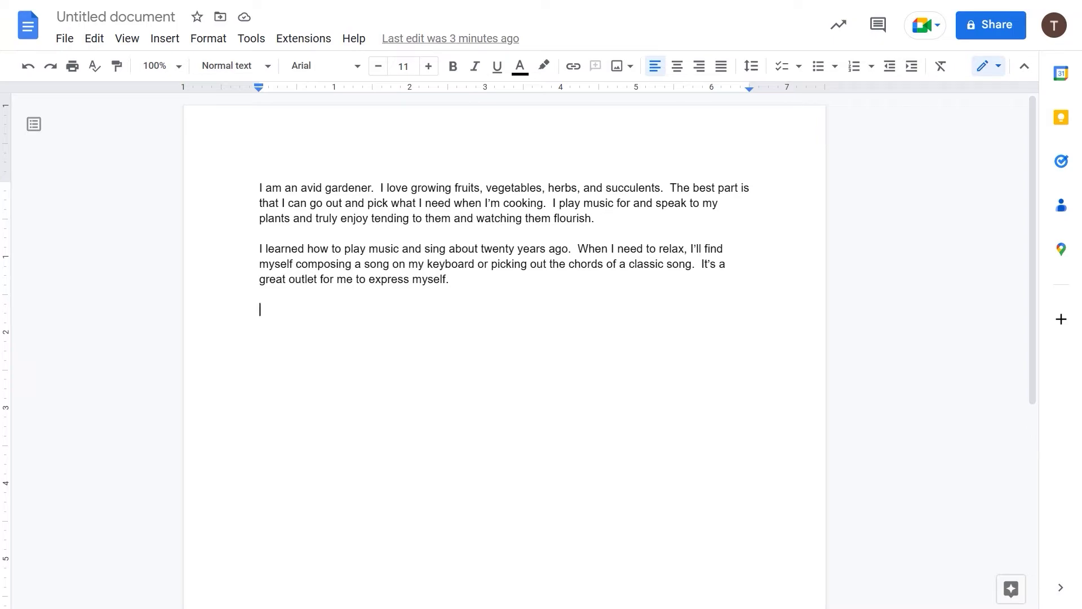
pyautogui.hotkey('ctrl', 'Return')
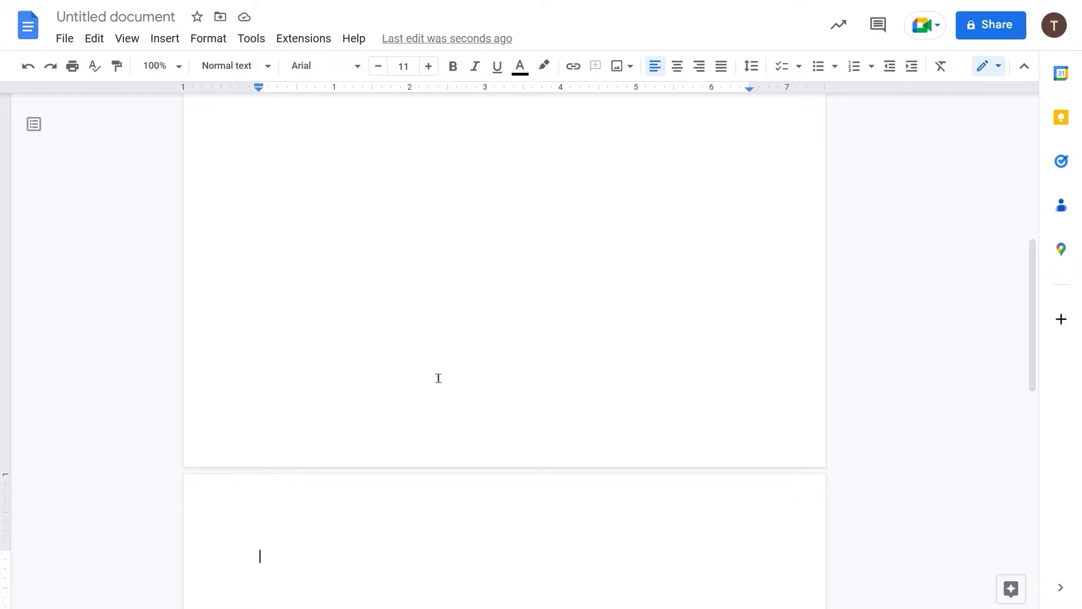
# Step: Turn off the print layout display for the document
pyautogui.scroll(8, 438, 378)
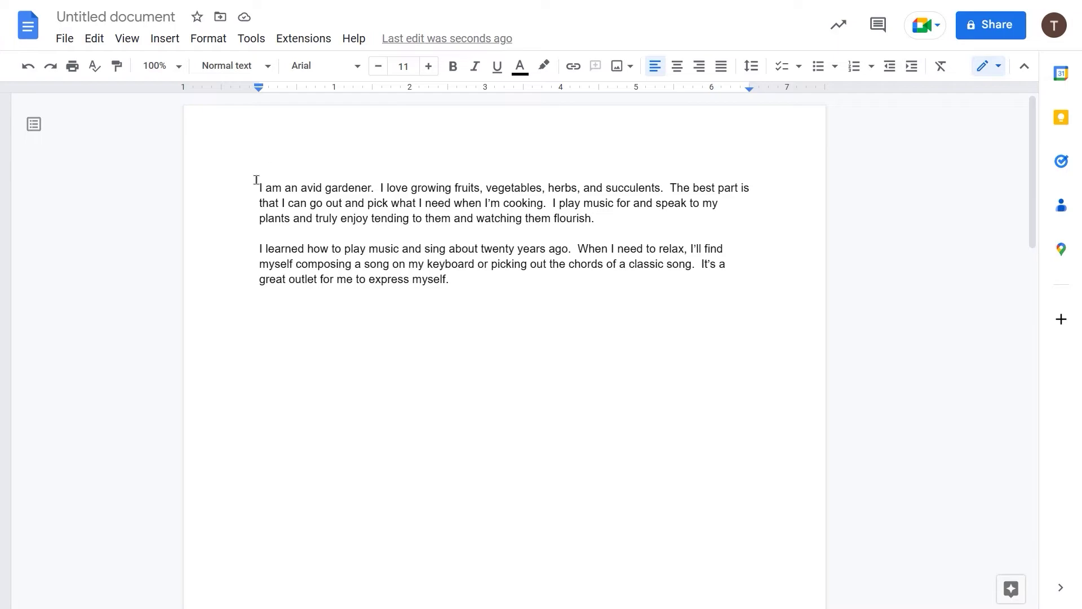
pyautogui.click(136, 43)
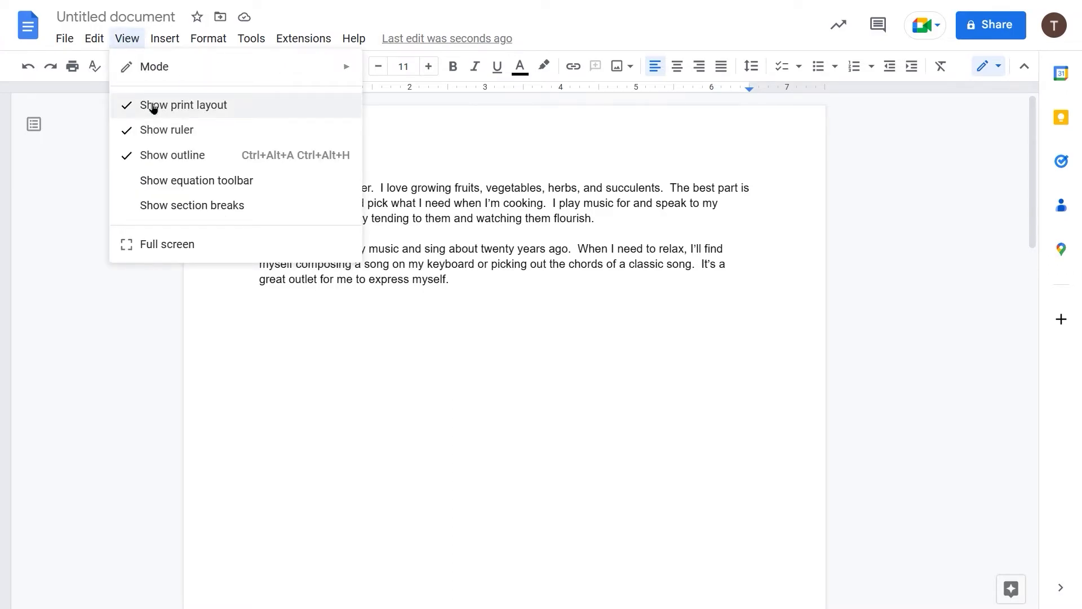
pyautogui.click(153, 107)
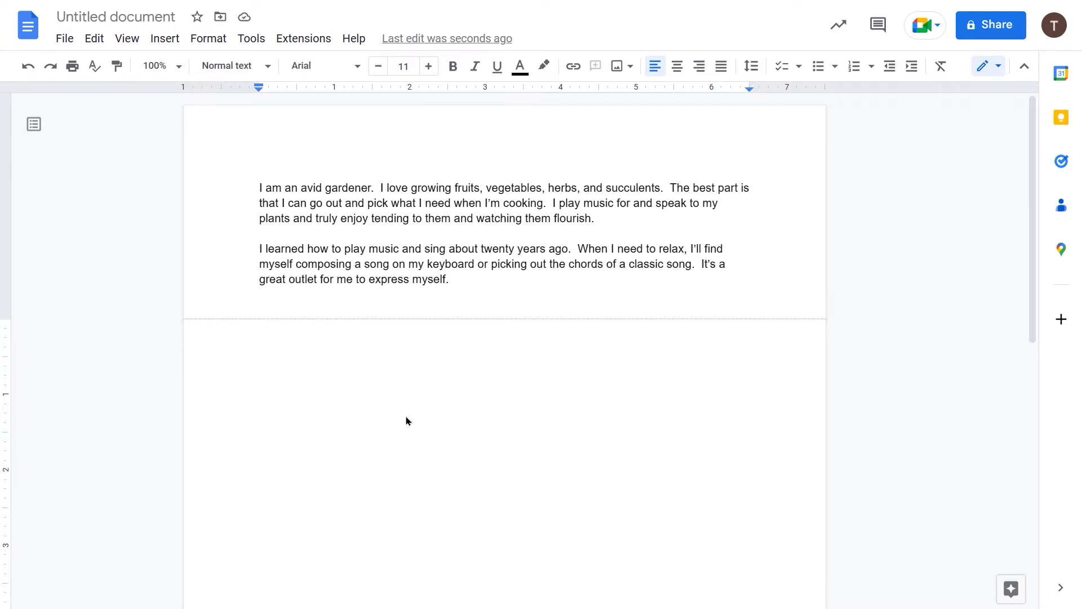
# Step: Remove the page break below the second paragraph and turn the print layout display back on
pyautogui.press('BackSpace')
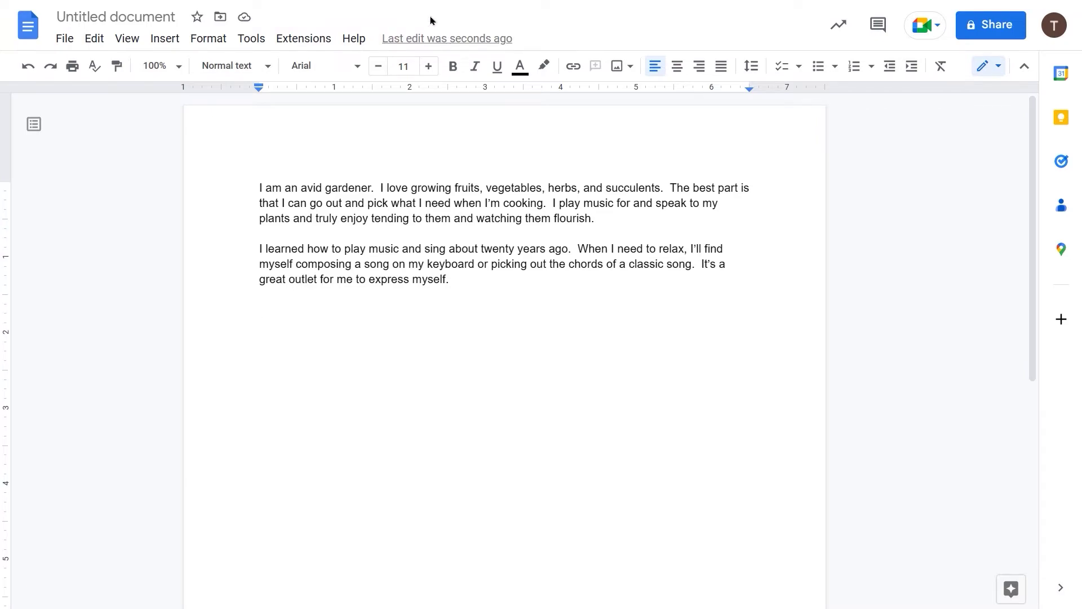
pyautogui.click(127, 40)
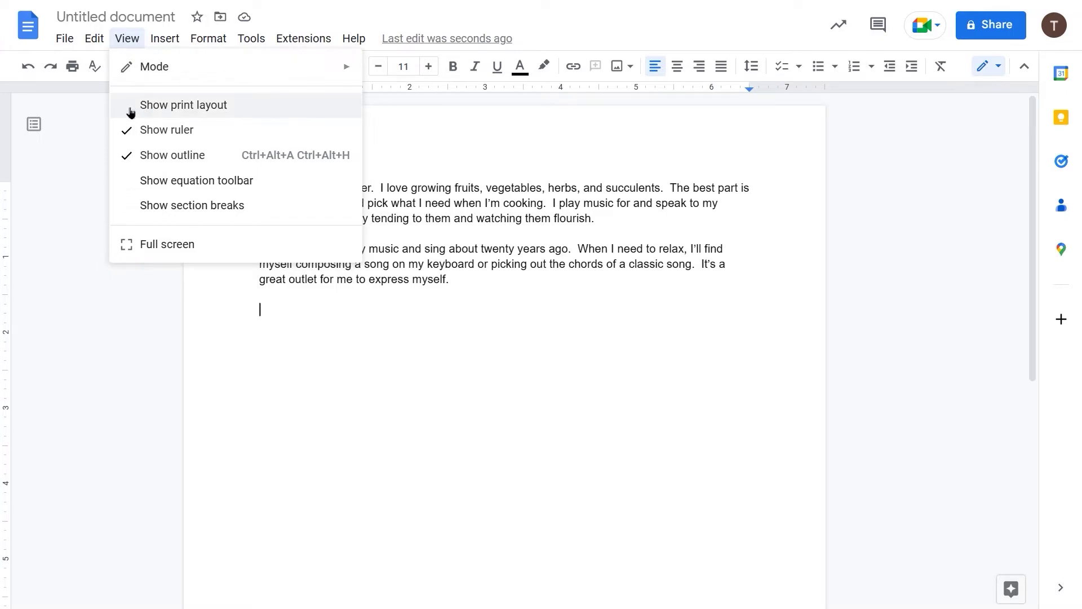
pyautogui.click(130, 112)
# Step: Turn the document outline off and on again, and collapse the outline panel
pyautogui.click(126, 41)
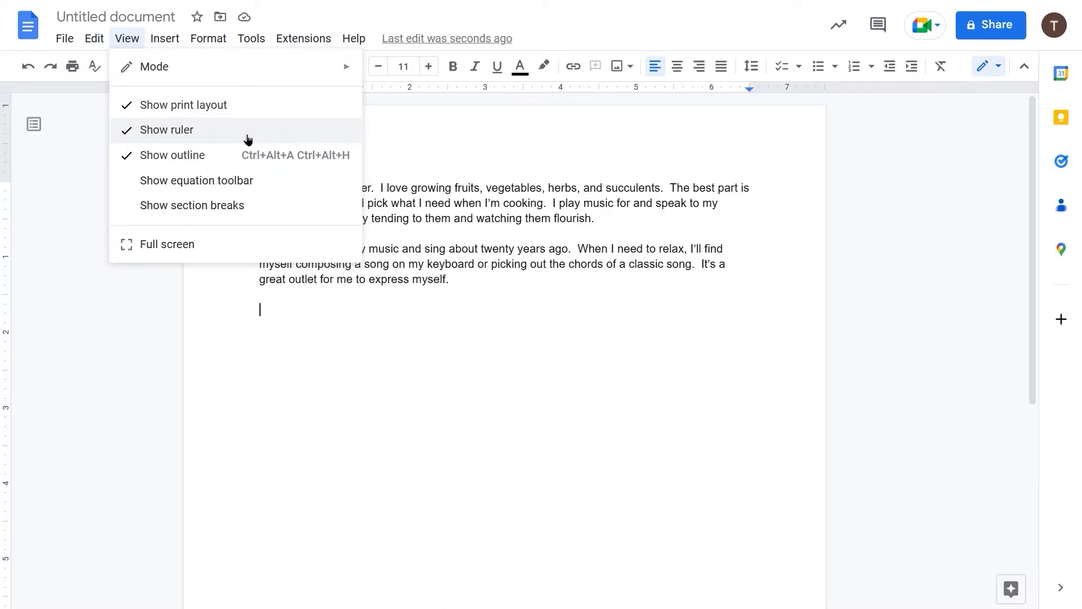
pyautogui.click(176, 157)
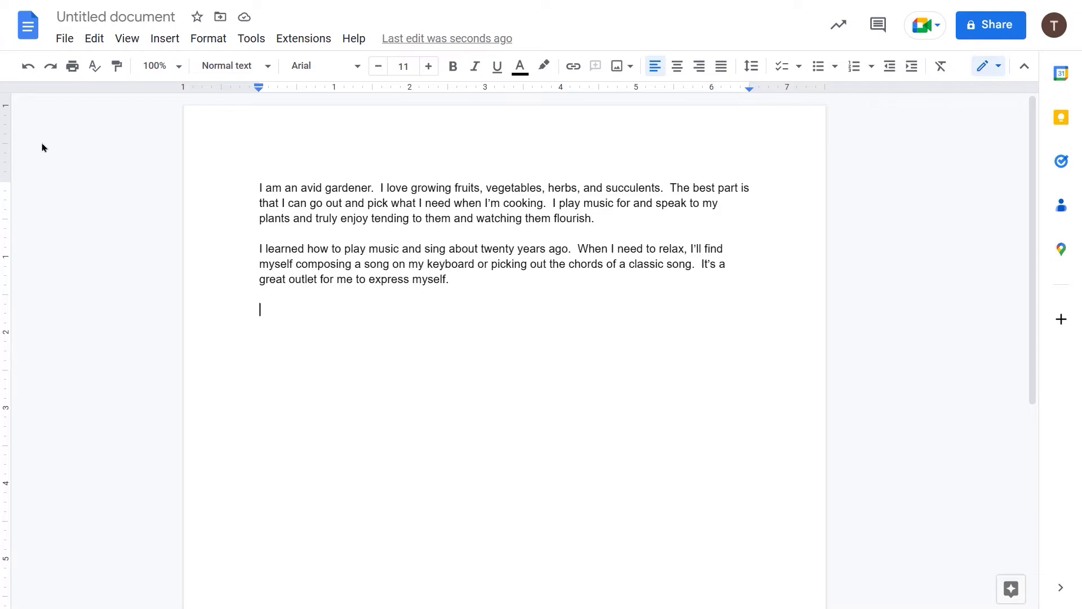
pyautogui.click(129, 44)
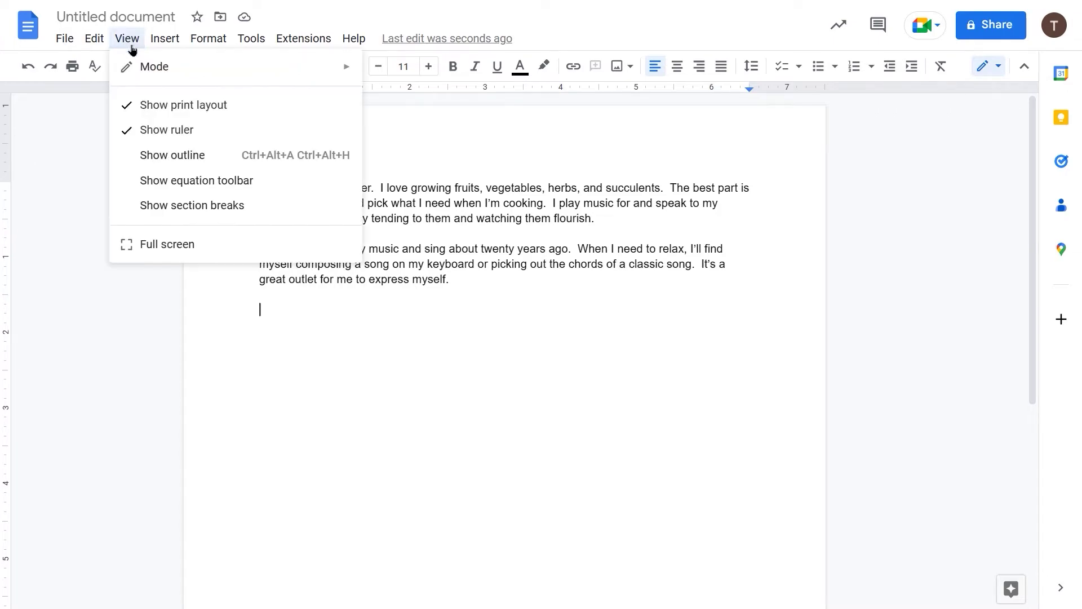
pyautogui.click(153, 157)
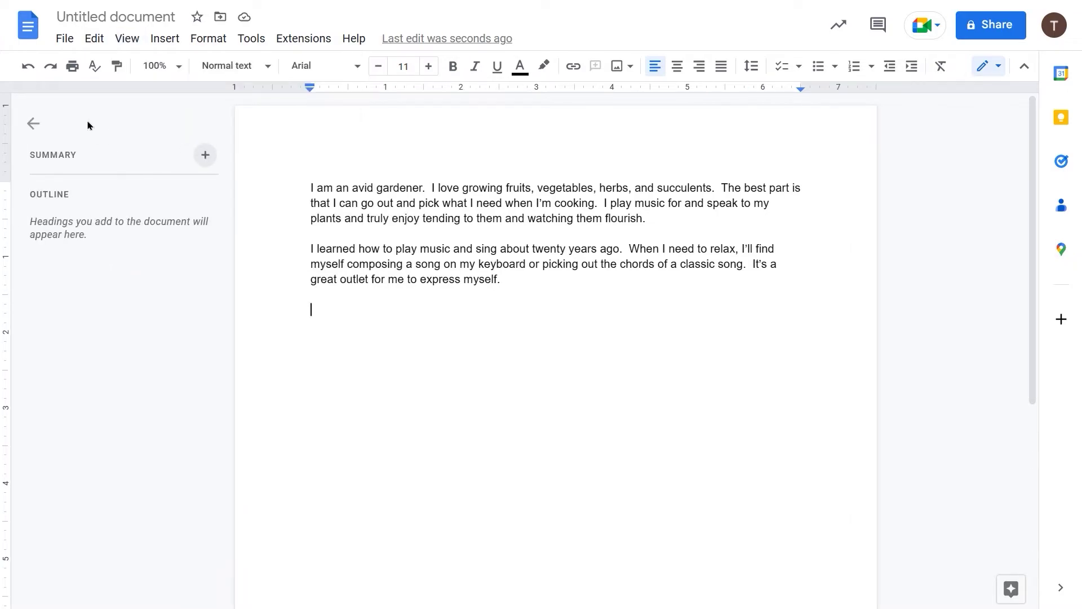
pyautogui.click(34, 124)
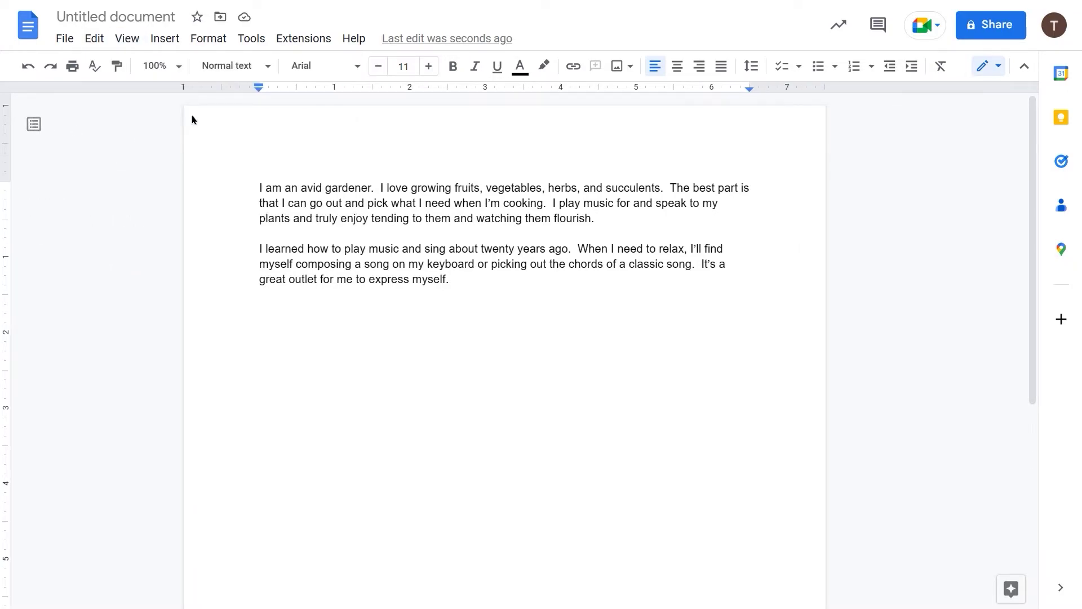
# Step: Display the equation toolbar above the document, and hide it again
pyautogui.click(128, 39)
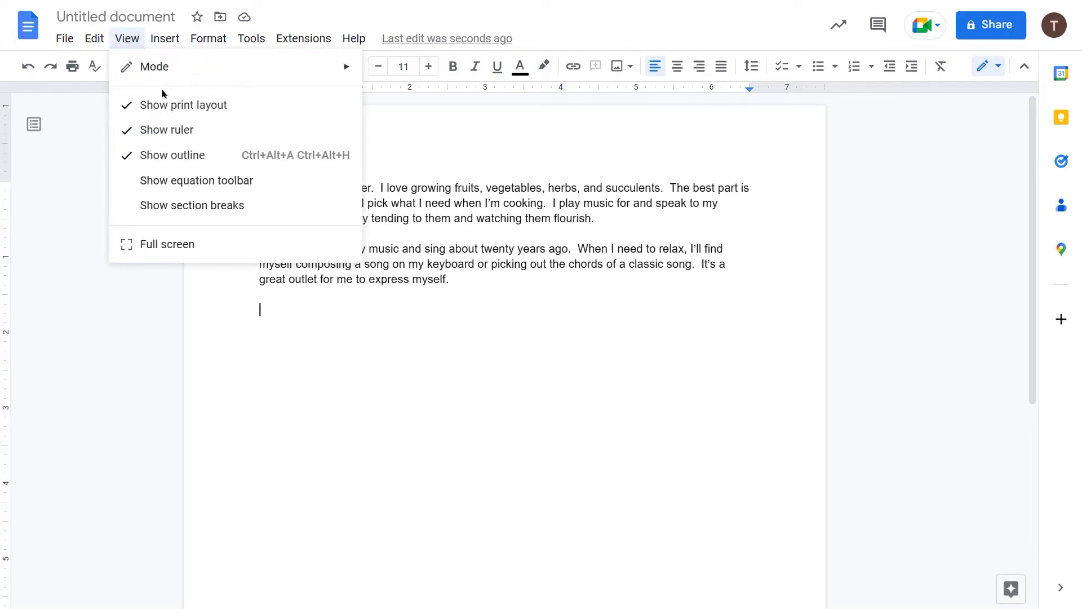
pyautogui.click(185, 181)
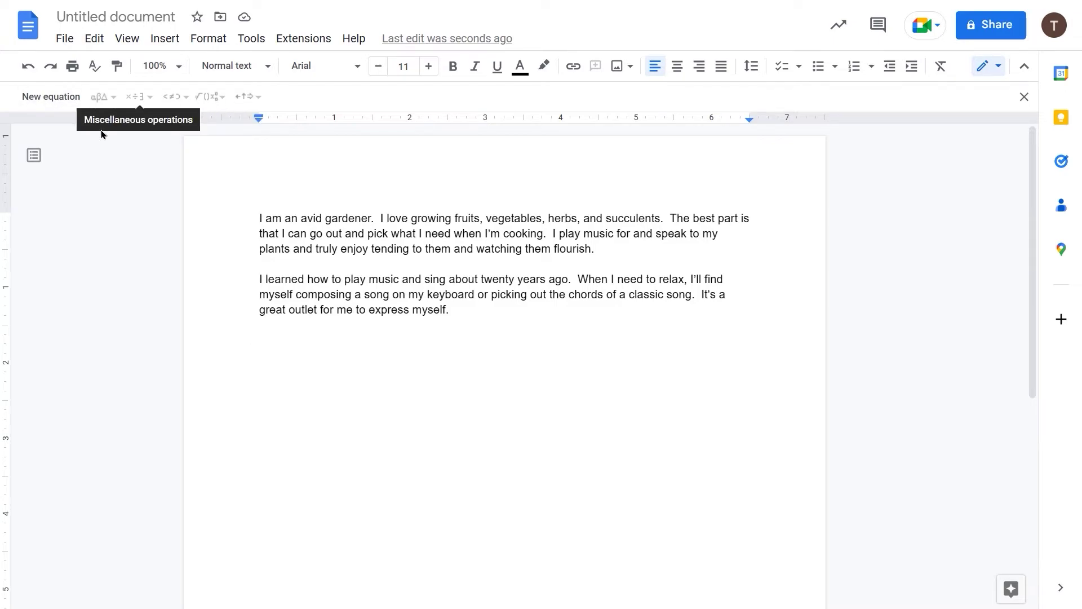
pyautogui.click(128, 46)
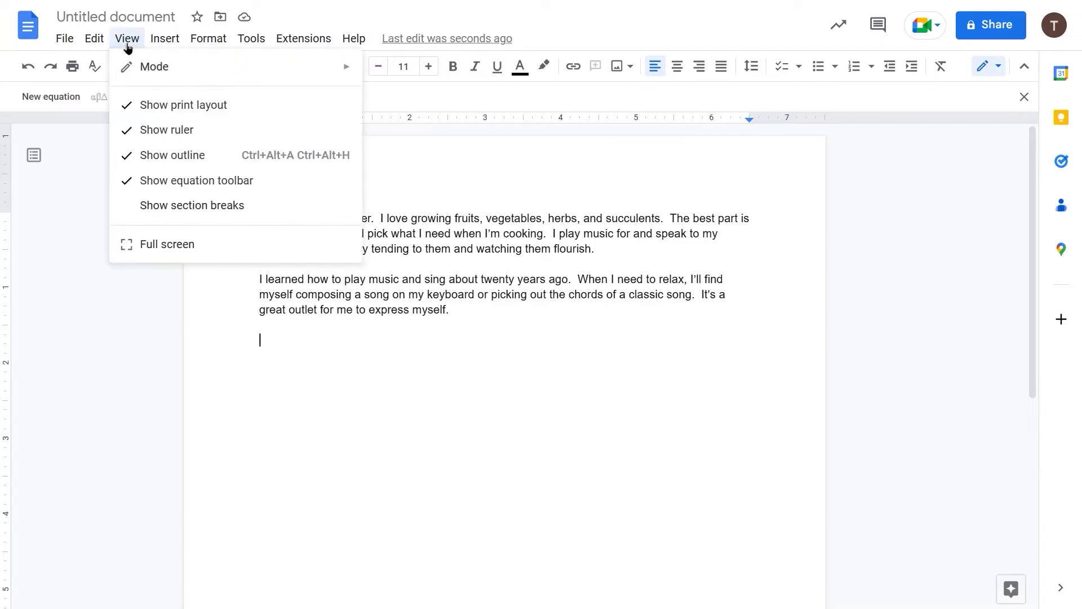
pyautogui.click(165, 182)
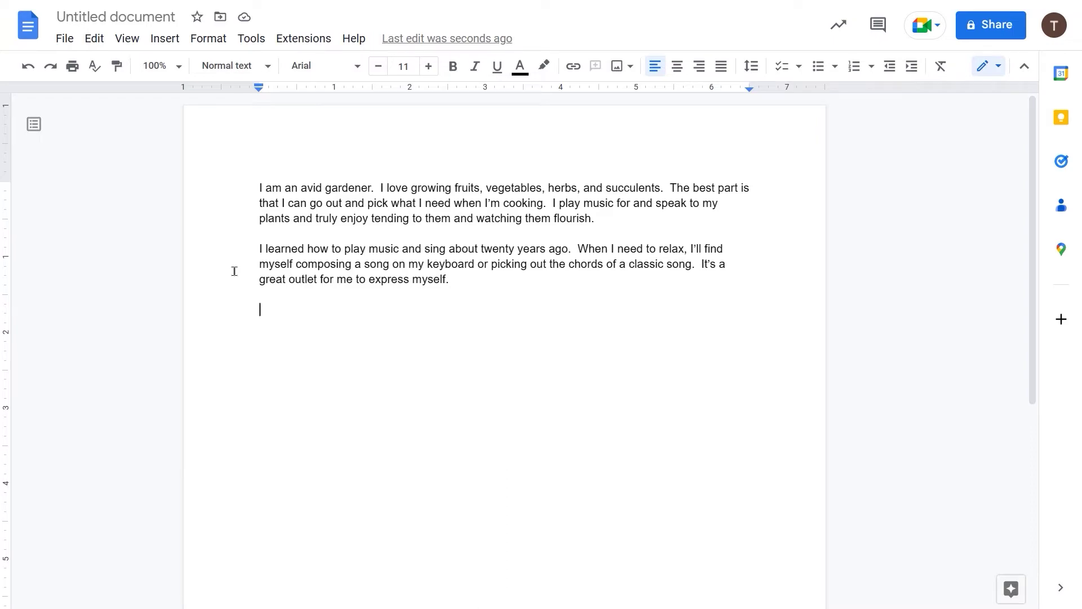
# Step: Examine the document's view options and its editing, suggesting and viewing modes without changing them
pyautogui.click(128, 44)
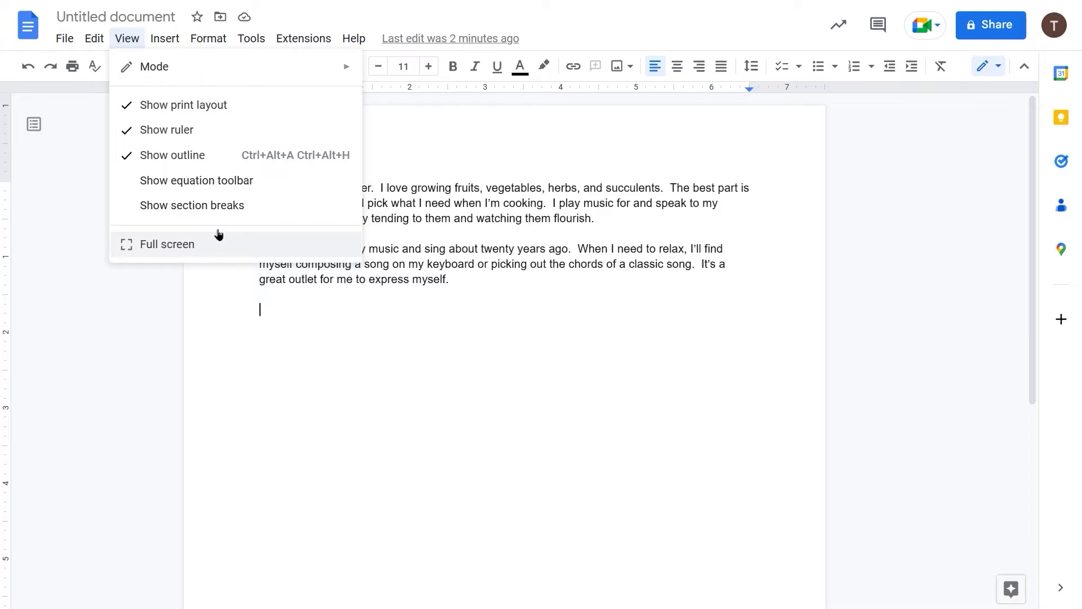
pyautogui.moveTo(336, 70)
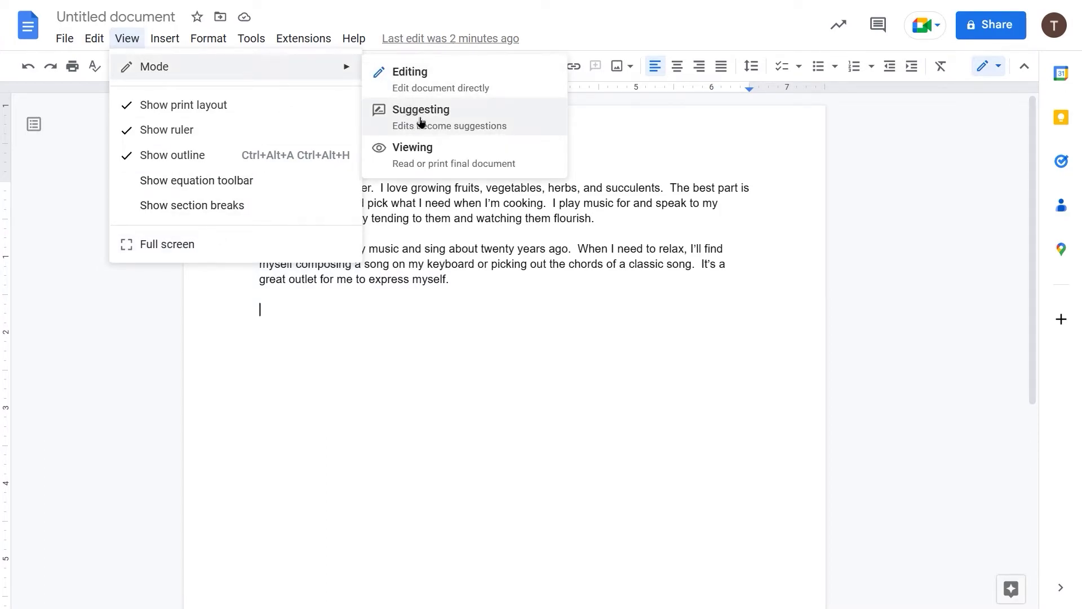
pyautogui.click(394, 326)
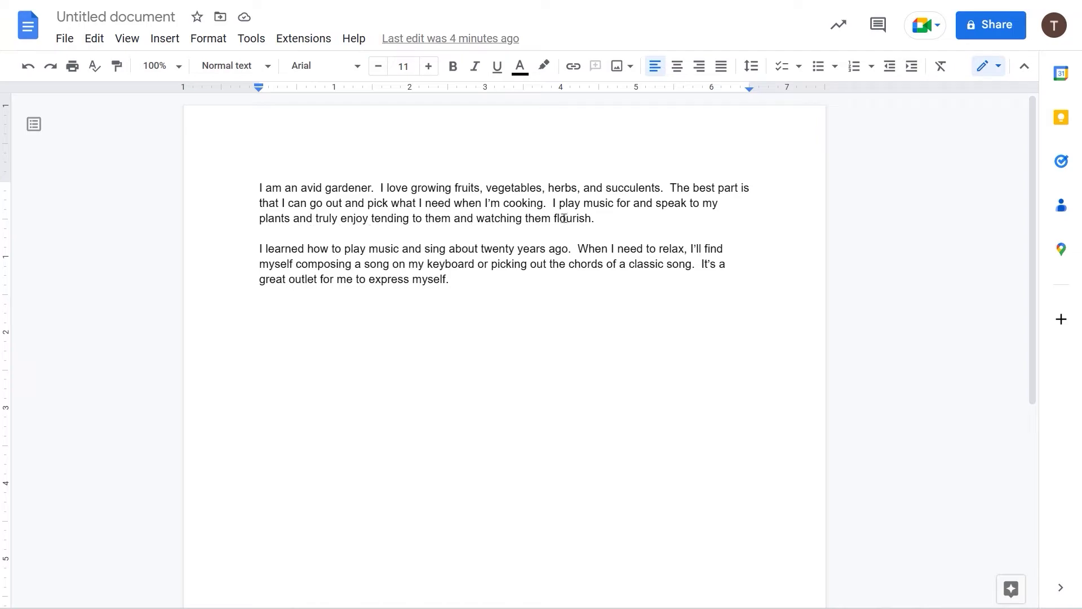
# Step: Add an empty line between the two paragraphs and open the web image search for inserting a picture there
pyautogui.click(610, 219)
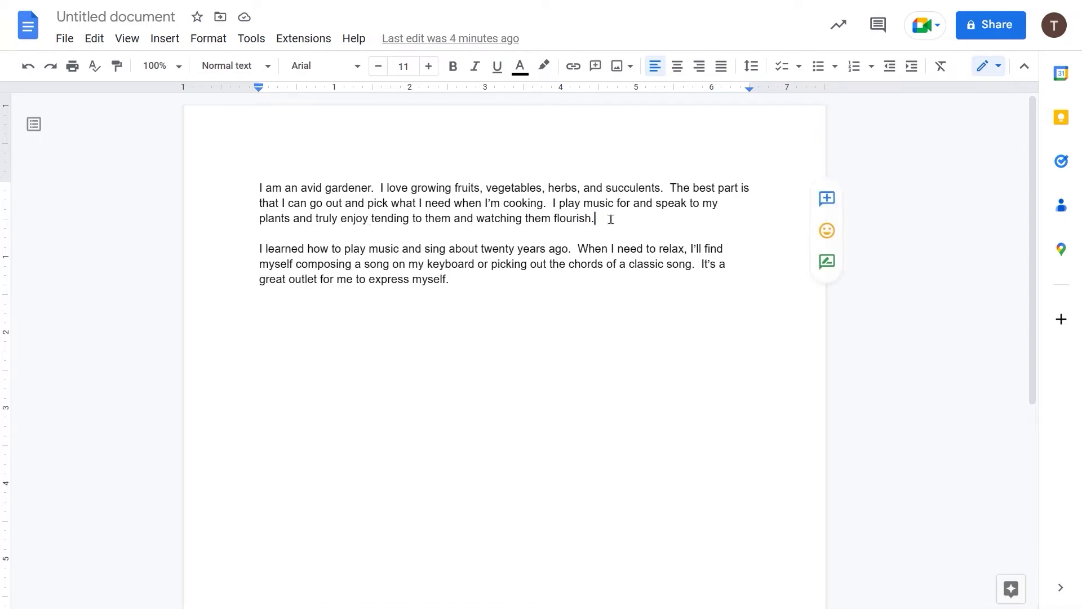
pyautogui.press('Return')
pyautogui.press('Return')
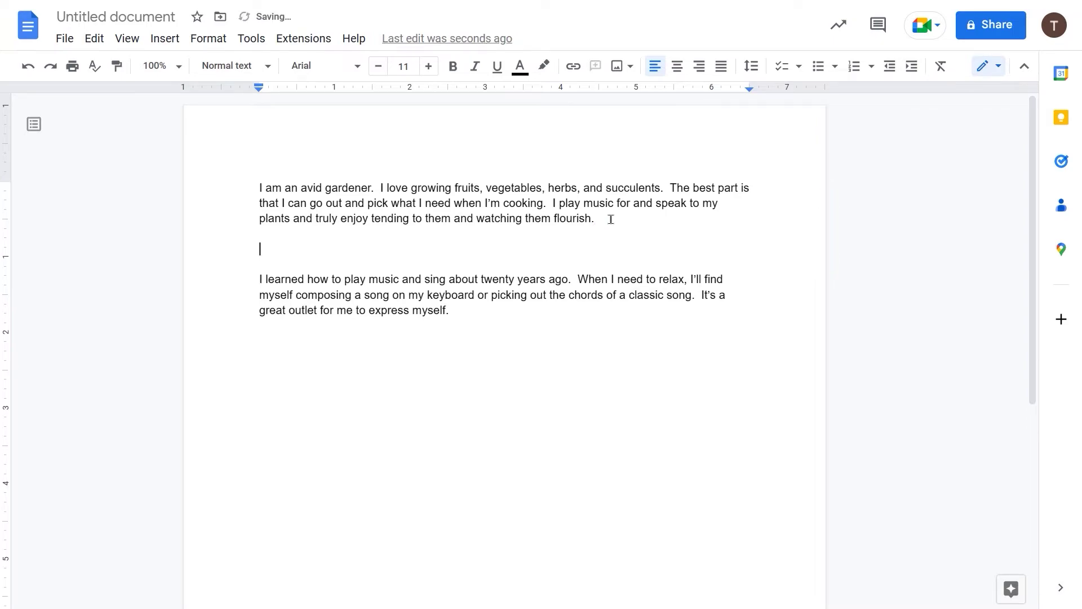
pyautogui.click(176, 42)
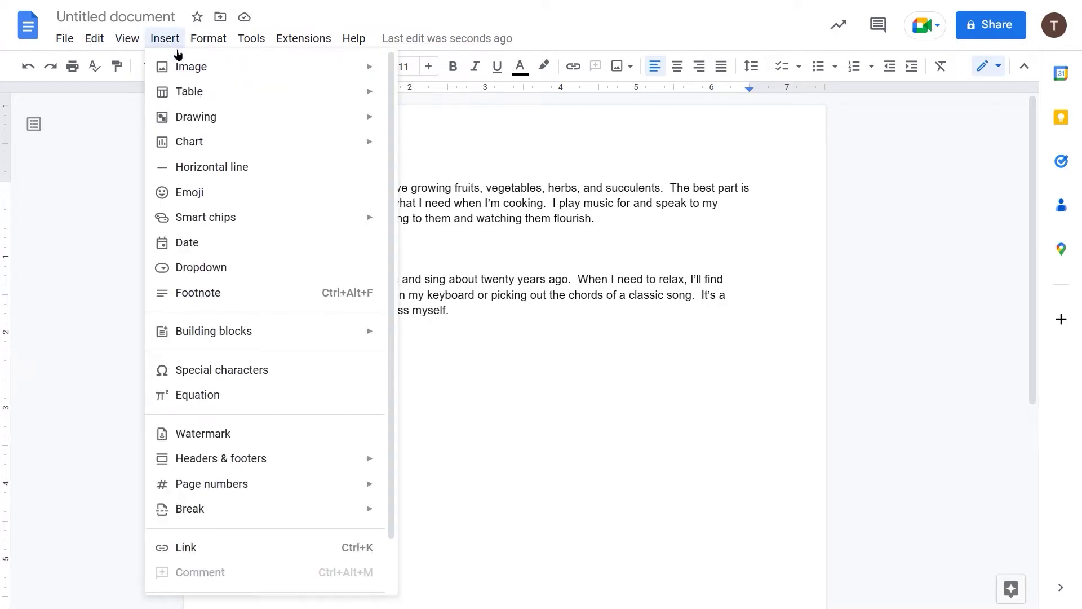
pyautogui.moveTo(190, 70)
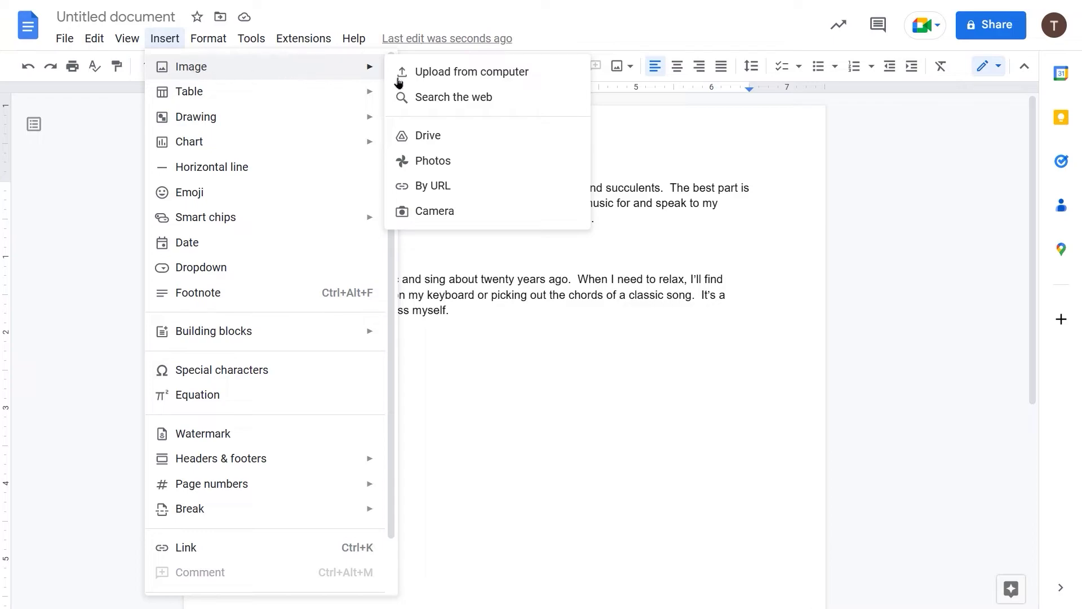
pyautogui.click(435, 100)
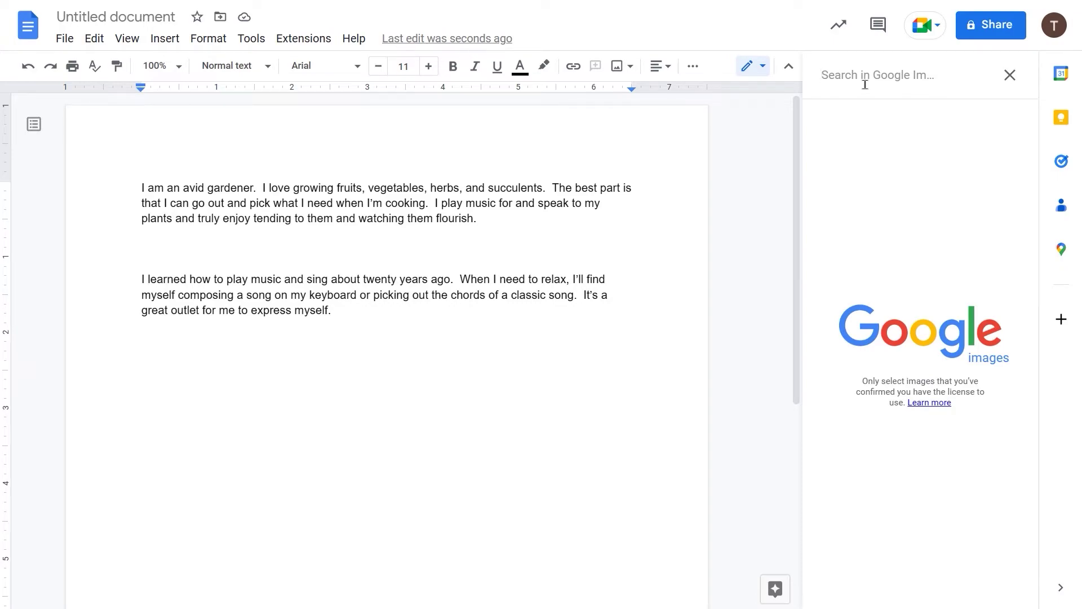
# Step: Search the web images for "garden" and insert the photo of young green corn plants between the two paragraphs
pyautogui.write('garden')
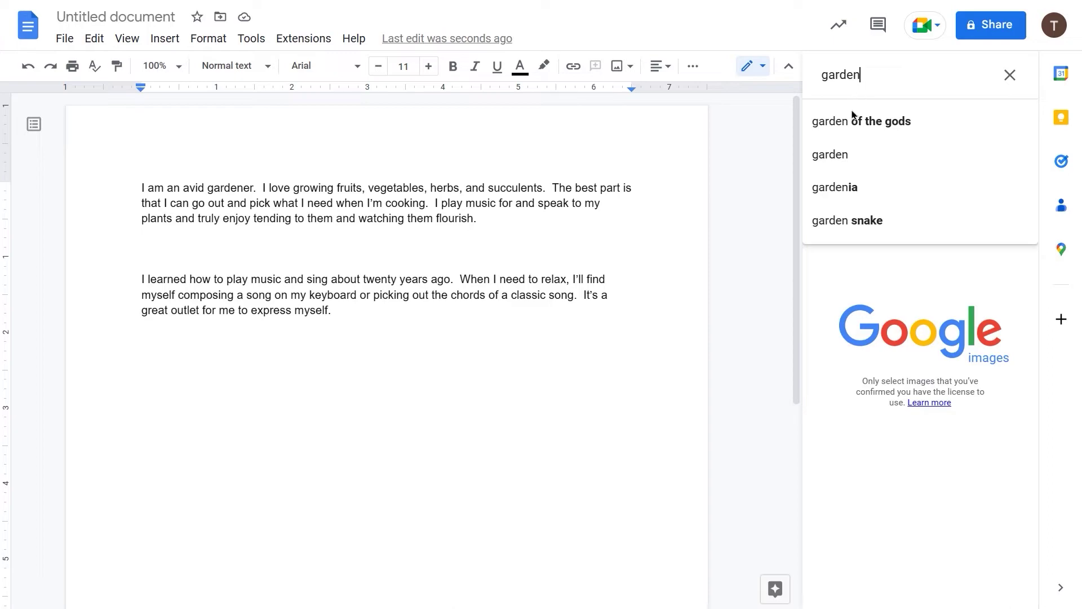
pyautogui.click(839, 156)
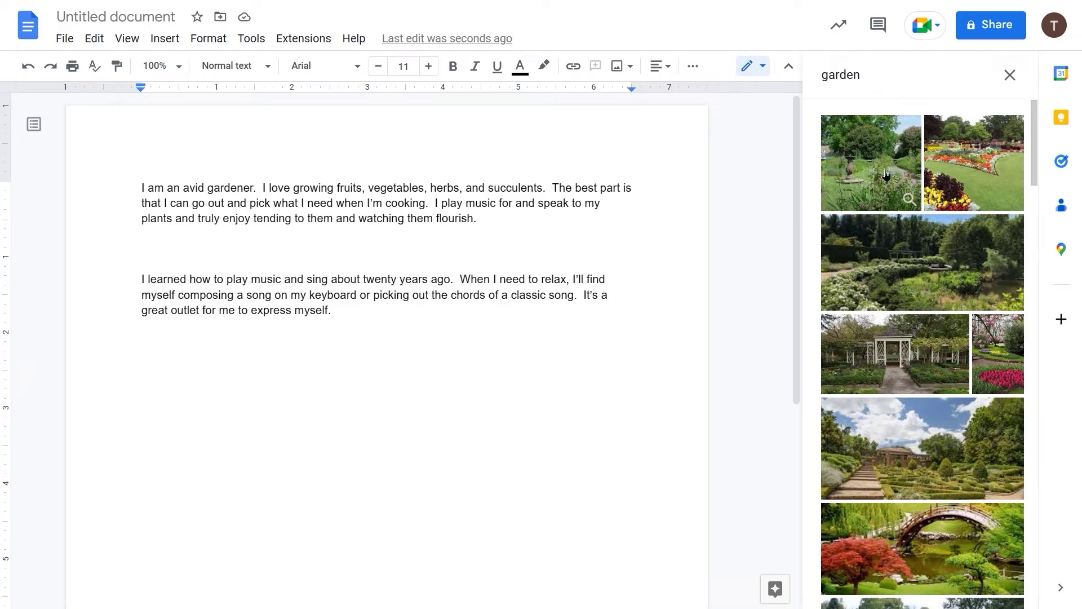
pyautogui.scroll(-4, 886, 175)
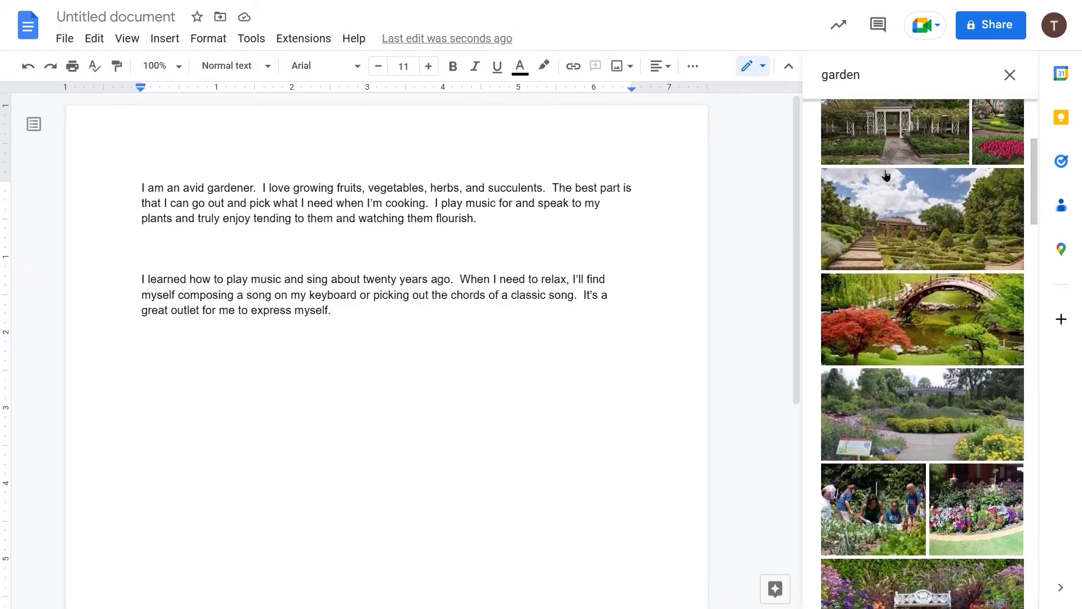
pyautogui.scroll(-12, 886, 175)
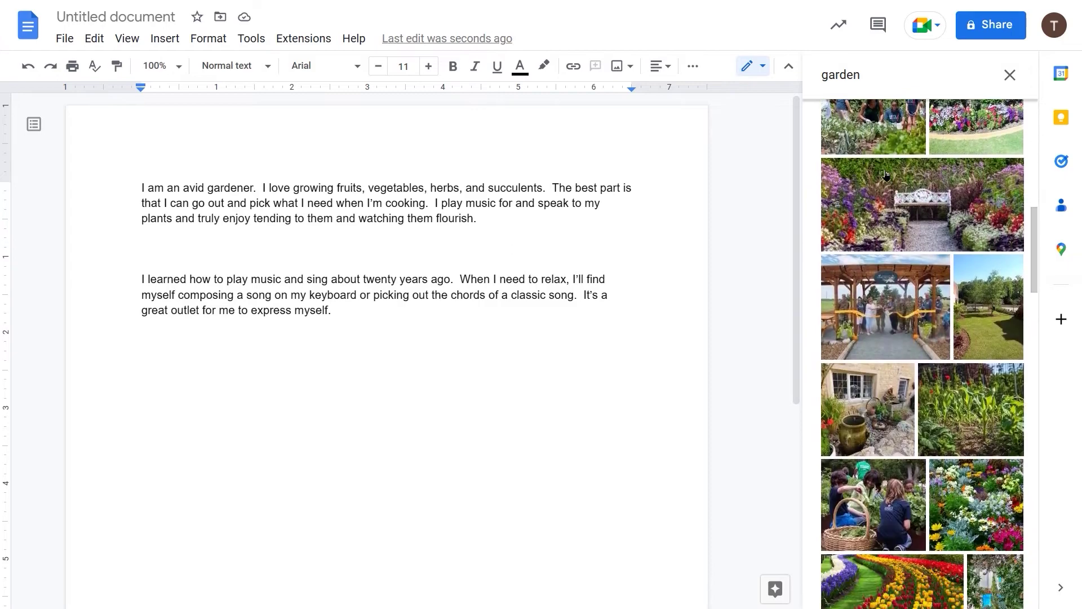
pyautogui.scroll(-6, 885, 176)
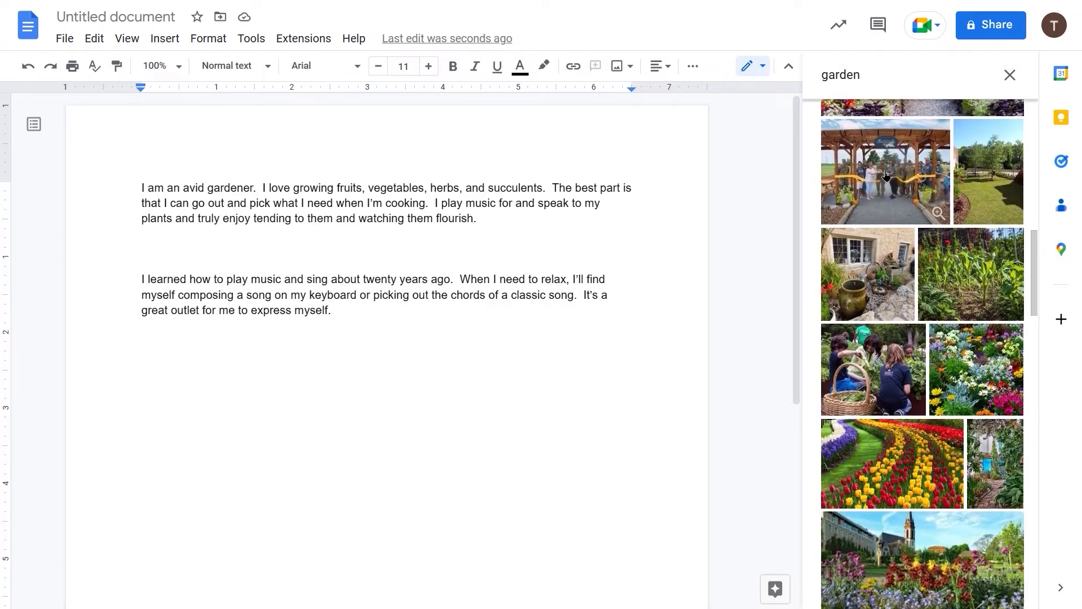
pyautogui.scroll(-3, 886, 175)
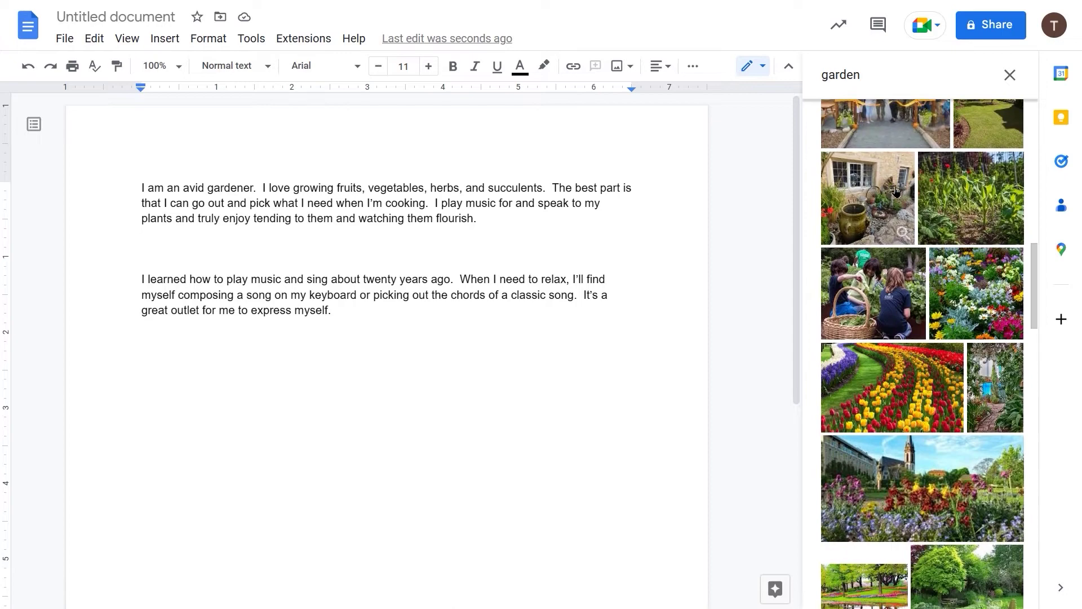
pyautogui.click(987, 206)
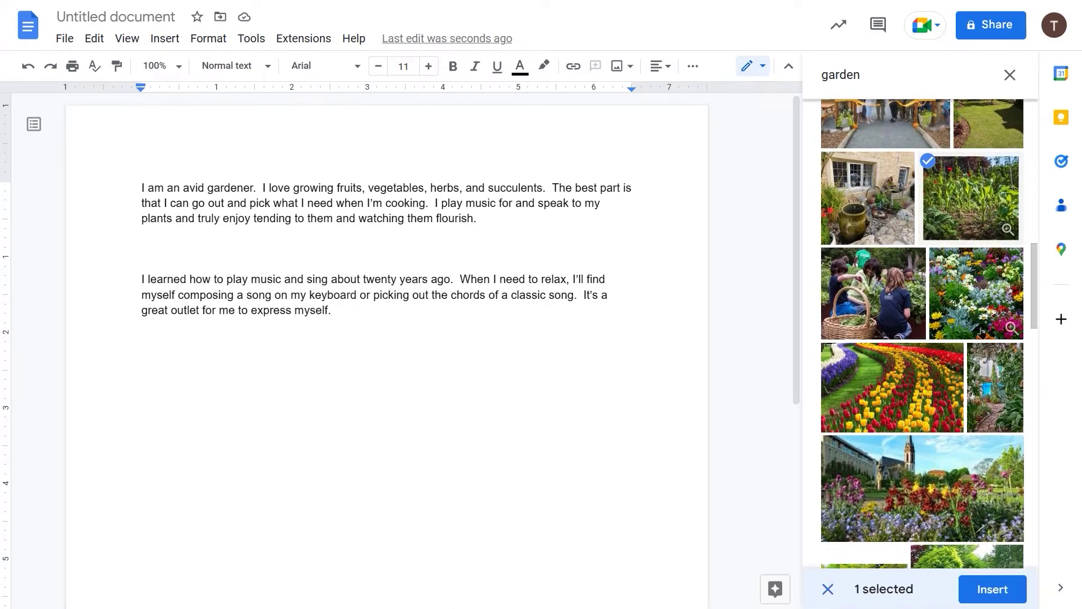
pyautogui.click(991, 589)
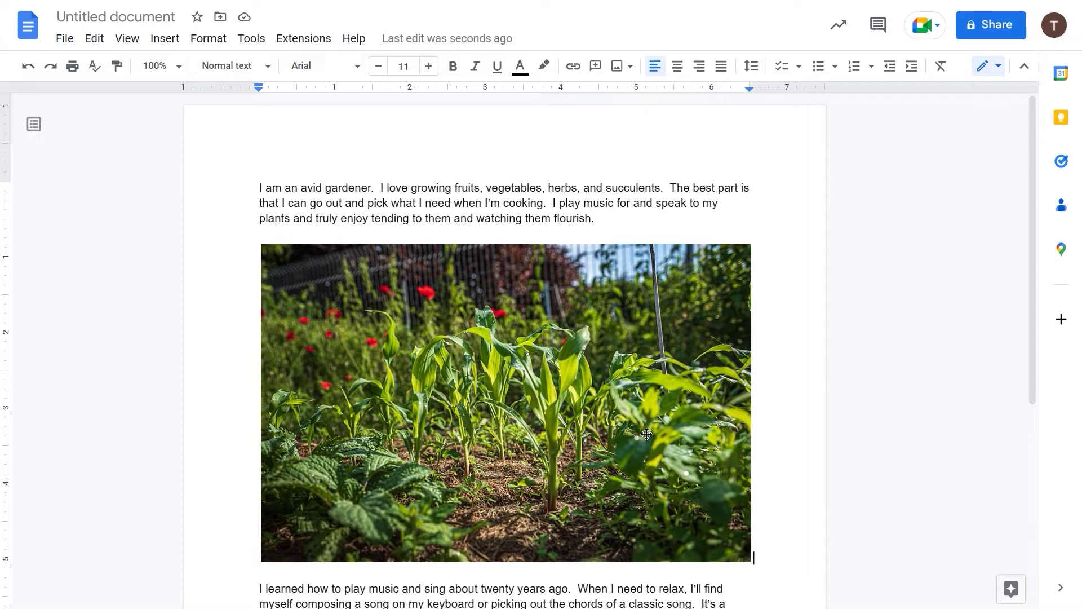
# Step: Place the text cursor on the empty line below the second paragraph
pyautogui.scroll(-2, 646, 434)
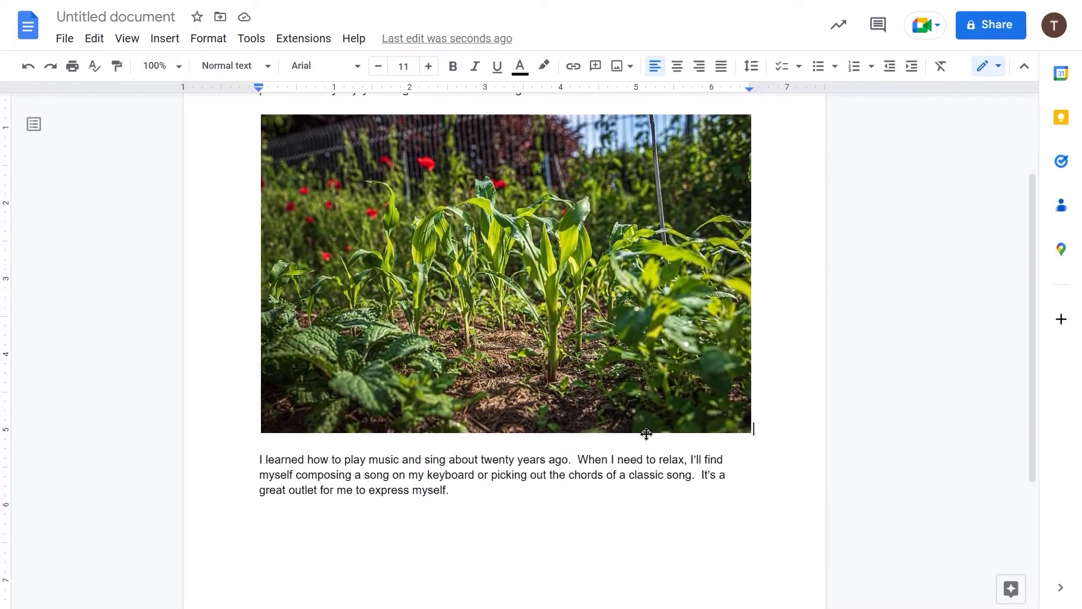
pyautogui.click(266, 535)
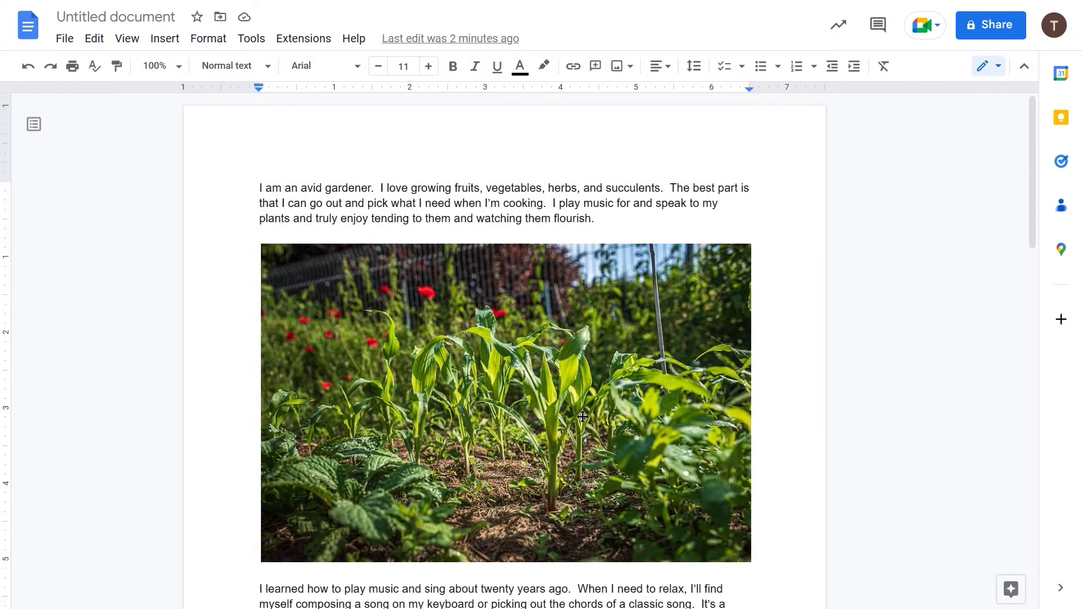
# Step: Select the garden photo between the two paragraphs and open its size and rotation options
pyautogui.scroll(-4, 581, 414)
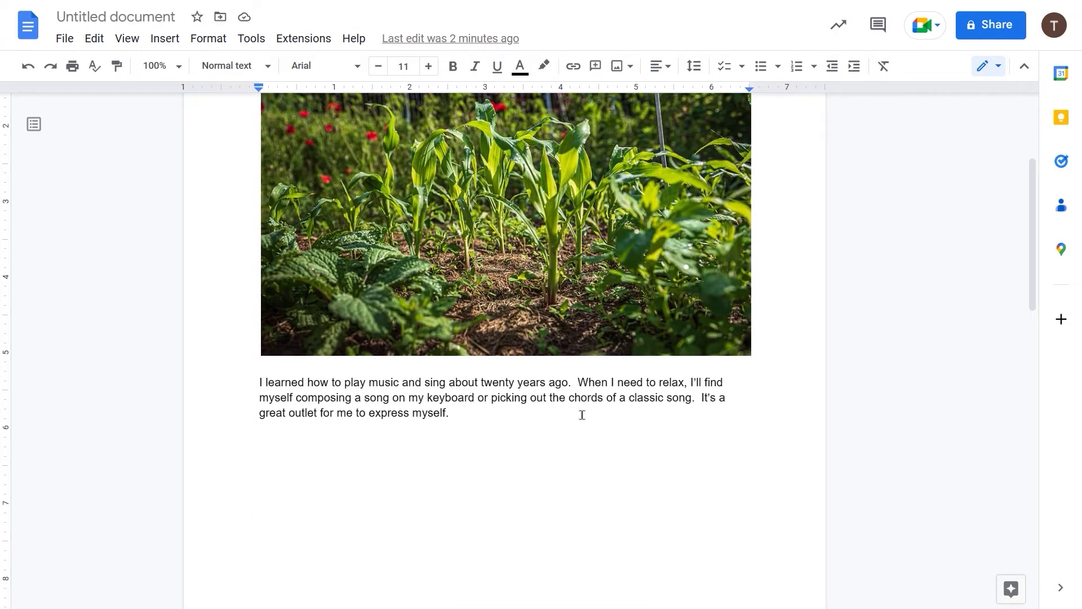
pyautogui.scroll(-6, 582, 414)
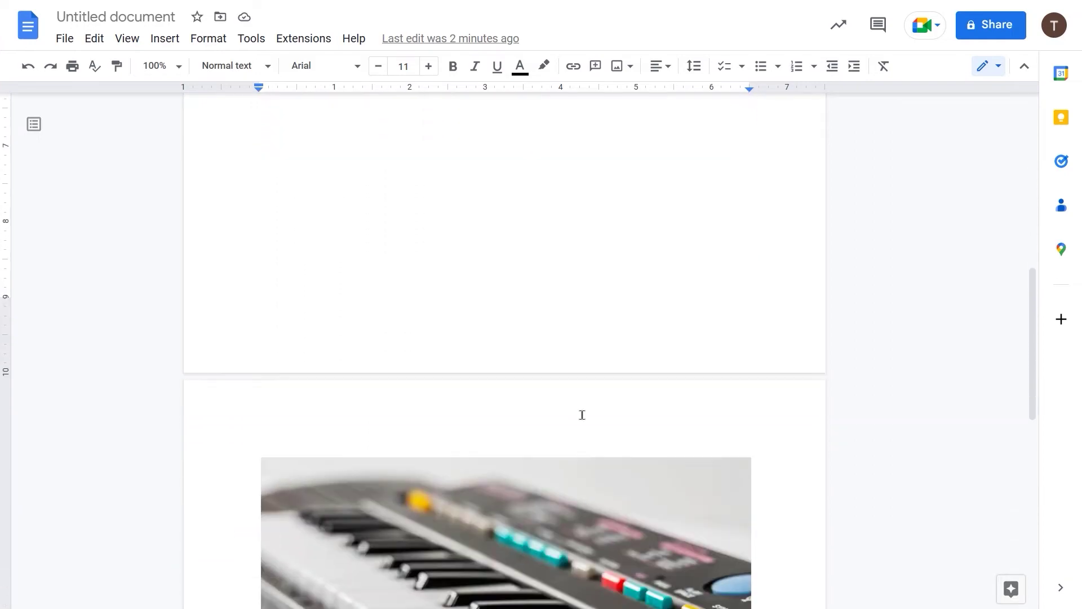
pyautogui.scroll(-4, 581, 414)
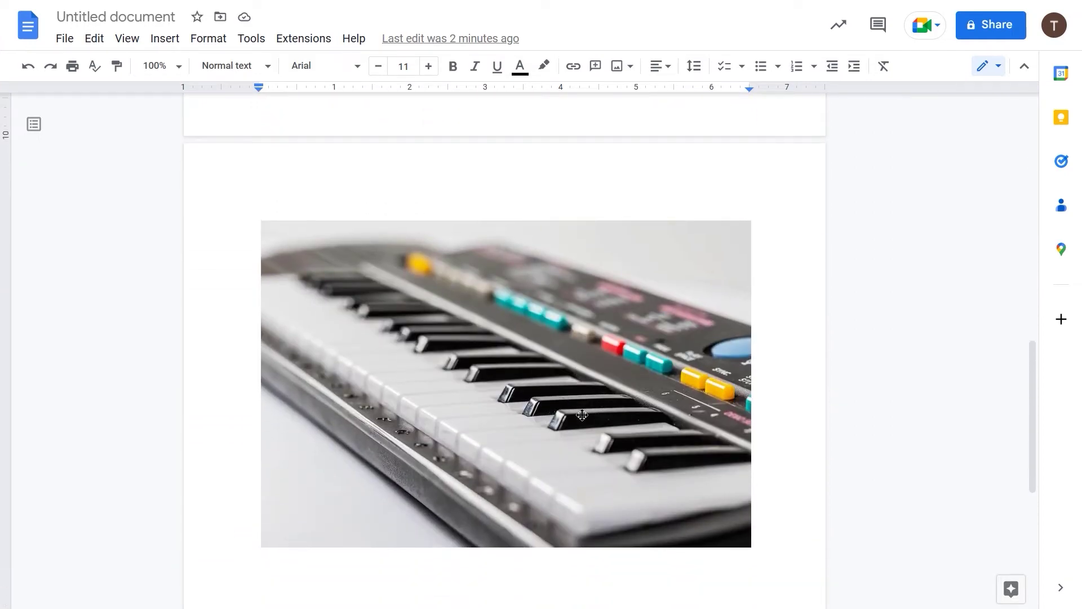
pyautogui.scroll(-1, 581, 414)
pyautogui.scroll(8, 582, 414)
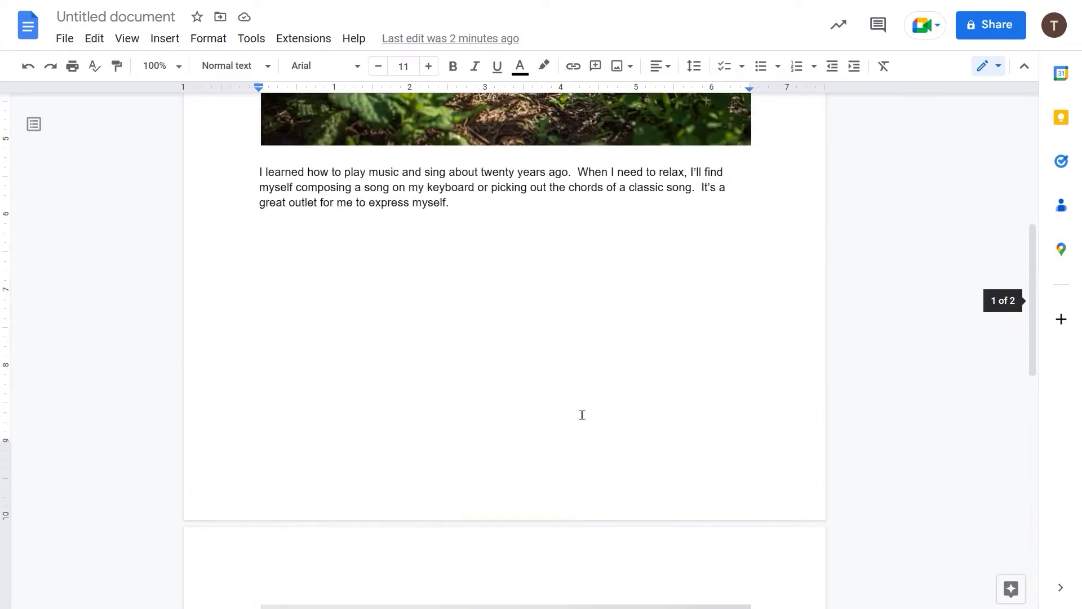
pyautogui.scroll(7, 581, 415)
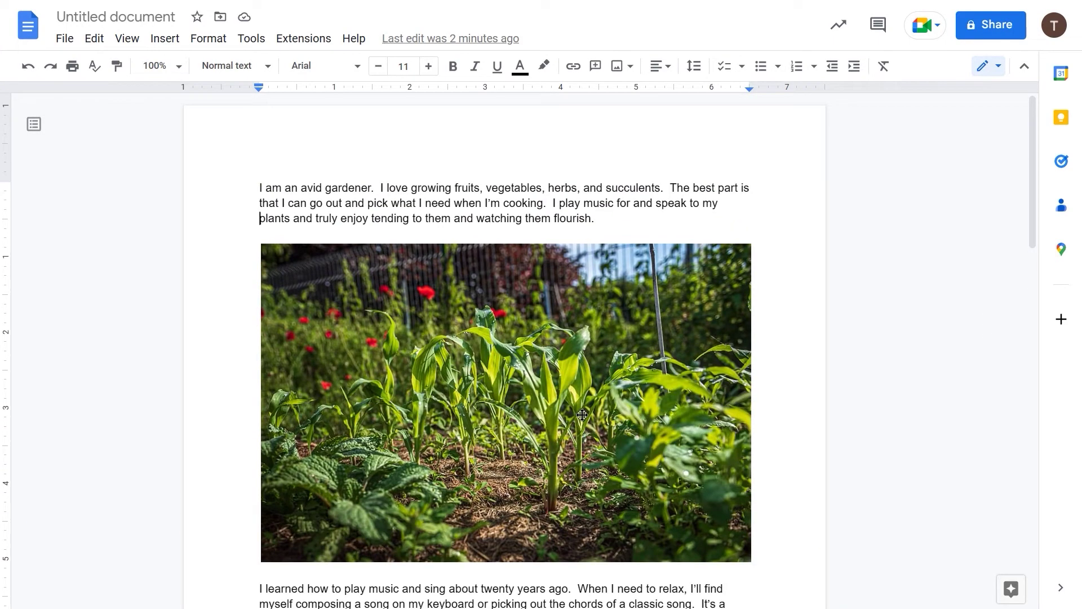
pyautogui.click(498, 382)
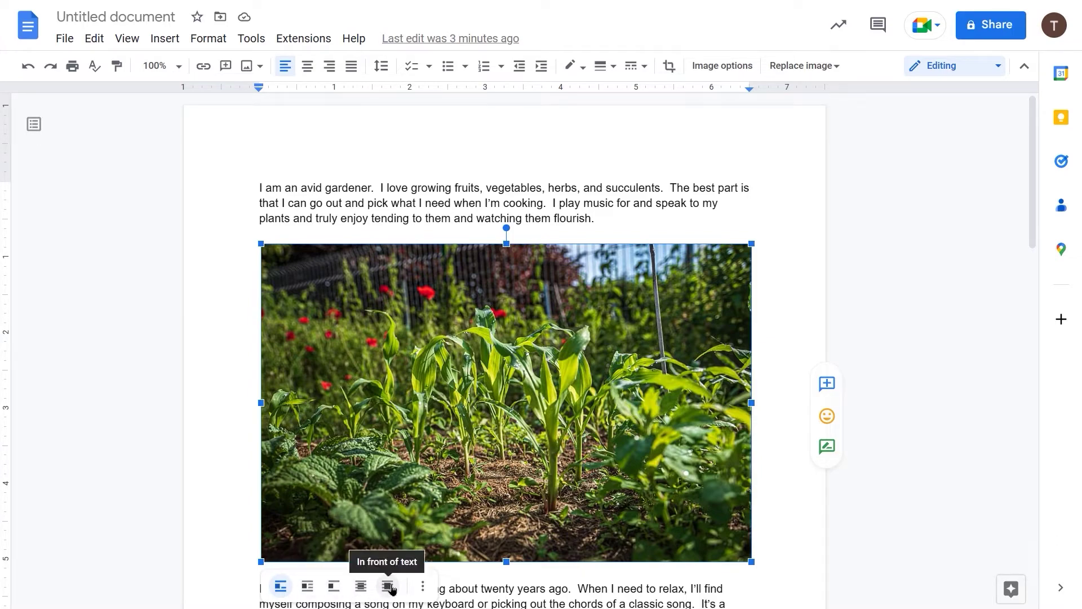
pyautogui.click(423, 587)
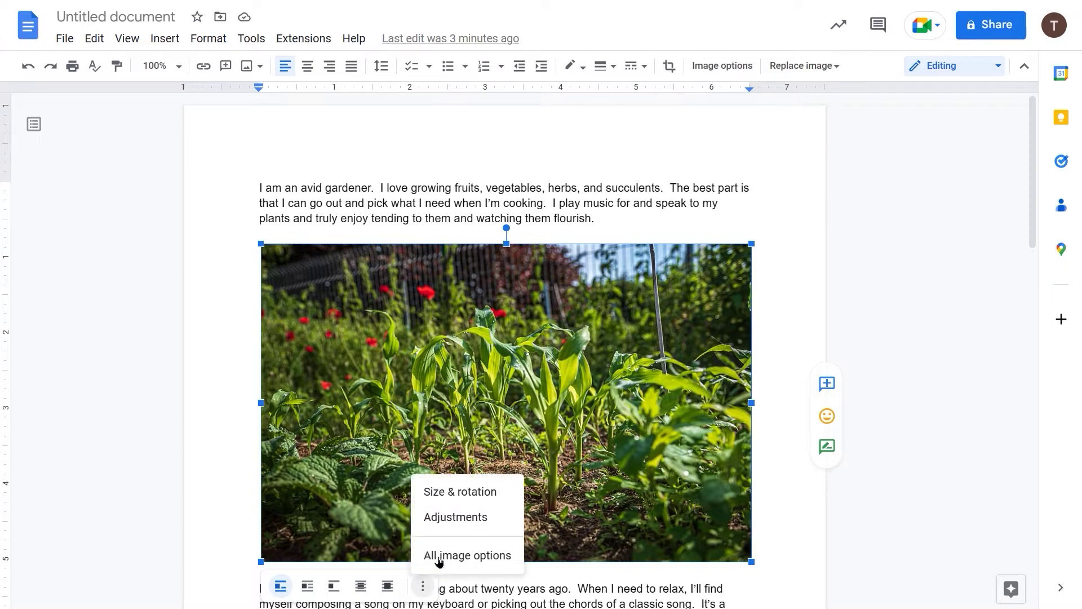
pyautogui.click(466, 492)
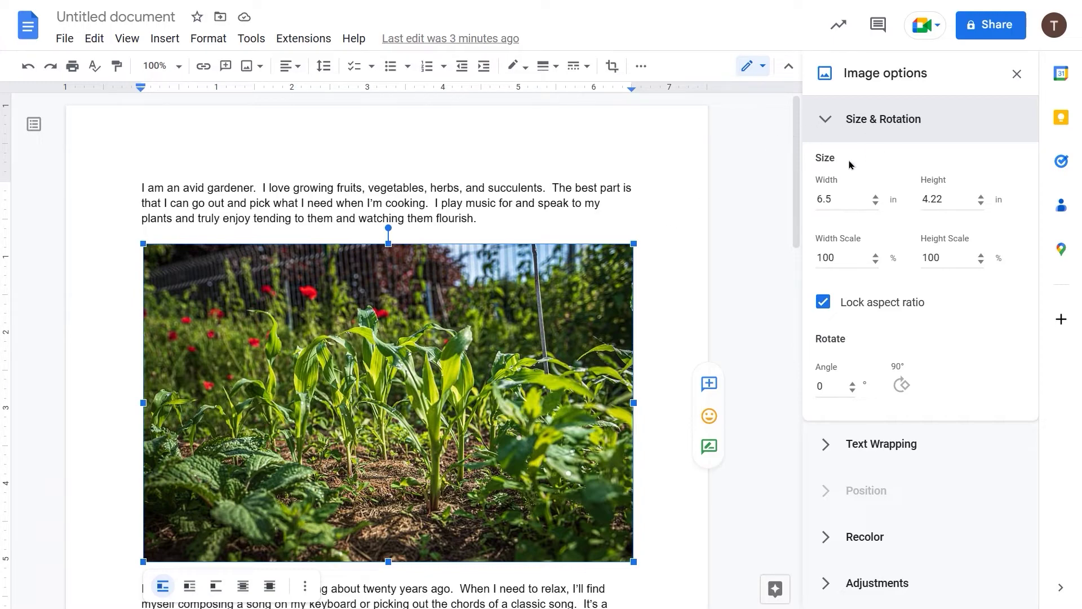
# Step: Set the garden photo's height to 3 inches, keeping the aspect ratio locked
pyautogui.click(837, 198)
pyautogui.click(948, 195)
pyautogui.doubleClick(947, 194)
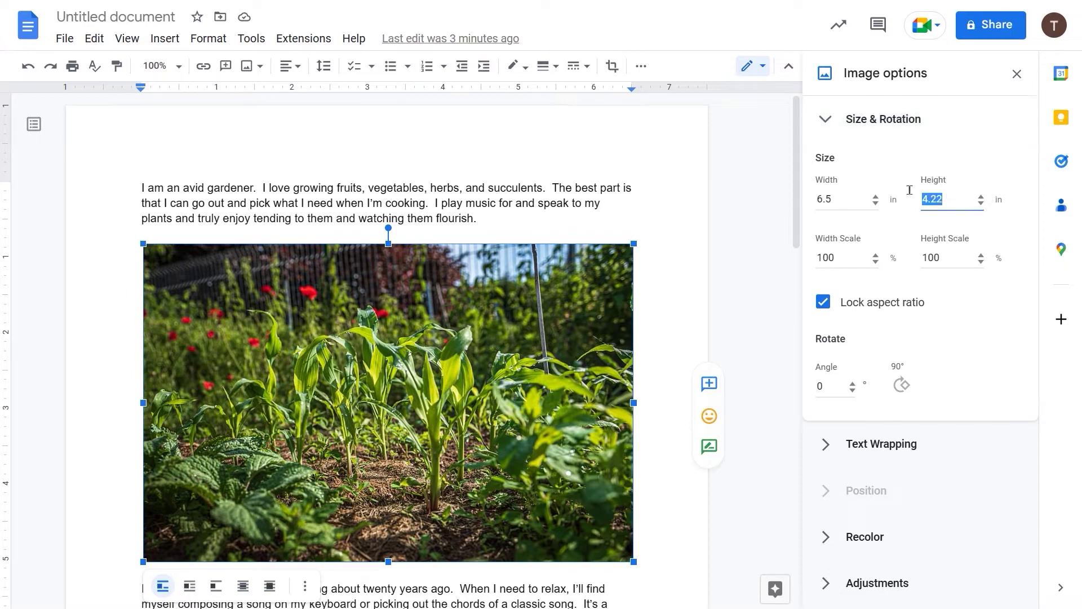
pyautogui.write('2')
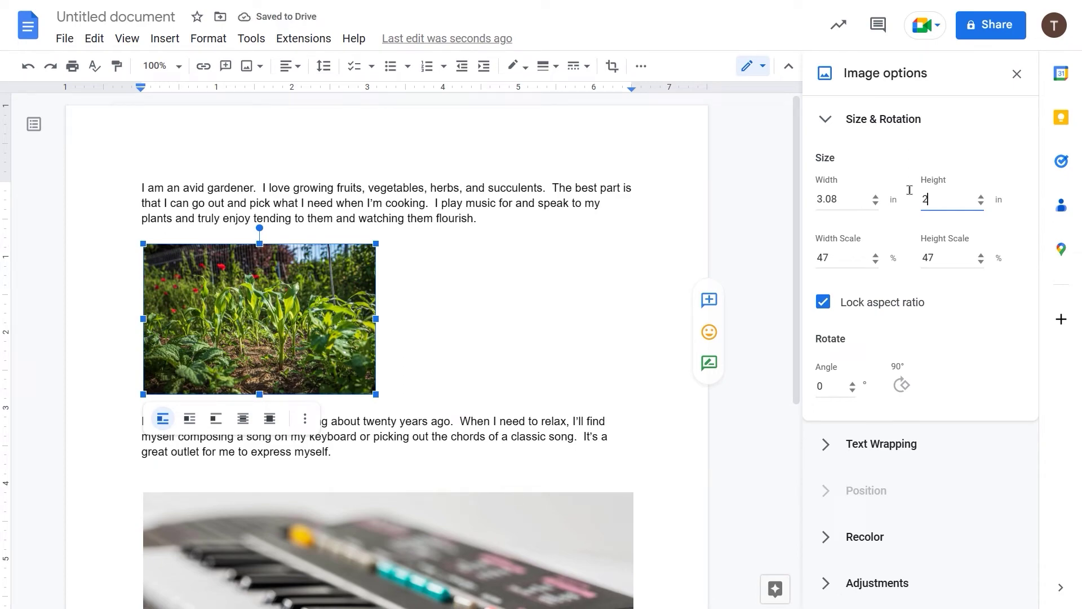
pyautogui.press('BackSpace')
pyautogui.write('3')
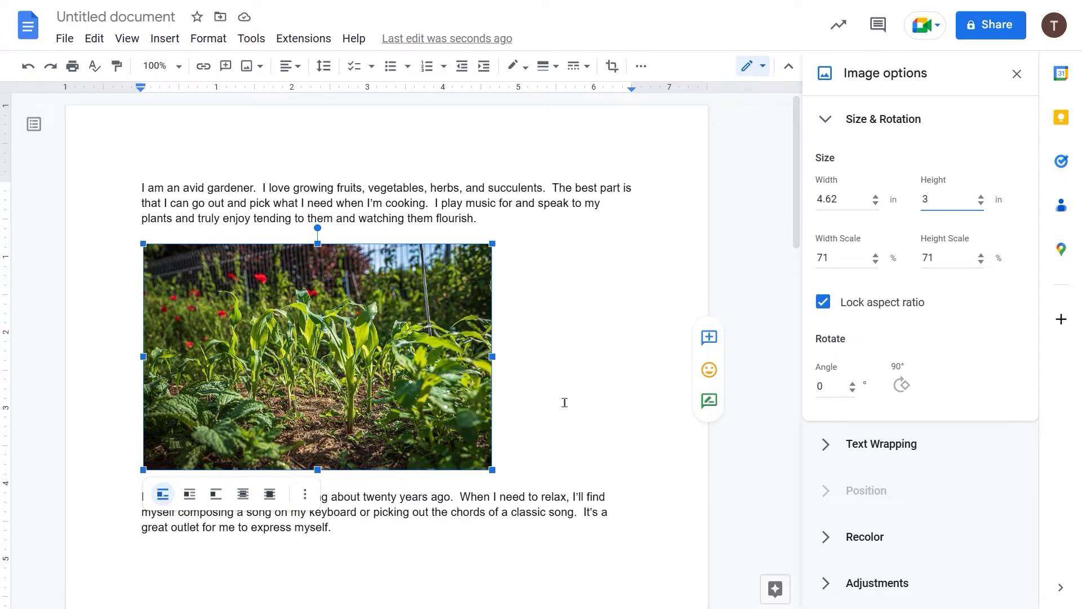
# Step: Set the keyboard photo's height to 3 inches with the aspect ratio locked, and deselect it
pyautogui.scroll(-3, 551, 425)
pyautogui.scroll(-10, 549, 425)
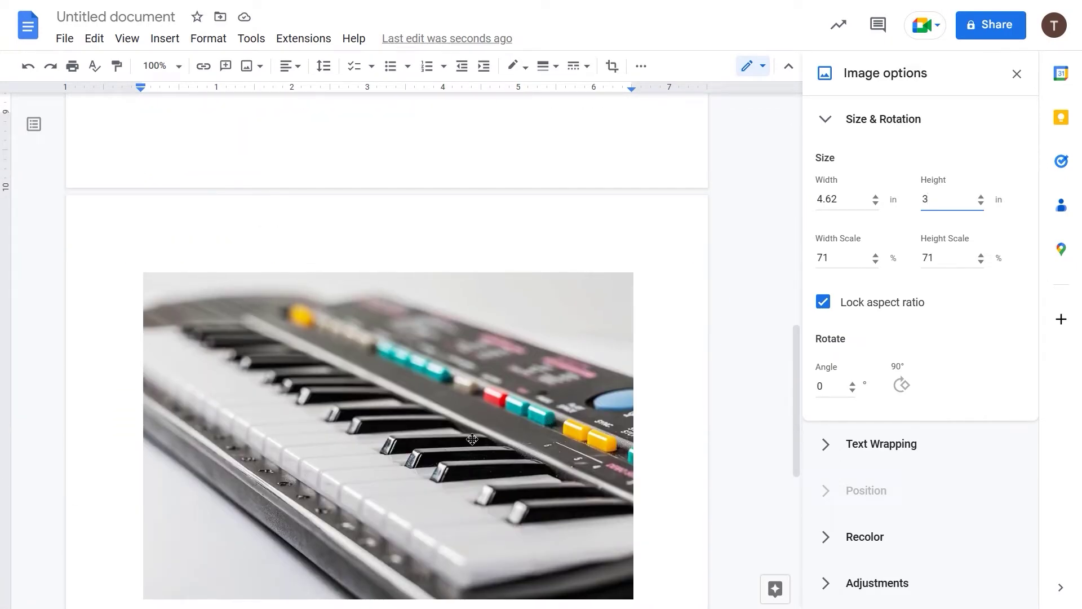
pyautogui.click(472, 439)
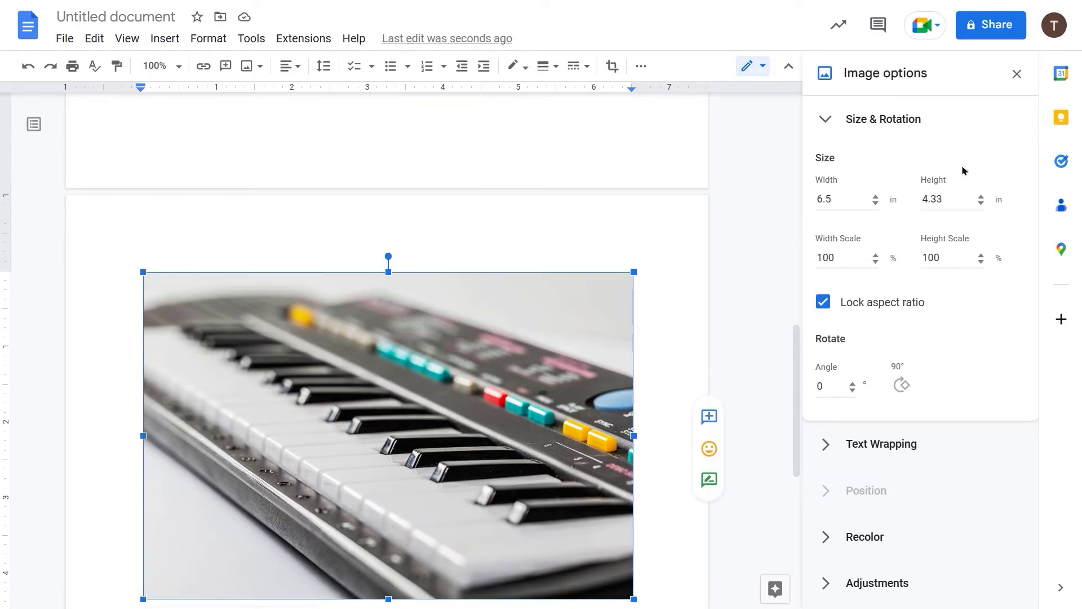
pyautogui.doubleClick(951, 193)
pyautogui.write('3')
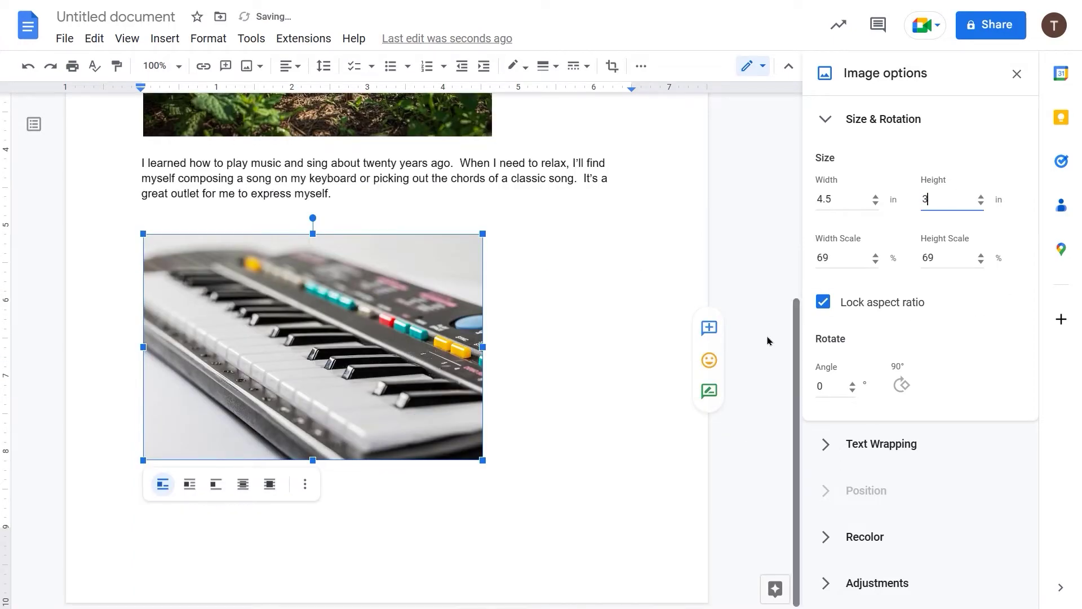
pyautogui.scroll(5, 658, 334)
pyautogui.scroll(1, 658, 334)
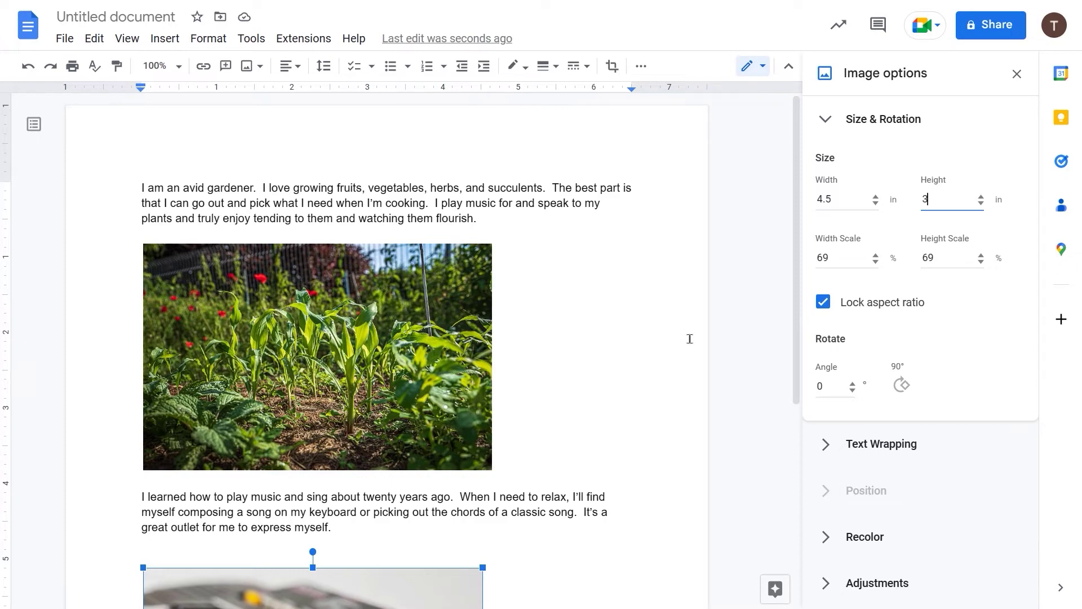
pyautogui.click(595, 352)
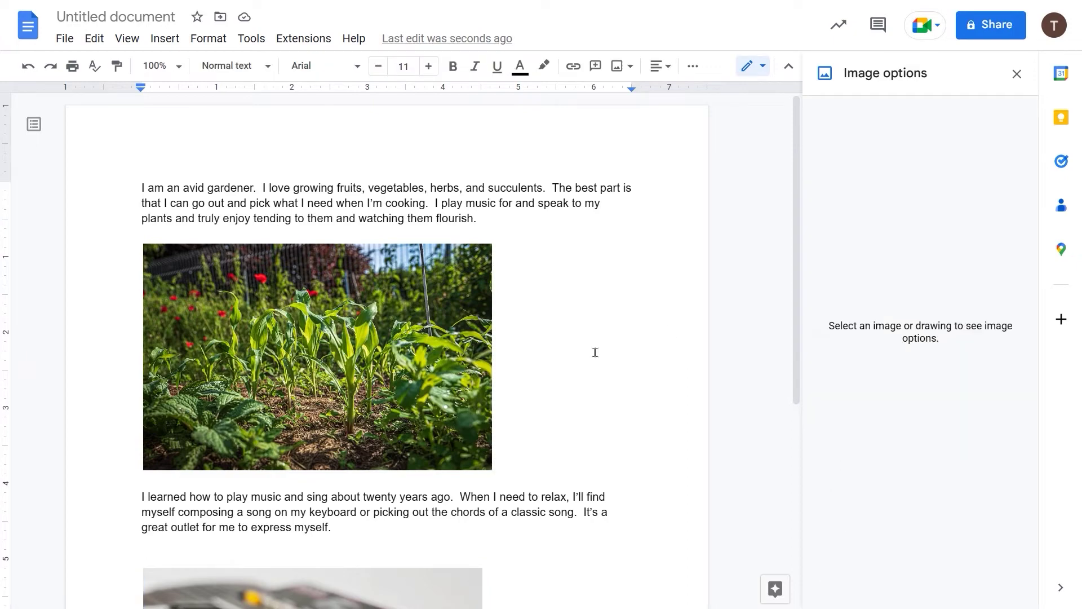
# Step: Rename the document as "My Favorite Hobbies" and close the image options
pyautogui.click(76, 17)
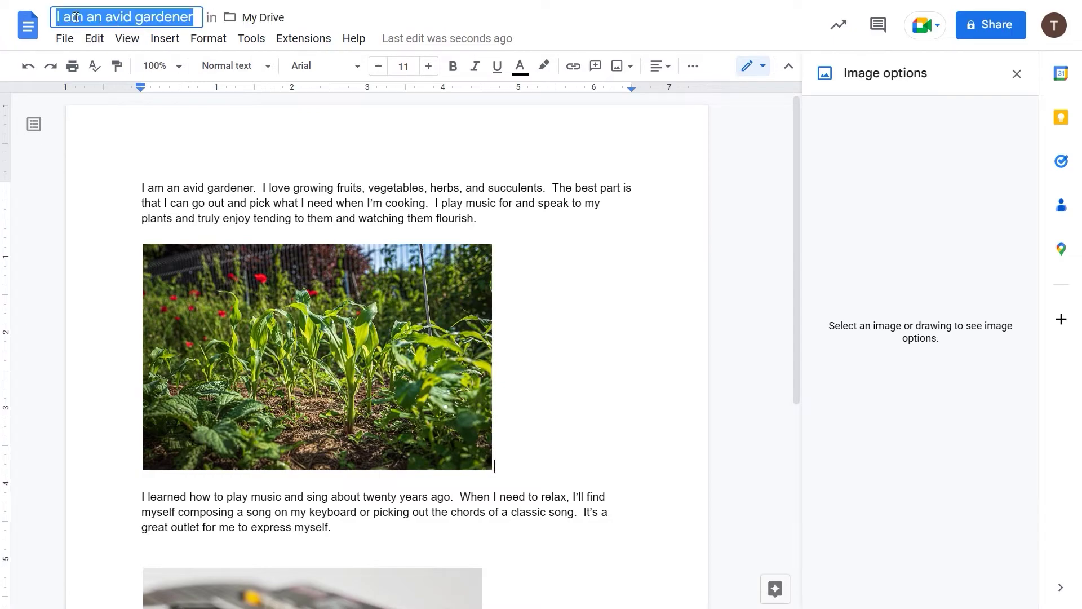
pyautogui.write('My')
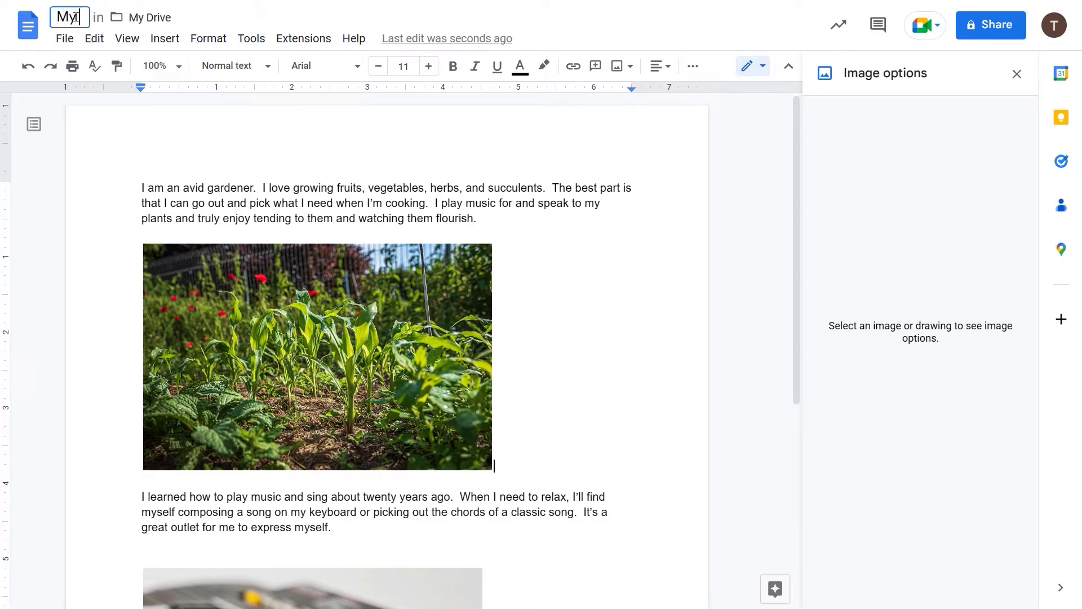
pyautogui.write(' Favorite ')
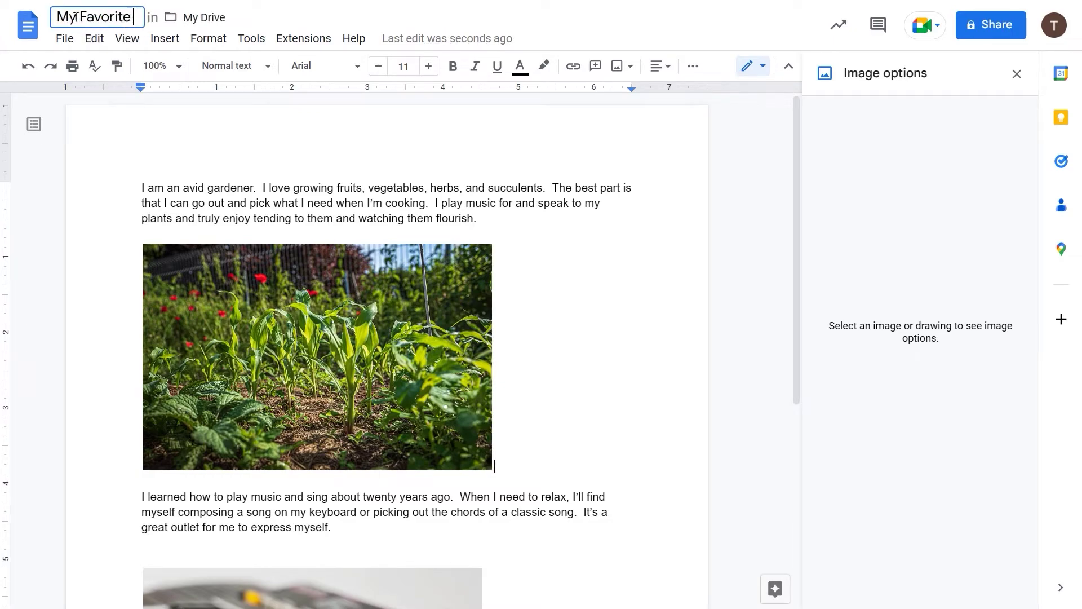
pyautogui.write('Hobbies')
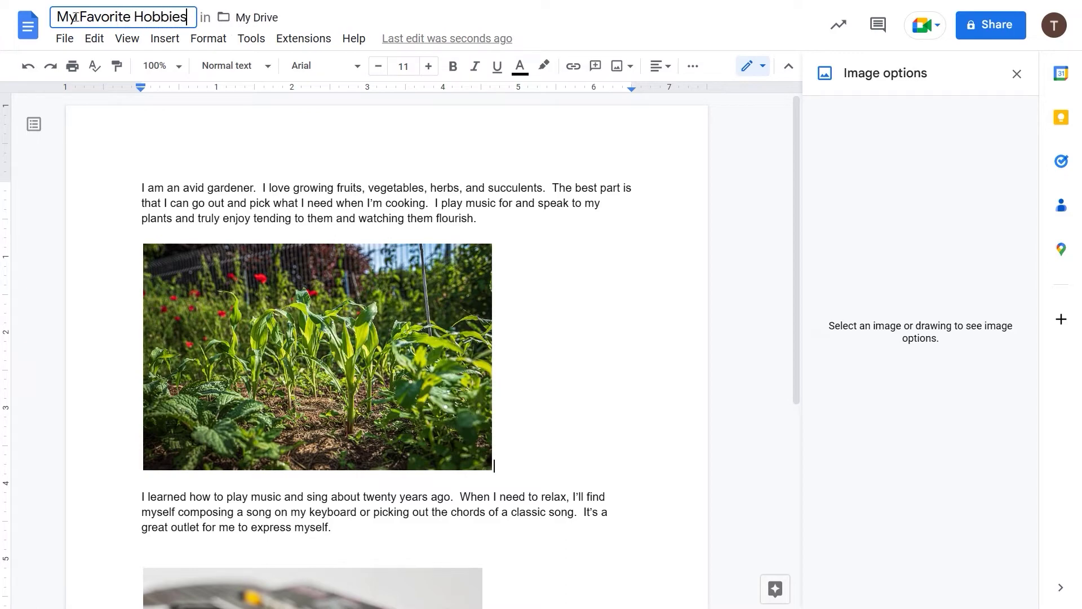
pyautogui.click(573, 307)
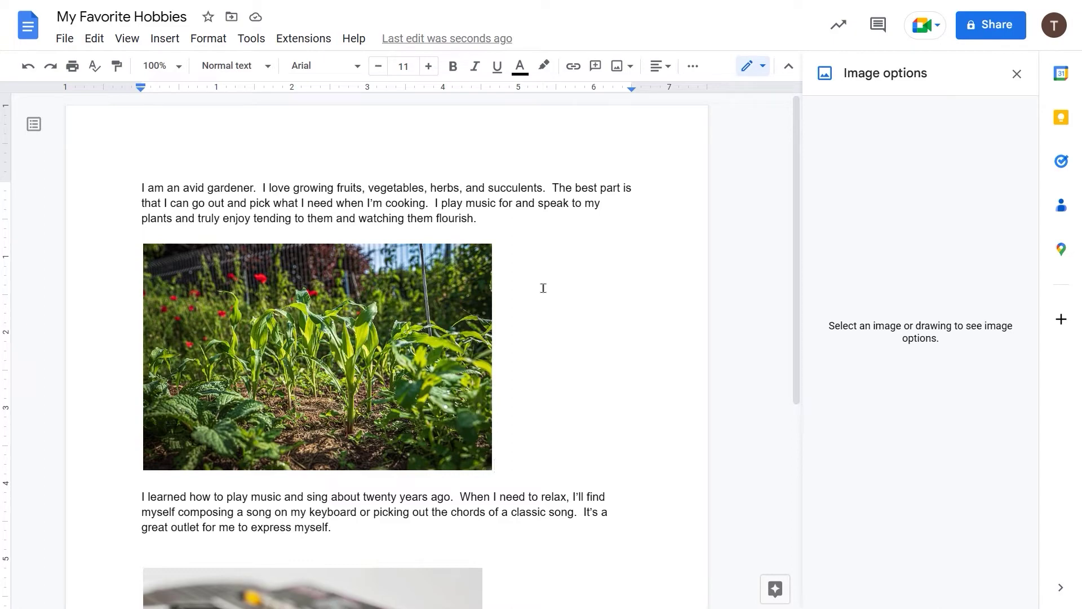
pyautogui.click(1017, 73)
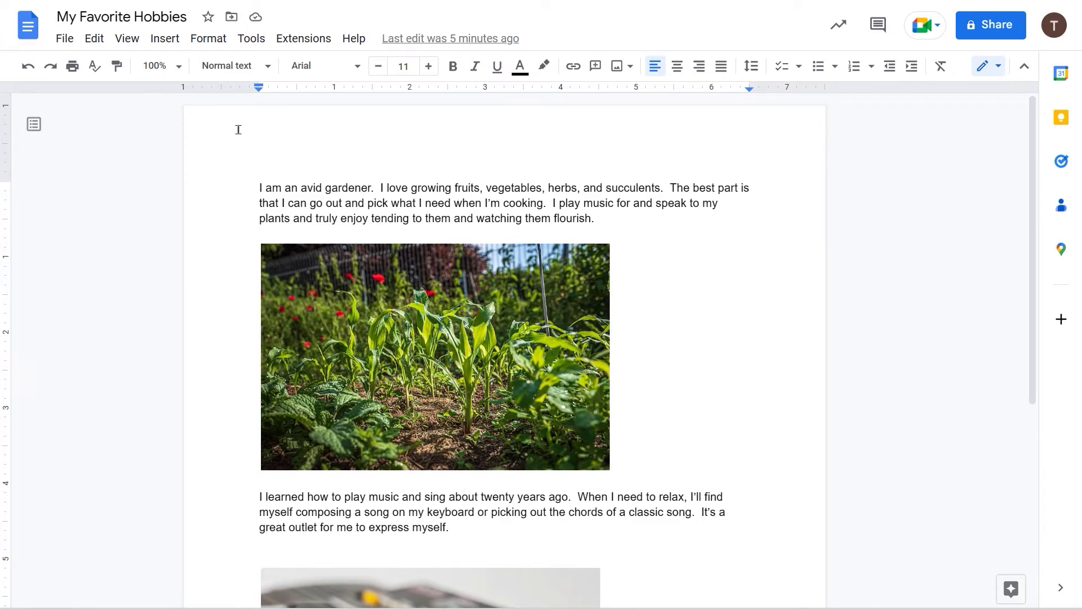
# Step: Add page numbers to the header starting on the first page, and remove that header again
pyautogui.click(165, 39)
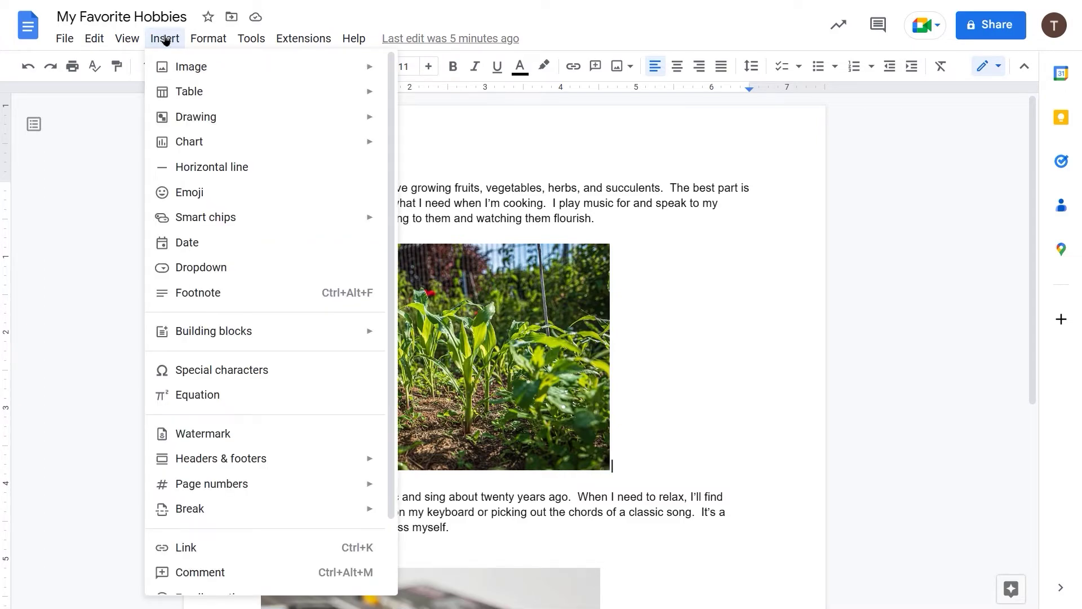
pyautogui.moveTo(205, 483)
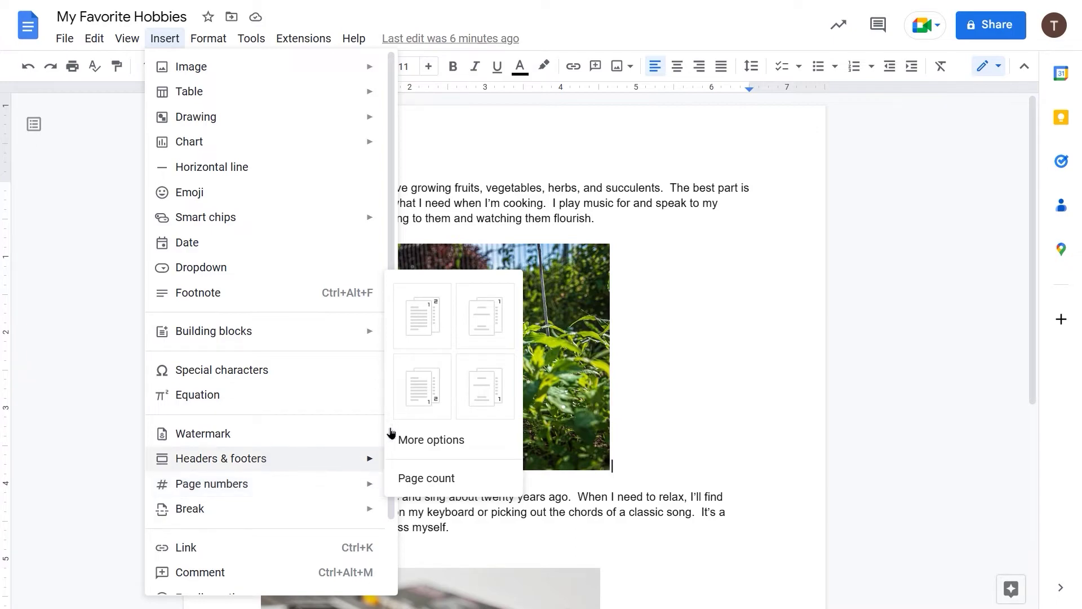
pyautogui.click(427, 320)
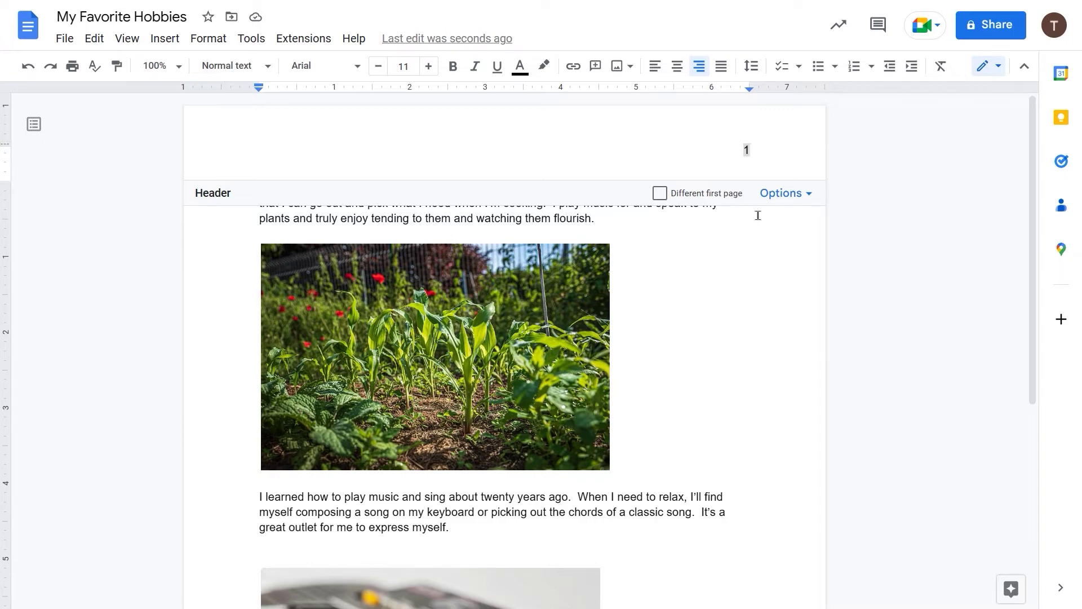
pyautogui.click(809, 199)
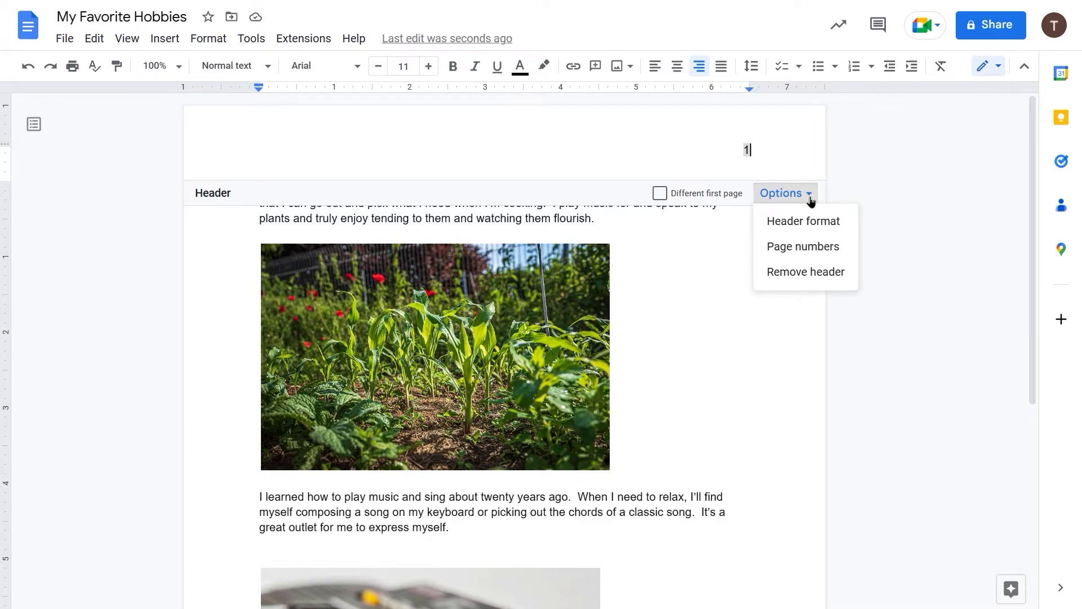
pyautogui.click(807, 273)
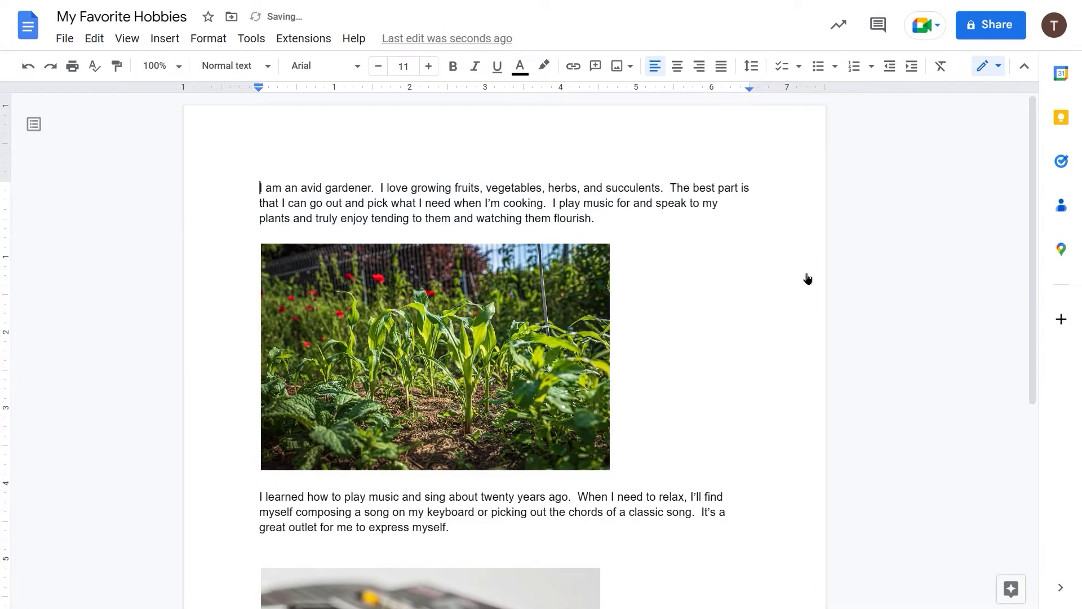
# Step: Add page numbers in the footer, shown on the first page and starting at 1
pyautogui.click(167, 36)
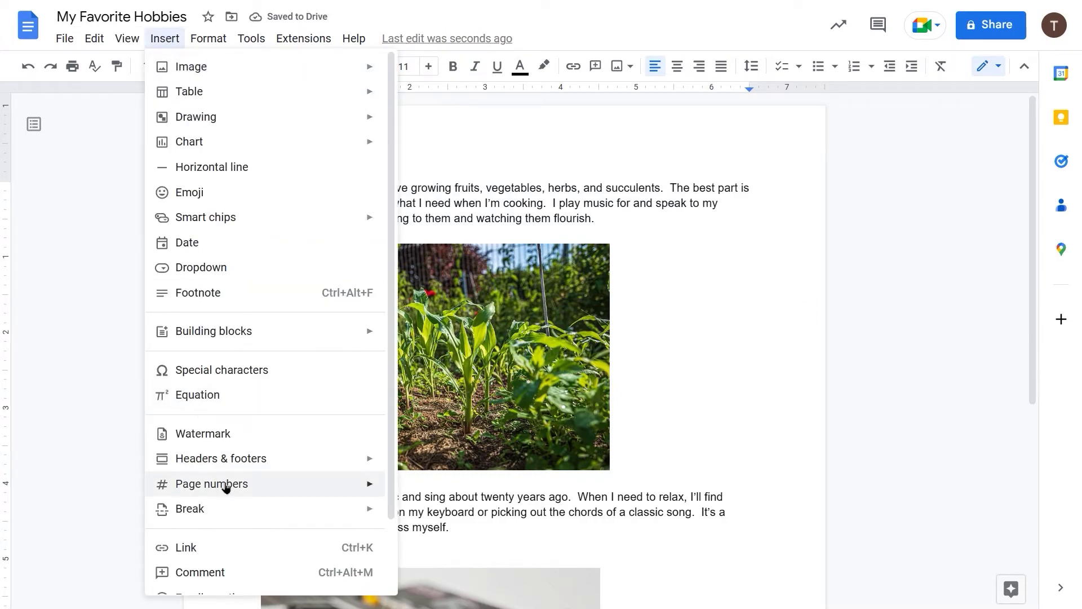
pyautogui.moveTo(226, 485)
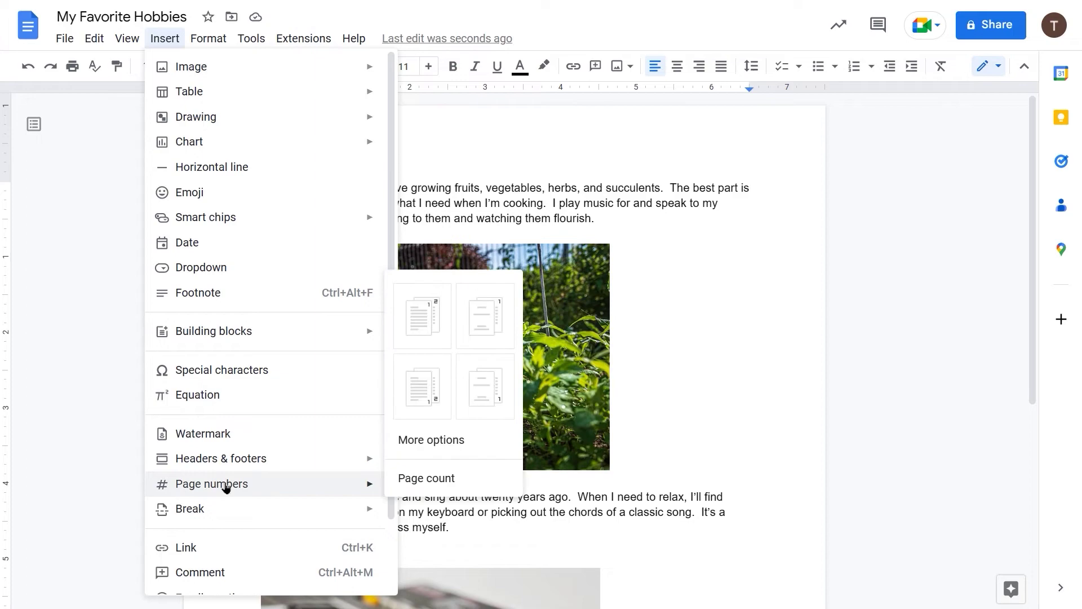
pyautogui.click(458, 443)
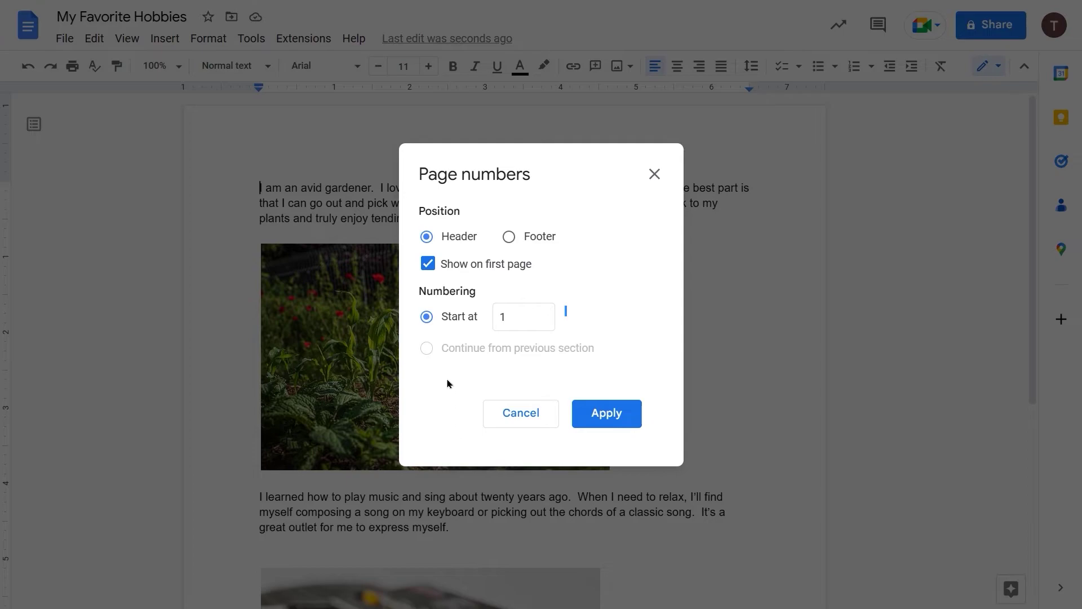
pyautogui.click(509, 238)
pyautogui.click(608, 417)
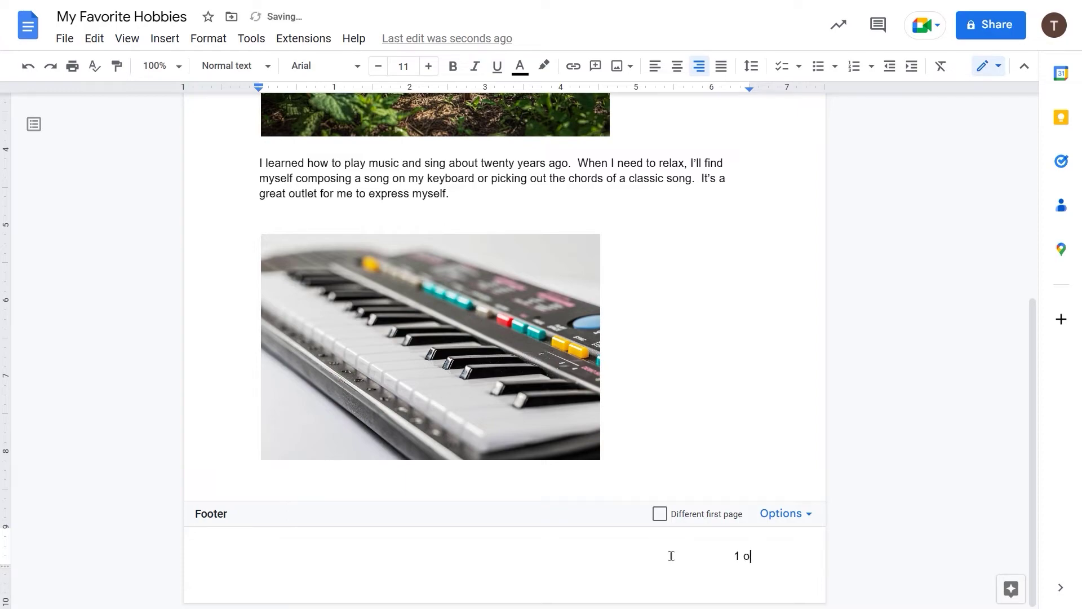
# Step: Add "of" and the total page count after the footer's page number, and return to the body text
pyautogui.write('f')
pyautogui.click(159, 41)
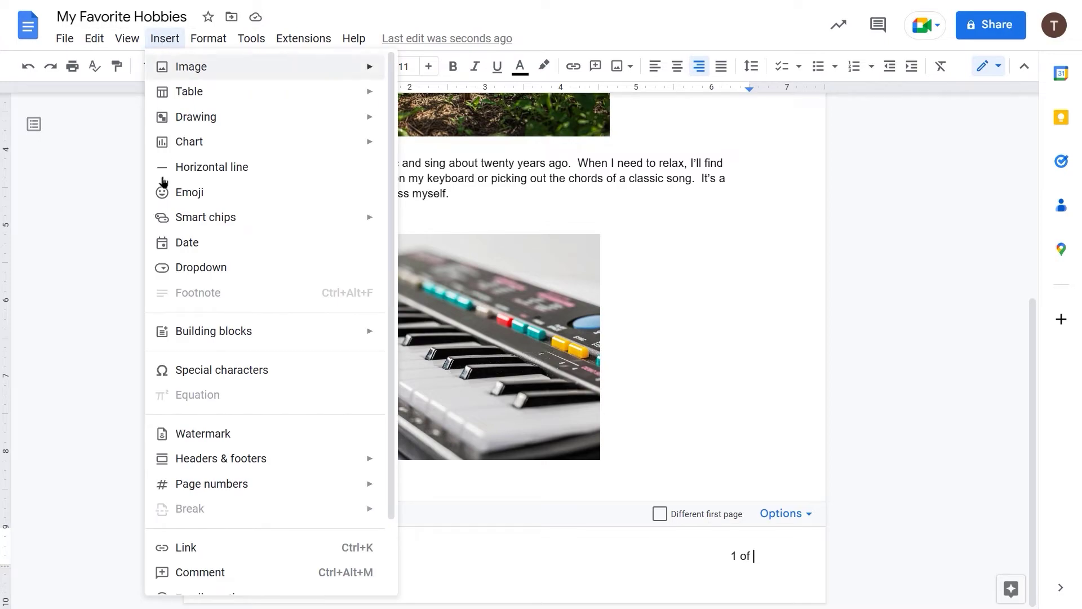
pyautogui.moveTo(224, 487)
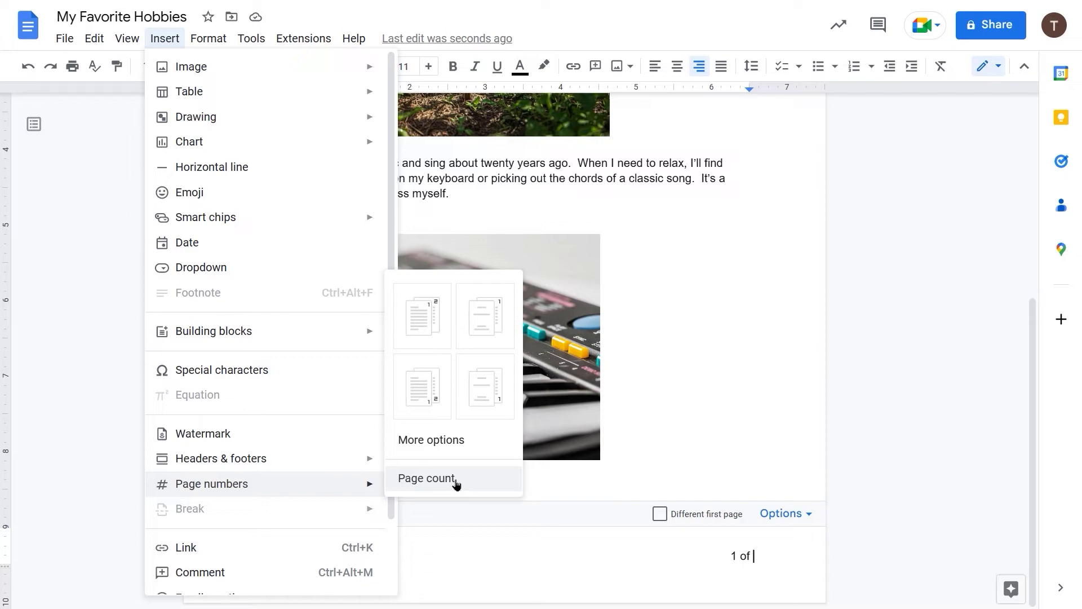
pyautogui.click(426, 478)
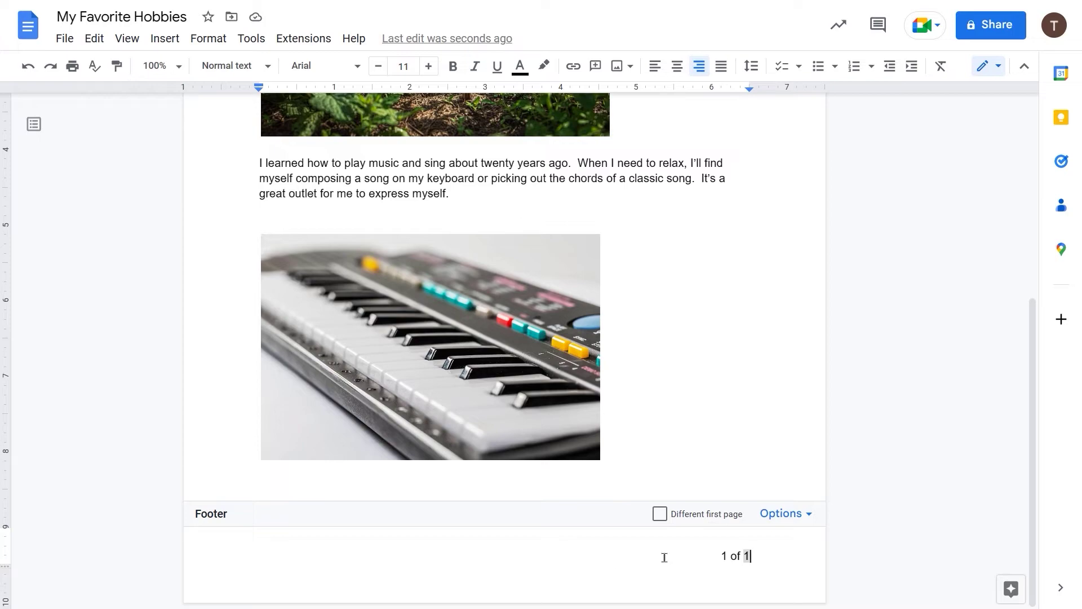
pyautogui.press('Home')
pyautogui.click(713, 287)
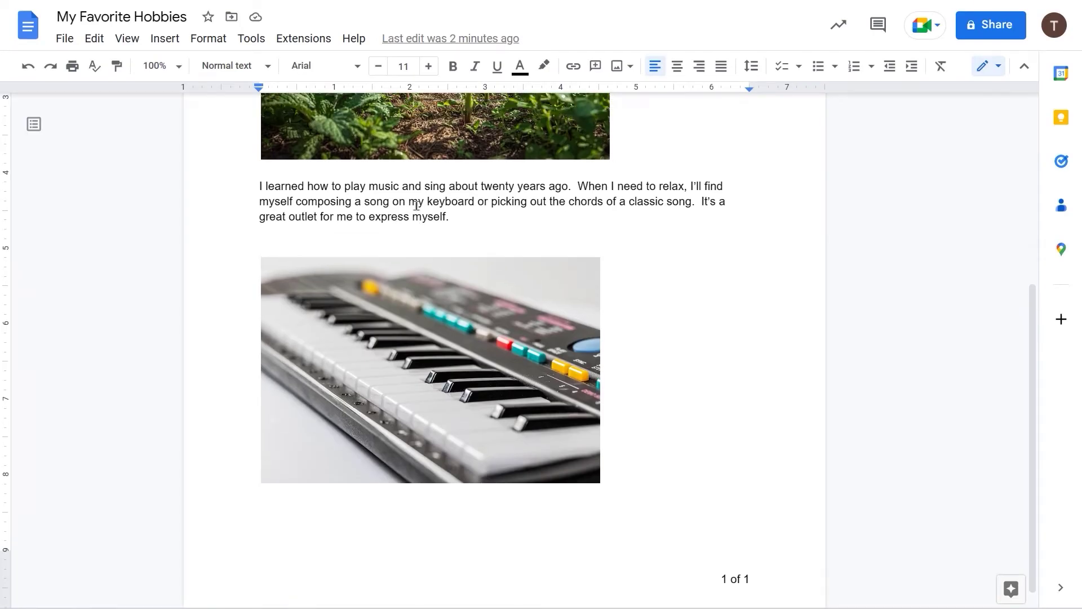
# Step: Insert a new line with the text "Gardening" above the first paragraph
pyautogui.scroll(4, 416, 206)
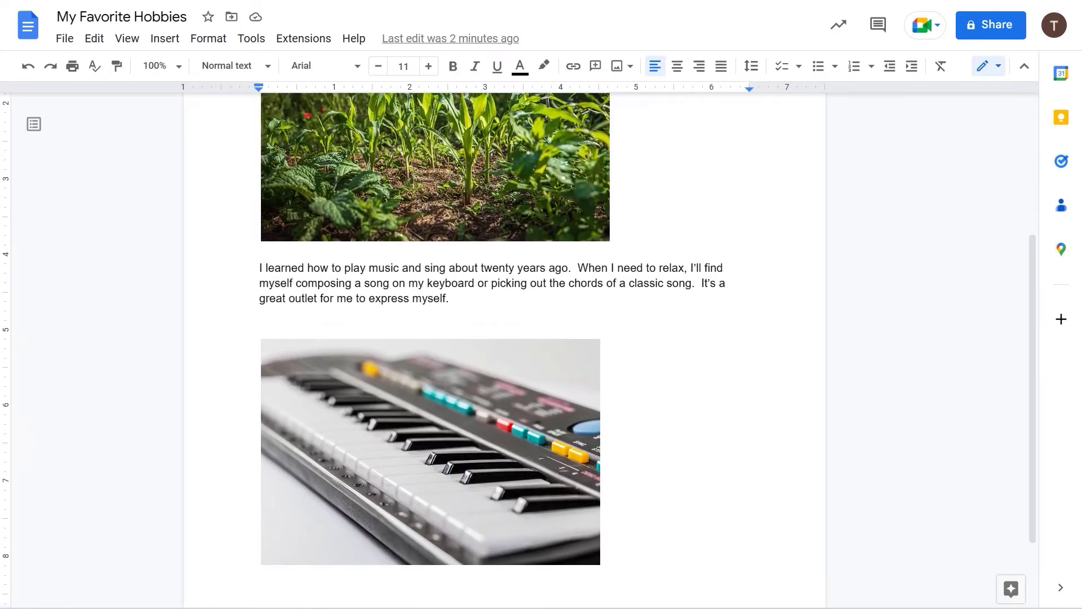
pyautogui.scroll(2, 416, 206)
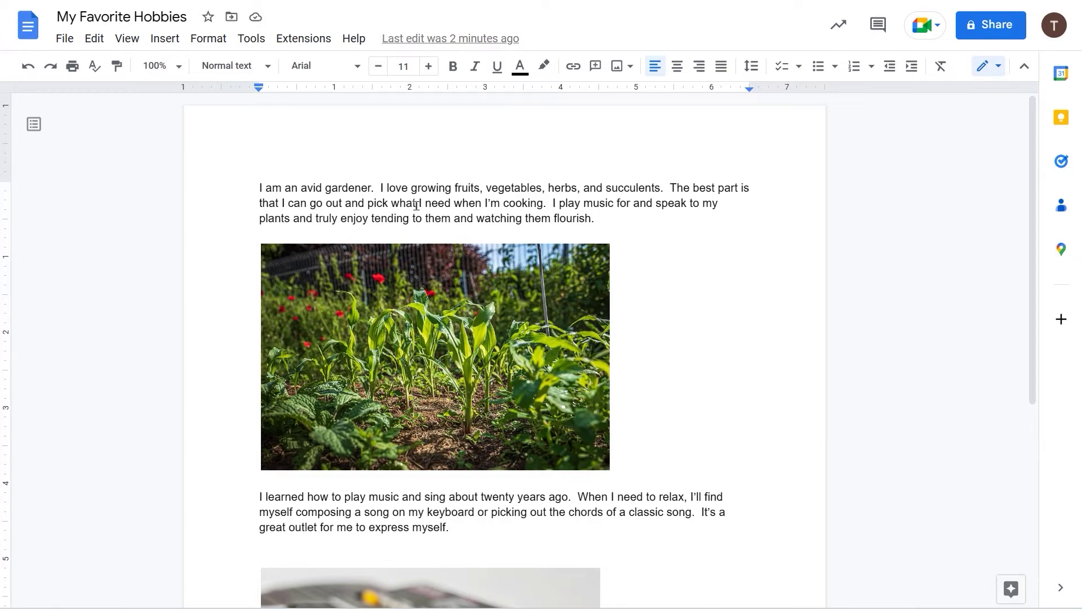
pyautogui.click(258, 187)
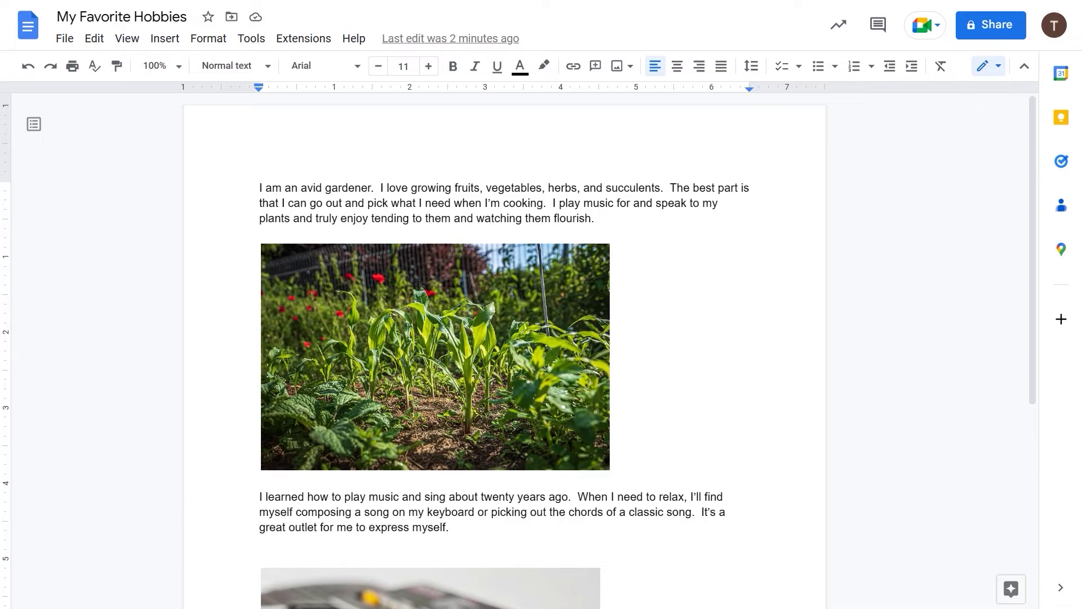
pyautogui.press('Return')
pyautogui.press('Up')
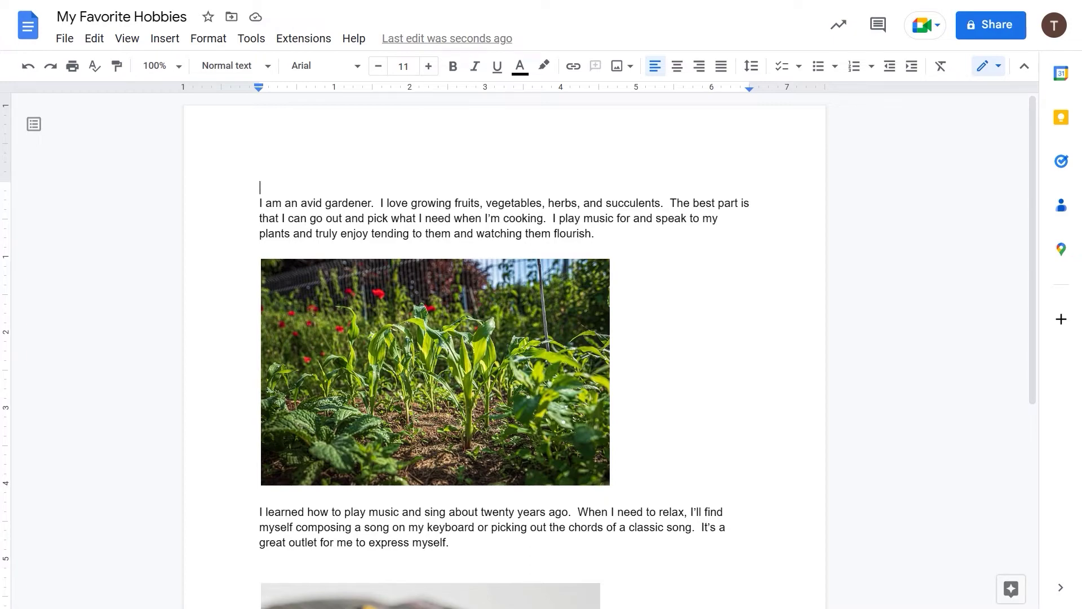
pyautogui.write('Gar')
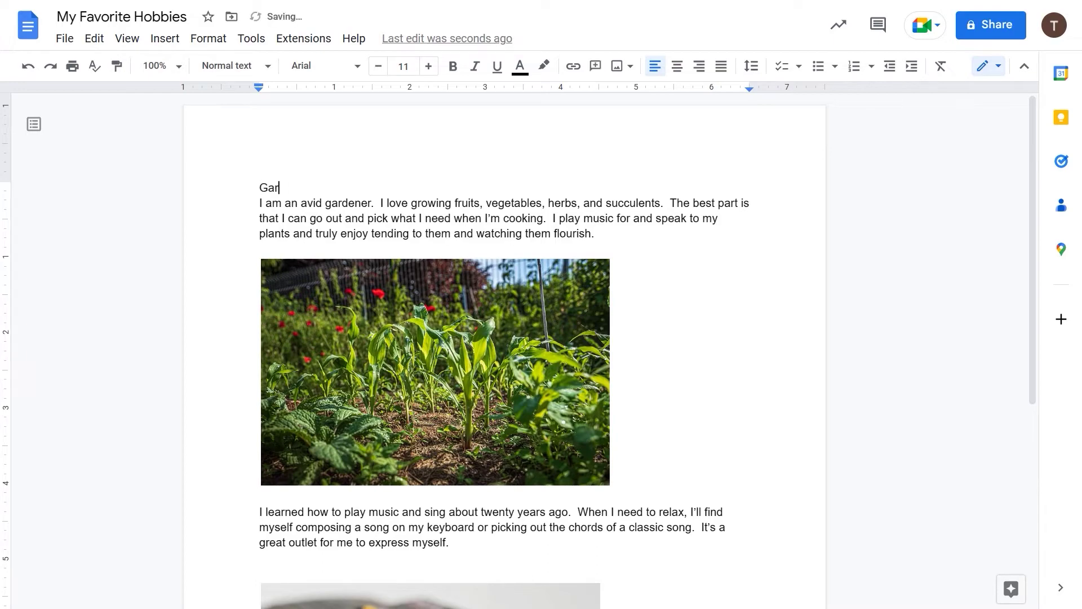
pyautogui.write('dening')
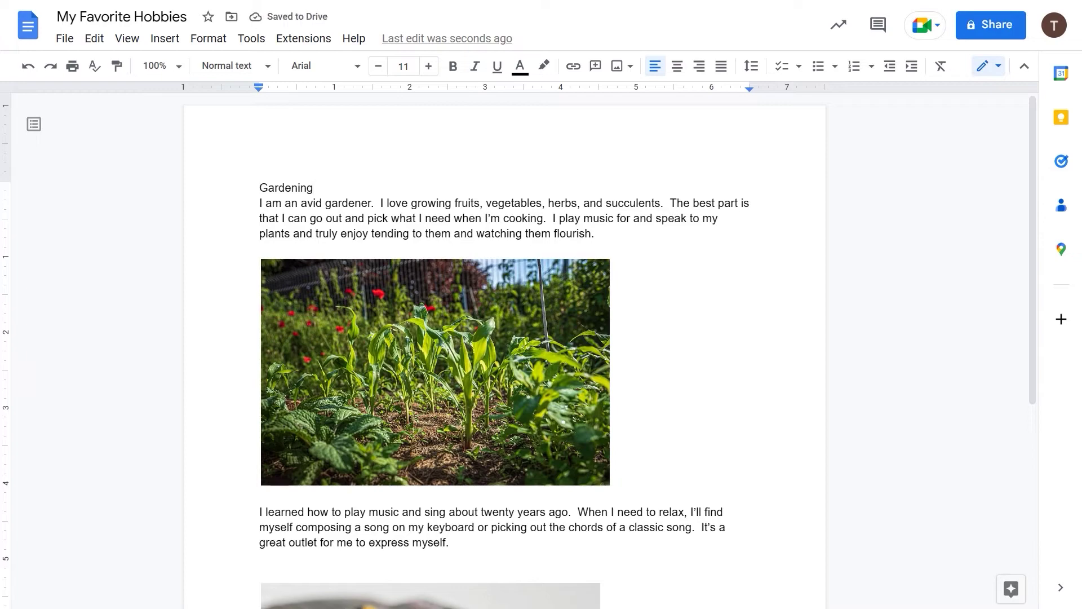
# Step: Apply the Heading 2 style to the "Gardening" line
pyautogui.doubleClick(282, 189)
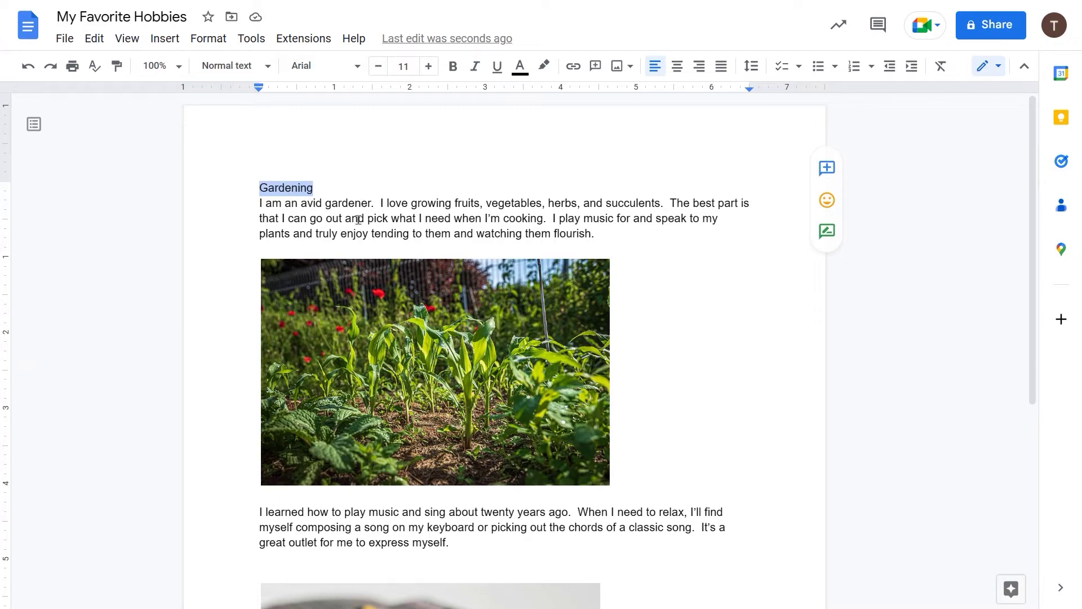
pyautogui.tripleClick(438, 217)
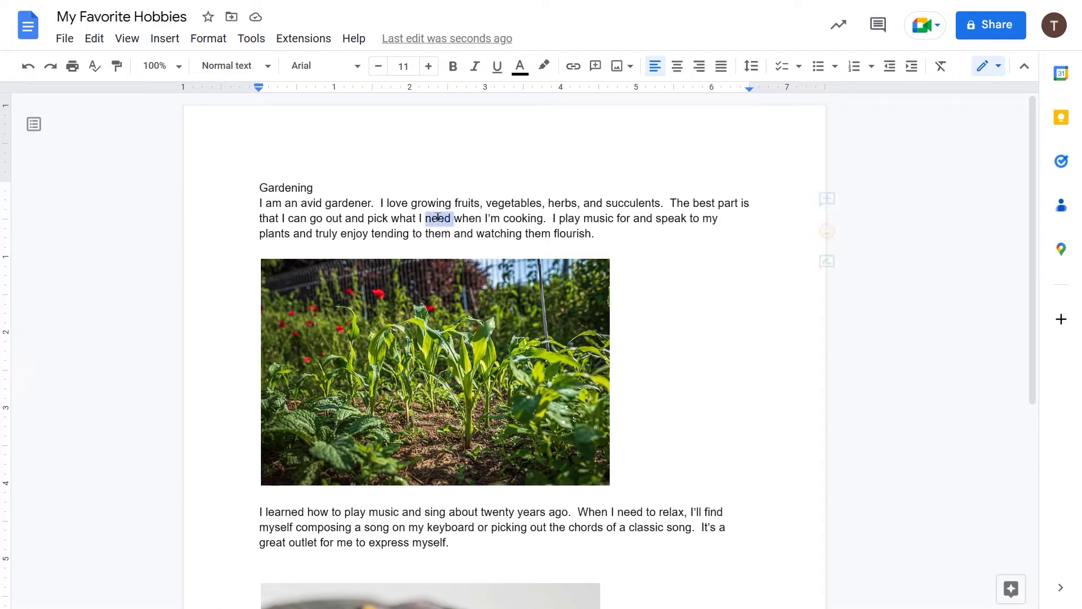
pyautogui.doubleClick(297, 191)
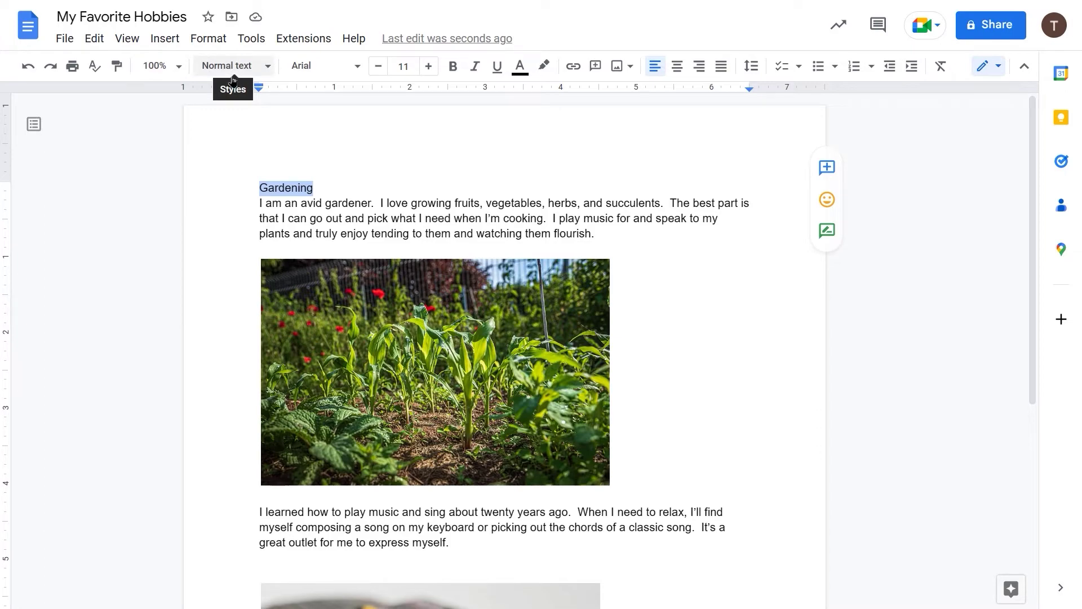
pyautogui.click(268, 66)
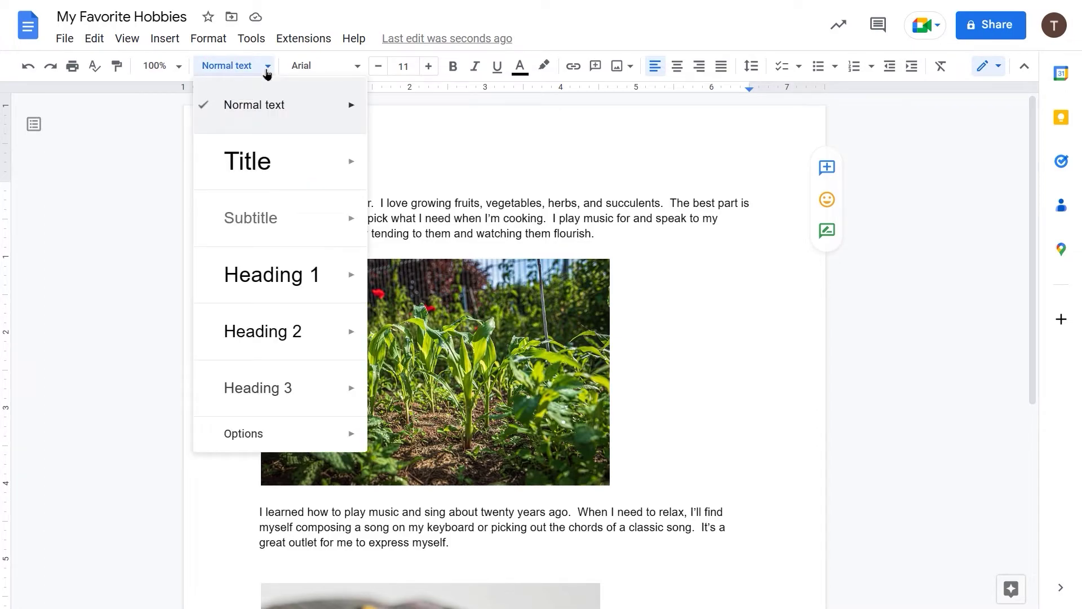
pyautogui.moveTo(283, 337)
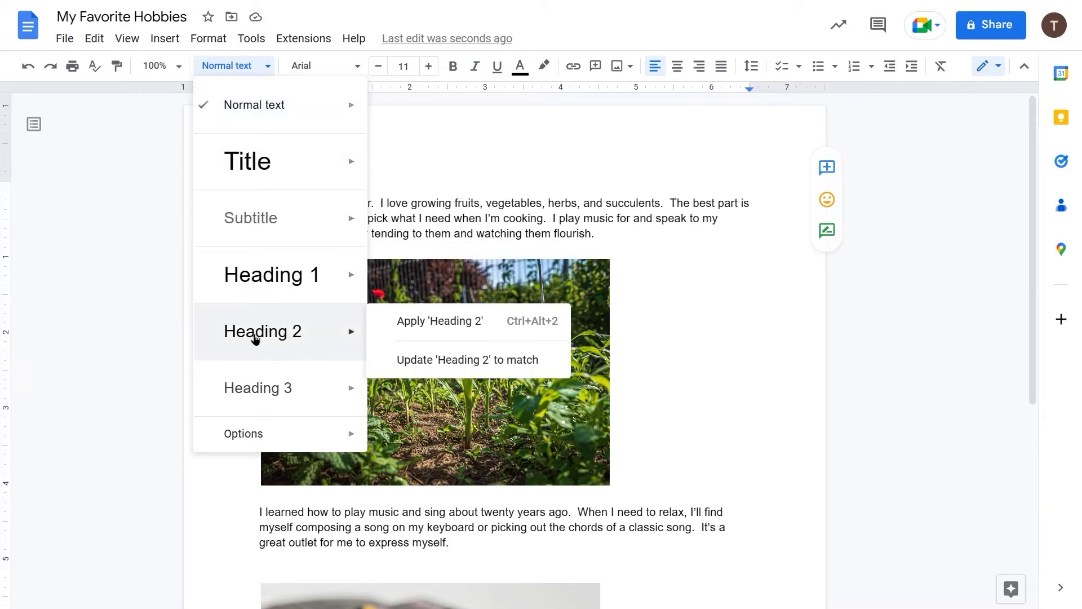
pyautogui.click(251, 339)
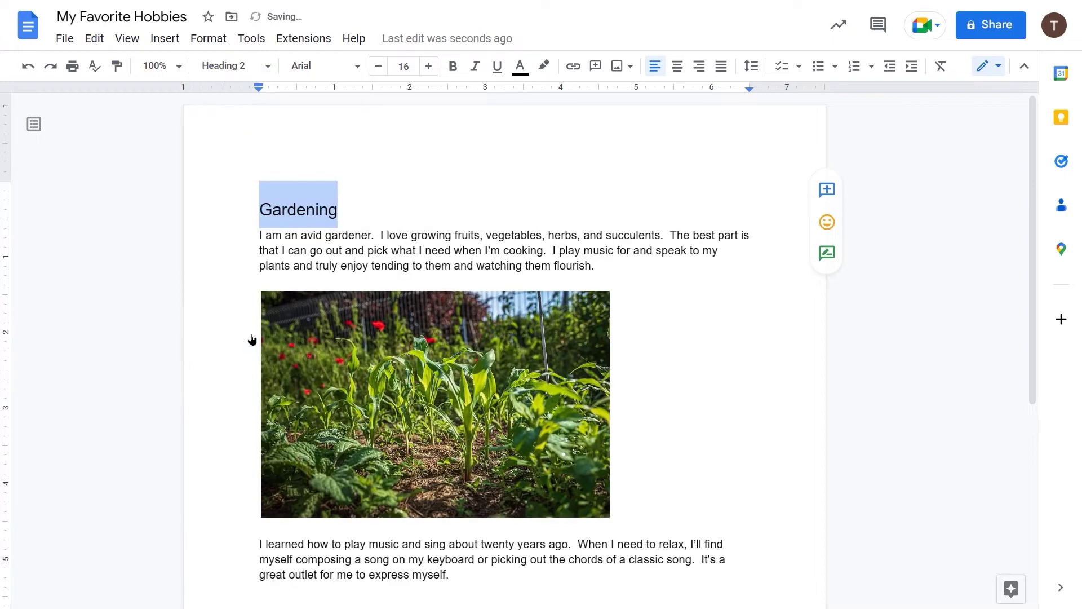
pyautogui.click(452, 201)
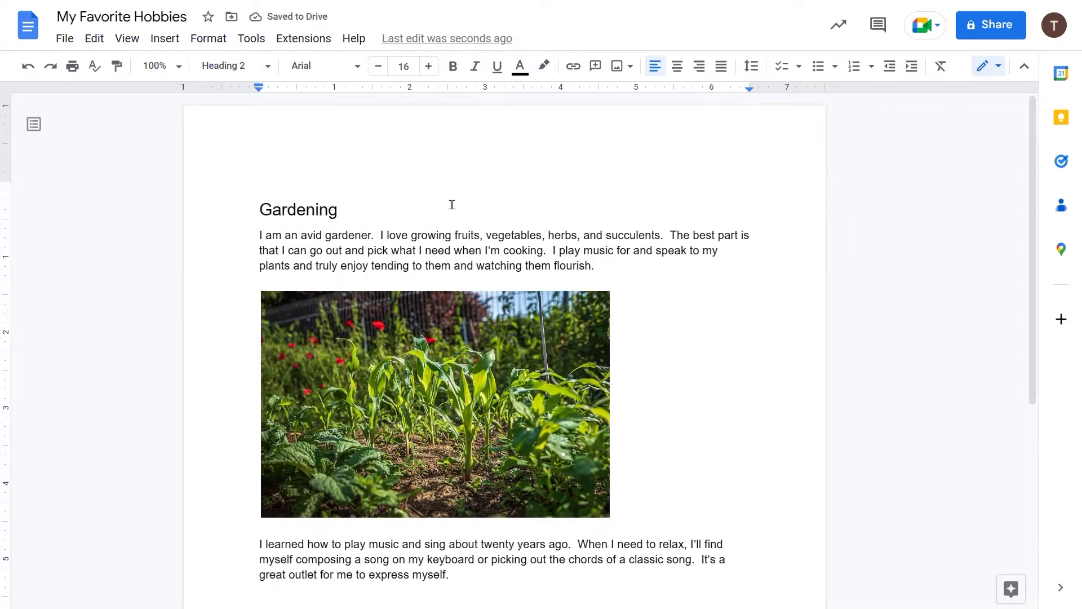
# Step: Add the heading "Music" in Heading 2 style on a new line above the paragraph about playing music
pyautogui.scroll(-2, 452, 202)
pyautogui.scroll(-2, 451, 202)
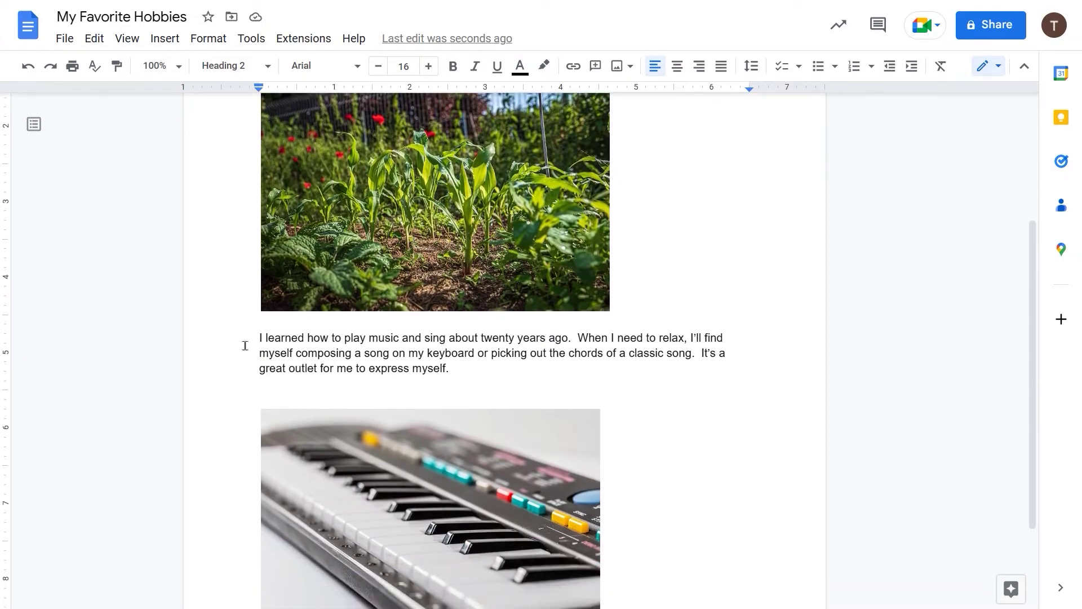
pyautogui.click(257, 337)
pyautogui.press('Return')
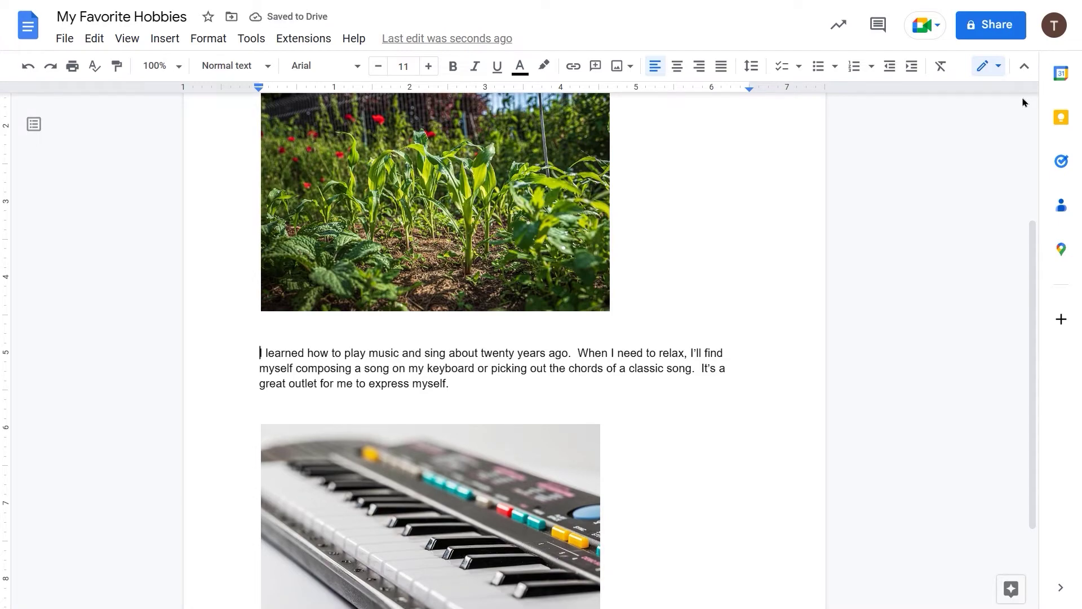
pyautogui.press('Up')
pyautogui.hotkey('ctrl', 'alt', '2')
pyautogui.write('Music')
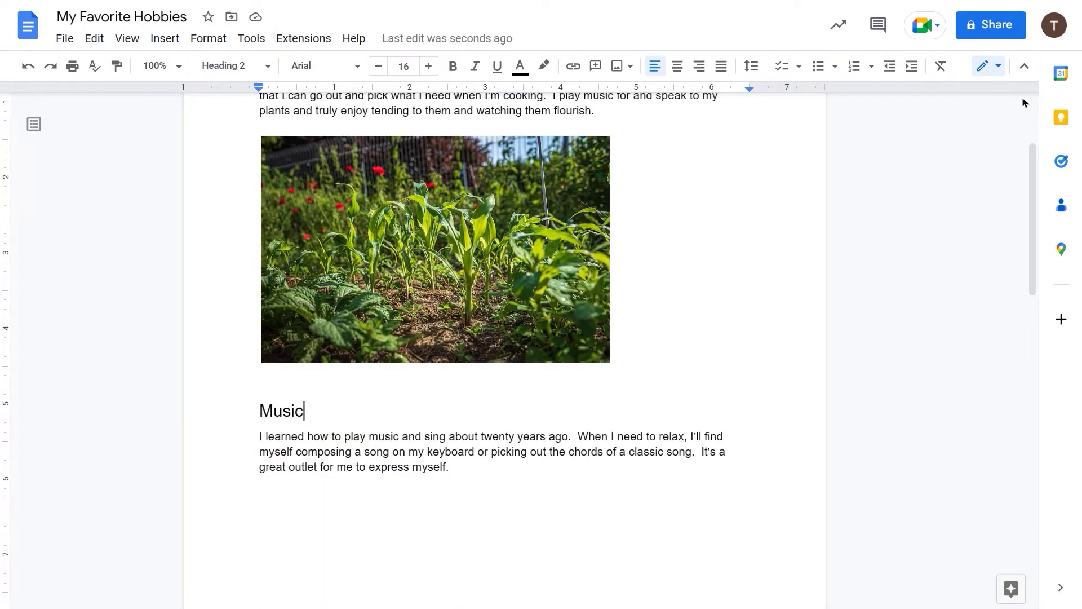
# Step: Insert the line "My Favorite Hobbies" at the very beginning of the document, above the Gardening heading
pyautogui.hotkey('ctrl', 'Home')
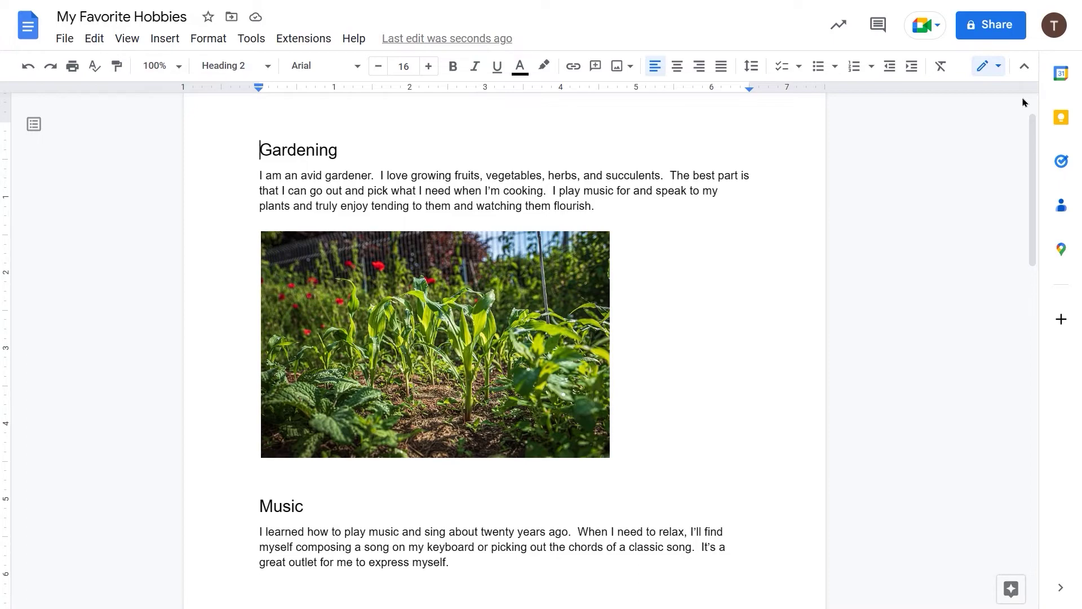
pyautogui.press('Return')
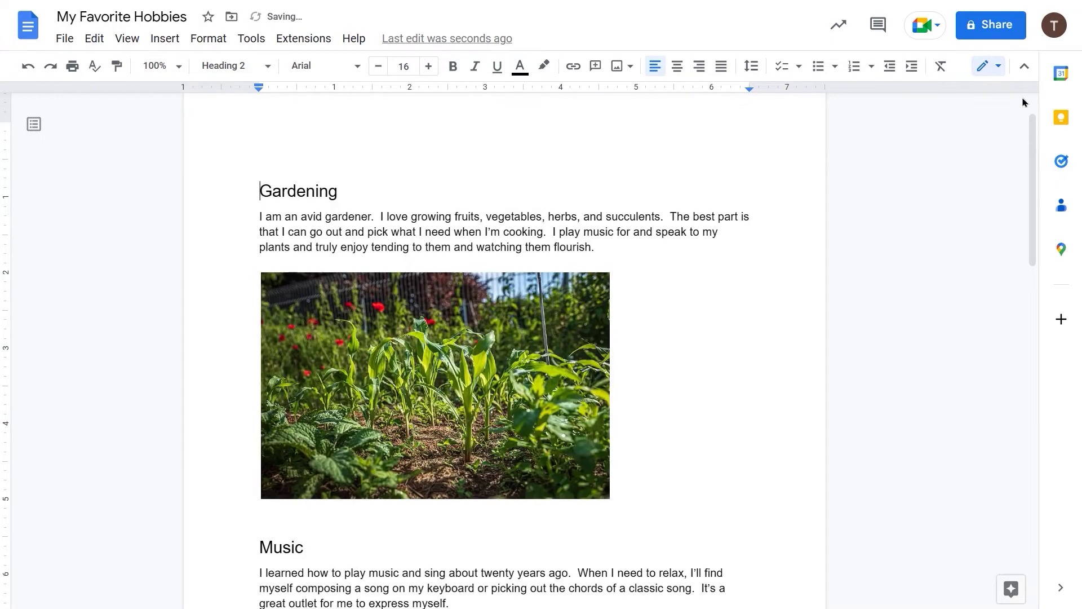
pyautogui.press('Up')
pyautogui.write('My Favorite ')
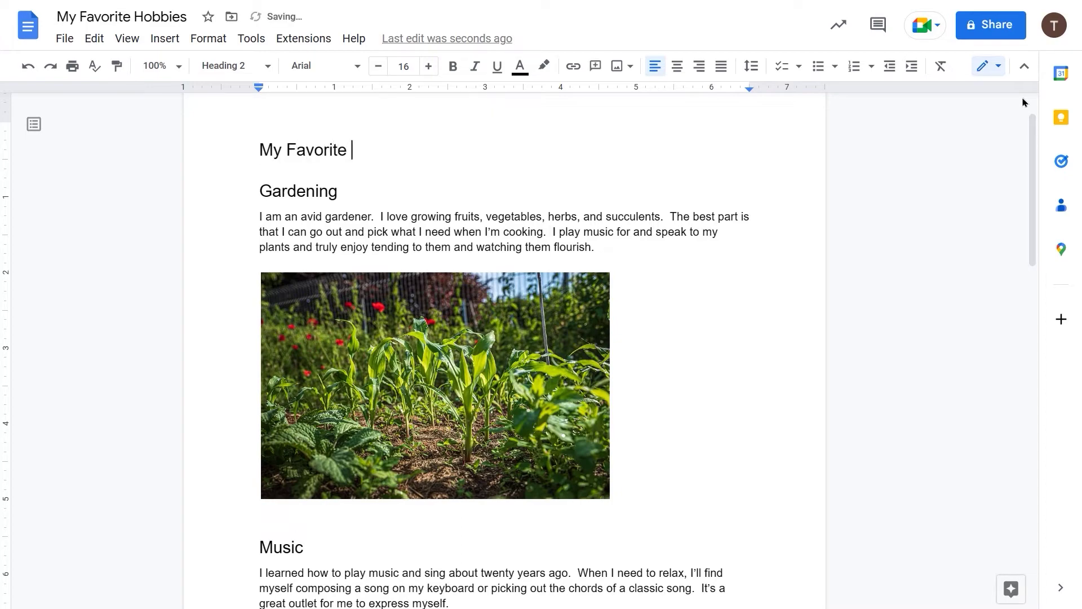
pyautogui.write('Hobbies')
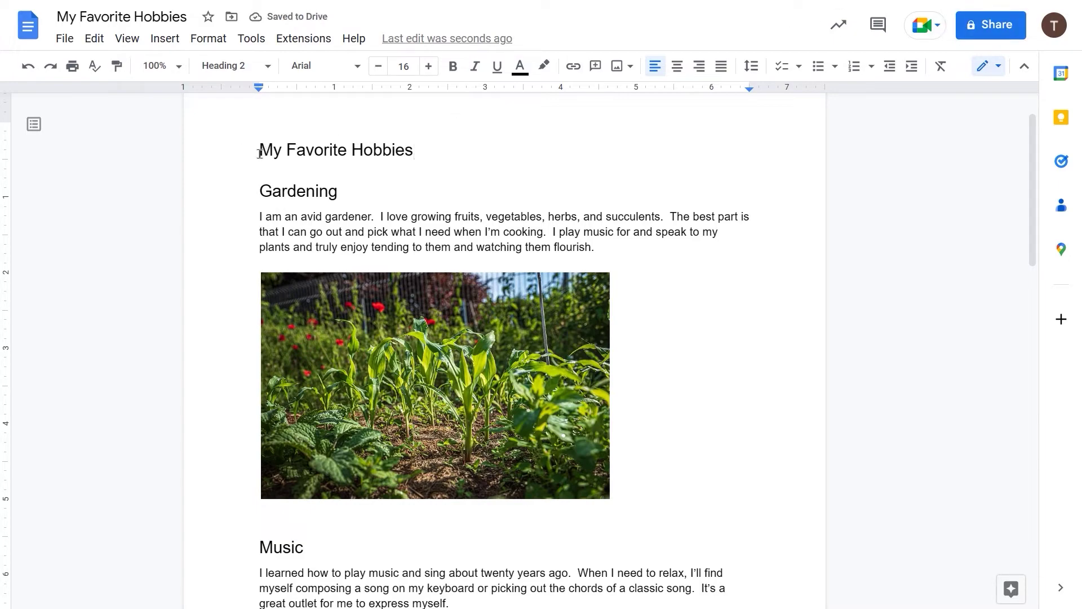
# Step: Apply the Title style to the "My Favorite Hobbies" line
pyautogui.moveTo(260, 153); pyautogui.dragTo(420, 159)
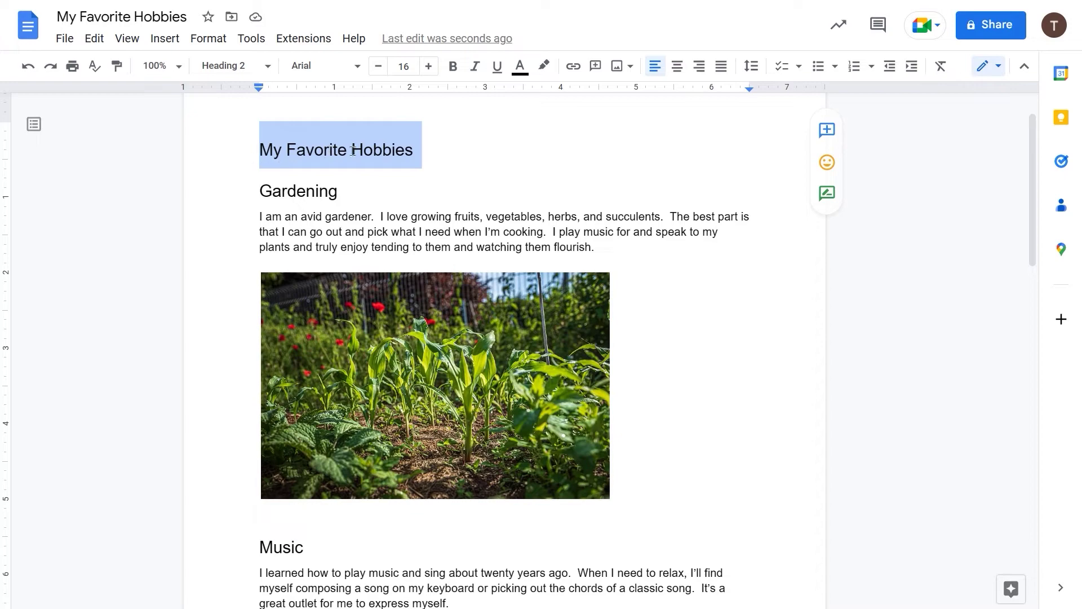
pyautogui.click(269, 68)
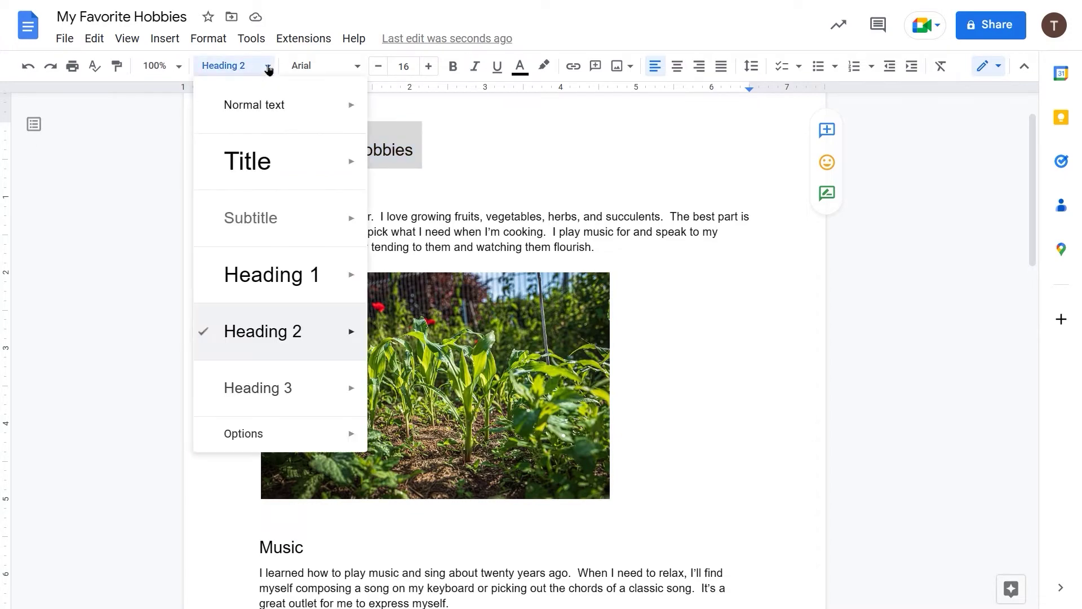
pyautogui.moveTo(264, 162)
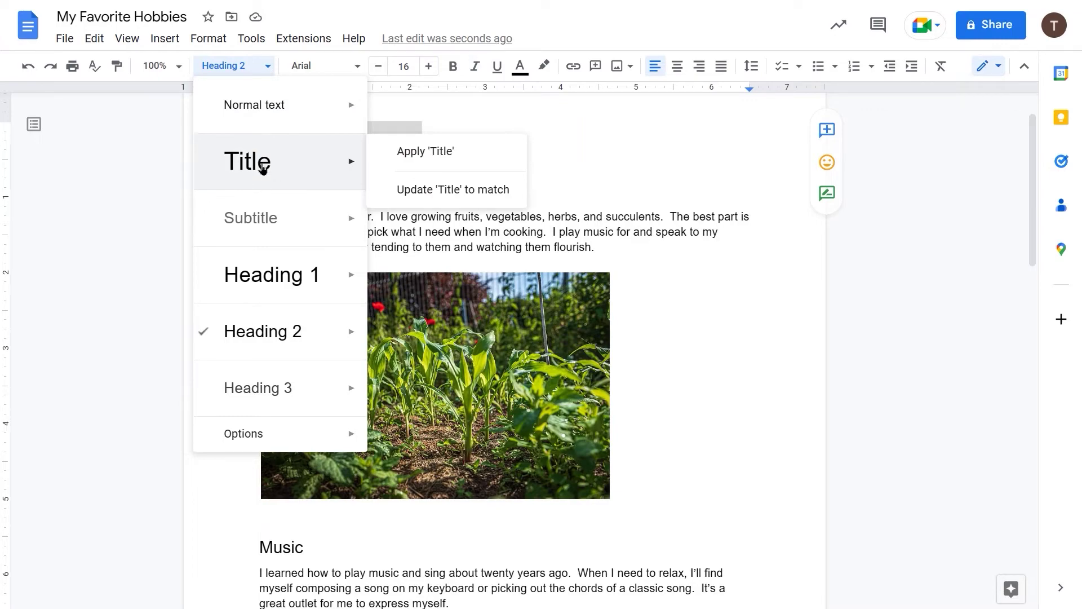
pyautogui.click(264, 167)
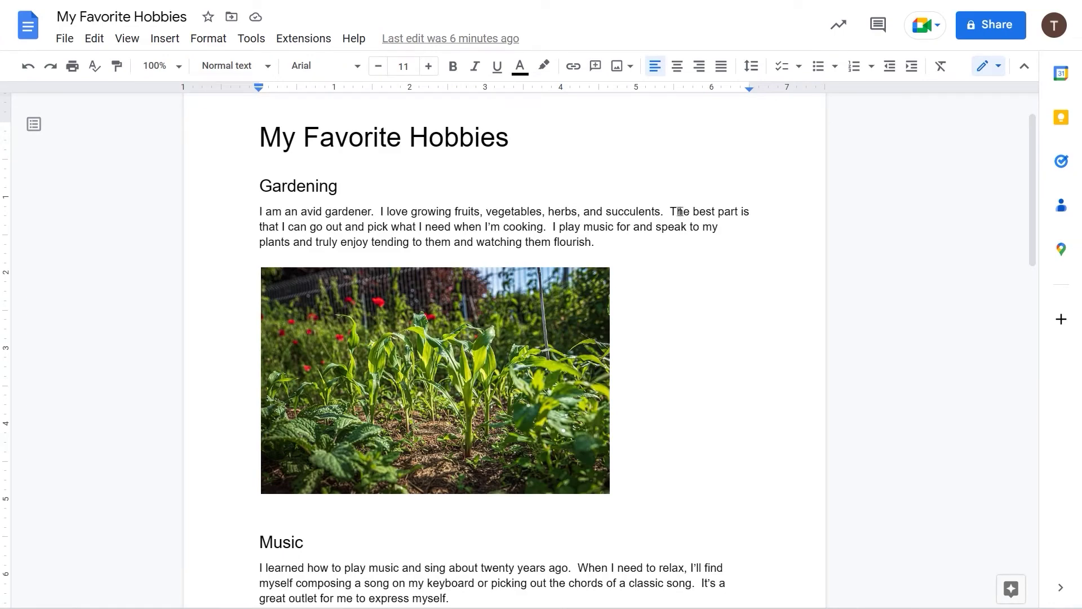
# Step: Show the document outline and use it to go to the Music, Gardening and My Favorite Hobbies headings
pyautogui.click(34, 126)
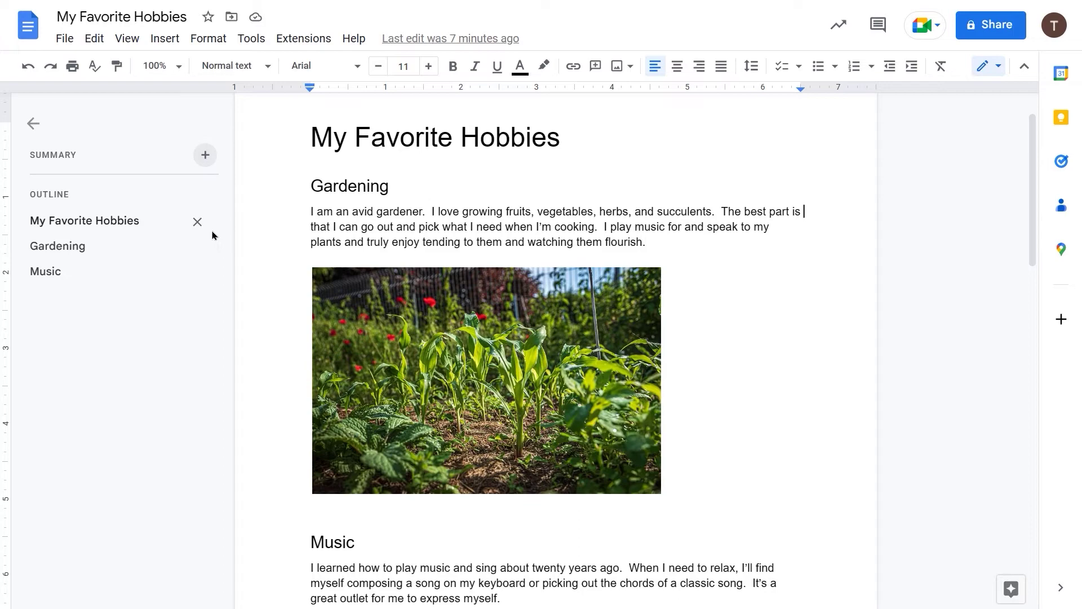
pyautogui.click(44, 273)
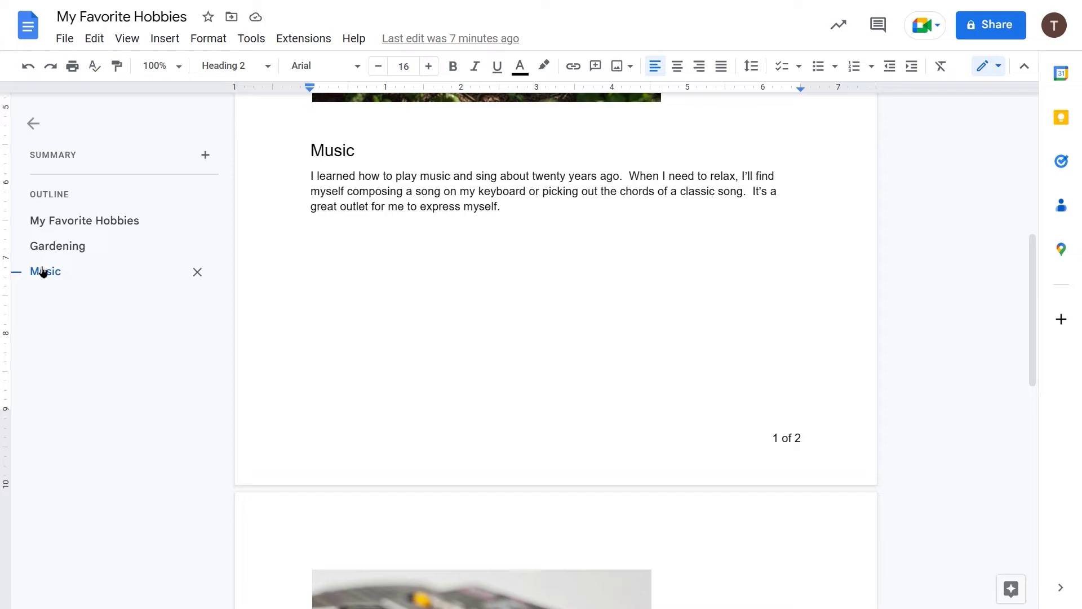
pyautogui.click(58, 246)
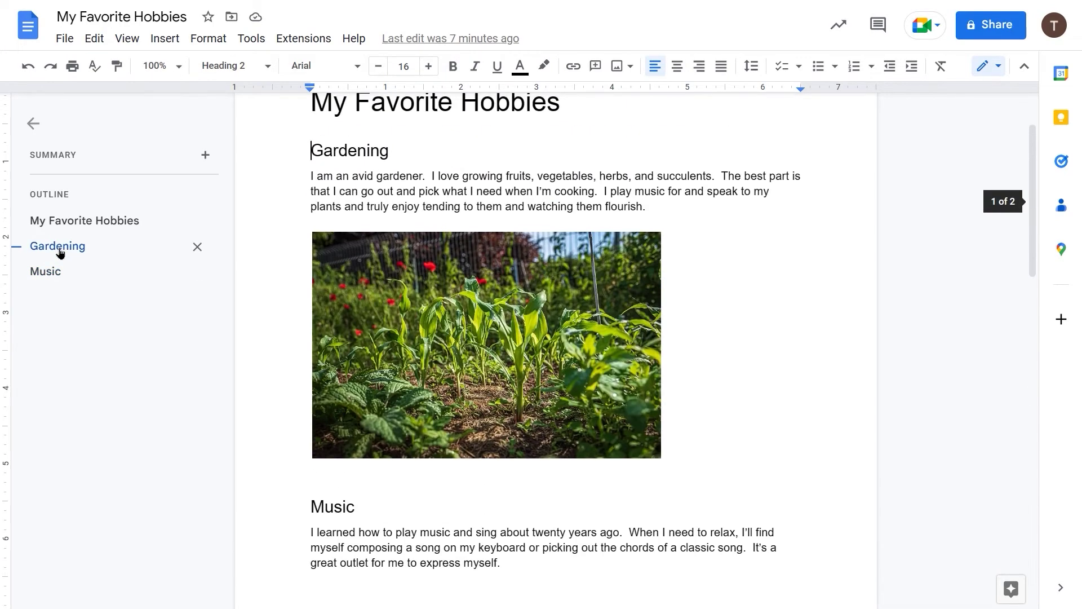
pyautogui.click(84, 221)
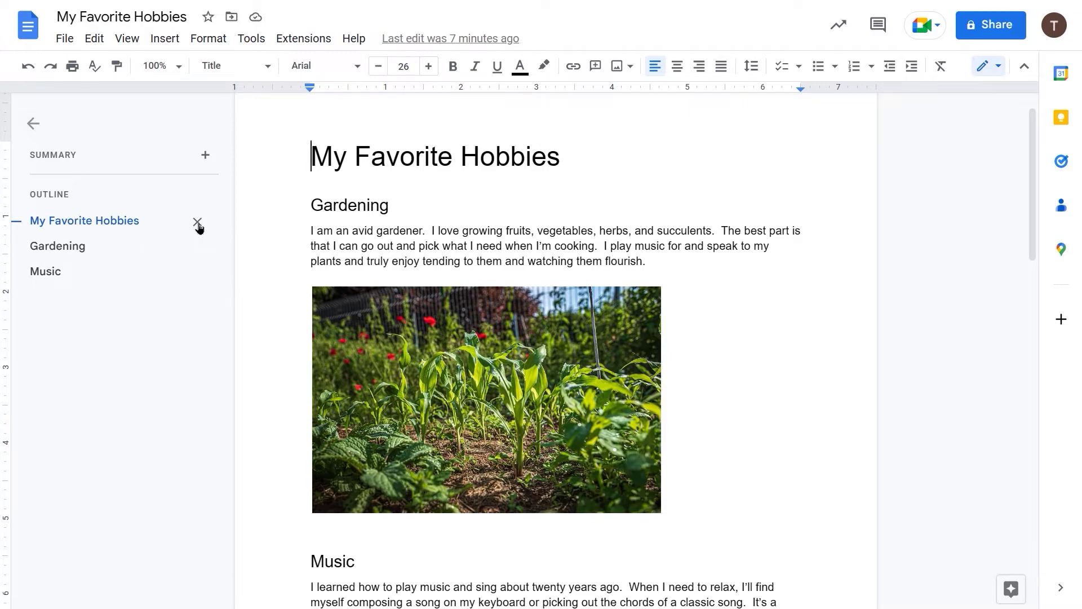
# Step: Remove "My Favorite Hobbies" from the document outline, and add that title back to the outline
pyautogui.click(197, 223)
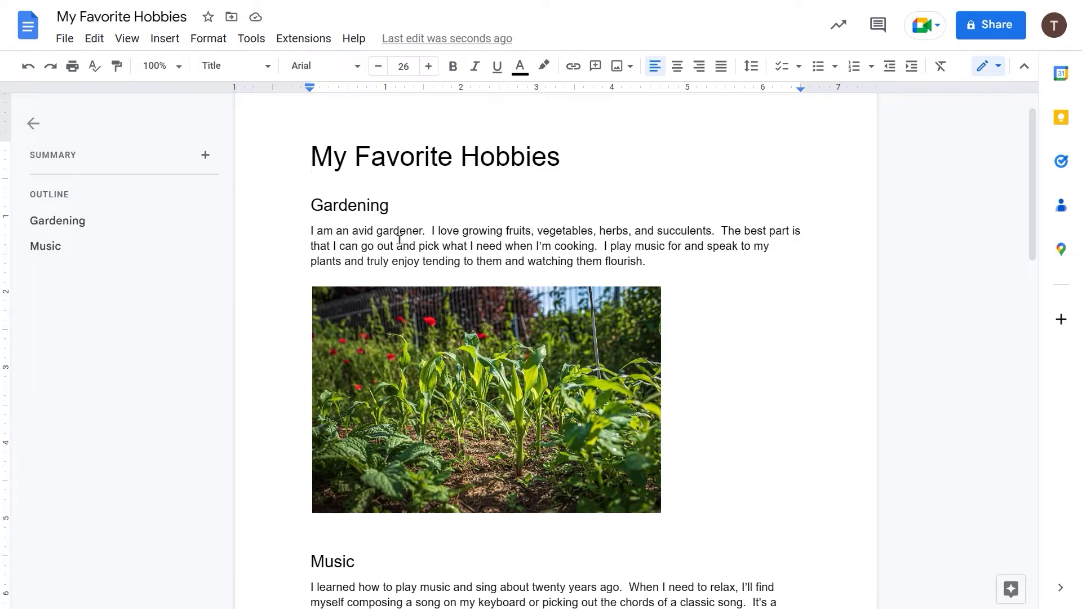
pyautogui.rightClick(385, 157)
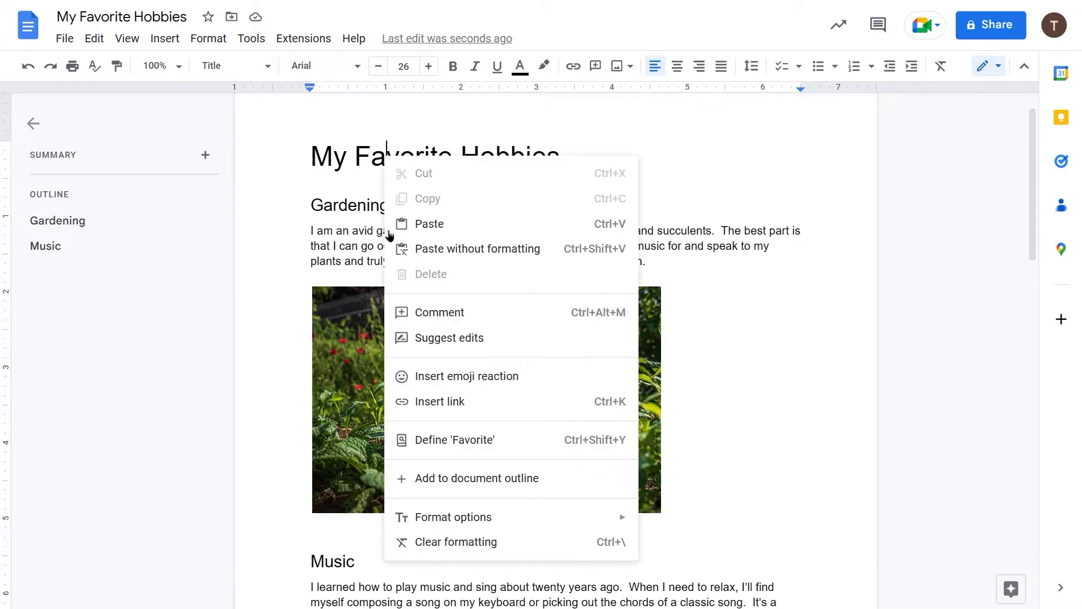
pyautogui.click(461, 483)
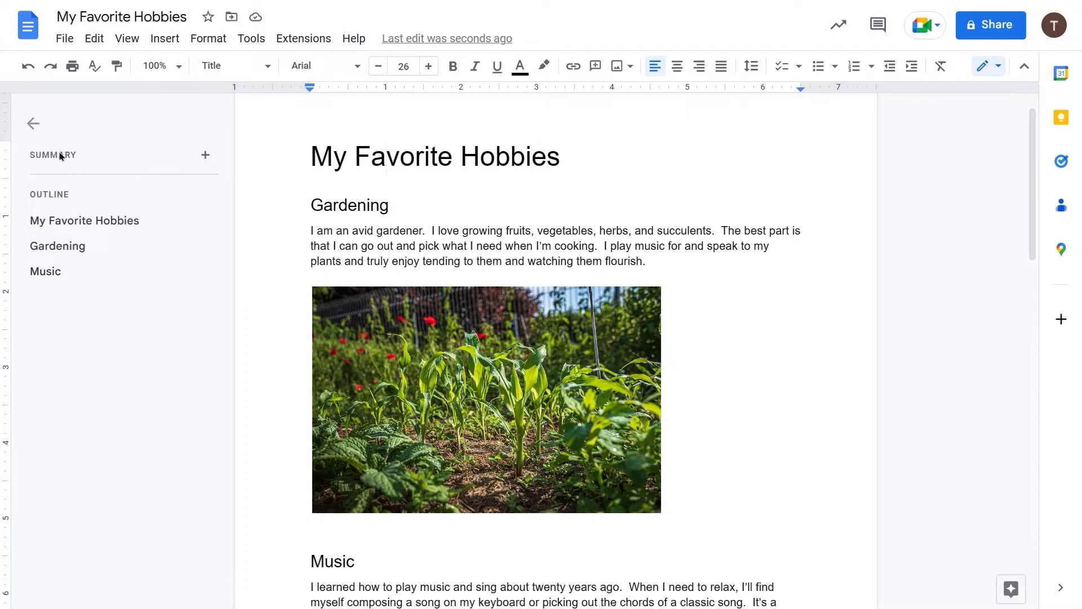
# Step: Add the document summary "This is a list of my favorite hobbies." and return to the body text
pyautogui.click(206, 156)
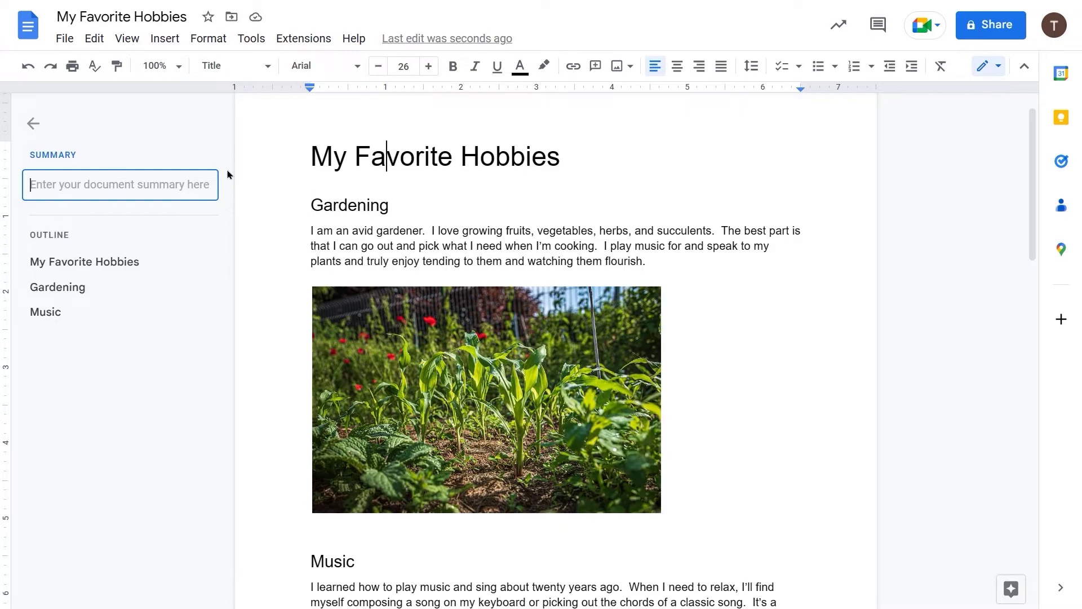
pyautogui.write('This is a')
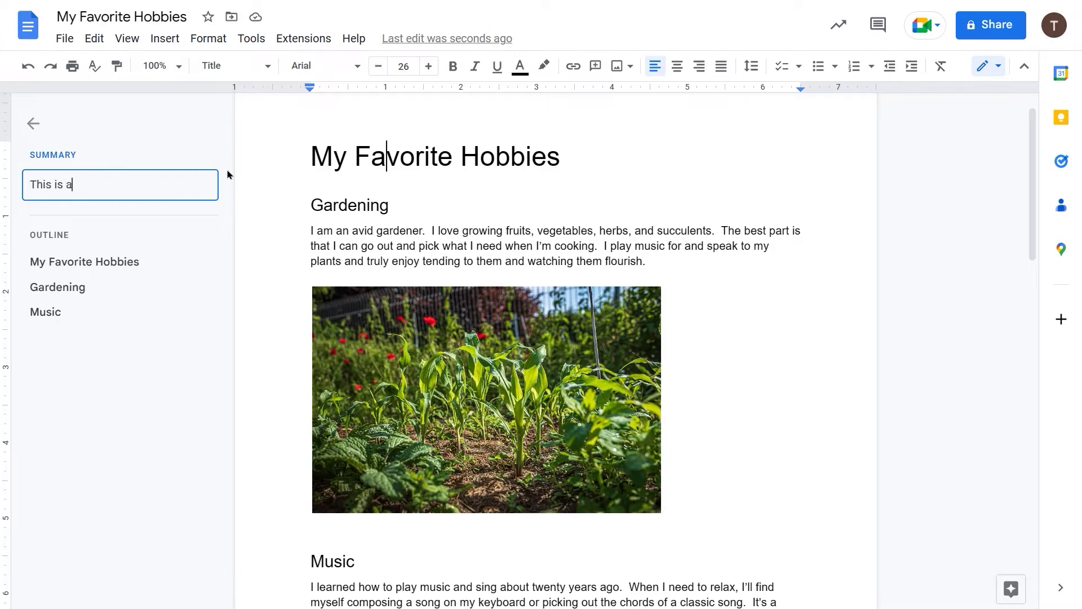
pyautogui.write(' list of my favorite hobbies.')
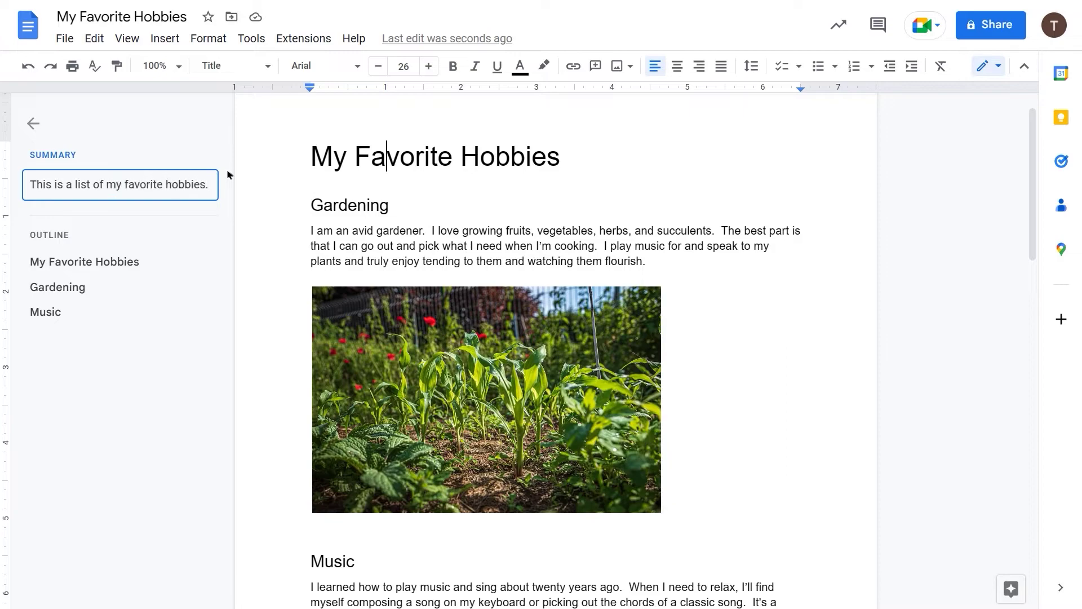
pyautogui.click(257, 147)
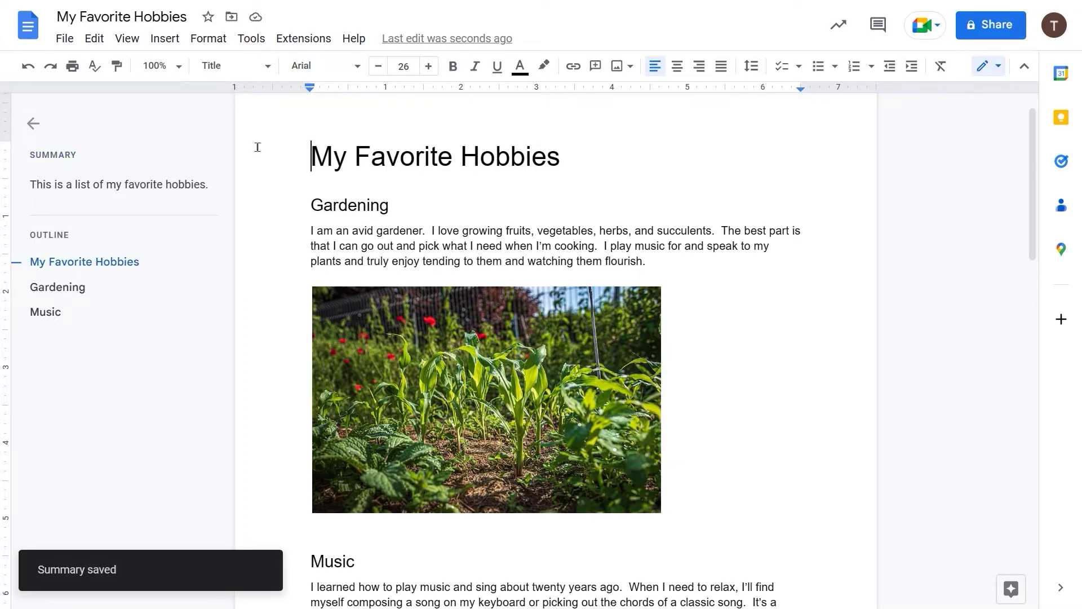
# Step: Hide the document outline and check which editing modes are available
pyautogui.click(32, 124)
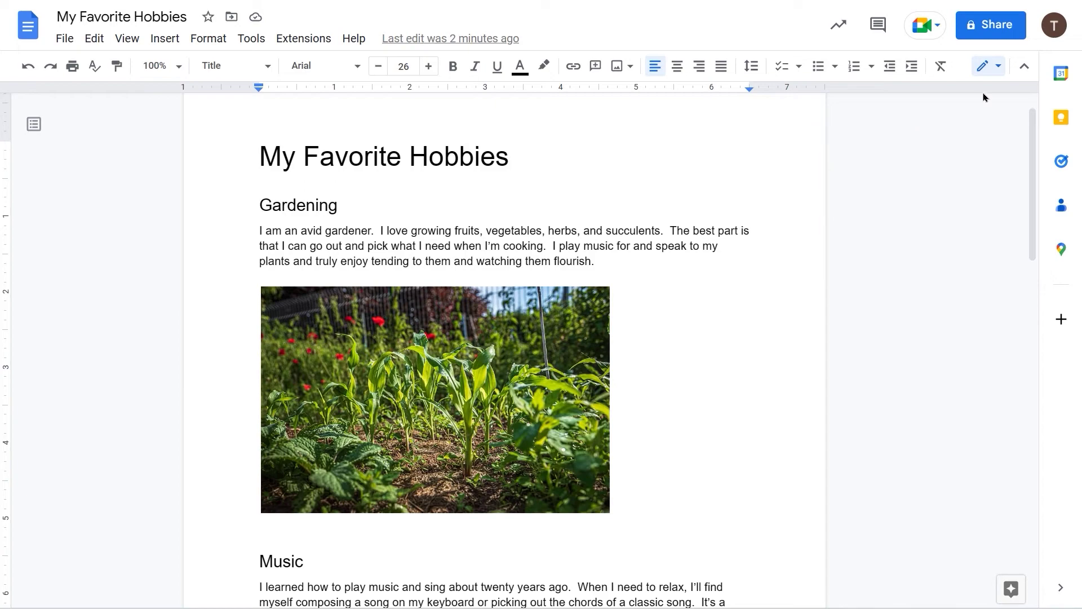
pyautogui.click(999, 67)
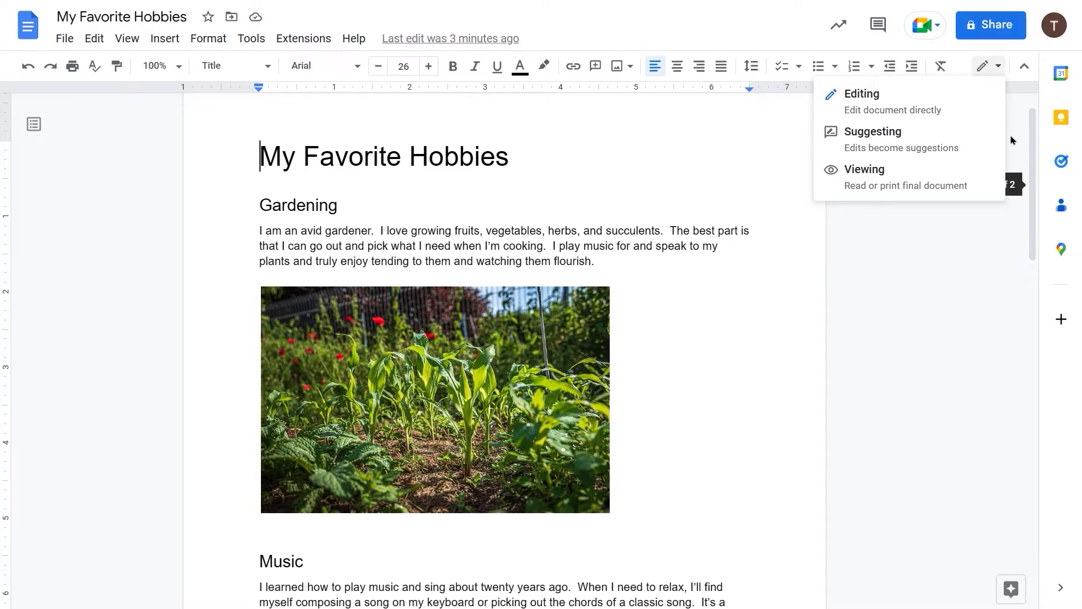
pyautogui.click(888, 221)
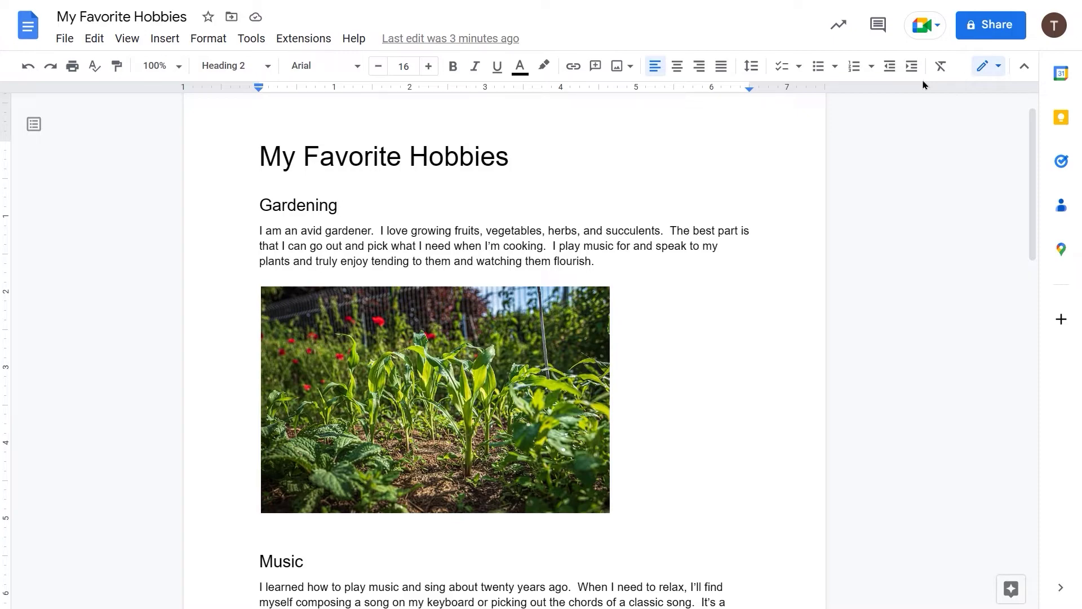
# Step: Share the document with the suggested contact as Editor, with Notify people turned off
pyautogui.click(989, 27)
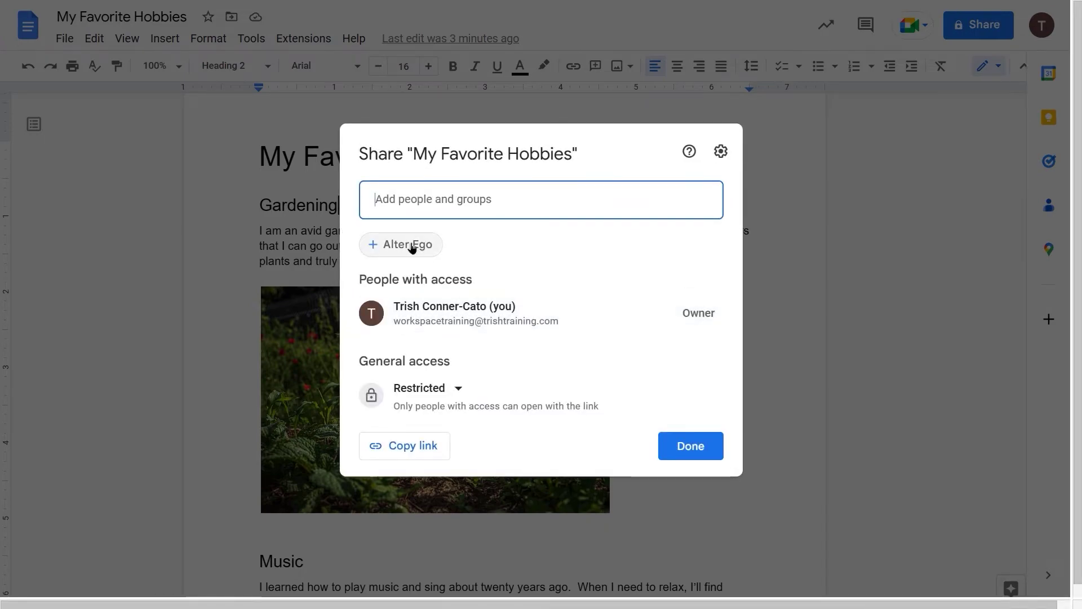
pyautogui.click(412, 246)
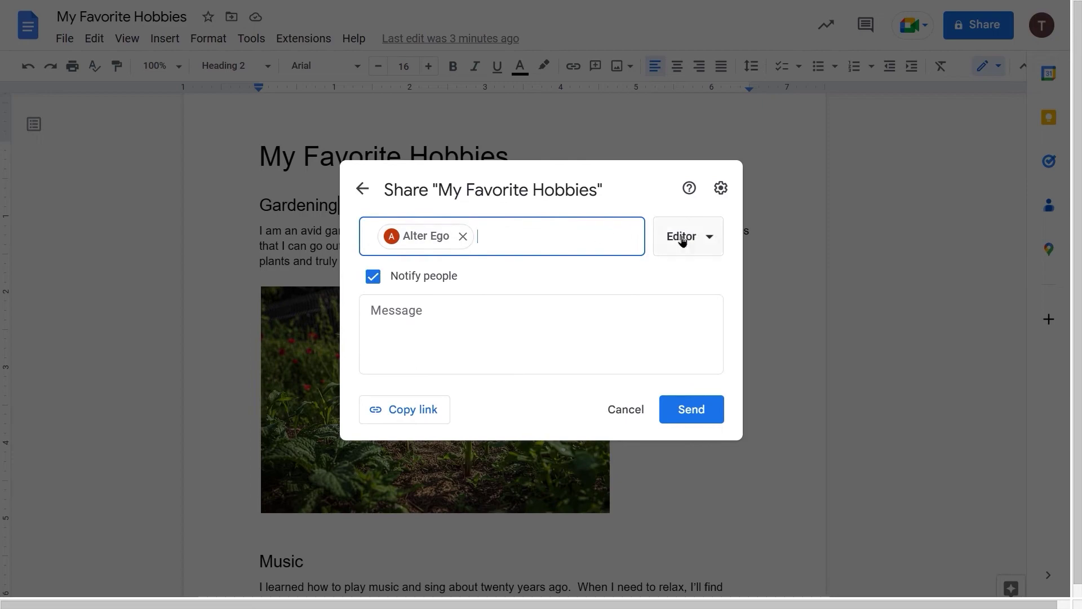
pyautogui.click(710, 240)
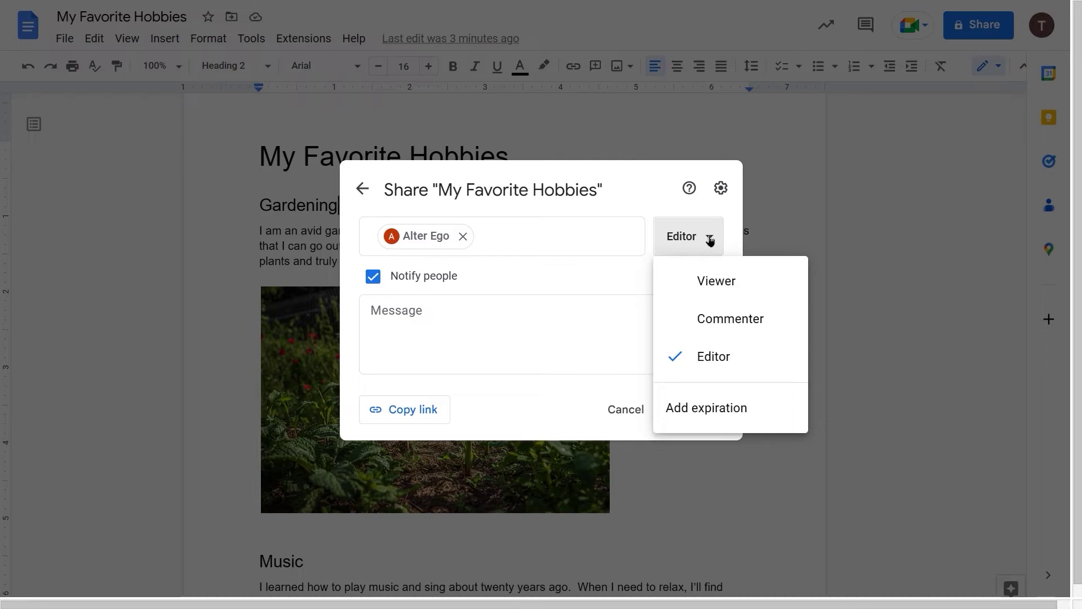
pyautogui.click(783, 223)
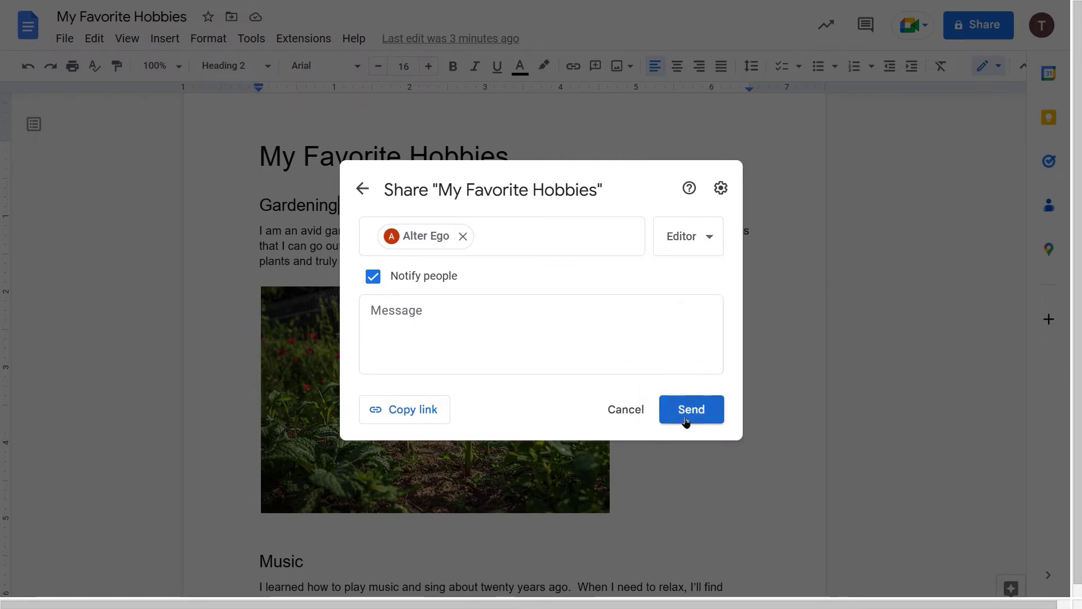
pyautogui.click(373, 276)
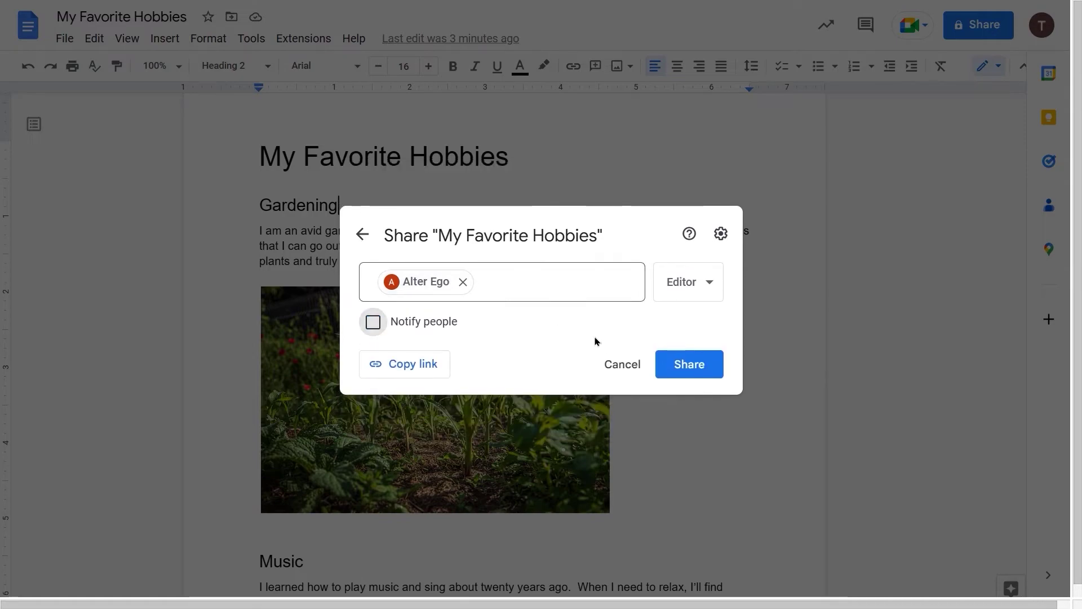
pyautogui.click(701, 371)
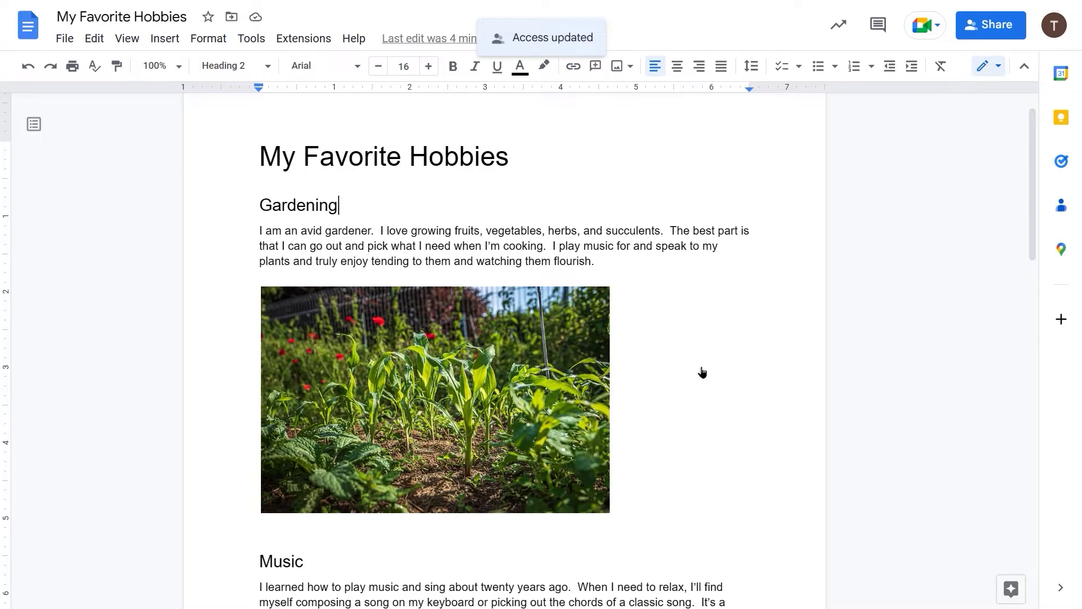
pyautogui.scroll(-8, 701, 372)
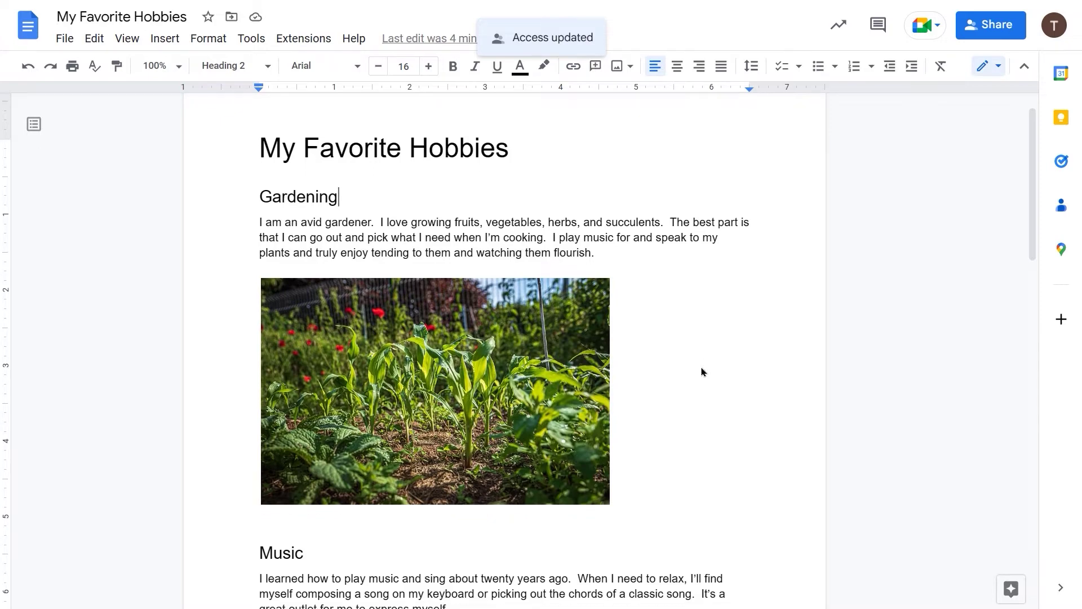
pyautogui.scroll(-8, 701, 372)
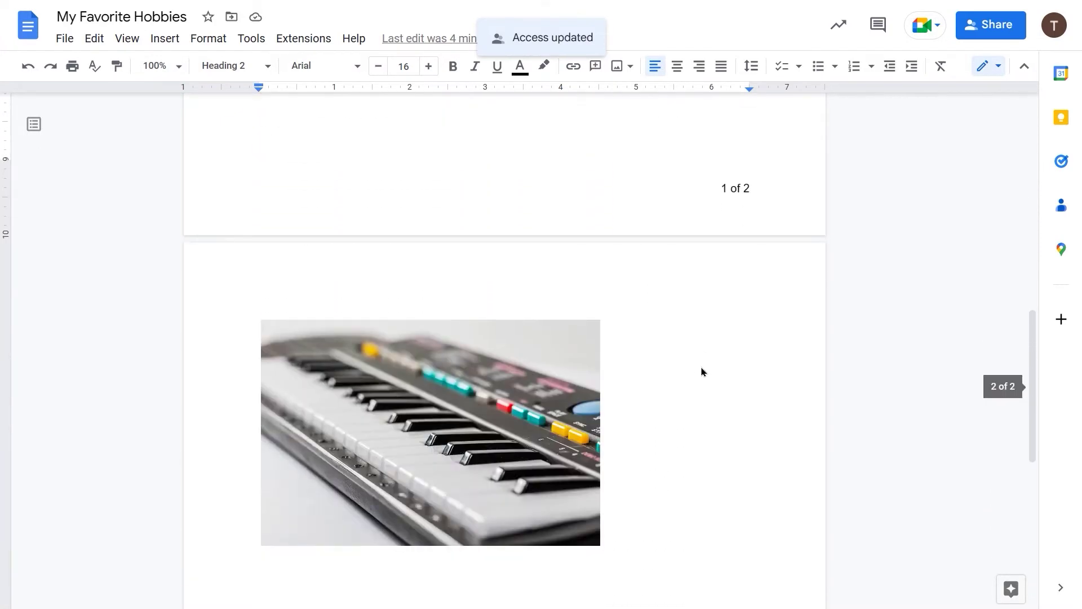
pyautogui.scroll(3, 702, 372)
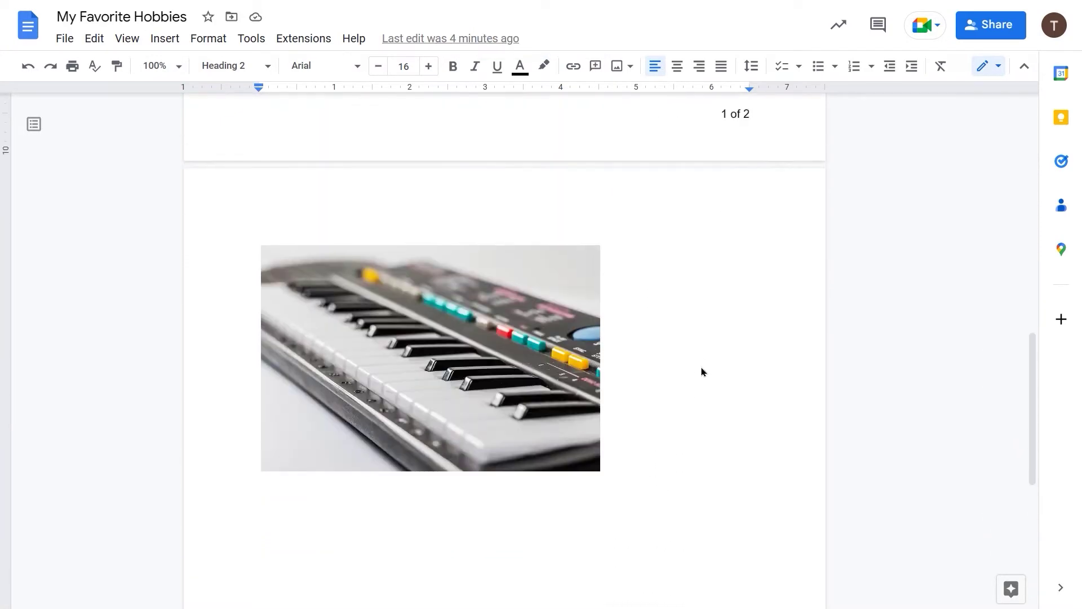
pyautogui.scroll(-4, 701, 370)
pyautogui.scroll(2, 722, 370)
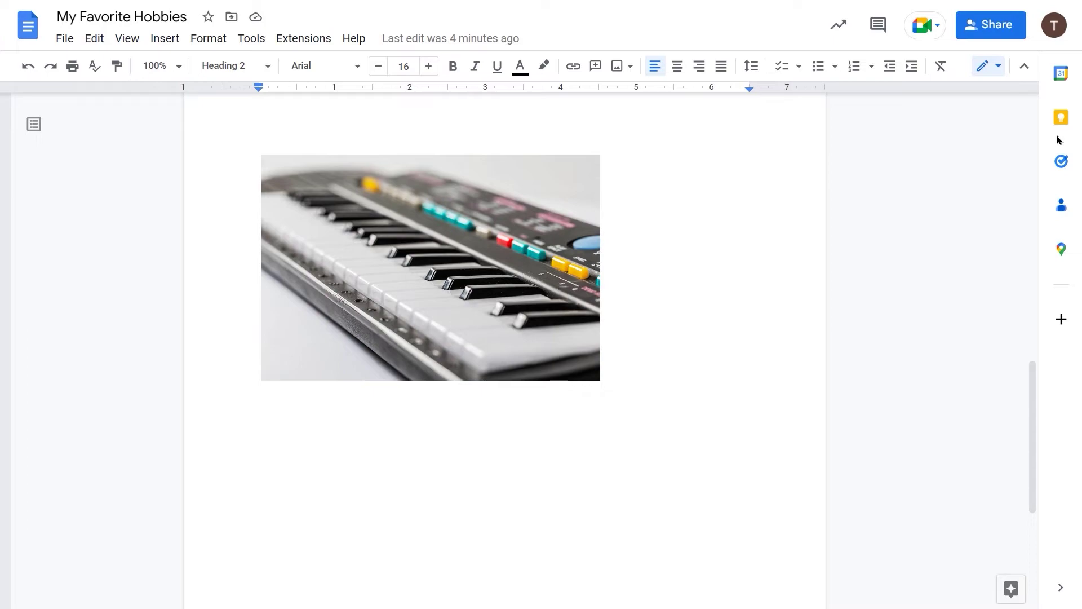
# Step: Switch to the recipient's Google Drive, open "My Favorite Hobbies" from Shared with me, and accept the signed-in account notice
pyautogui.hotkey('alt', 'Tab')
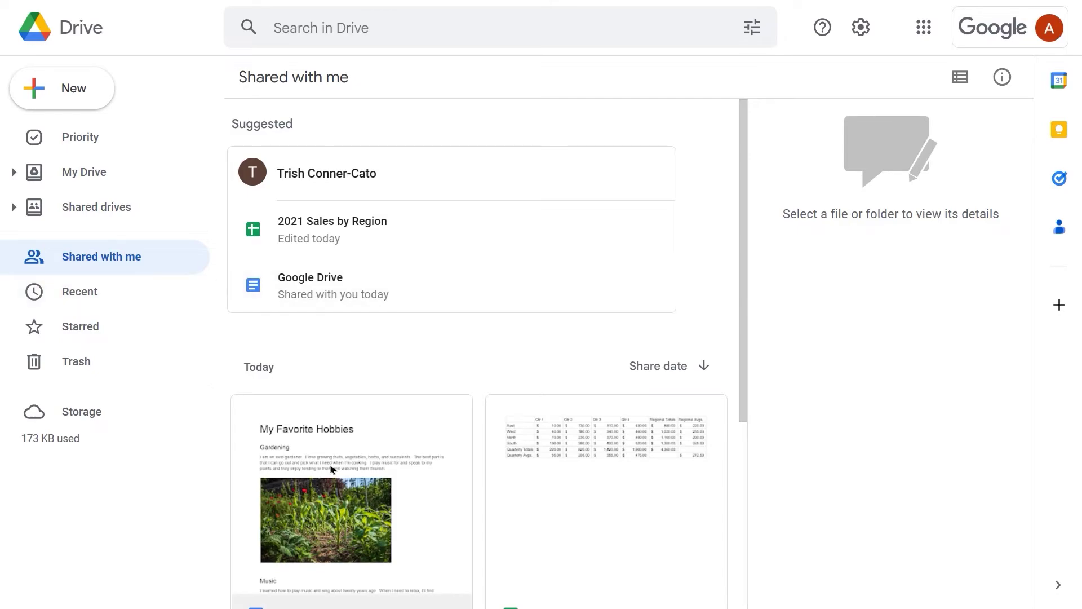
pyautogui.scroll(-2, 370, 413)
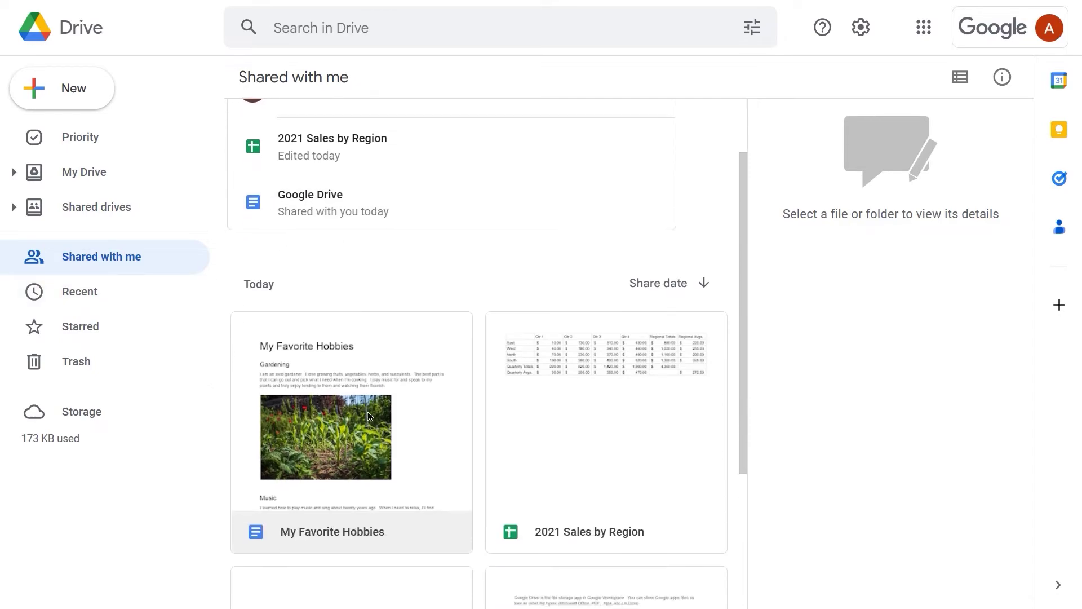
pyautogui.click(301, 519)
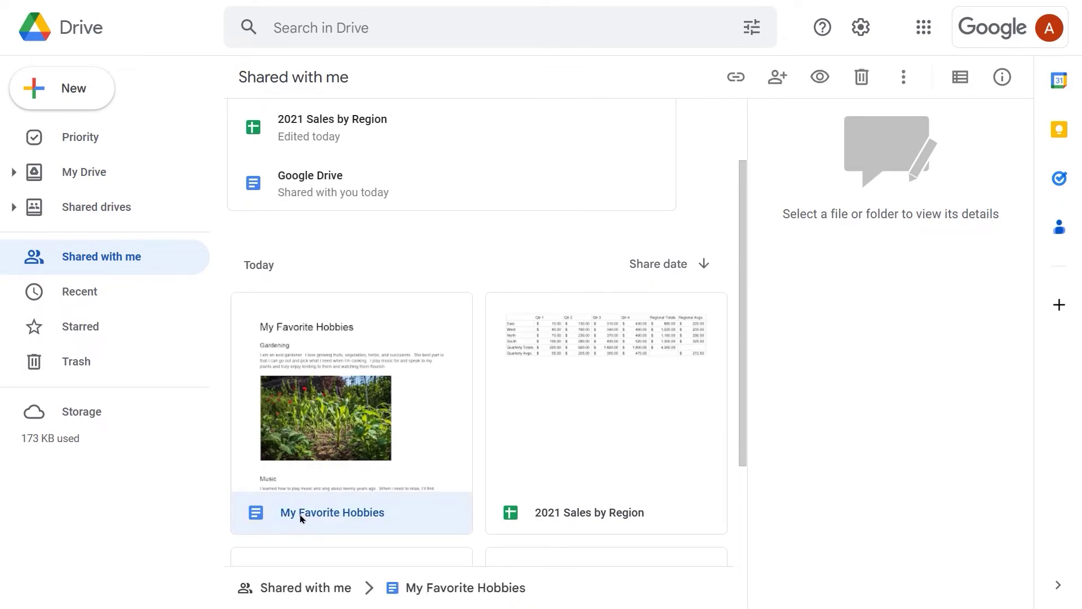
pyautogui.doubleClick(302, 518)
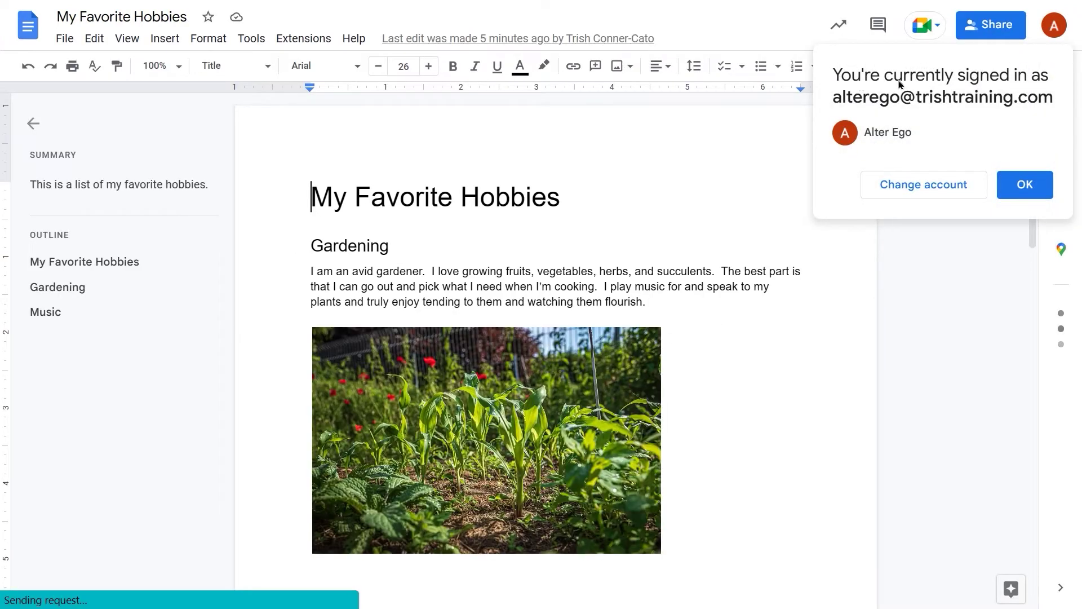
pyautogui.click(1034, 190)
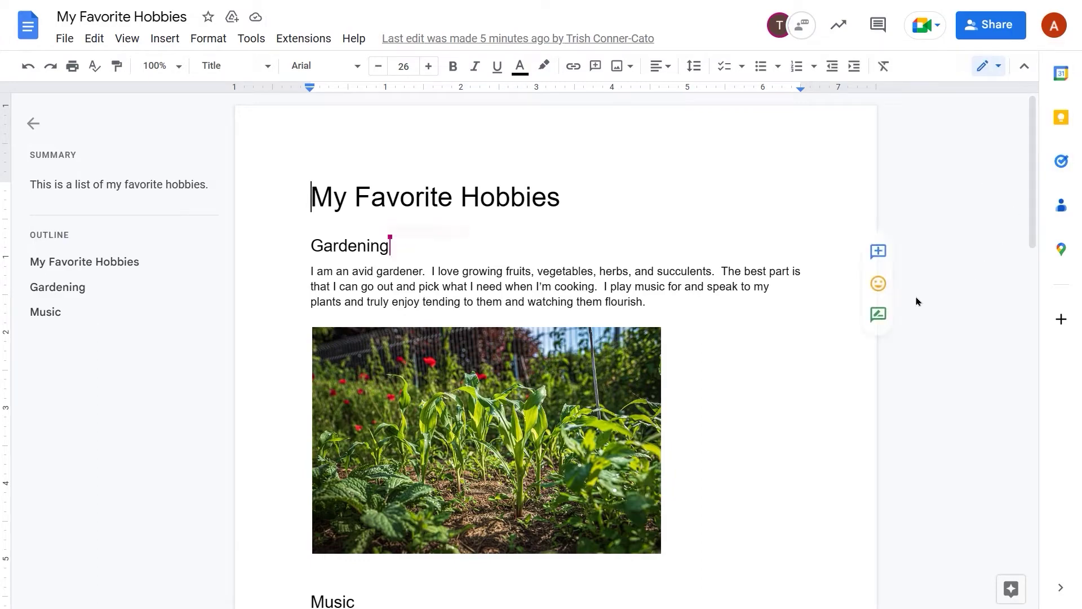
# Step: Hide the outline in the shared document and switch the document to Suggesting mode
pyautogui.click(32, 124)
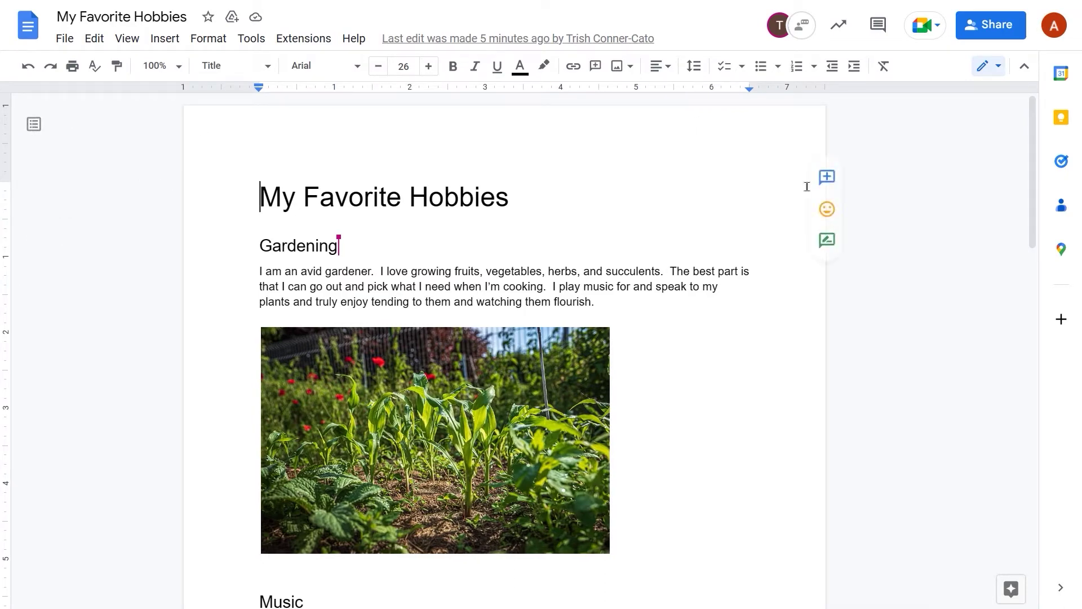
pyautogui.click(1000, 69)
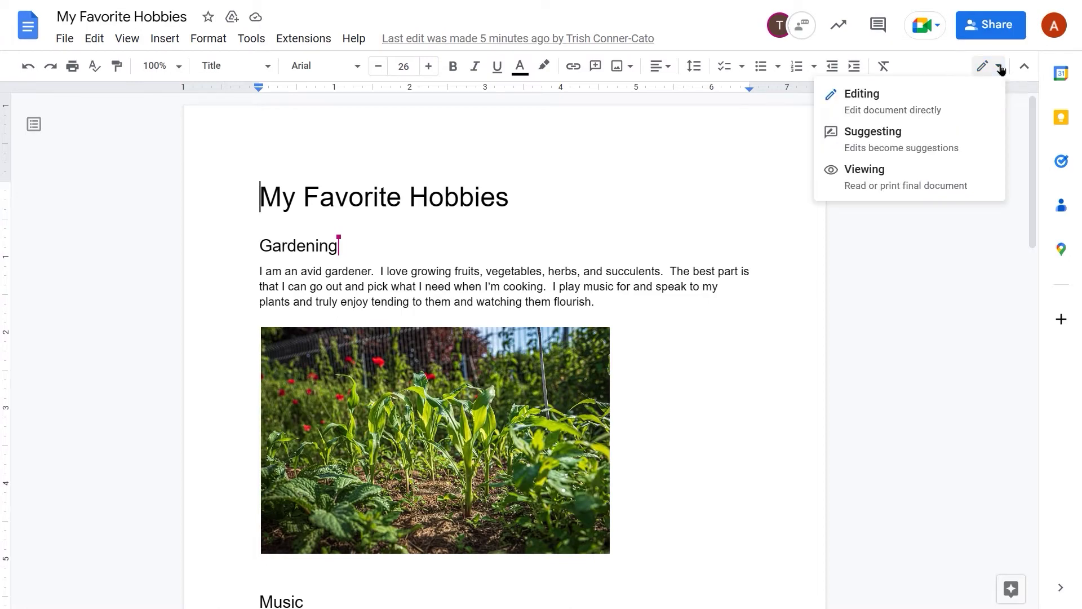
pyautogui.click(895, 138)
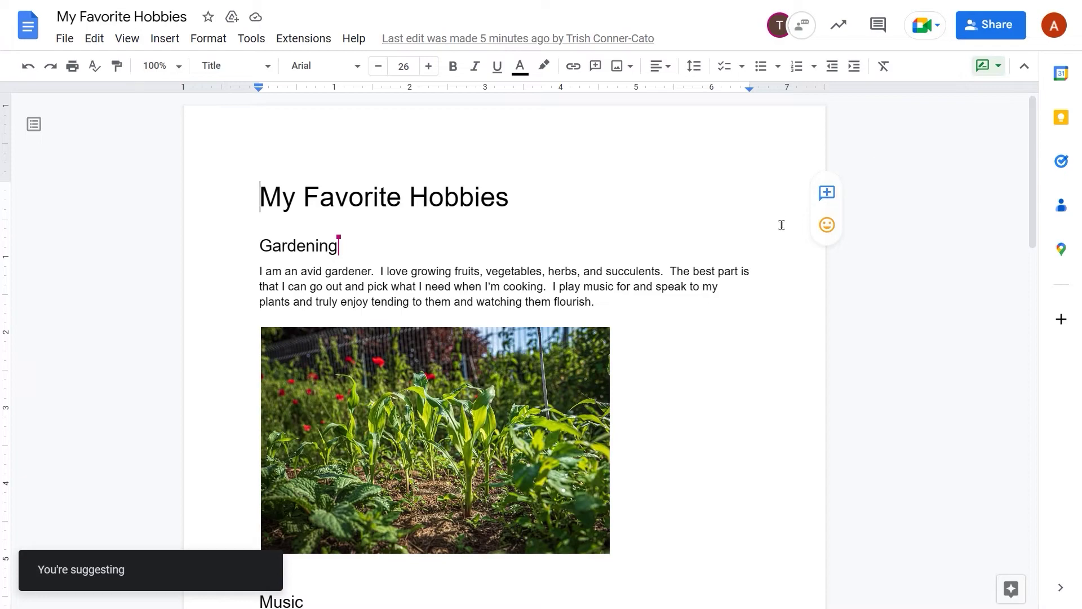
# Step: Look through both pages to examine how the Music section and the two images are laid out across the page break
pyautogui.scroll(-3, 761, 317)
pyautogui.scroll(-2, 761, 319)
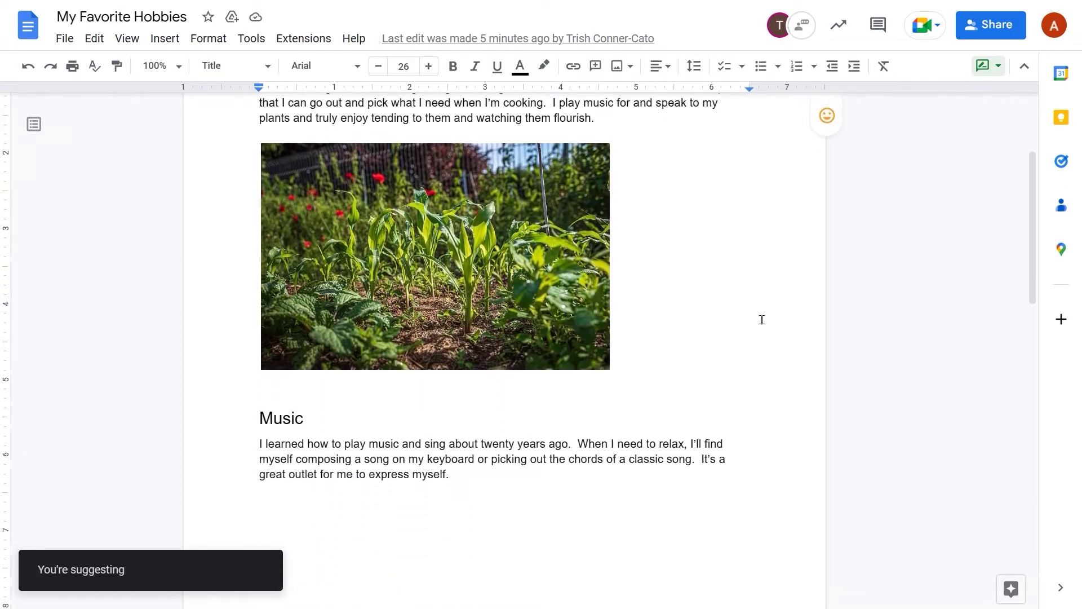
pyautogui.scroll(-5, 761, 320)
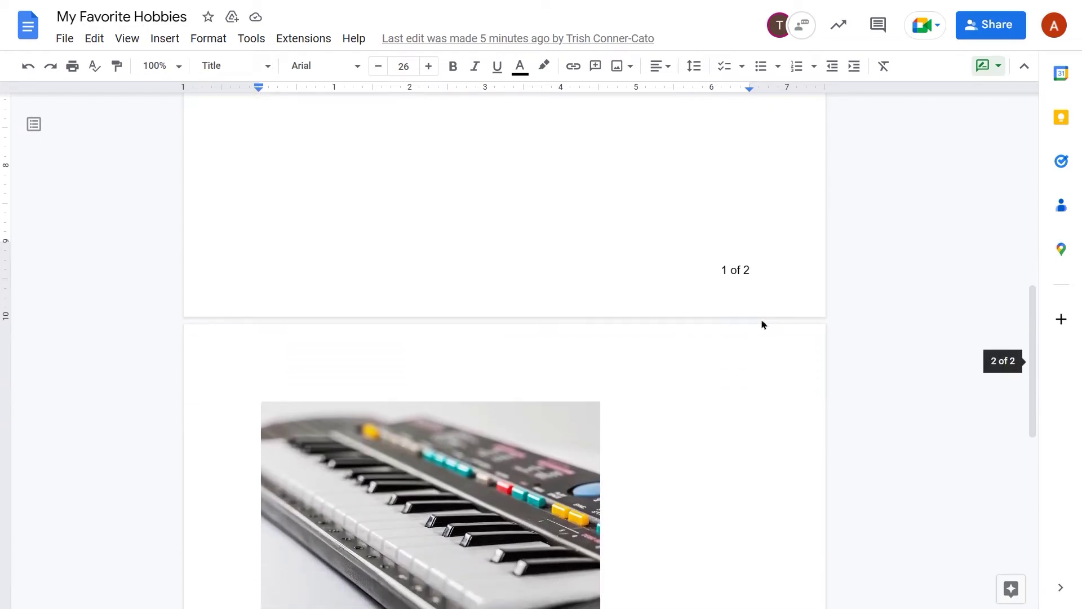
pyautogui.scroll(8, 761, 320)
pyautogui.scroll(2, 761, 320)
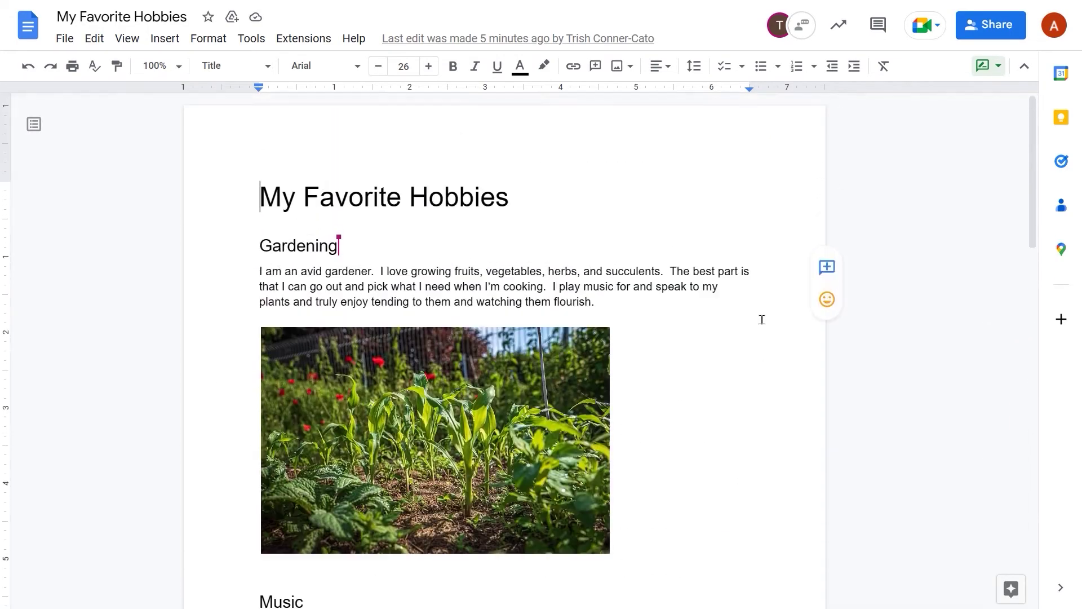
pyautogui.scroll(-6, 762, 319)
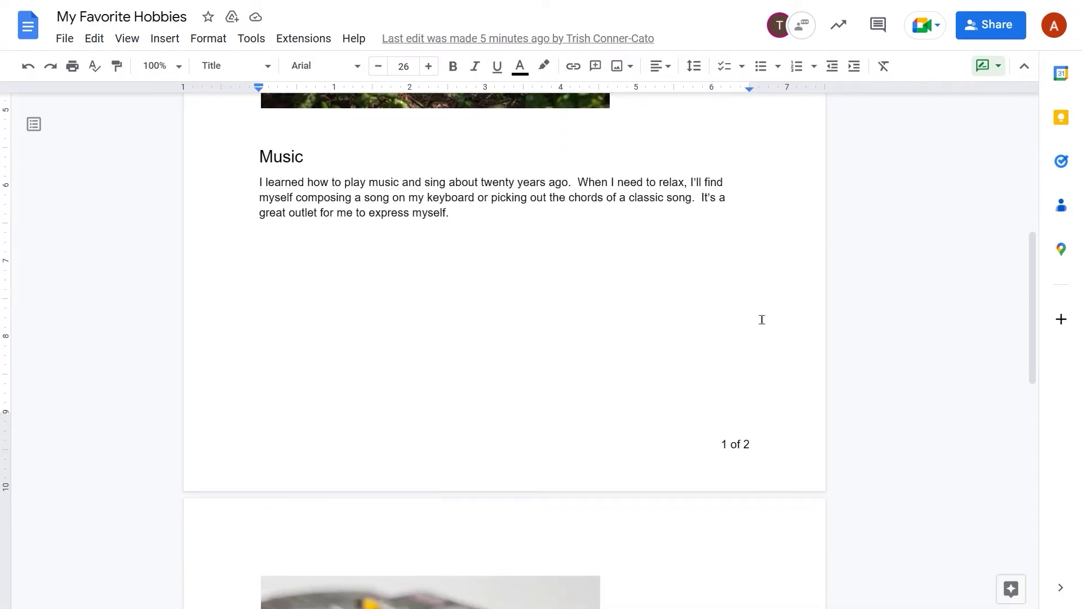
pyautogui.scroll(2, 761, 319)
pyautogui.scroll(3, 761, 320)
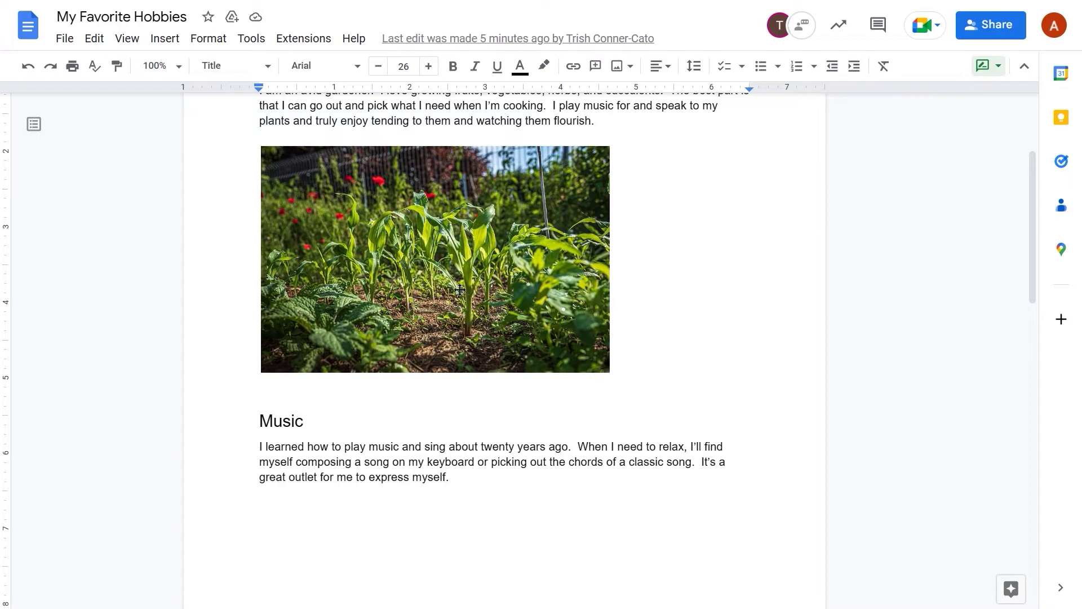
# Step: Suggest a height of 2.5 in for the garden image under Gardening, with the aspect ratio locked
pyautogui.click(460, 290)
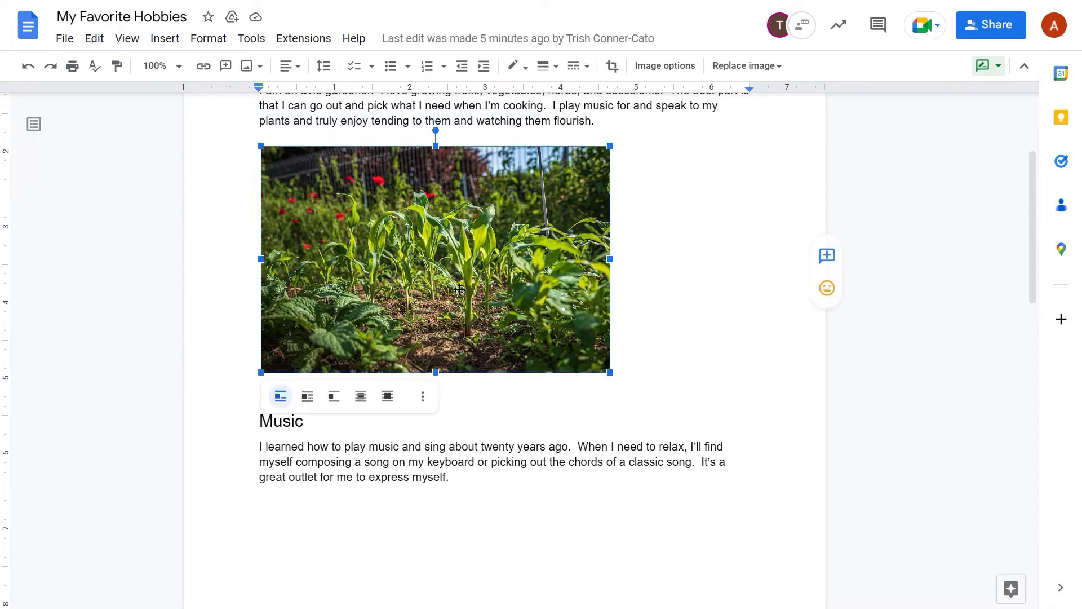
pyautogui.click(423, 398)
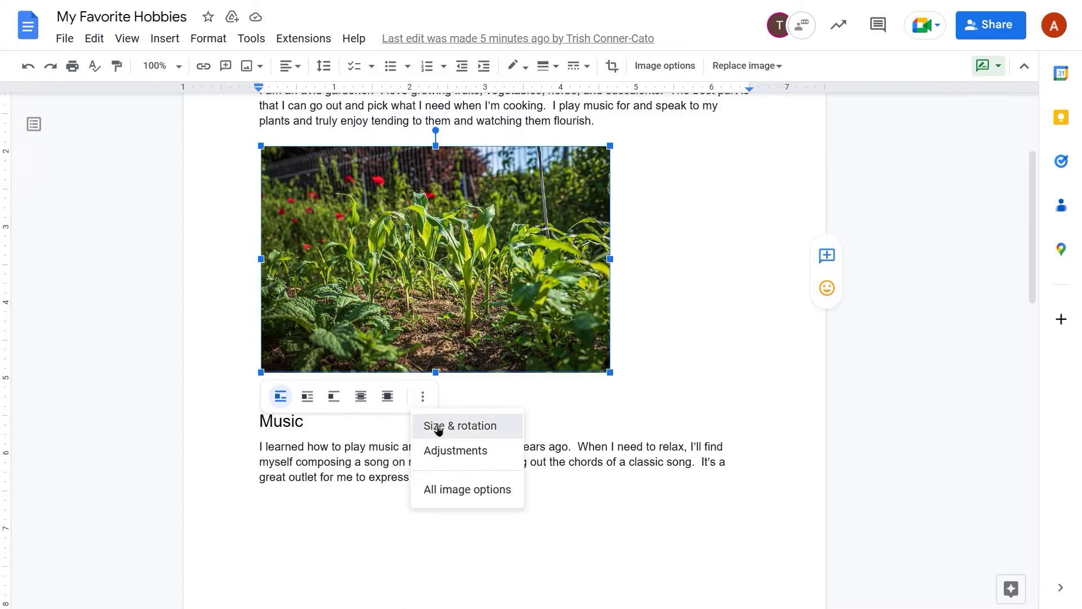
pyautogui.click(437, 429)
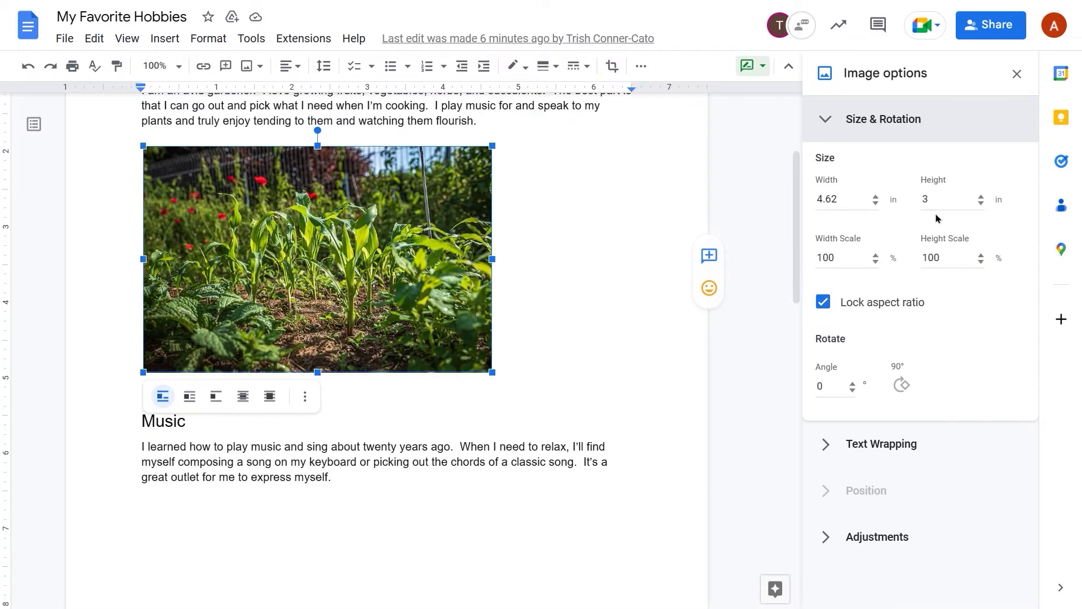
pyautogui.click(932, 196)
pyautogui.hotkey('ctrl', 'a')
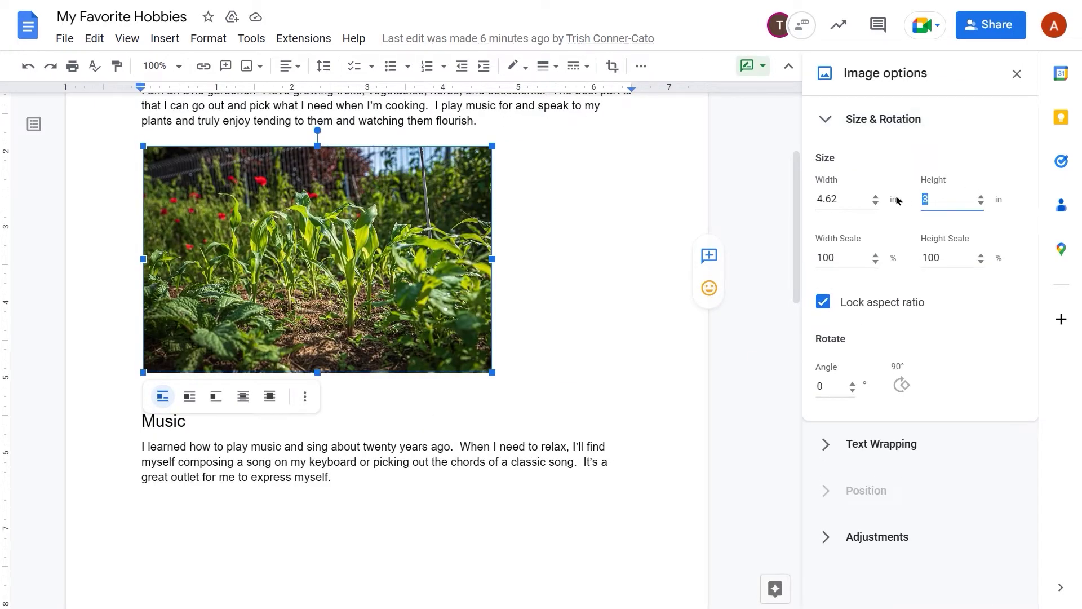
pyautogui.write('2.5')
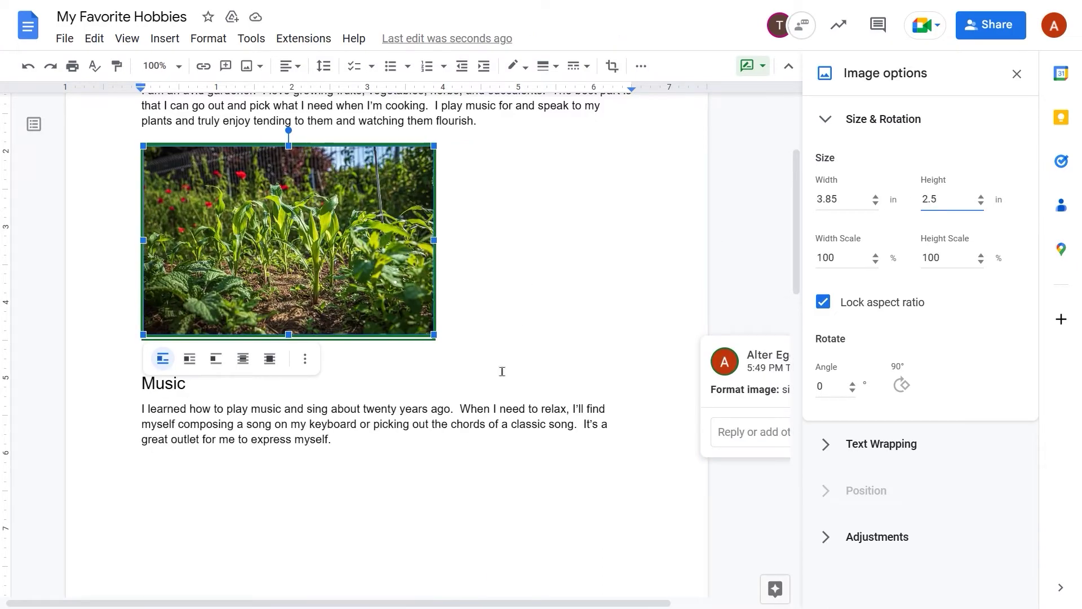
# Step: Suggest a height of 2.5 in for the keyboard image in the Music section, with the aspect ratio locked
pyautogui.scroll(-5, 445, 449)
pyautogui.scroll(-5, 439, 450)
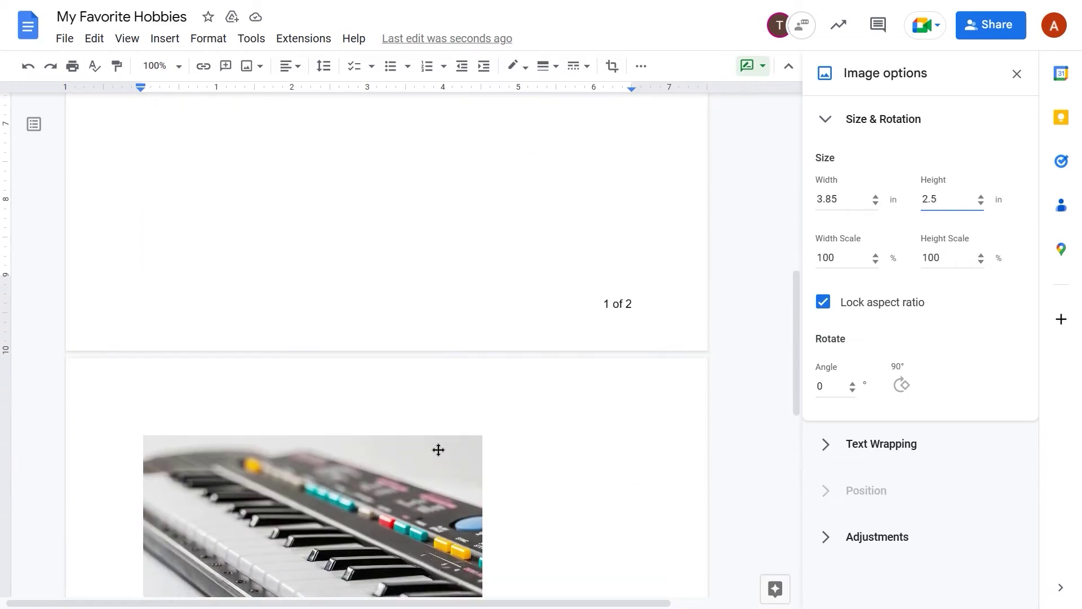
pyautogui.click(438, 449)
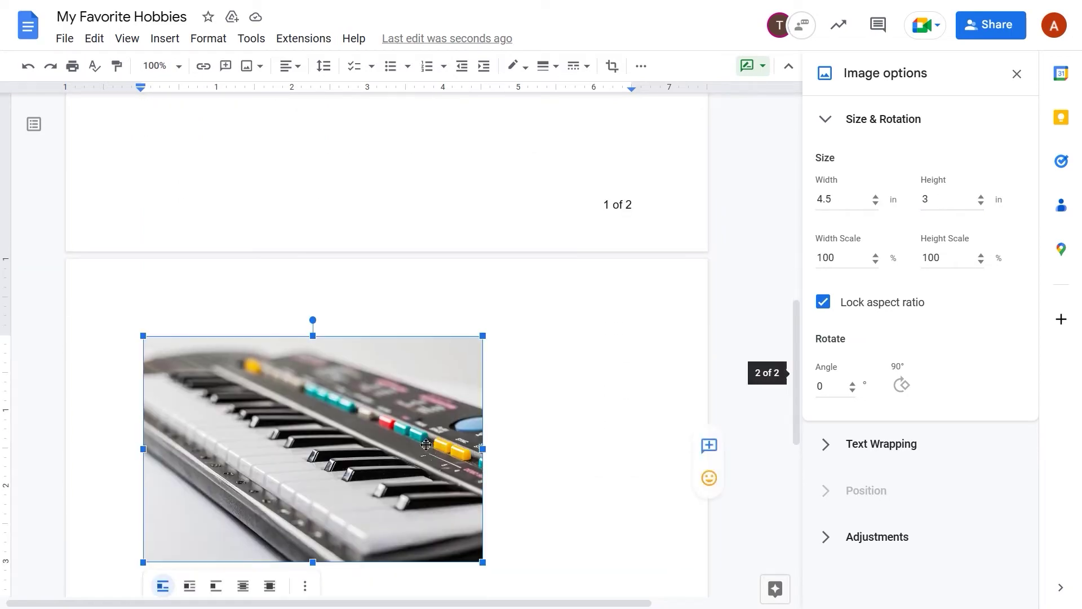
pyautogui.doubleClick(957, 198)
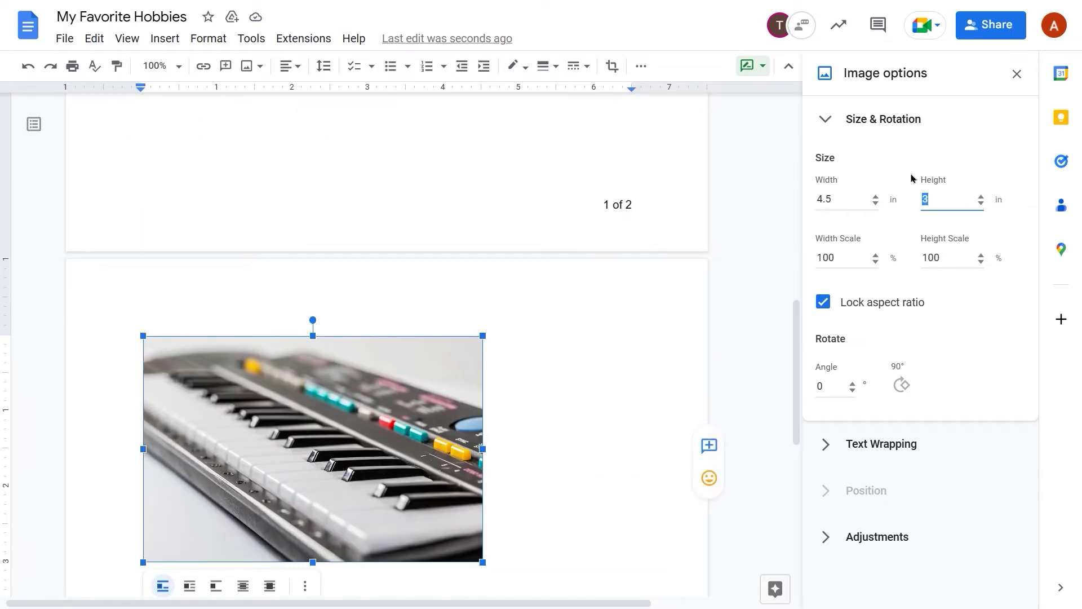
pyautogui.write('2.5')
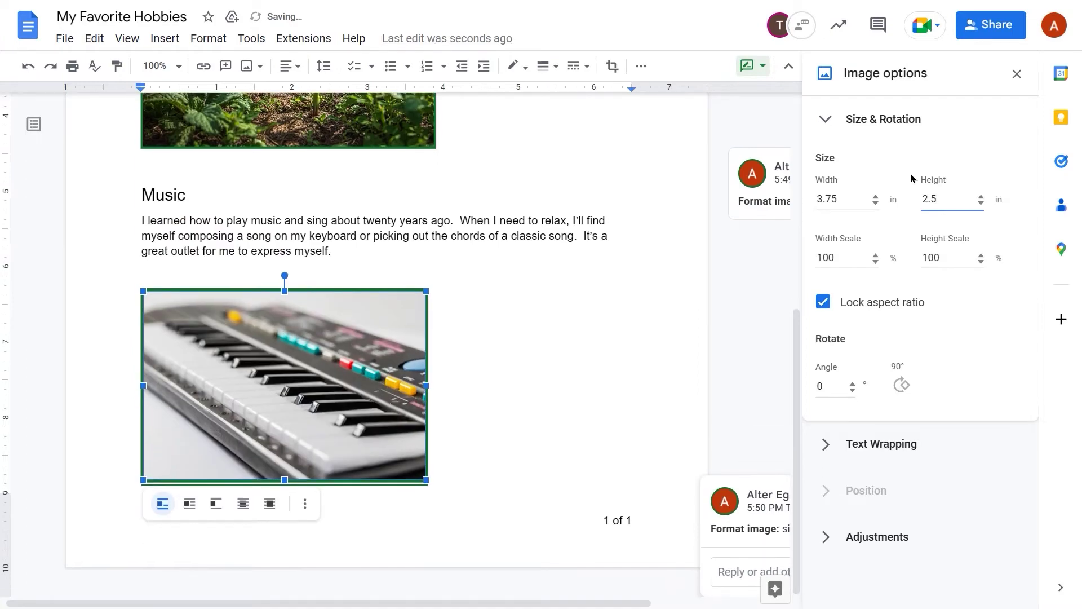
# Step: Close the image options and reply to the garden image's size suggestion with a mention of the document owner's account
pyautogui.click(543, 351)
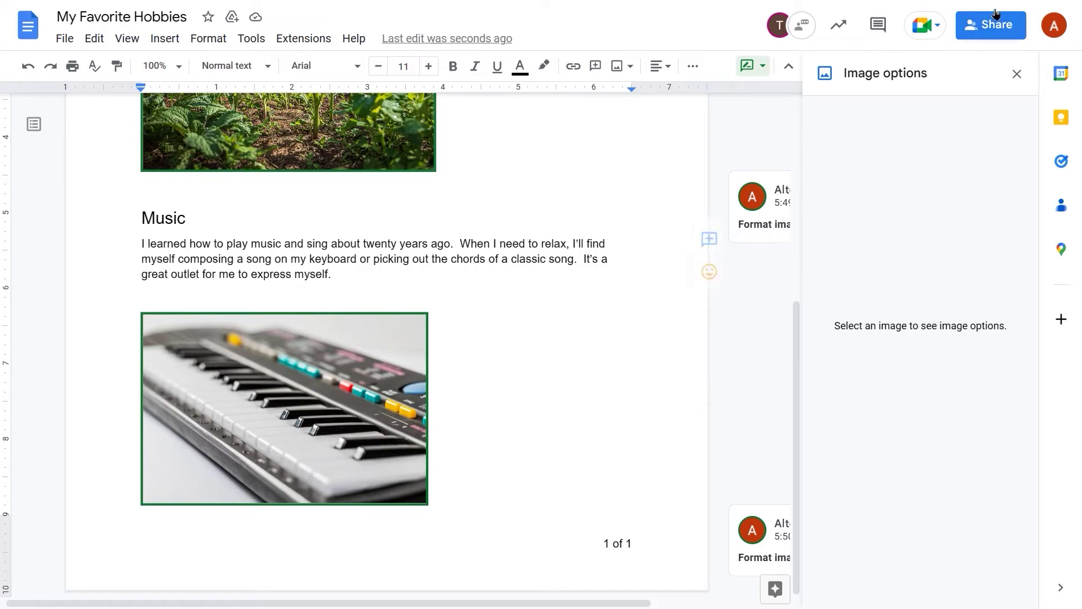
pyautogui.click(1018, 73)
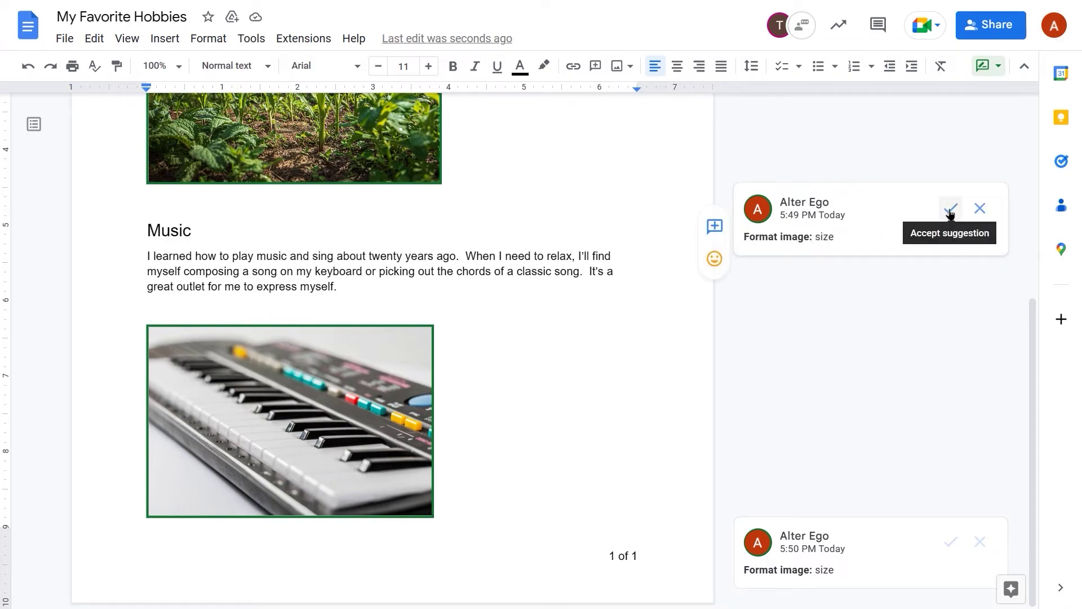
pyautogui.click(807, 243)
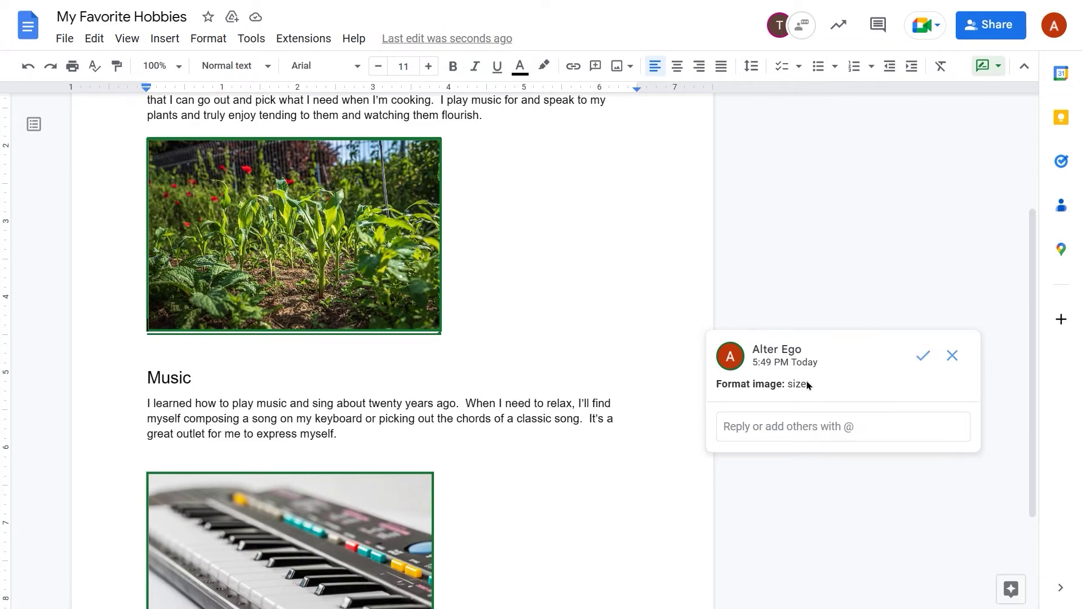
pyautogui.click(755, 427)
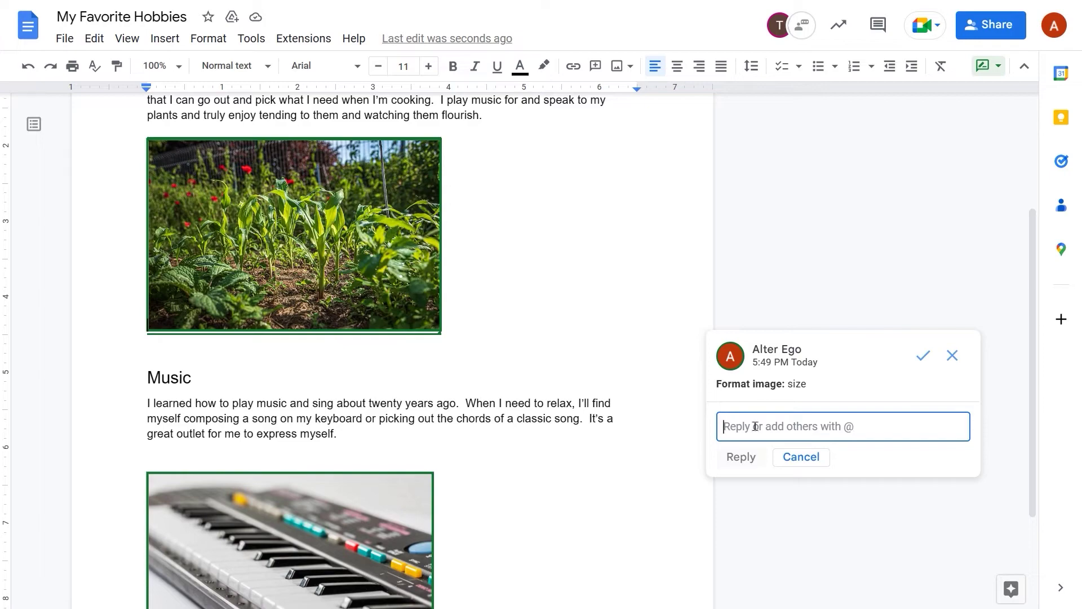
pyautogui.write('@')
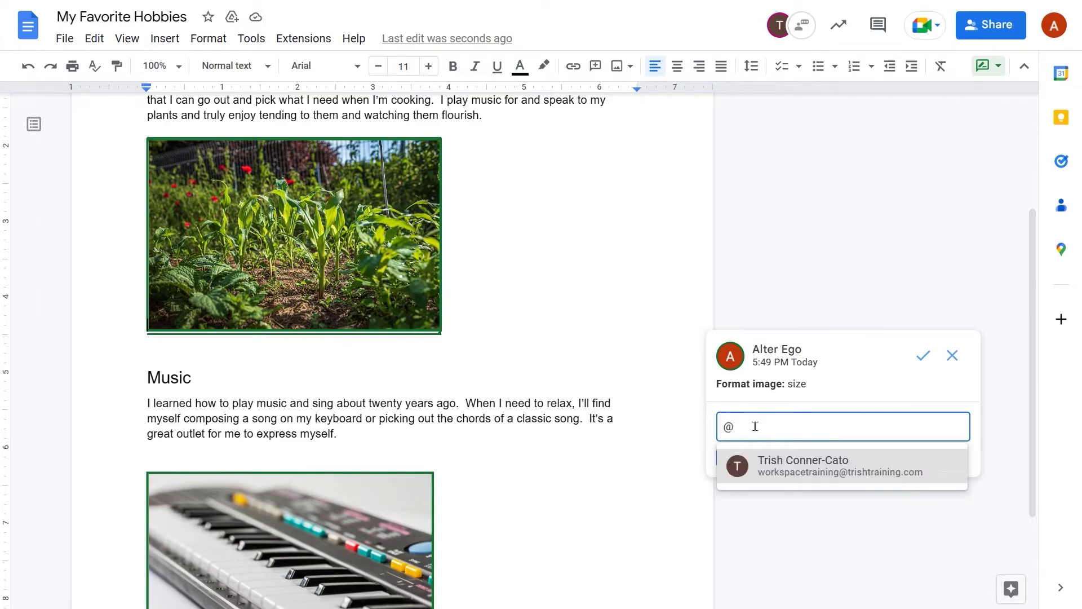
pyautogui.click(778, 467)
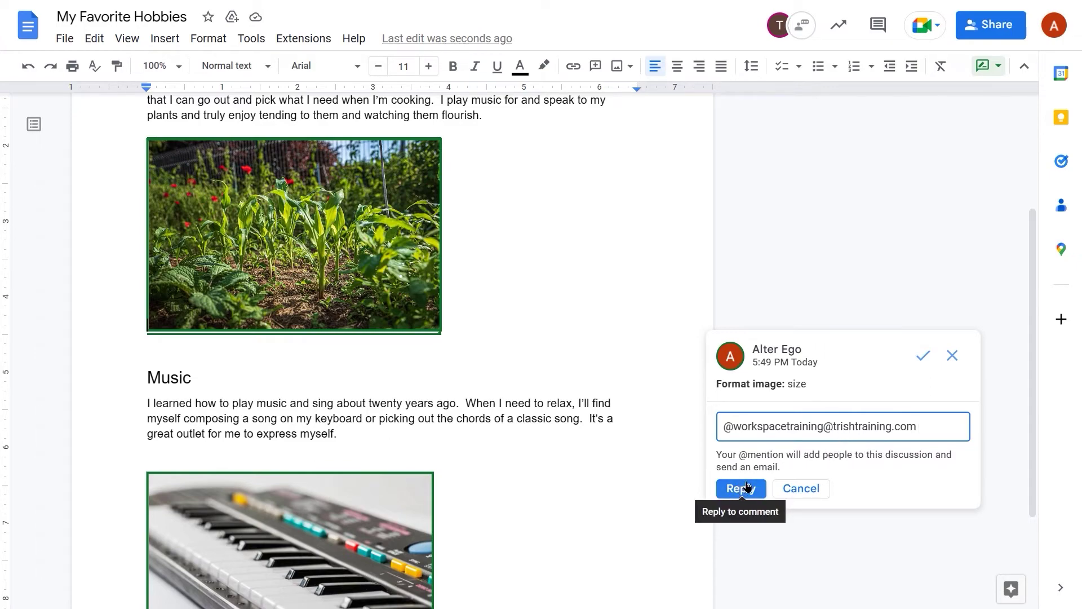
pyautogui.click(734, 494)
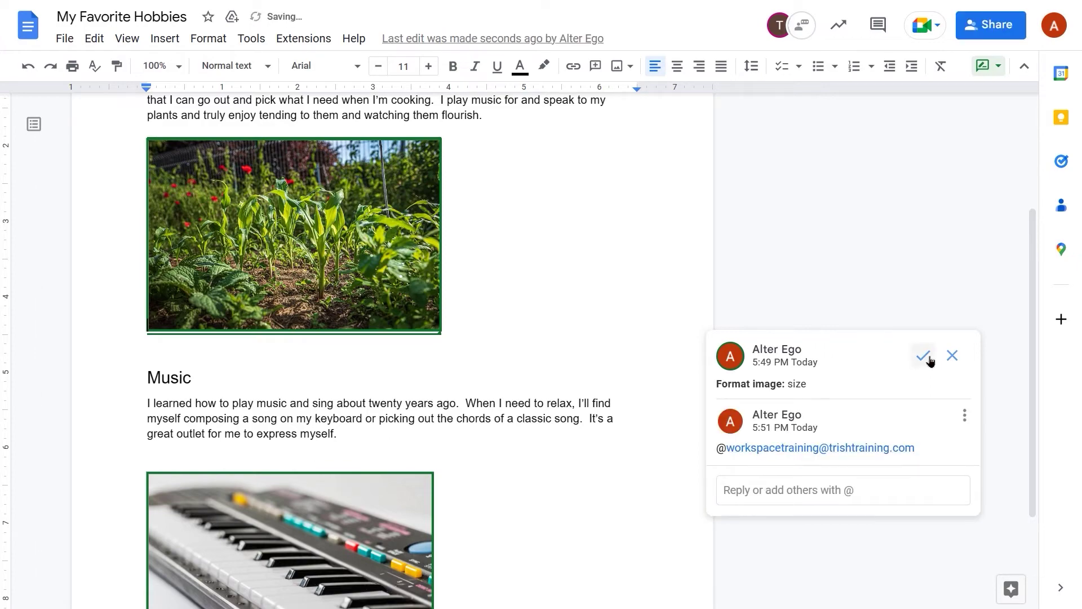
# Step: Reply to the keyboard image's size suggestion with a mention of the document owner's account
pyautogui.scroll(-3, 813, 551)
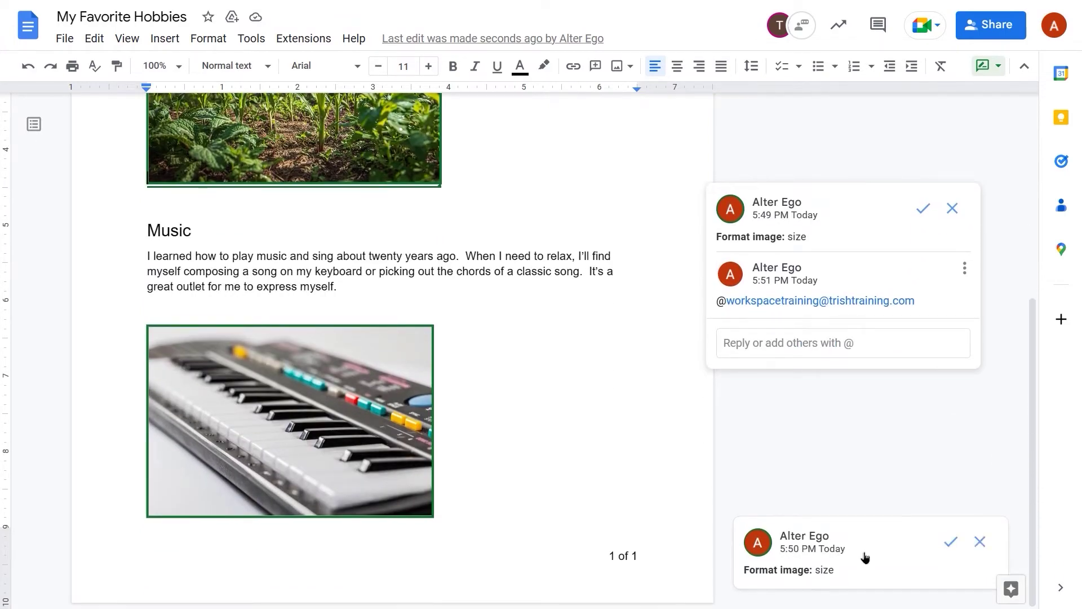
pyautogui.click(800, 561)
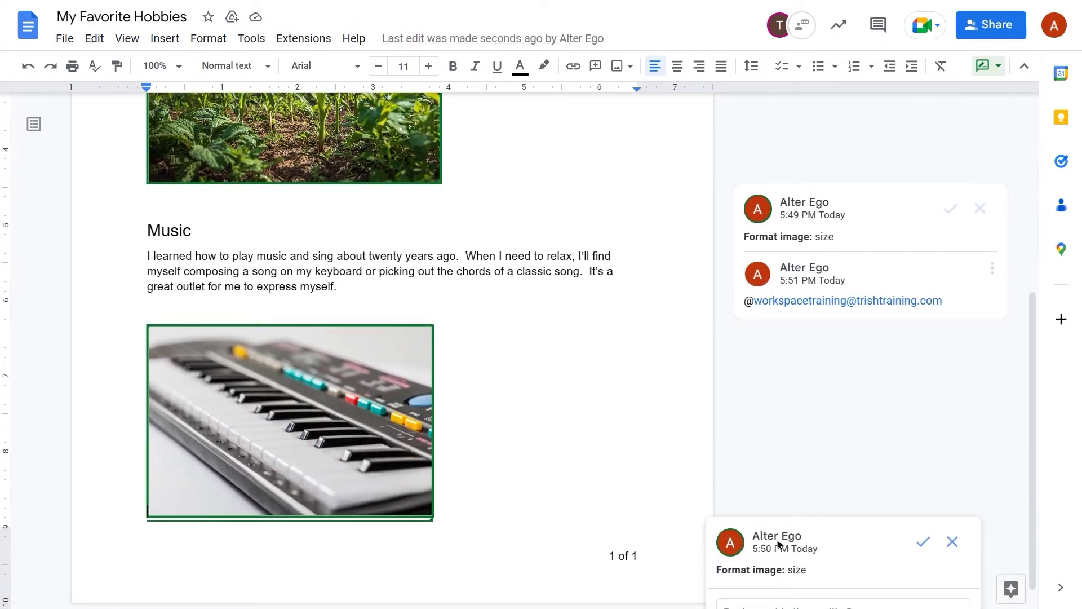
pyautogui.click(757, 588)
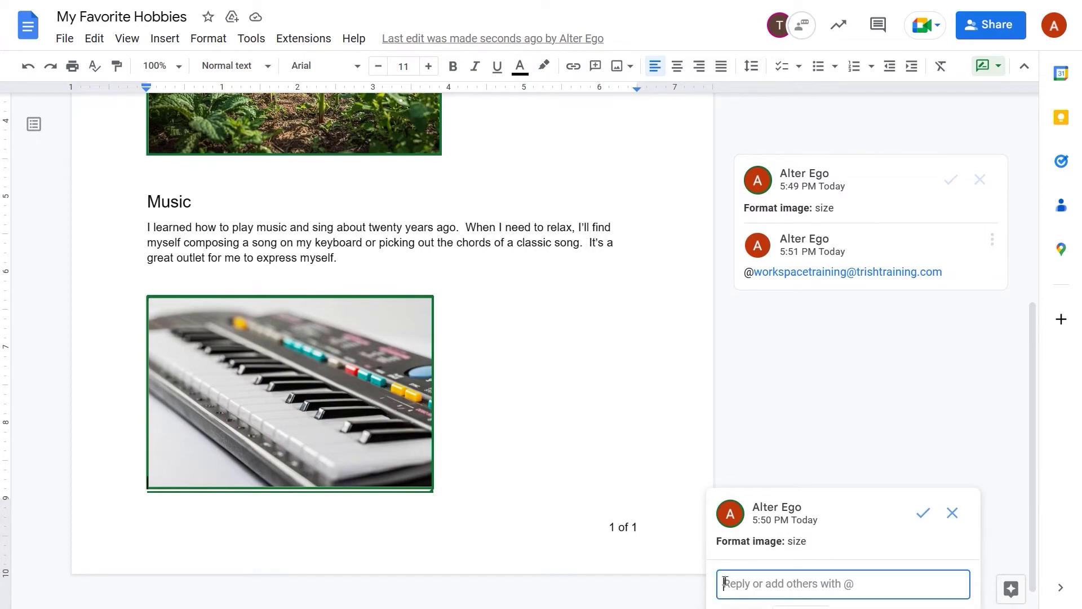
pyautogui.write('@')
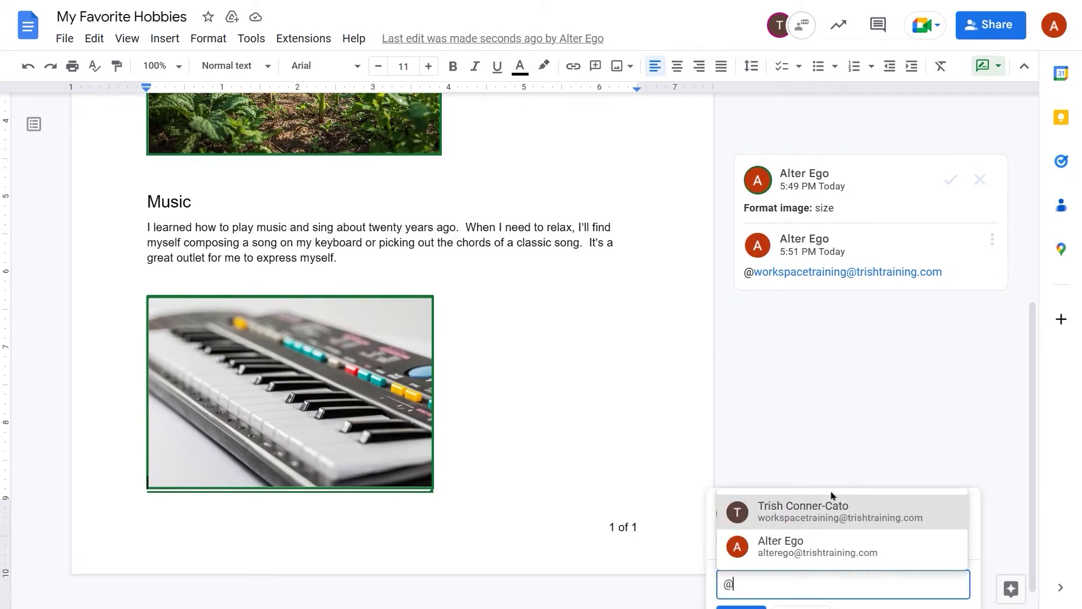
pyautogui.click(830, 515)
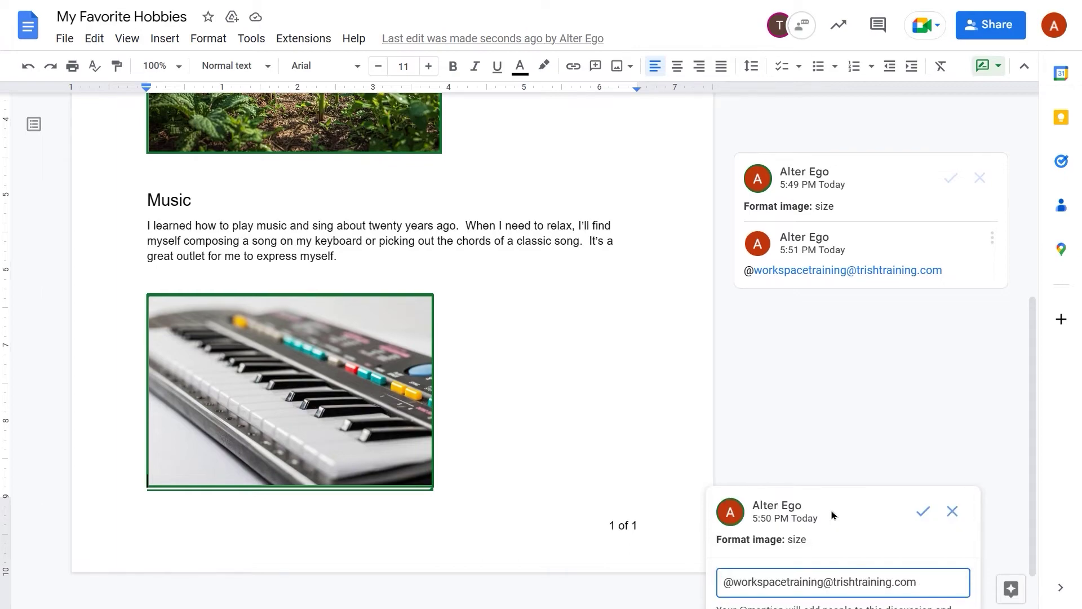
pyautogui.click(742, 588)
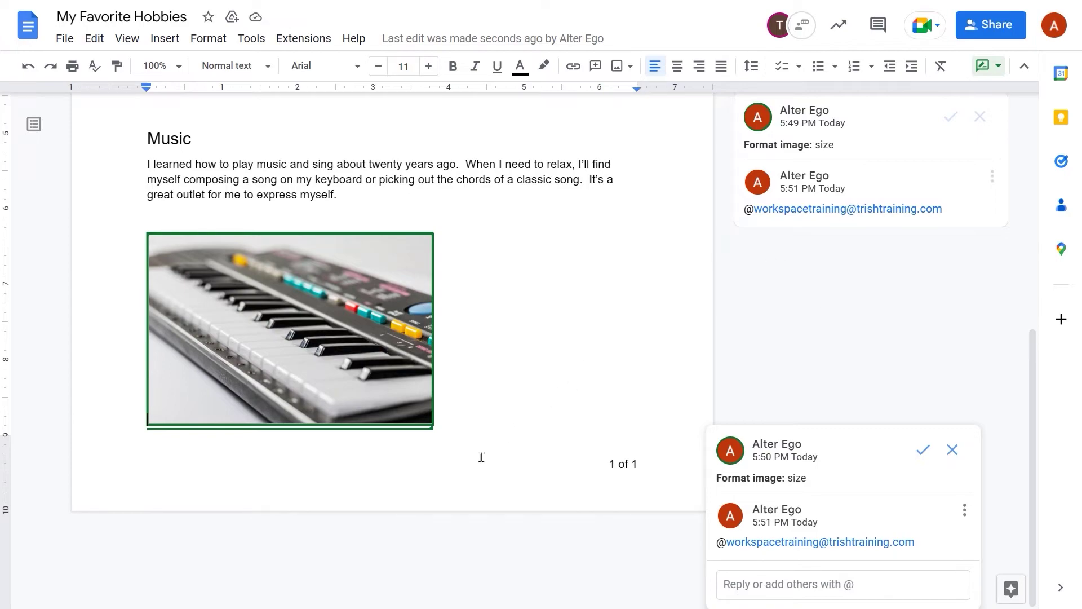
# Step: Suggest a new paragraph directly after the keyboard image in the Music section
pyautogui.scroll(1, 497, 414)
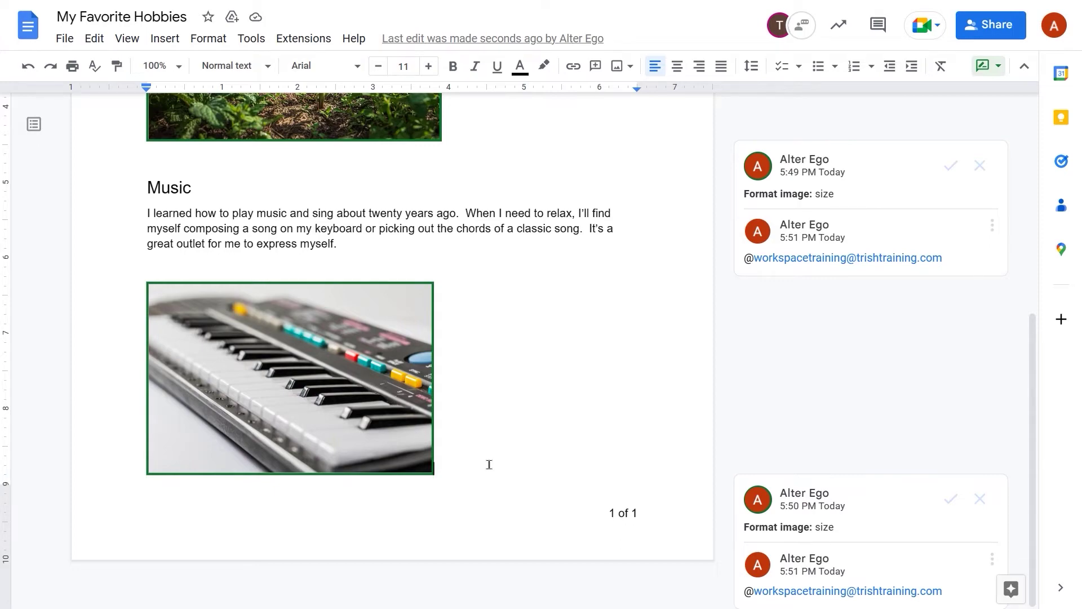
pyautogui.press('Return')
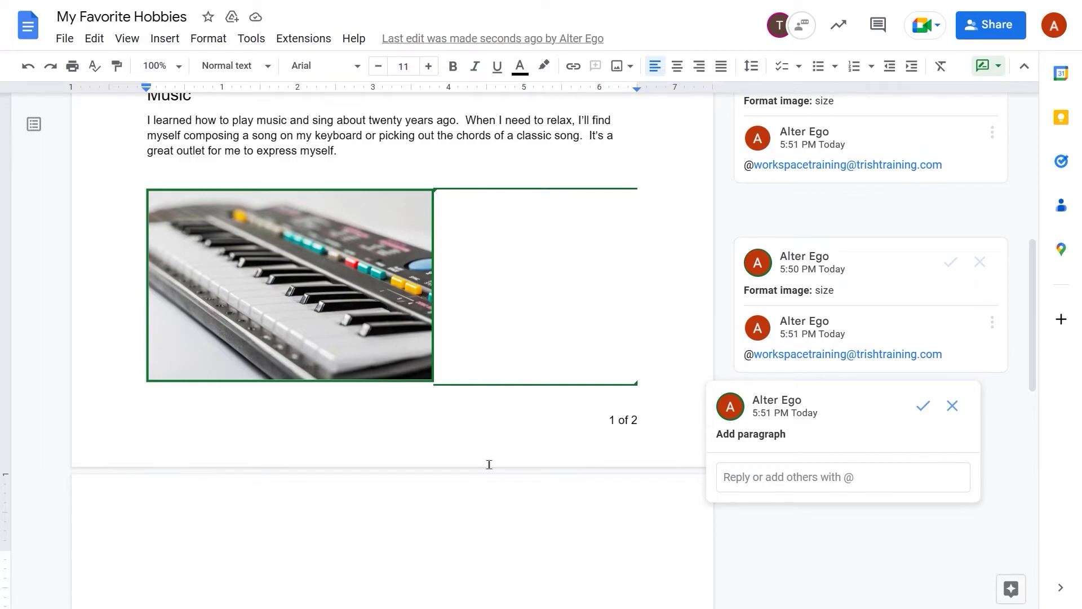
# Step: Look over the suggested Reading section with its book image and the suggestions on the Music page
pyautogui.scroll(-5, 489, 464)
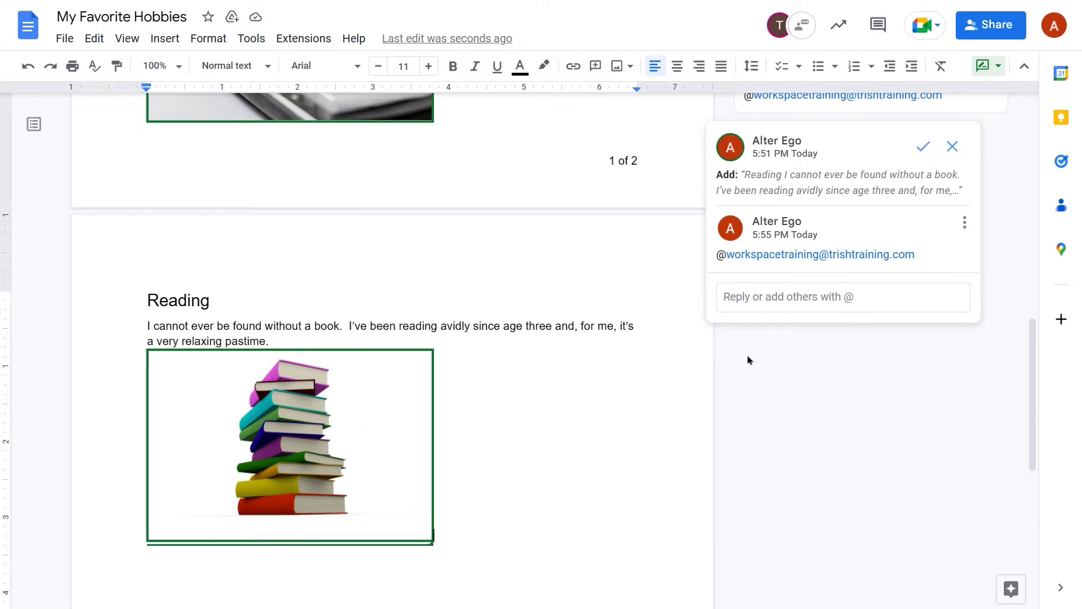
pyautogui.scroll(4, 769, 338)
pyautogui.scroll(2, 771, 339)
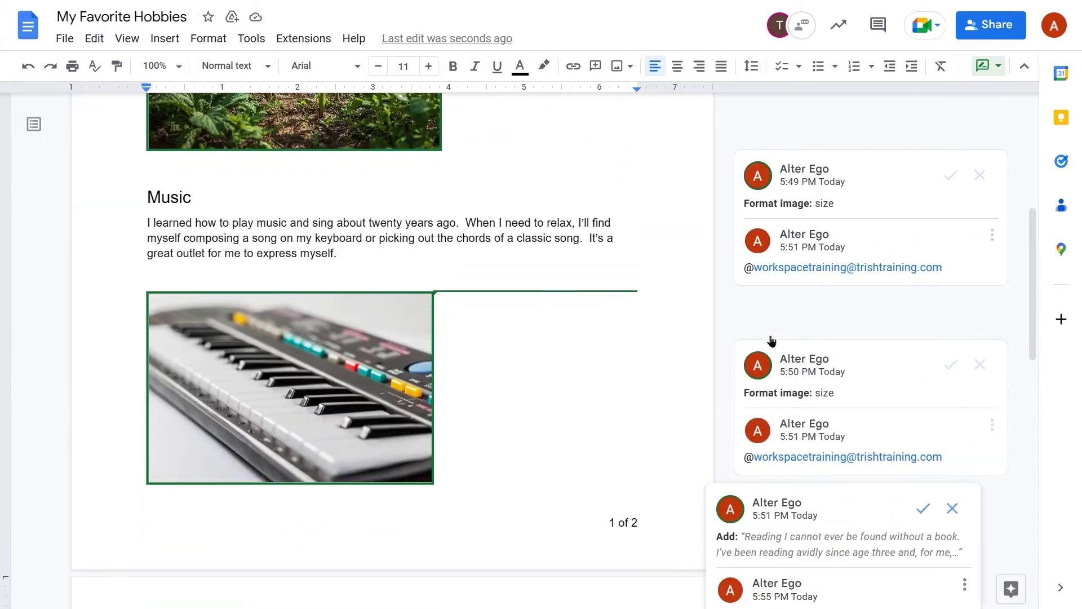
pyautogui.scroll(-8, 771, 339)
pyautogui.scroll(-3, 771, 340)
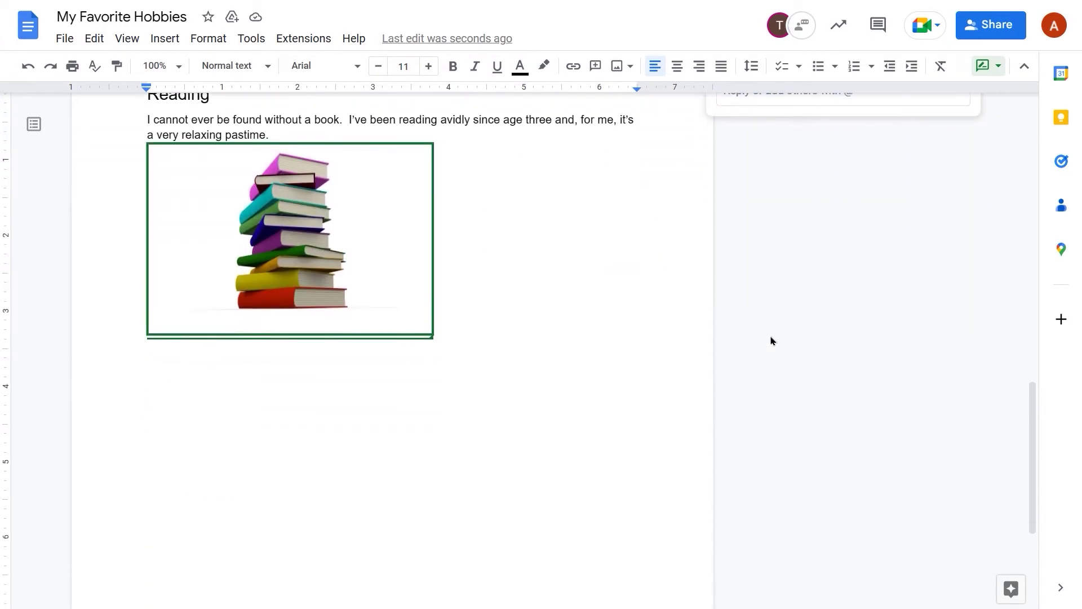
pyautogui.scroll(2, 771, 340)
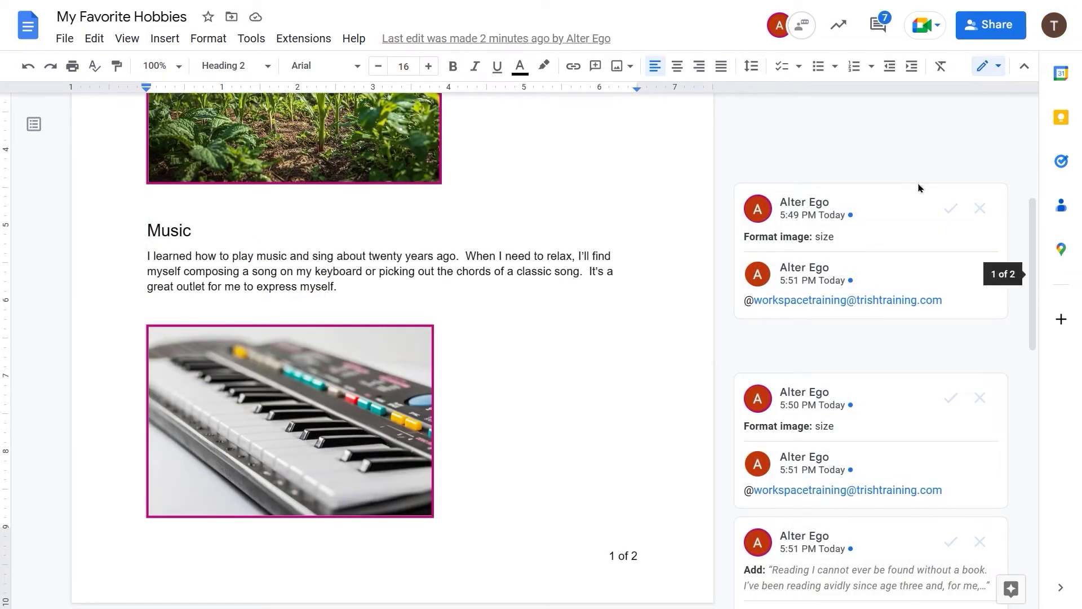
# Step: In the document owner's account, review the suggestions for the garden image, the keyboard image and the Reading section
pyautogui.click(791, 203)
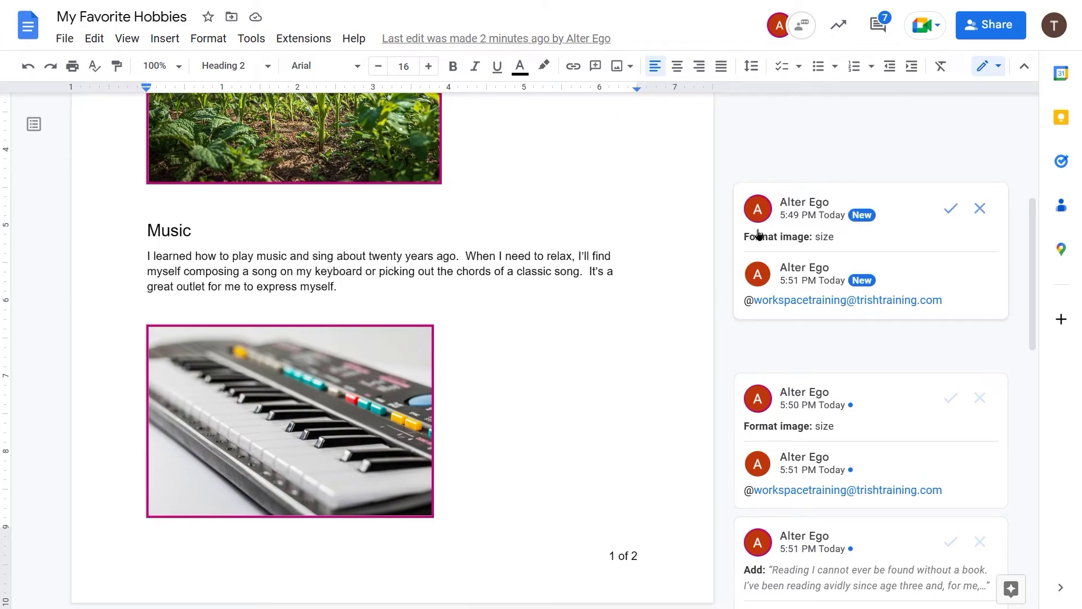
pyautogui.scroll(3, 777, 227)
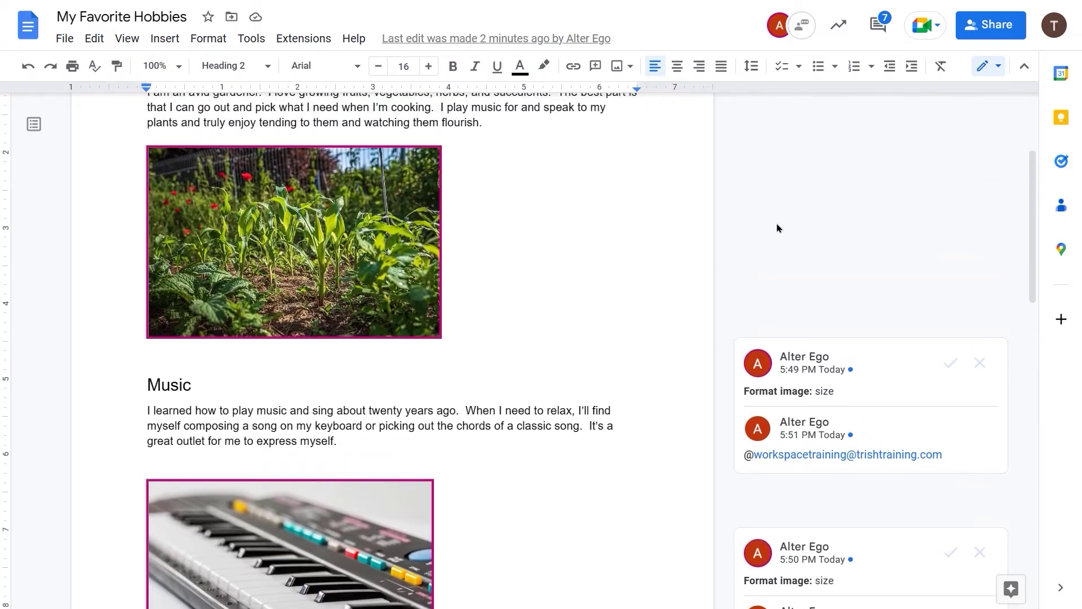
pyautogui.scroll(-6, 778, 228)
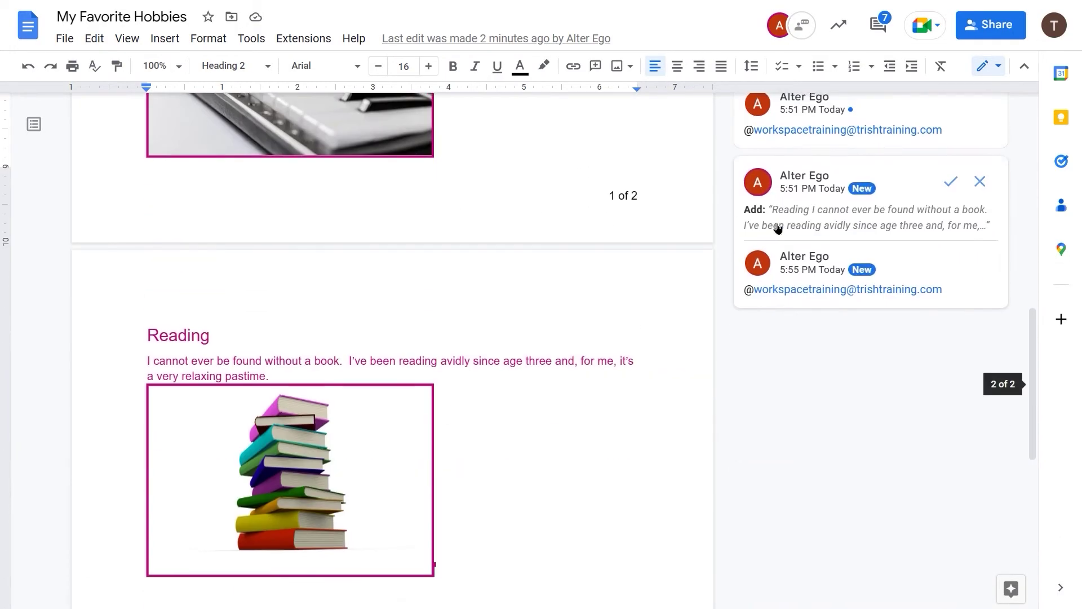
pyautogui.scroll(6, 777, 227)
pyautogui.scroll(-3, 777, 227)
pyautogui.scroll(-6, 778, 227)
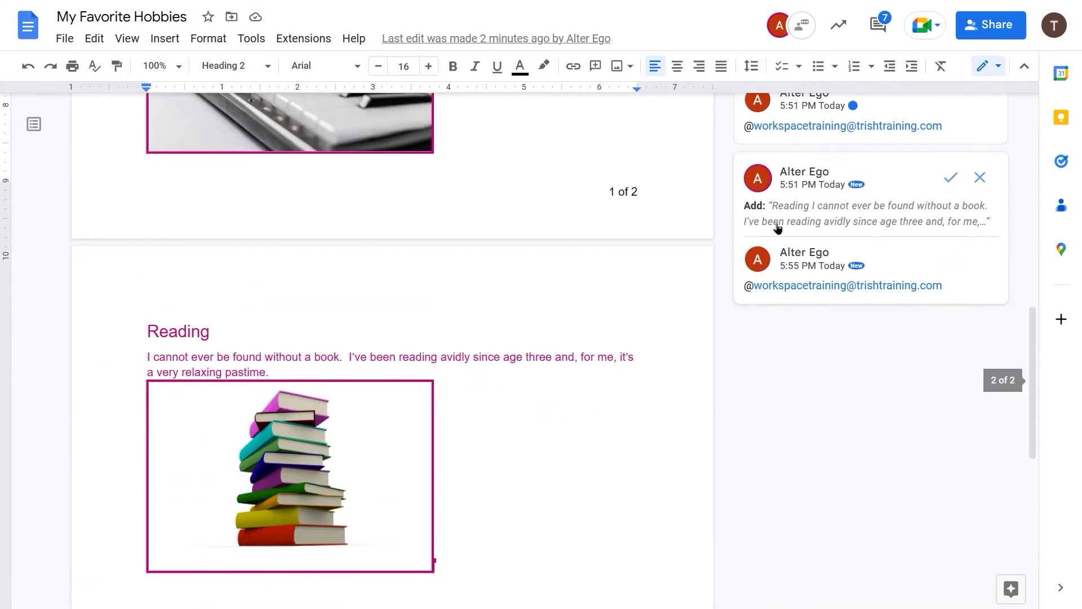
pyautogui.scroll(6, 777, 227)
pyautogui.scroll(3, 778, 227)
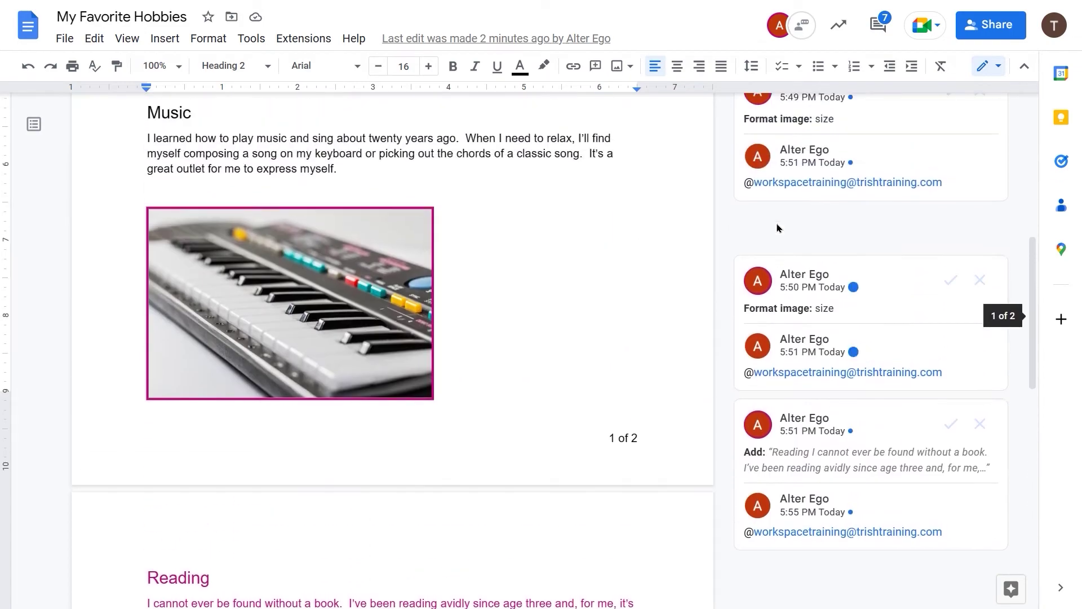
pyautogui.scroll(-6, 777, 228)
pyautogui.scroll(1, 778, 227)
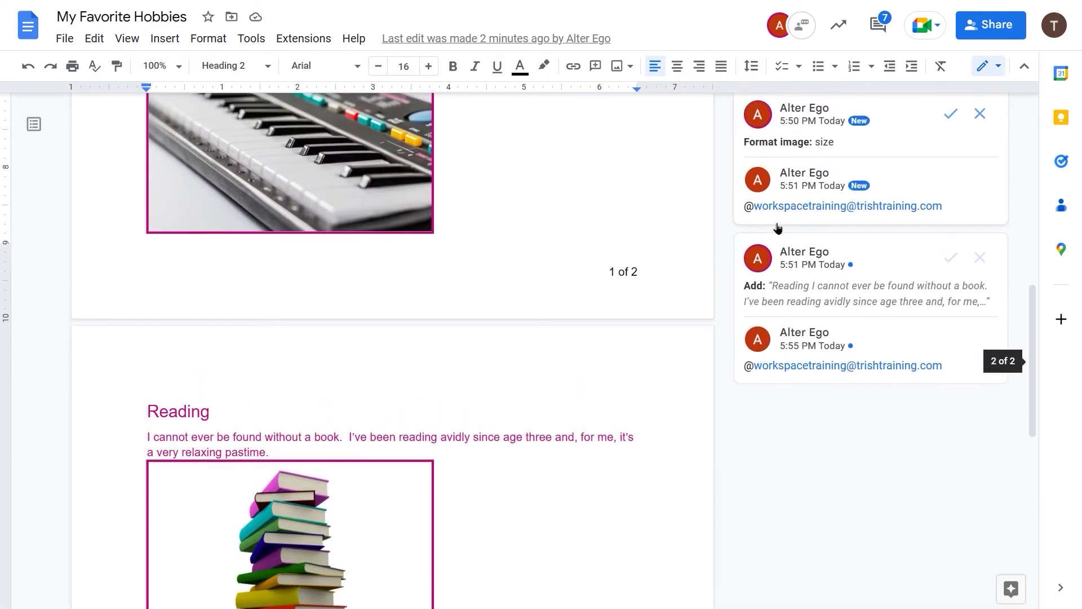
pyautogui.scroll(-3, 778, 227)
pyautogui.scroll(4, 778, 227)
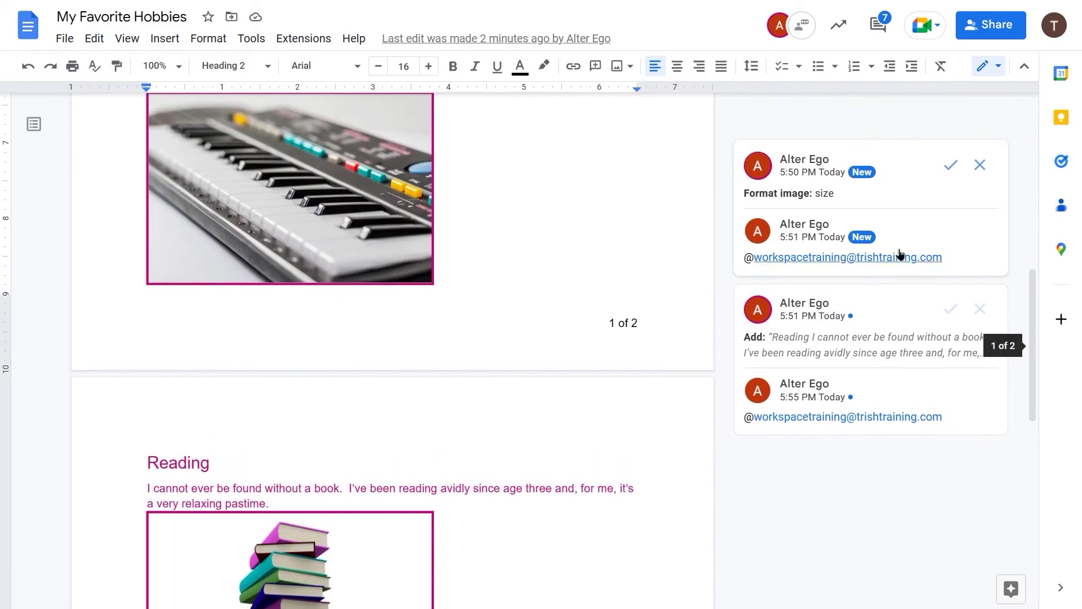
pyautogui.scroll(5, 898, 252)
# Step: Accept the size suggestions for the garden and keyboard images and the suggested addition of the Reading section
pyautogui.click(952, 259)
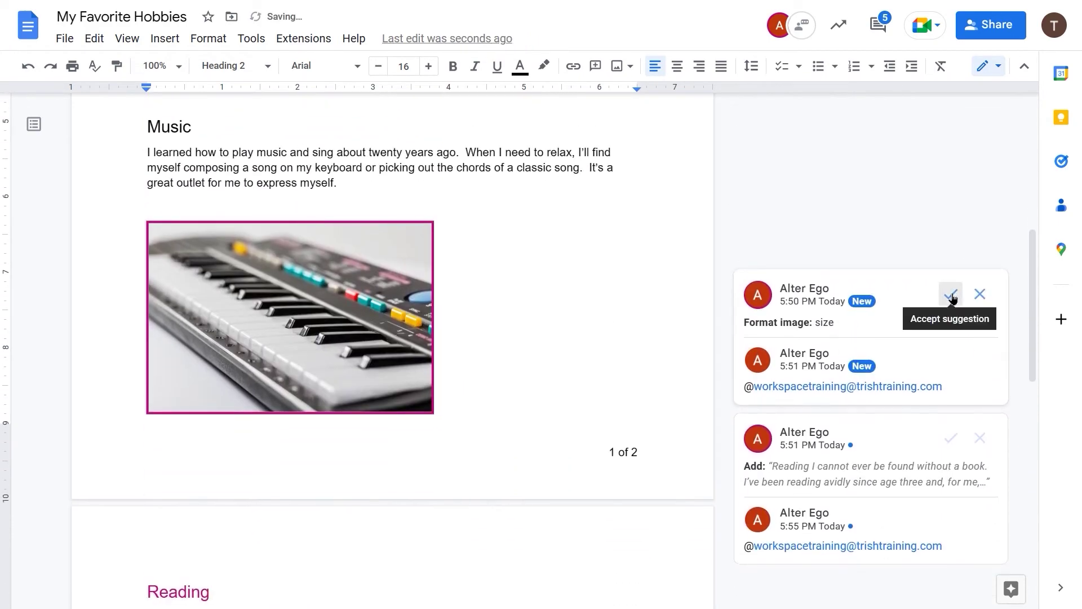
pyautogui.click(951, 295)
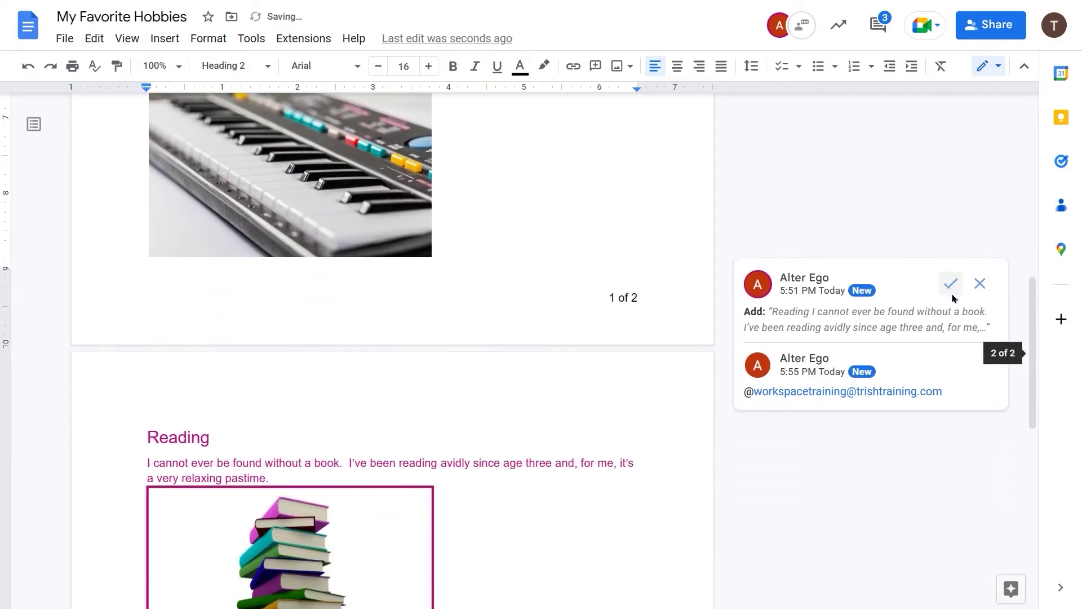
pyautogui.click(951, 284)
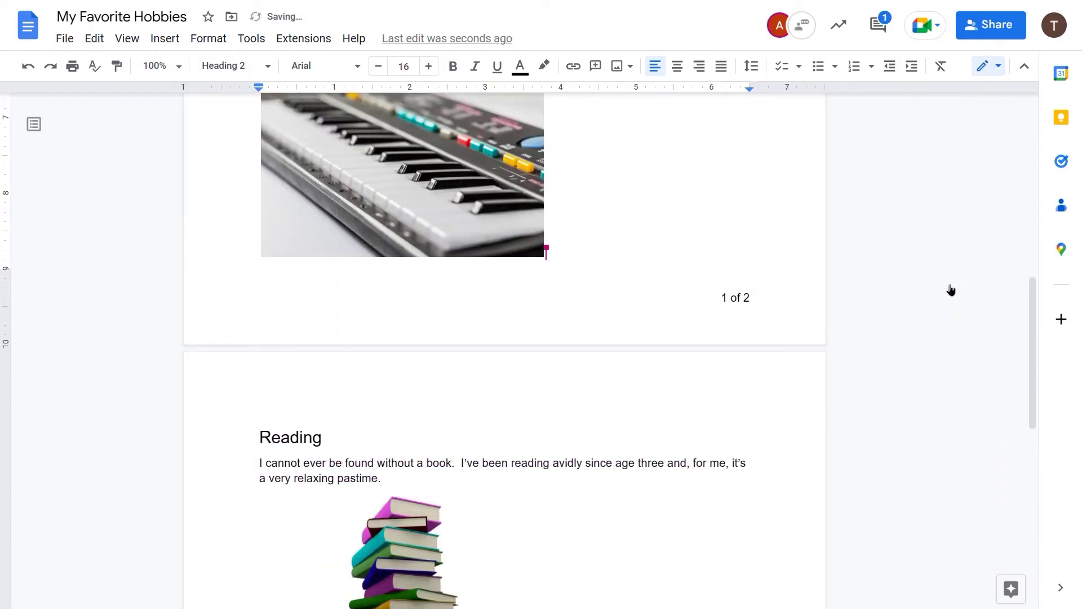
pyautogui.scroll(-2, 940, 292)
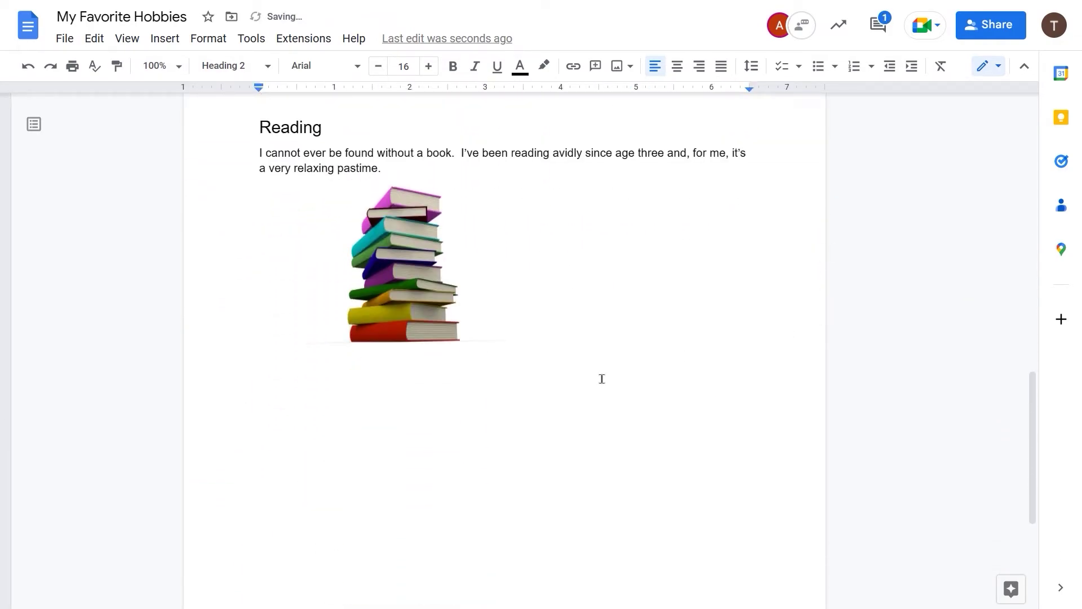
pyautogui.scroll(10, 602, 379)
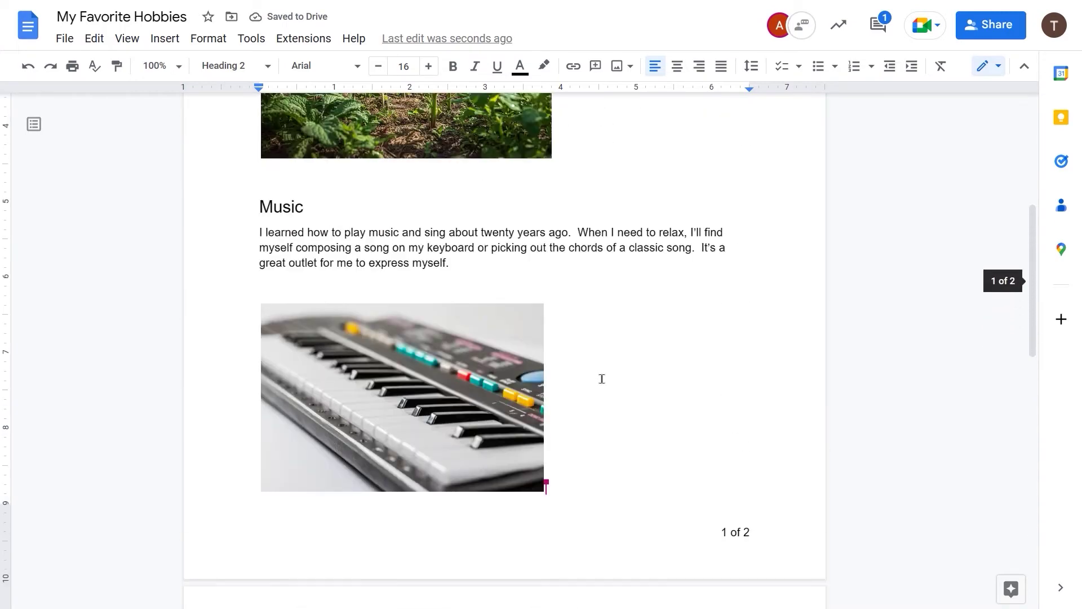
pyautogui.scroll(-7, 602, 379)
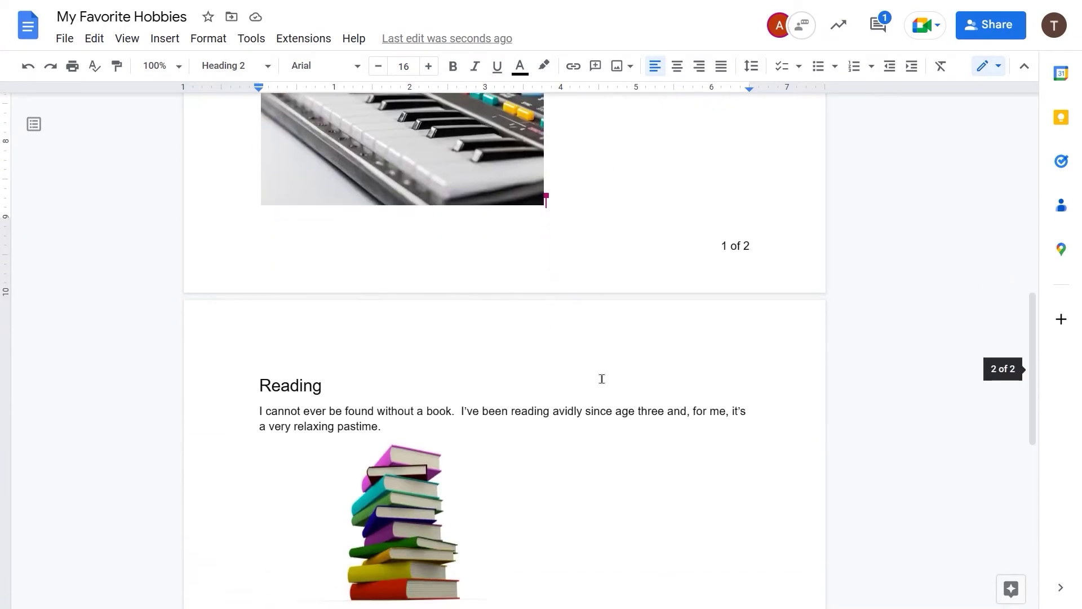
pyautogui.scroll(9, 602, 379)
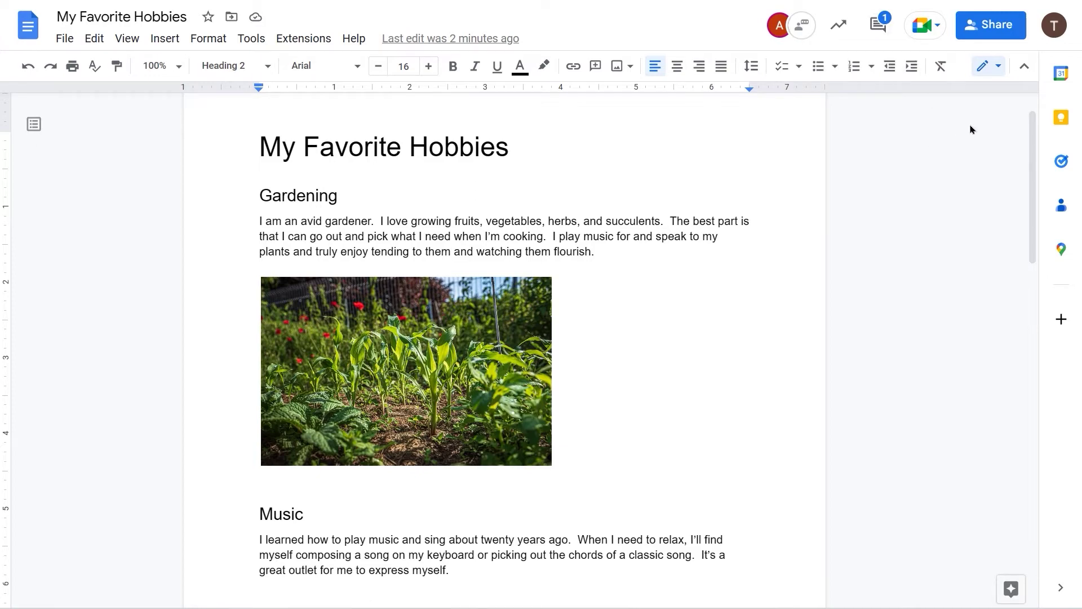
# Step: Open the document's comment history and look through its resolved suggestions
pyautogui.click(877, 24)
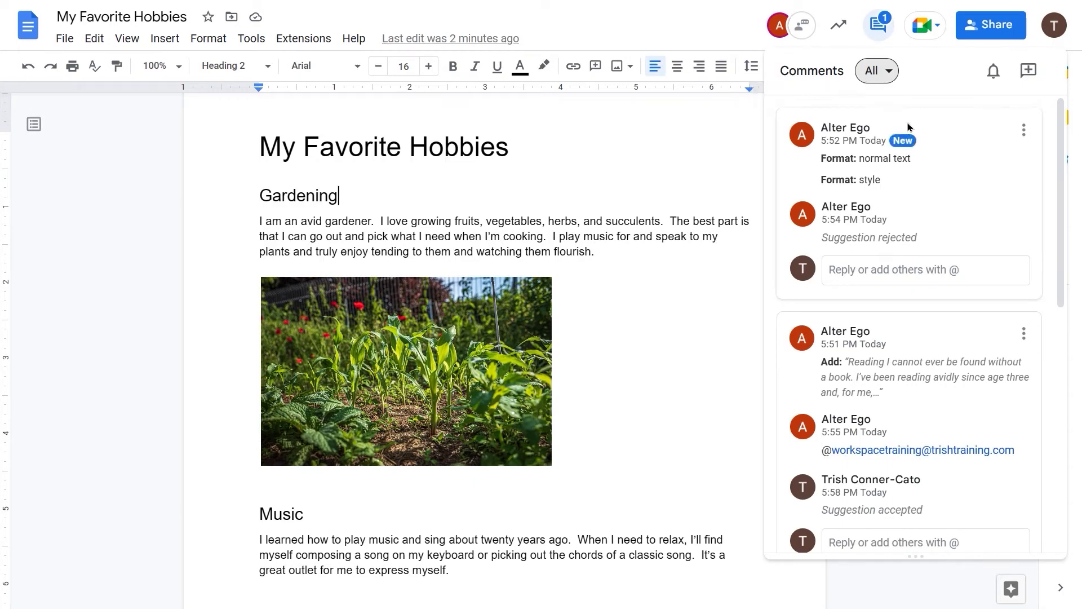
pyautogui.scroll(-4, 809, 154)
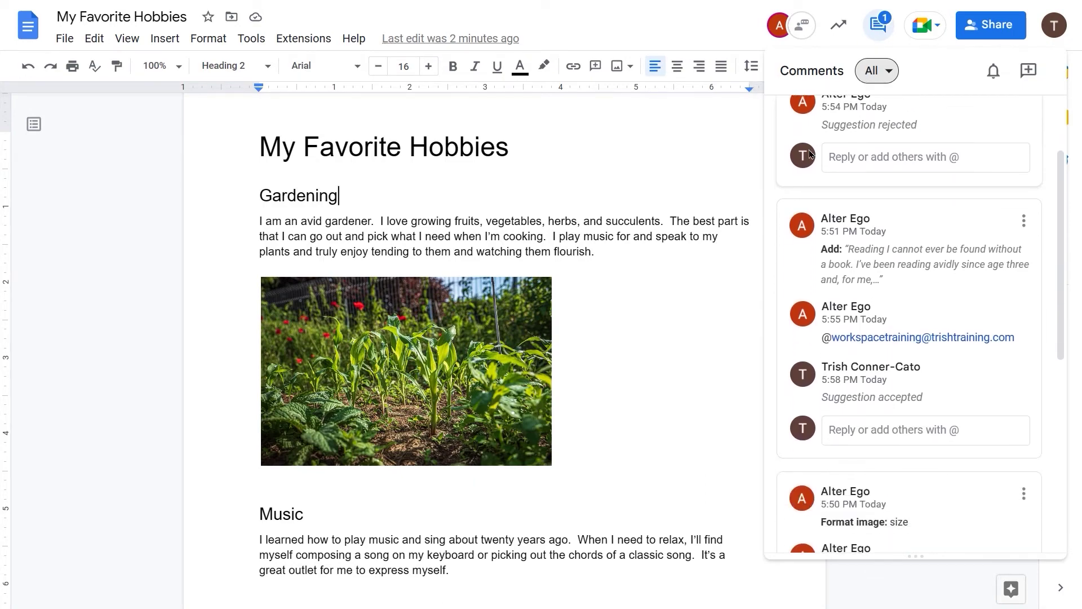
# Step: Look through the comment history and check which options are offered for the text-format suggestion and the Reading suggestion
pyautogui.scroll(-5, 809, 153)
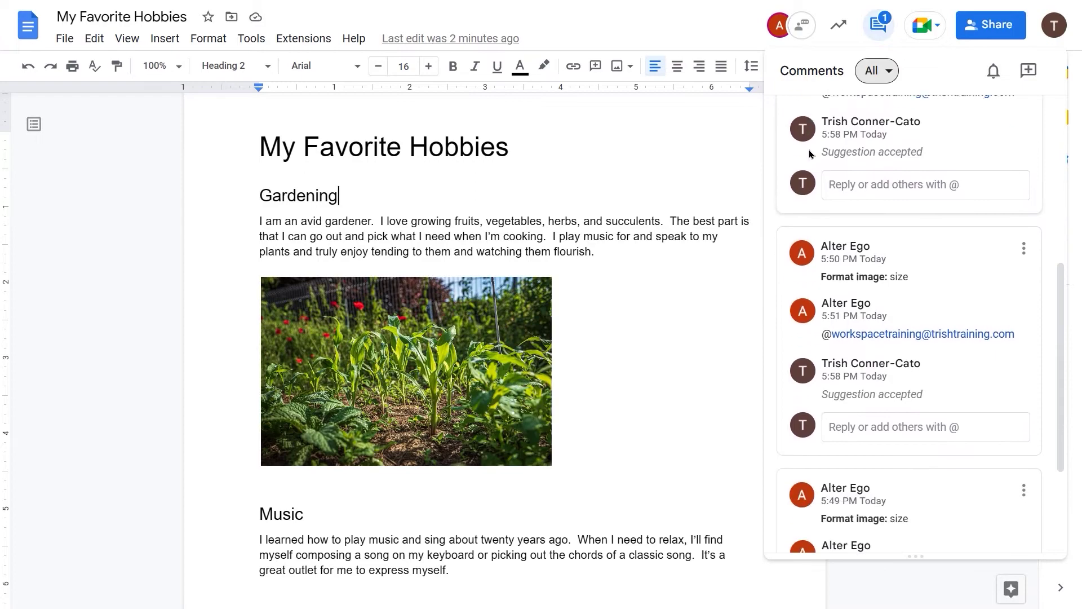
pyautogui.scroll(-2, 809, 154)
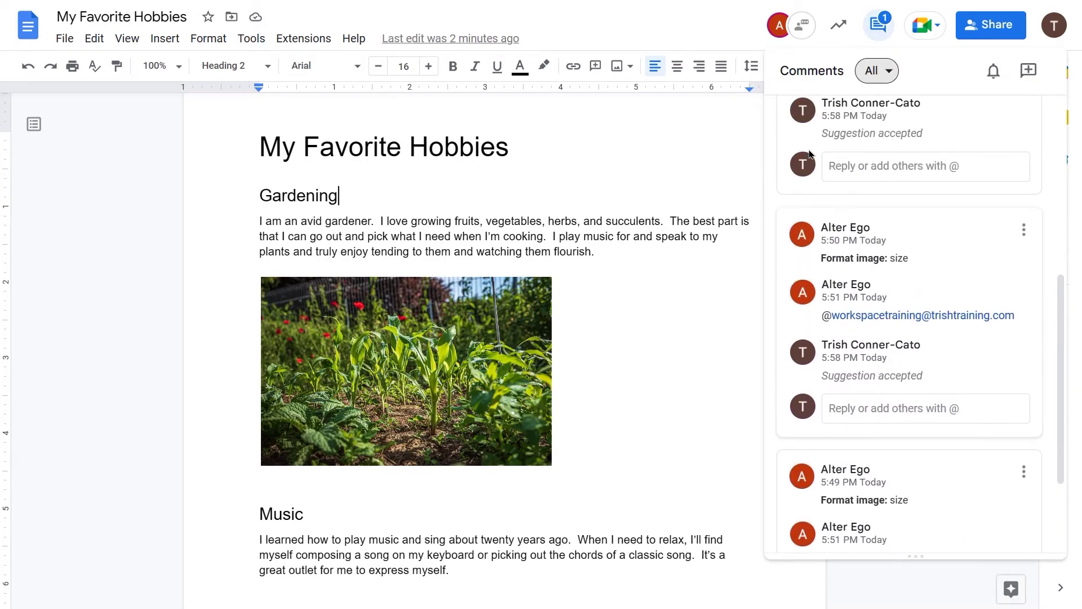
pyautogui.scroll(8, 809, 154)
pyautogui.scroll(1, 810, 154)
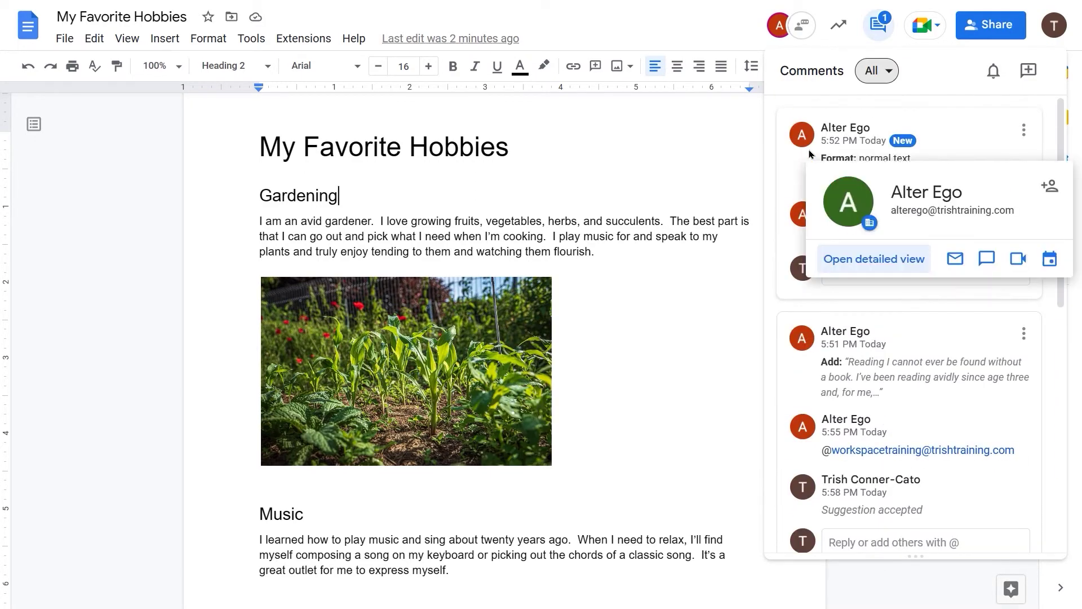
pyautogui.click(1024, 130)
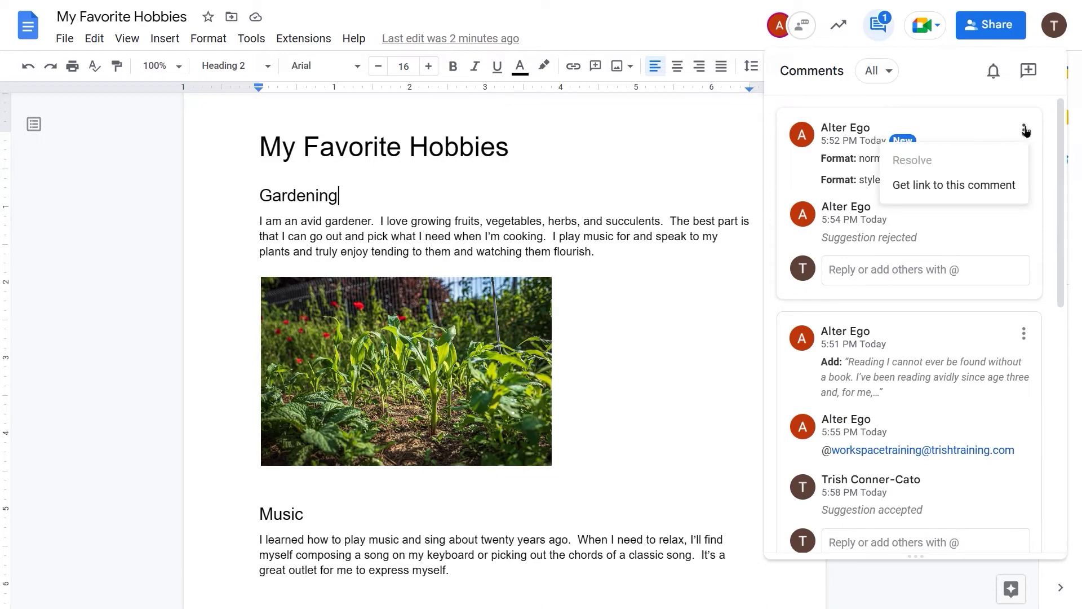
pyautogui.click(979, 123)
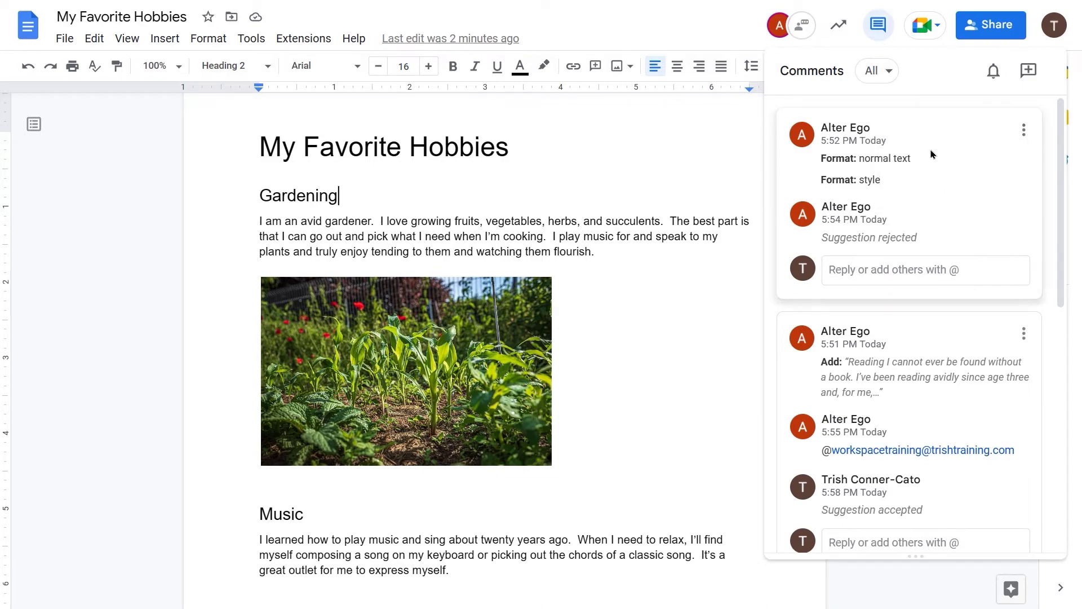
pyautogui.click(1024, 333)
pyautogui.click(994, 330)
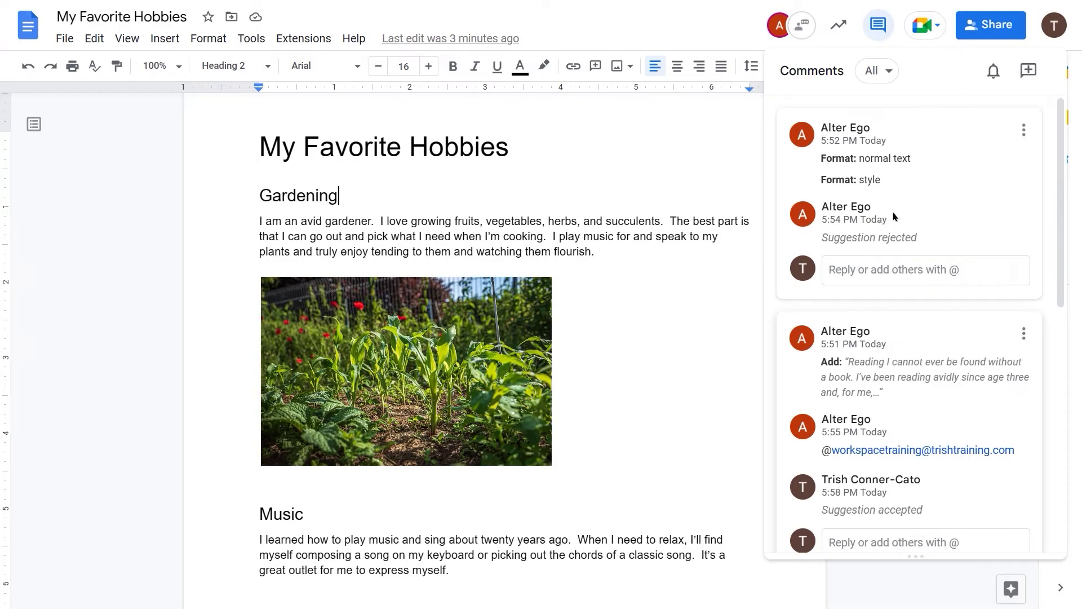
# Step: Examine who made and who resolved each suggestion in the comment history, from the text-format entry through the image size entries
pyautogui.moveTo(893, 217)
pyautogui.scroll(1, 705, 359)
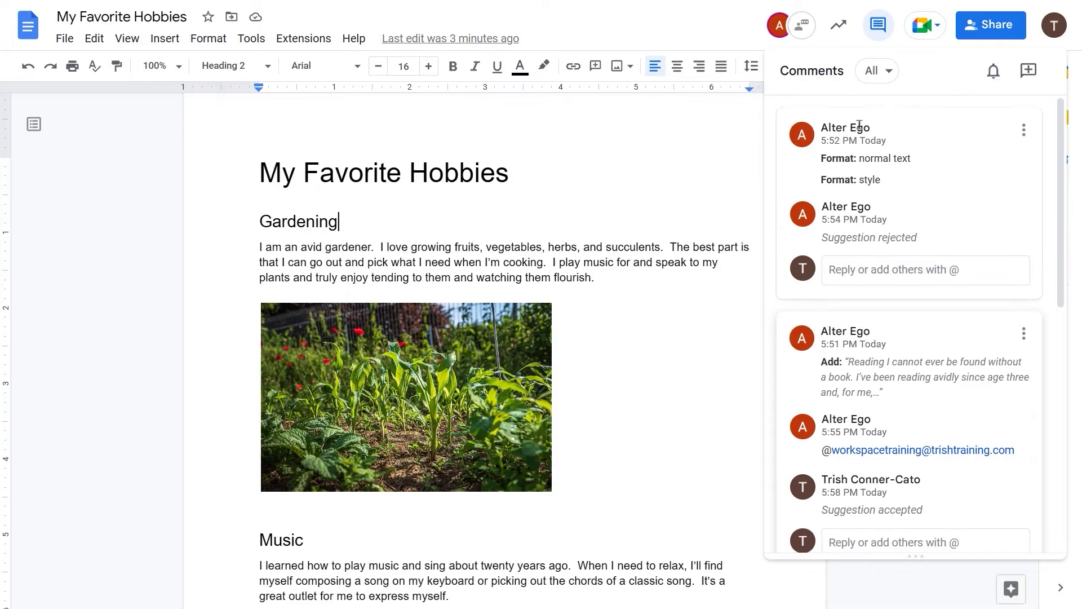
pyautogui.scroll(-2, 894, 157)
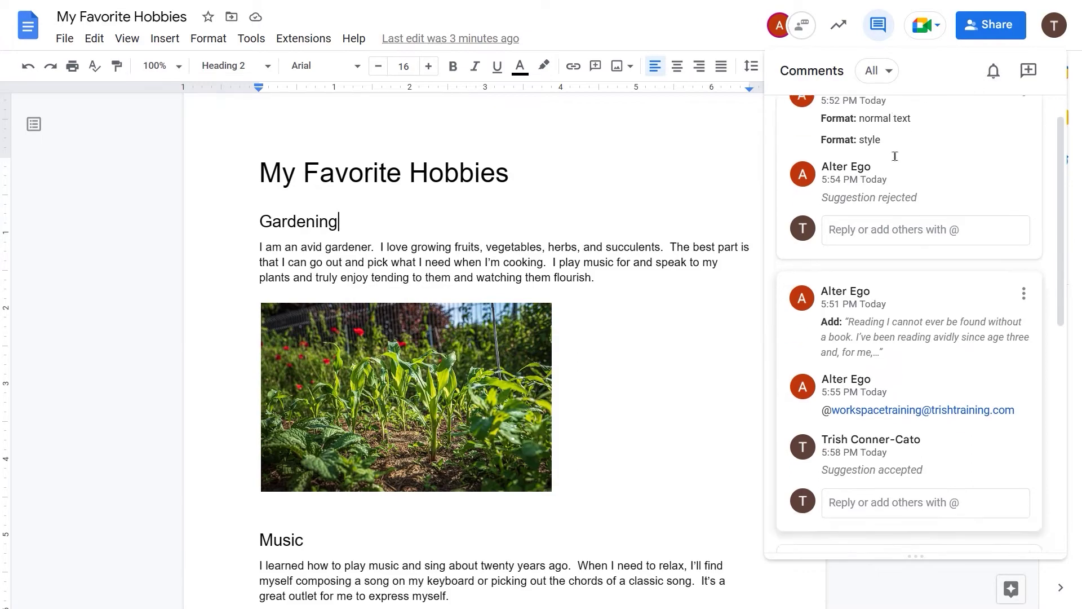
pyautogui.scroll(2, 896, 158)
pyautogui.scroll(-3, 898, 157)
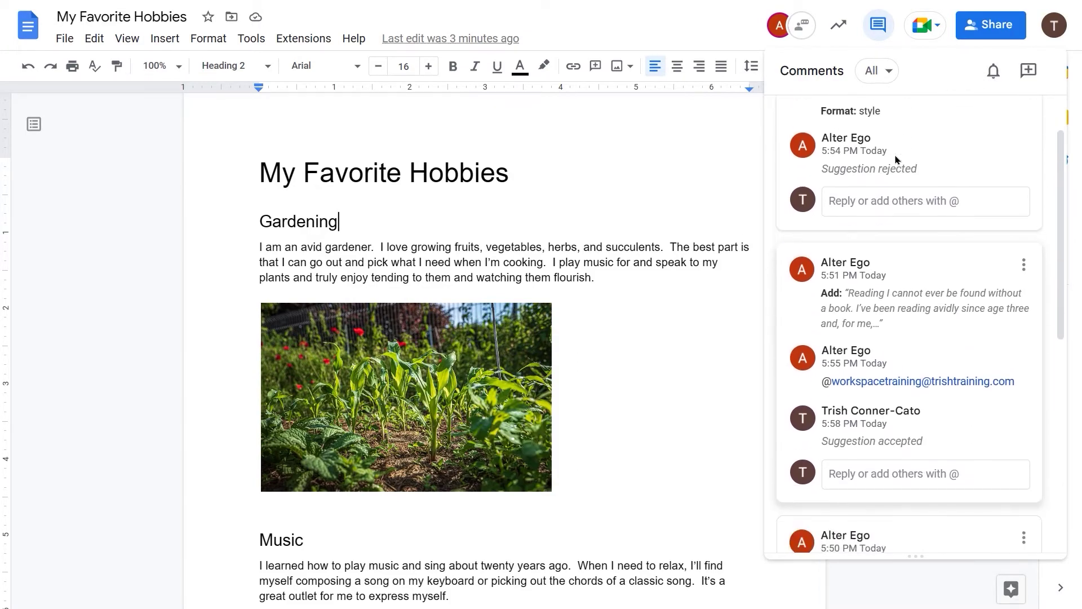
pyautogui.scroll(2, 879, 186)
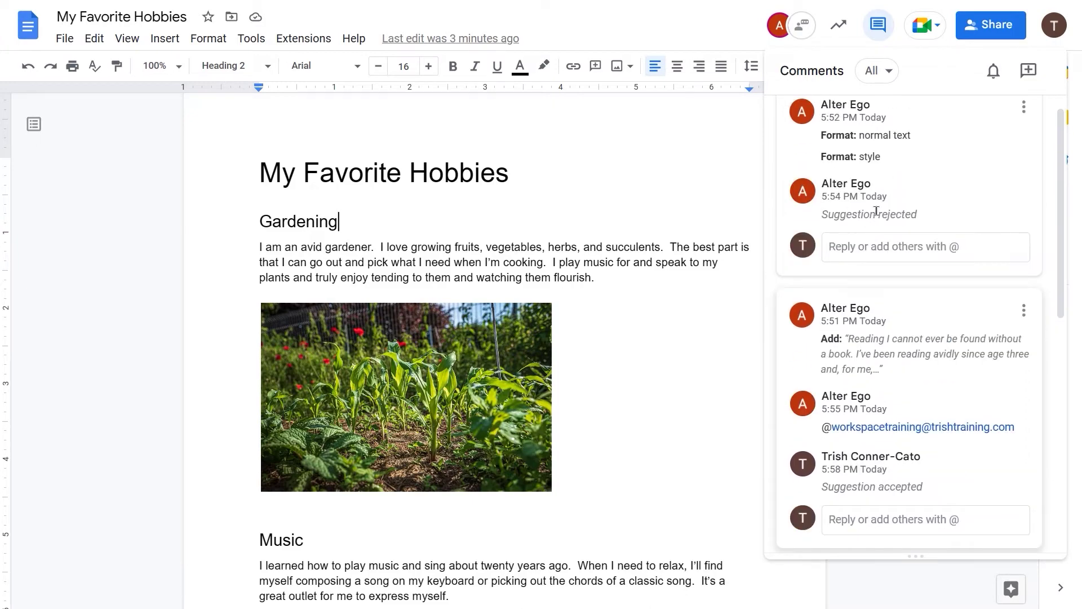
pyautogui.scroll(-1, 875, 211)
pyautogui.scroll(-2, 877, 197)
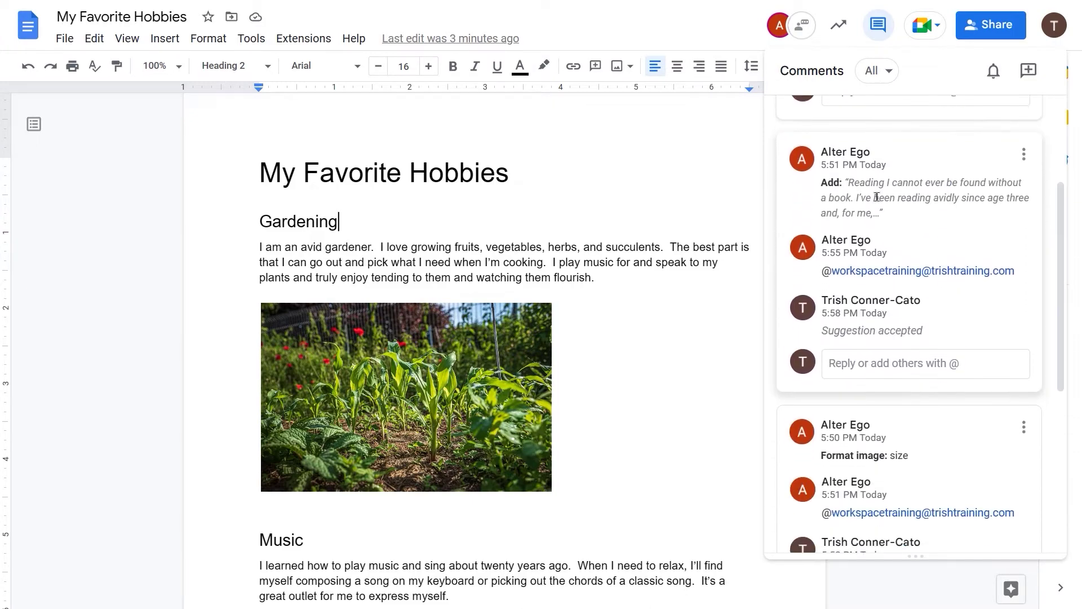
pyautogui.scroll(-3, 877, 196)
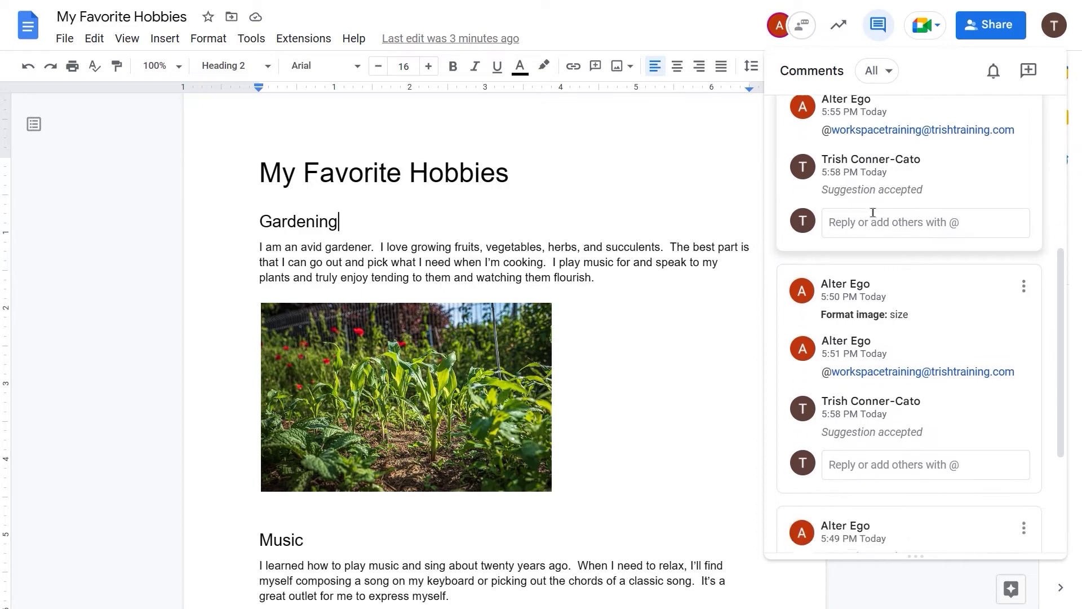
pyautogui.scroll(-4, 872, 212)
pyautogui.scroll(2, 872, 212)
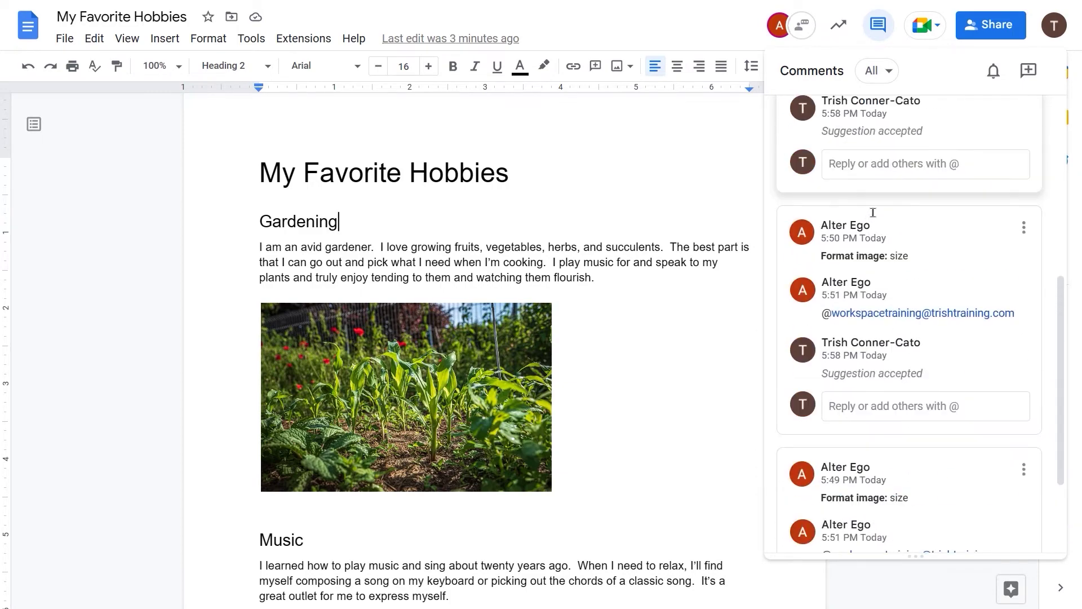
pyautogui.scroll(6, 873, 212)
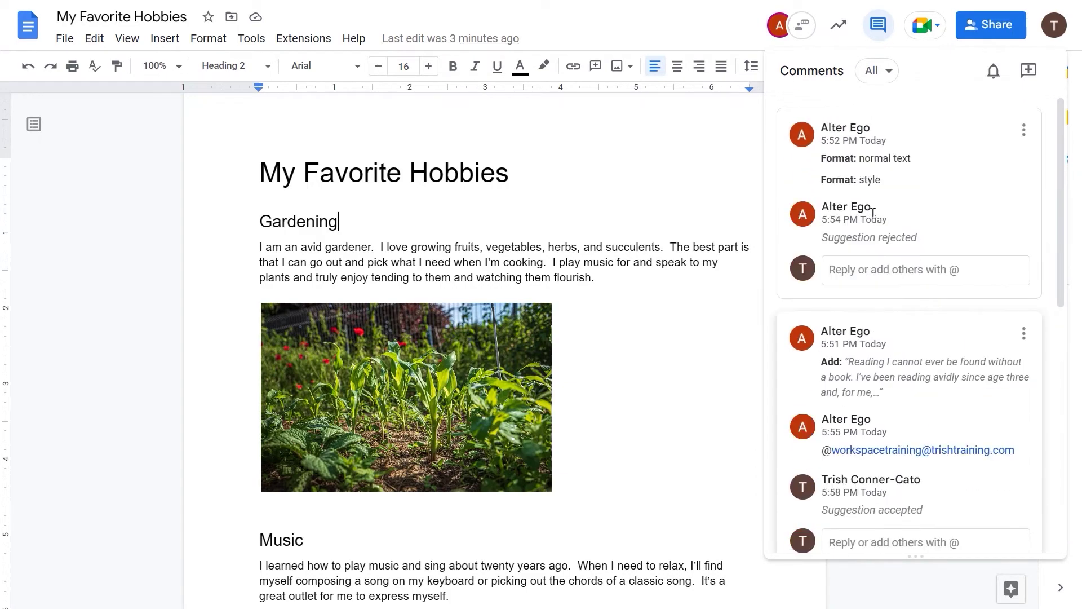
# Step: Filter the comment history to open comments, switch it back to all comments and close it
pyautogui.click(891, 73)
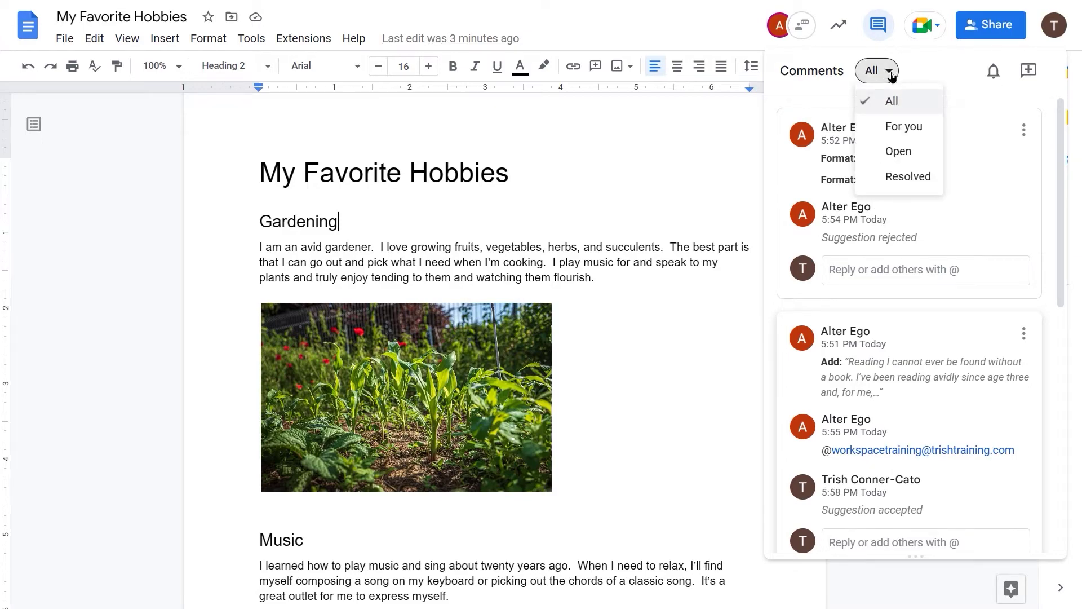
pyautogui.click(892, 150)
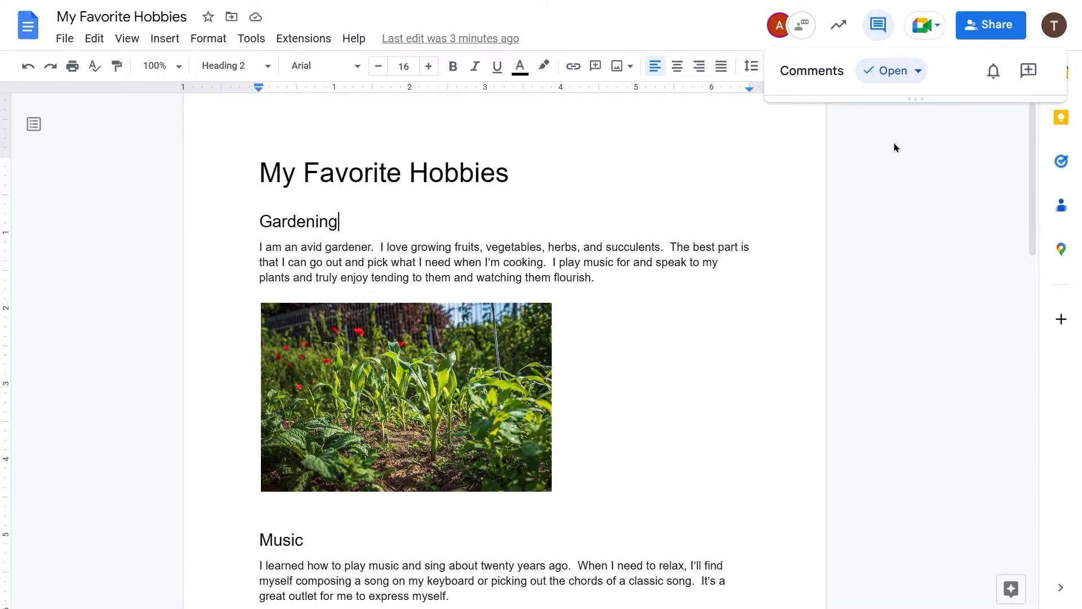
pyautogui.click(916, 73)
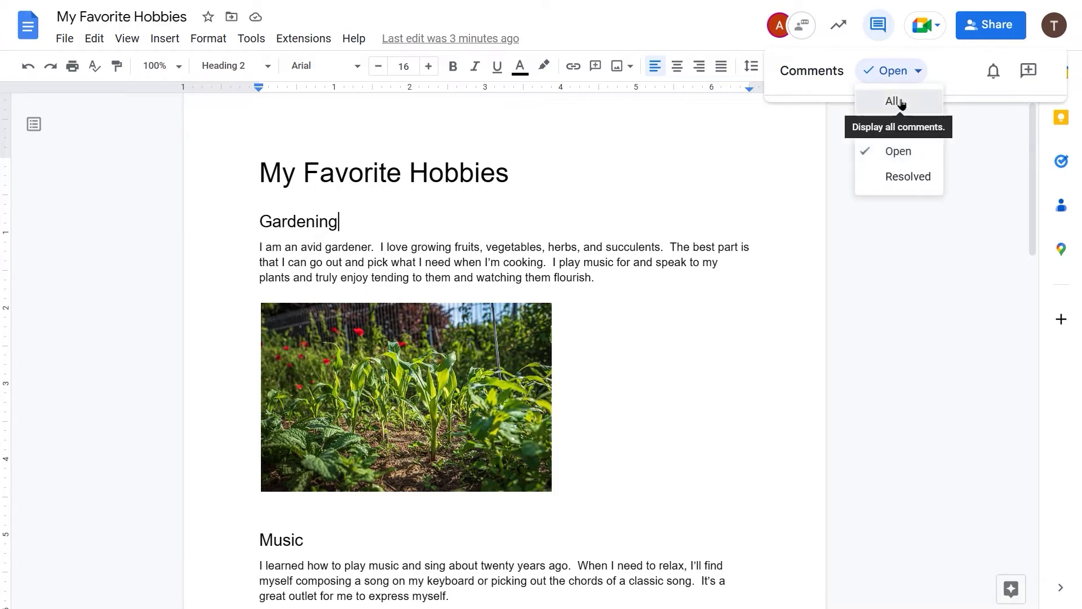
pyautogui.click(901, 103)
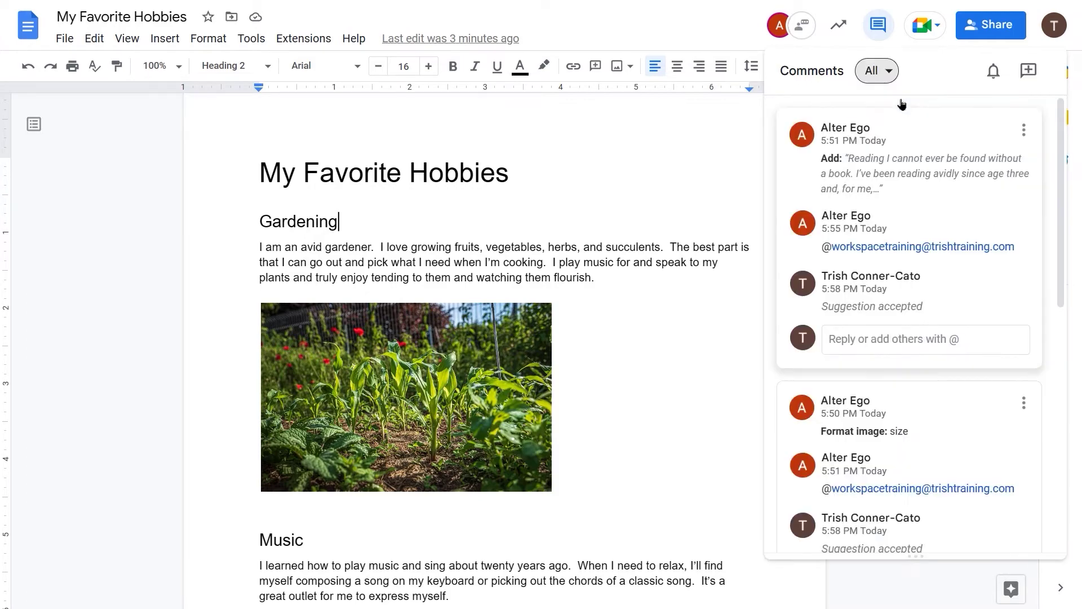
pyautogui.click(704, 152)
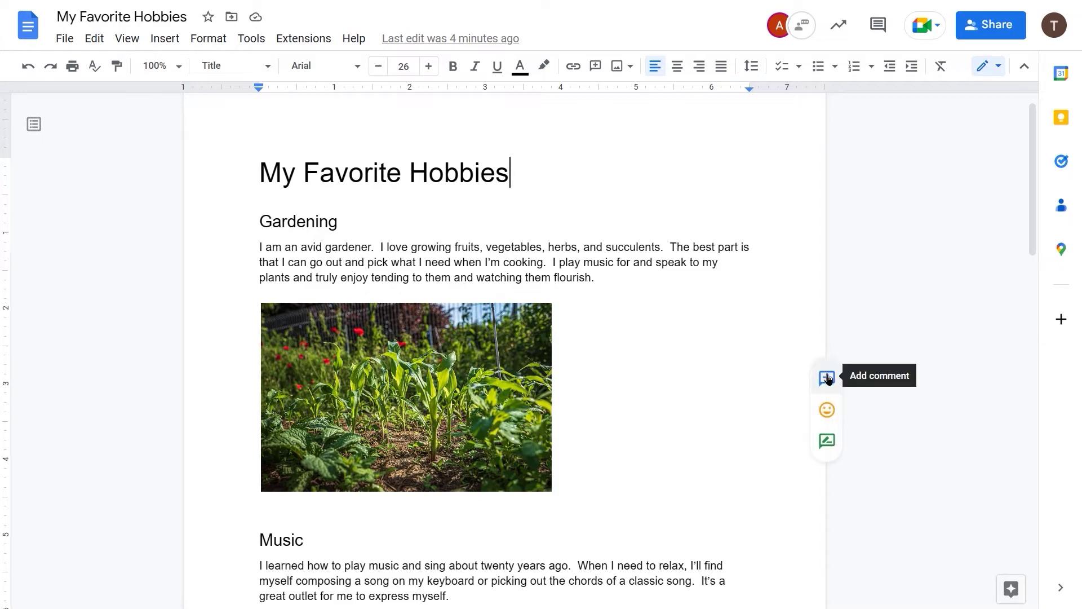
# Step: Post the comment "Try to find a garden pic that looks more like mine." on the garden image
pyautogui.click(827, 377)
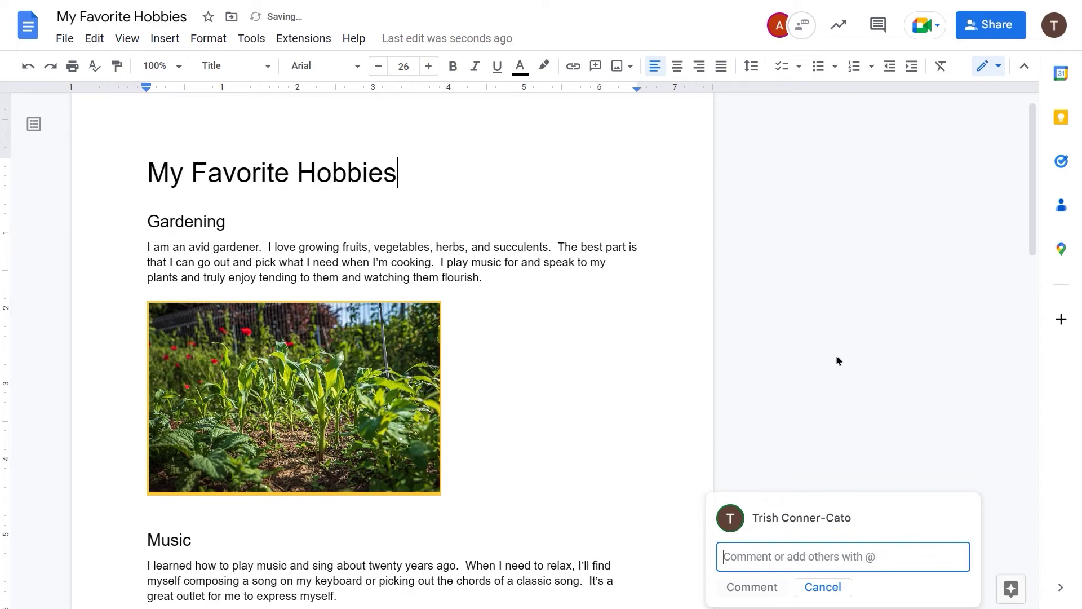
pyautogui.scroll(-2, 836, 361)
pyautogui.scroll(-1, 836, 360)
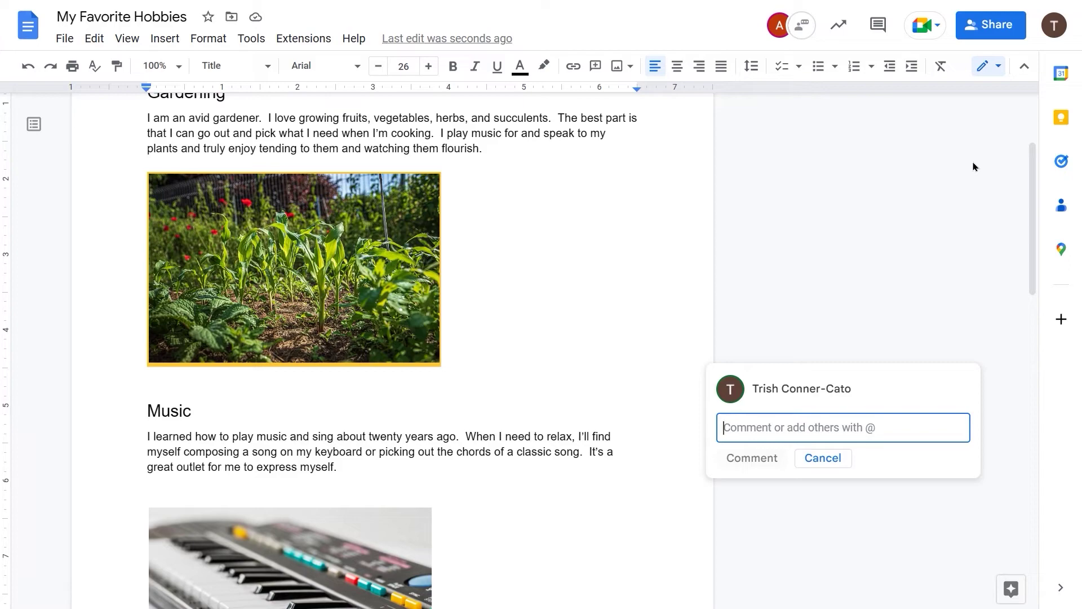
pyautogui.write('Try to ')
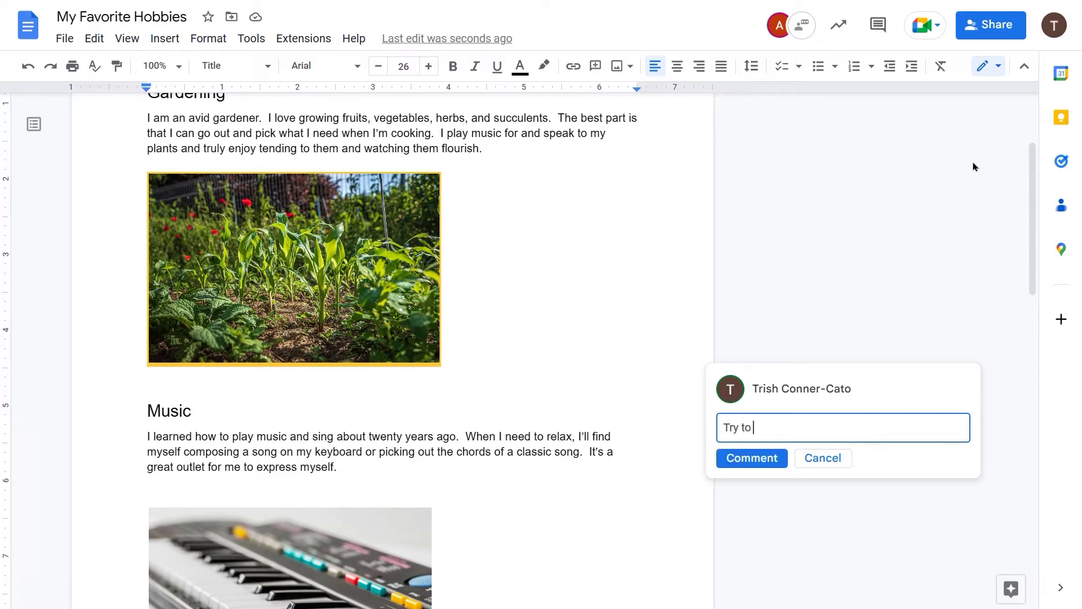
pyautogui.write('find a garden pic that lo')
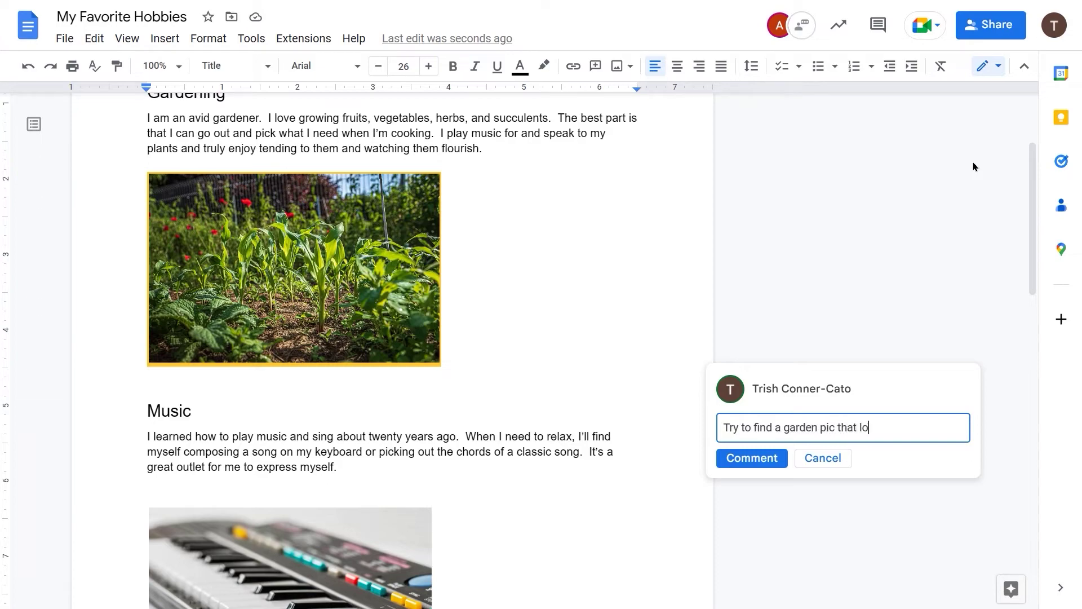
pyautogui.write('oks more like mine.')
pyautogui.click(764, 463)
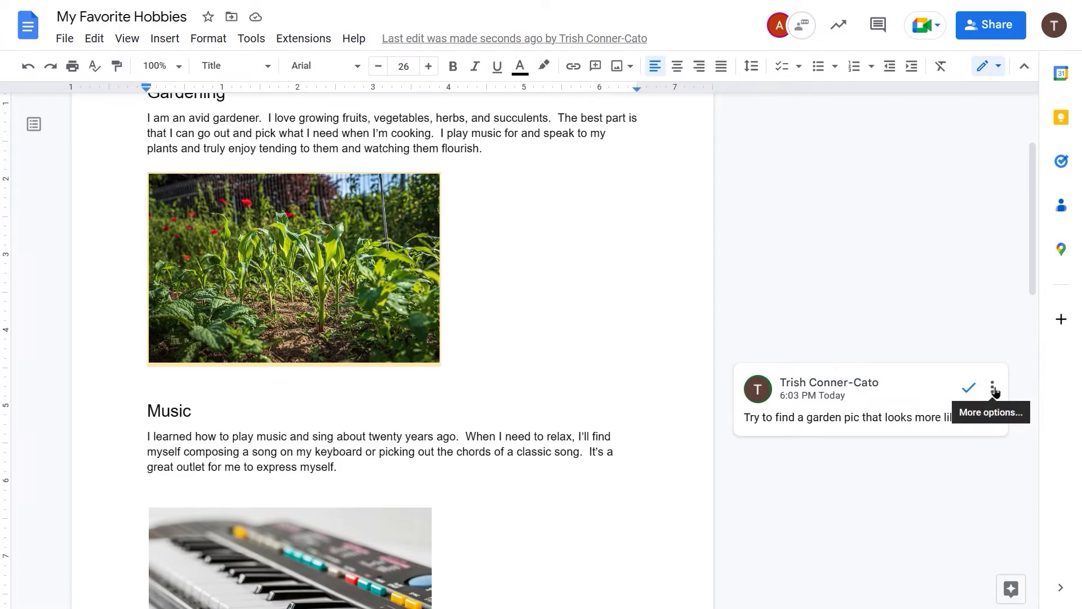
# Step: Edit the garden image comment to mention the collaborator's e-mail and read "Would you please try to find a garden pic that looks more like mine."
pyautogui.click(993, 390)
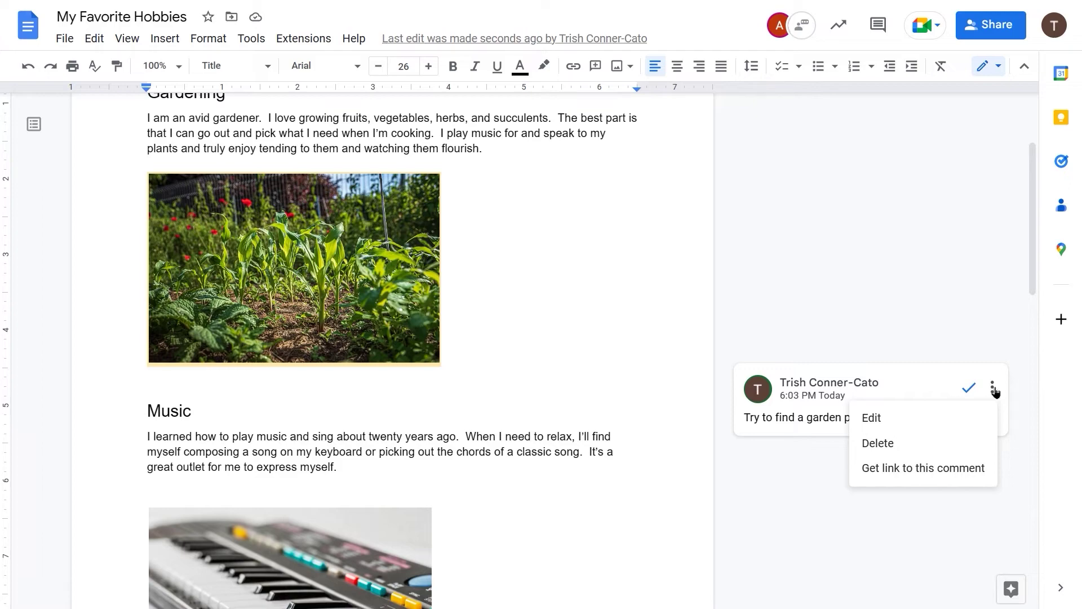
pyautogui.click(886, 420)
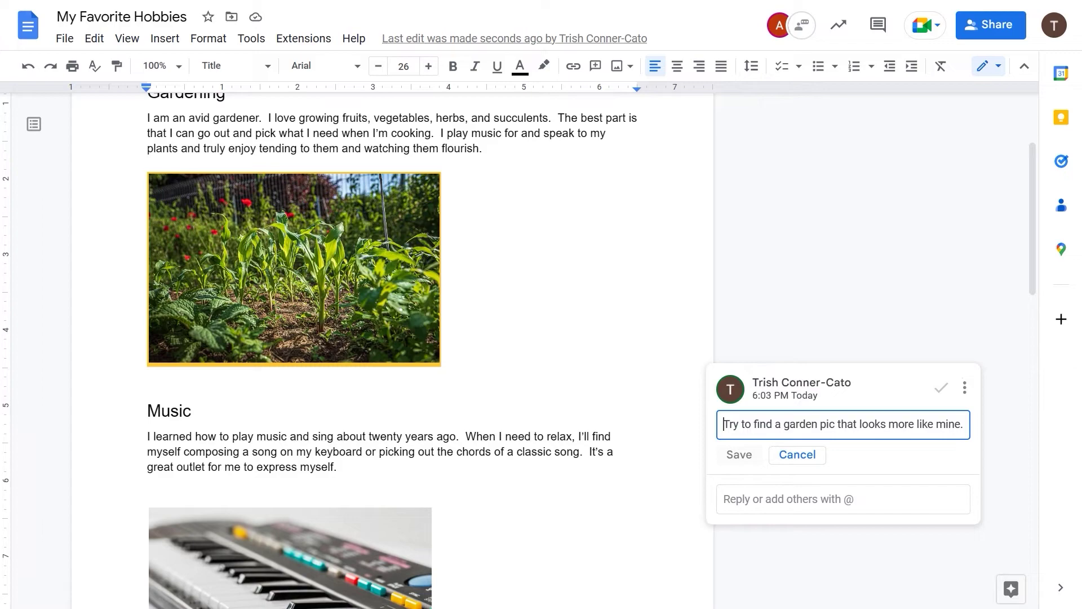
pyautogui.hotkey('ctrl', 'v')
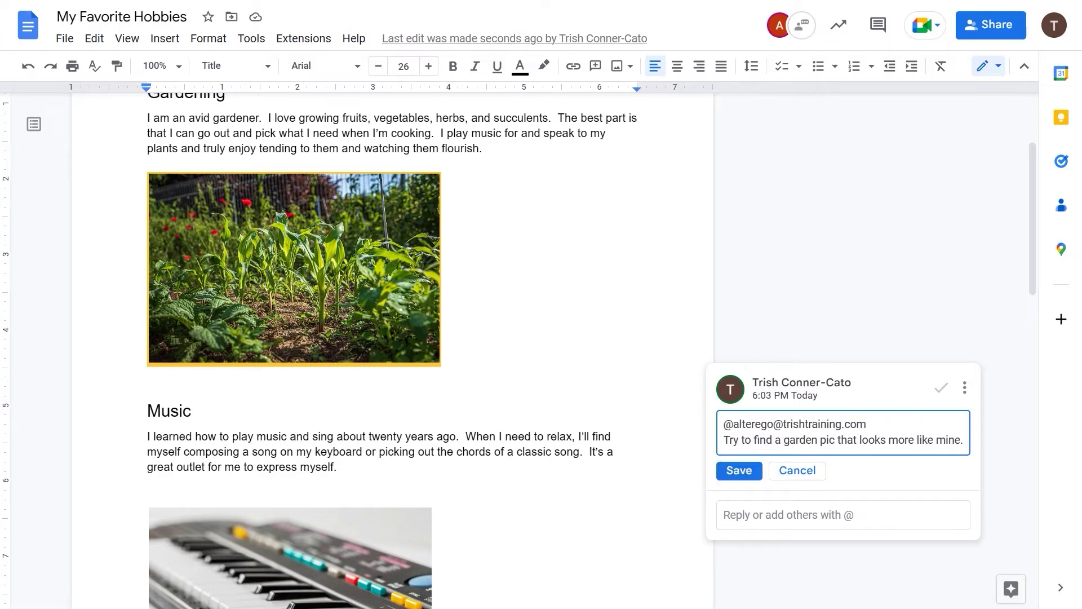
pyautogui.write('Would you plea')
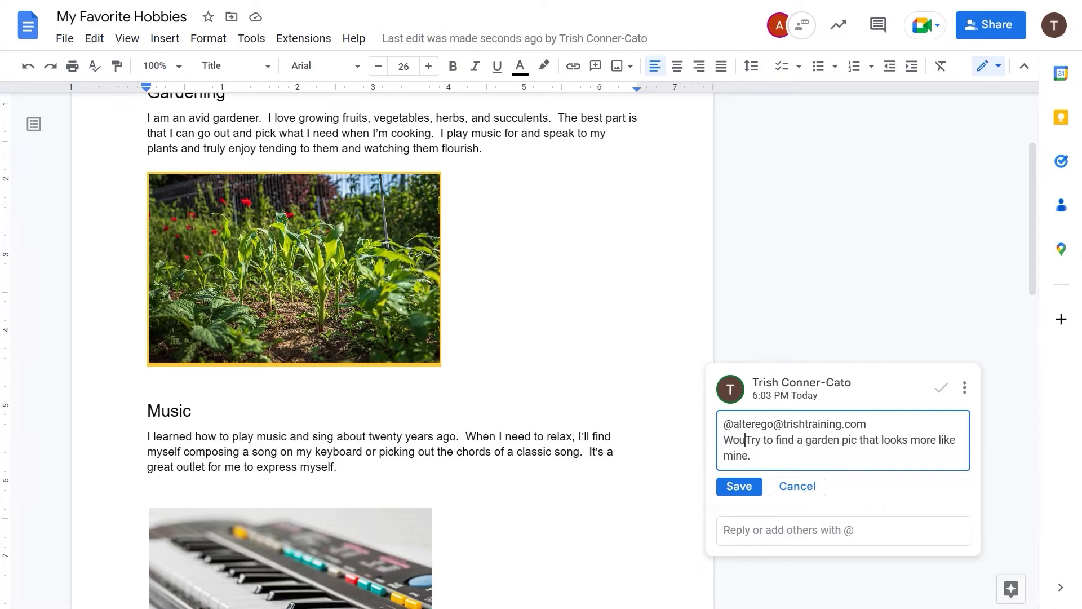
pyautogui.write('se')
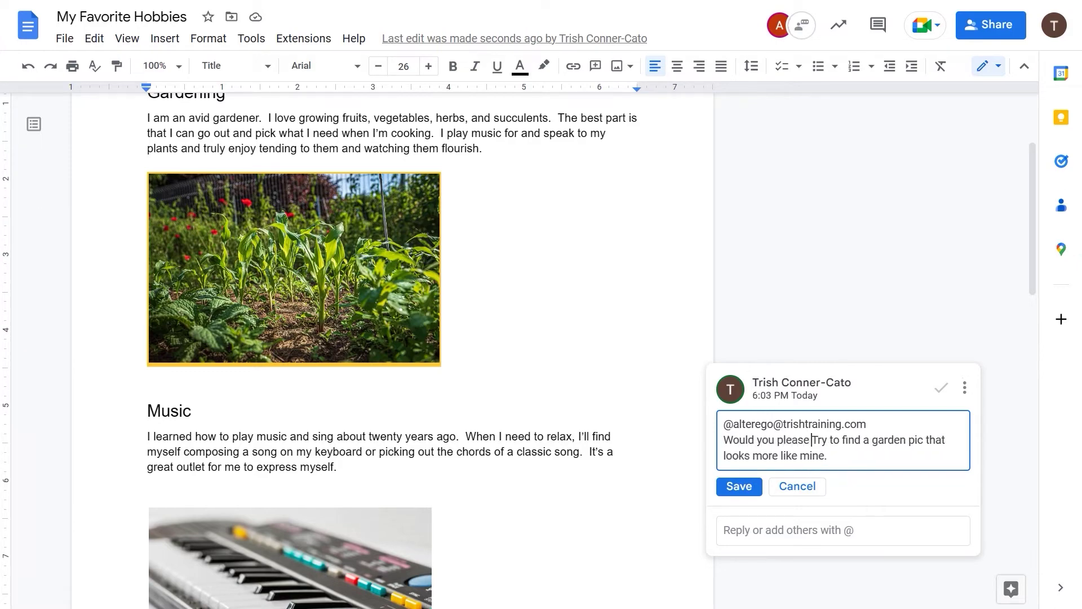
pyautogui.press('Delete')
pyautogui.write('t')
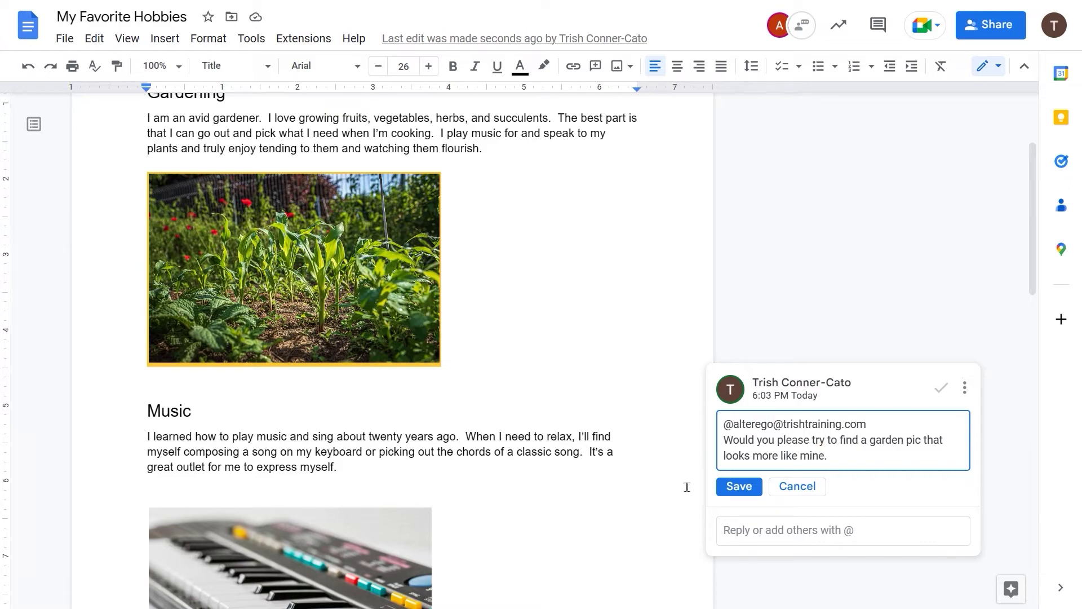
pyautogui.click(739, 487)
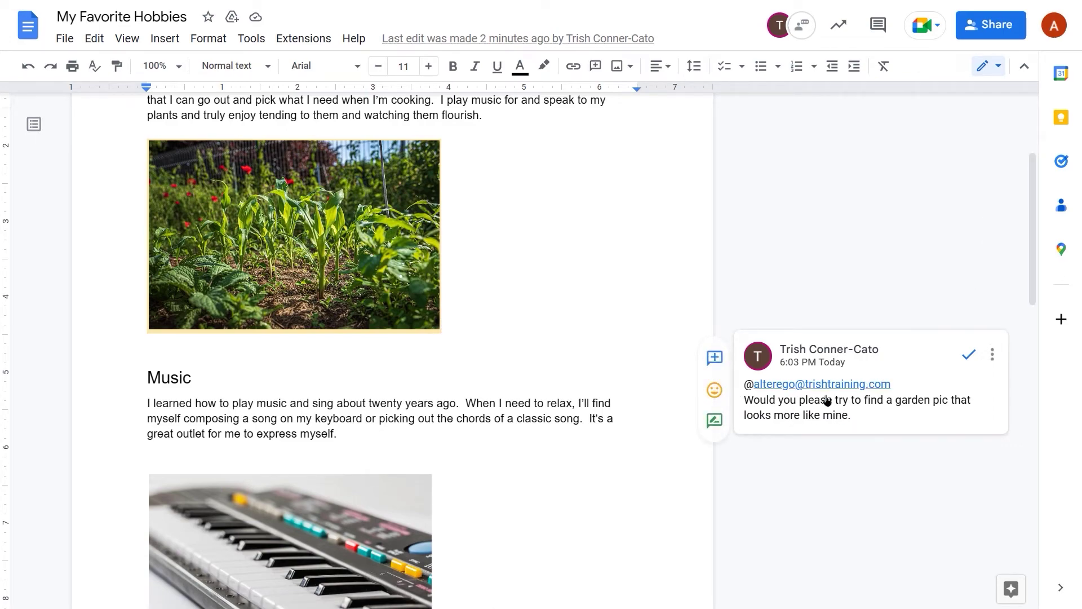
# Step: From the collaborator's account, reply "Will do by Tuesday" to the garden image comment
pyautogui.click(881, 424)
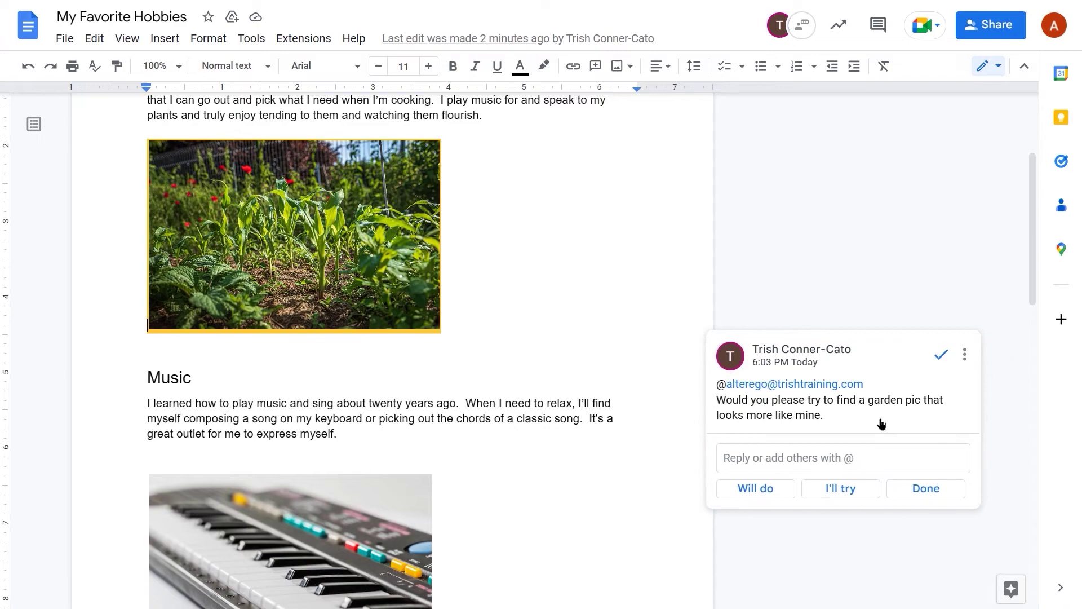
pyautogui.click(770, 458)
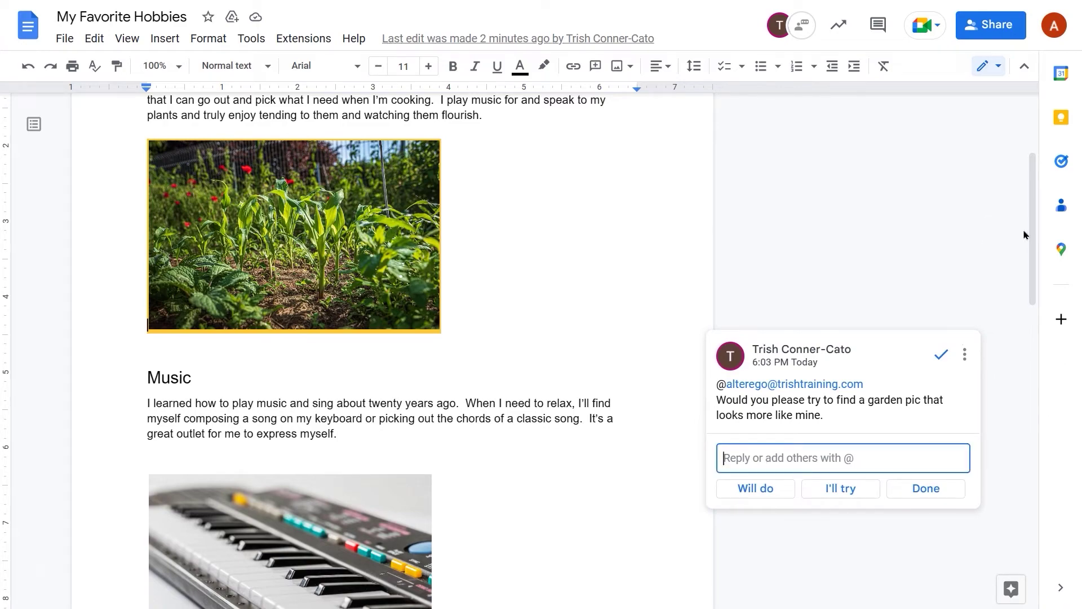
pyautogui.click(758, 489)
pyautogui.write('by T')
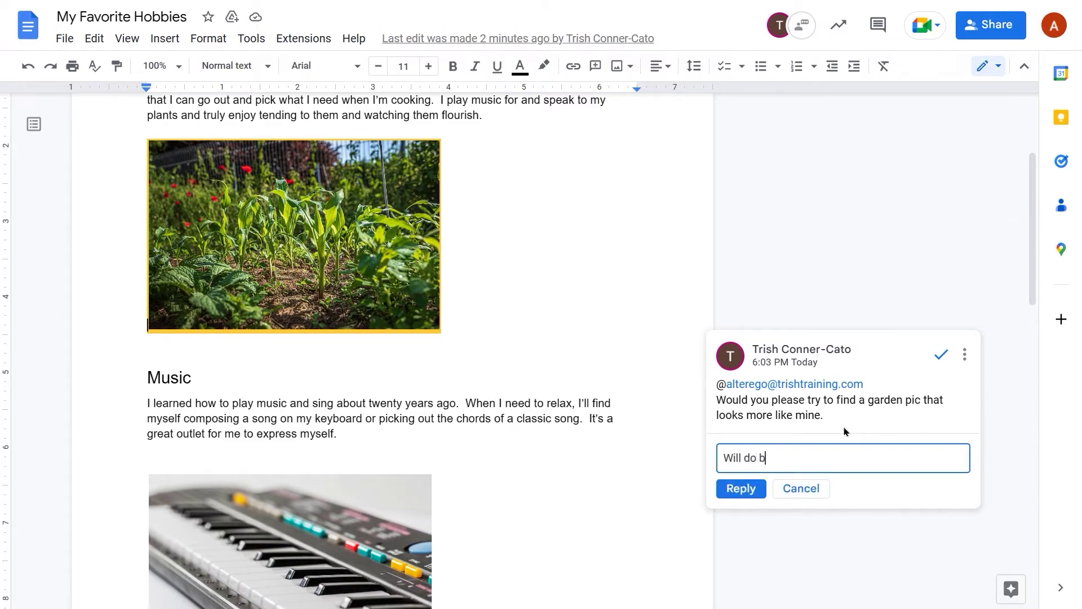
pyautogui.write('uesday')
pyautogui.click(743, 495)
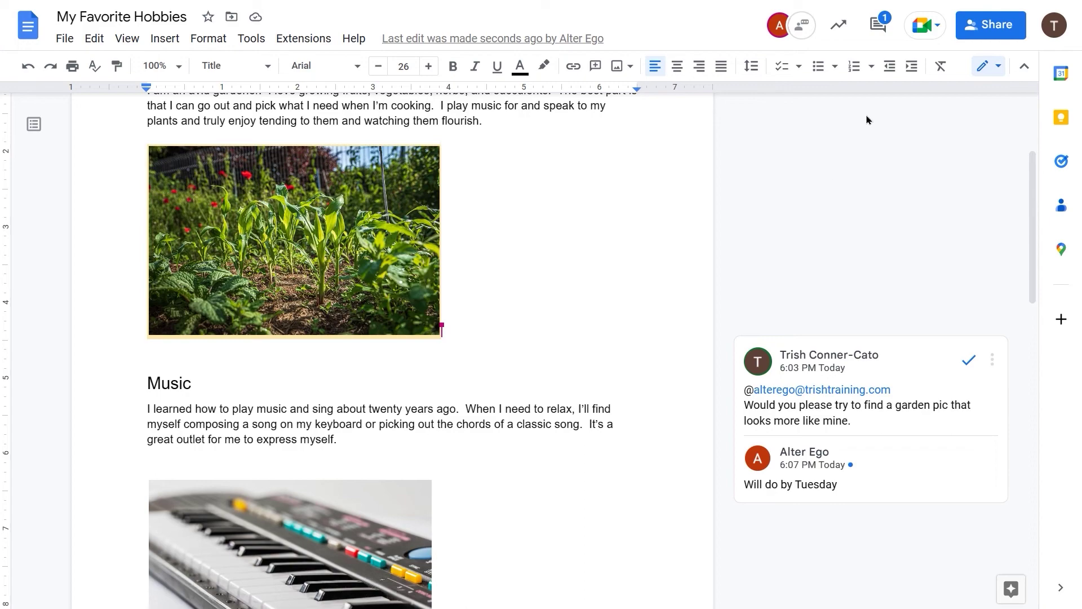
# Step: Open the comment history, check the available actions for the garden image comment and the Reading suggestion, and close it
pyautogui.click(881, 26)
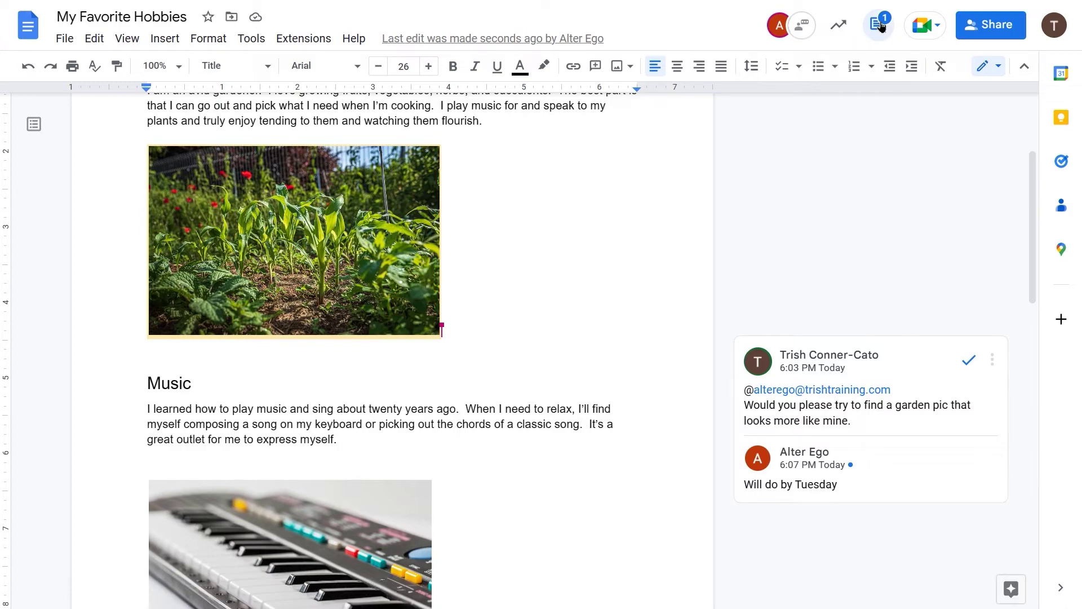
pyautogui.click(881, 26)
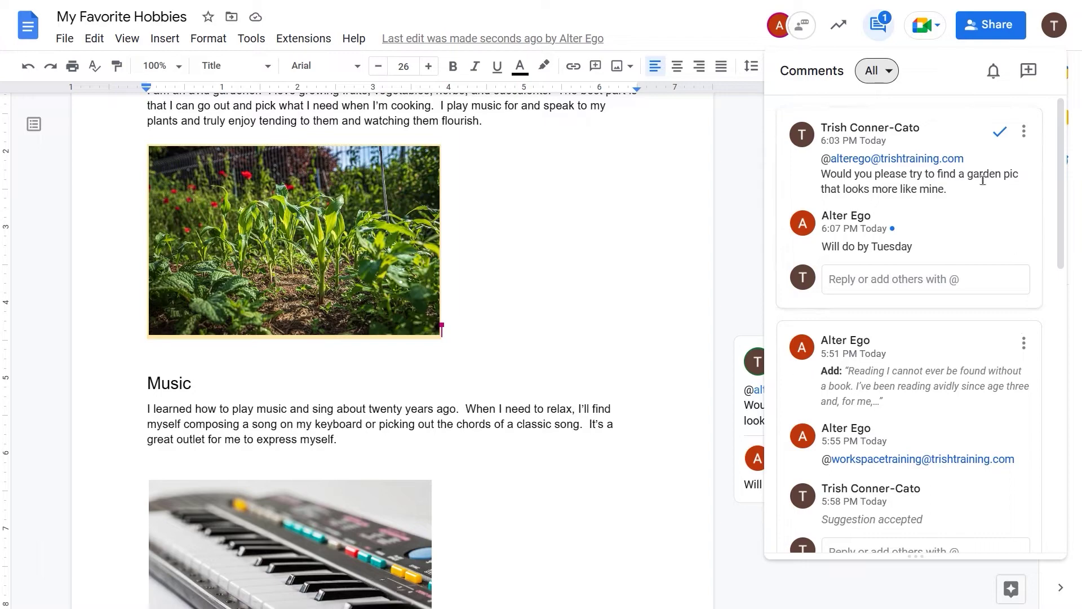
pyautogui.click(1024, 134)
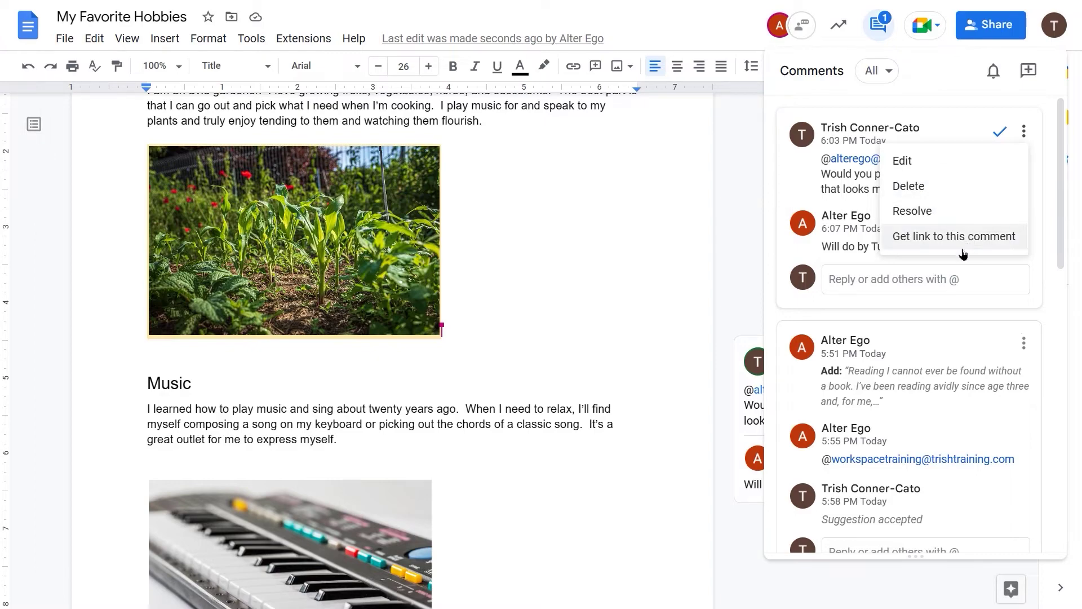
pyautogui.click(1022, 344)
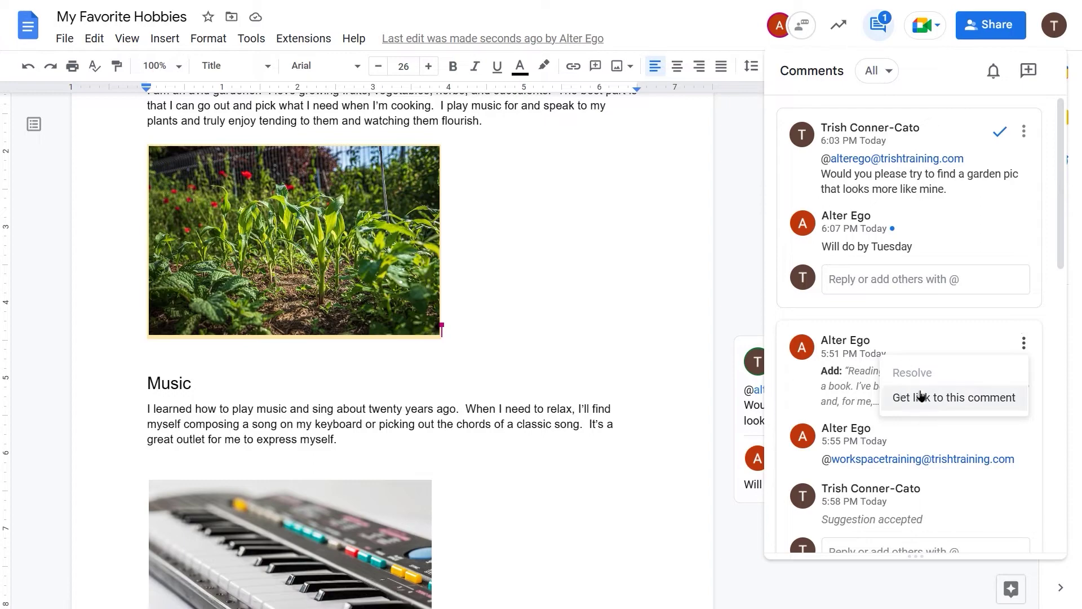
pyautogui.click(992, 239)
pyautogui.click(986, 239)
pyautogui.click(748, 247)
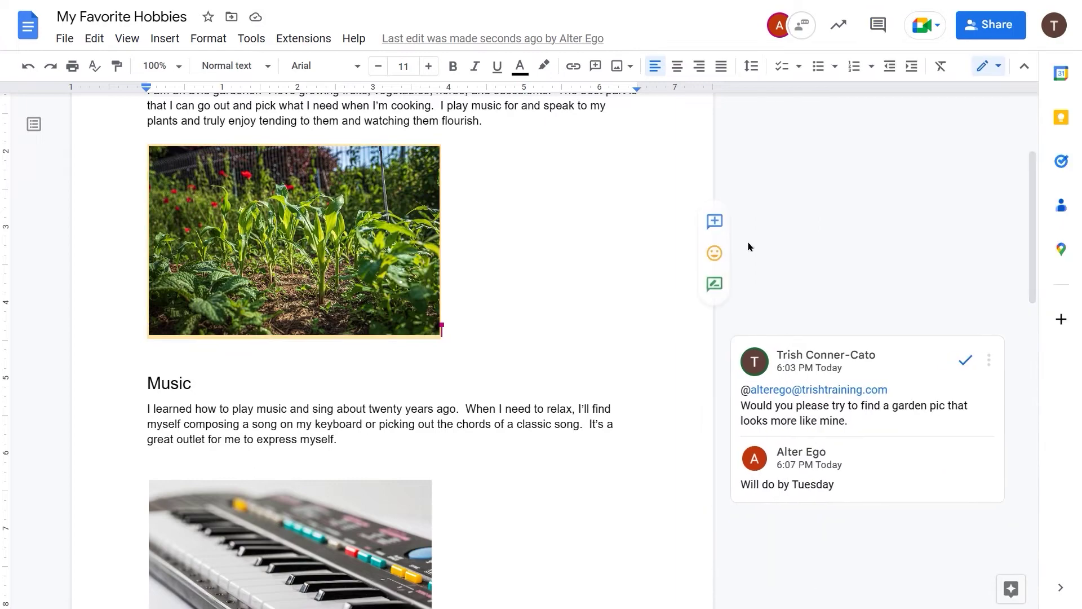
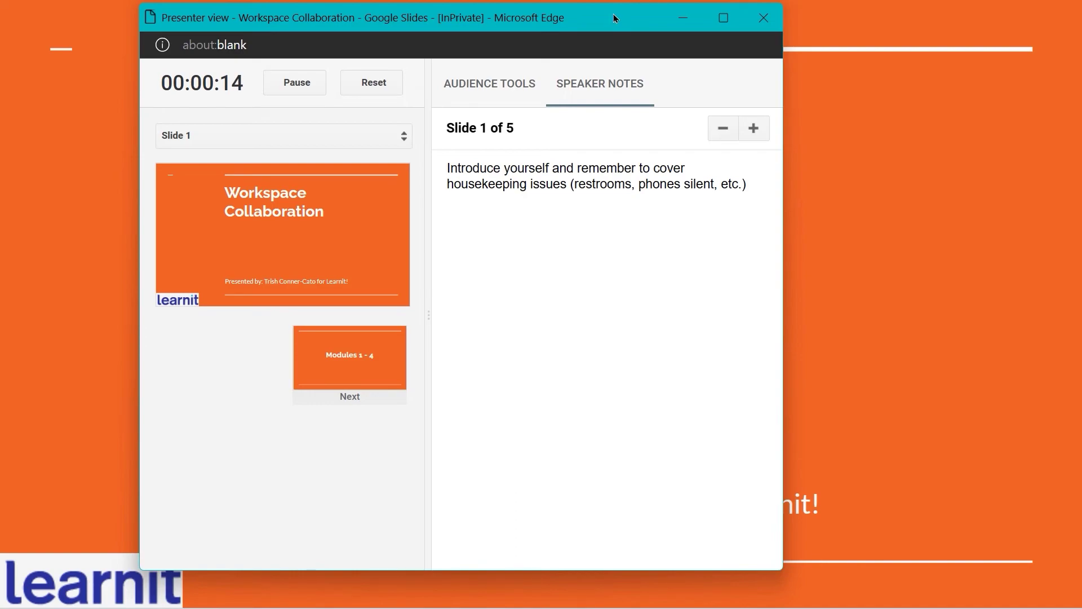
# Step: In the Google Slides presenter view, move the window off the slide's edge and enlarge the speaker notes text by three levels
pyautogui.moveTo(615, 18); pyautogui.dragTo(684, 26)
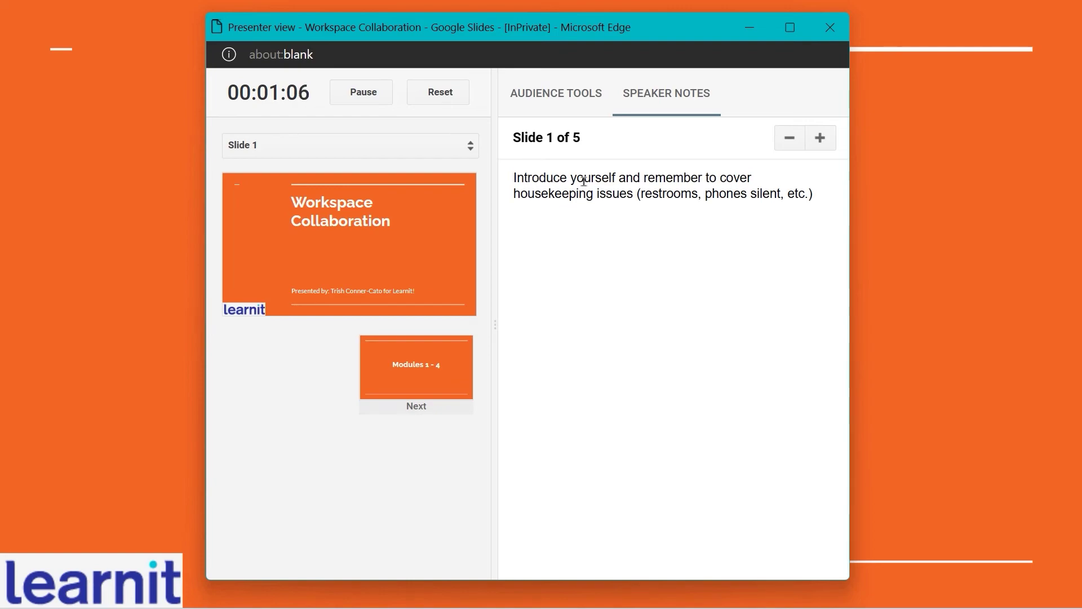
pyautogui.click(821, 138)
pyautogui.click(821, 138)
pyautogui.click(821, 138)
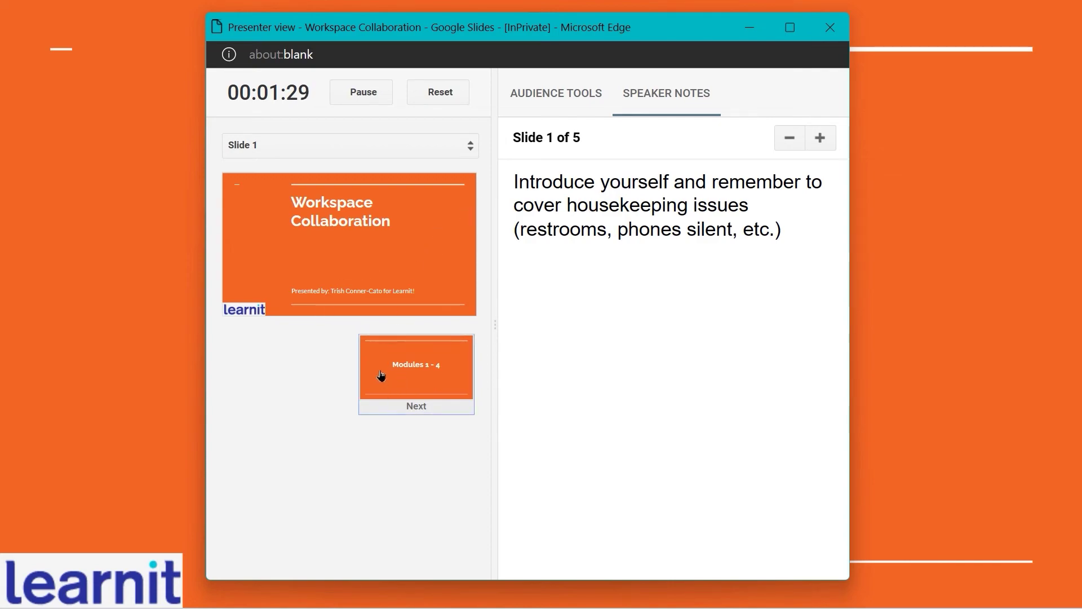
# Step: Advance the slideshow through the Modules 1 - 4 slide, revealing its Drive and Sheets icons, to the Modules 1 - 4 Topics slide
pyautogui.click(417, 375)
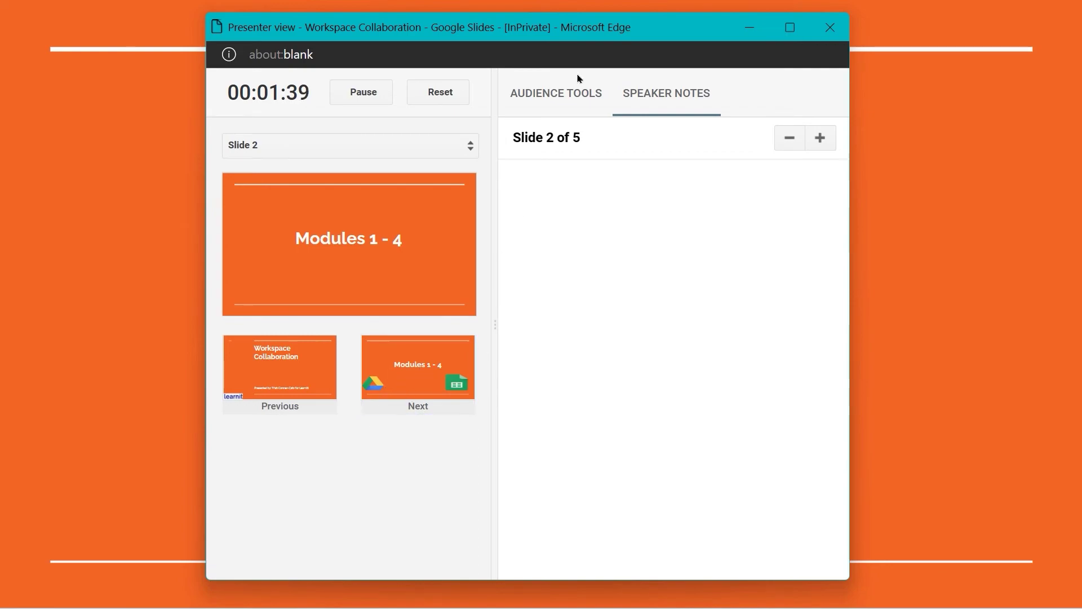
pyautogui.moveTo(584, 27); pyautogui.dragTo(646, 46)
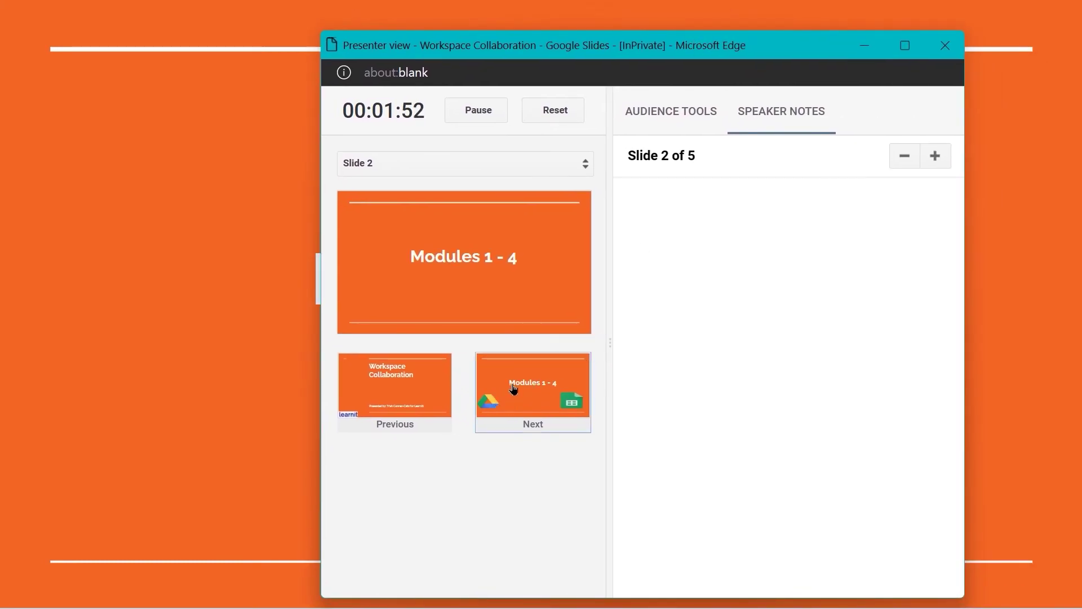
pyautogui.click(533, 406)
pyautogui.click(533, 406)
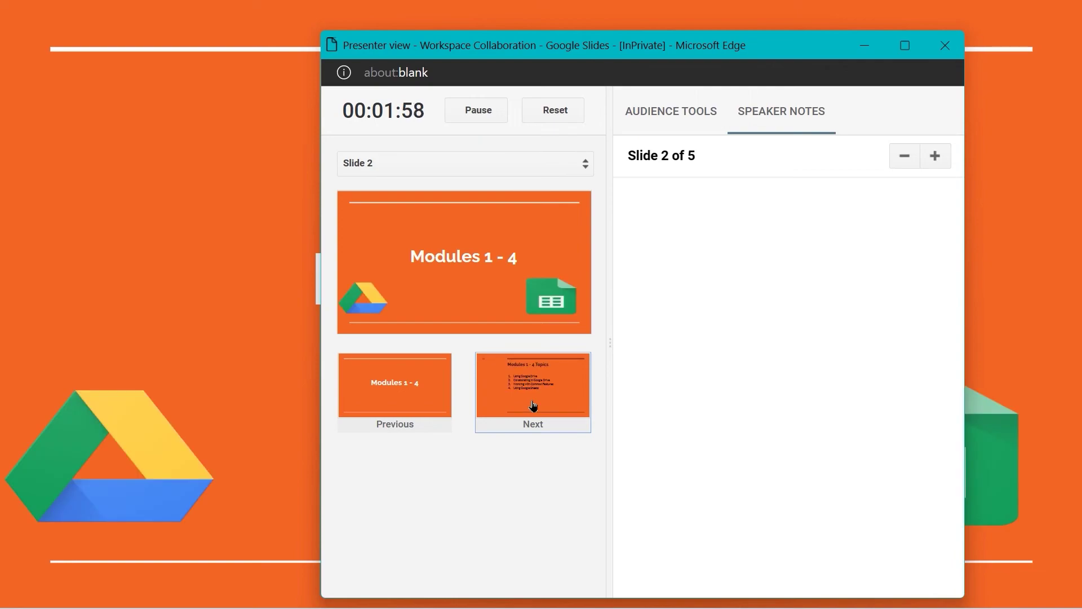
pyautogui.moveTo(731, 55); pyautogui.dragTo(602, 25)
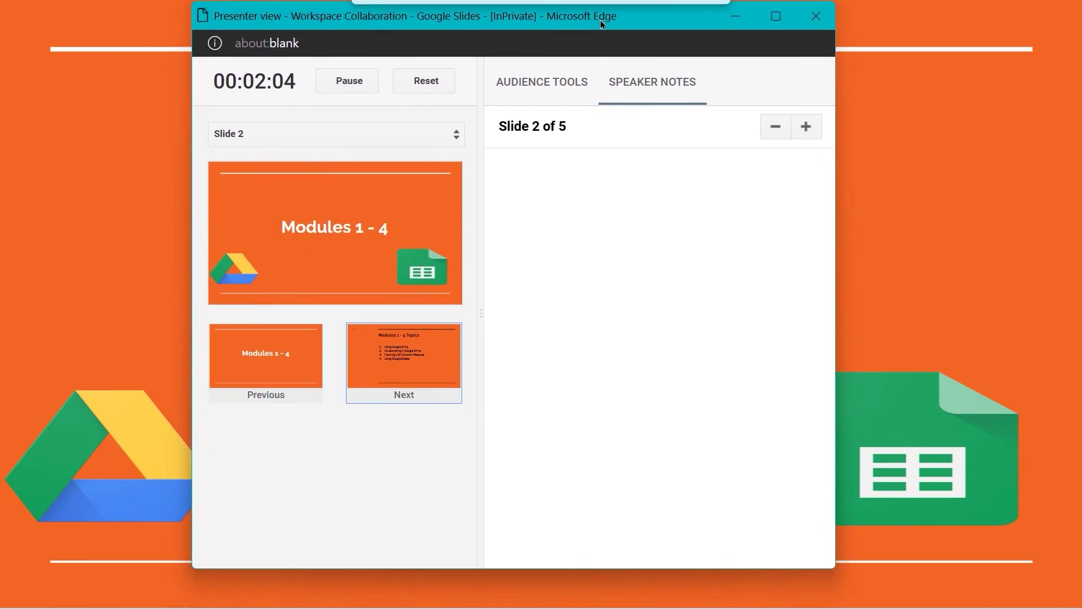
pyautogui.click(412, 386)
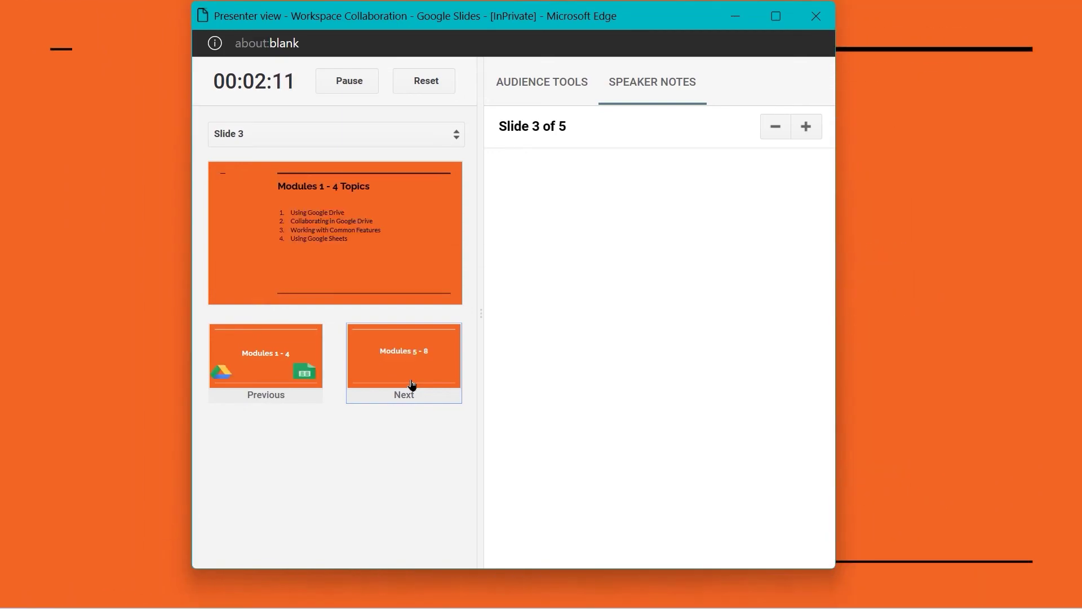
# Step: Advance through the Modules 5 - 8 slide, revealing its four app icons one by one, to the Modules 5 - 8 Topics slide
pyautogui.moveTo(607, 23); pyautogui.dragTo(653, 22)
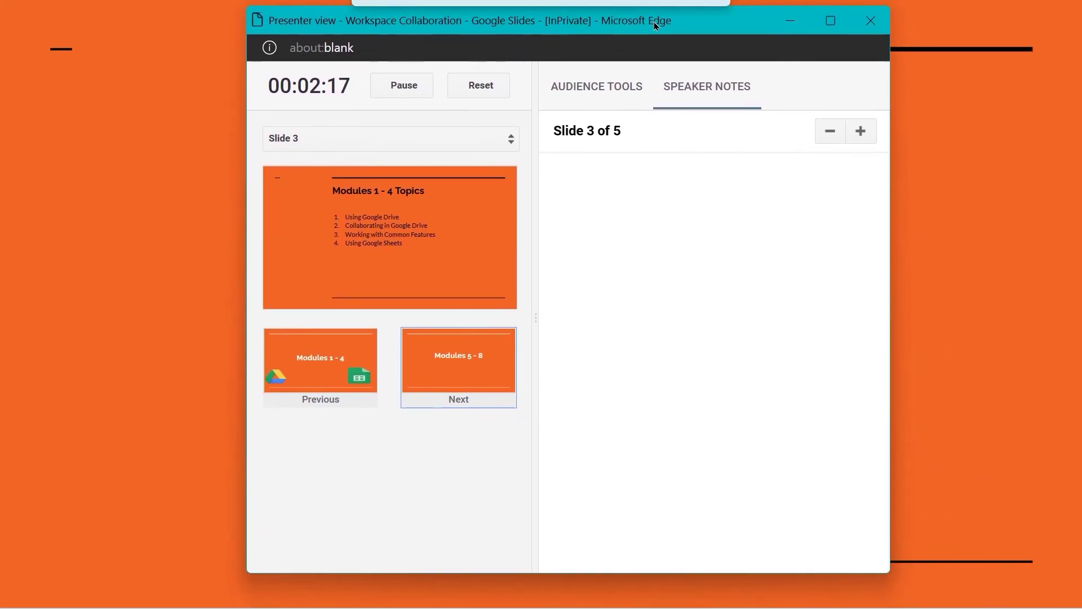
pyautogui.click(465, 374)
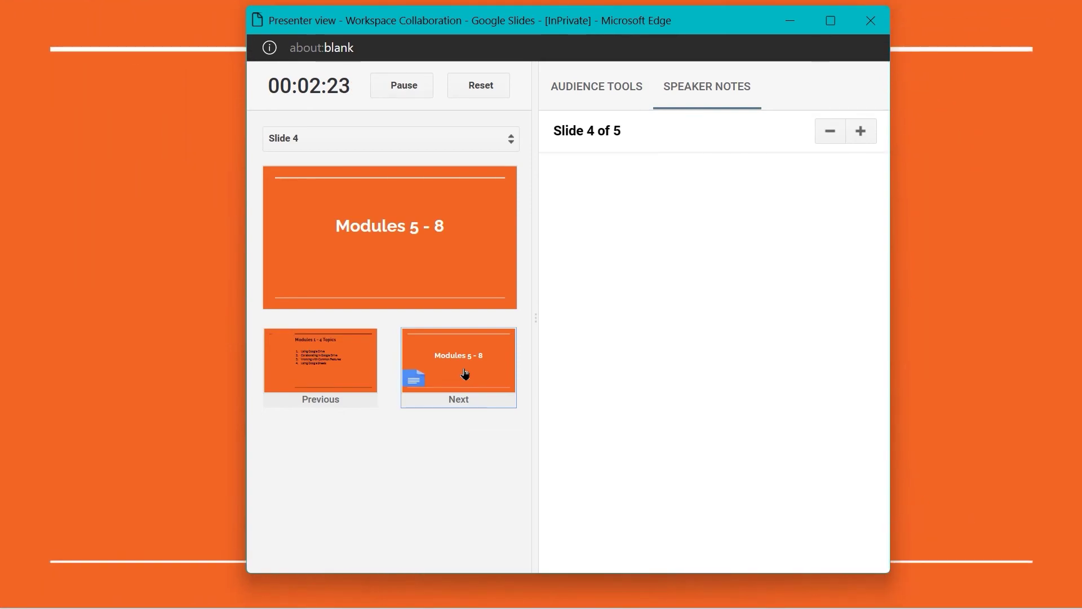
pyautogui.click(465, 374)
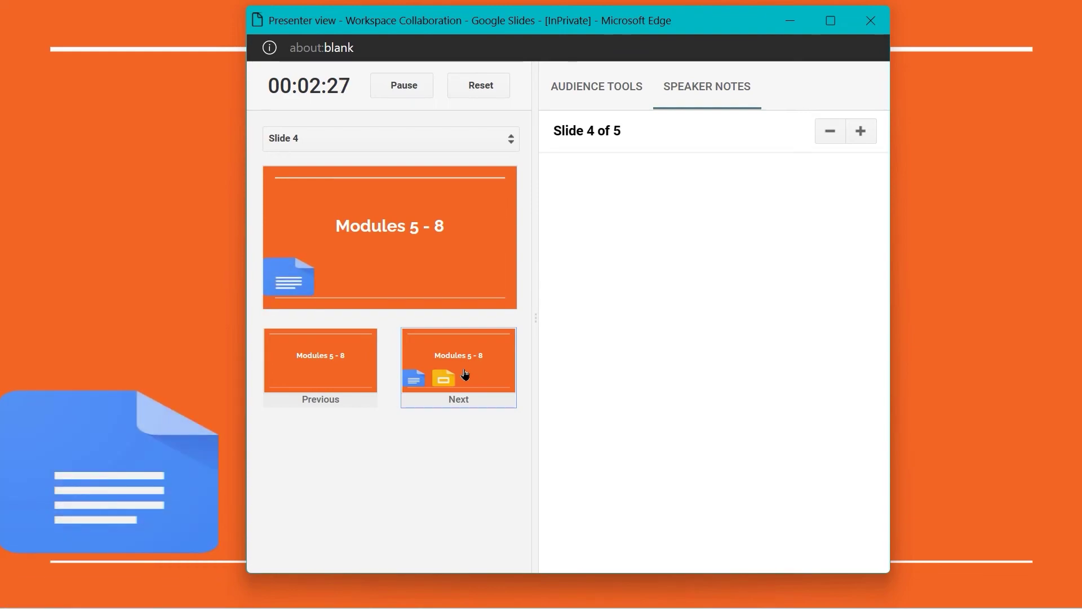
pyautogui.click(465, 373)
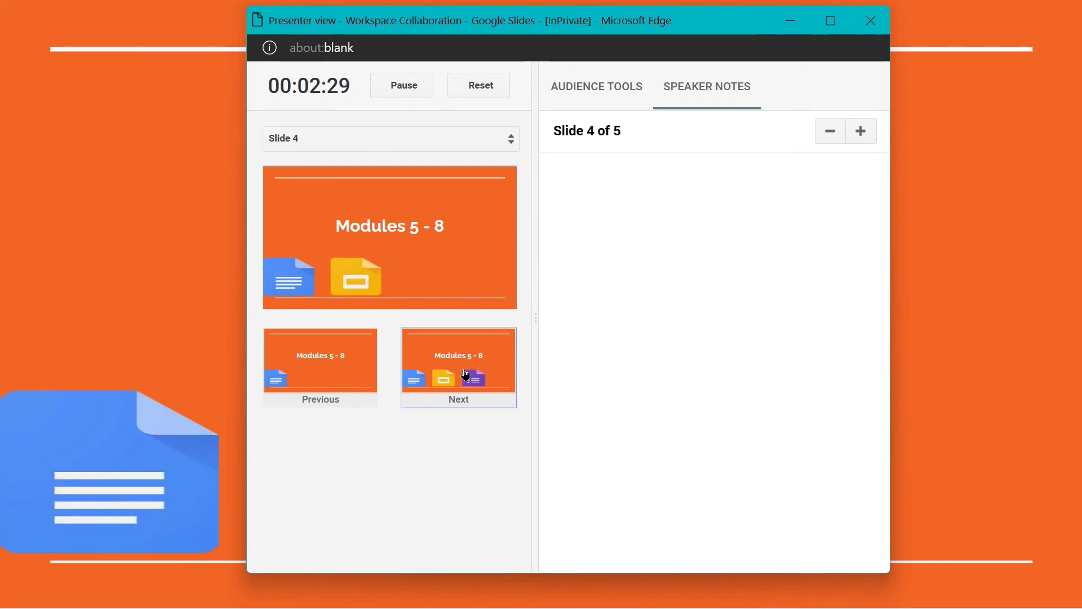
pyautogui.click(465, 373)
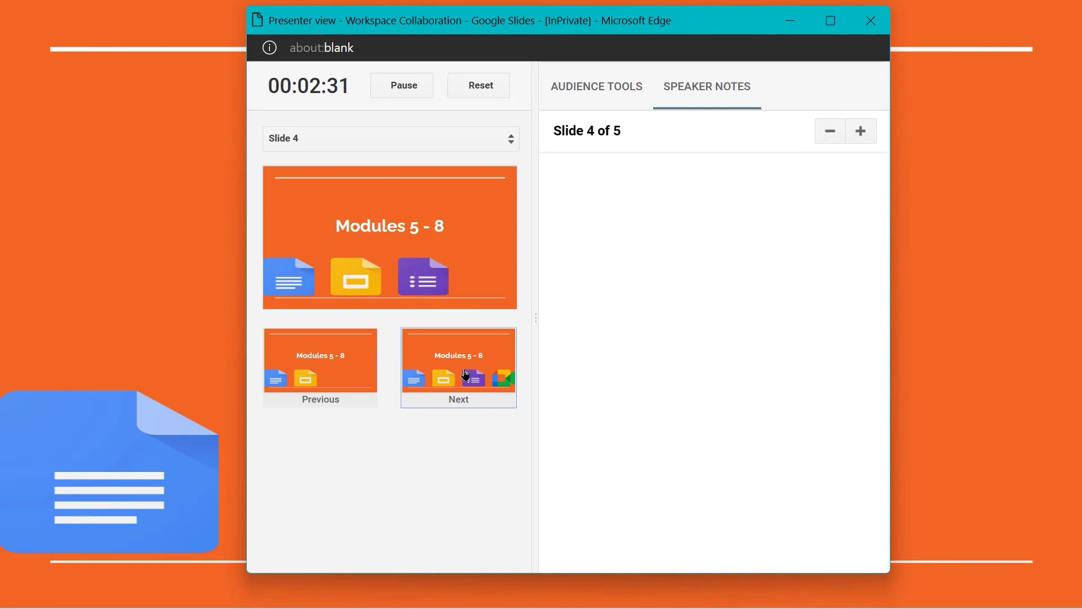
pyautogui.click(465, 374)
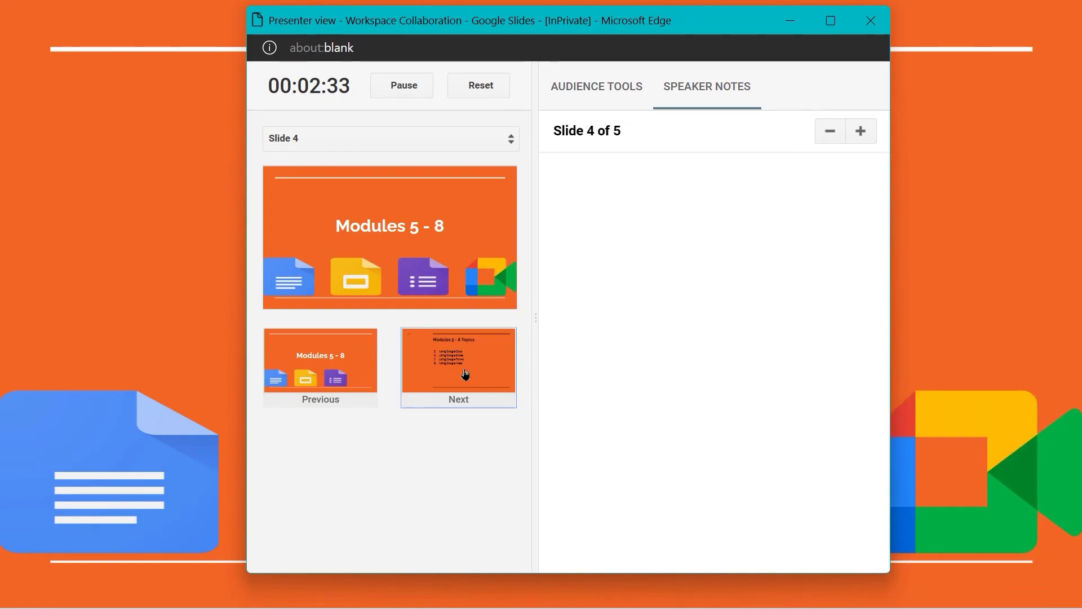
pyautogui.click(465, 374)
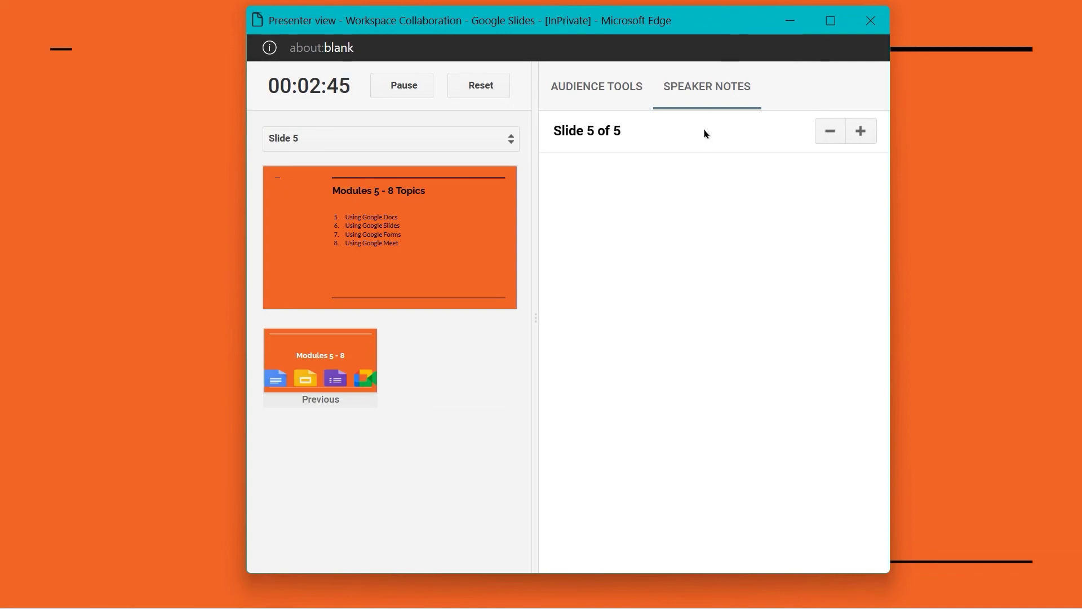
# Step: Jump the slideshow back to Slide 1: Workspace Collaboration and start a new audience Q&A session
pyautogui.click(610, 92)
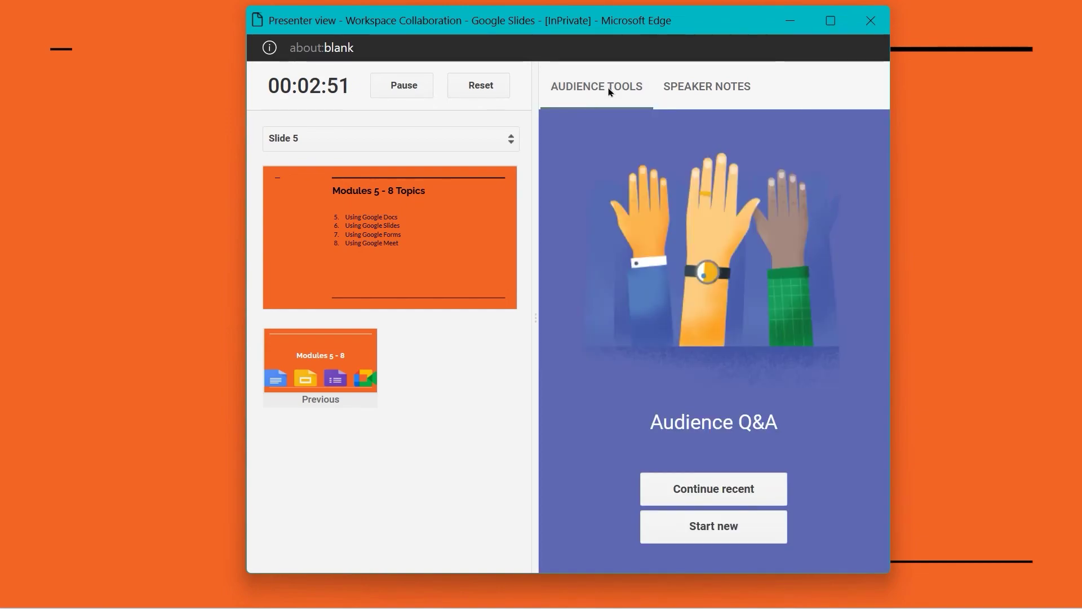
pyautogui.click(340, 140)
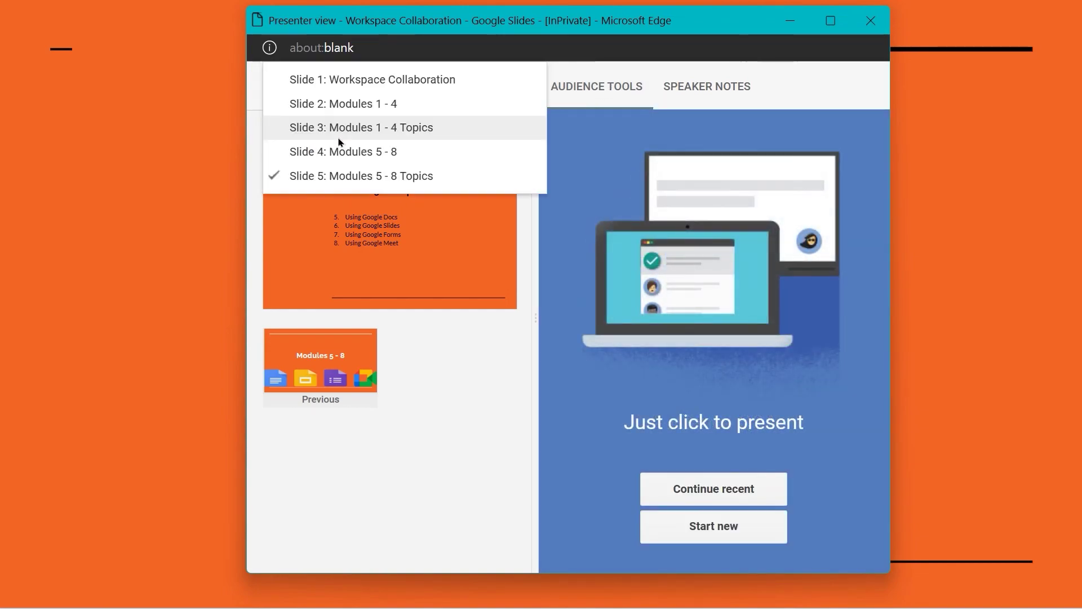
pyautogui.click(454, 321)
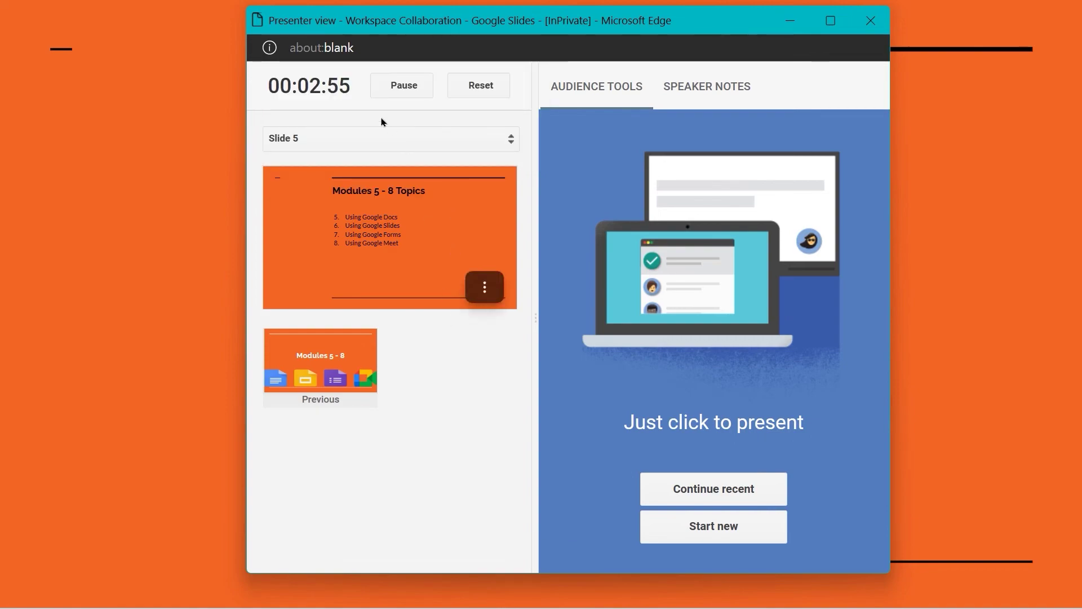
pyautogui.click(340, 141)
pyautogui.click(345, 79)
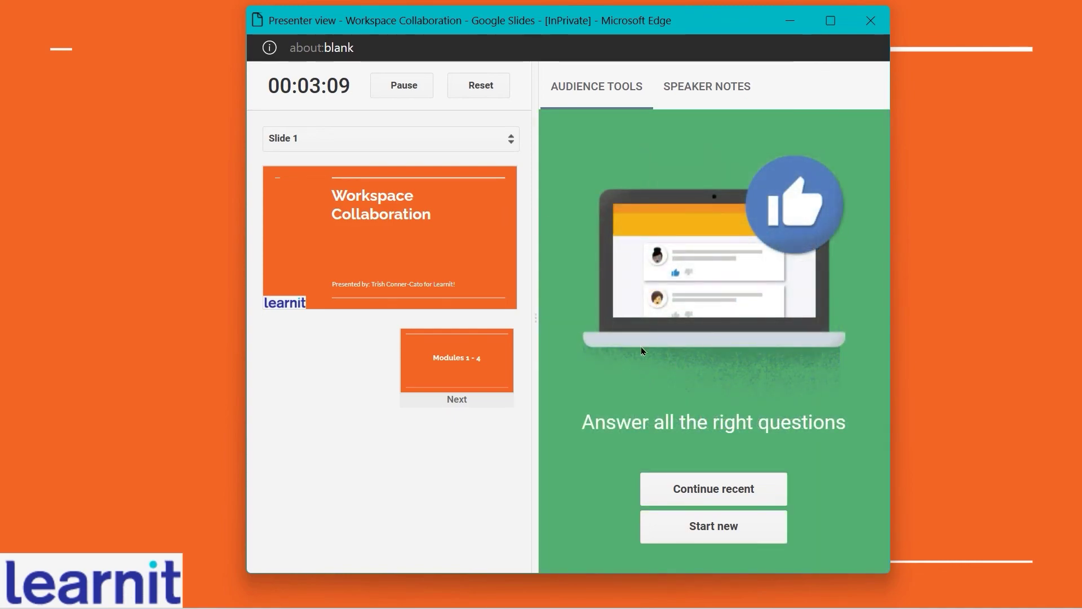
pyautogui.click(727, 534)
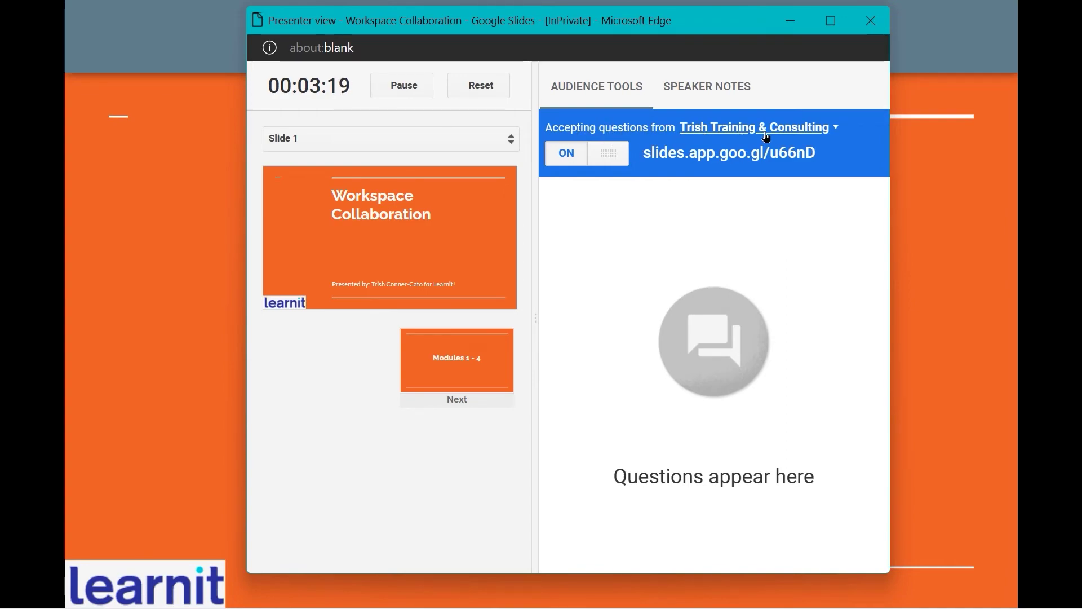
# Step: Check who can submit audience questions, keeping Trish Training & Consulting, and uncover the question link on the slide before ending the slideshow
pyautogui.click(824, 135)
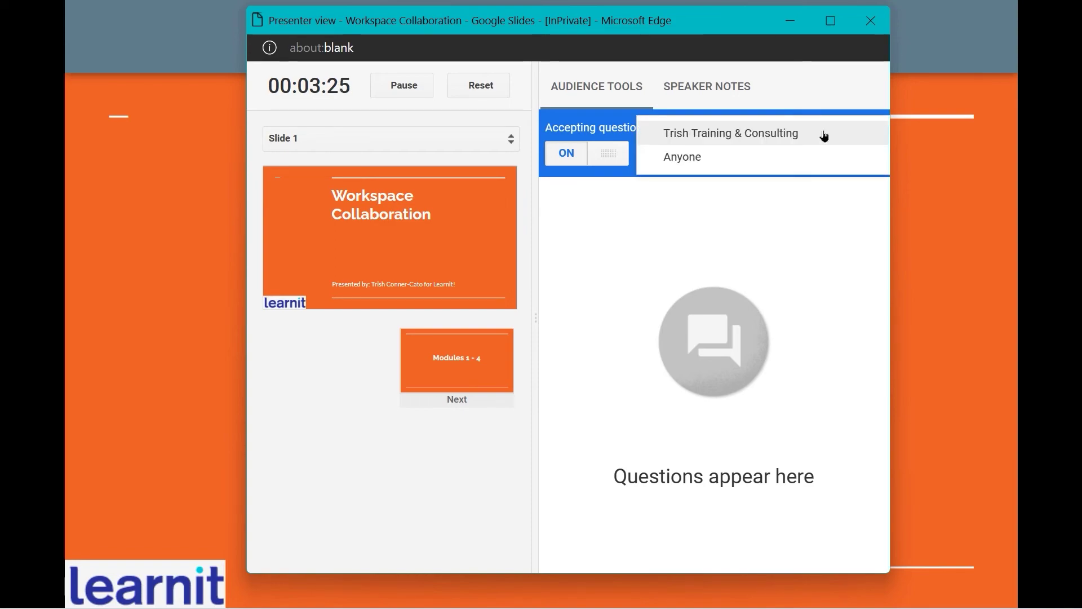
pyautogui.click(824, 135)
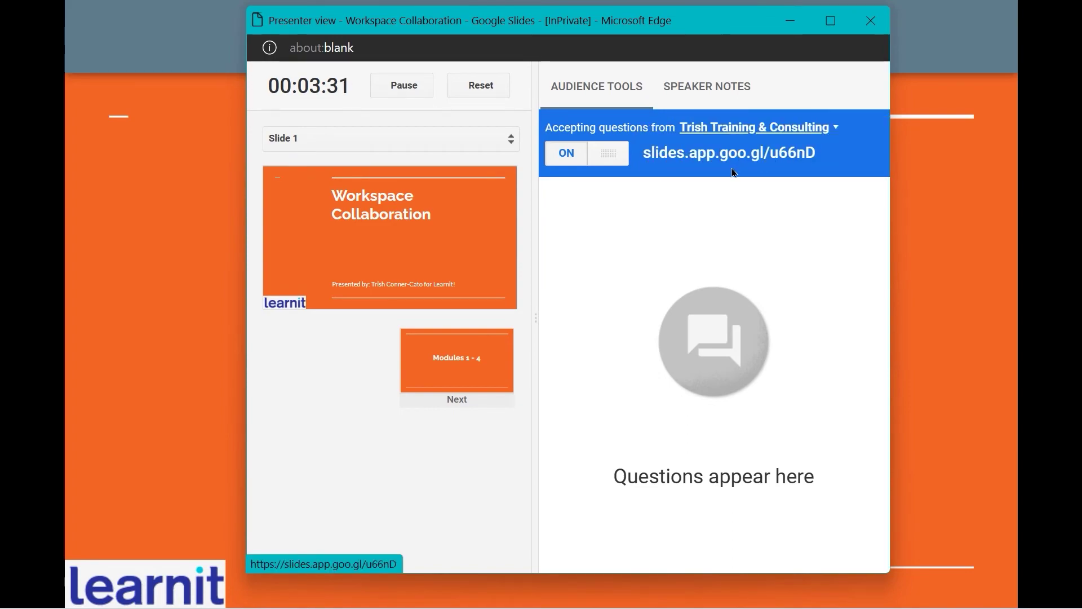
pyautogui.moveTo(687, 28); pyautogui.dragTo(678, 305)
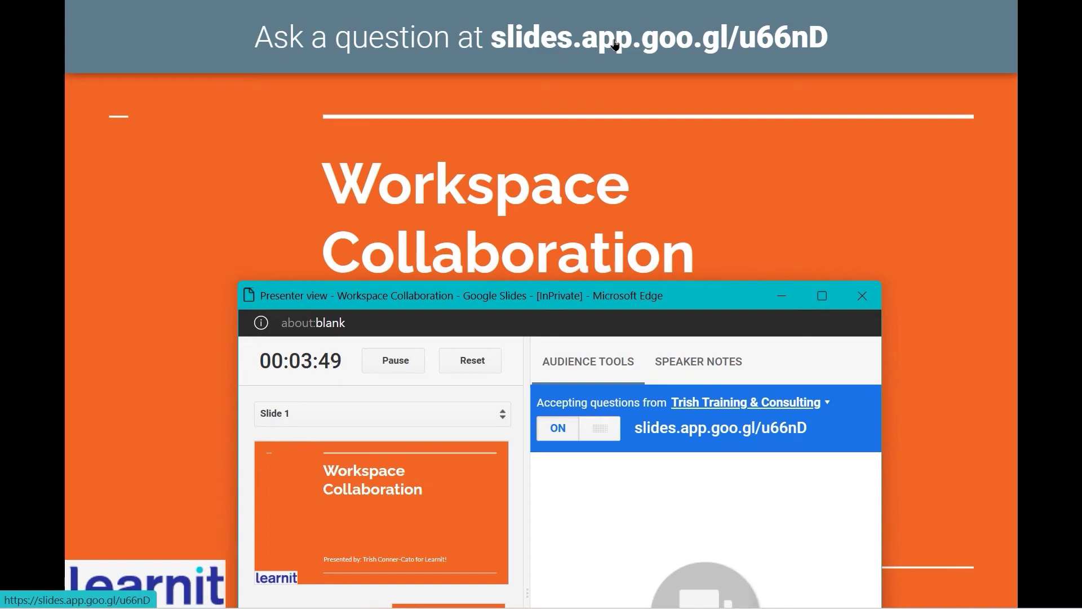
pyautogui.press('Escape')
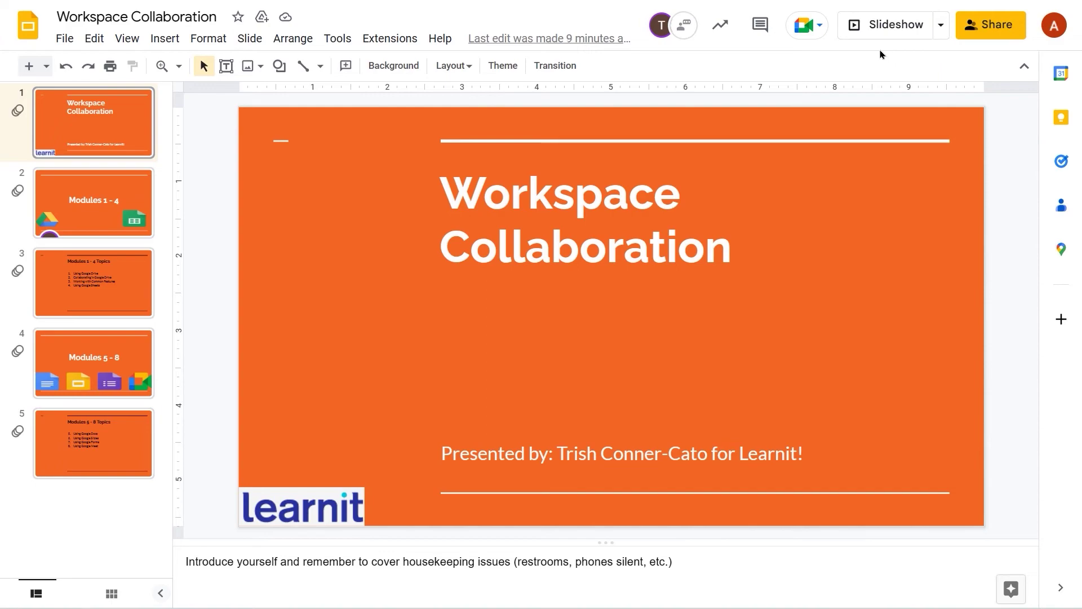
# Step: Start the slideshow in presenter view and continue the recent audience question session from Jan 8, 11:22 PM
pyautogui.click(940, 25)
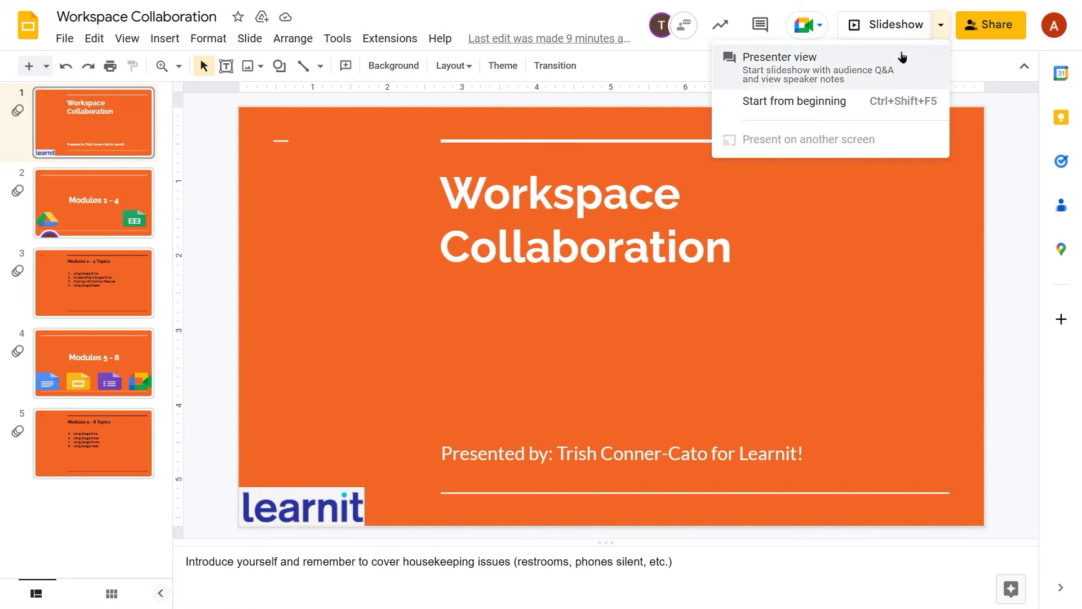
pyautogui.click(843, 70)
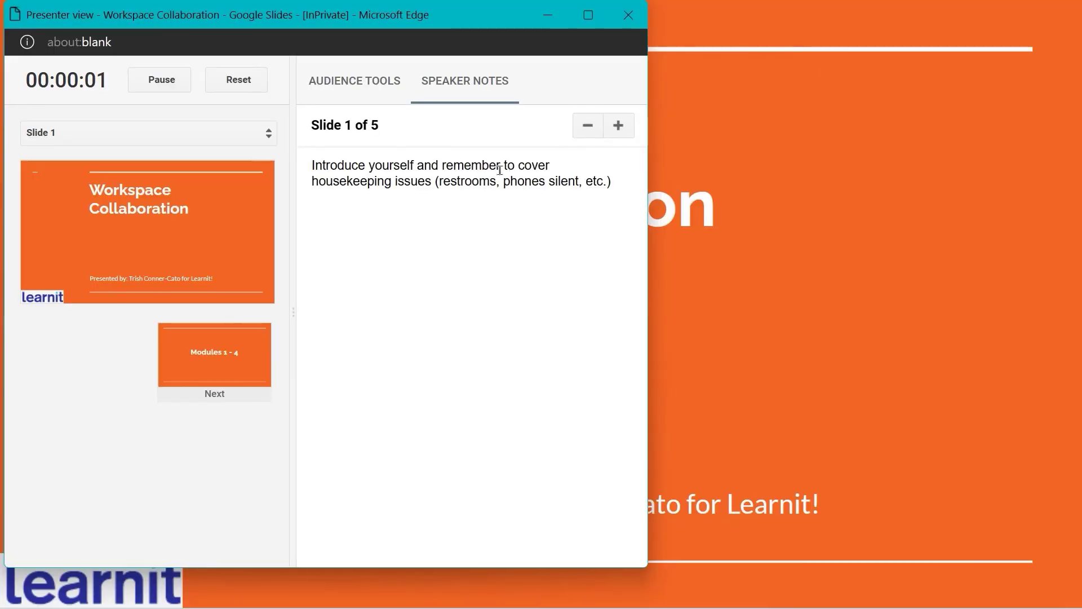
pyautogui.click(378, 89)
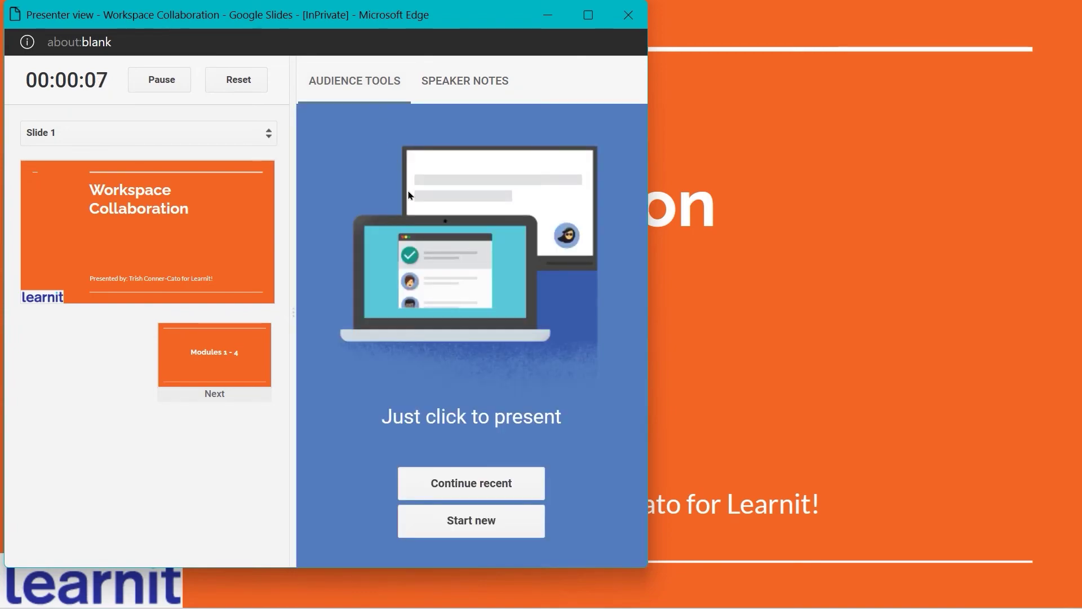
pyautogui.click(476, 485)
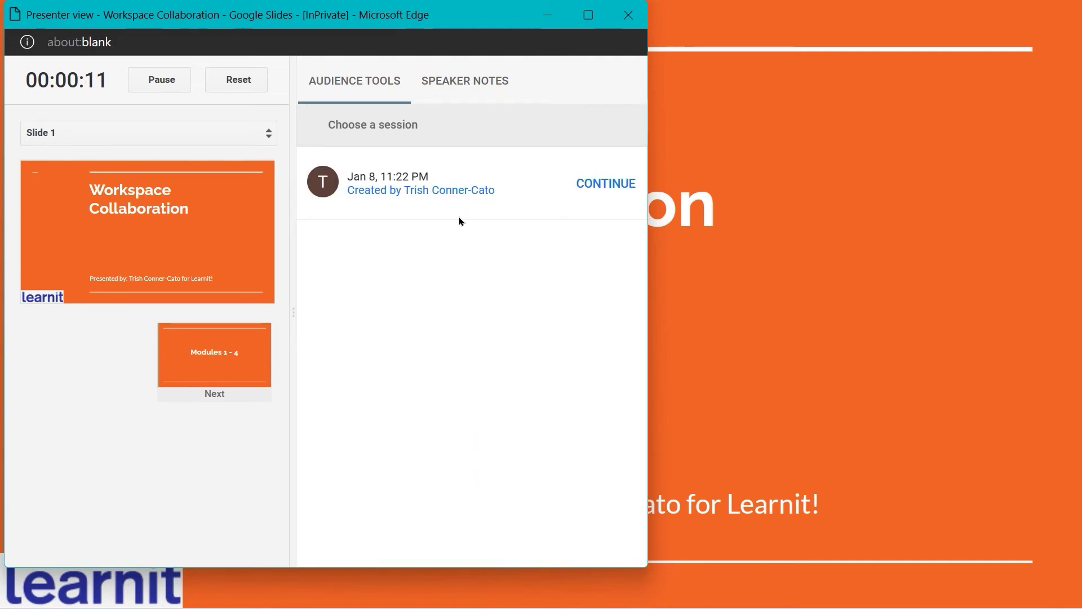
pyautogui.click(606, 183)
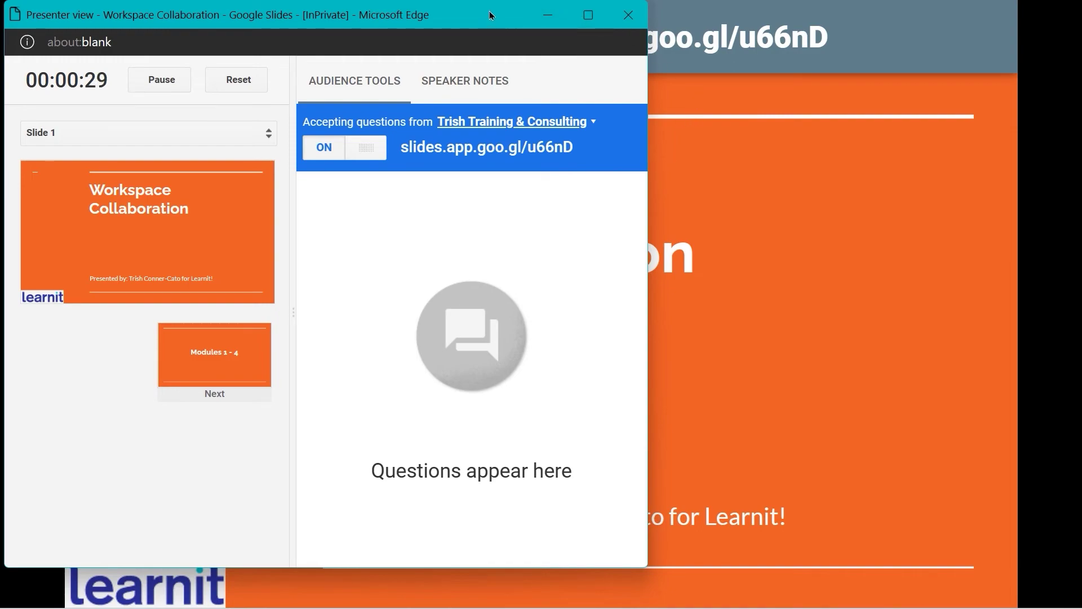
# Step: Open the audience question link shown on the slide and switch the Q&A page to the other signed-in account
pyautogui.moveTo(490, 31); pyautogui.dragTo(708, 258)
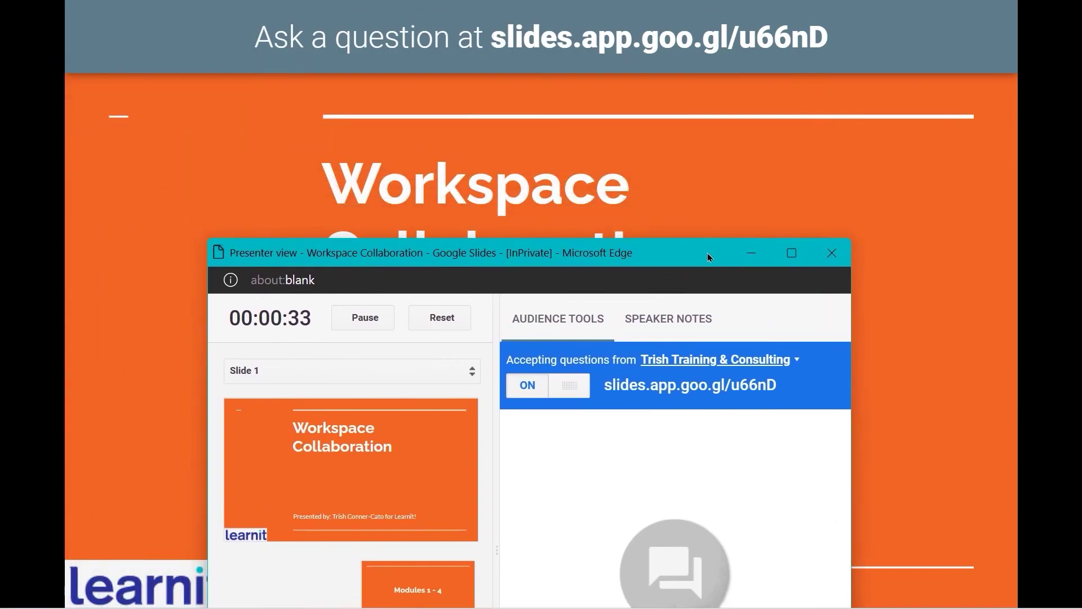
pyautogui.click(644, 45)
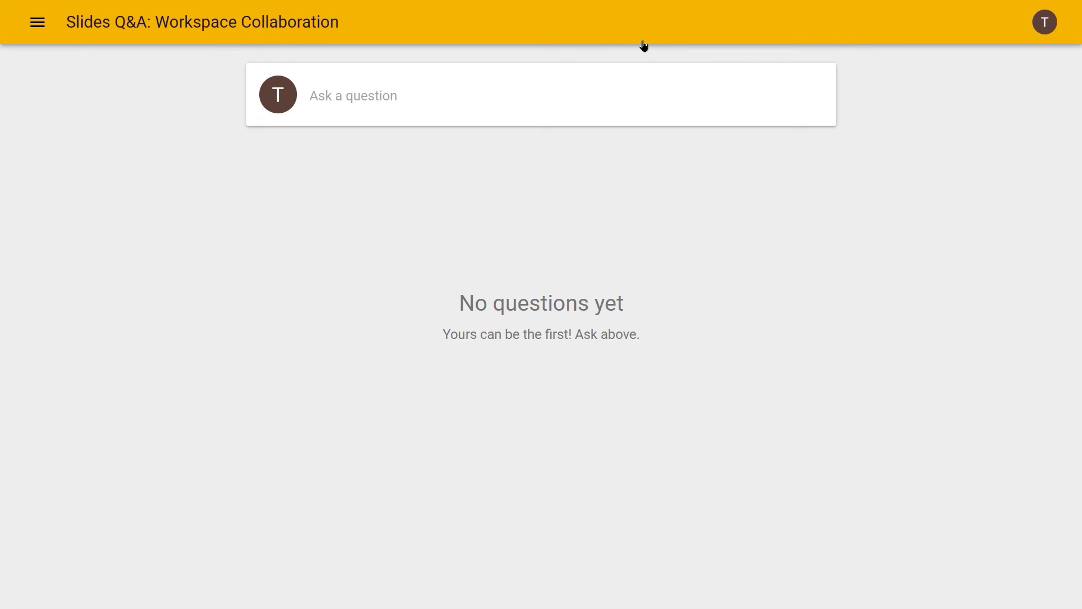
pyautogui.click(1040, 30)
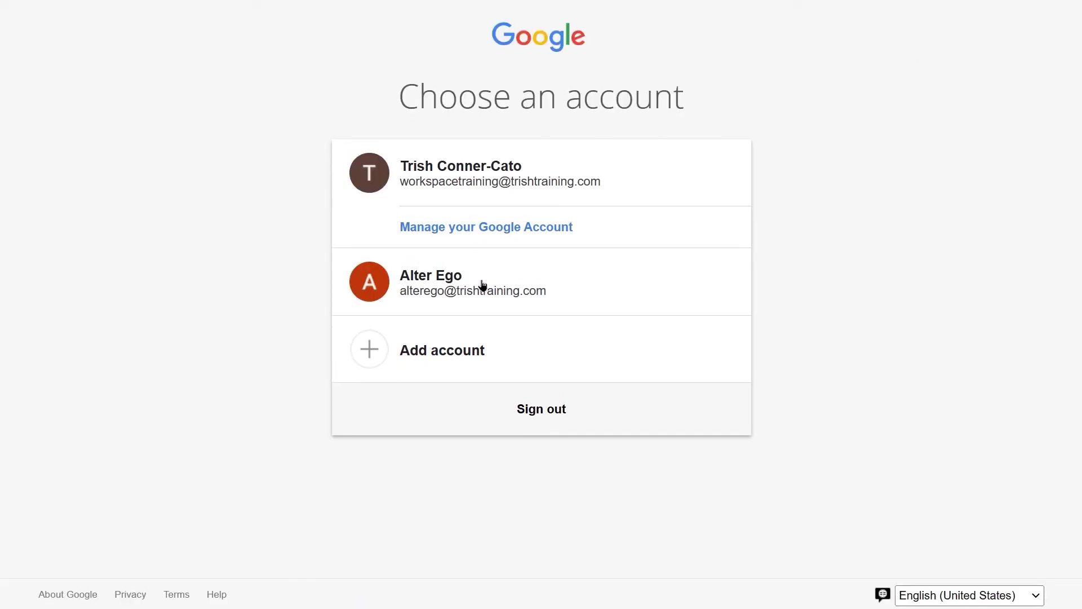
pyautogui.click(414, 287)
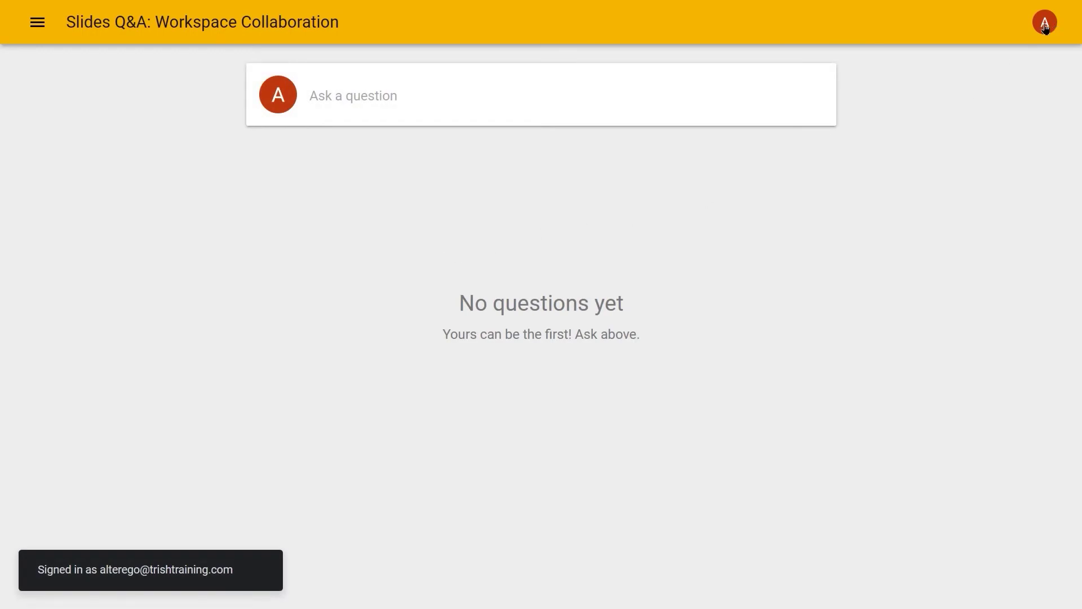
# Step: Submit the audience question "Do you have to use video in Google Meet?" without making it anonymous
pyautogui.click(346, 95)
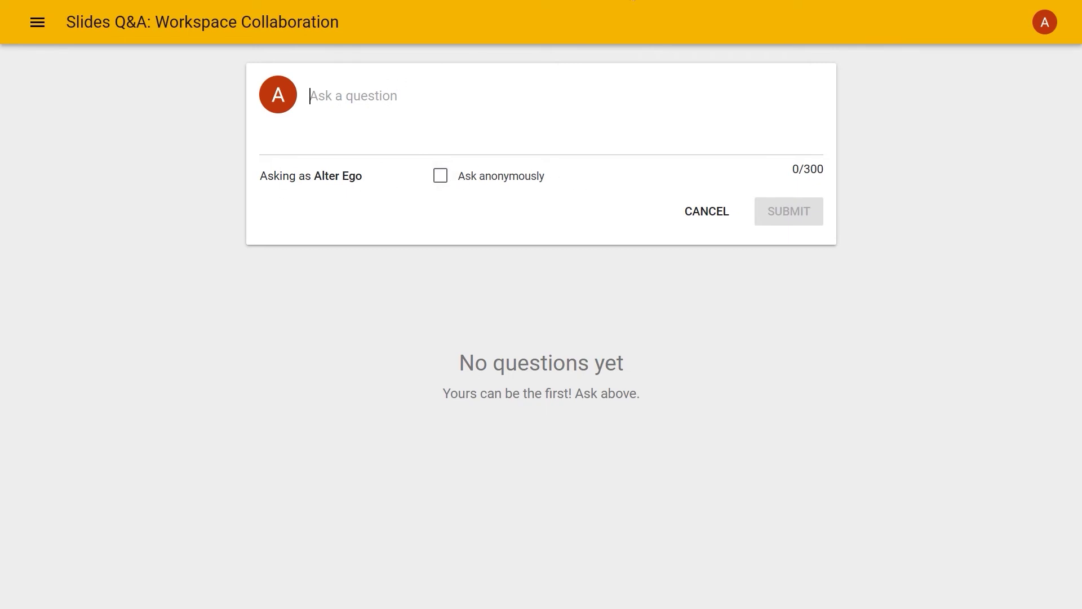
pyautogui.moveTo(597, 3)
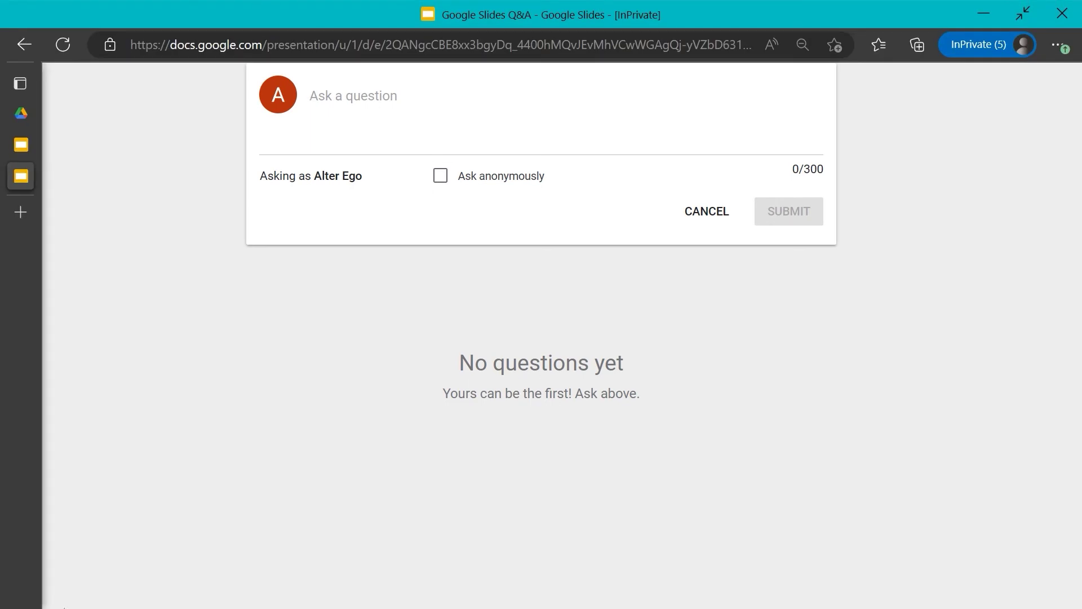
pyautogui.write('Do you ha')
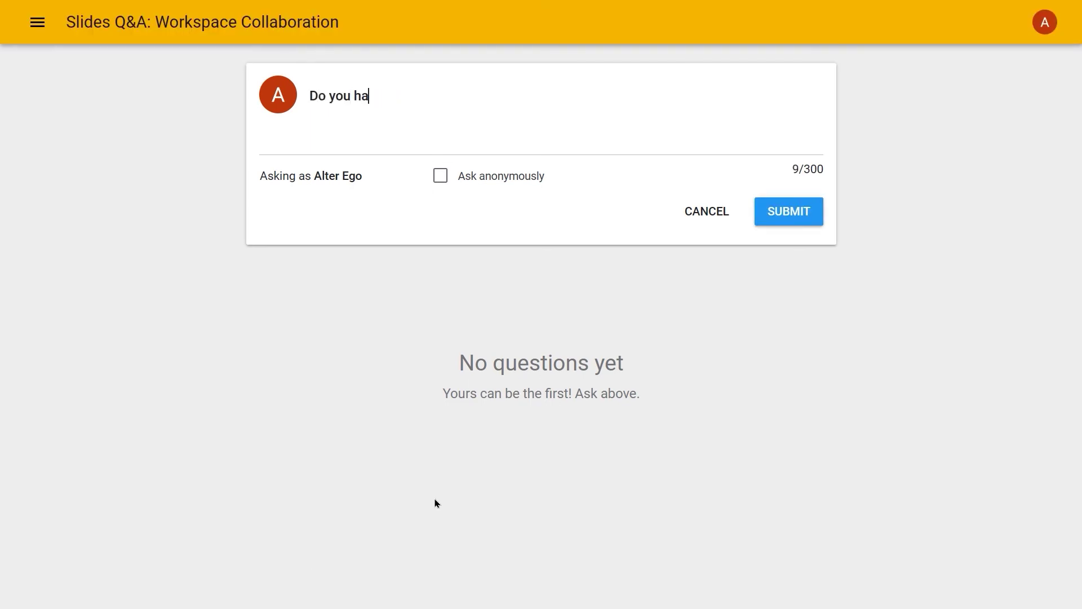
pyautogui.write('ve to use video in ')
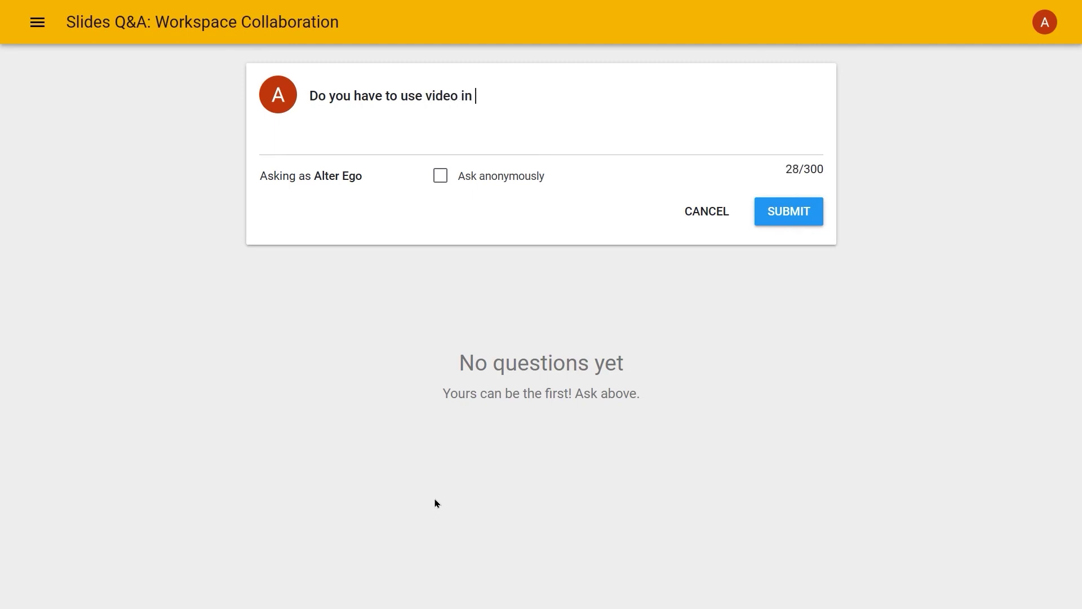
pyautogui.write('Google Meet?')
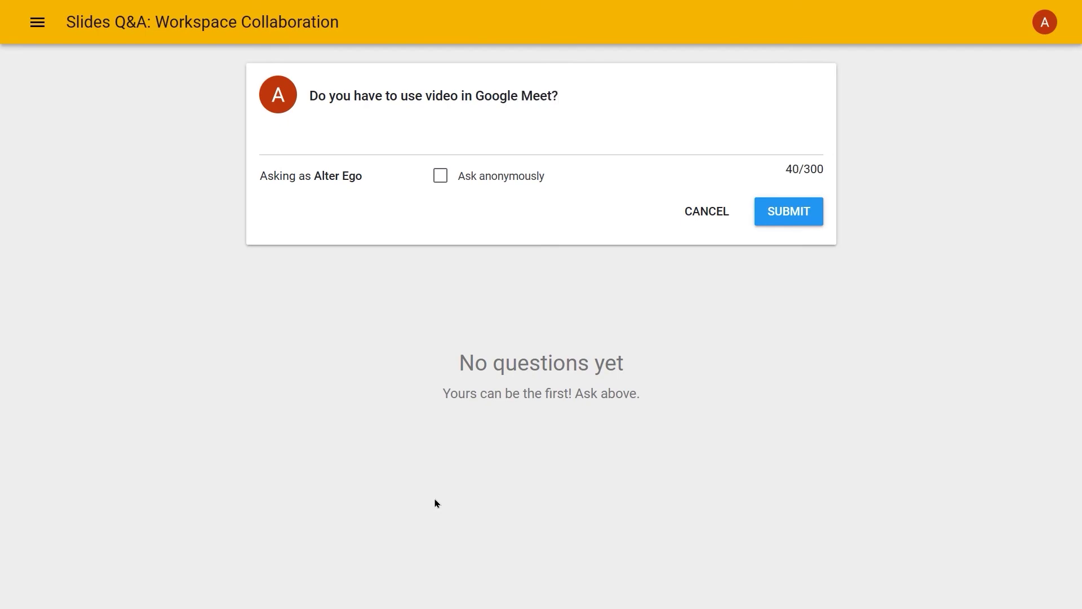
pyautogui.click(790, 220)
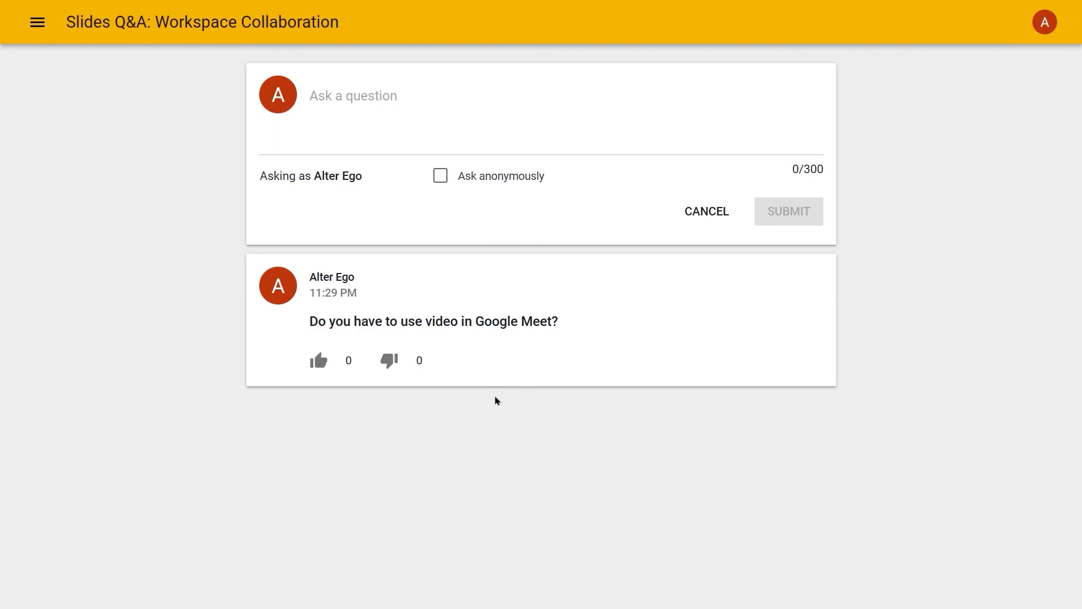
# Step: Leave full screen, return to the Workspace Collaboration presentation and end its running slideshow
pyautogui.press('F11')
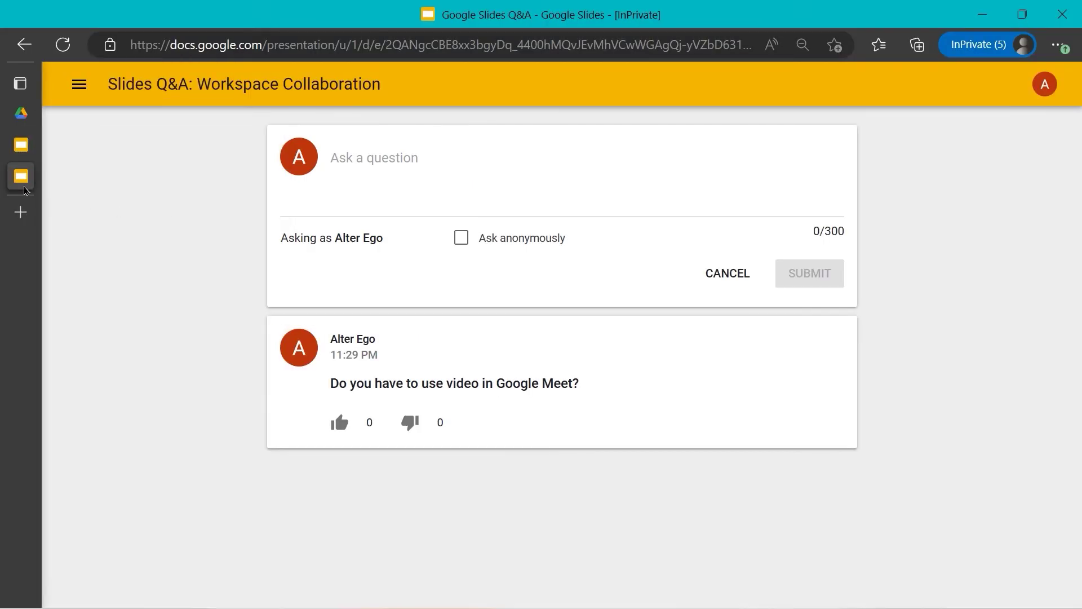
pyautogui.moveTo(34, 149)
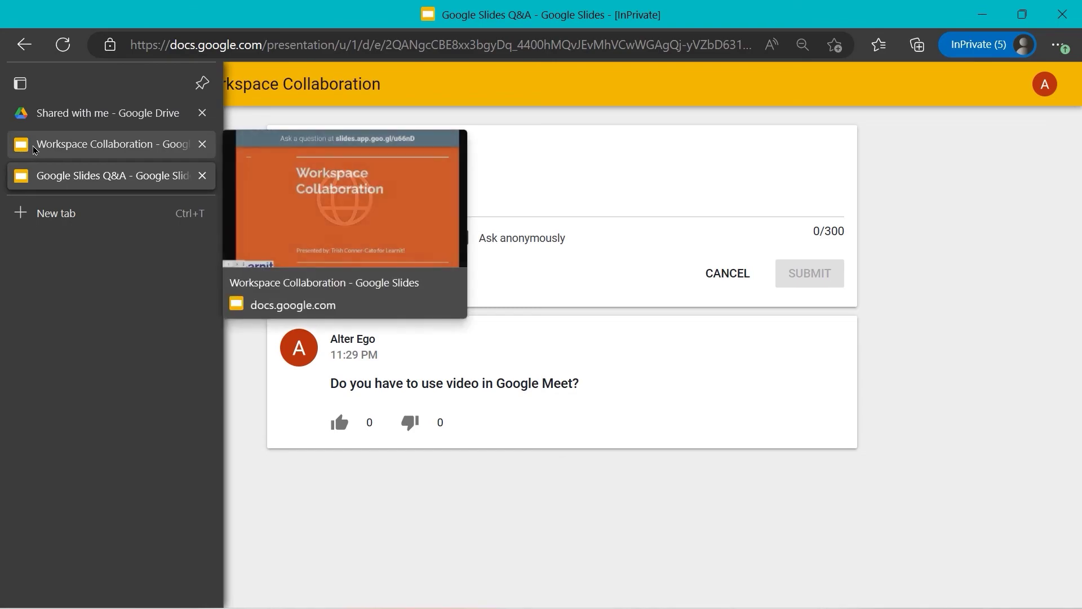
pyautogui.click(34, 150)
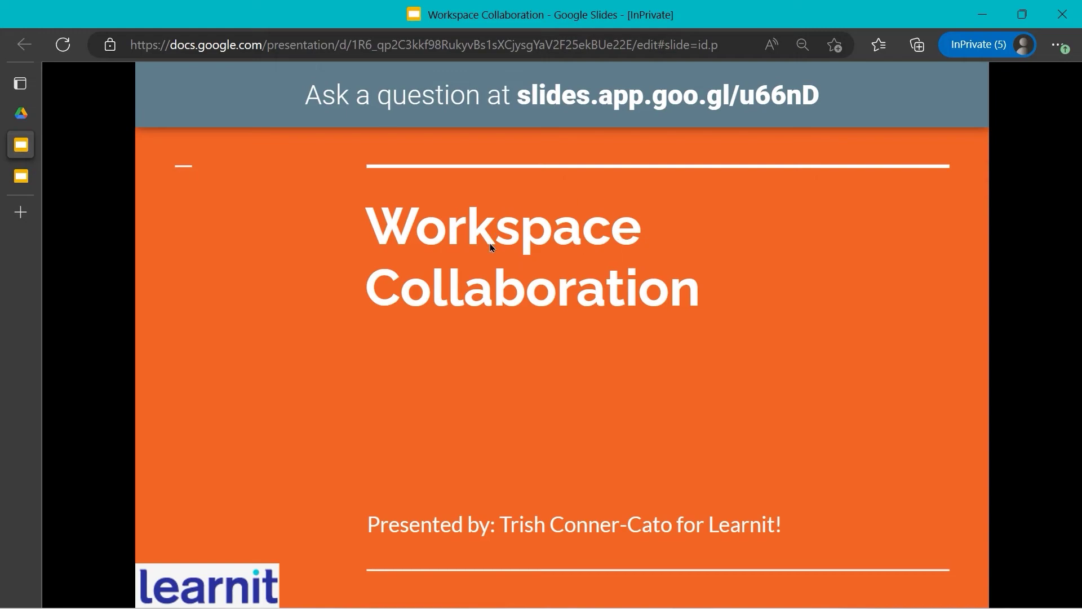
pyautogui.press('Escape')
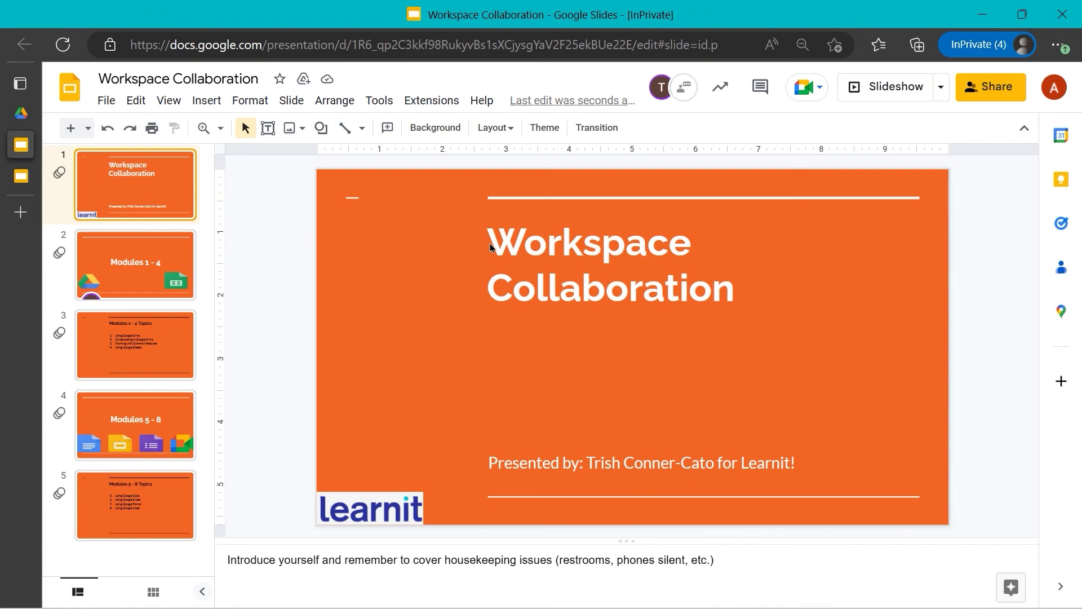
# Step: Reopen presenter view and resume the Jan 8, 11:22 PM audience session to view the submitted question
pyautogui.click(940, 87)
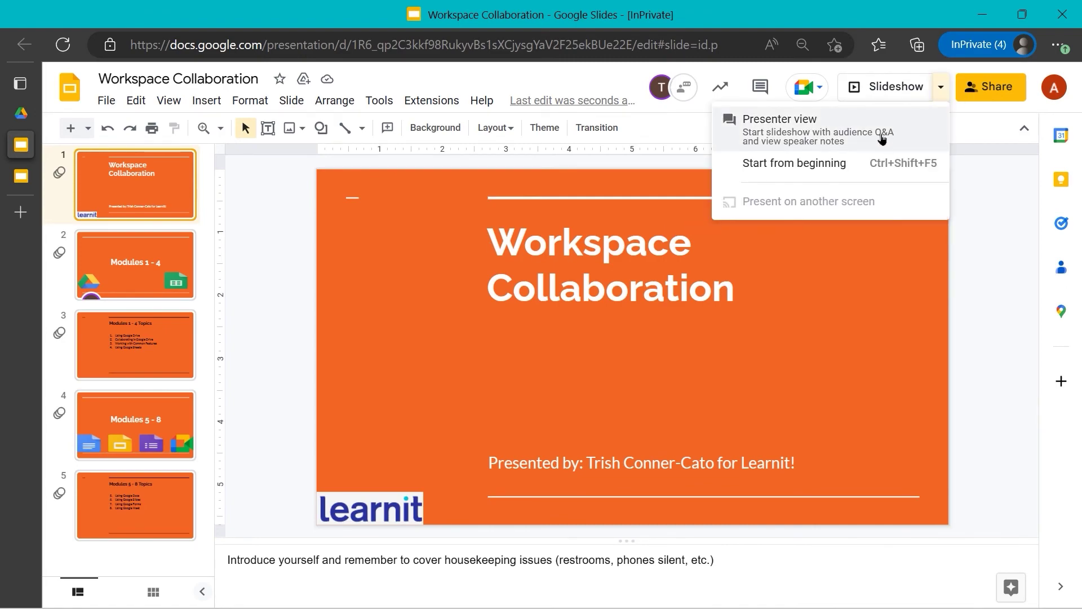
pyautogui.click(799, 140)
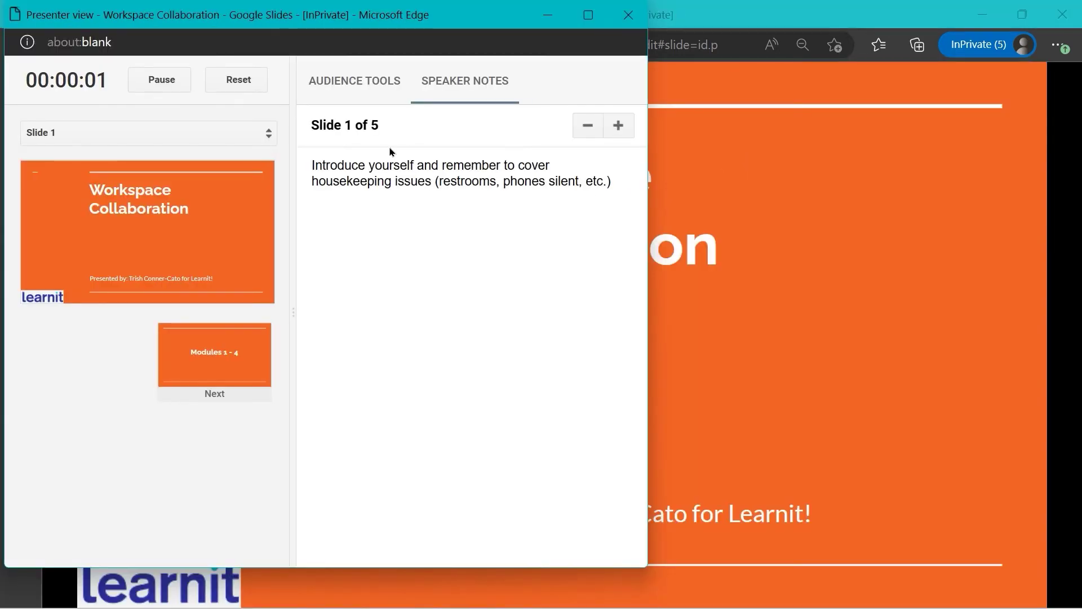
pyautogui.click(370, 92)
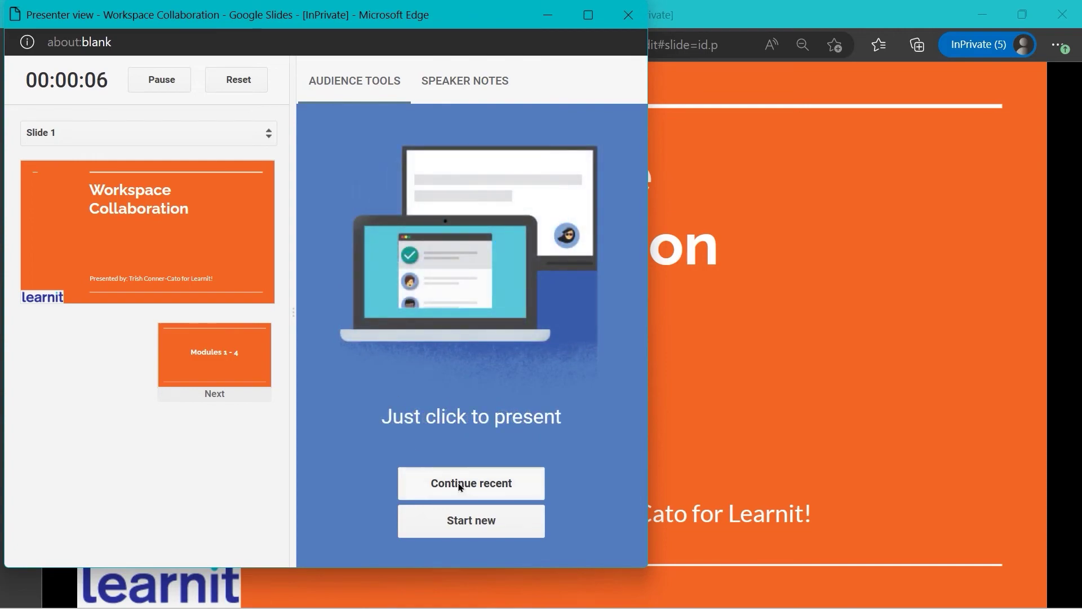
pyautogui.click(462, 486)
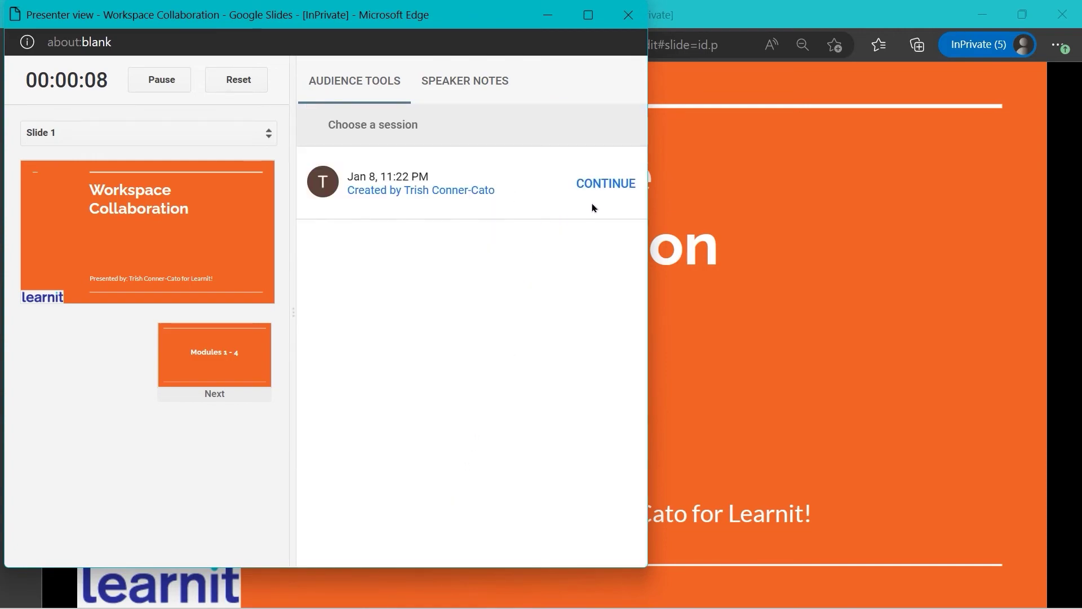
pyautogui.click(611, 186)
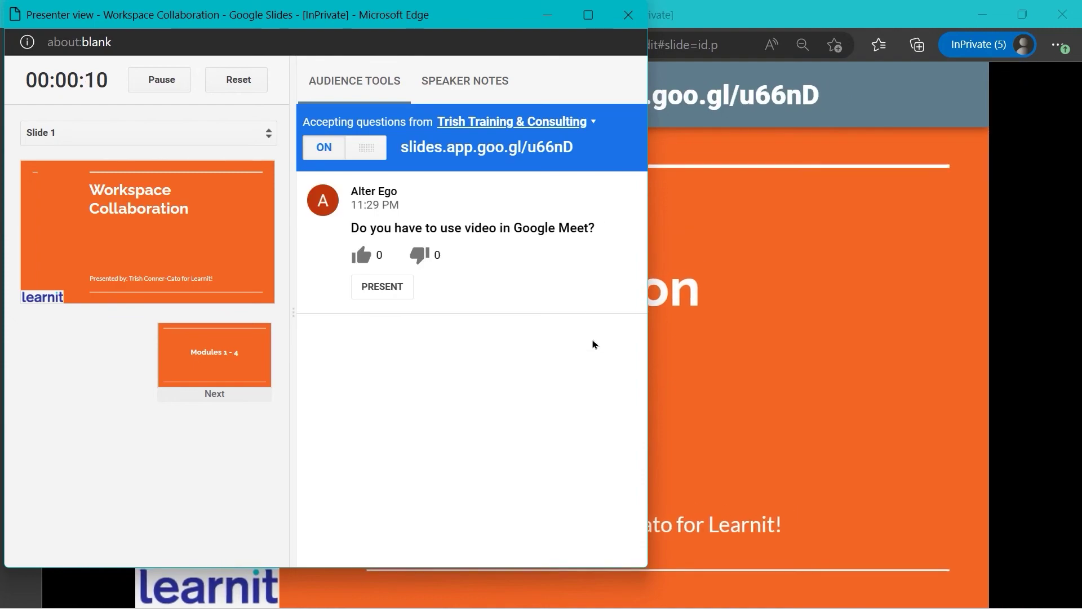
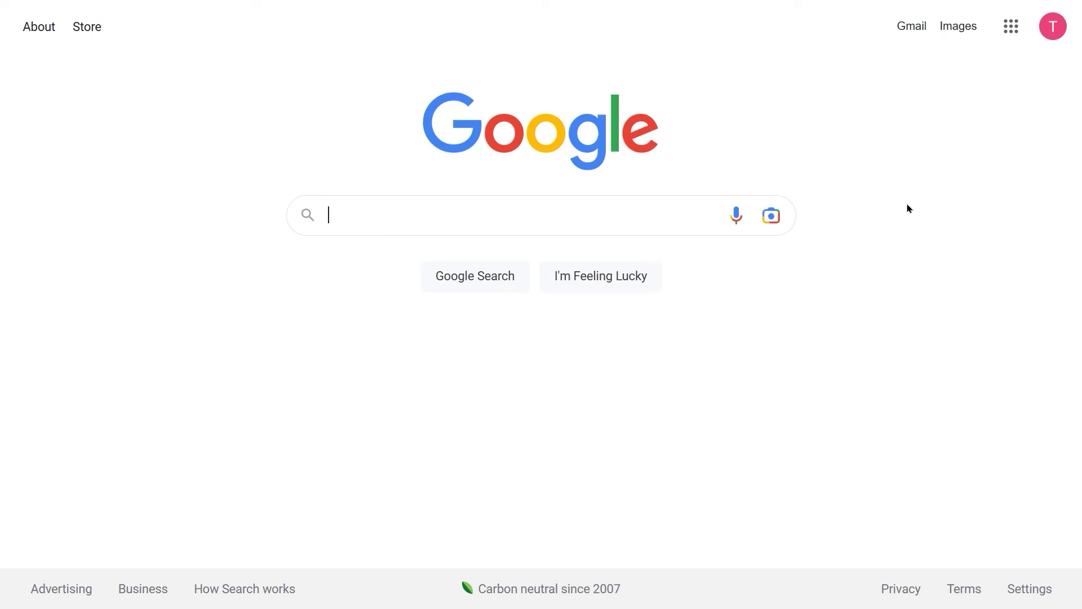
# Step: Switch to Google Forms from the Google homepage and create a new blank form
pyautogui.click(1010, 27)
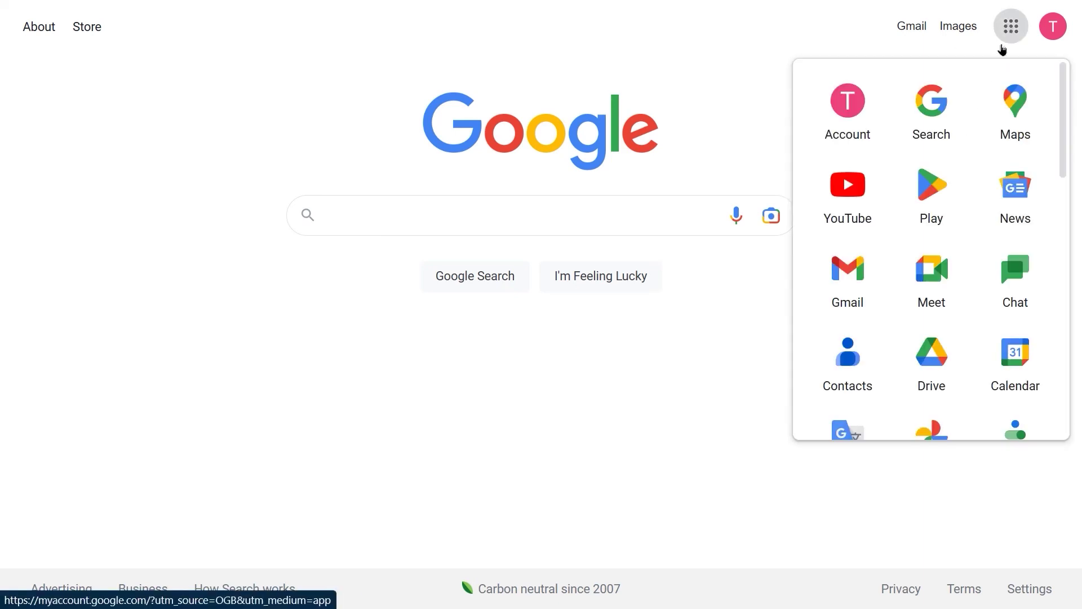
pyautogui.scroll(-9, 962, 240)
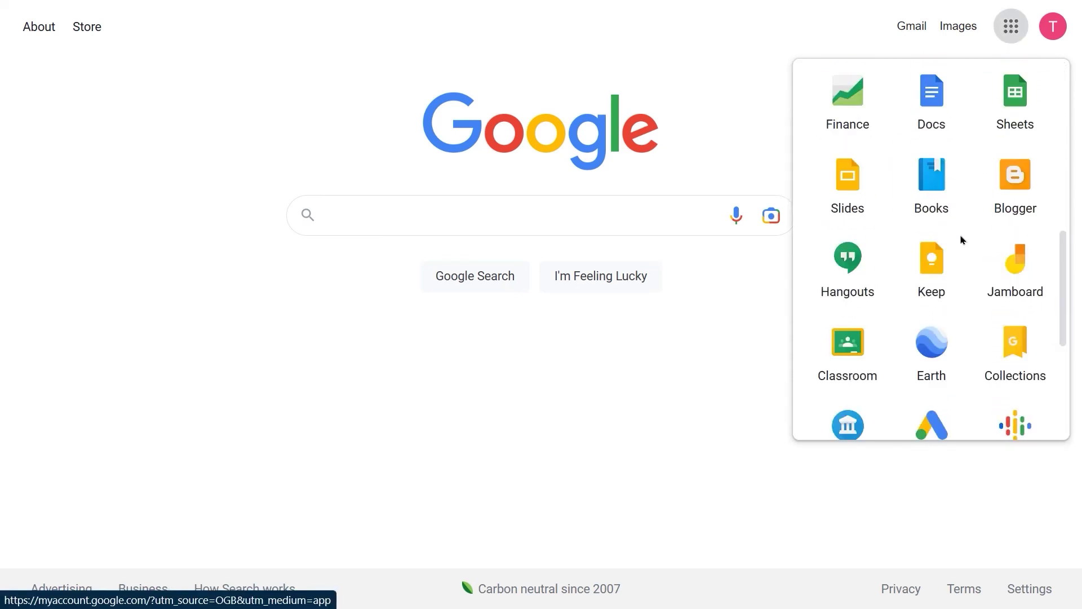
pyautogui.scroll(-5, 961, 239)
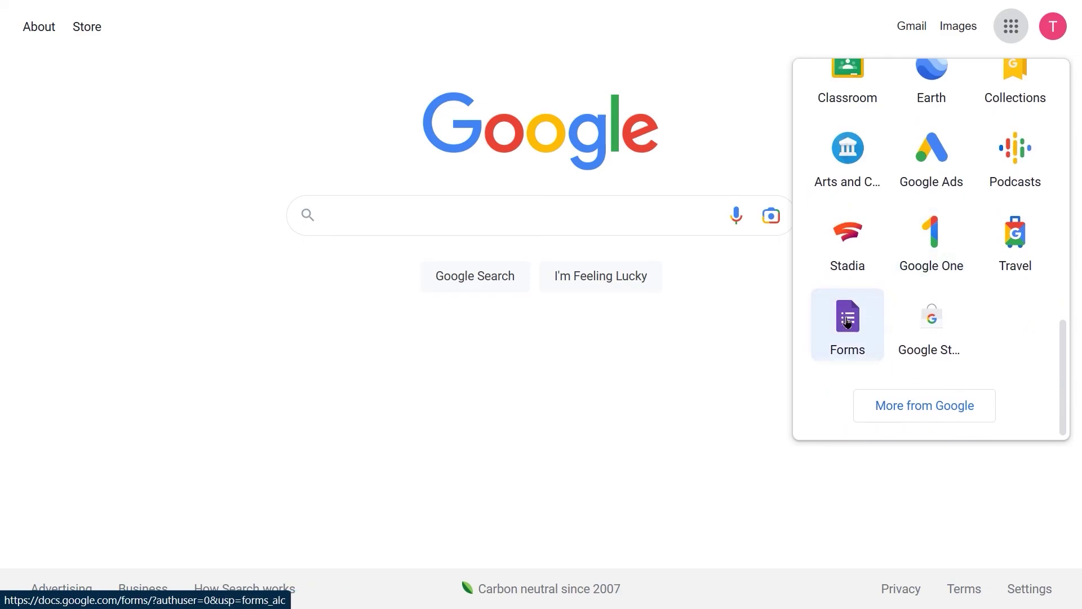
pyautogui.click(847, 322)
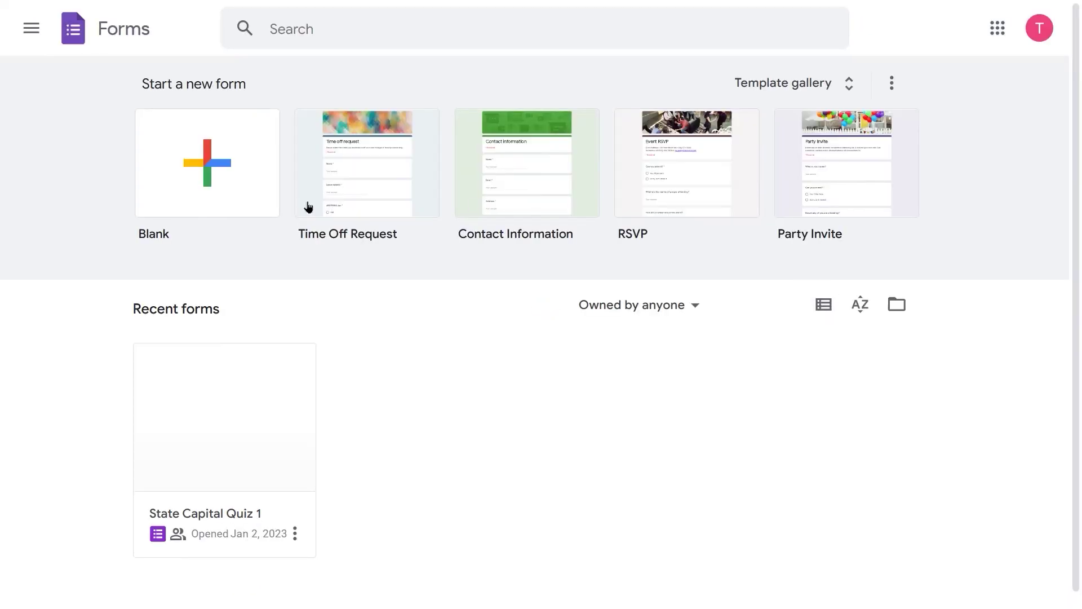
pyautogui.click(221, 177)
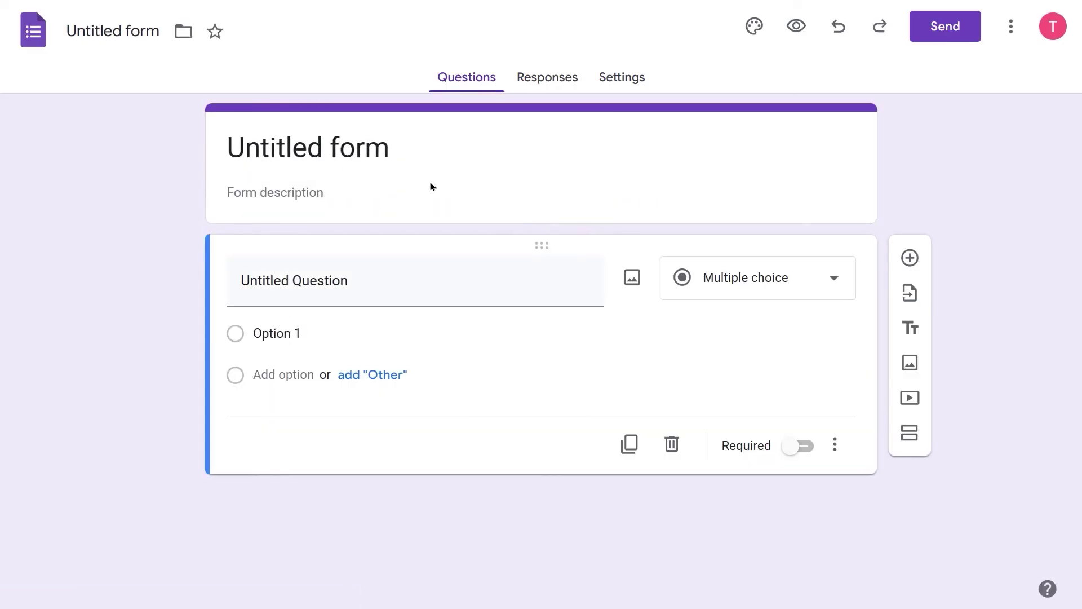
pyautogui.click(431, 183)
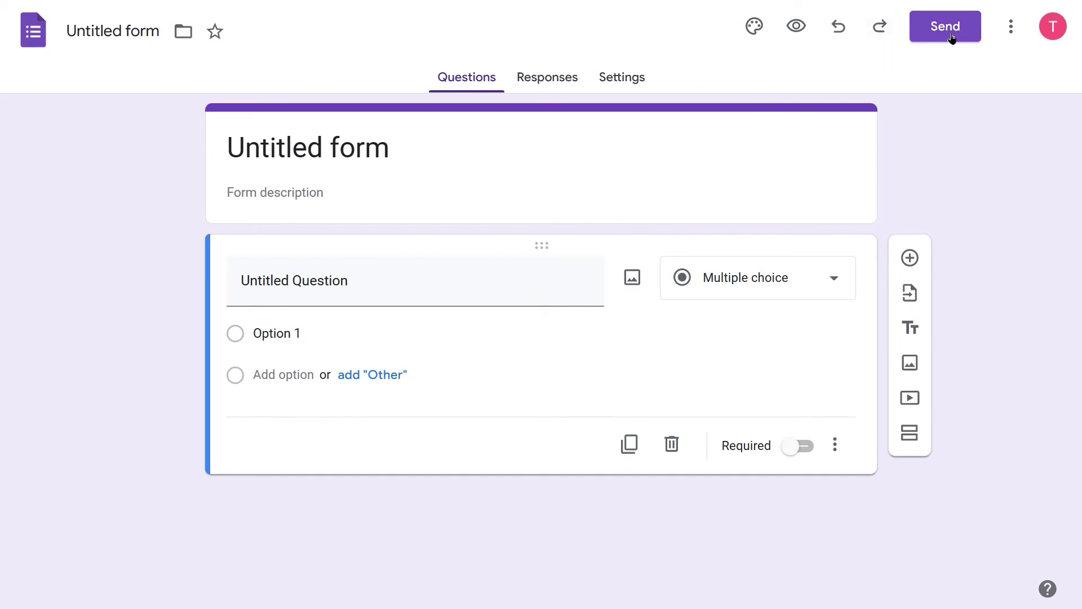
pyautogui.click(1011, 28)
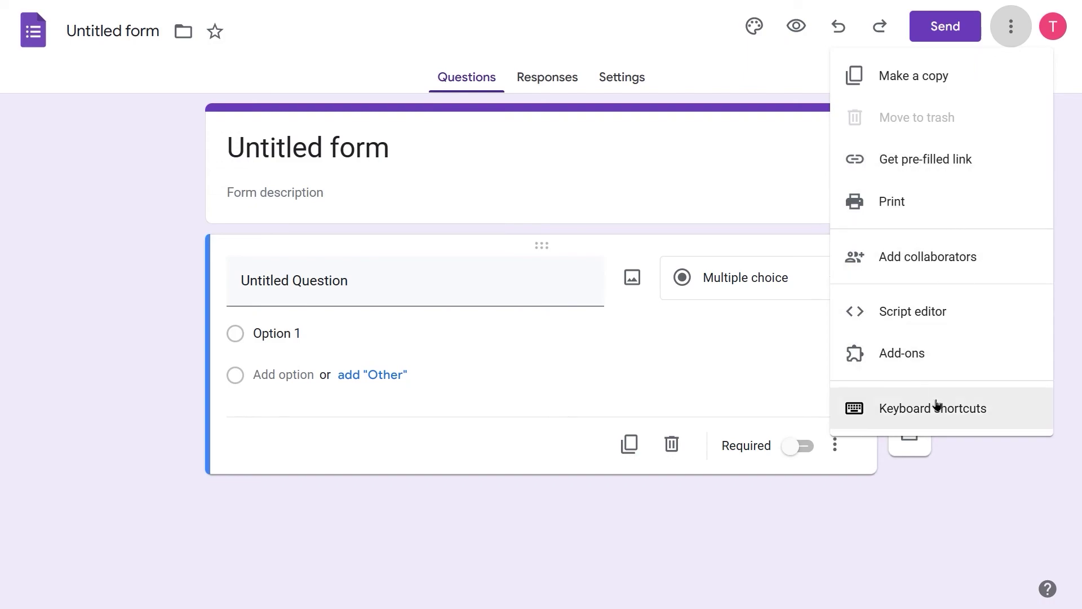
pyautogui.click(963, 475)
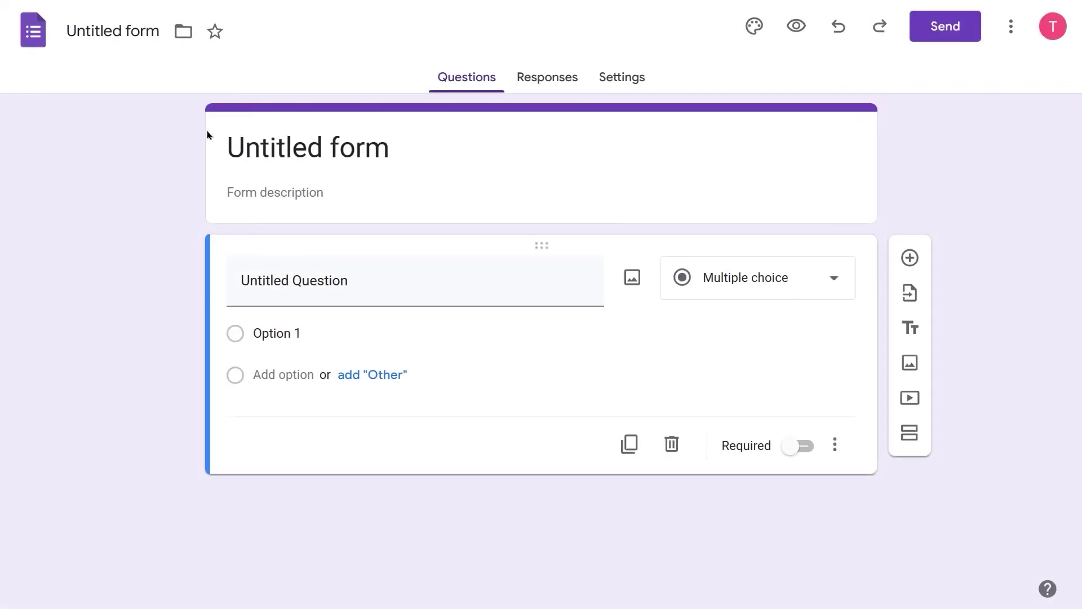
# Step: Replace the form's title with "Google Workspace Survey"
pyautogui.click(223, 151)
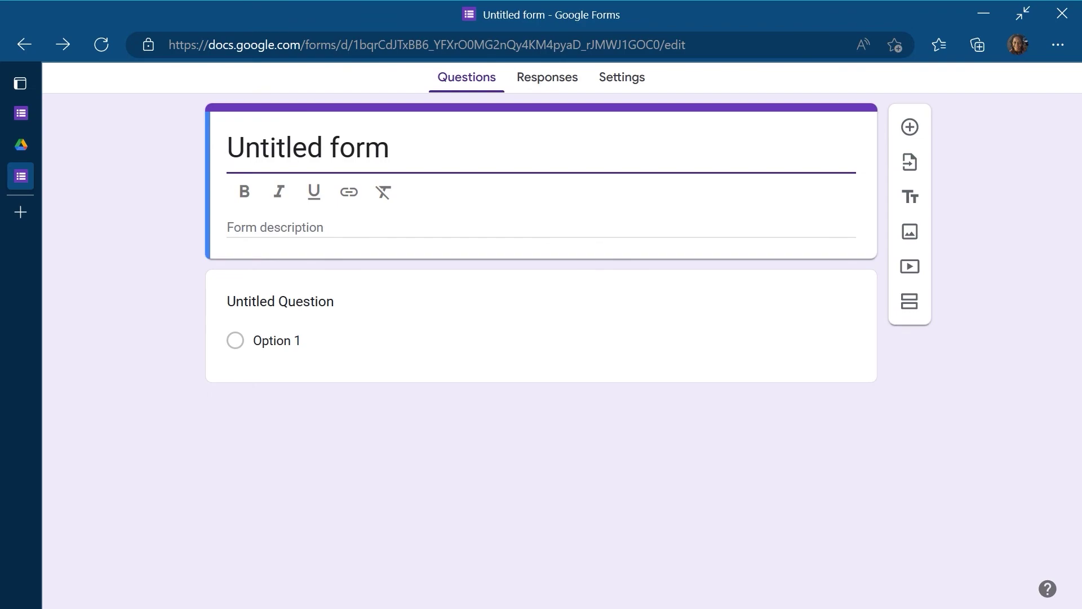
pyautogui.hotkey('ctrl', 'a')
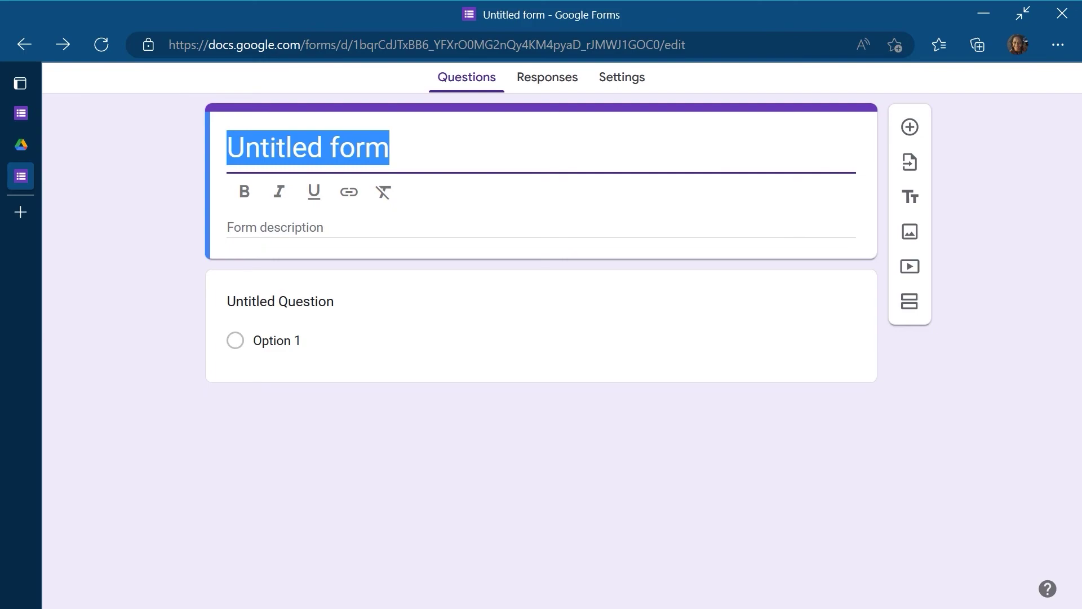
pyautogui.write('G')
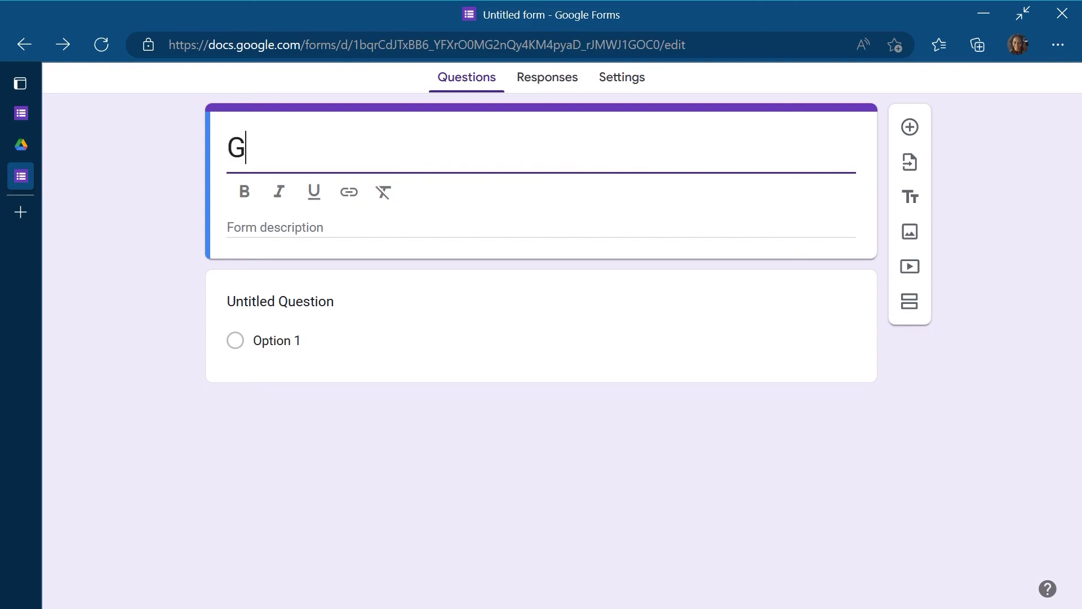
pyautogui.write('oogle Work')
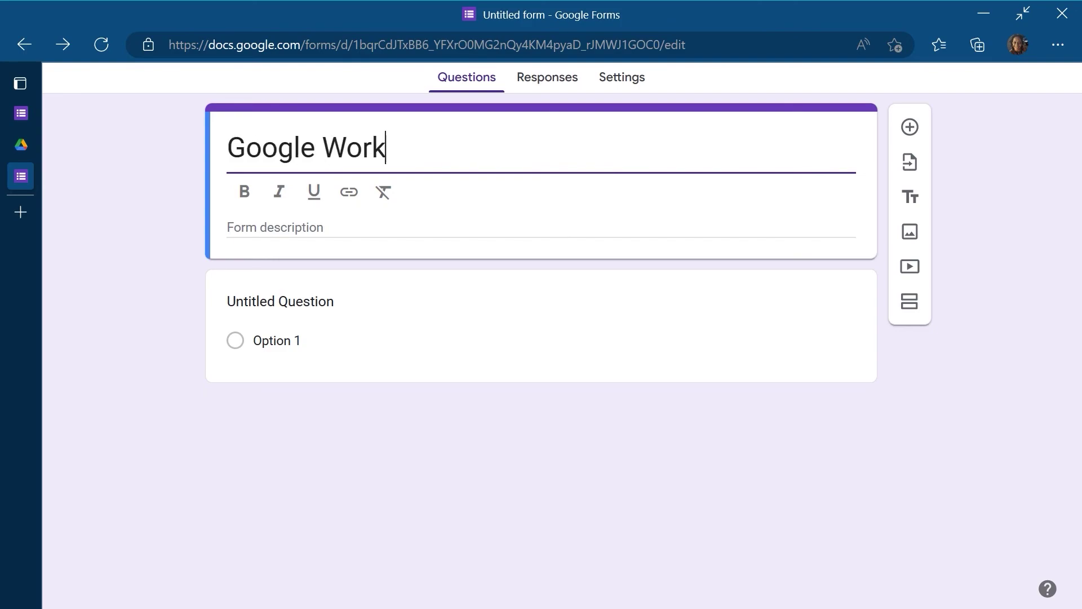
pyautogui.write('space Survey')
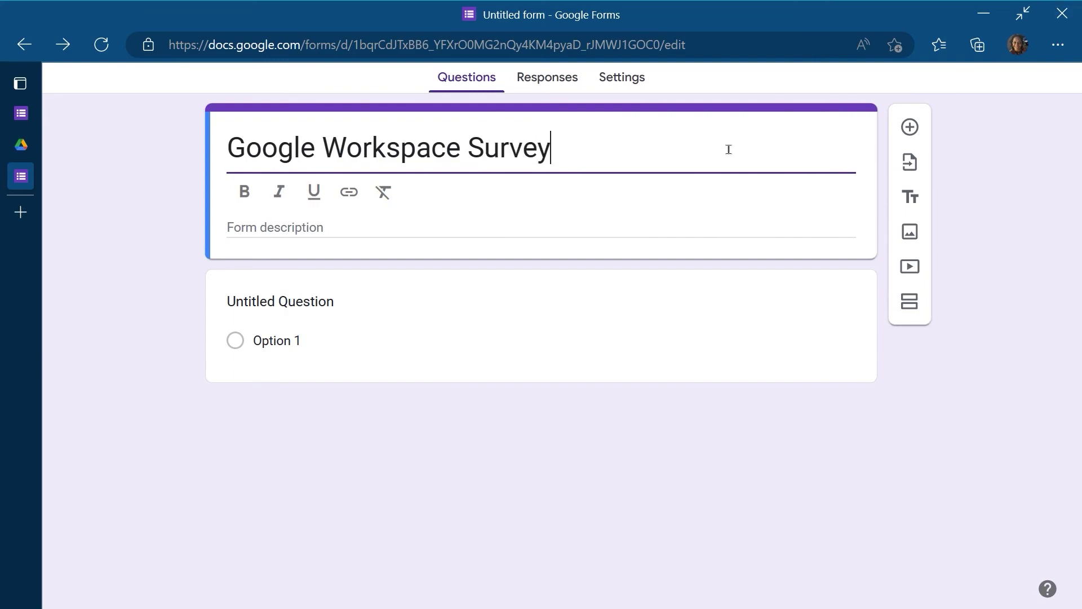
# Step: Enter the form description "Used to decide if our organization will switch to Google Workspace"
pyautogui.click(272, 225)
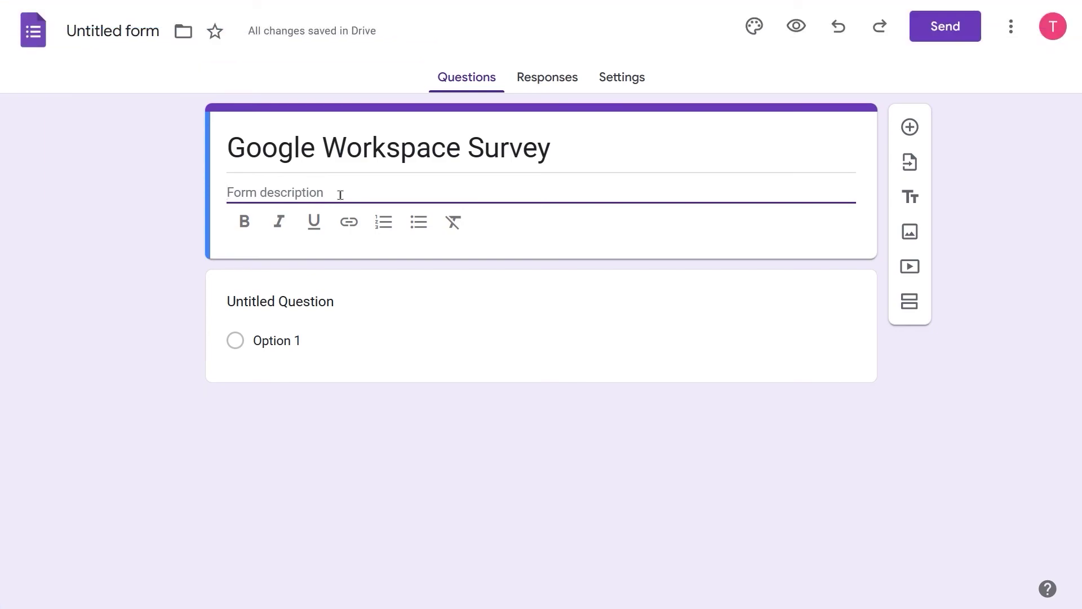
pyautogui.write('Used t')
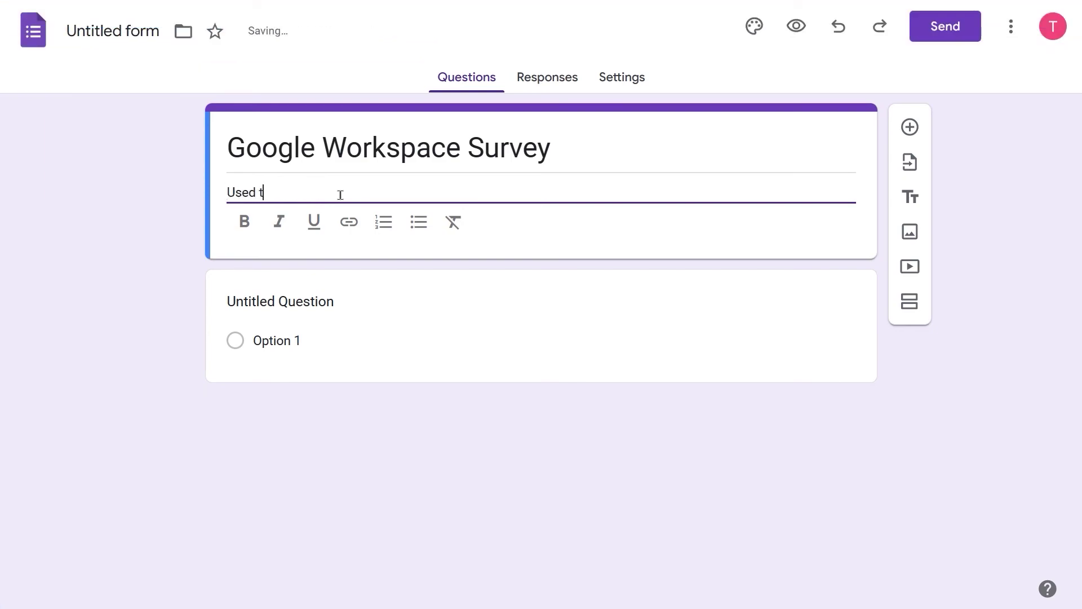
pyautogui.write('o decide if our or')
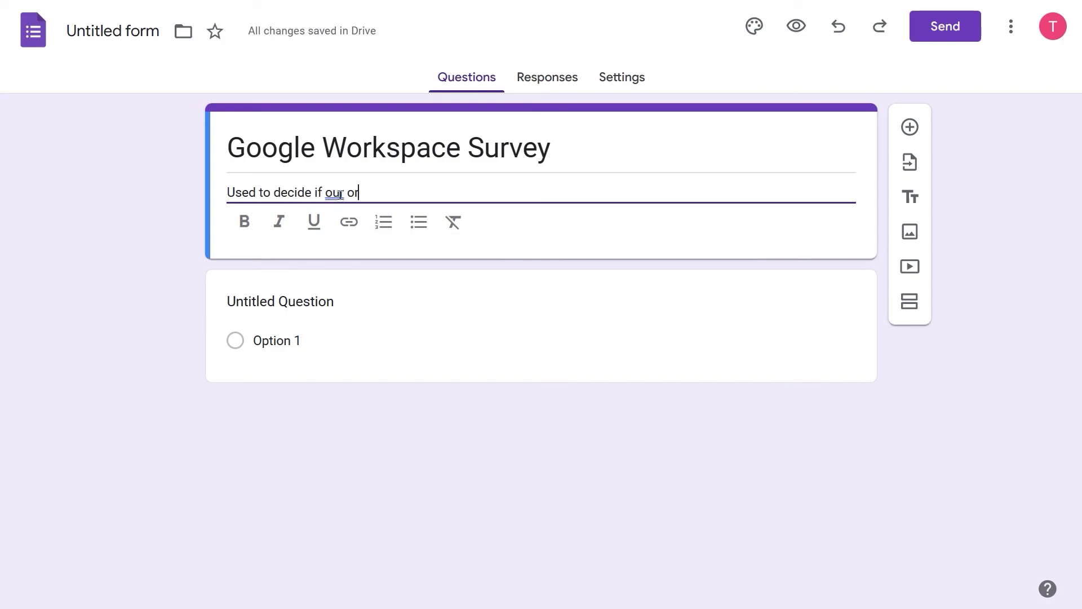
pyautogui.write('ganizatio')
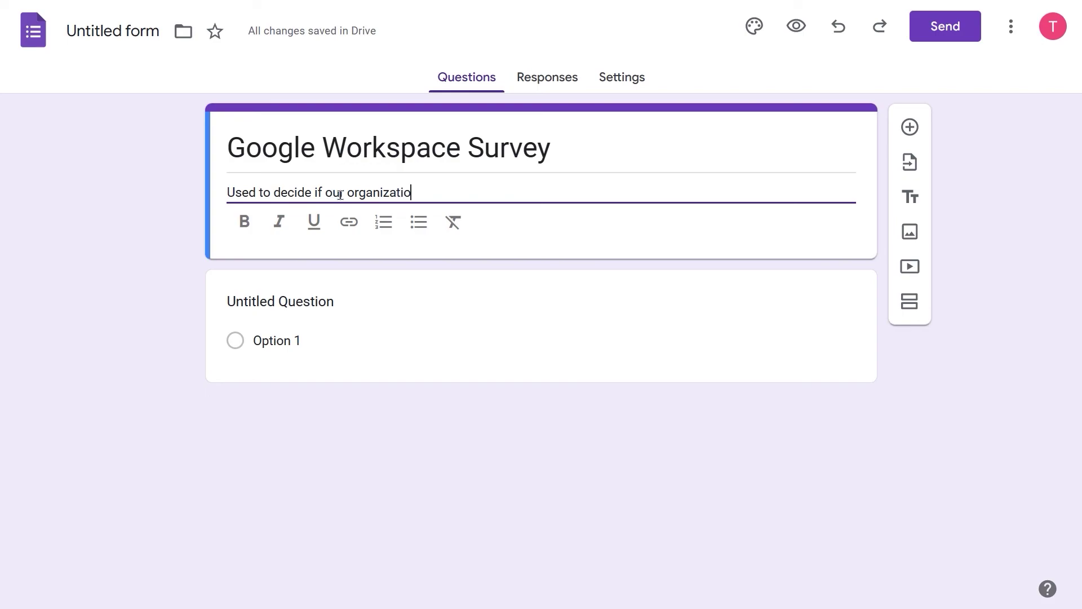
pyautogui.write('n will s')
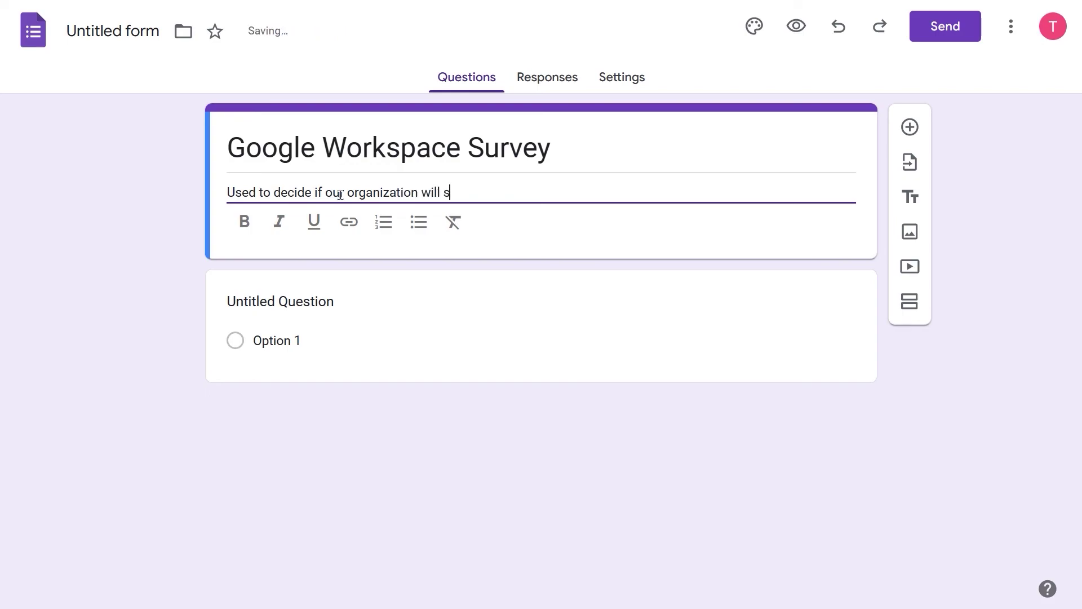
pyautogui.write('witch to Google Worksp')
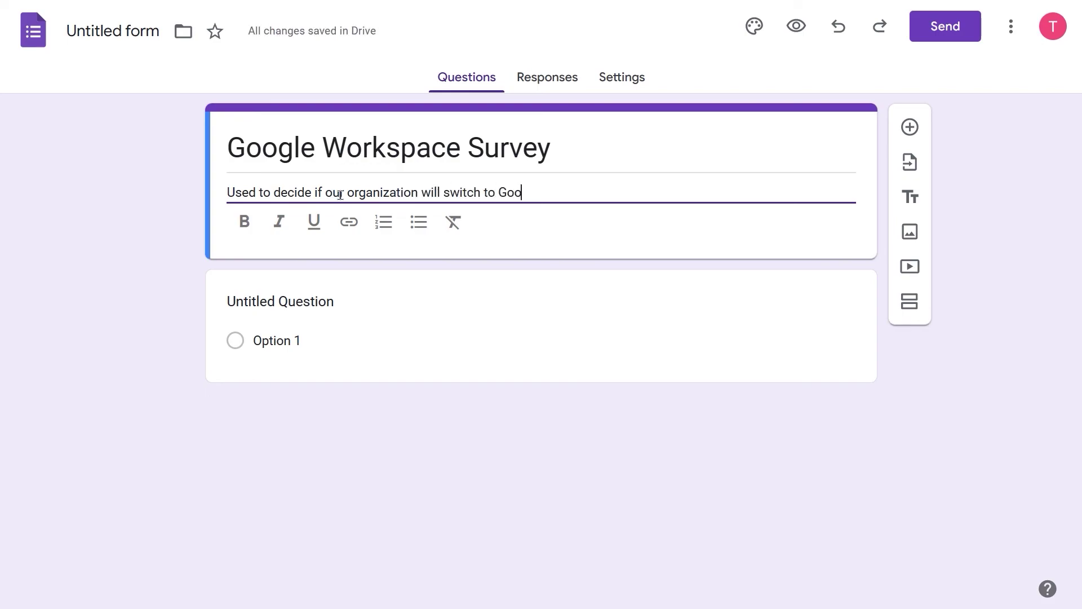
pyautogui.write('ace')
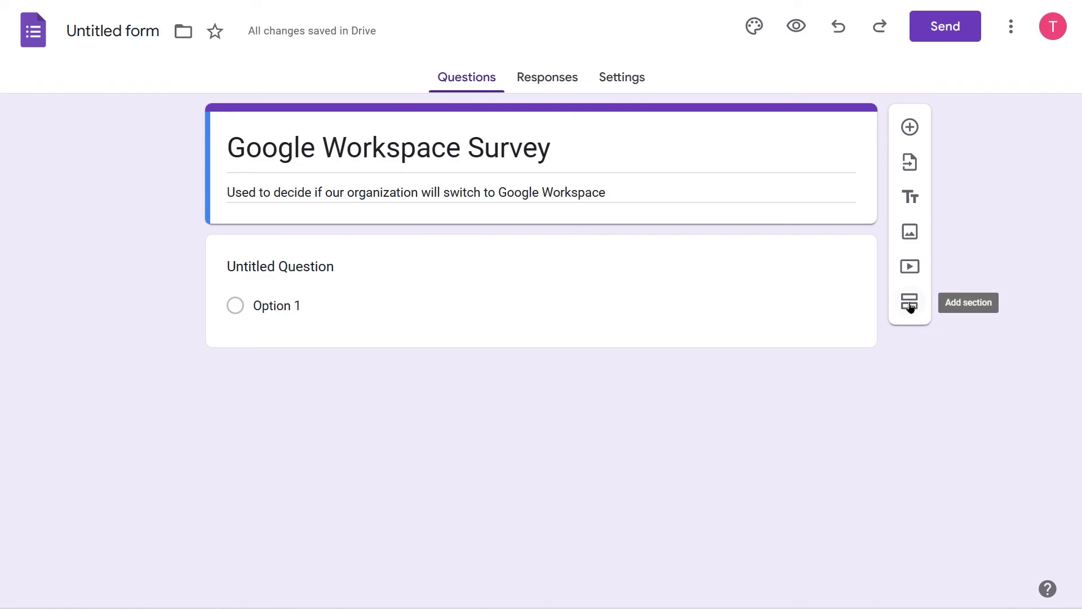
# Step: Add a new section between the form header and the untitled question, and select that question
pyautogui.click(909, 303)
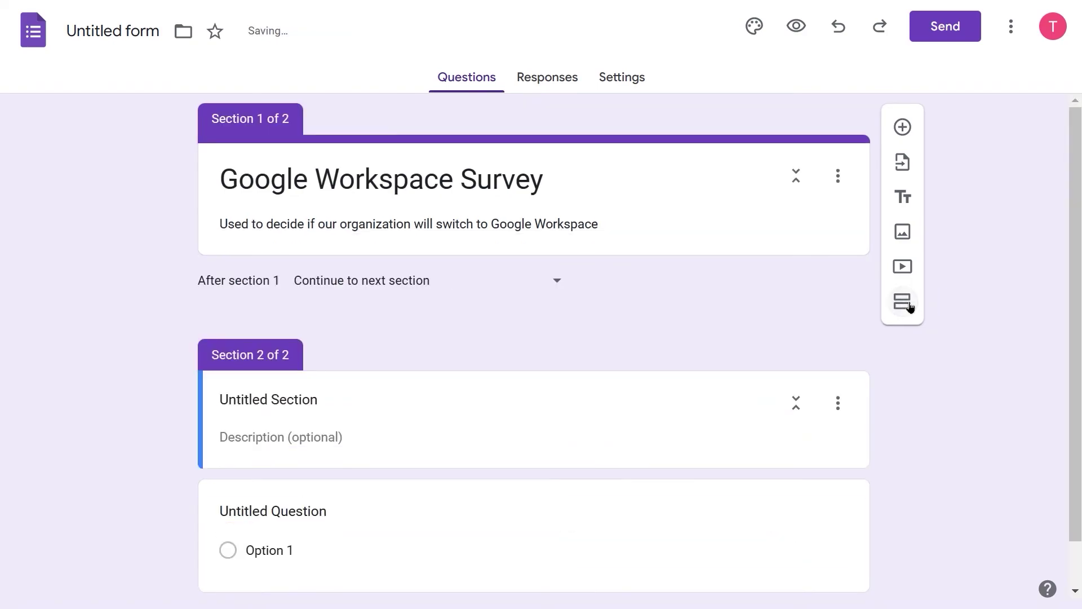
pyautogui.click(512, 489)
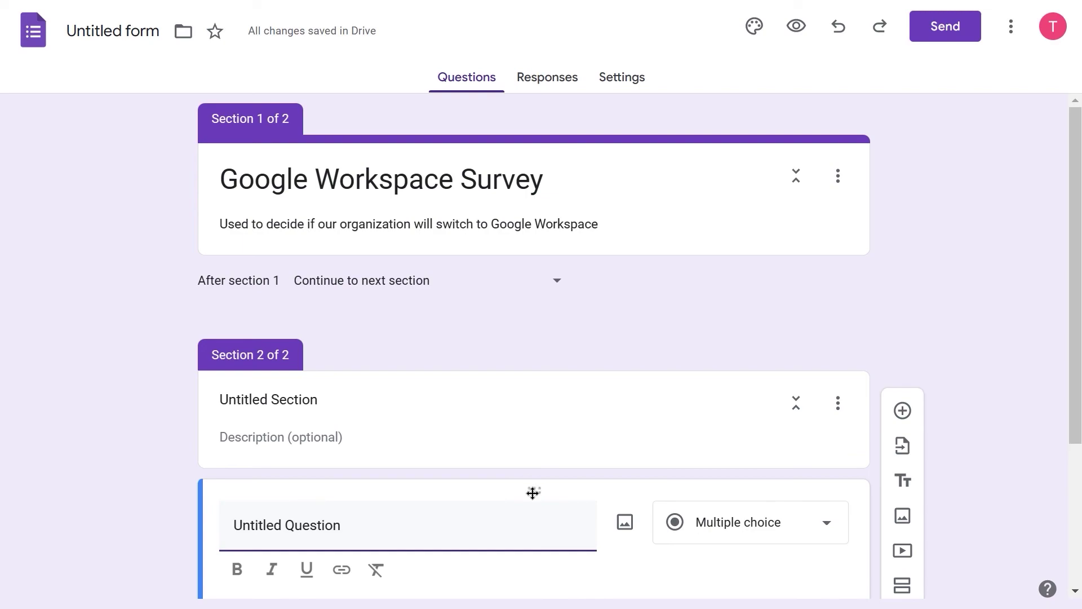
pyautogui.moveTo(532, 493); pyautogui.dragTo(629, 494)
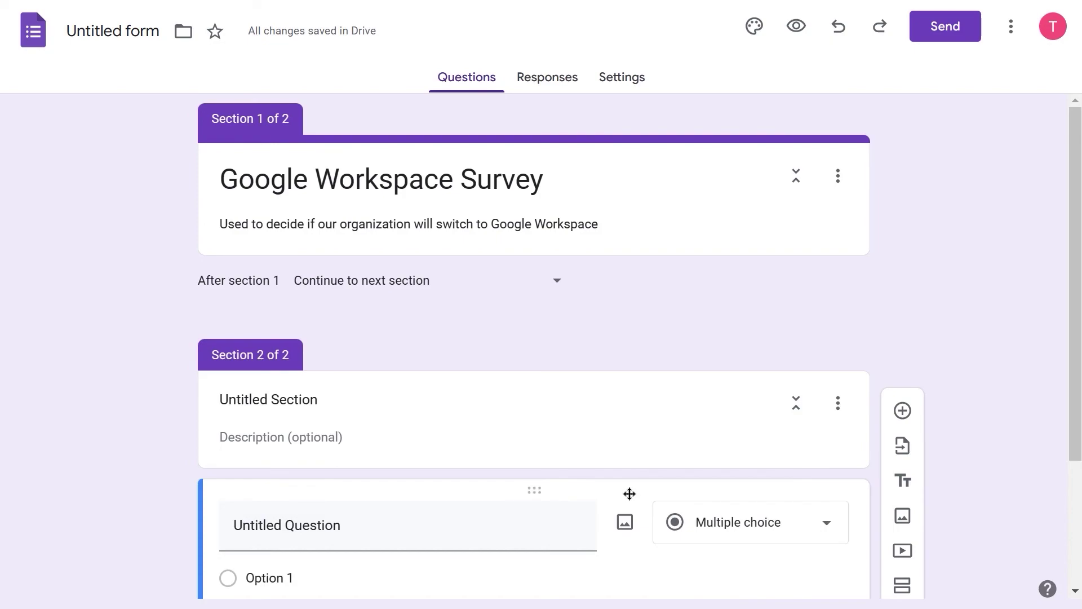
# Step: Title section 2 "Please rate these Google Apps by how often you use them (1=don't use; 5=use daily)."
pyautogui.click(295, 400)
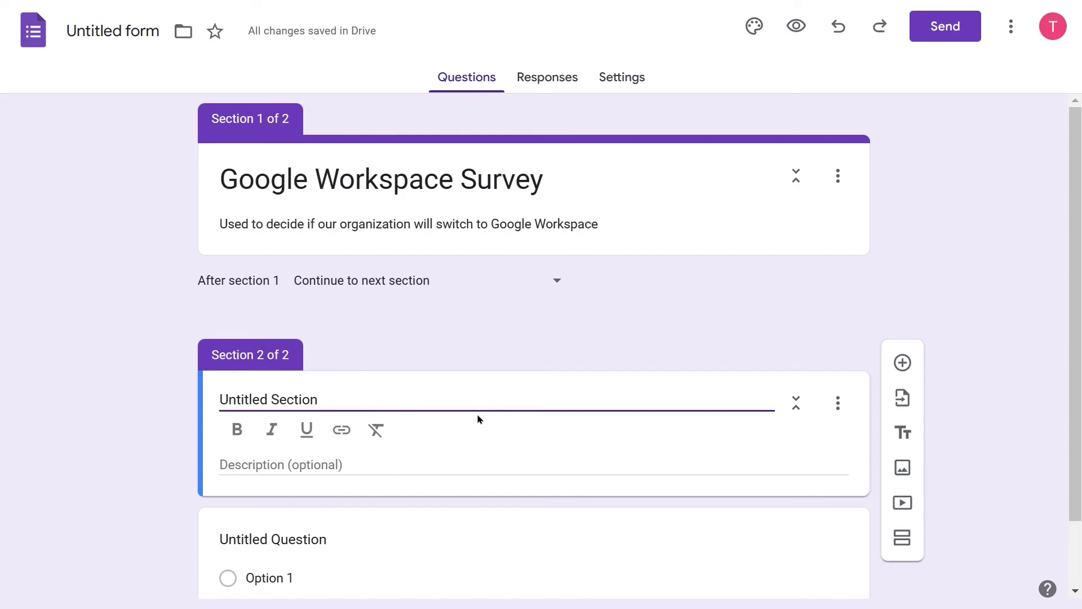
pyautogui.hotkey('ctrl', 'a')
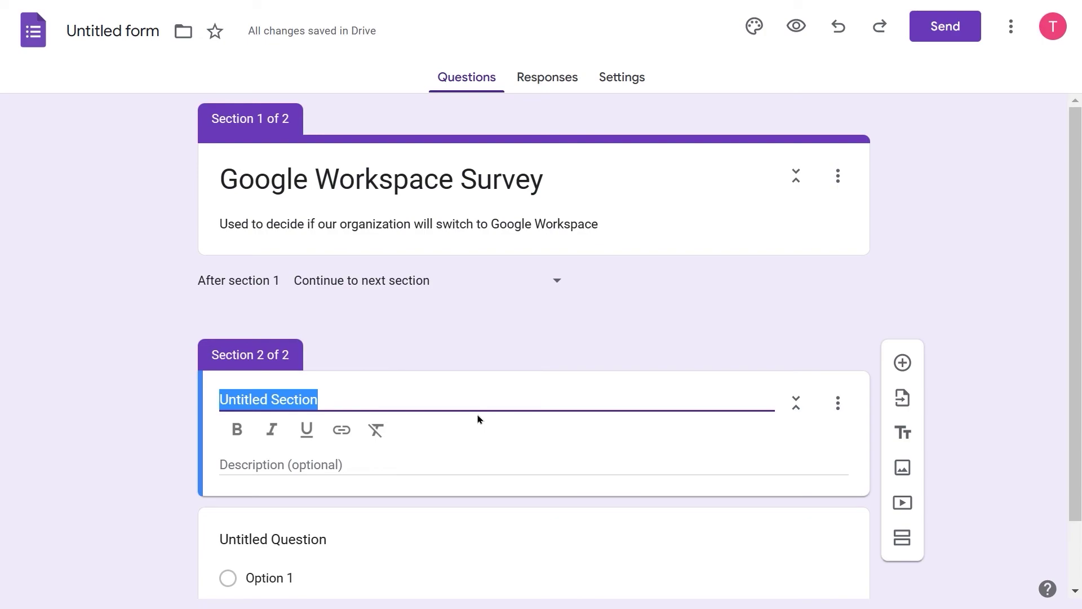
pyautogui.write('Please ra')
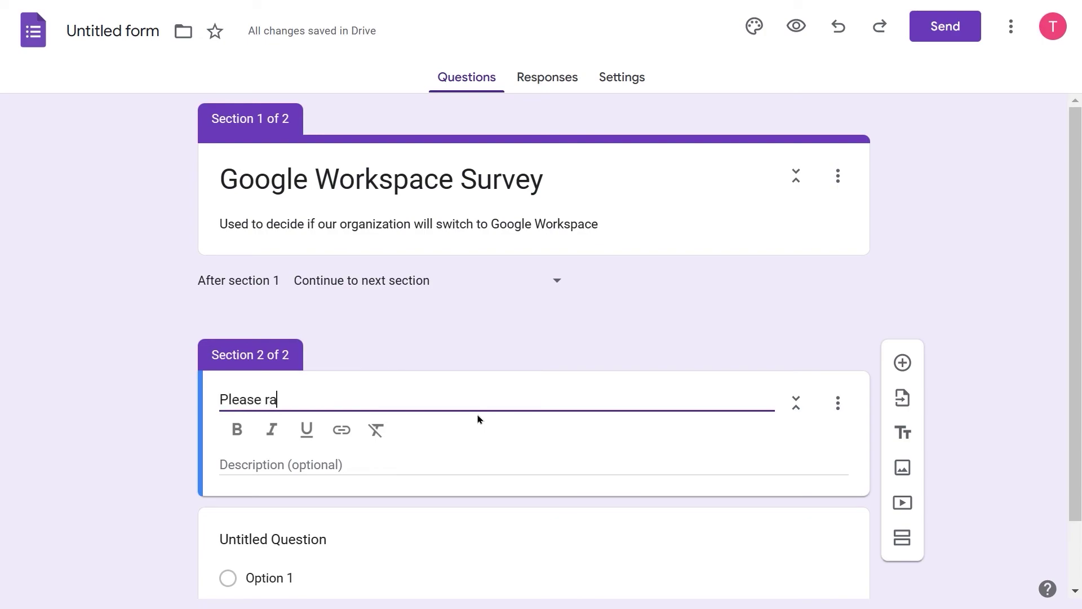
pyautogui.write('te these Google Apps by')
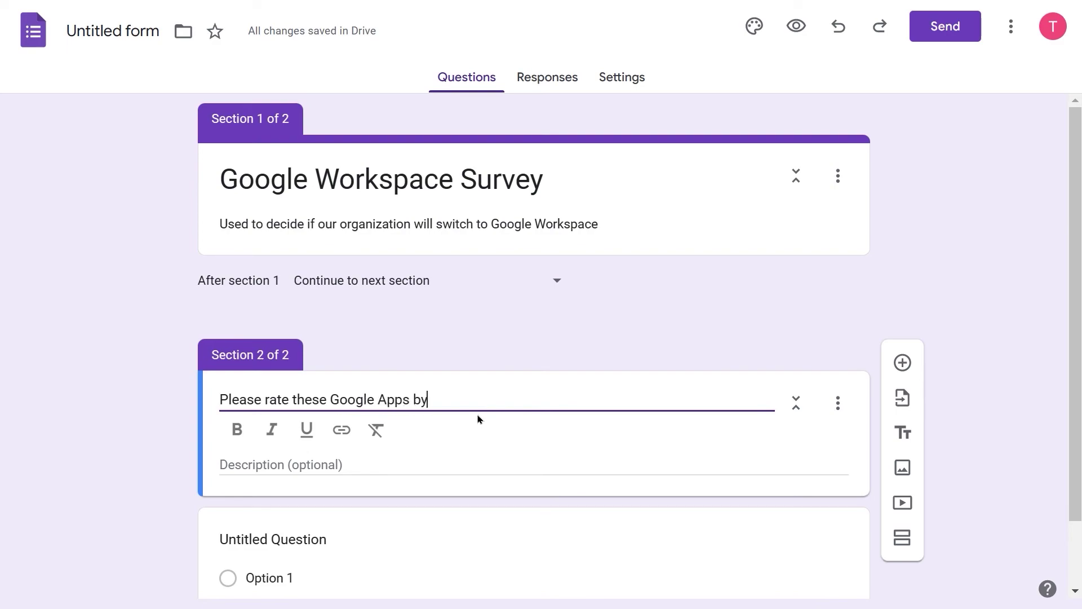
pyautogui.write(' how often you use them')
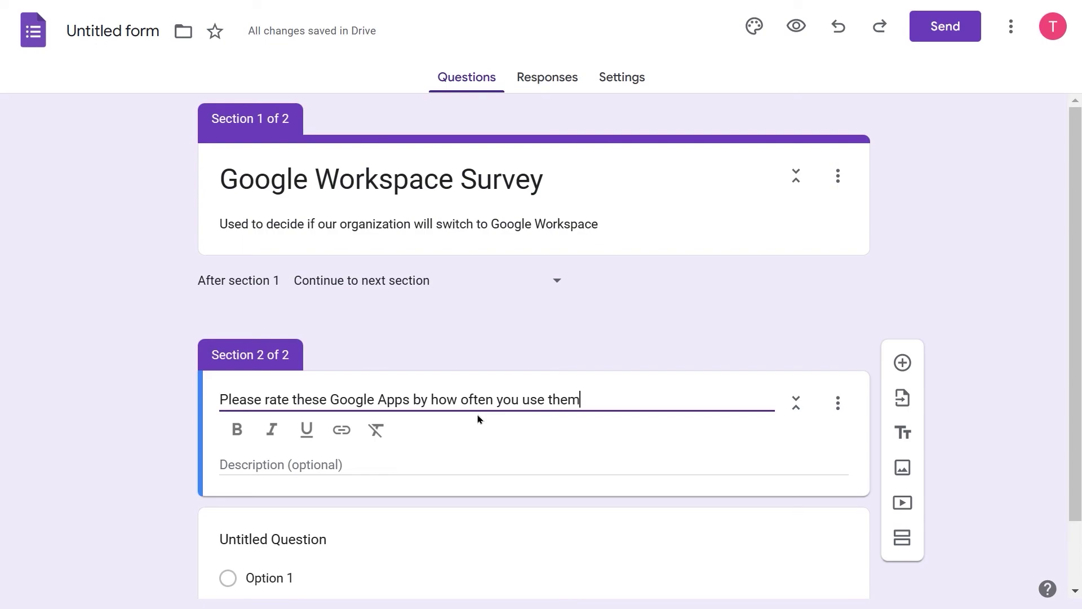
pyautogui.write(' (')
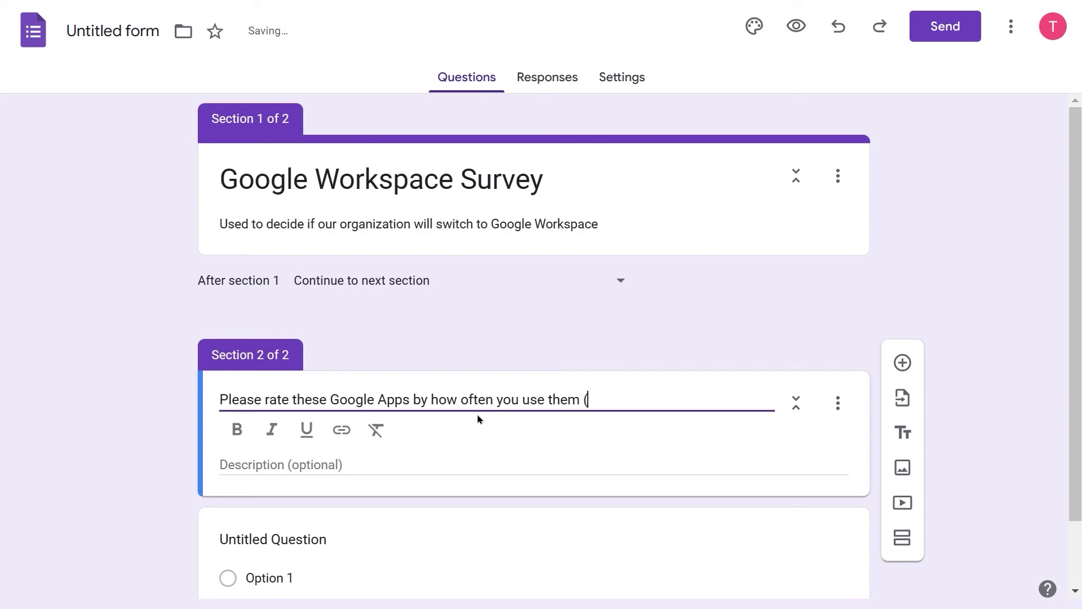
pyautogui.write("1=don't use;")
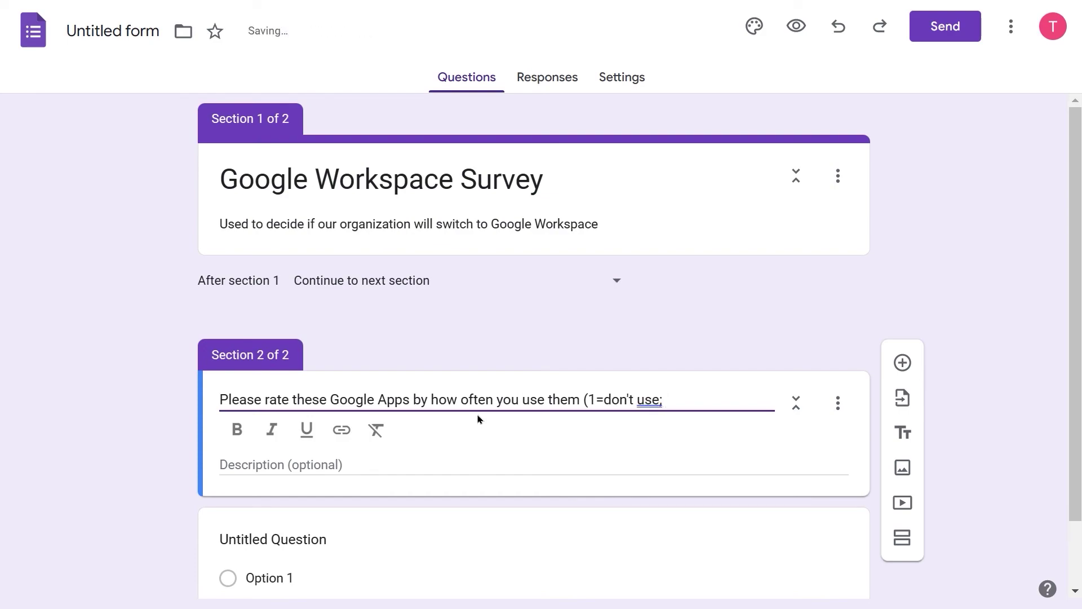
pyautogui.write(' 5=use daily).')
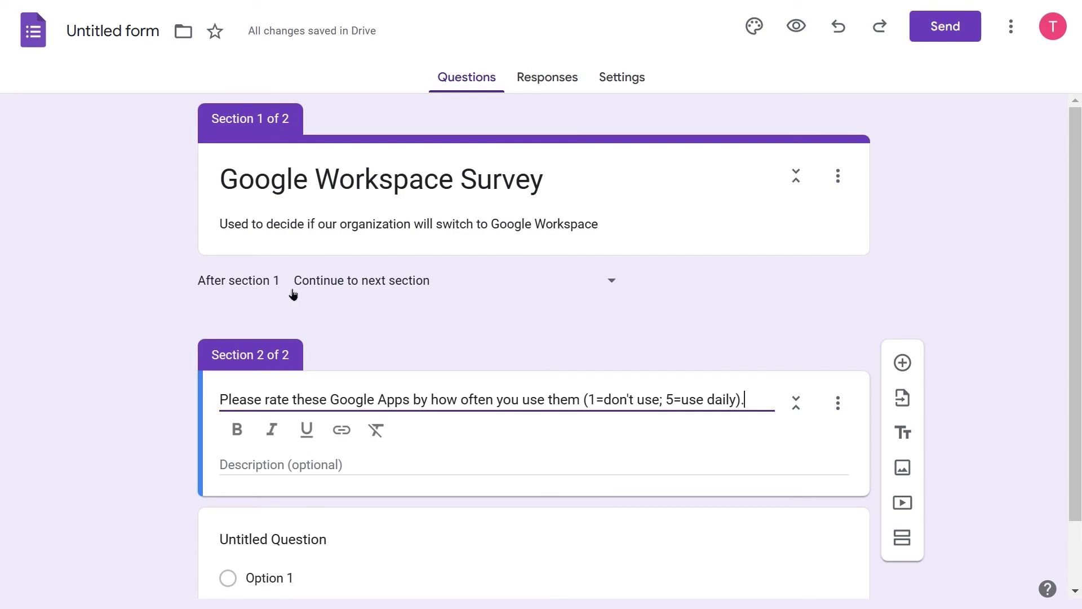
# Step: Review the navigation choices after section 1, keeping Continue to next section, and look at the management options for section 2
pyautogui.click(614, 278)
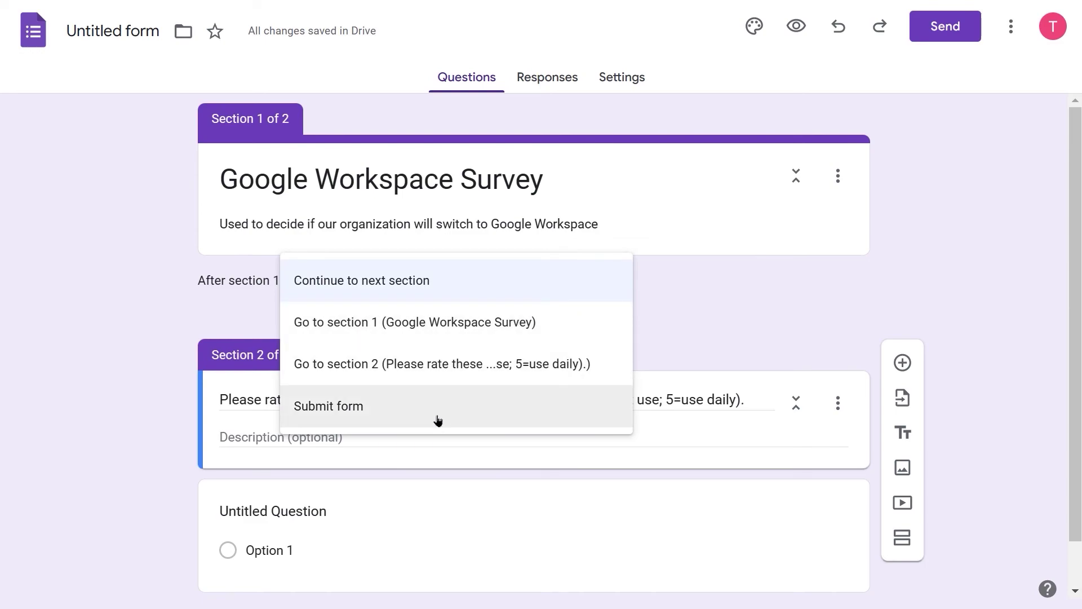
pyautogui.click(425, 281)
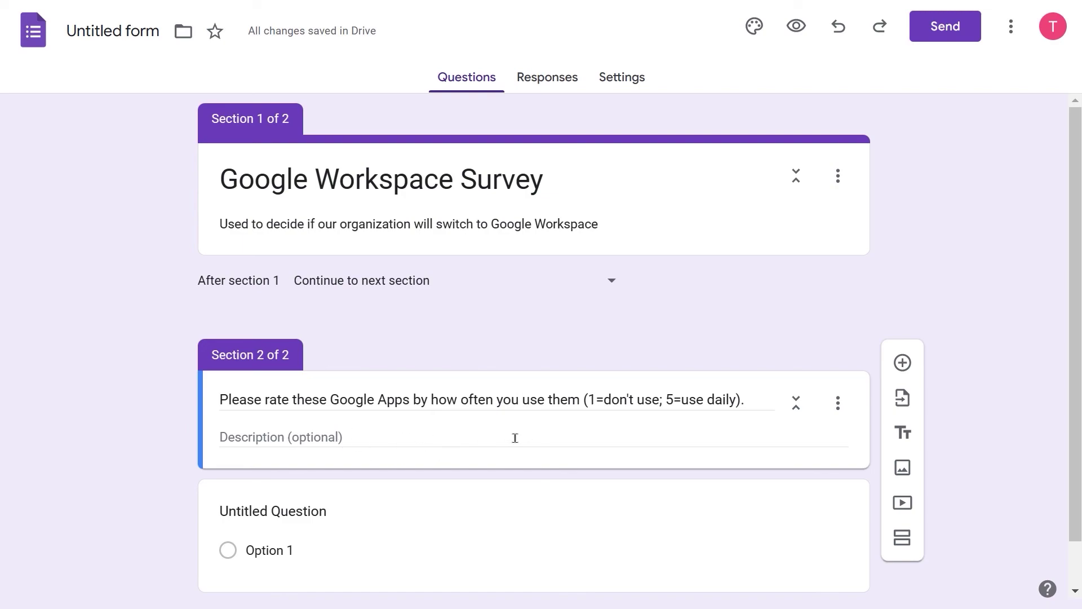
pyautogui.click(837, 404)
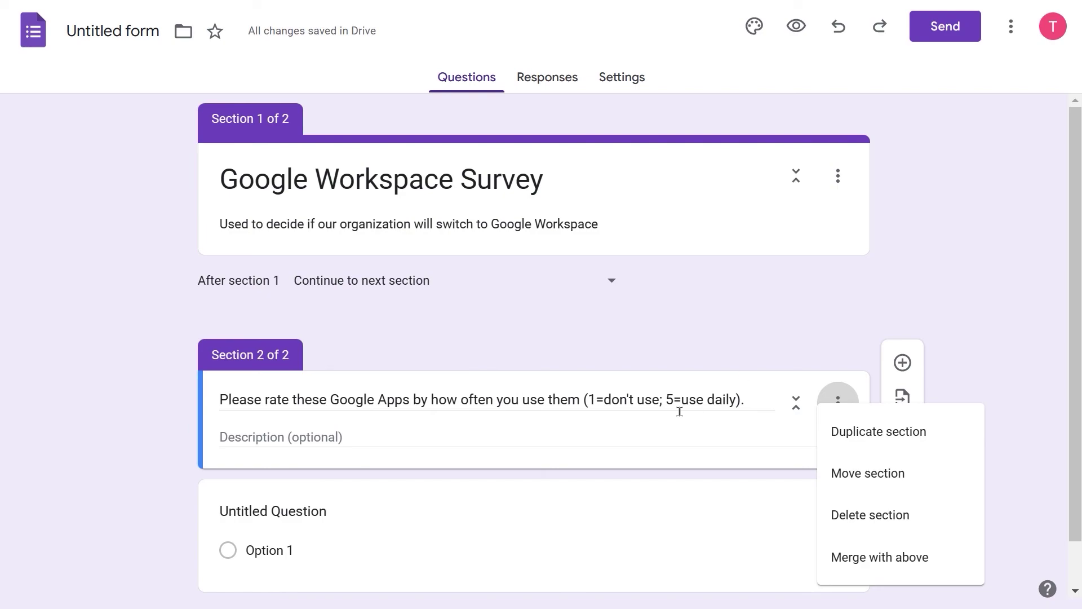
pyautogui.click(1026, 317)
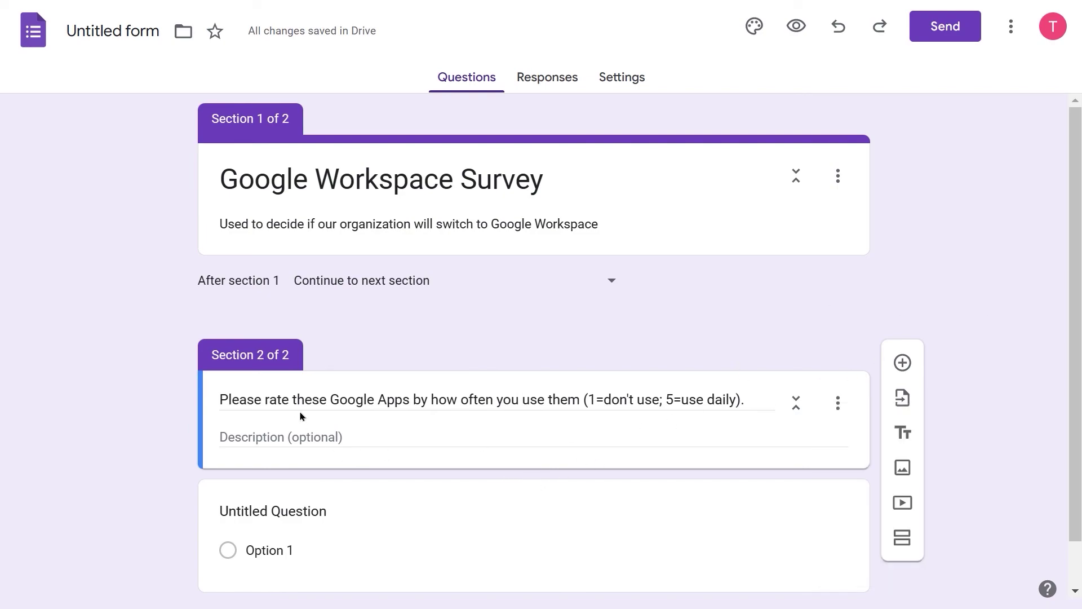
# Step: Name the untitled question in section 2 "Gmail" and change its type to Linear scale
pyautogui.scroll(-1, 300, 416)
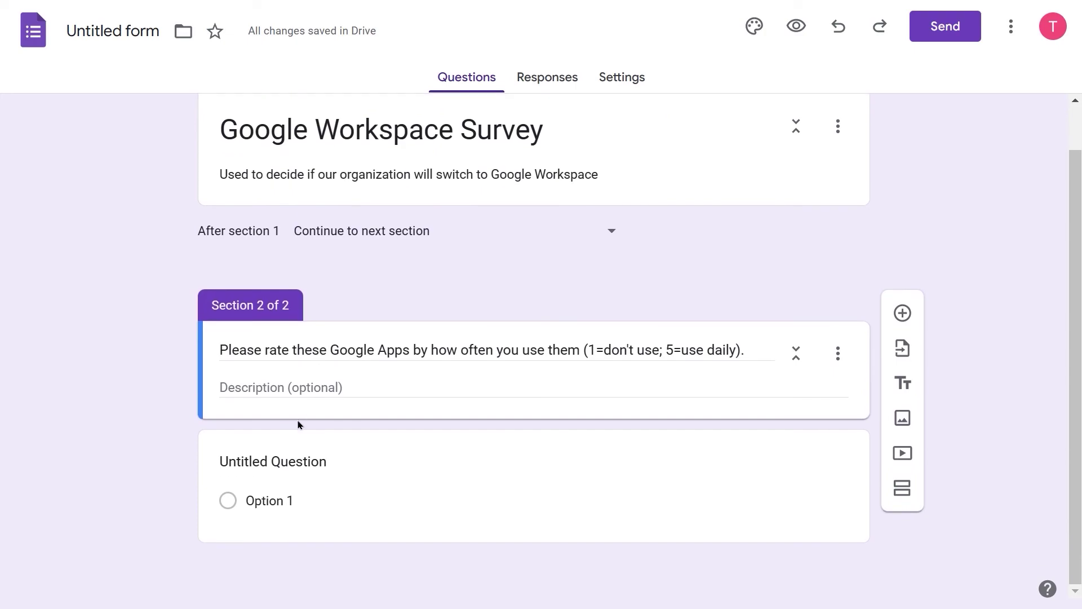
pyautogui.click(231, 463)
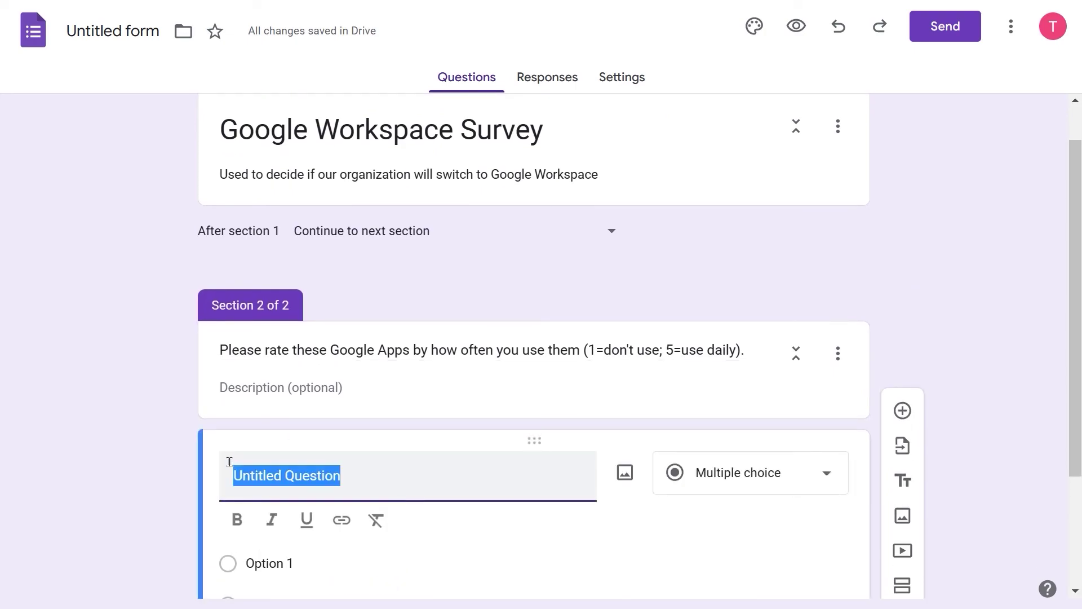
pyautogui.write('Gmail')
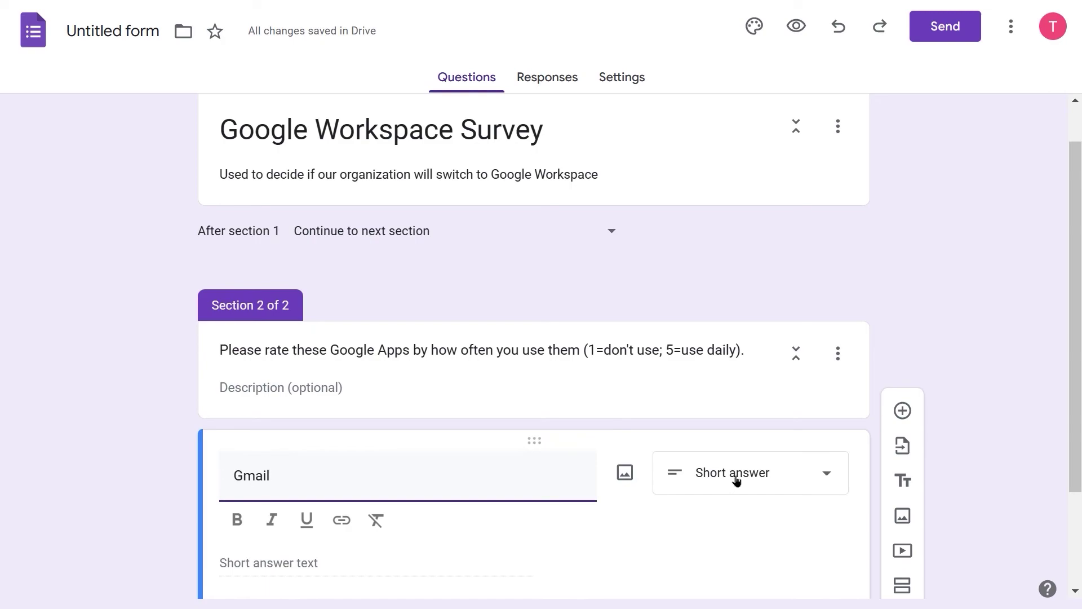
pyautogui.click(827, 474)
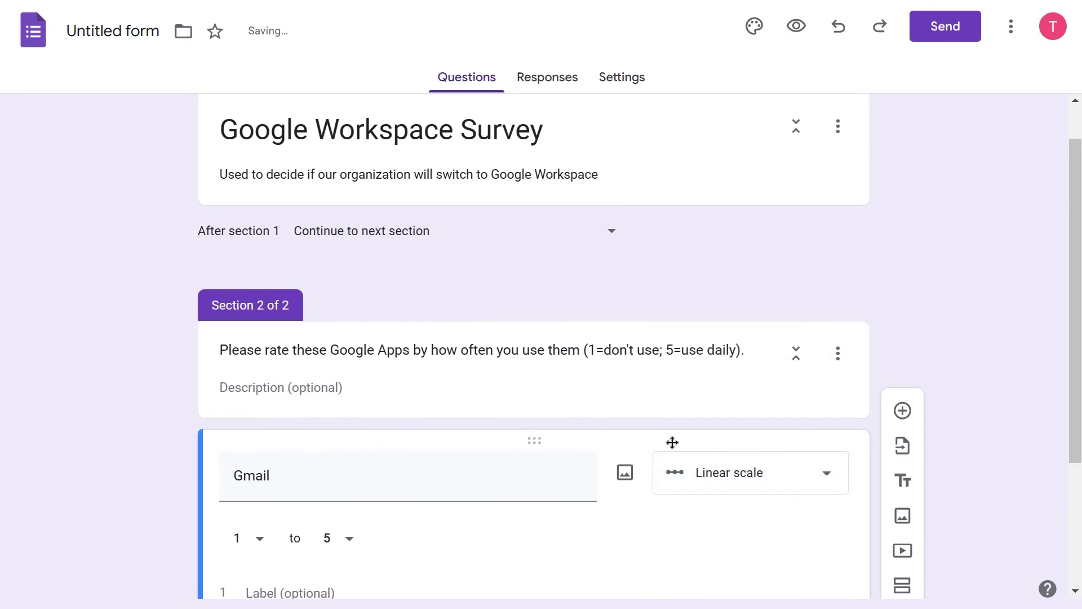
# Step: Label the Gmail question's scale endpoints "Don't use" for 1 and "Use Daily" for 5
pyautogui.scroll(-2, 573, 516)
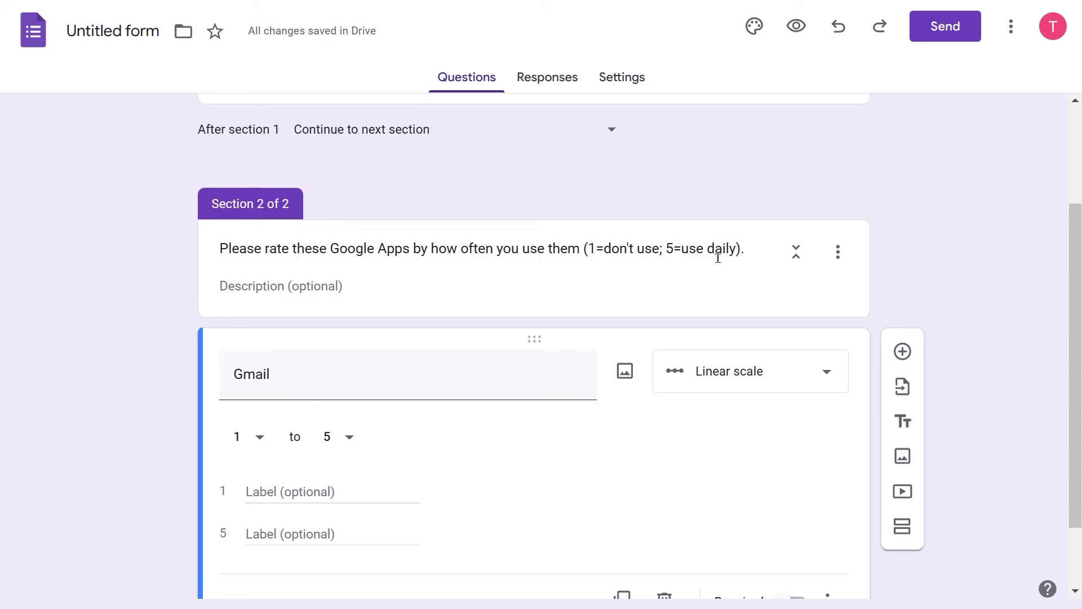
pyautogui.click(246, 491)
pyautogui.write("Don't")
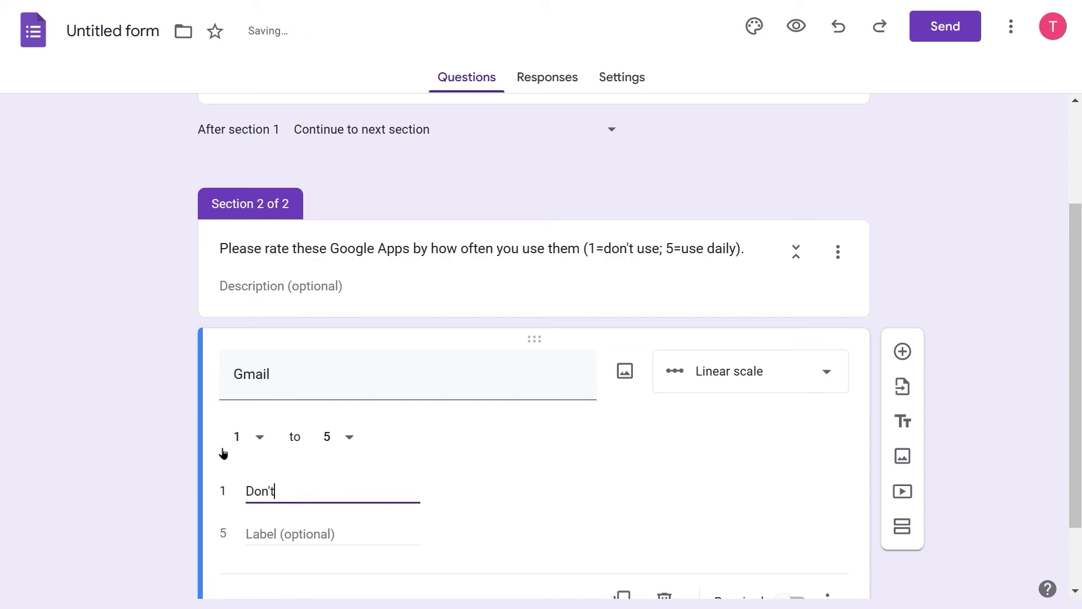
pyautogui.write(' use')
pyautogui.click(248, 530)
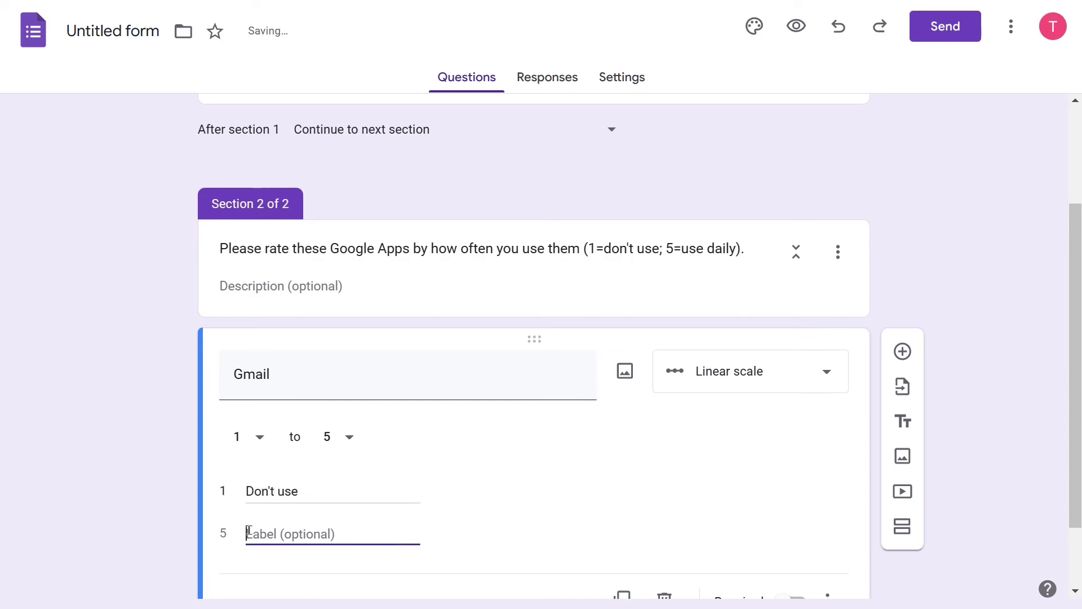
pyautogui.write('Use Daily')
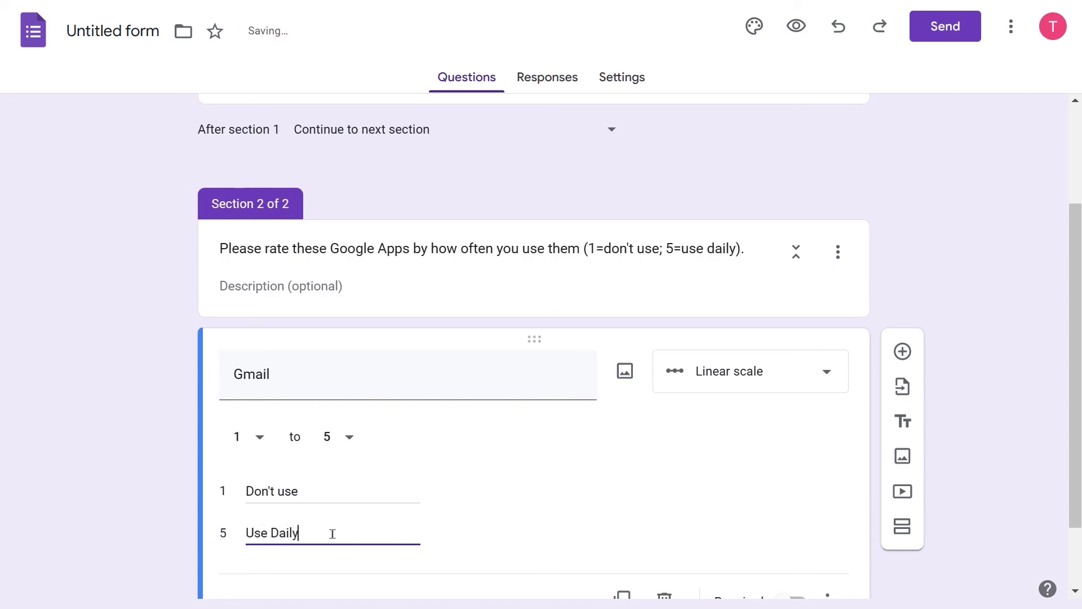
pyautogui.click(670, 491)
# Step: Duplicate the Gmail linear-scale question and rename the copy "Sheets"
pyautogui.scroll(-2, 600, 411)
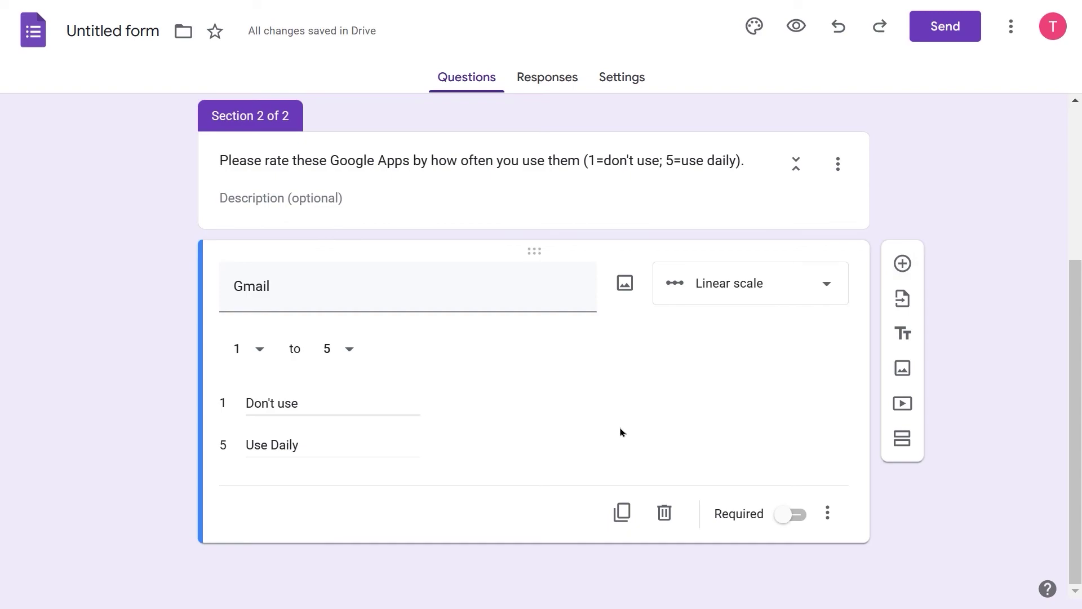
pyautogui.click(620, 514)
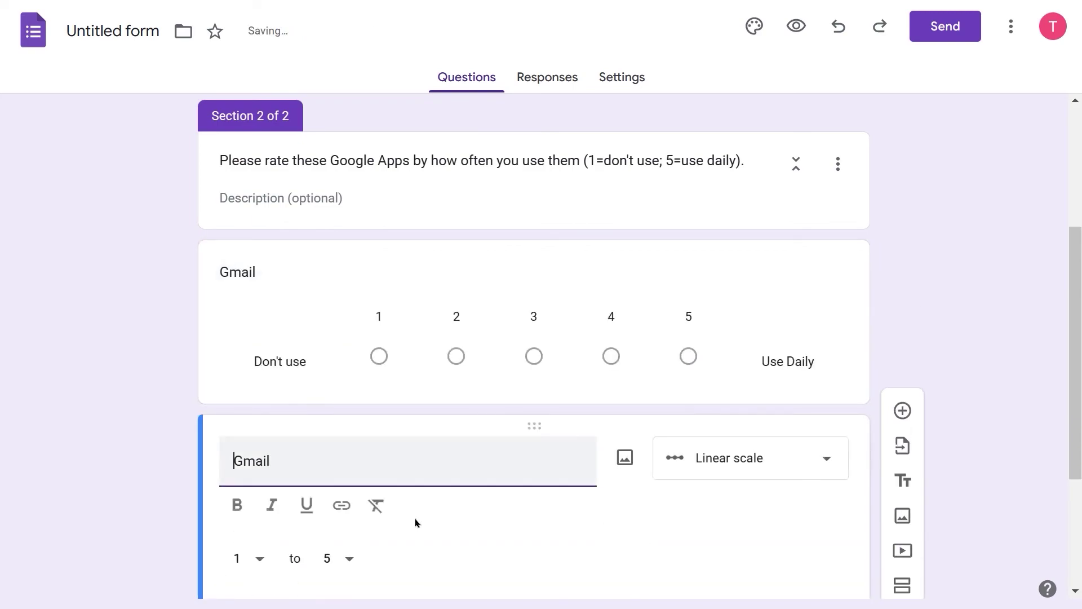
pyautogui.doubleClick(252, 462)
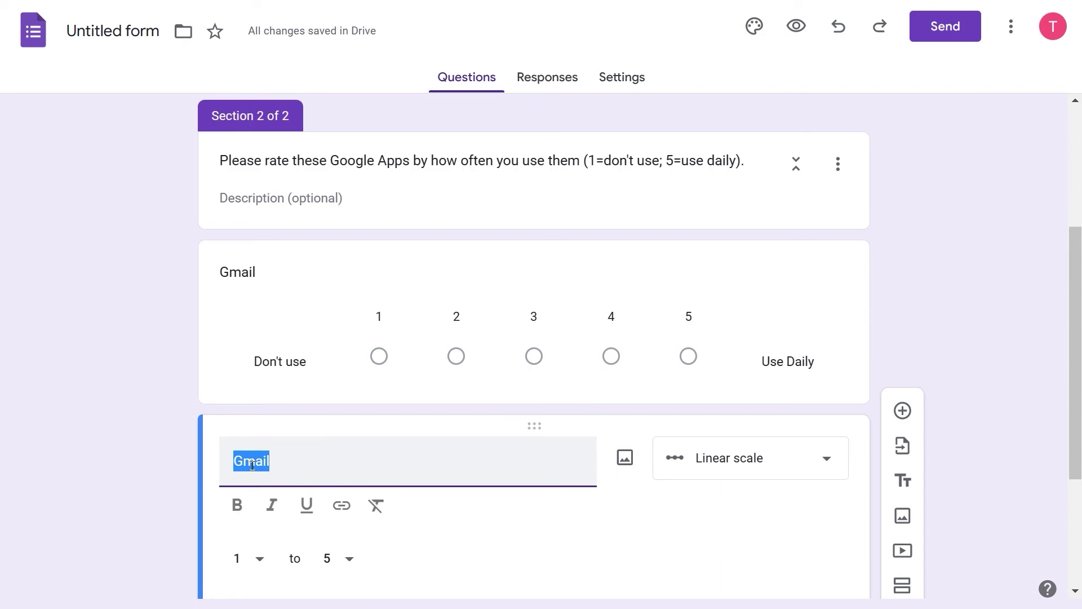
pyautogui.write('Sheets')
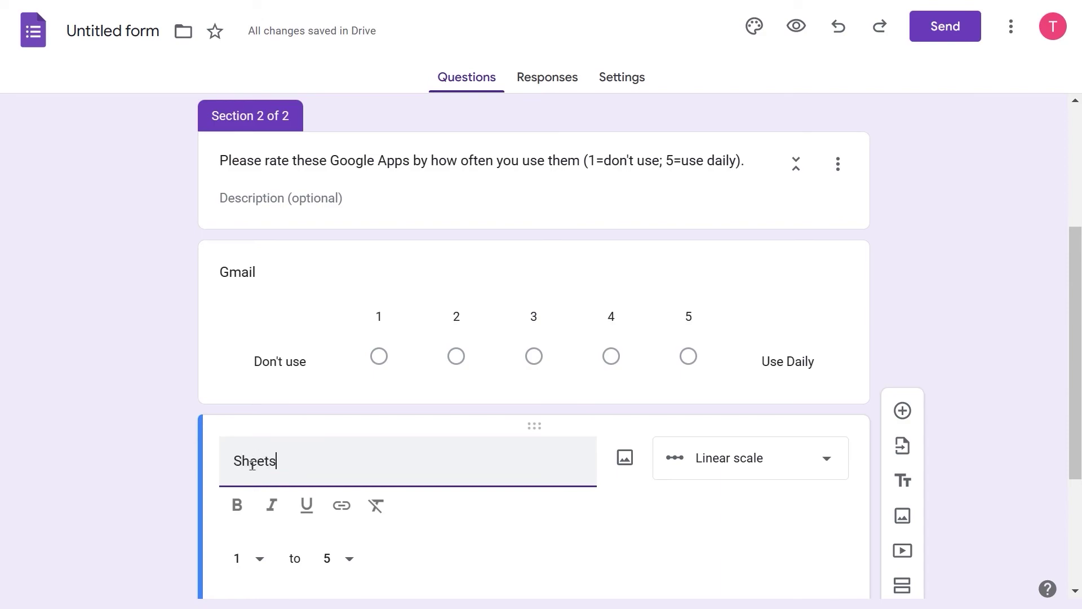
# Step: Duplicate the Sheets question and rename the copy "Docs"
pyautogui.scroll(-3, 514, 572)
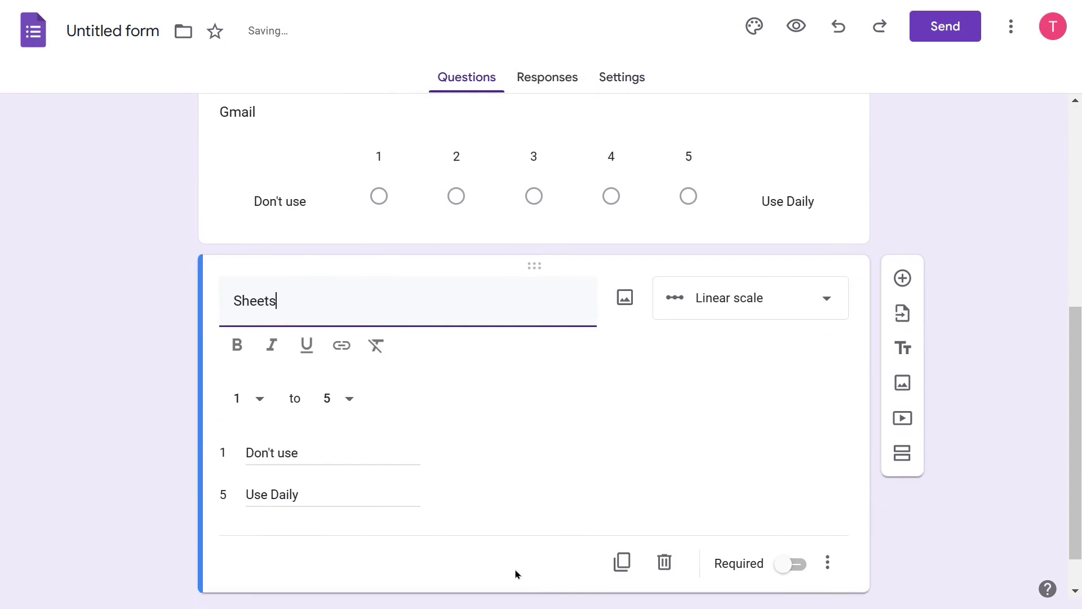
pyautogui.click(622, 562)
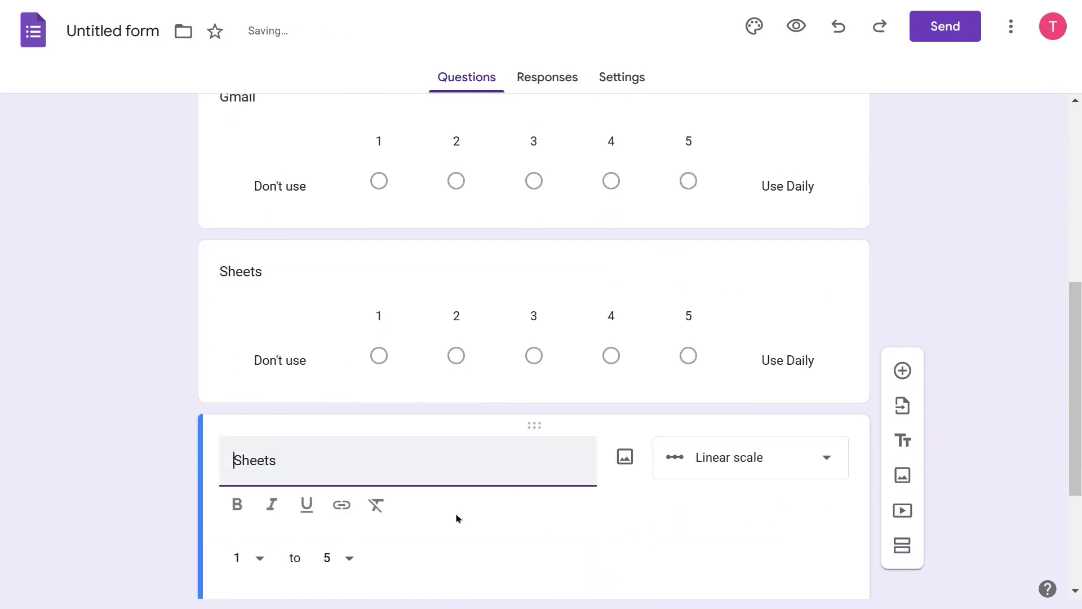
pyautogui.doubleClick(241, 468)
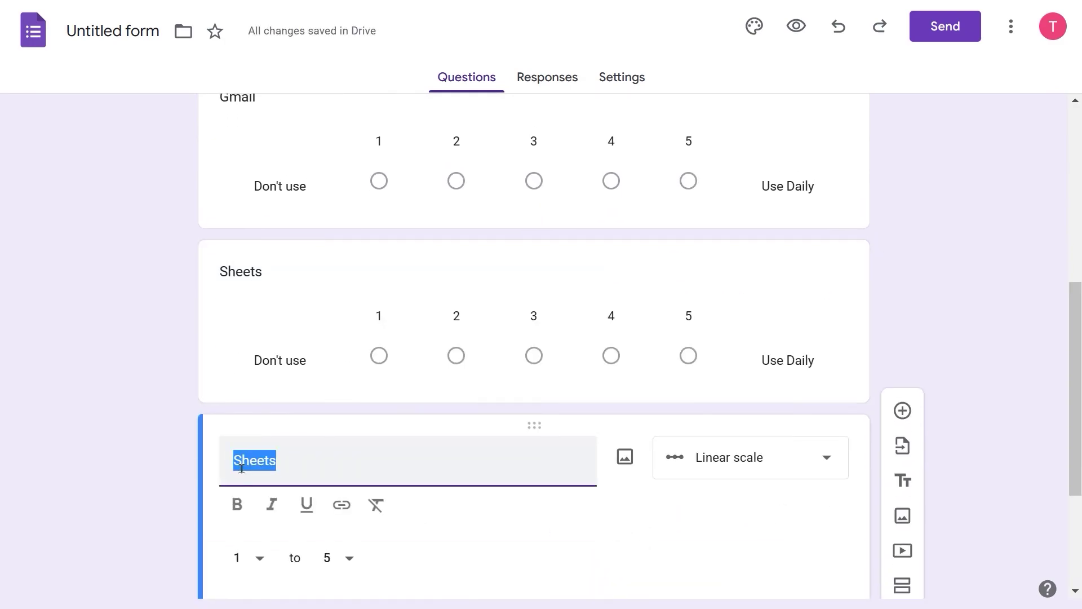
pyautogui.write('Docs')
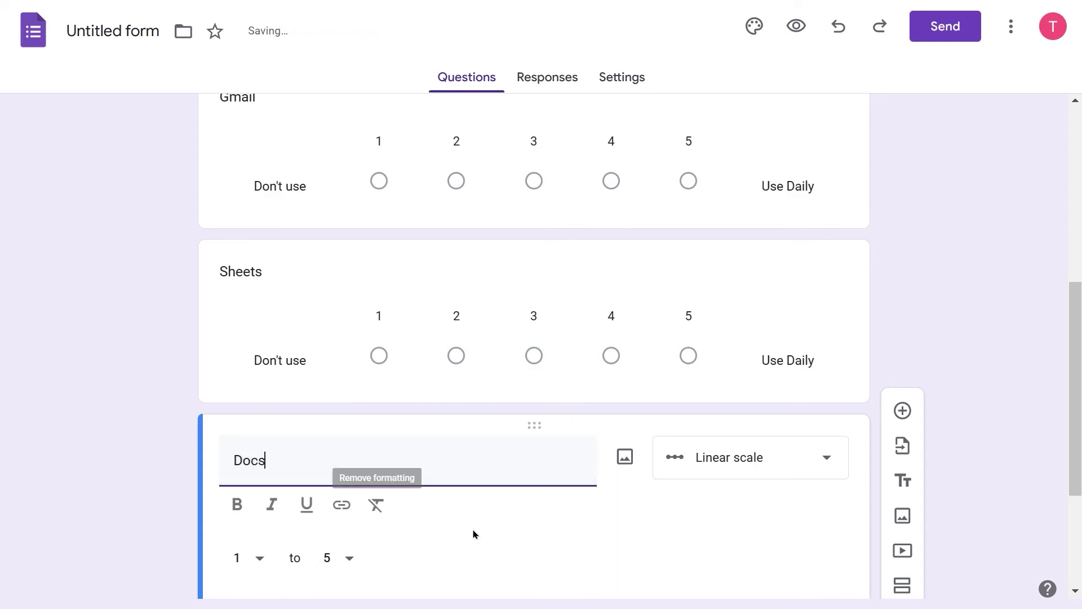
# Step: Duplicate the Docs question and rename the copy "Slides"
pyautogui.scroll(-4, 474, 533)
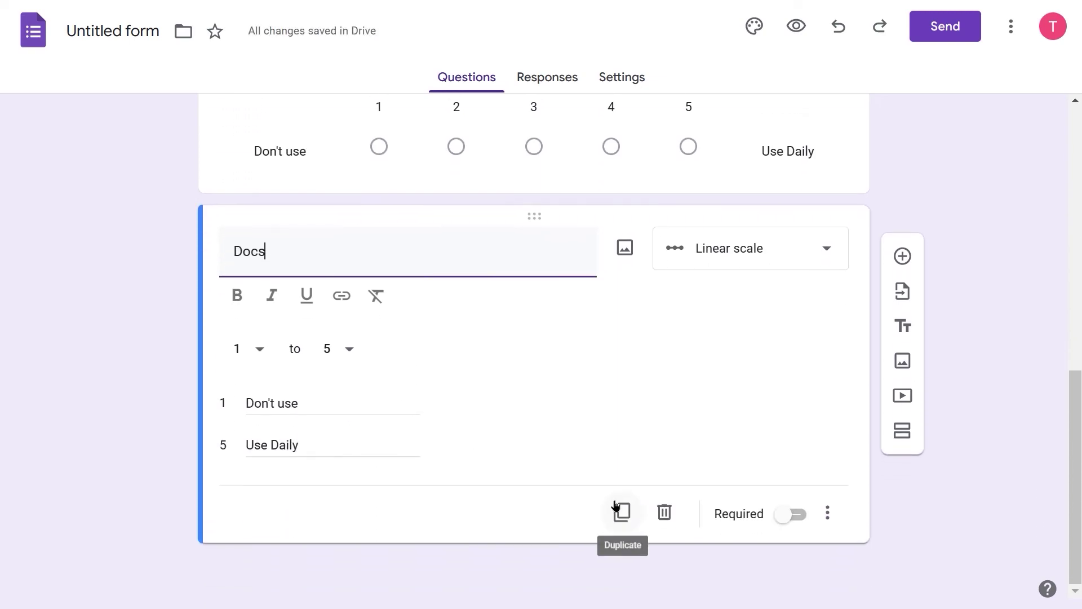
pyautogui.click(622, 513)
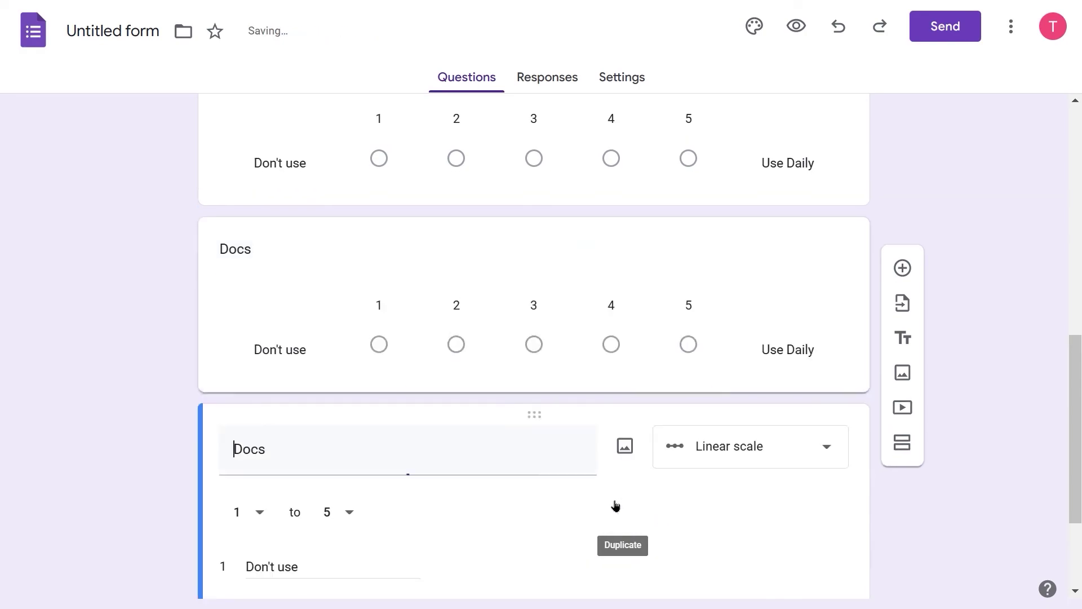
pyautogui.doubleClick(259, 457)
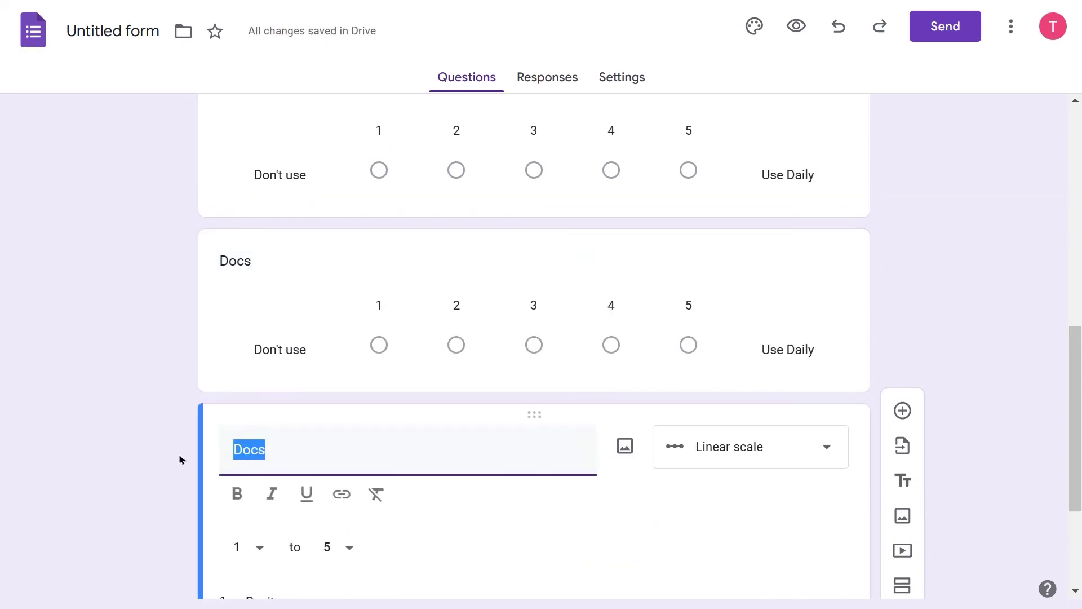
pyautogui.write('Slides')
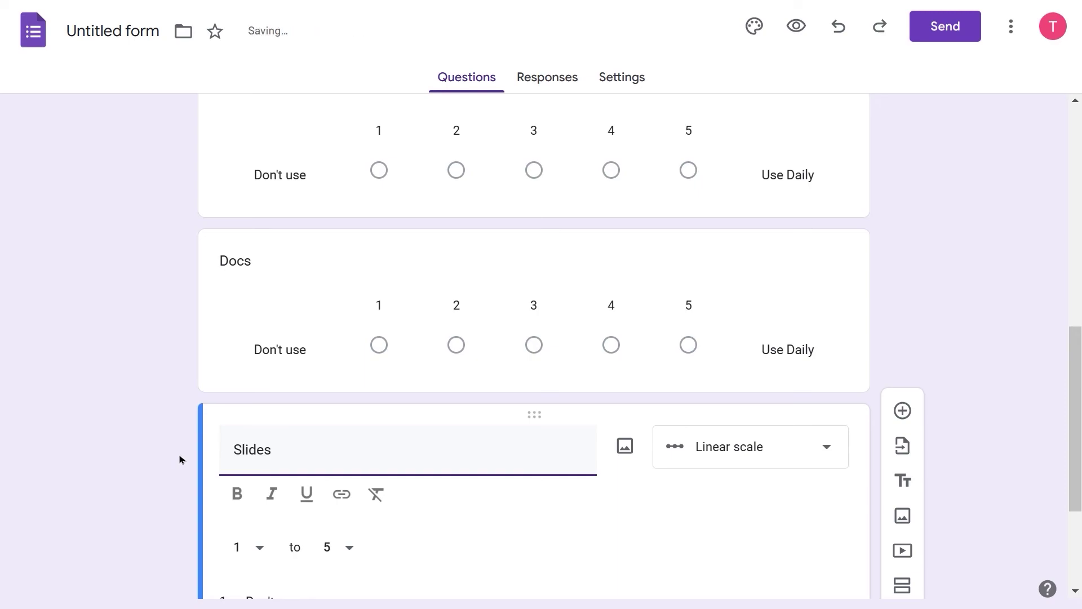
# Step: Duplicate the Slides question and rename the copy "Forms"
pyautogui.scroll(-4, 505, 495)
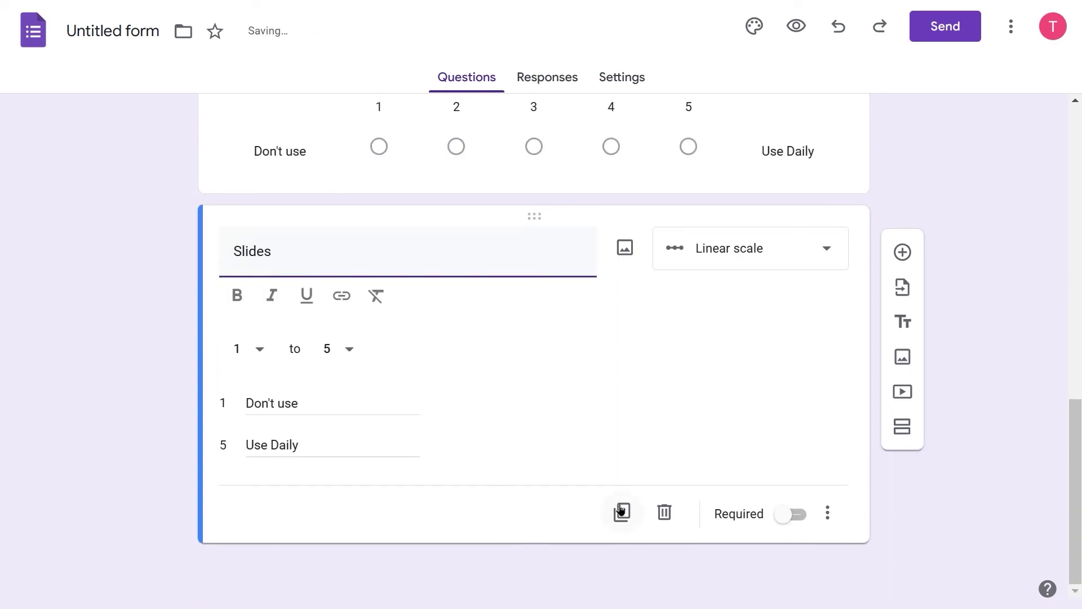
pyautogui.click(621, 510)
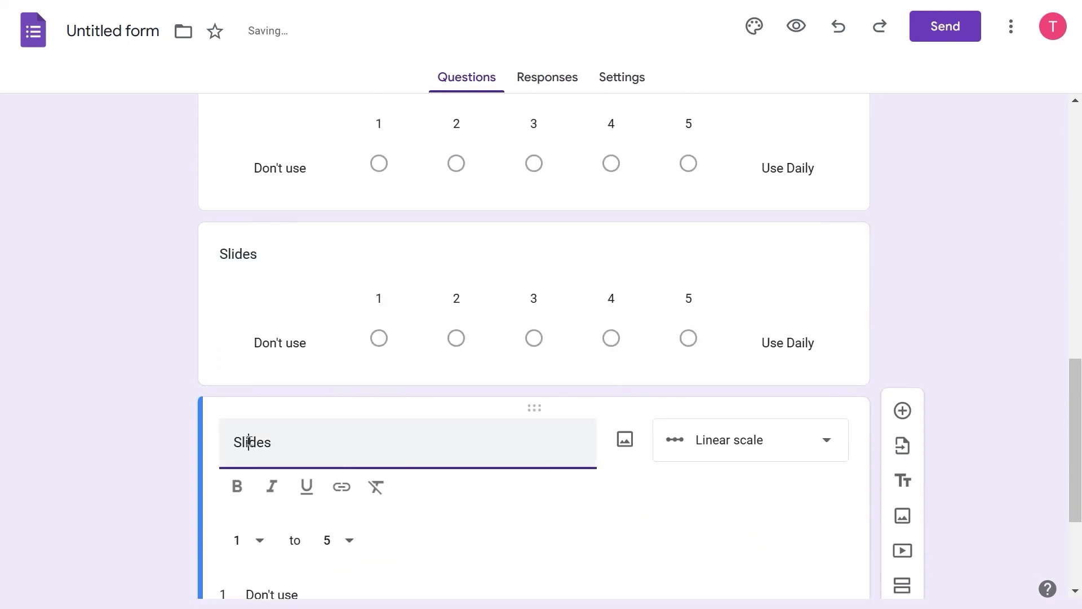
pyautogui.doubleClick(249, 441)
pyautogui.write('F')
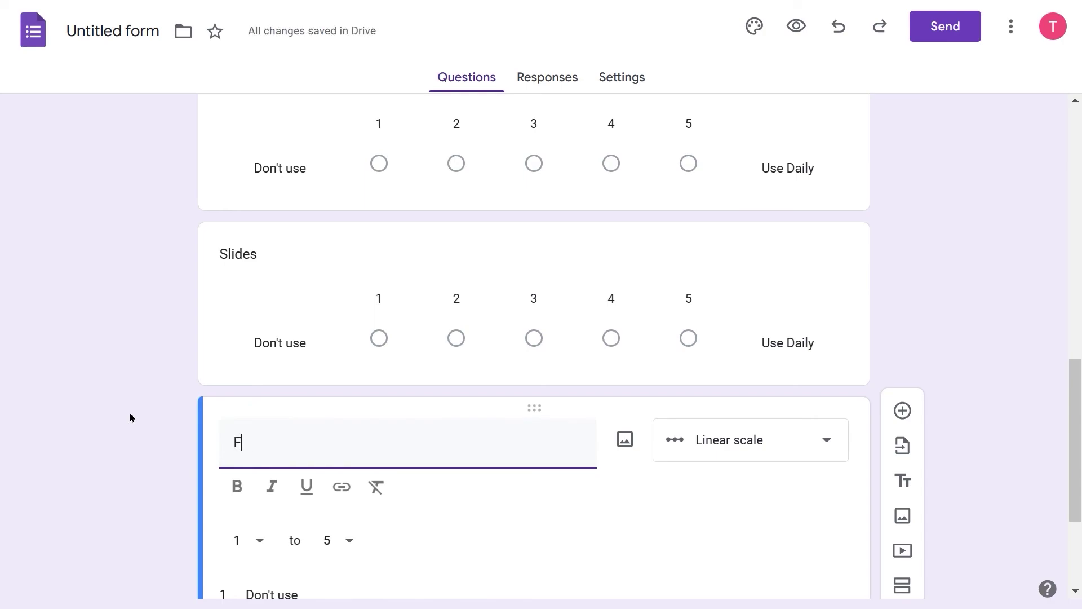
pyautogui.write('orms')
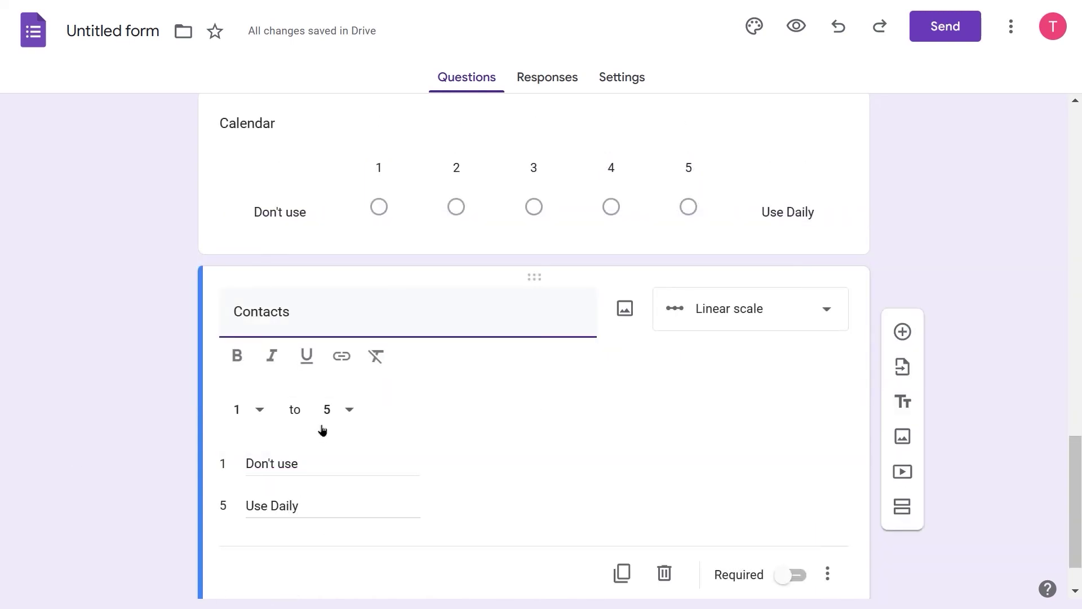
# Step: Review all the linear-scale questions in section 2, from Gmail through Contacts, checking their names and endpoint labels
pyautogui.scroll(3, 318, 427)
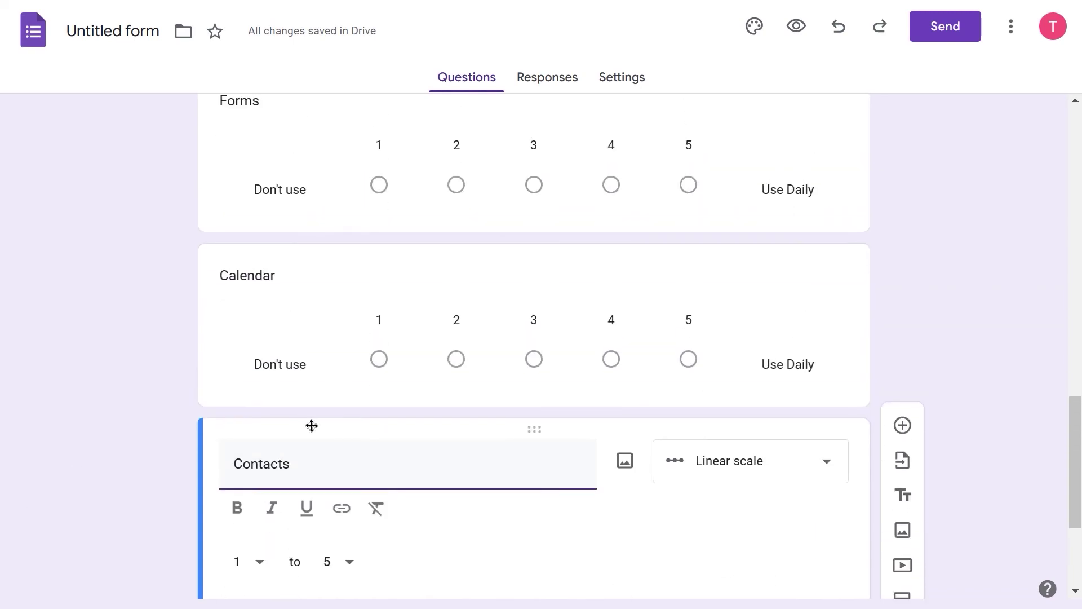
pyautogui.scroll(15, 311, 428)
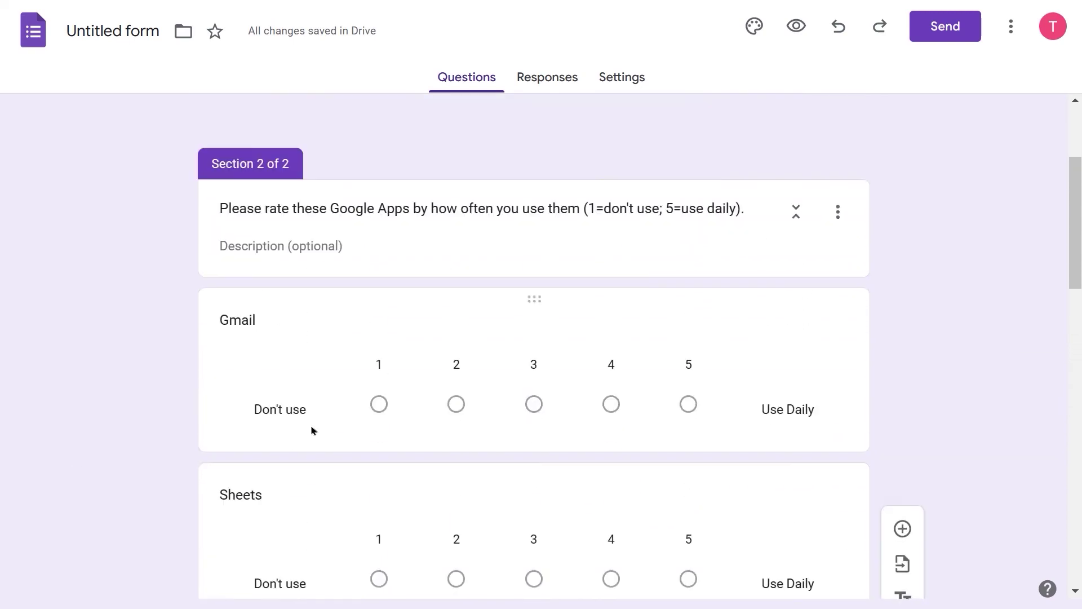
pyautogui.scroll(1, 311, 430)
pyautogui.scroll(-3, 312, 430)
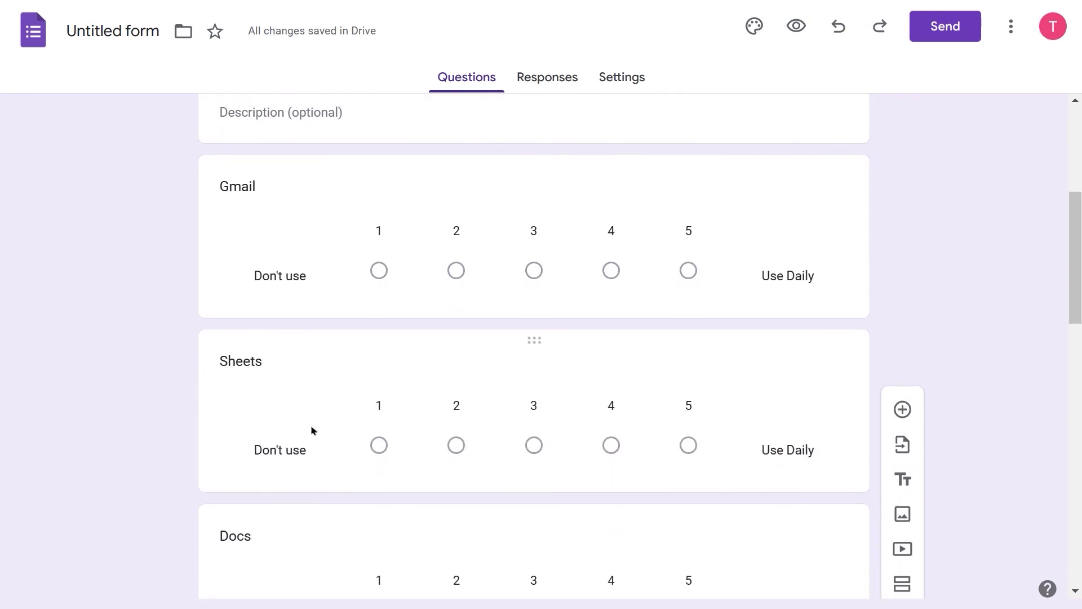
pyautogui.scroll(-5, 312, 430)
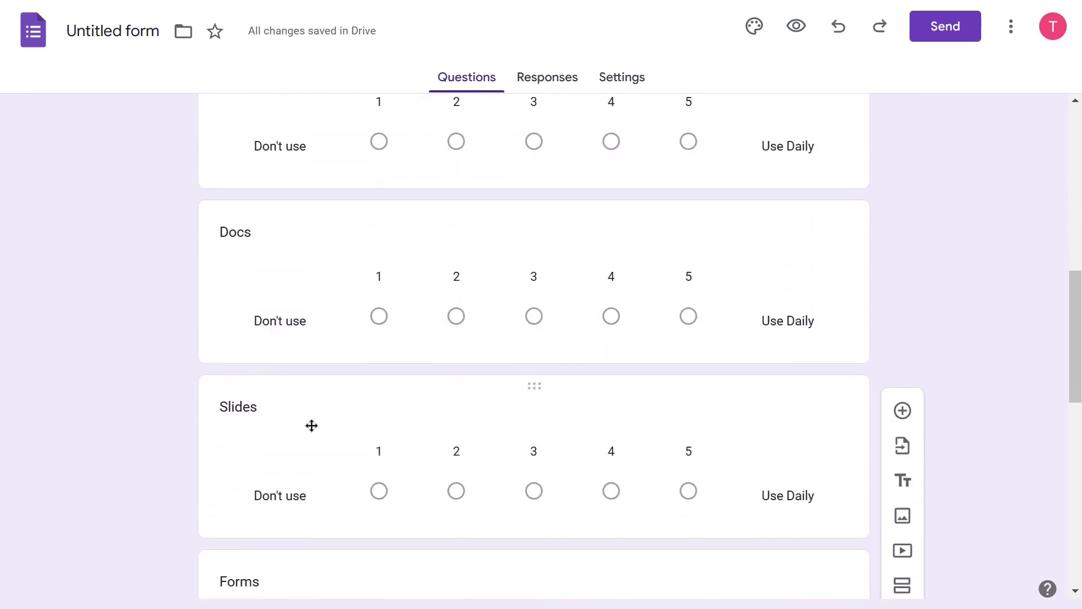
pyautogui.scroll(-5, 311, 425)
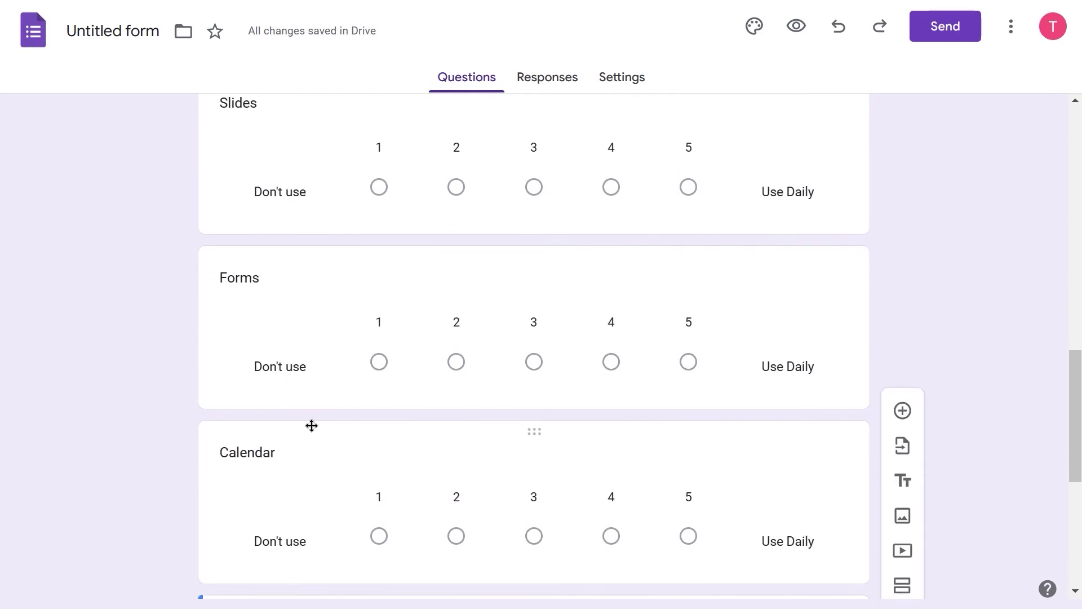
pyautogui.scroll(-6, 311, 426)
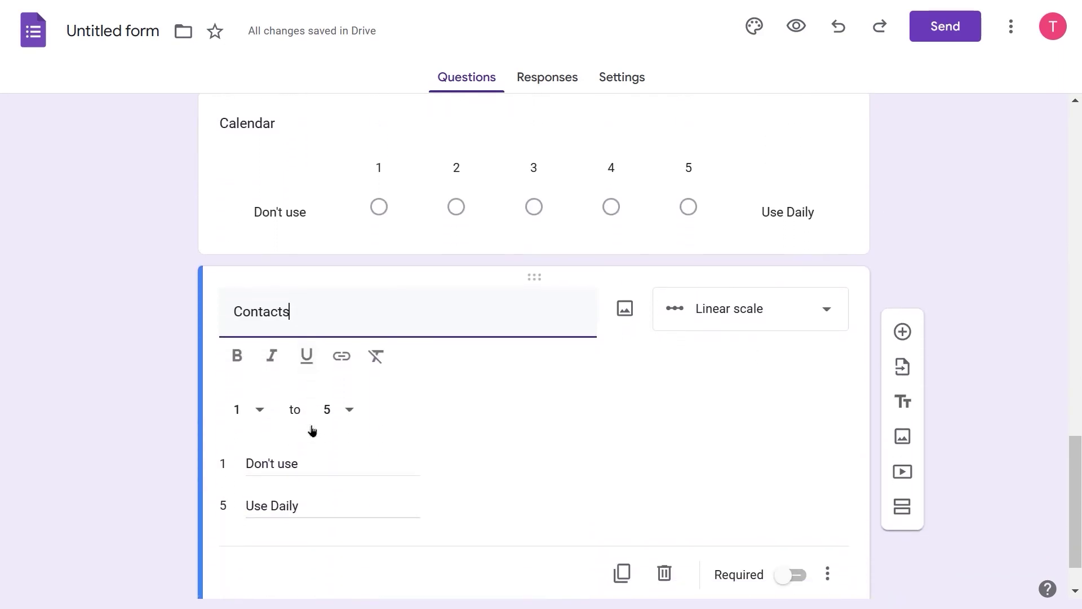
pyautogui.scroll(5, 312, 430)
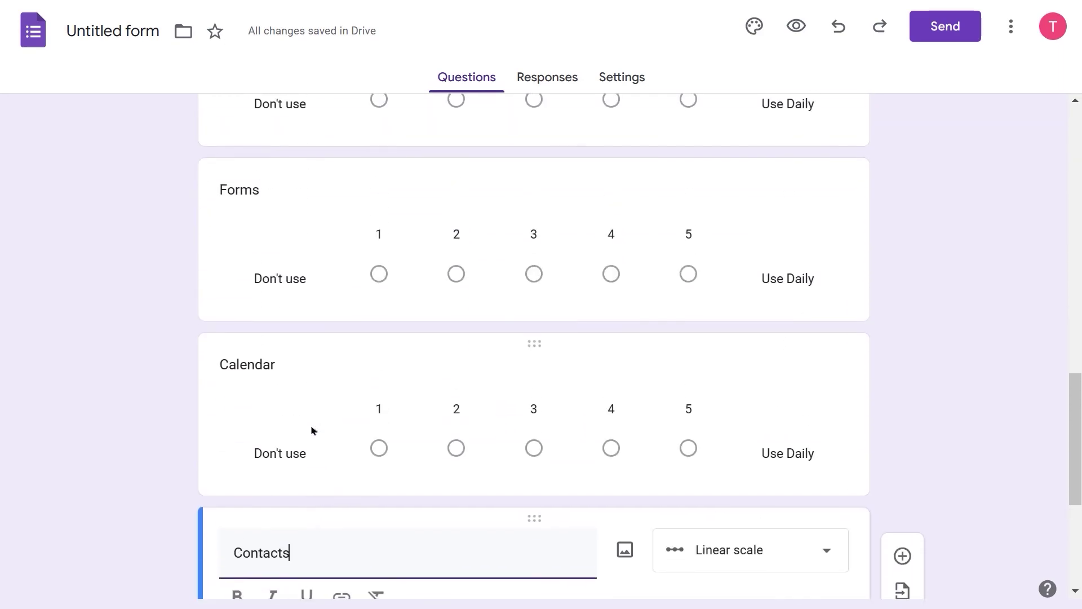
pyautogui.scroll(6, 311, 430)
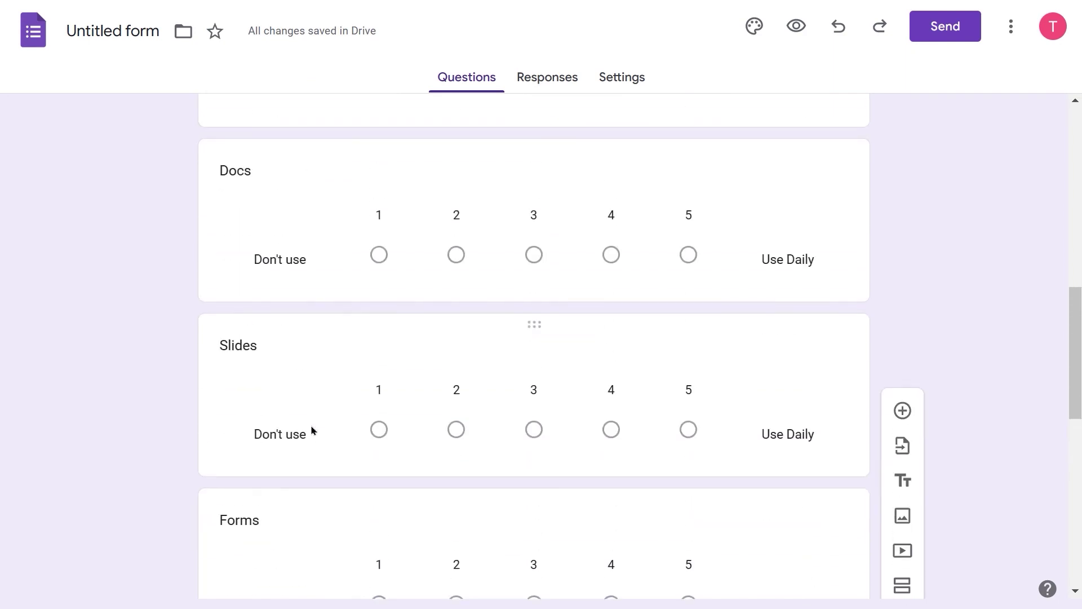
pyautogui.scroll(2, 312, 430)
pyautogui.scroll(-2, 312, 428)
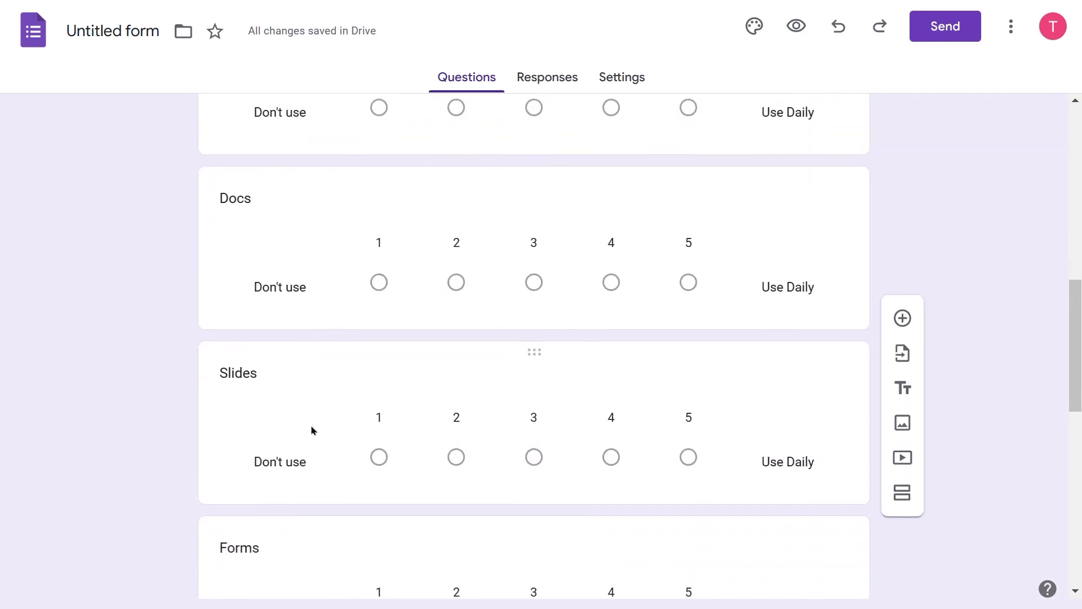
pyautogui.scroll(-9, 312, 430)
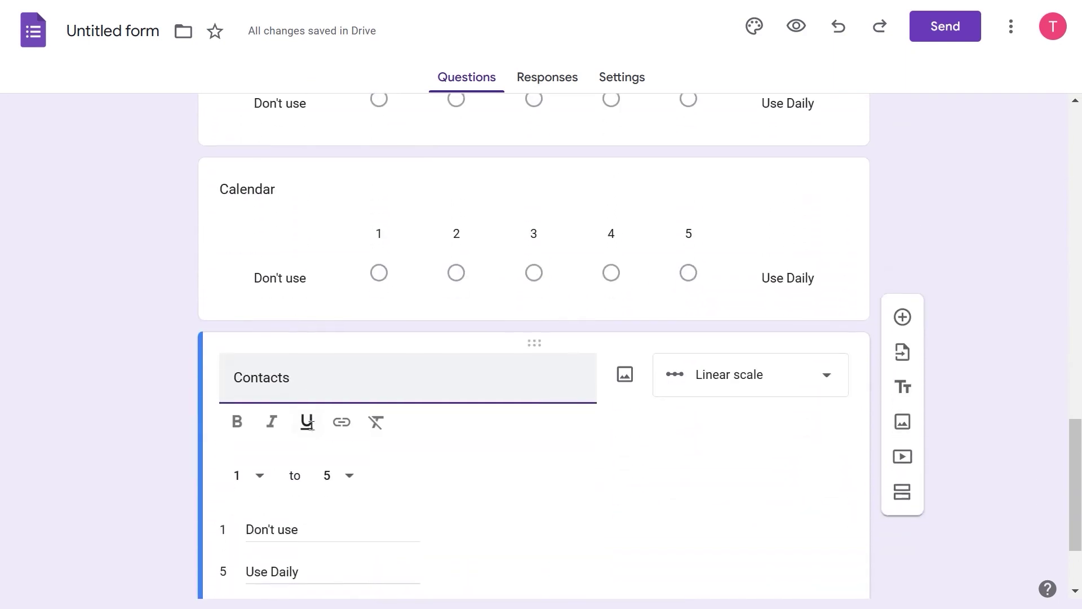
pyautogui.scroll(-2, 309, 424)
# Step: Add a third section after the Contacts question and title it "Please select any additional apps you currently use."
pyautogui.click(615, 430)
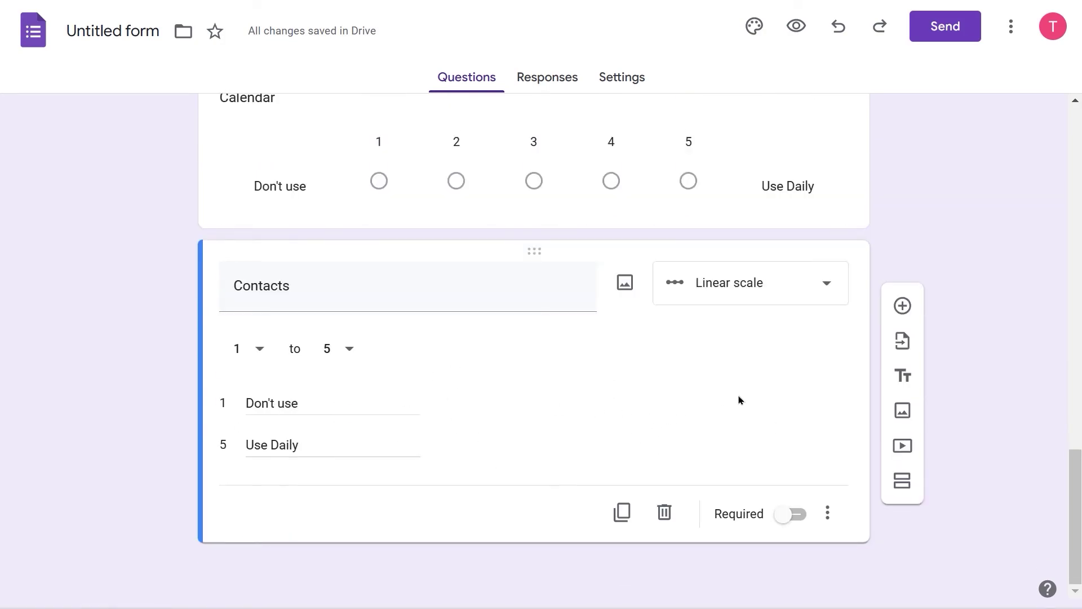
pyautogui.click(902, 481)
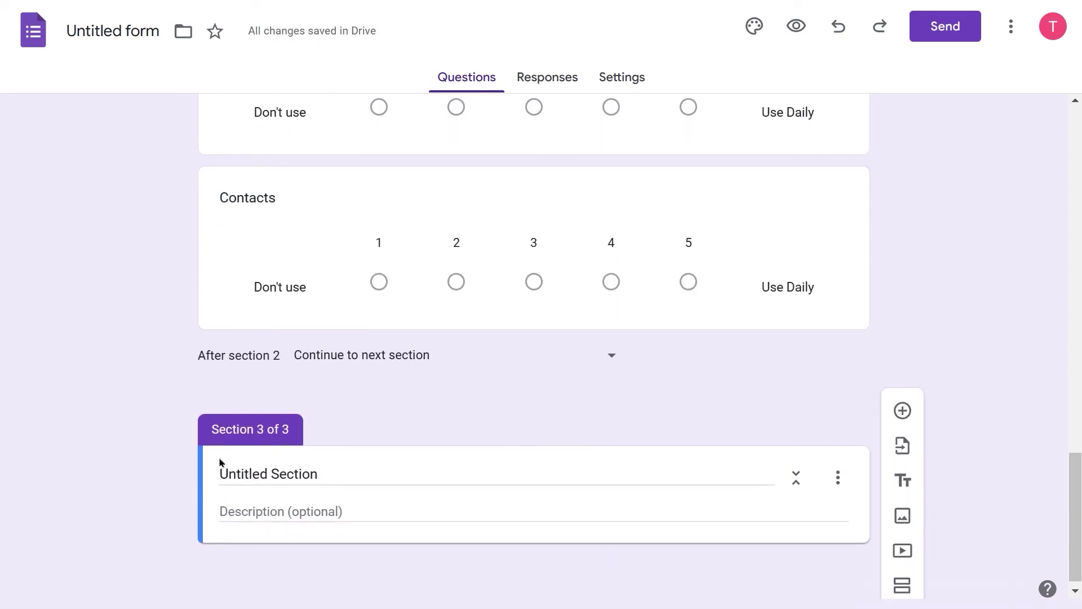
pyautogui.doubleClick(219, 468)
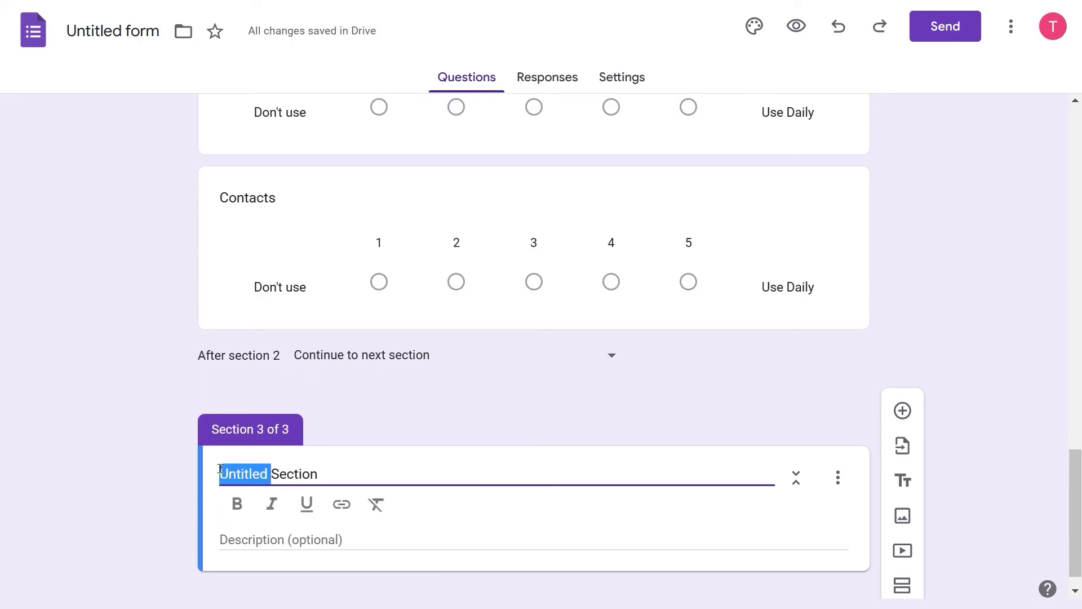
pyautogui.click(320, 475)
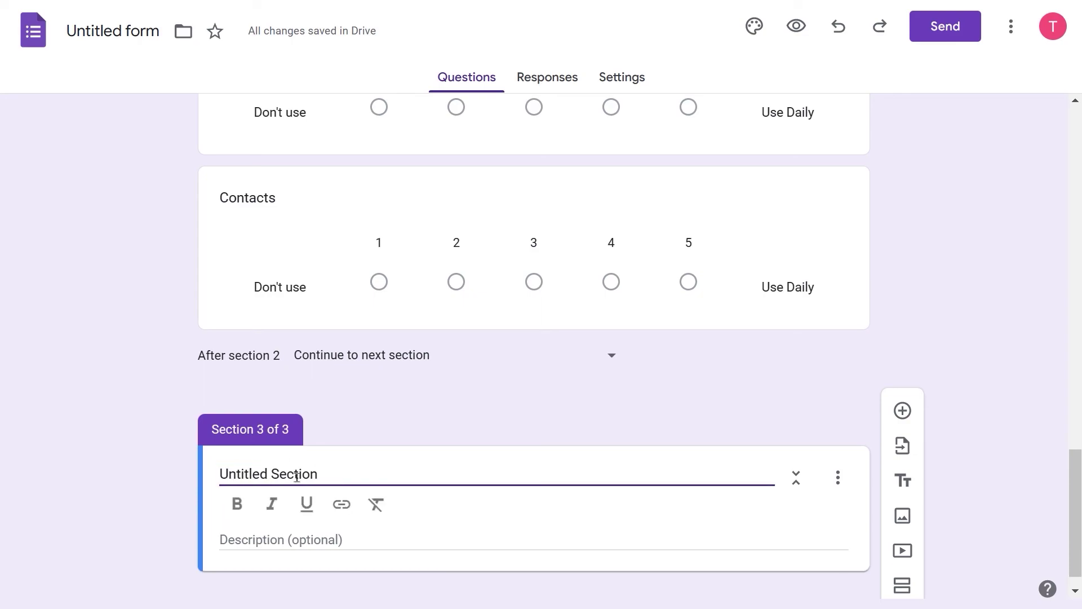
pyautogui.tripleClick(297, 477)
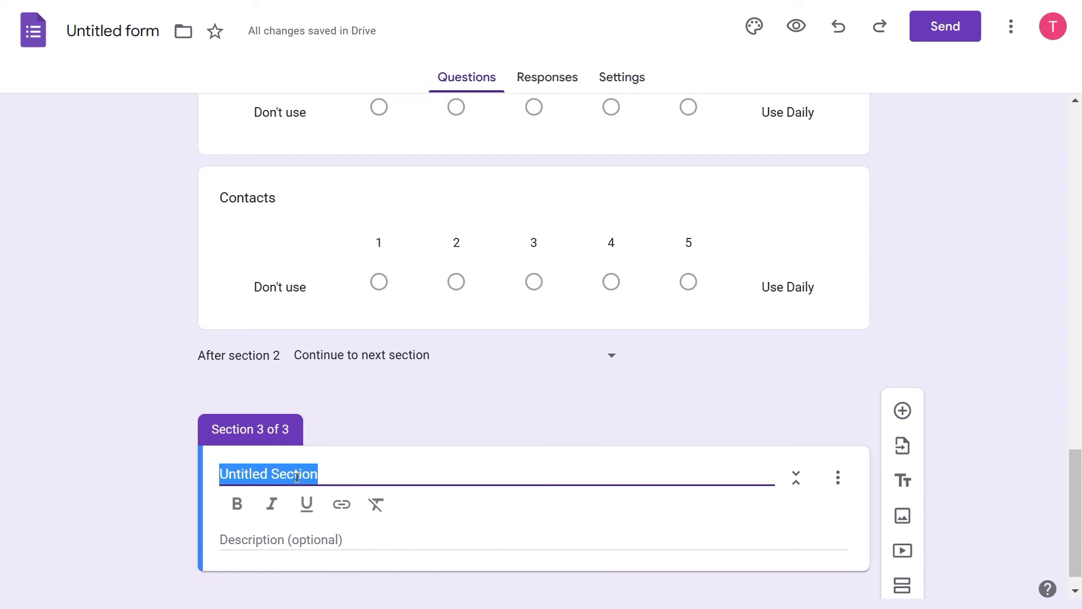
pyautogui.press('BackSpace')
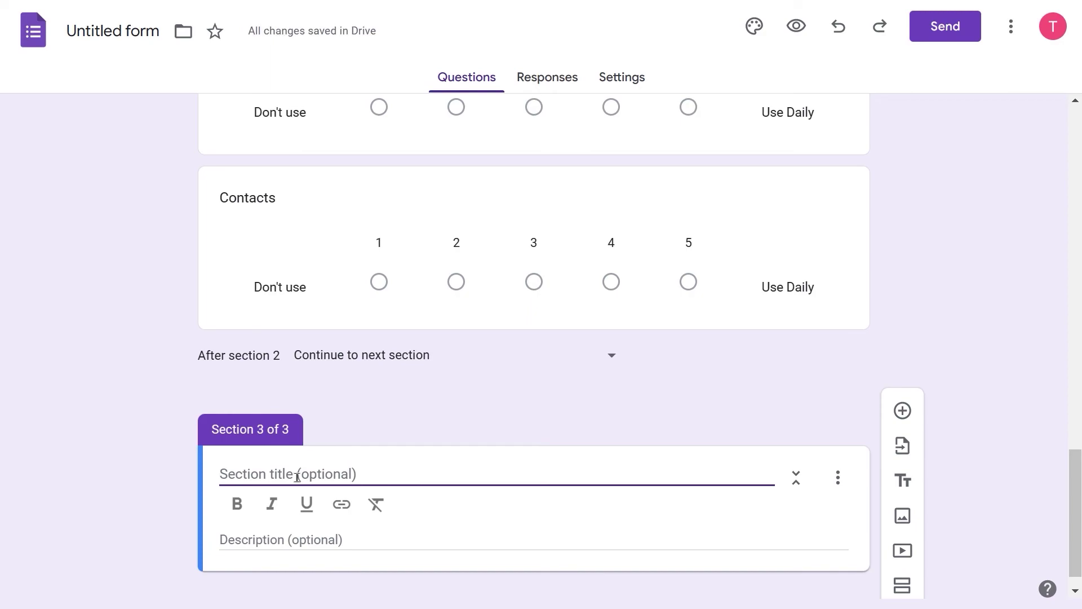
pyautogui.write('Please sele')
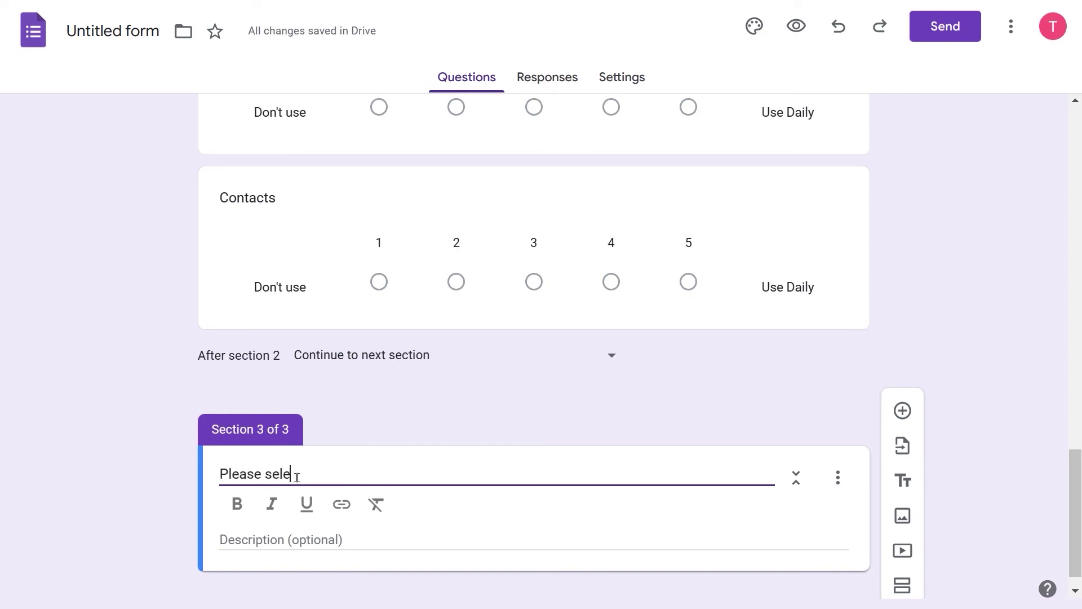
pyautogui.write('ct any additio')
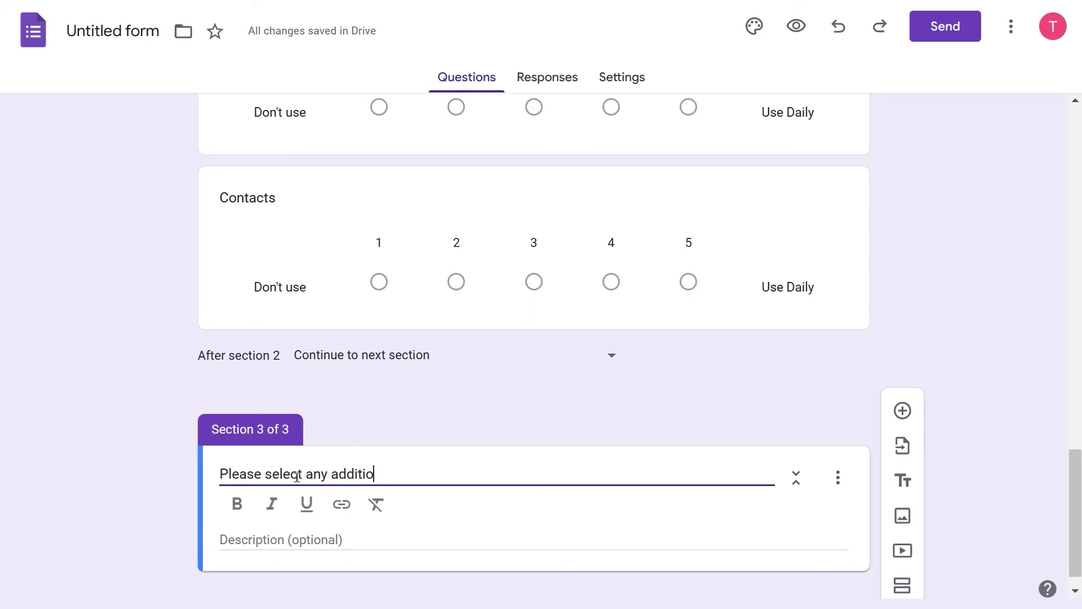
pyautogui.write('nal apps you cu')
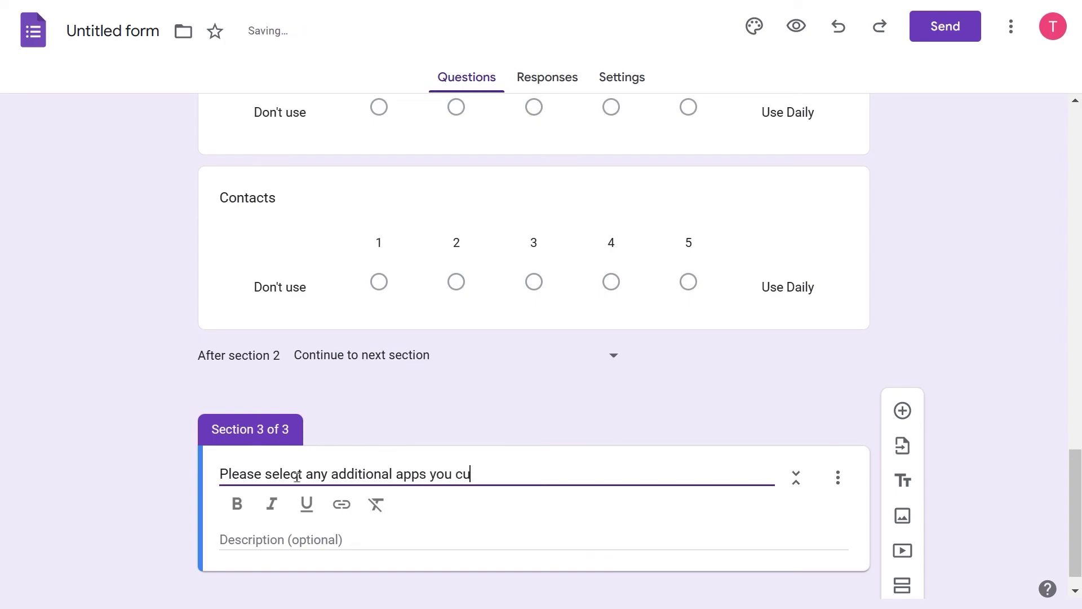
pyautogui.write('rrently use.')
# Step: Add a question to section 3, set its type to Checkboxes, and name it "Apps"
pyautogui.scroll(-1, 445, 447)
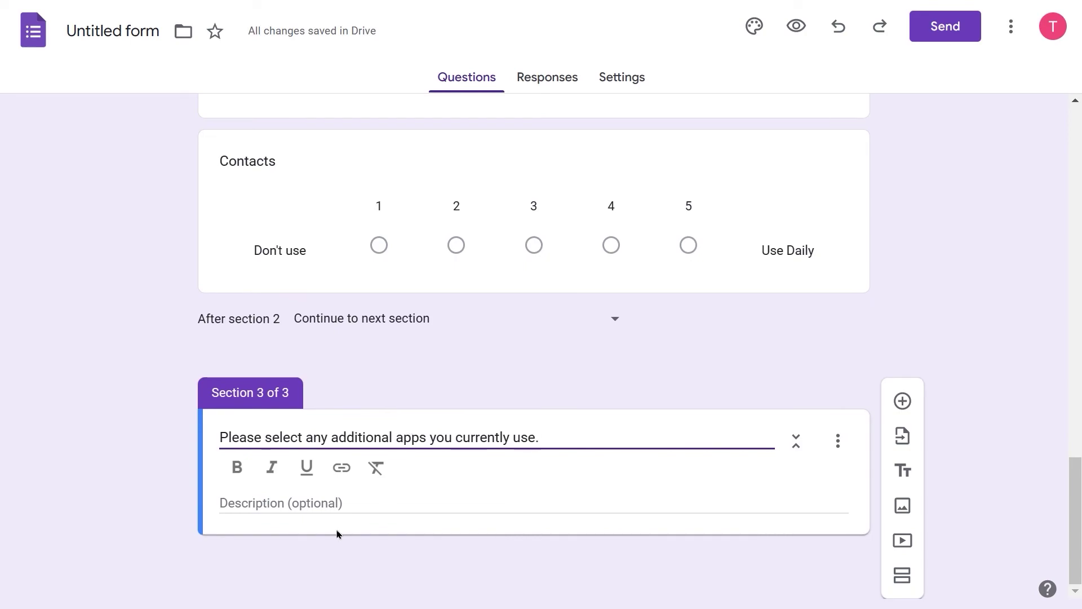
pyautogui.click(901, 400)
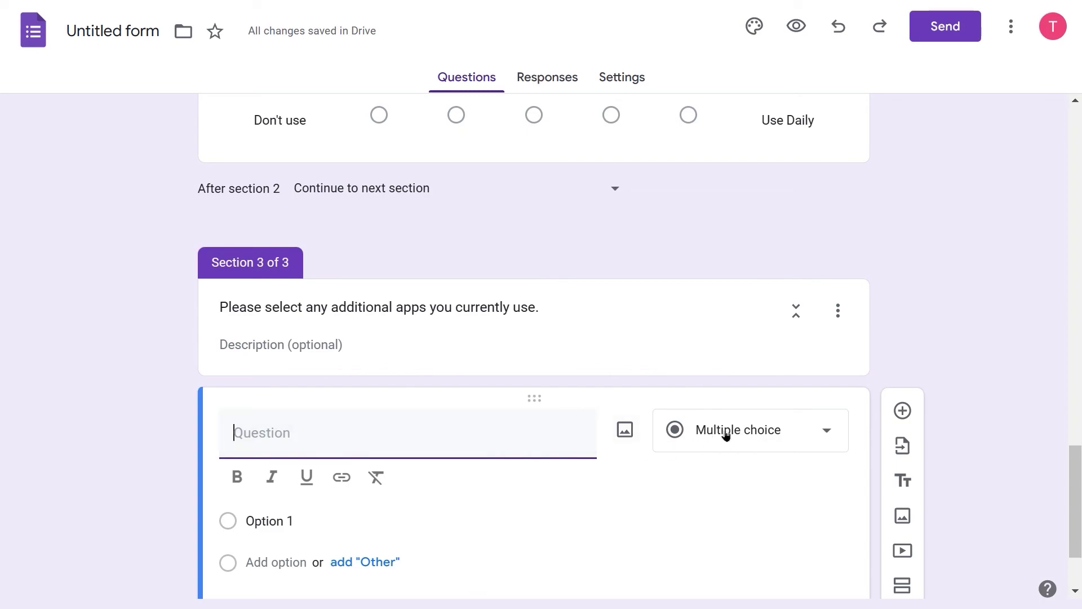
pyautogui.click(823, 432)
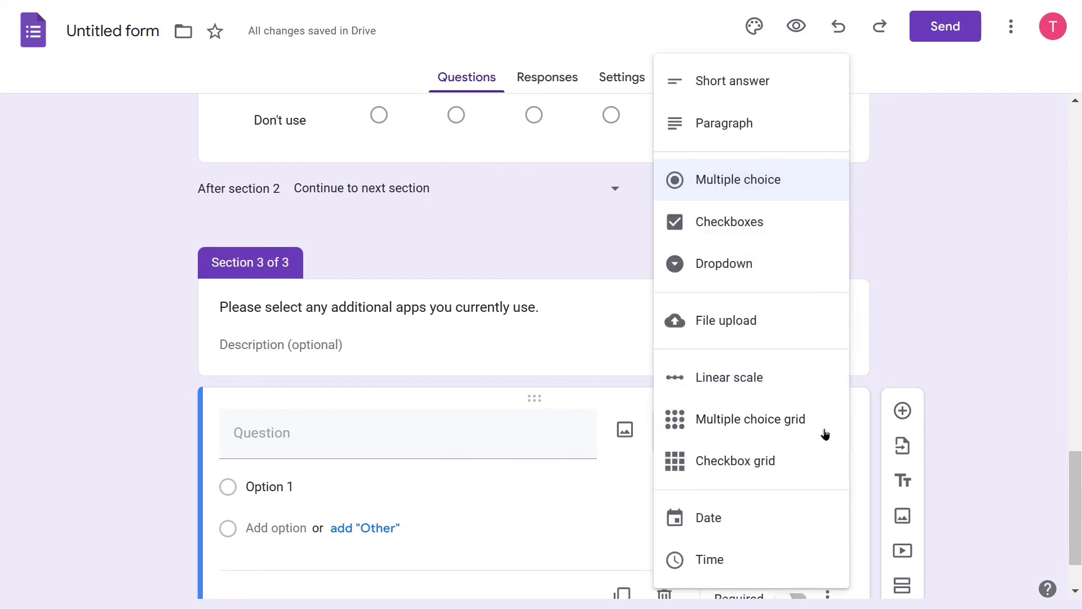
pyautogui.click(692, 220)
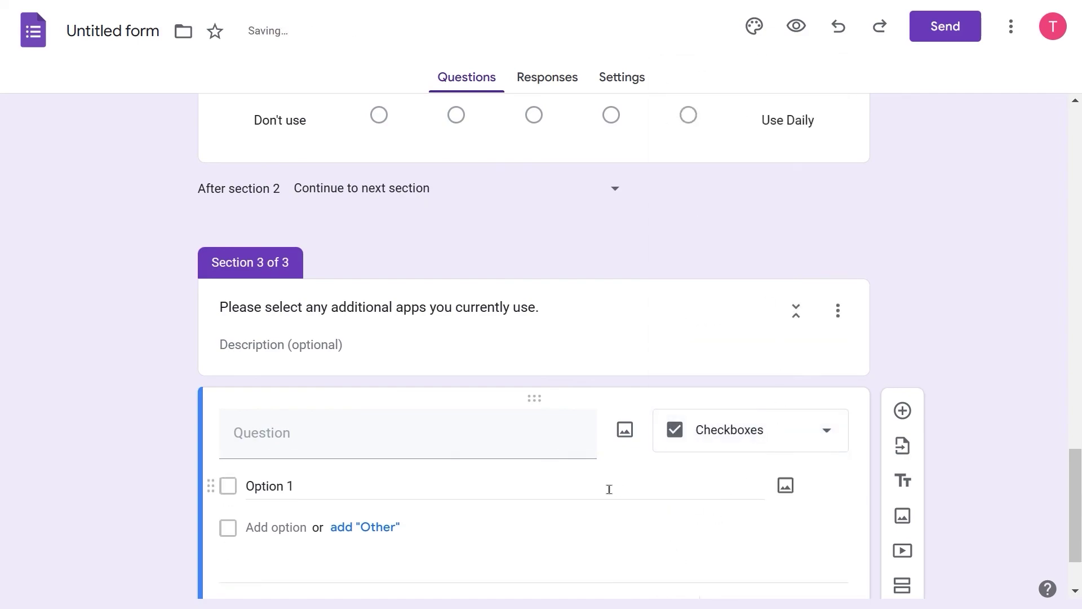
pyautogui.click(266, 438)
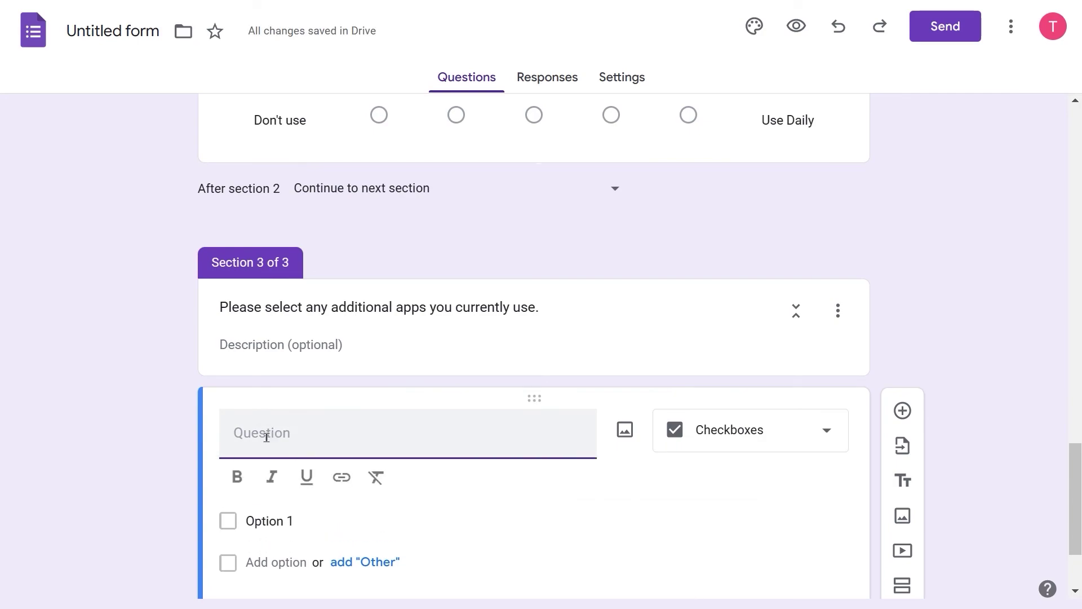
pyautogui.write('Apps')
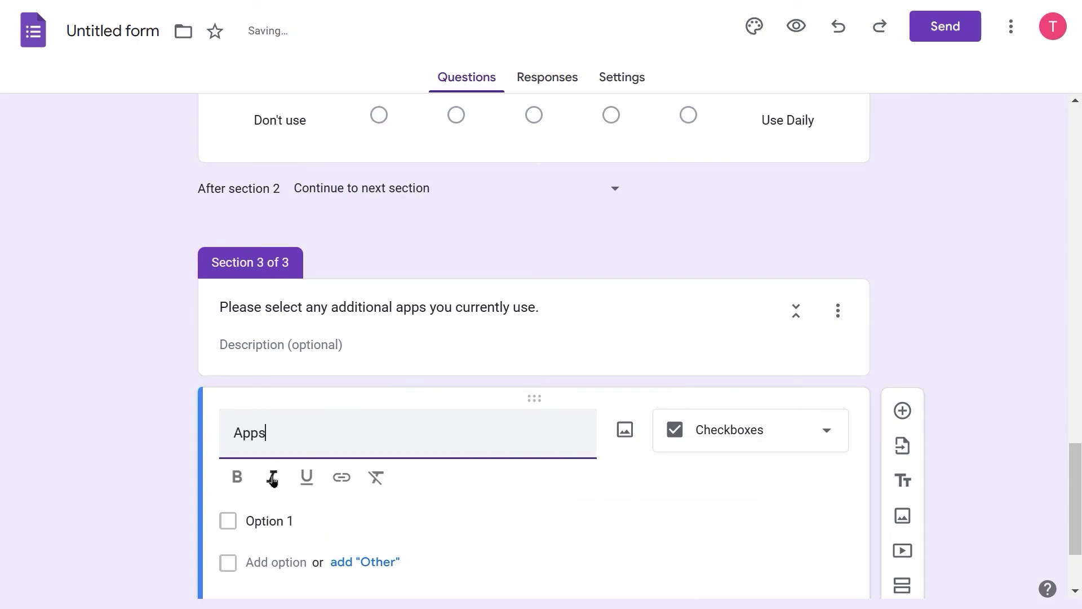
# Step: Fill in the Apps question's checkbox options: Chat, Spaces, Meet, Keep, Tasks and Drive
pyautogui.click(261, 522)
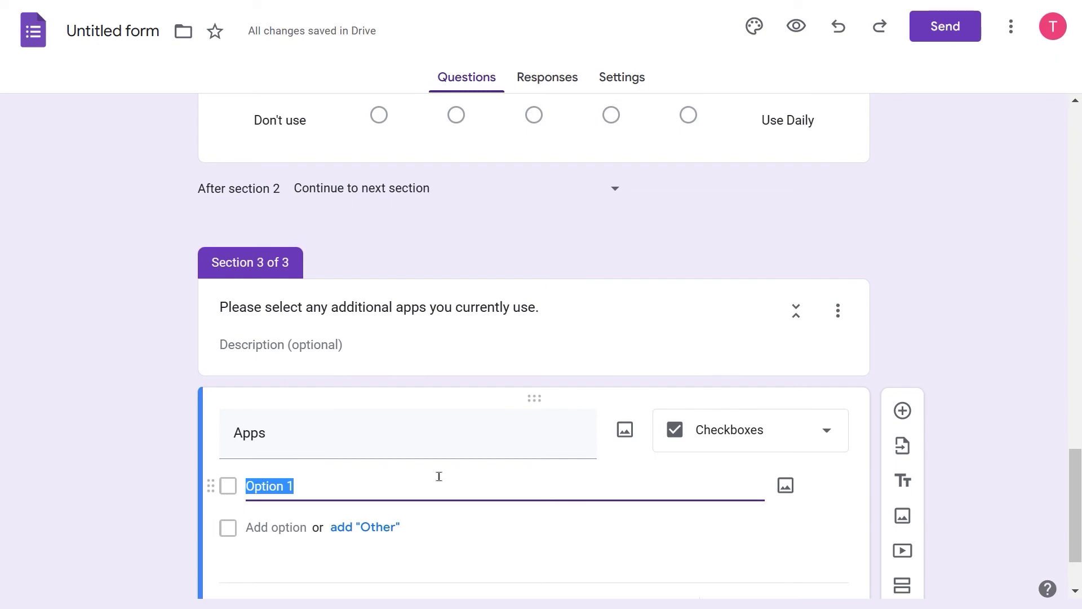
pyautogui.write('Chat')
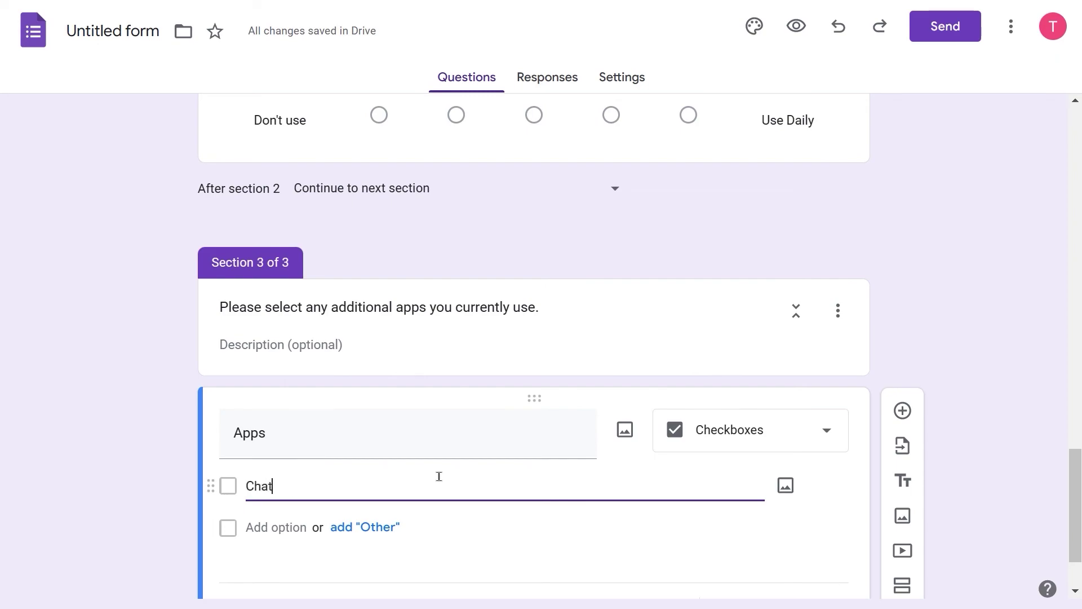
pyautogui.press('Return')
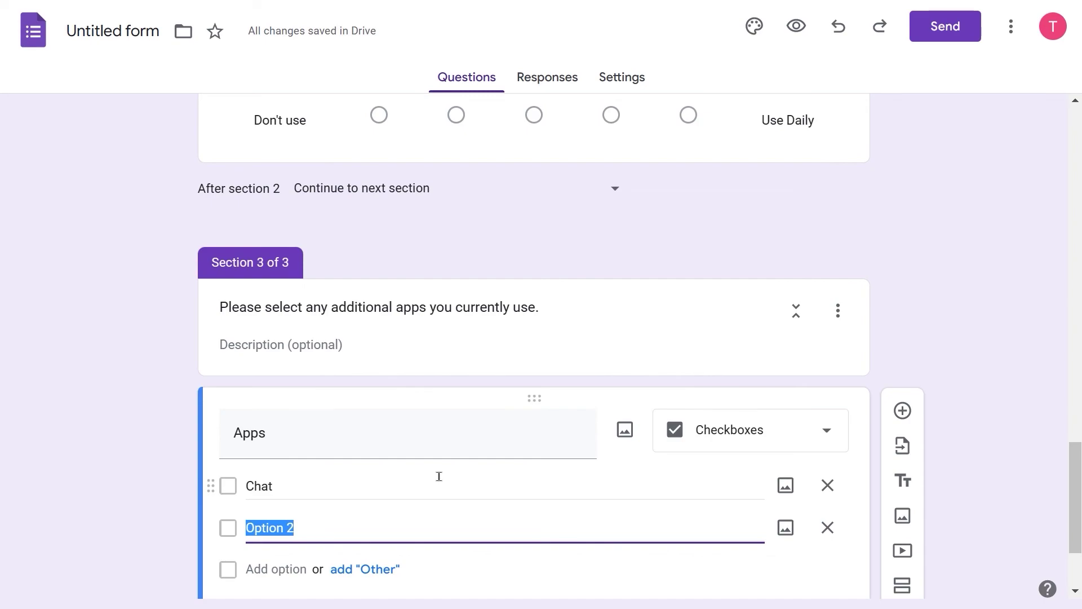
pyautogui.write('Spaces')
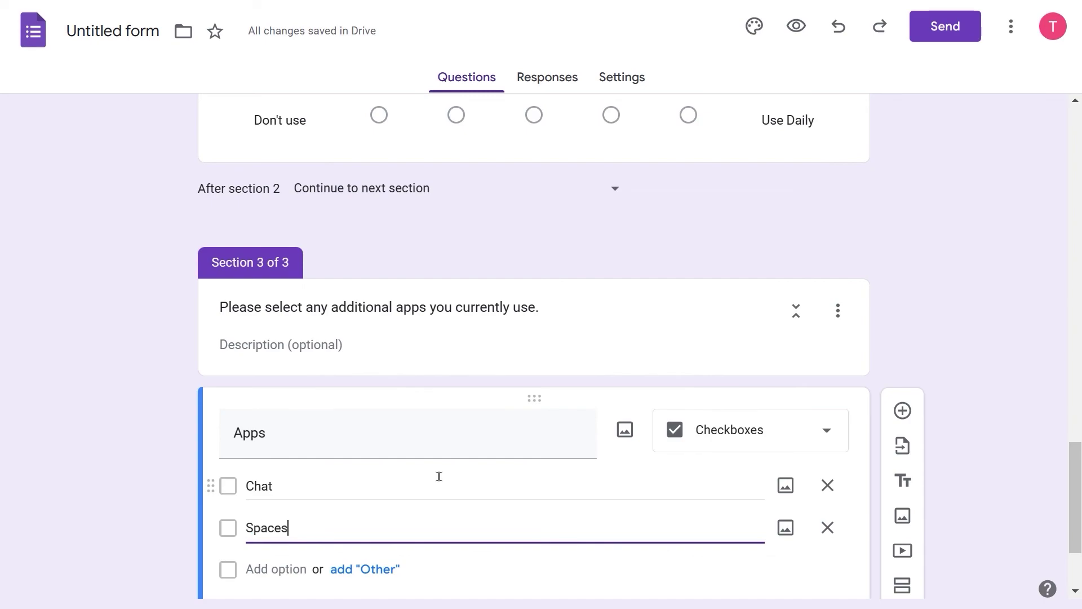
pyautogui.press('Return')
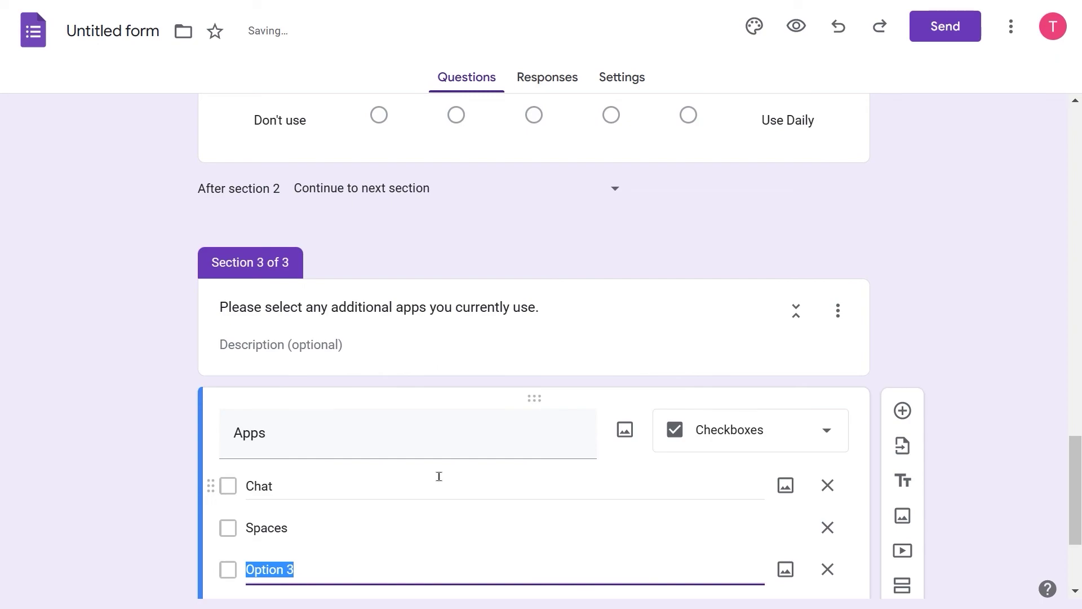
pyautogui.write('Meet')
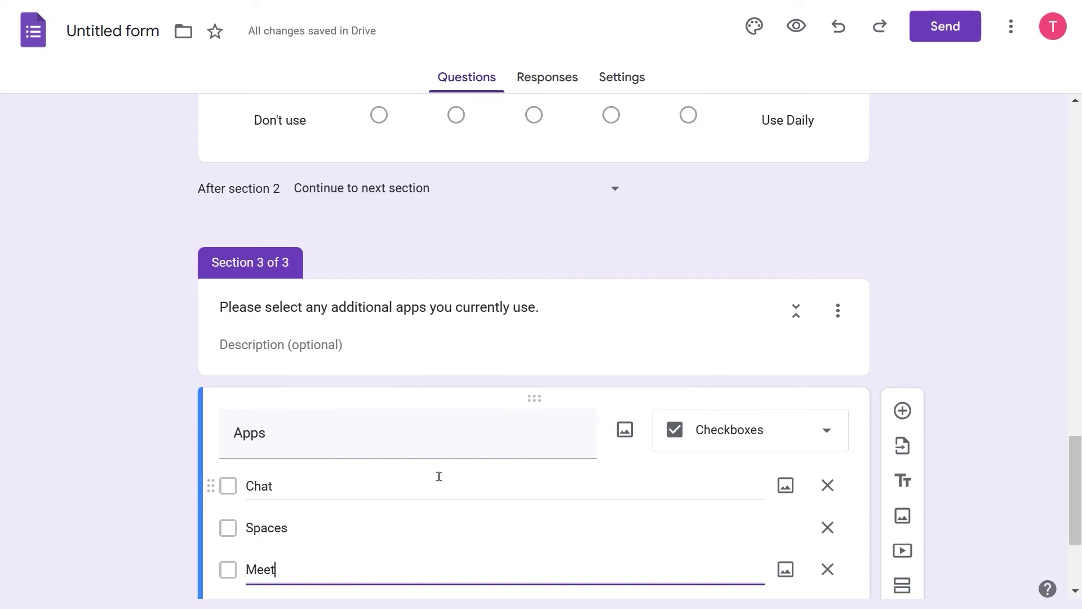
pyautogui.press('Return')
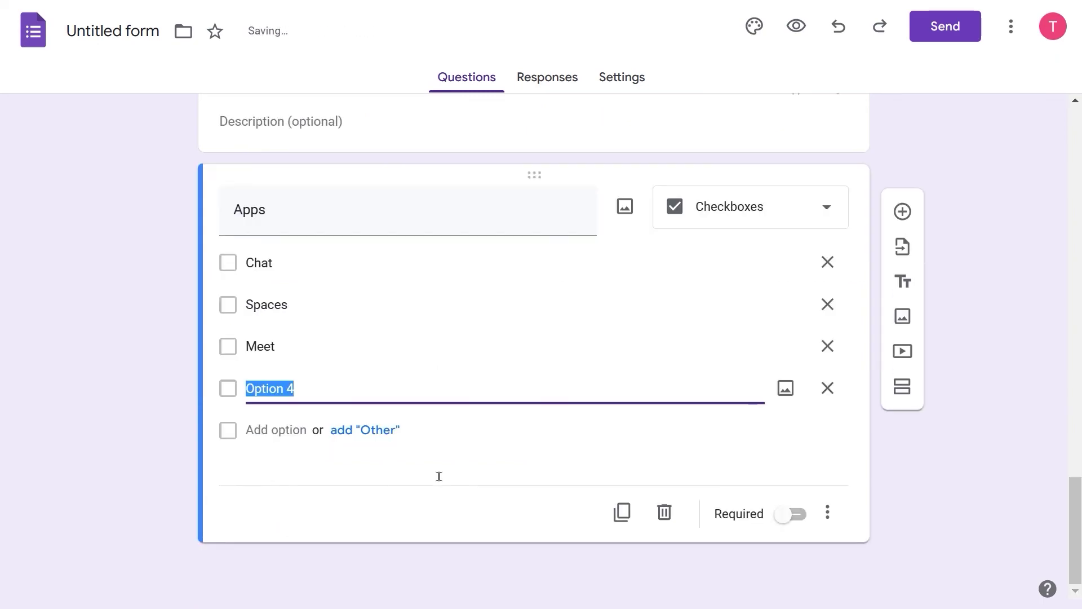
pyautogui.write('Kee')
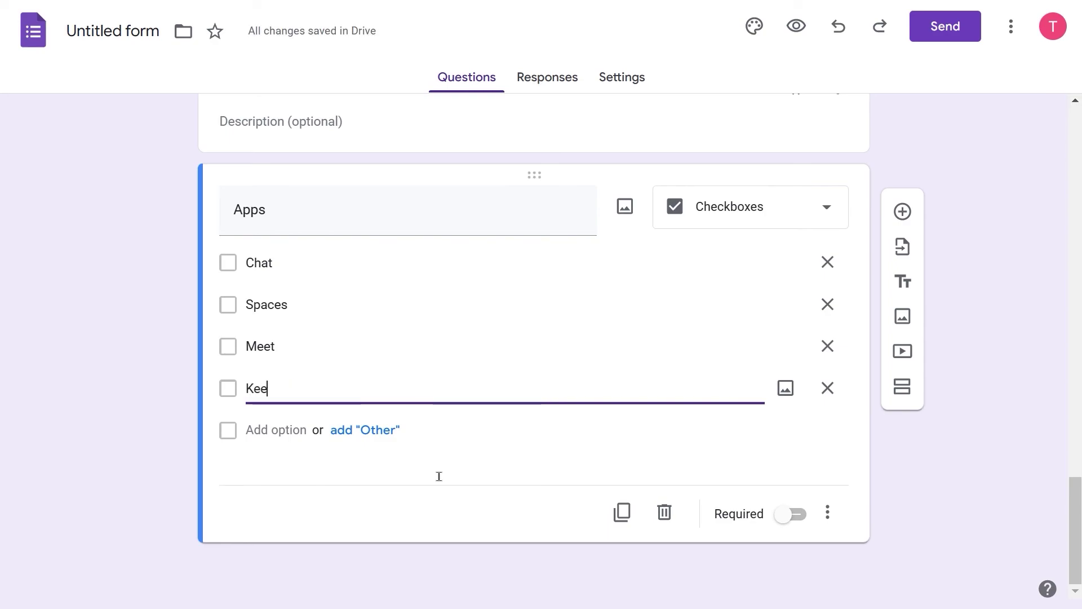
pyautogui.write('p')
pyautogui.press('Return')
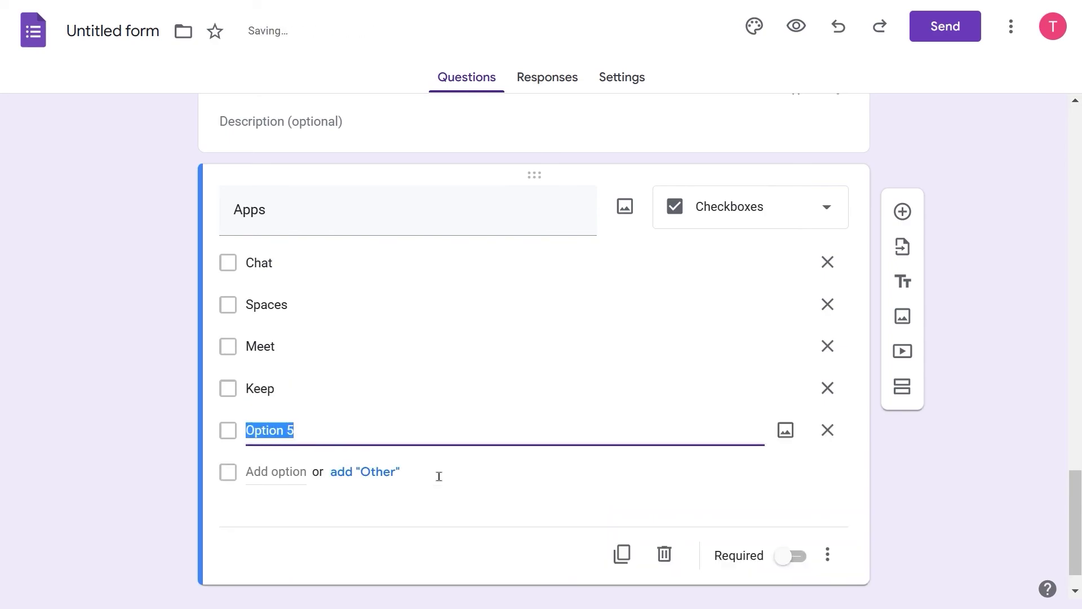
pyautogui.write('Tasks')
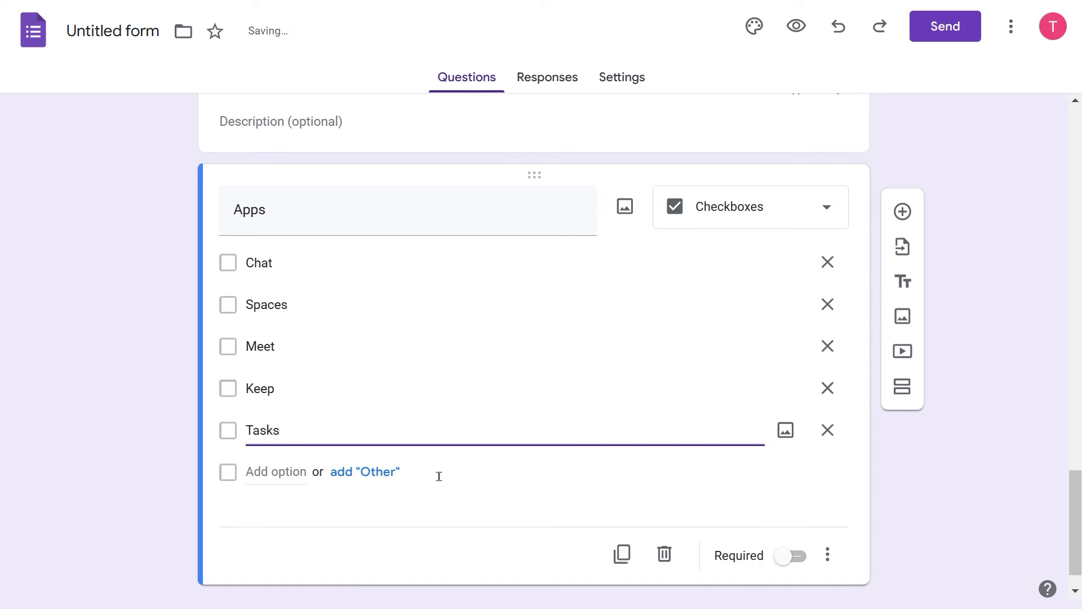
pyautogui.press('Return')
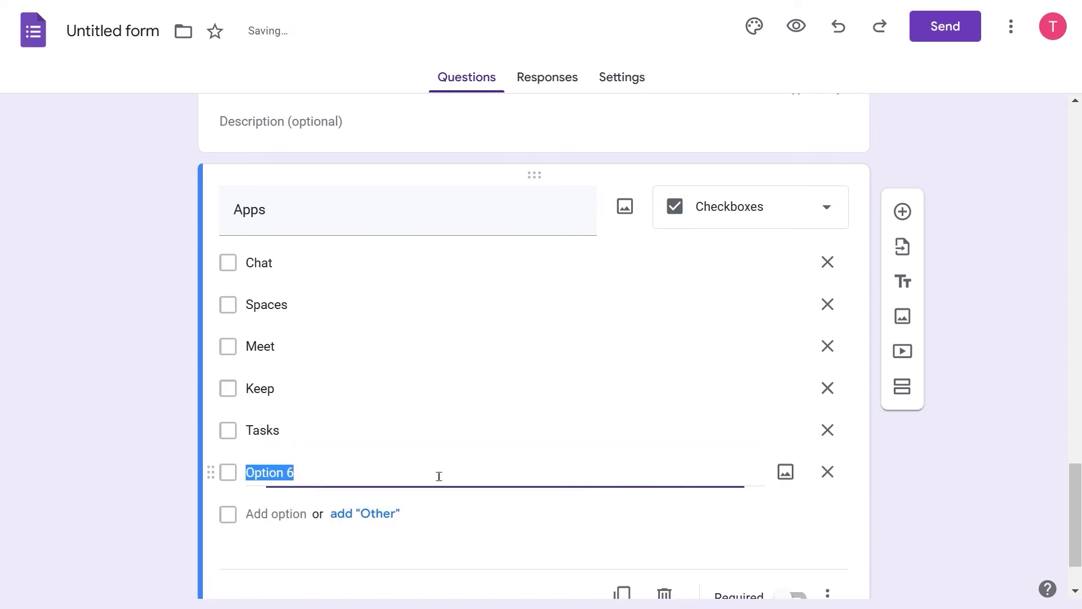
pyautogui.write('Drive')
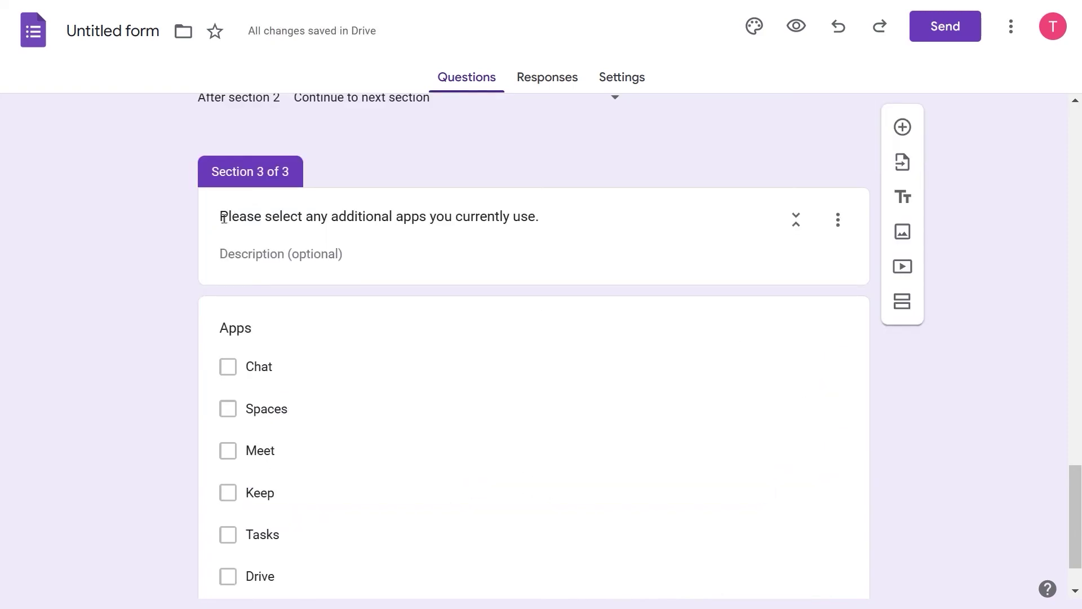
# Step: Make the whole section 3 title bold
pyautogui.click(224, 218)
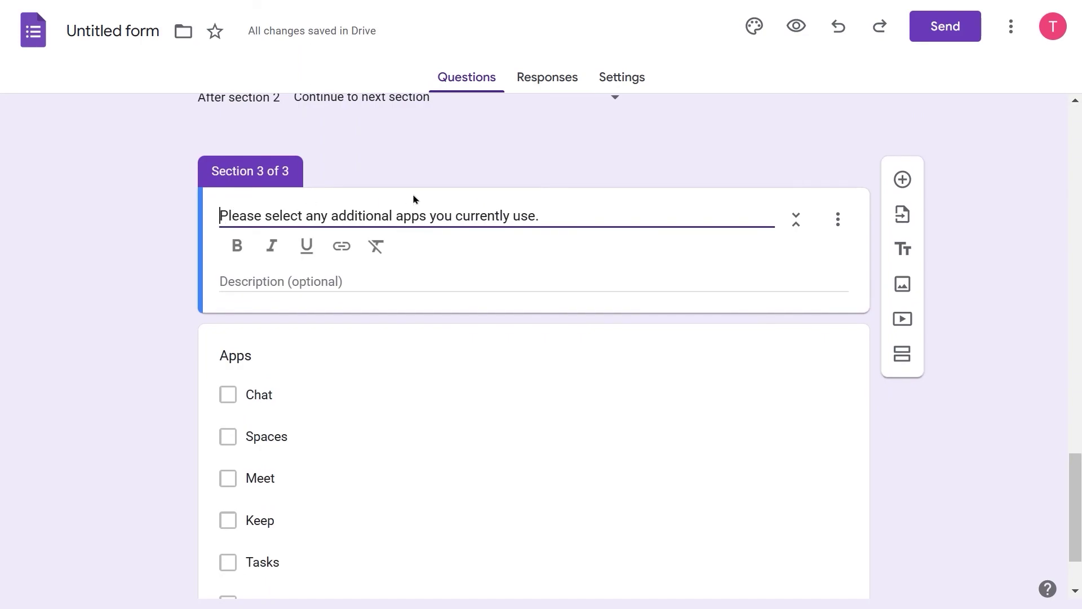
pyautogui.hotkey('ctrl', 'a')
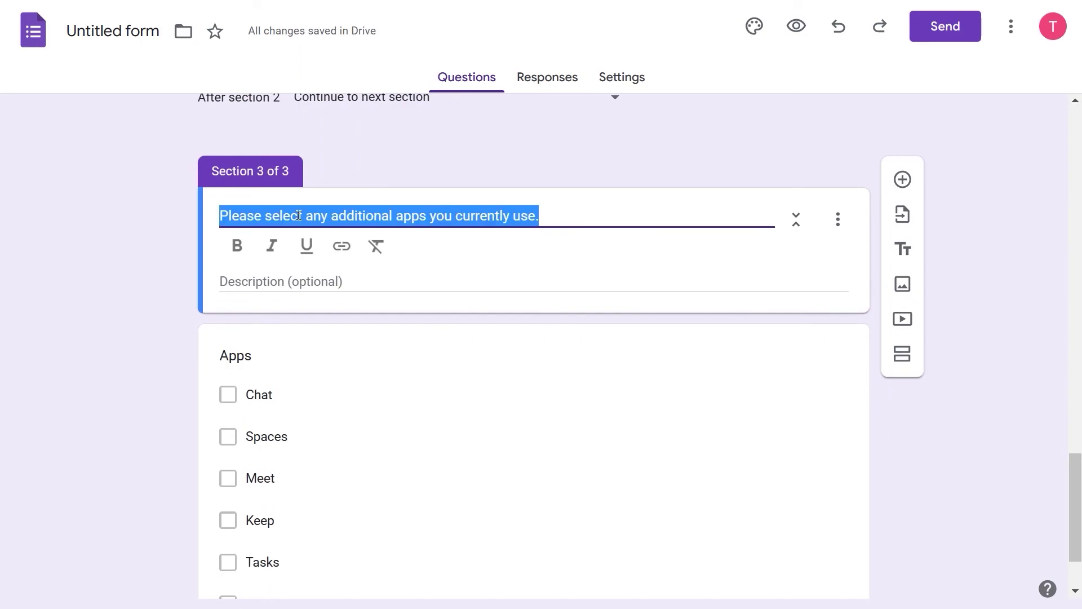
pyautogui.hotkey('ctrl', 'b')
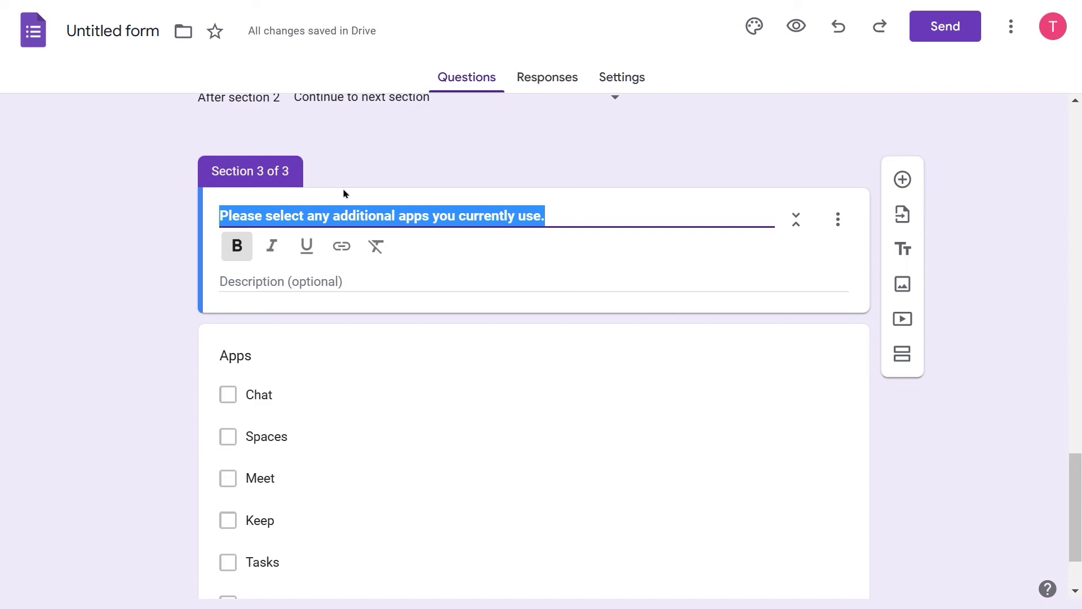
# Step: Make the whole section 2 title bold
pyautogui.scroll(10, 343, 193)
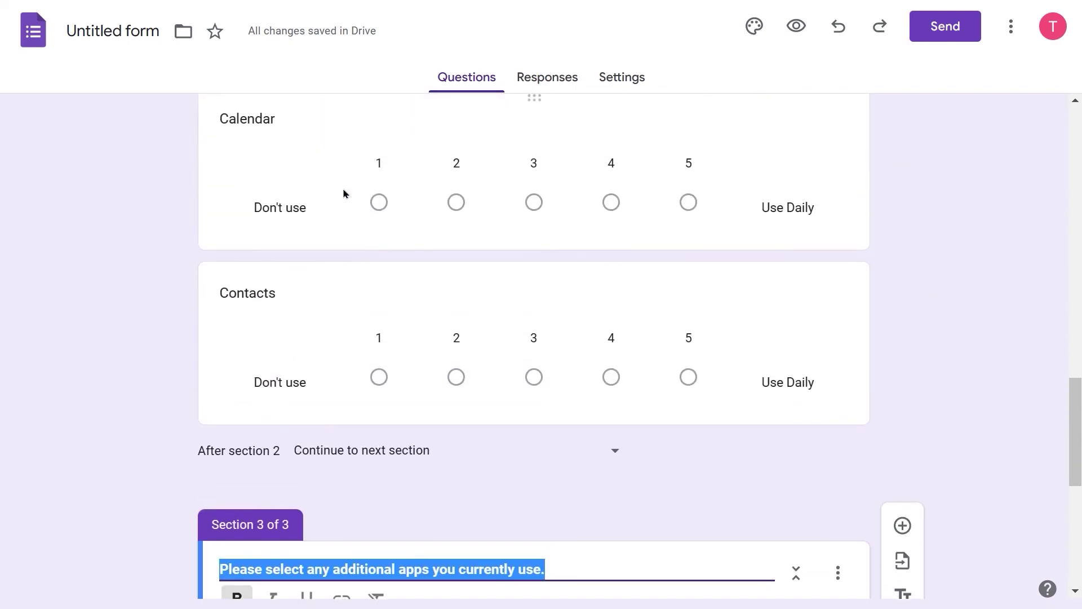
pyautogui.scroll(15, 343, 194)
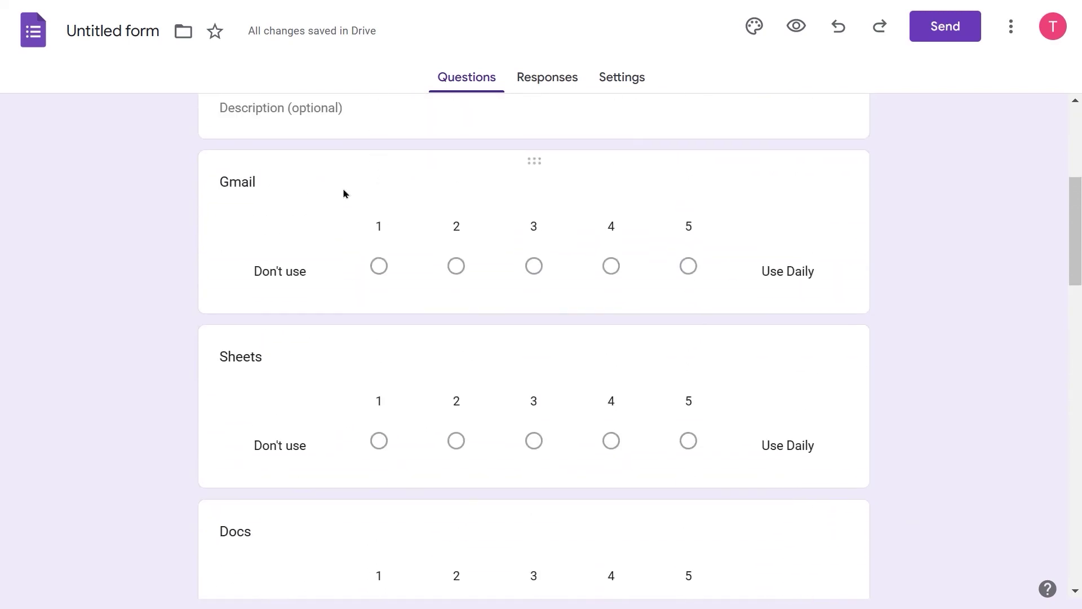
pyautogui.click(256, 301)
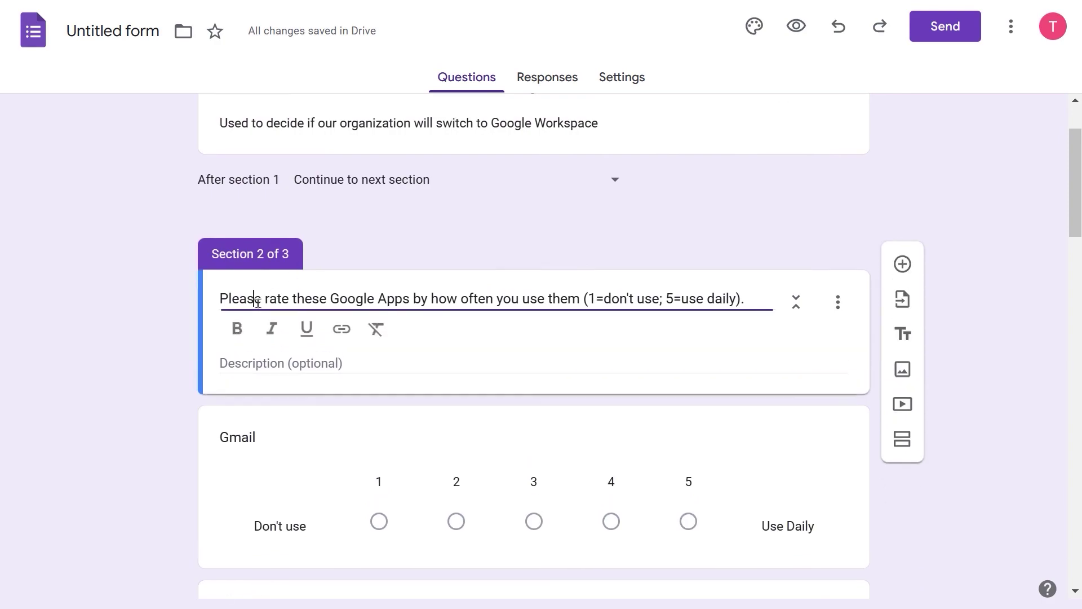
pyautogui.click(220, 298)
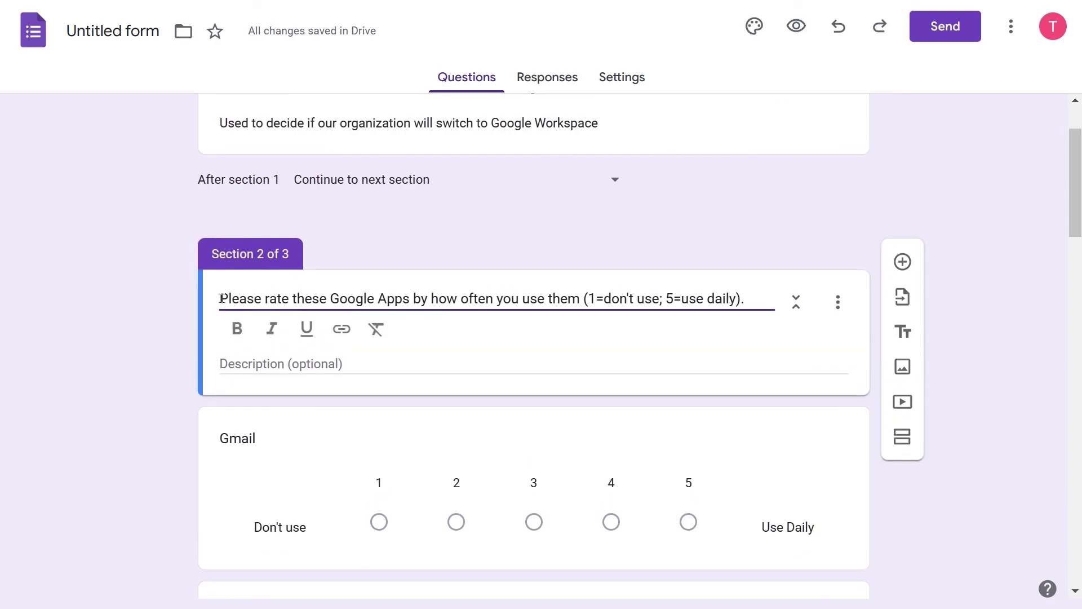
pyautogui.hotkey('shift', 'End')
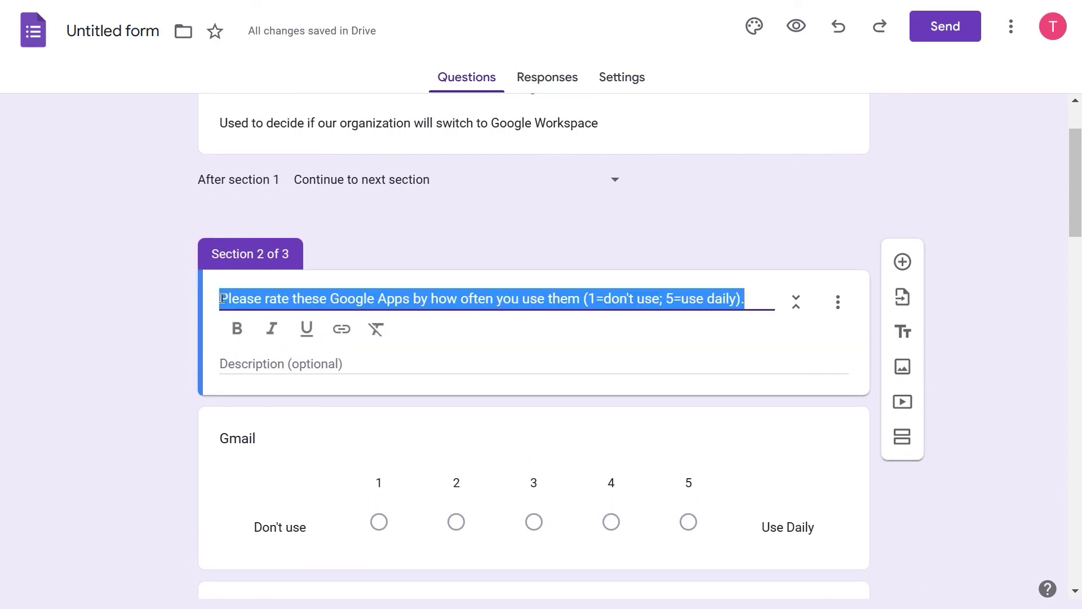
pyautogui.hotkey('ctrl', 'b')
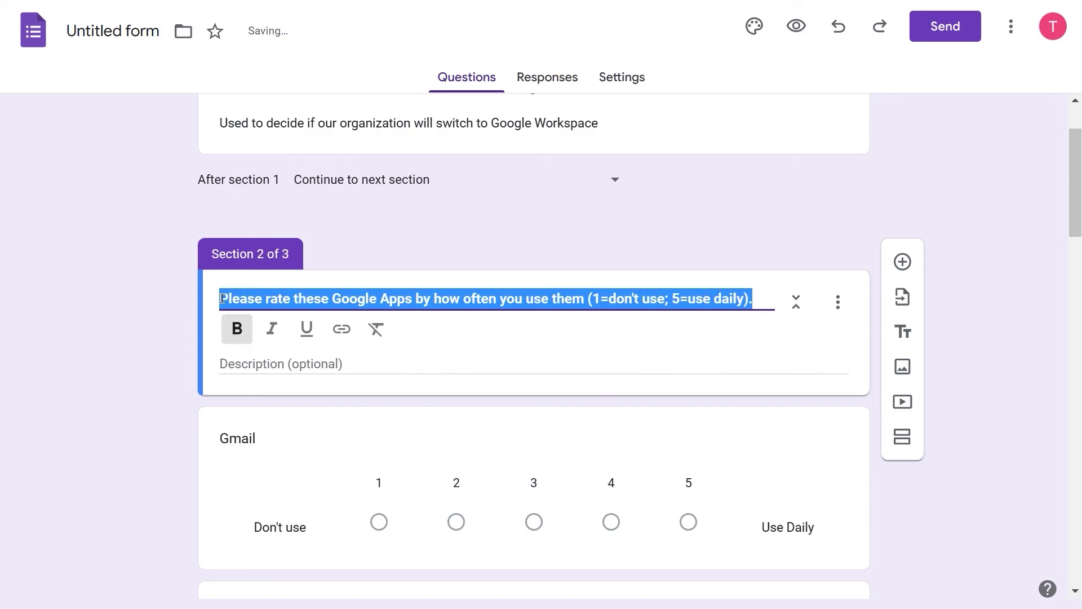
# Step: Preview the survey and page through all three sections, checking the app rating scales and the additional apps checkboxes
pyautogui.scroll(2, 239, 289)
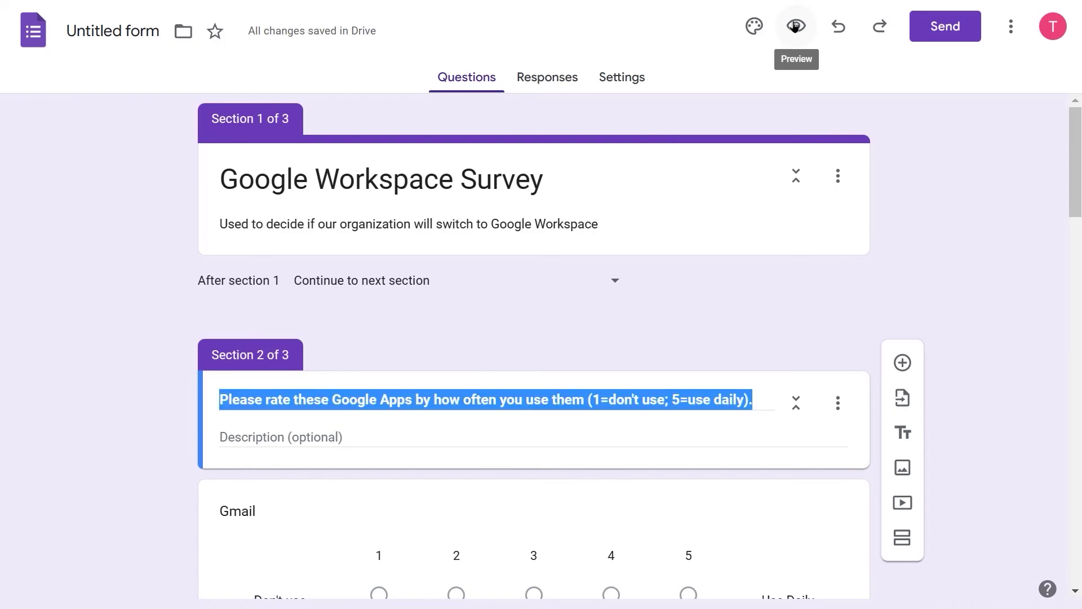
pyautogui.click(795, 26)
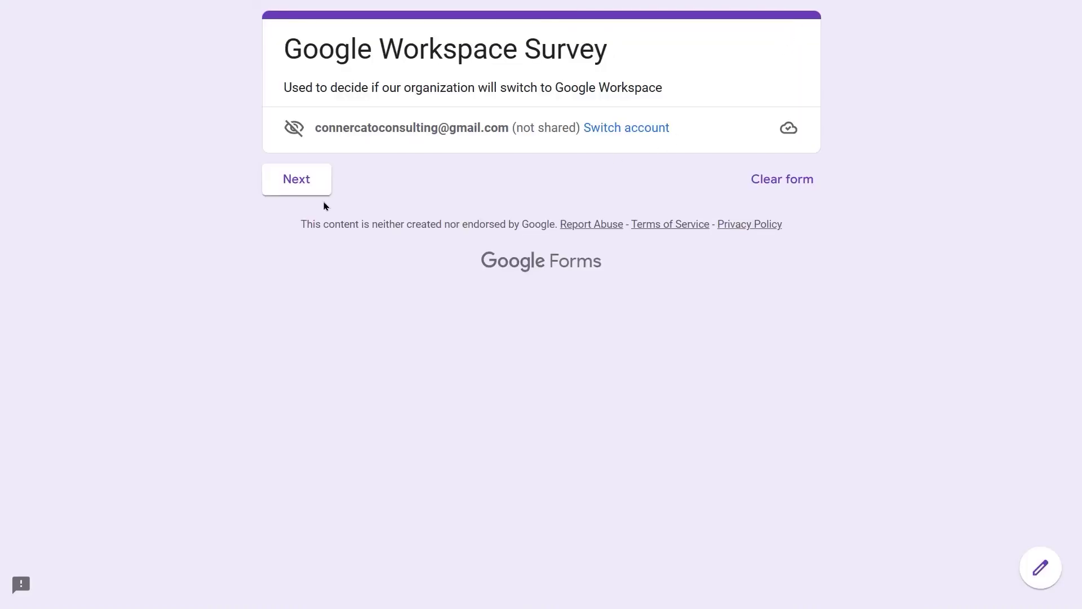
pyautogui.click(290, 178)
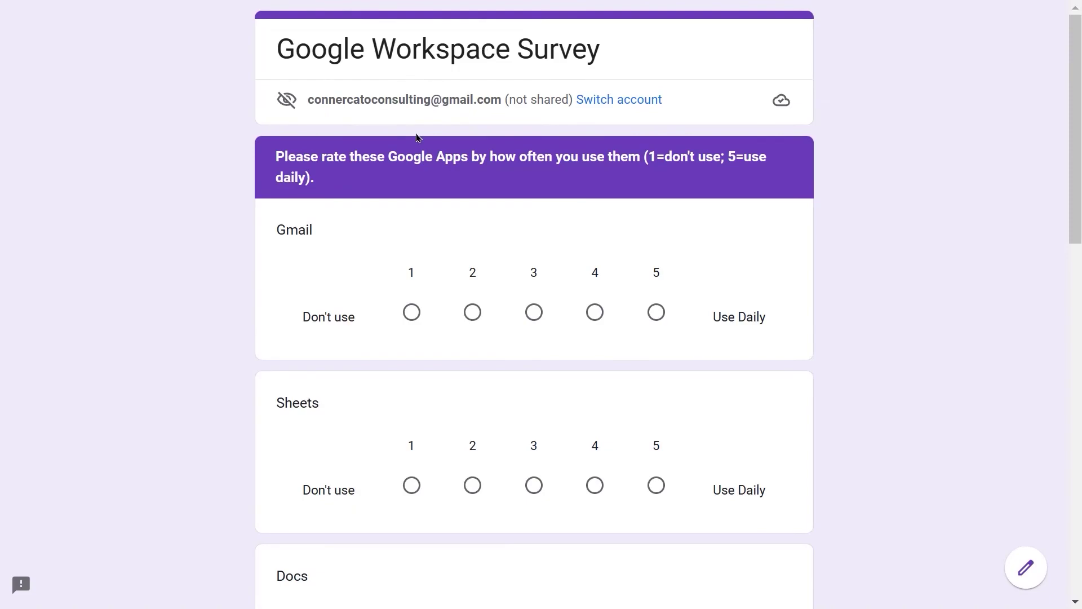
pyautogui.scroll(-2, 417, 134)
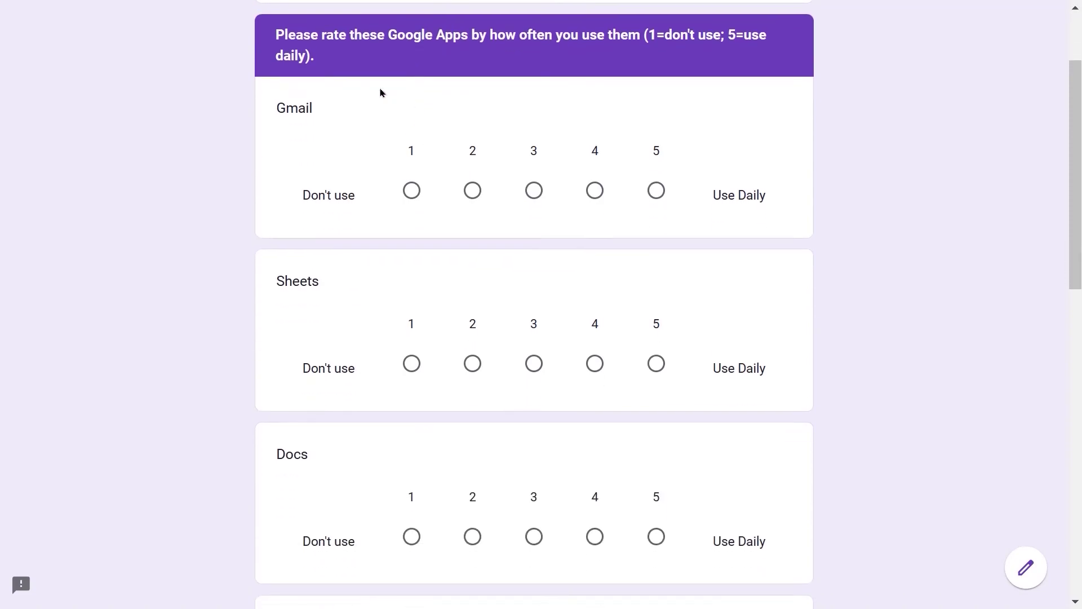
pyautogui.scroll(1, 410, 76)
pyautogui.scroll(-1, 410, 76)
pyautogui.scroll(-3, 409, 76)
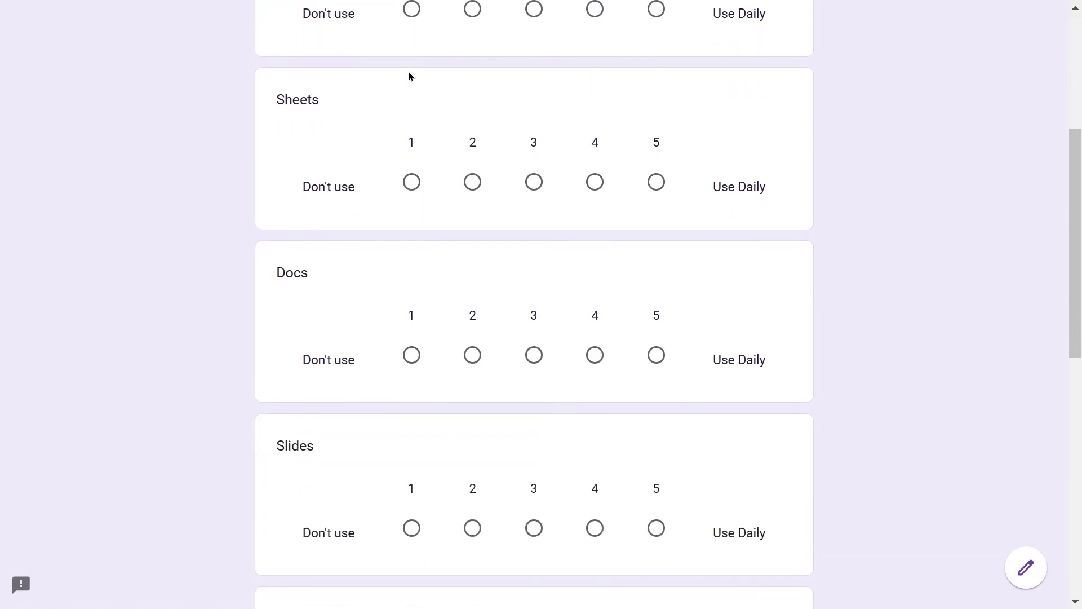
pyautogui.scroll(-5, 409, 76)
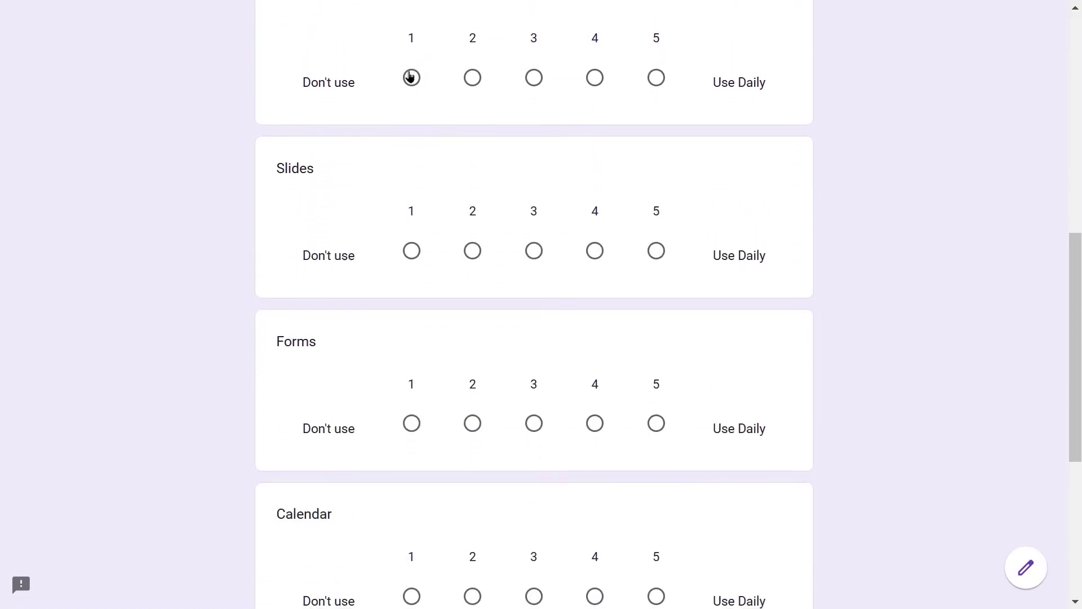
pyautogui.scroll(-5, 410, 76)
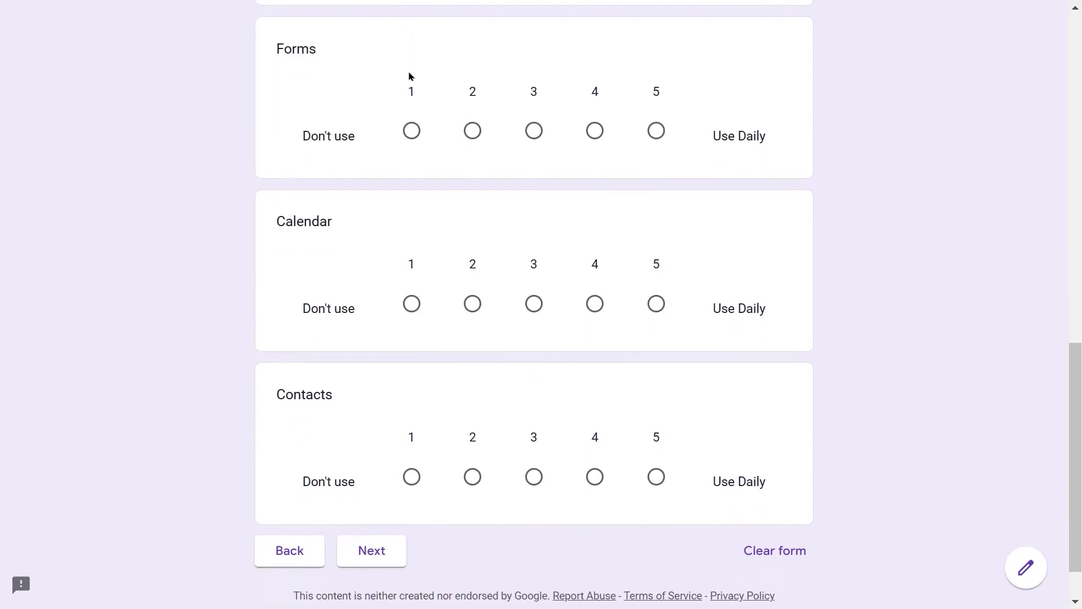
pyautogui.scroll(-1, 410, 76)
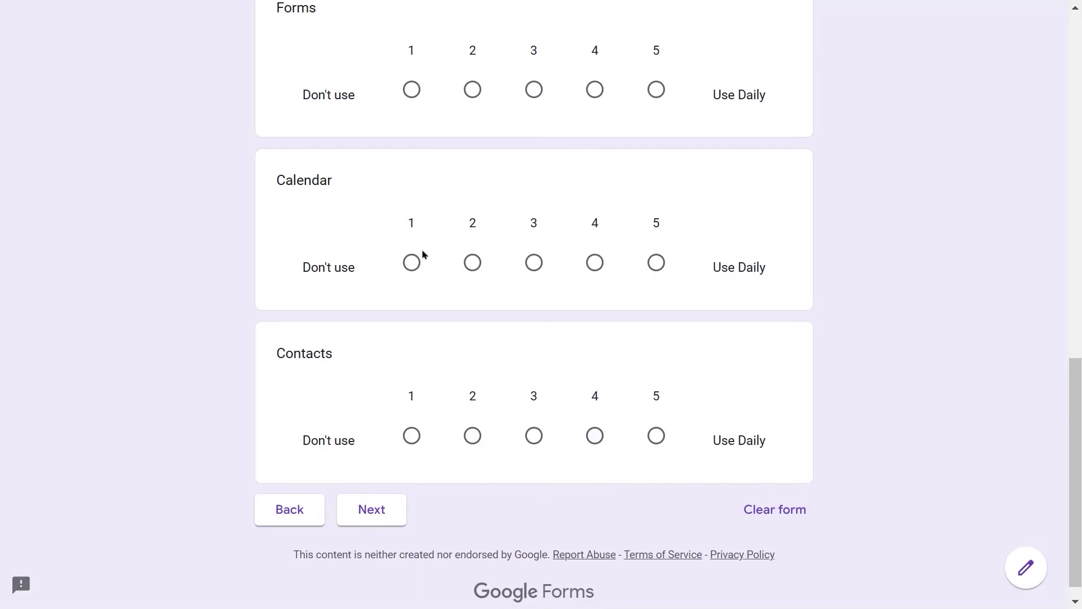
pyautogui.click(387, 522)
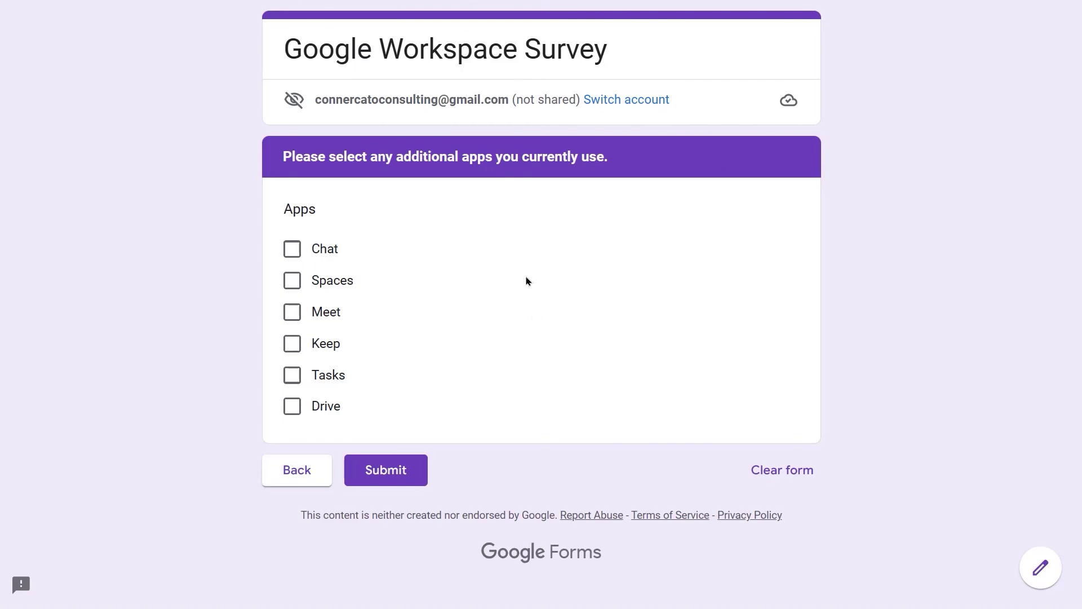
# Step: Close the survey preview and return to the form editor in full-screen view
pyautogui.press('F11')
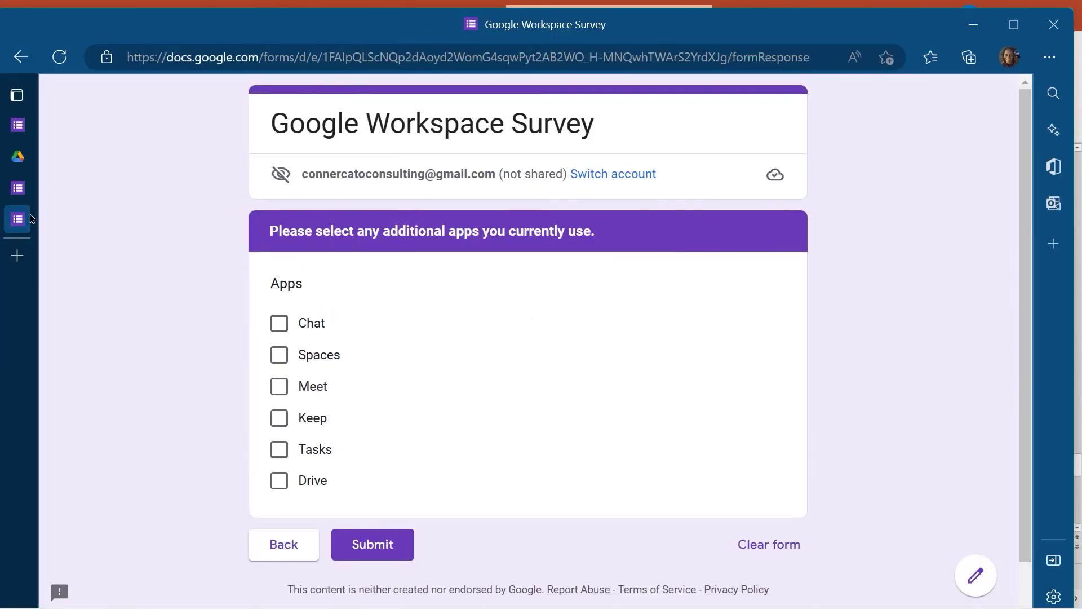
pyautogui.moveTo(19, 221)
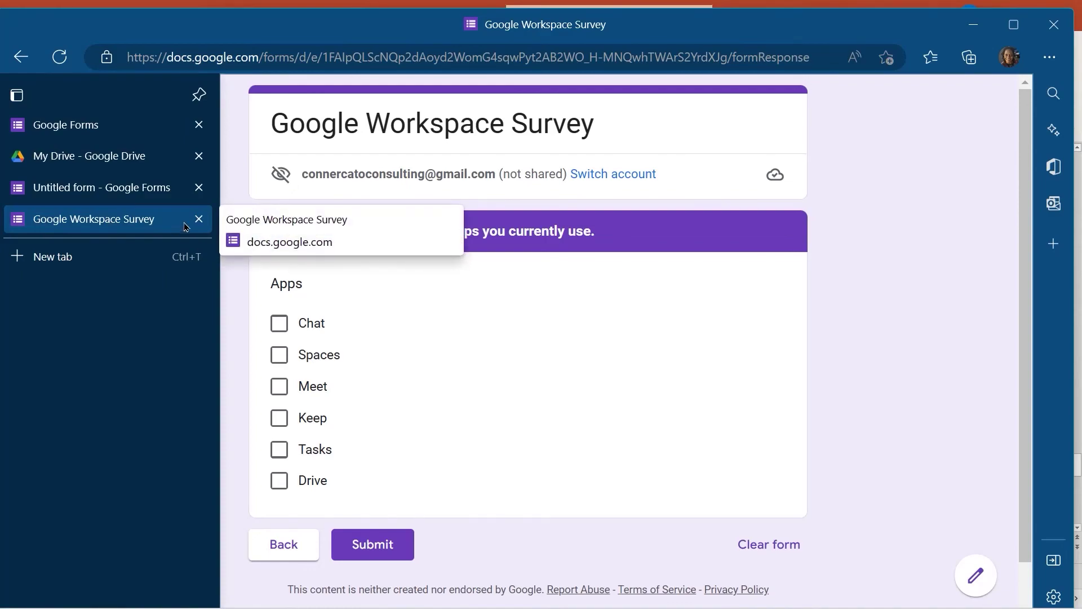
pyautogui.click(112, 188)
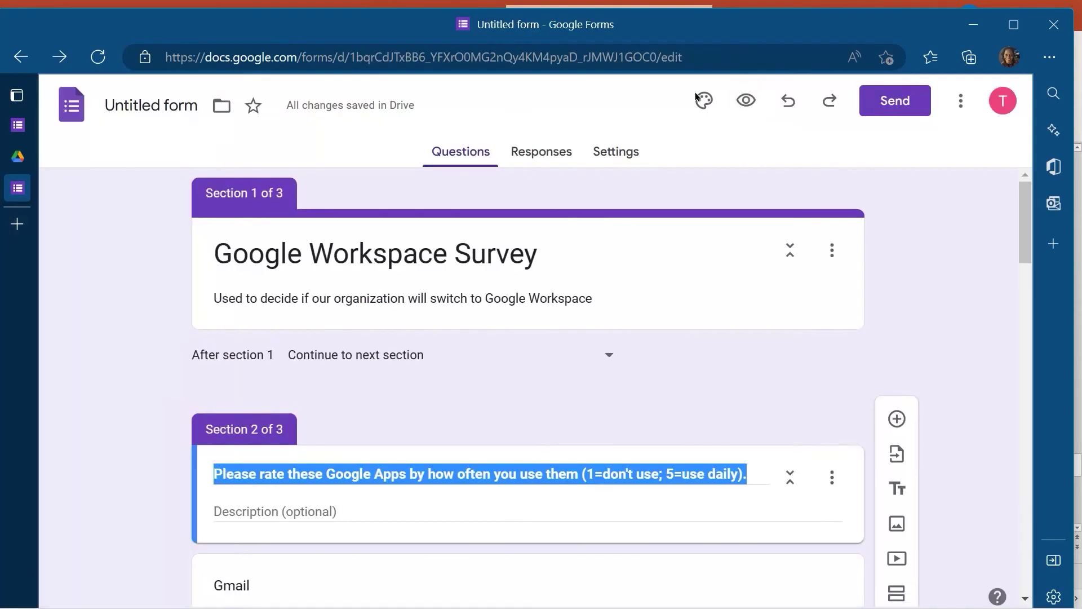
pyautogui.click(1049, 57)
pyautogui.click(1005, 114)
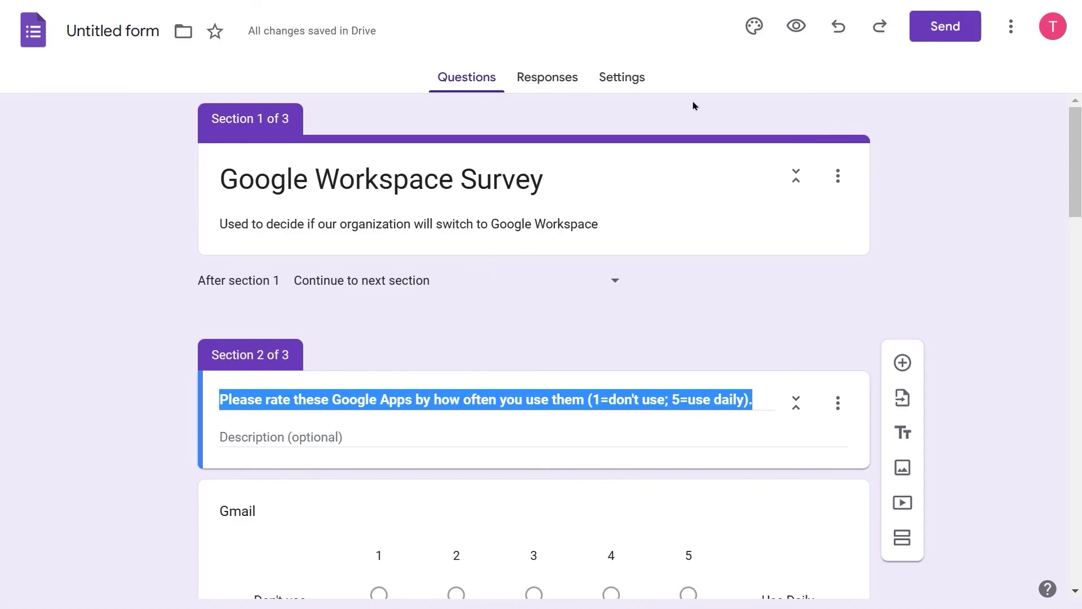
# Step: Set the form theme's color to orange-red and its background to the darkest matching tint
pyautogui.click(753, 27)
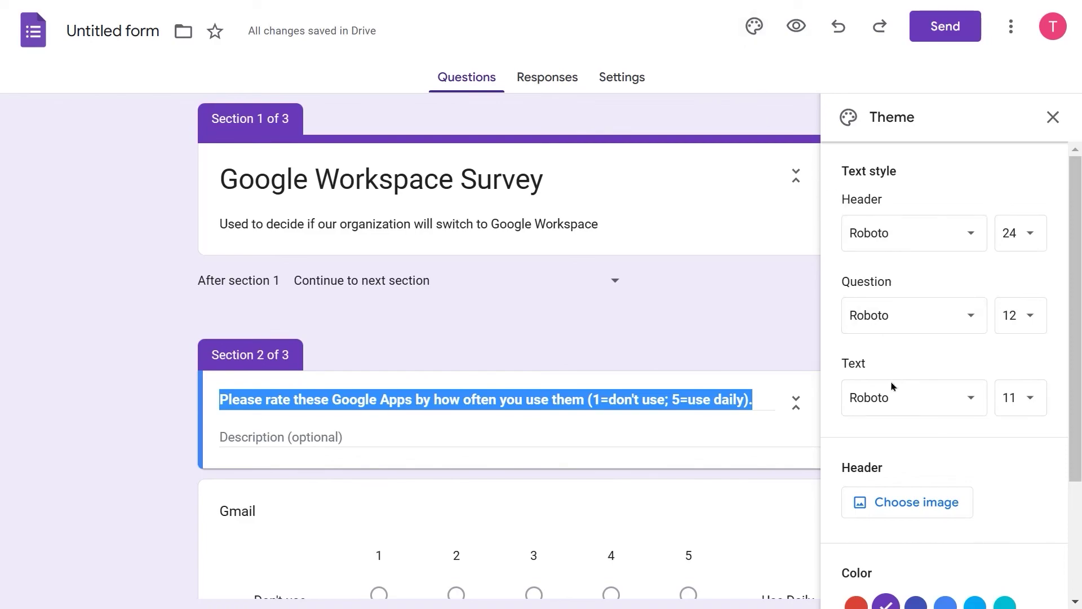
pyautogui.scroll(-3, 909, 464)
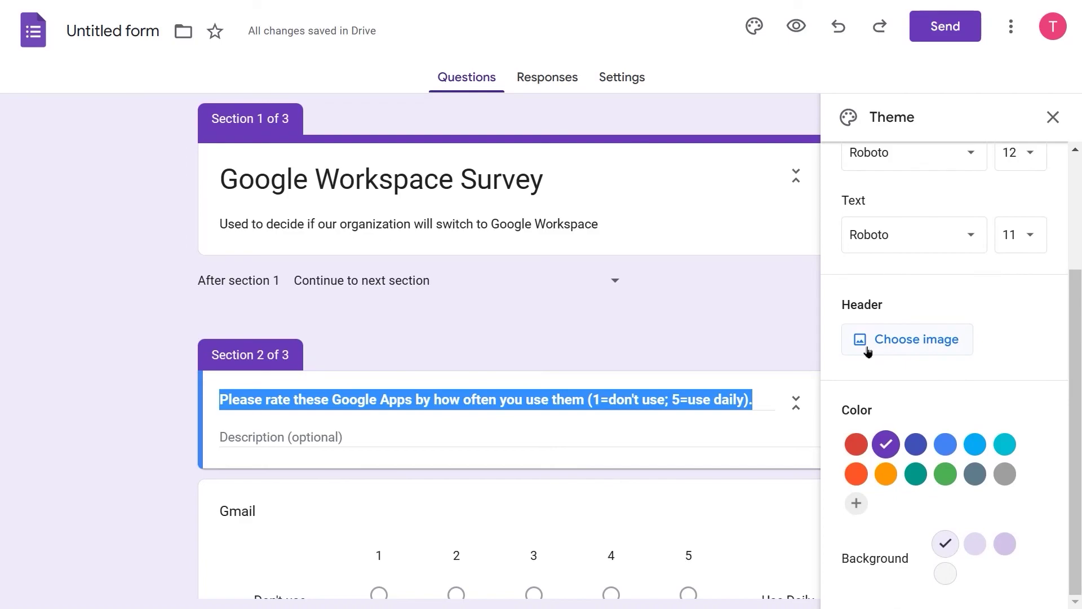
pyautogui.click(856, 473)
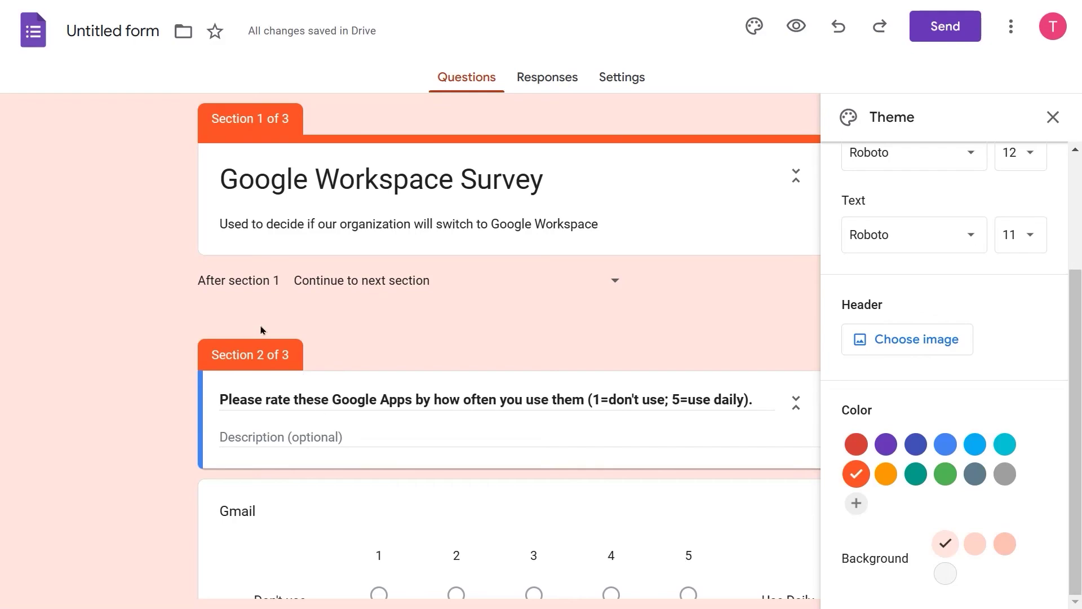
pyautogui.scroll(-3, 333, 353)
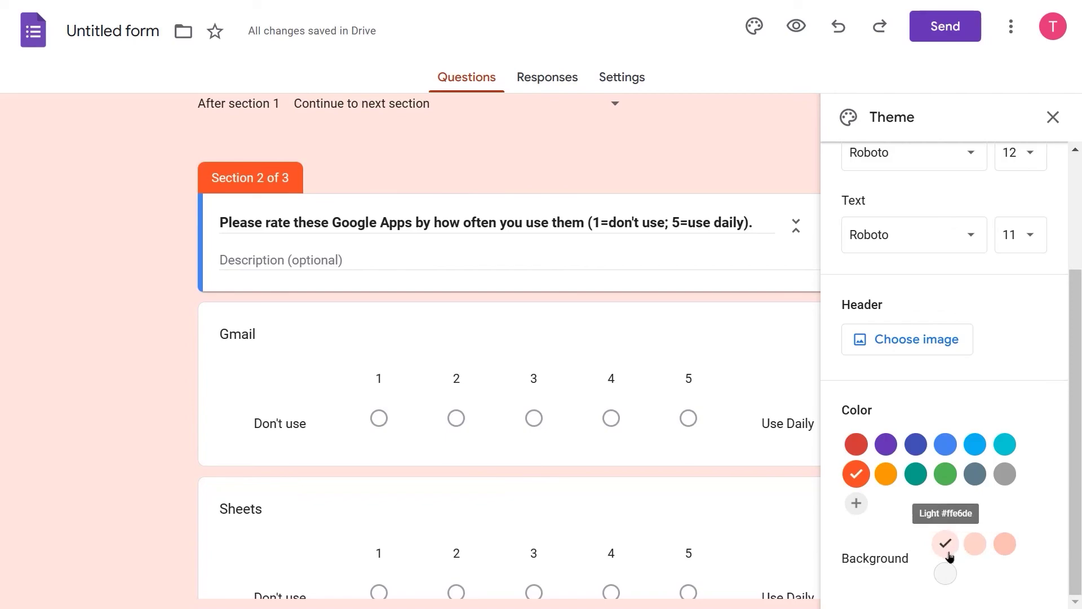
pyautogui.click(1006, 550)
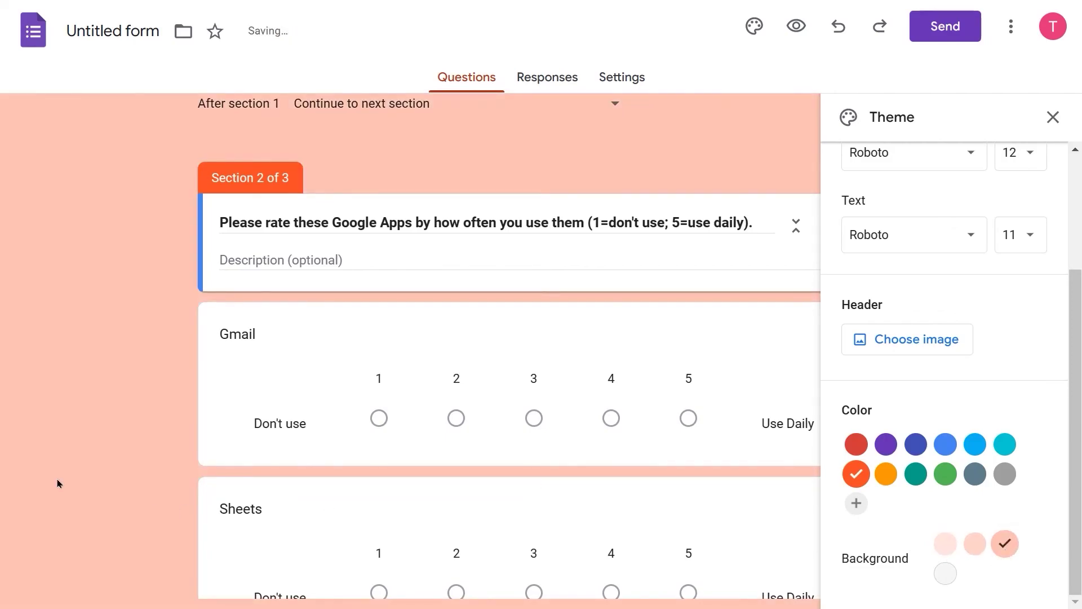
pyautogui.scroll(2, 93, 457)
pyautogui.scroll(1, 93, 458)
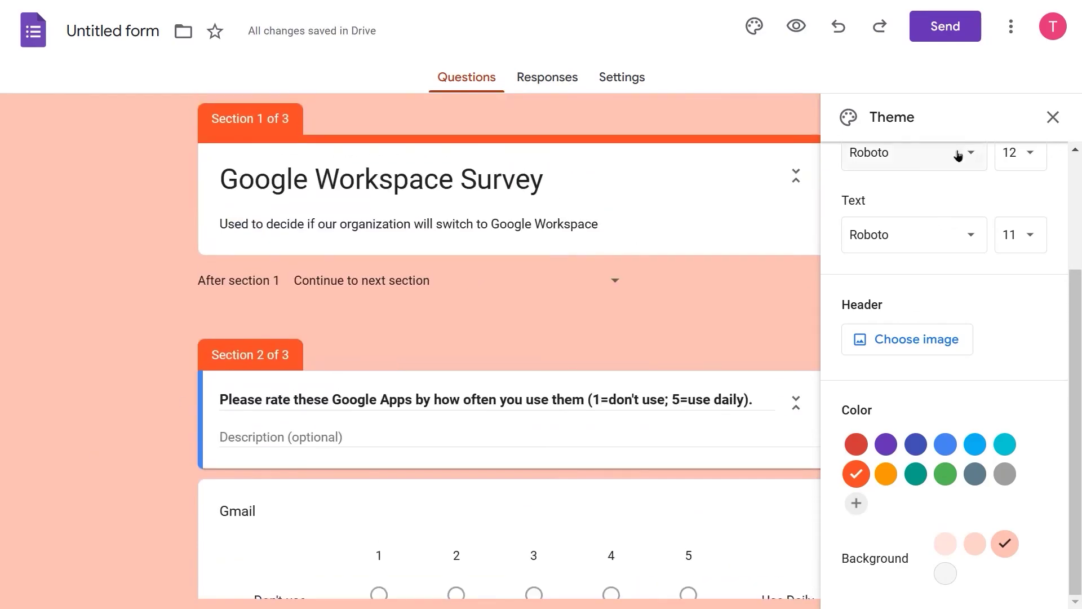
pyautogui.click(1053, 118)
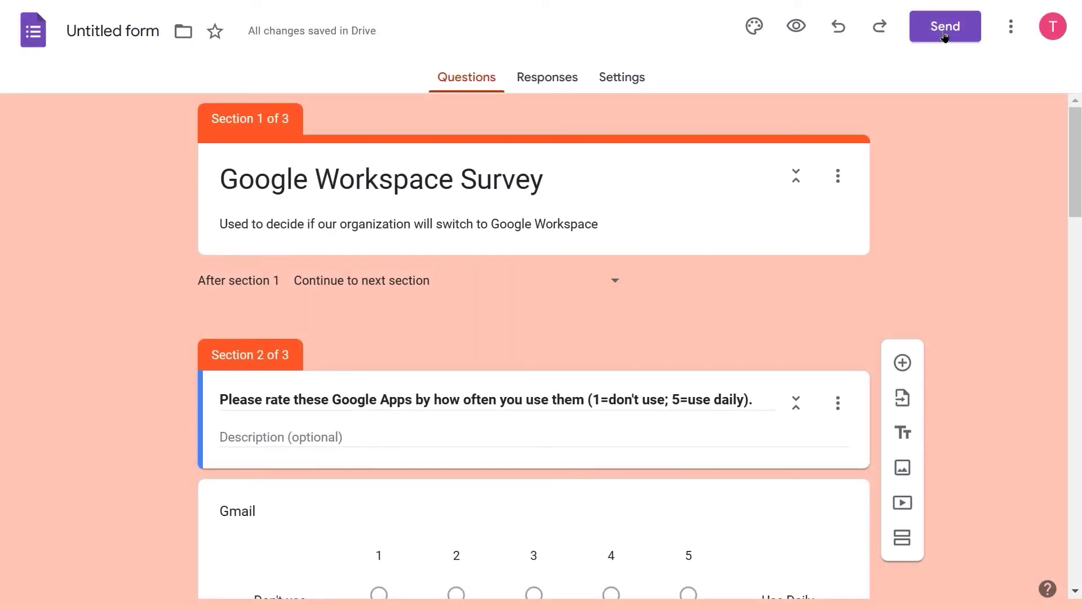
# Step: Open the form's sending options and review the email, link and Embed HTML methods, ending on email
pyautogui.click(945, 35)
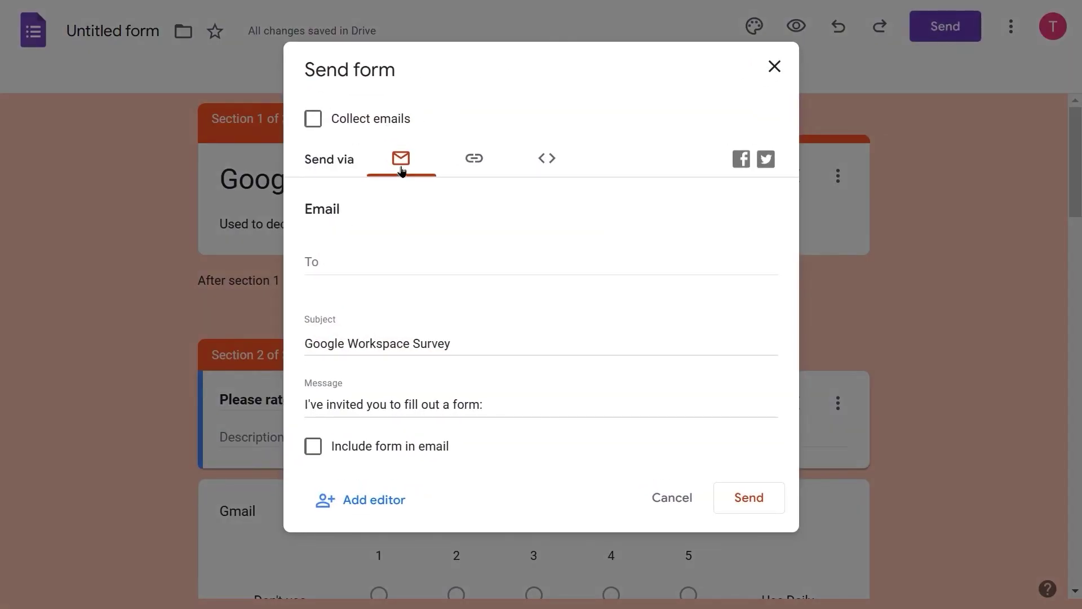
pyautogui.click(475, 159)
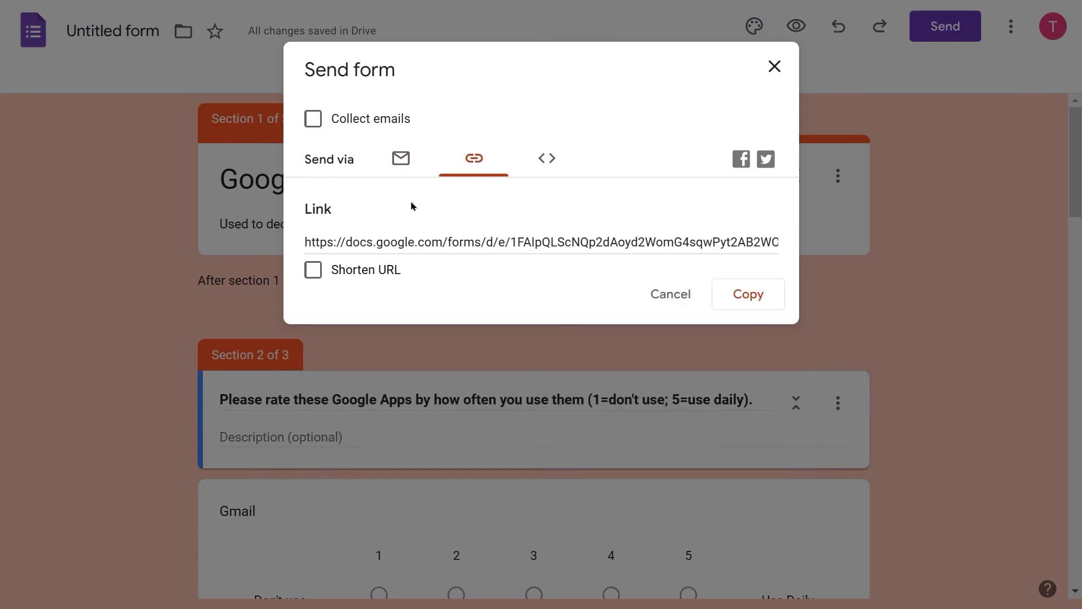
pyautogui.click(550, 167)
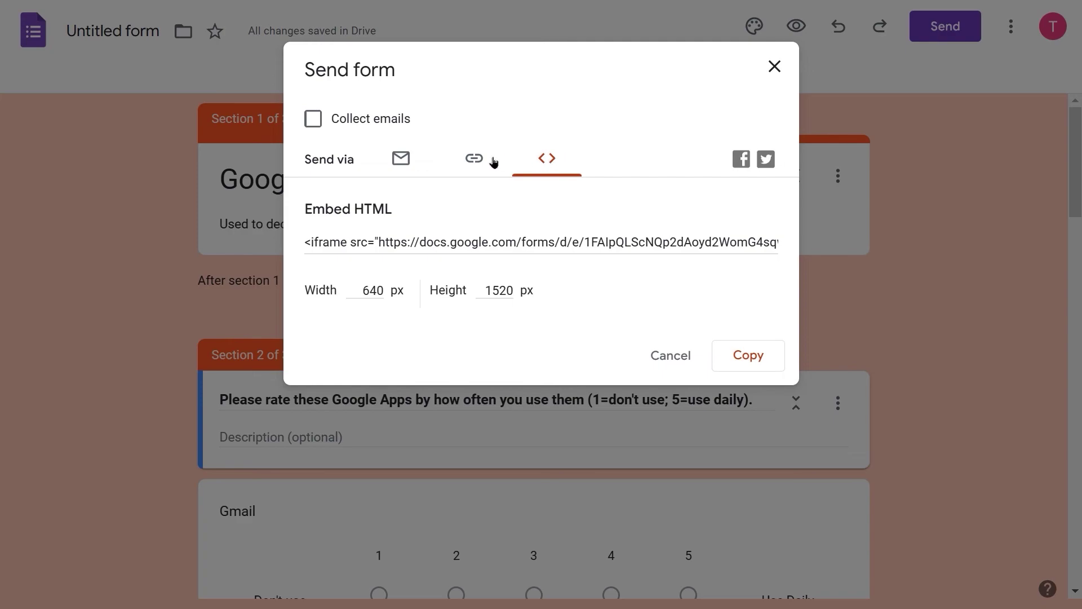
pyautogui.click(411, 162)
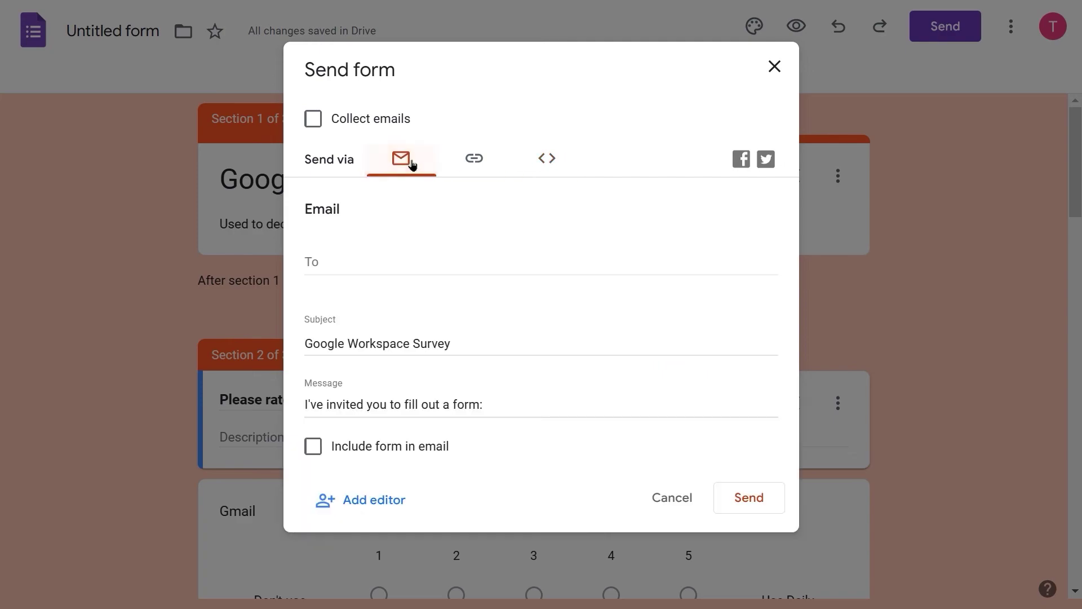
# Step: Try including the form in the email and turn that option off again
pyautogui.click(358, 257)
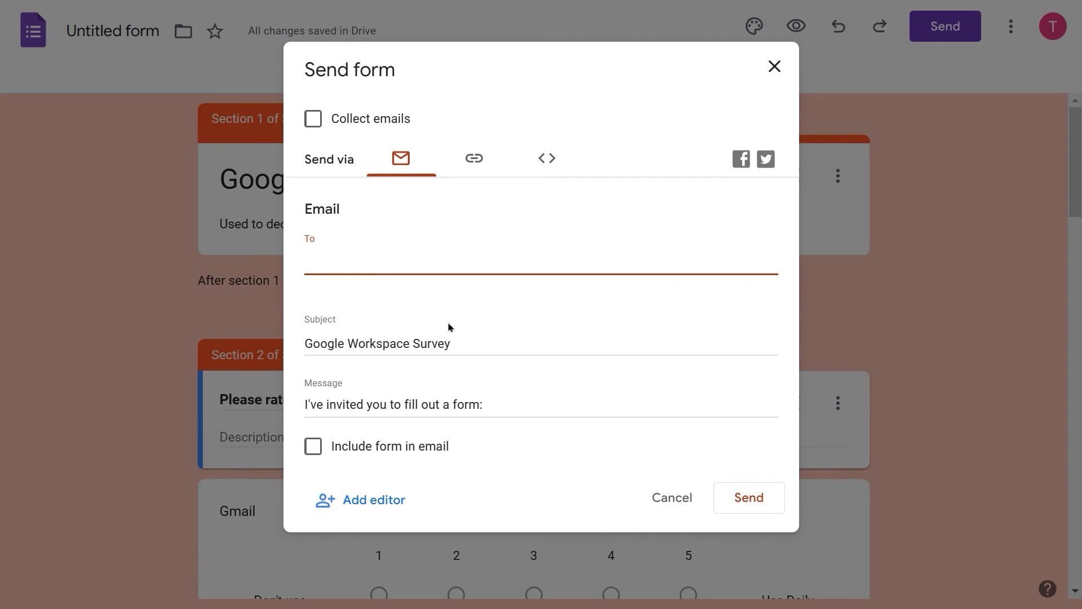
pyautogui.click(314, 448)
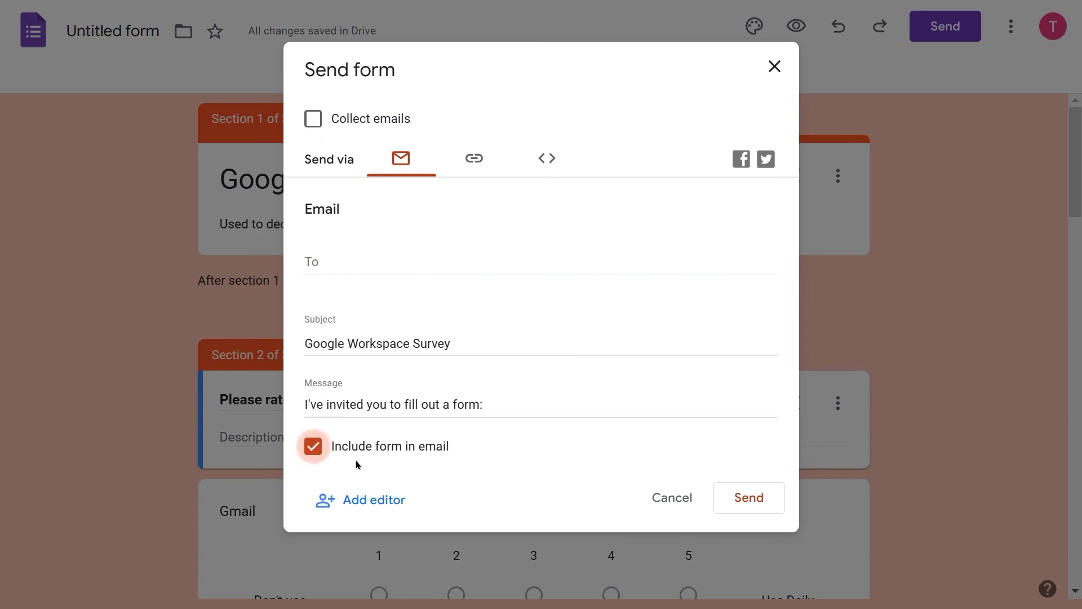
pyautogui.click(314, 447)
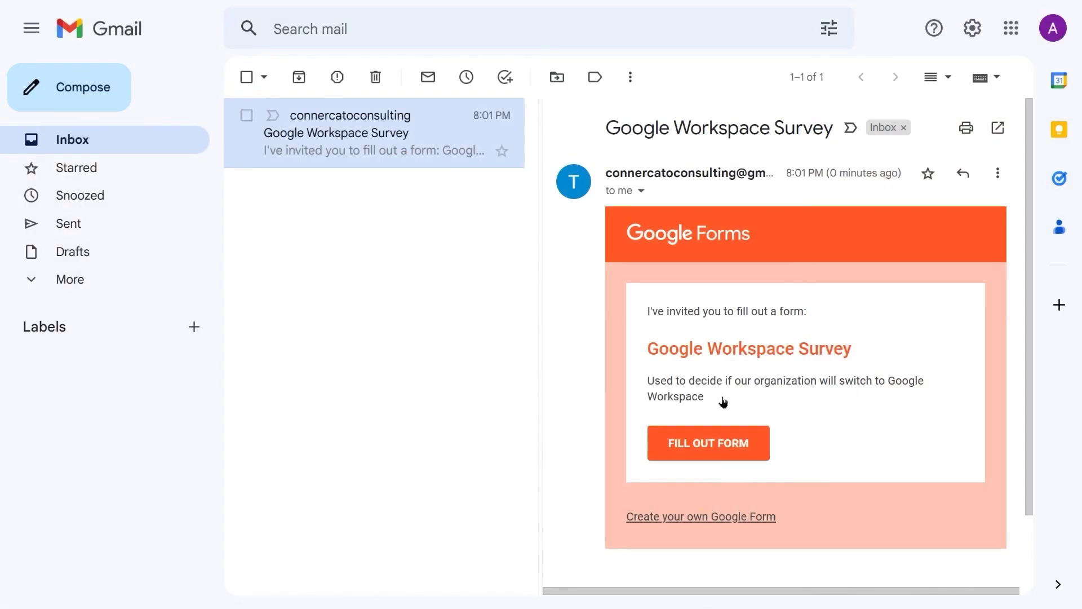
# Step: Open the survey from the Google Workspace Survey invitation email in Gmail and dismiss the autosave notice
pyautogui.click(710, 445)
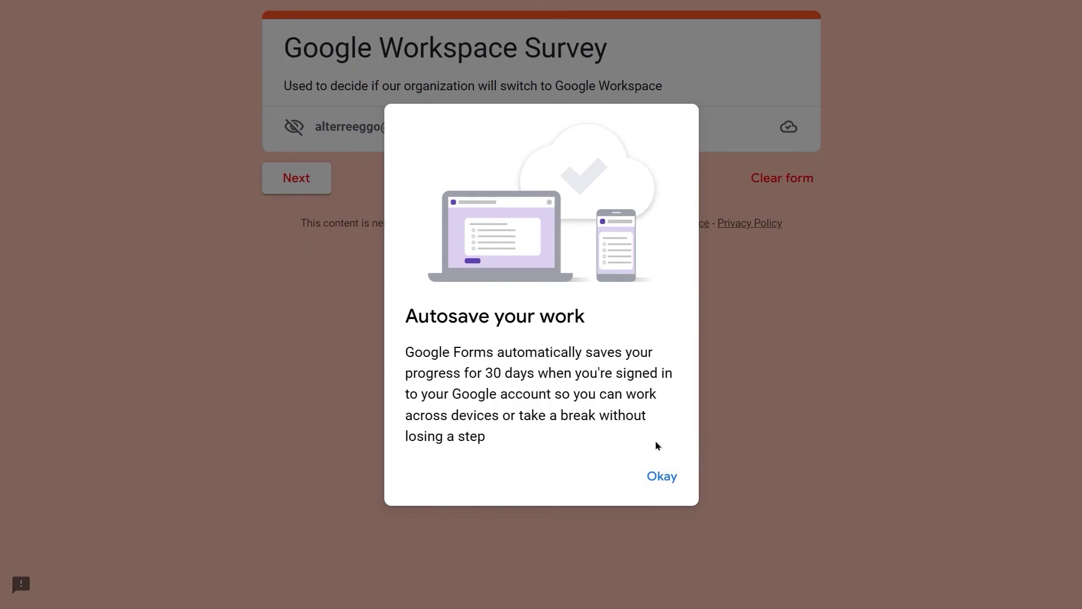
pyautogui.click(663, 479)
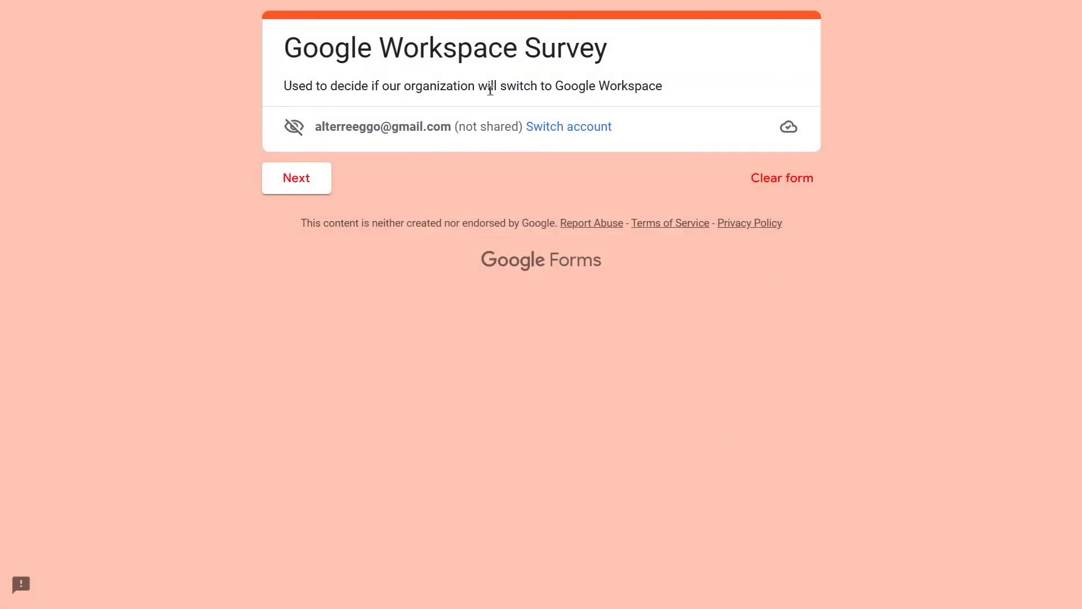
# Step: Start the survey's app rating section and rate Gmail 5, Sheets 5 and Docs 2
pyautogui.click(306, 177)
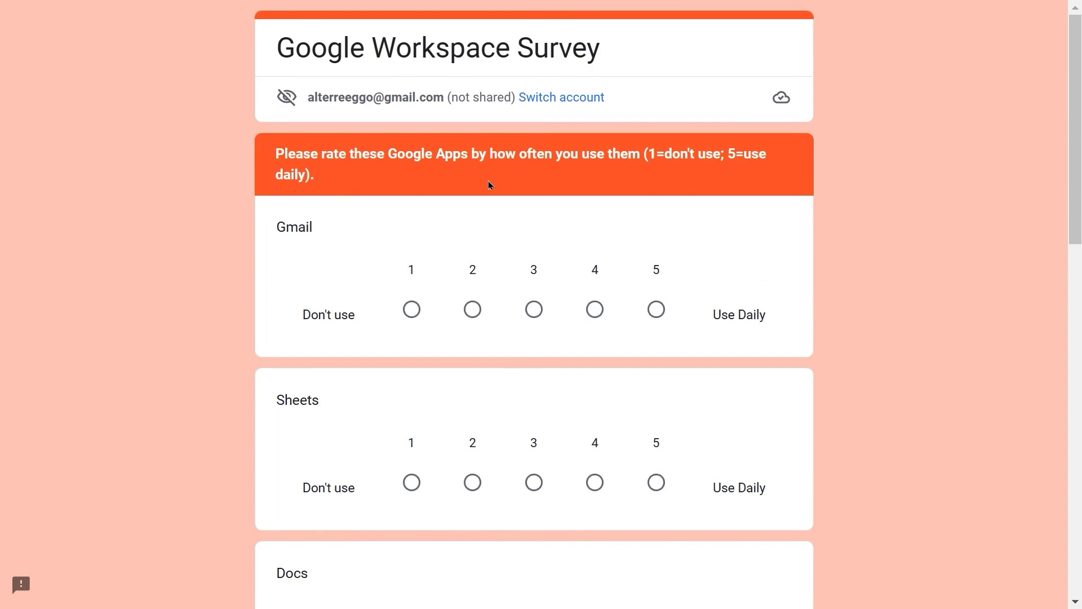
pyautogui.scroll(-3, 601, 257)
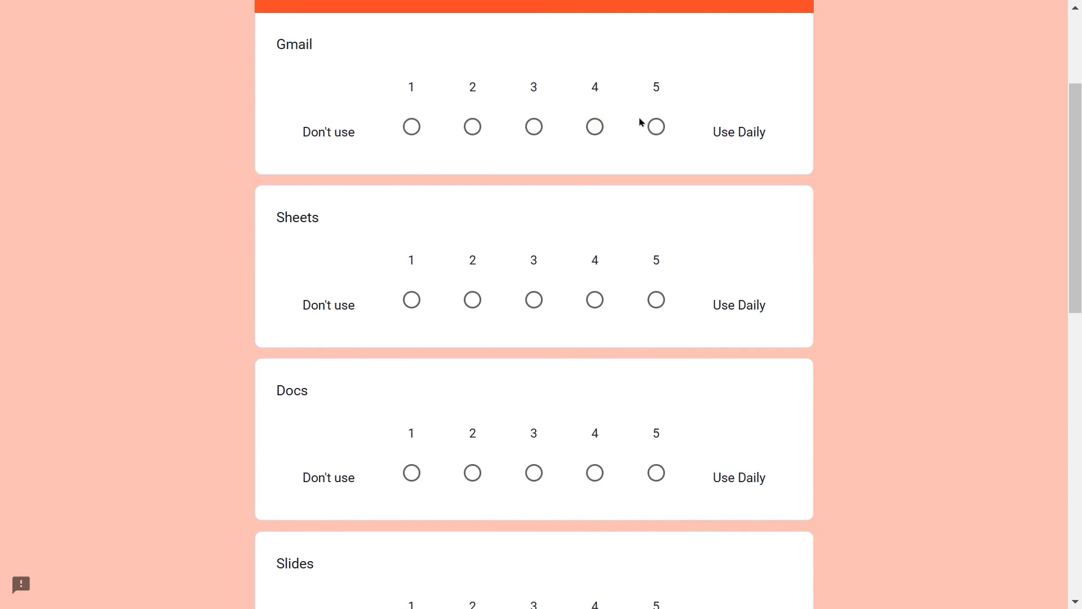
pyautogui.click(655, 134)
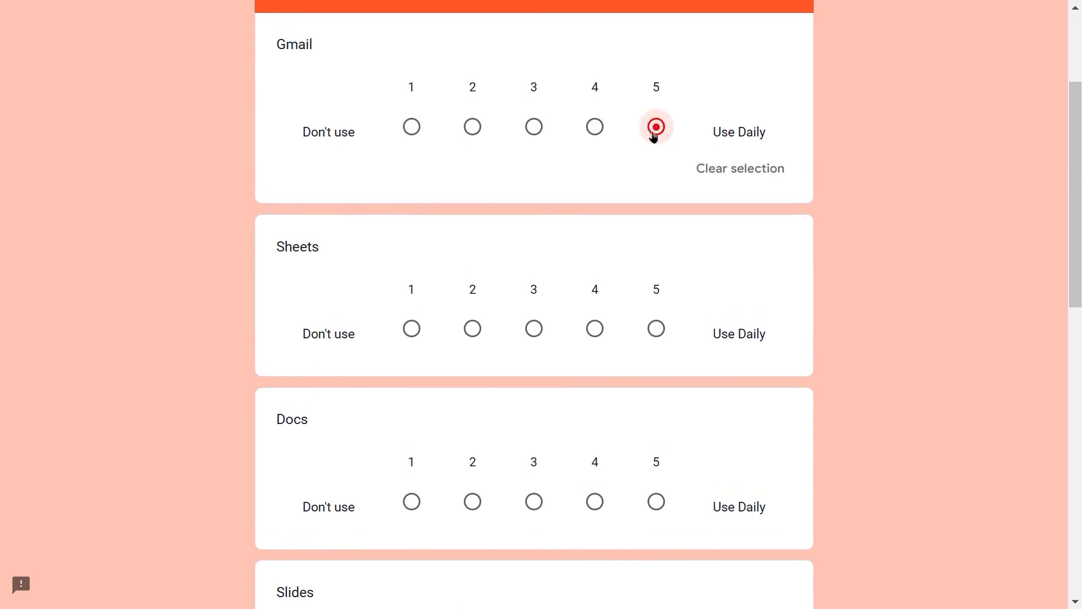
pyautogui.click(658, 331)
pyautogui.scroll(-3, 534, 521)
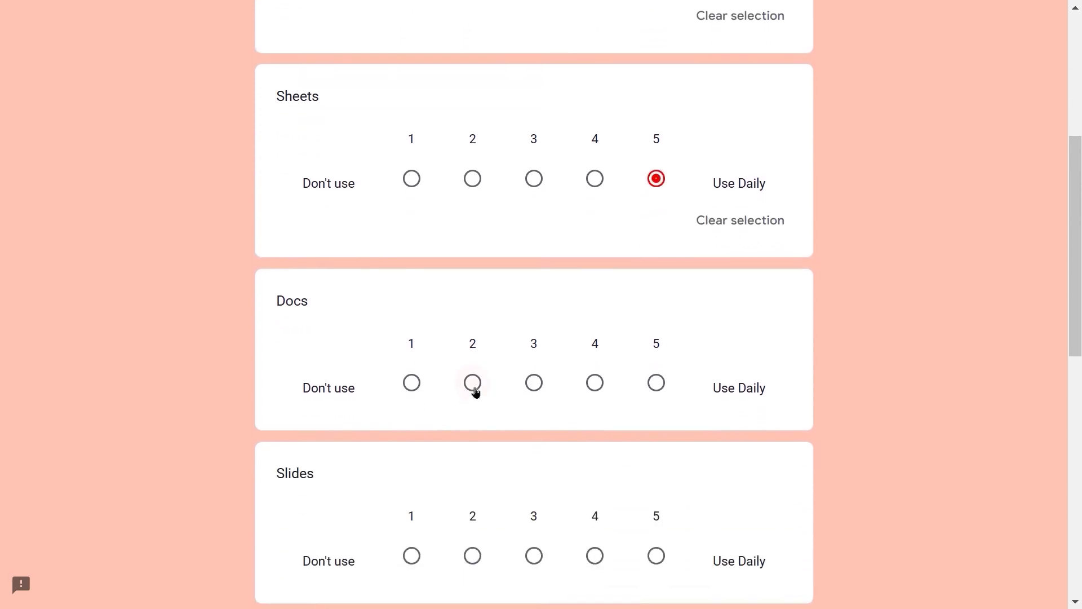
pyautogui.click(473, 384)
pyautogui.scroll(-4, 488, 396)
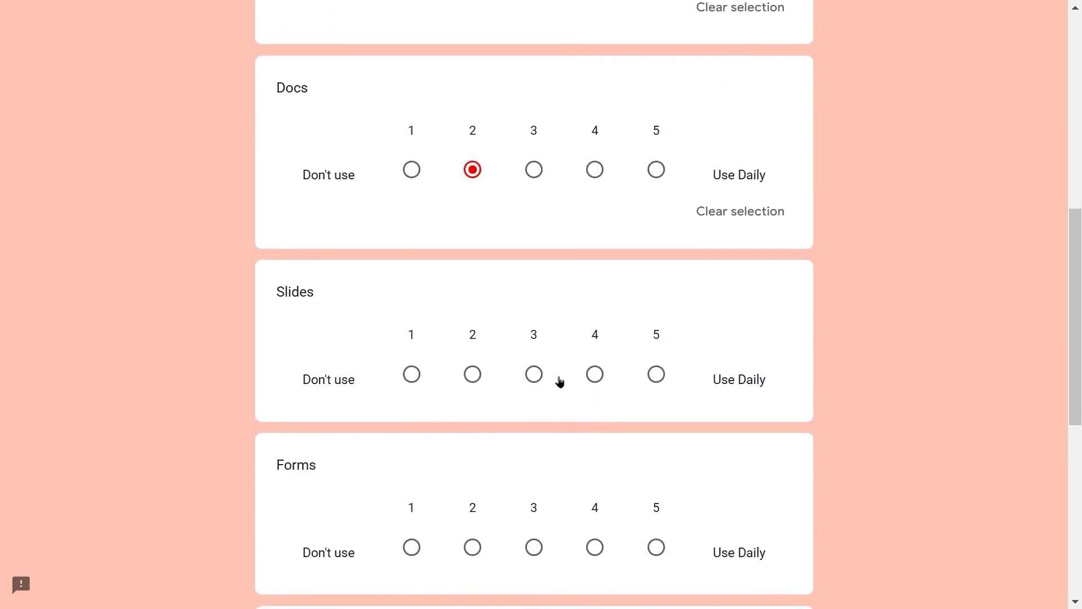
# Step: Rate Slides 3, Forms 4, Calendar 5 and Contacts 2 in the survey
pyautogui.click(530, 383)
pyautogui.scroll(-3, 581, 428)
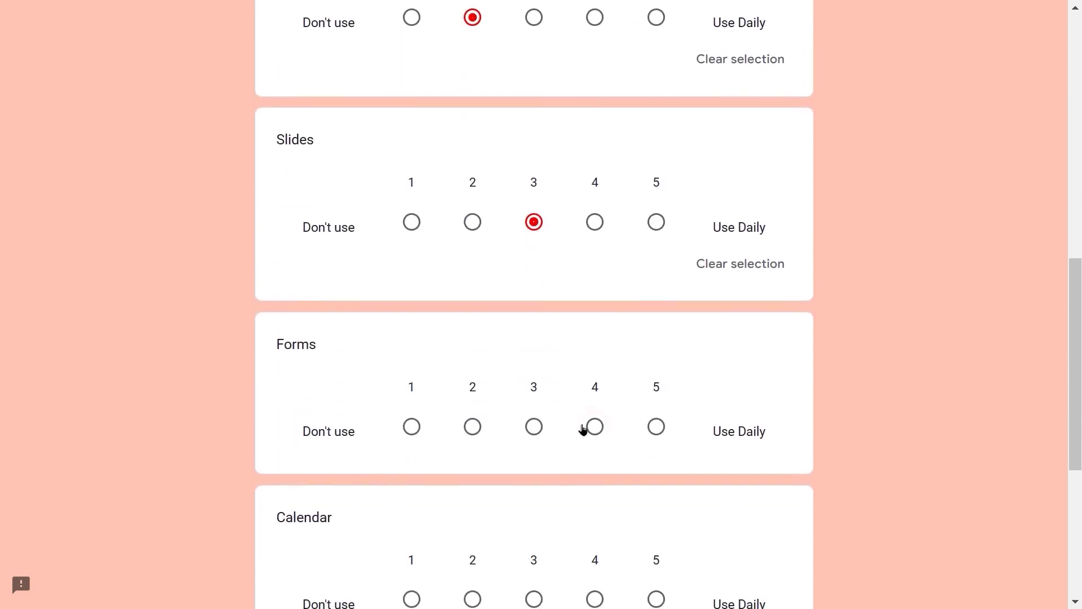
pyautogui.click(596, 428)
pyautogui.scroll(-4, 595, 429)
pyautogui.click(656, 447)
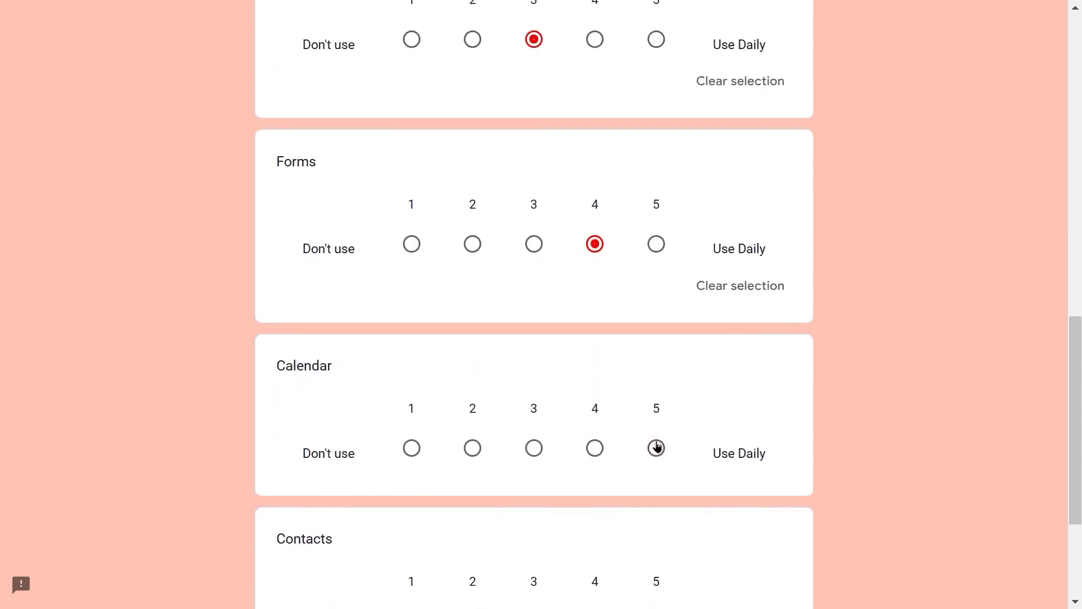
pyautogui.scroll(-1, 657, 447)
pyautogui.scroll(-3, 657, 446)
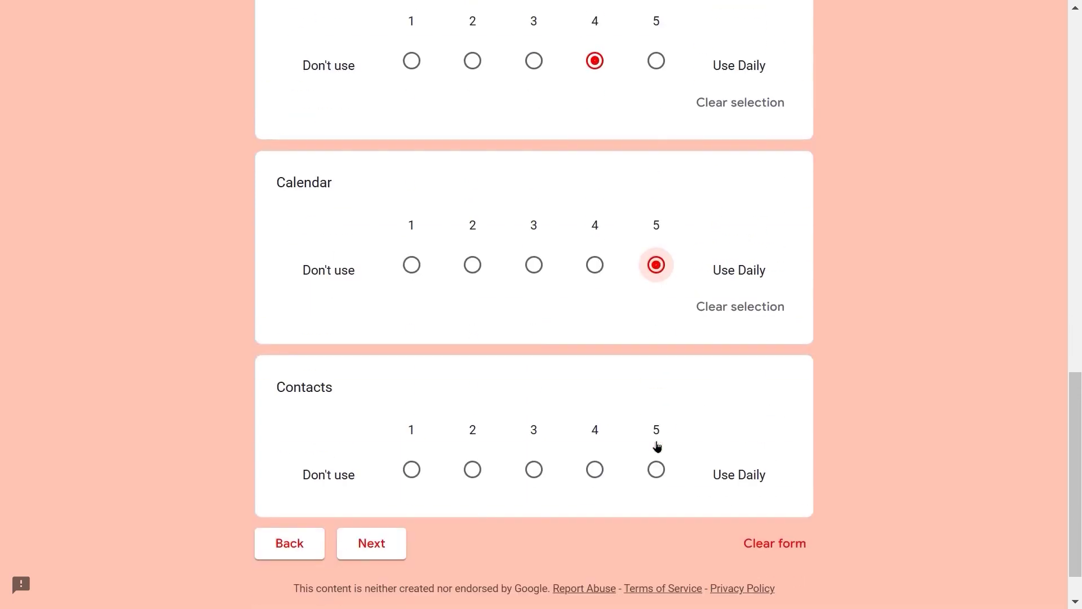
pyautogui.click(464, 470)
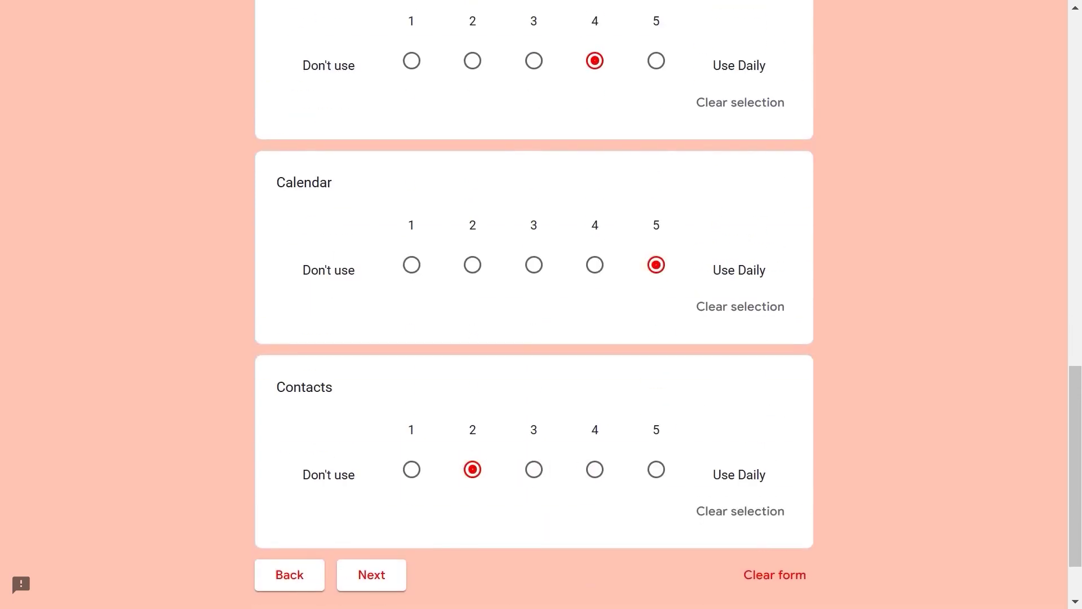
# Step: Continue to the additional apps section, select Chat, Spaces, Meet and Drive, and submit the survey
pyautogui.click(379, 578)
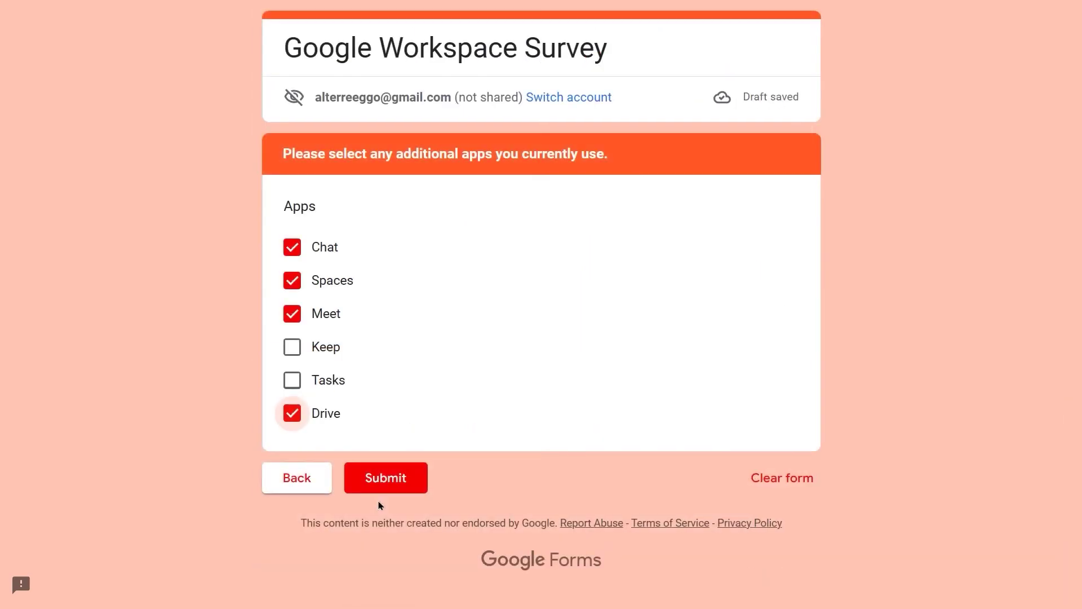
pyautogui.click(399, 480)
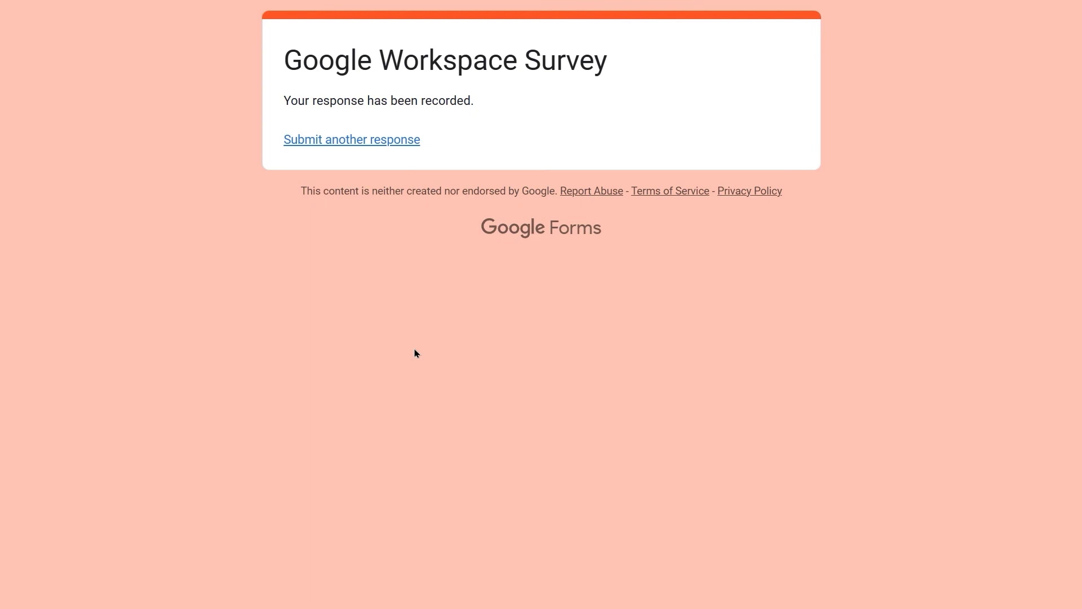
# Step: Close the submitted survey and open the collected responses in the form editor
pyautogui.hotkey('ctrl', 'w')
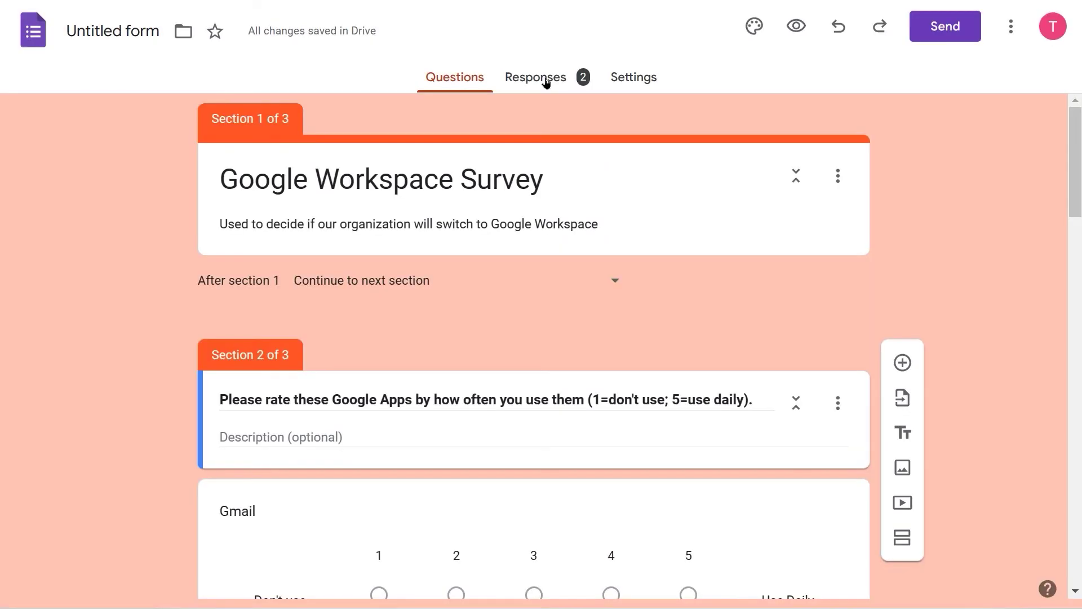
pyautogui.click(545, 82)
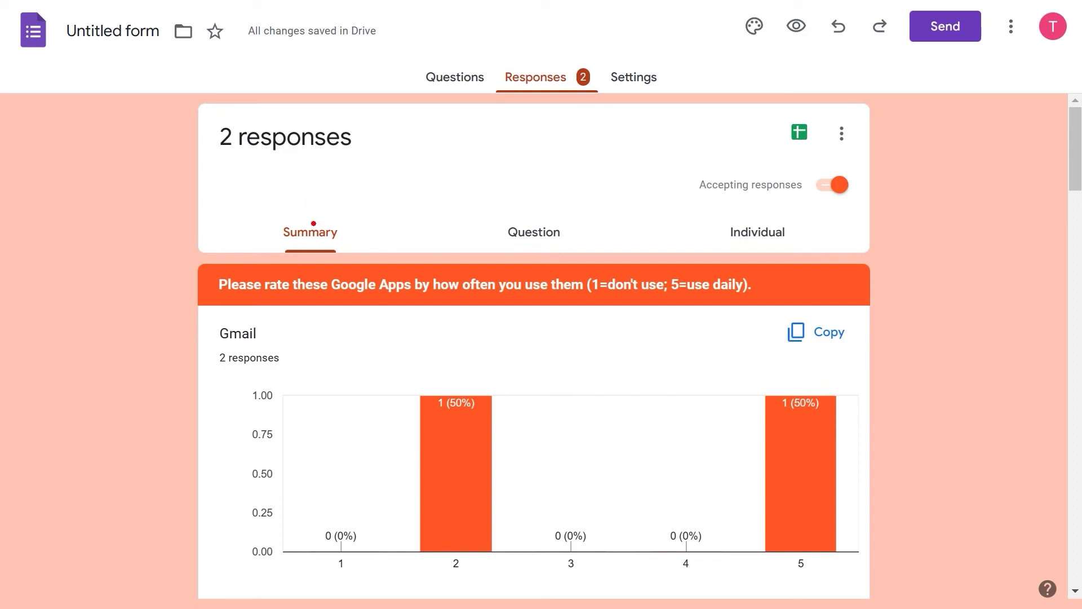
pyautogui.moveTo(314, 223); pyautogui.dragTo(306, 193)
pyautogui.moveTo(525, 225); pyautogui.dragTo(525, 179)
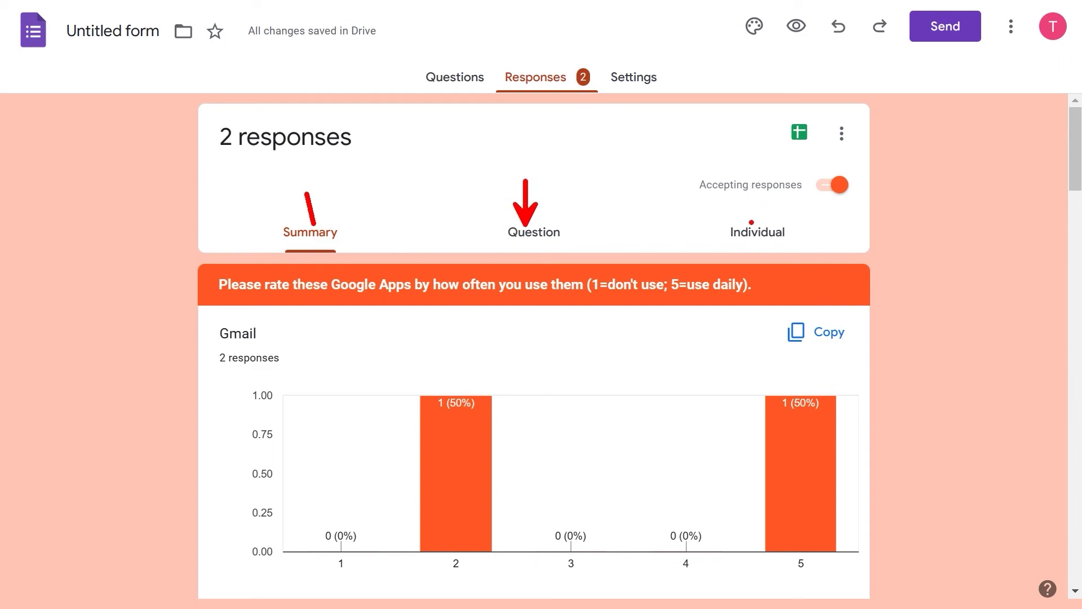
pyautogui.moveTo(752, 221); pyautogui.dragTo(769, 180)
pyautogui.press('Escape')
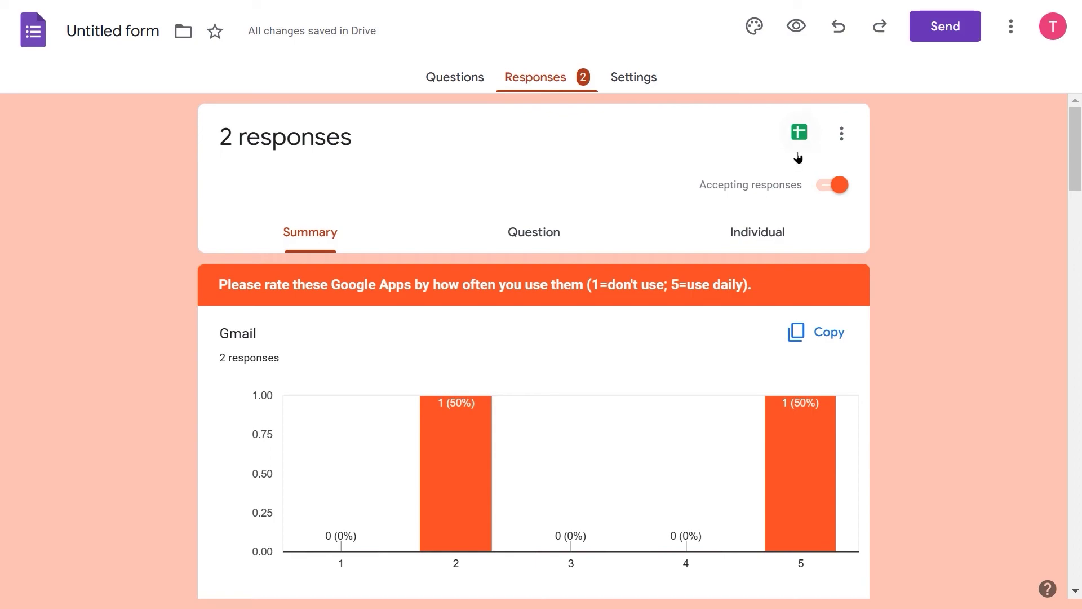
# Step: Check the available response management options and review the summary charts for all questions from Gmail through Apps
pyautogui.click(842, 136)
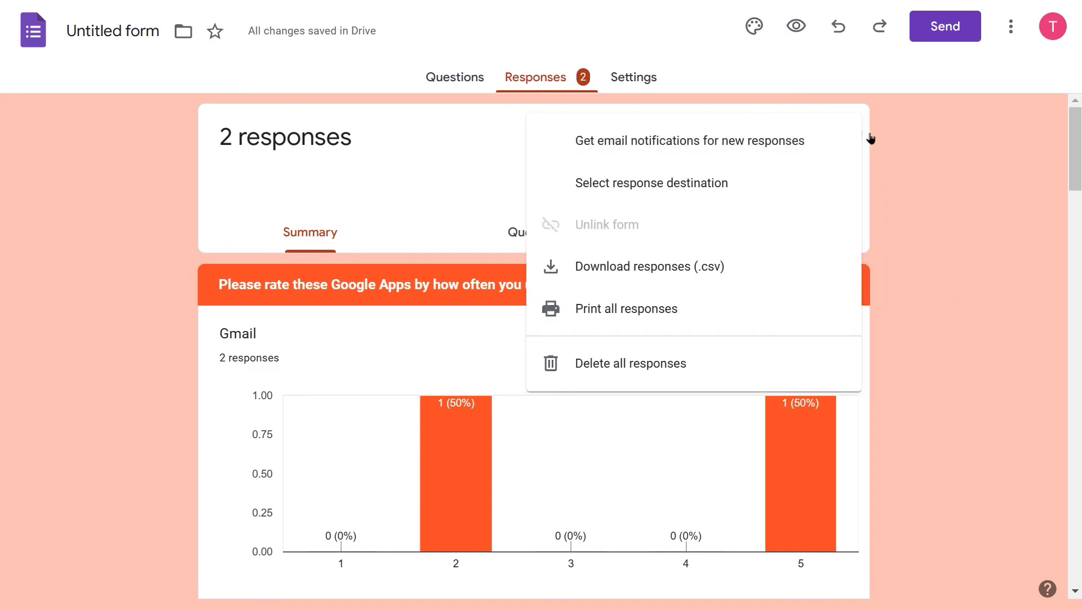
pyautogui.click(905, 136)
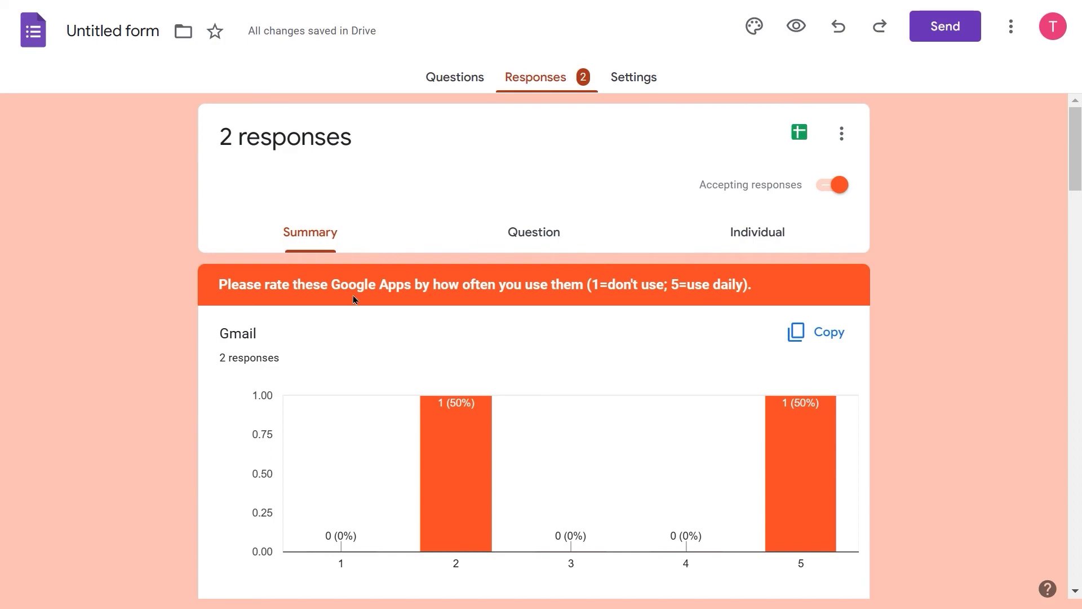
pyautogui.scroll(-2, 372, 299)
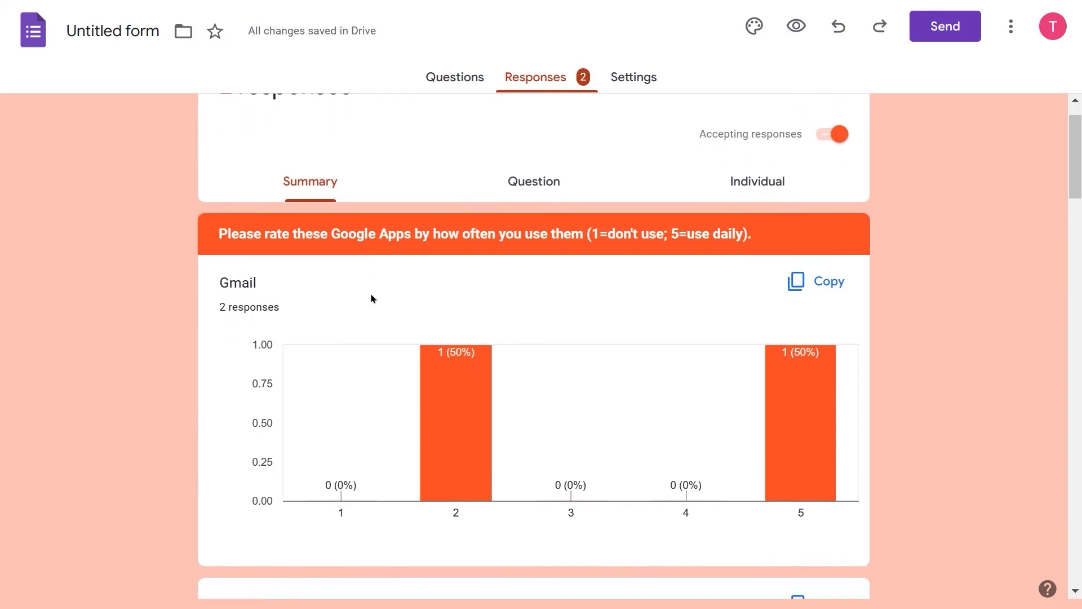
pyautogui.scroll(-1, 338, 243)
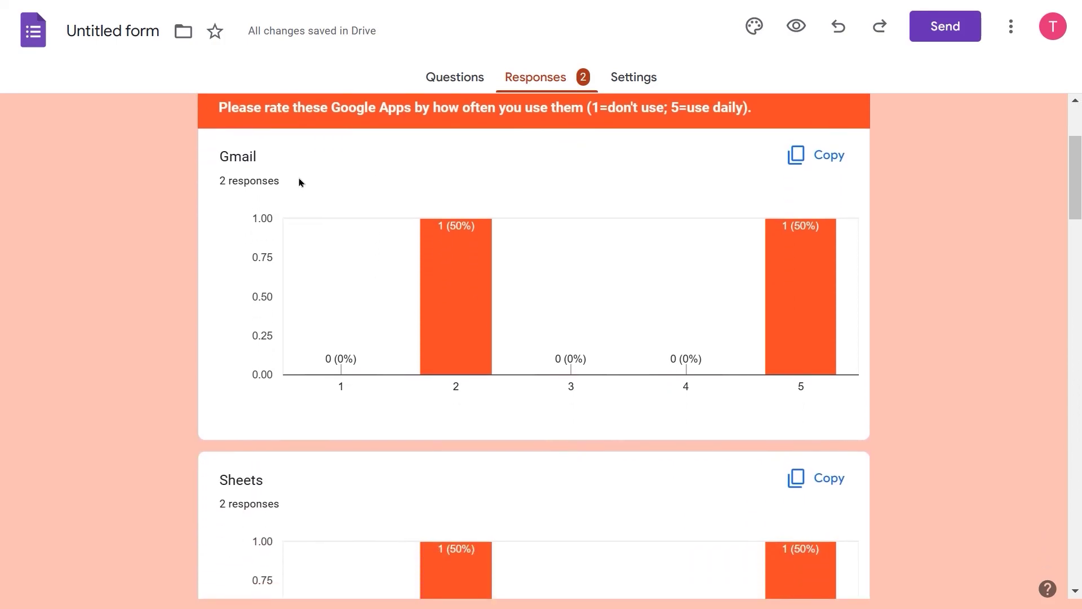
pyautogui.scroll(-3, 384, 293)
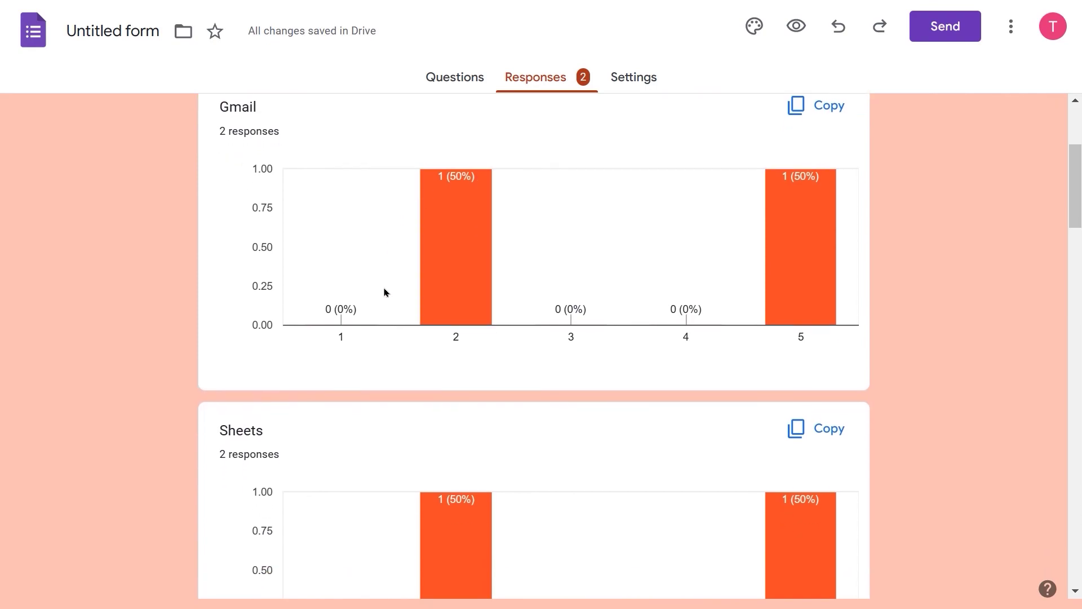
pyautogui.scroll(-9, 383, 292)
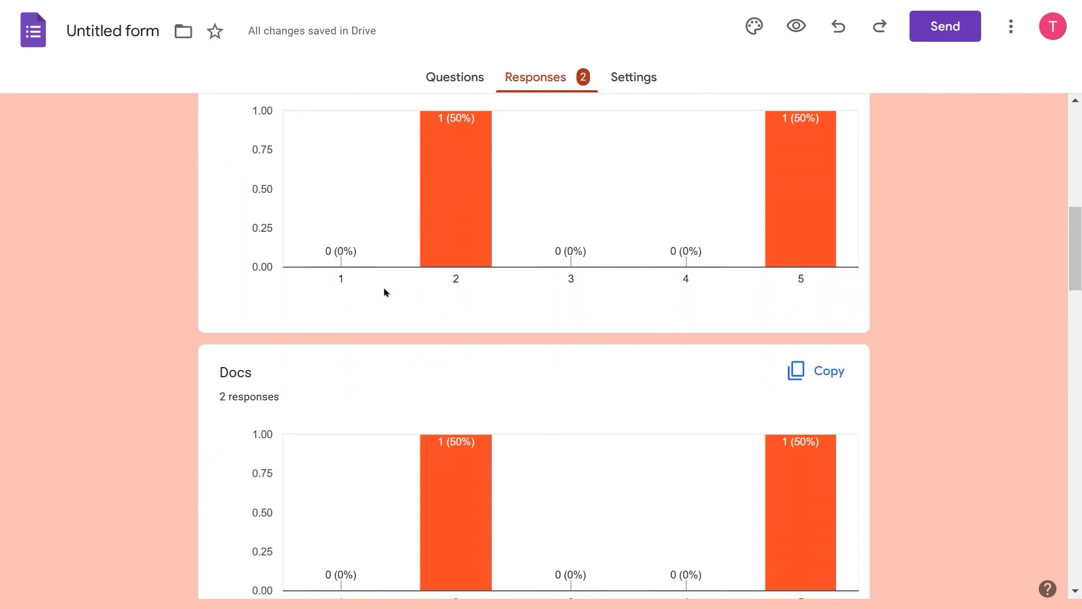
pyautogui.scroll(-14, 383, 292)
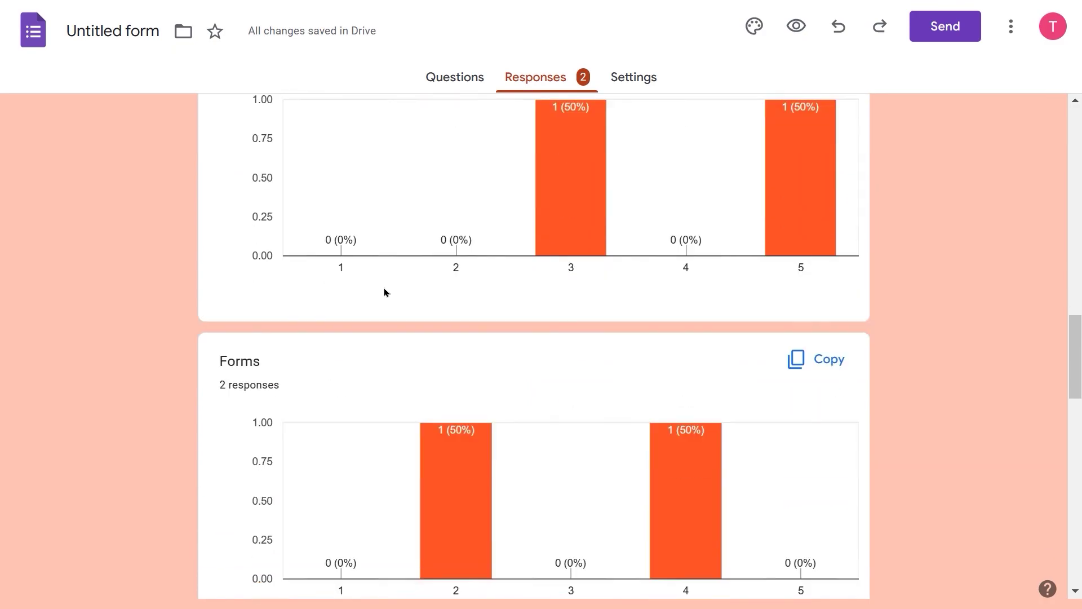
pyautogui.scroll(-13, 384, 293)
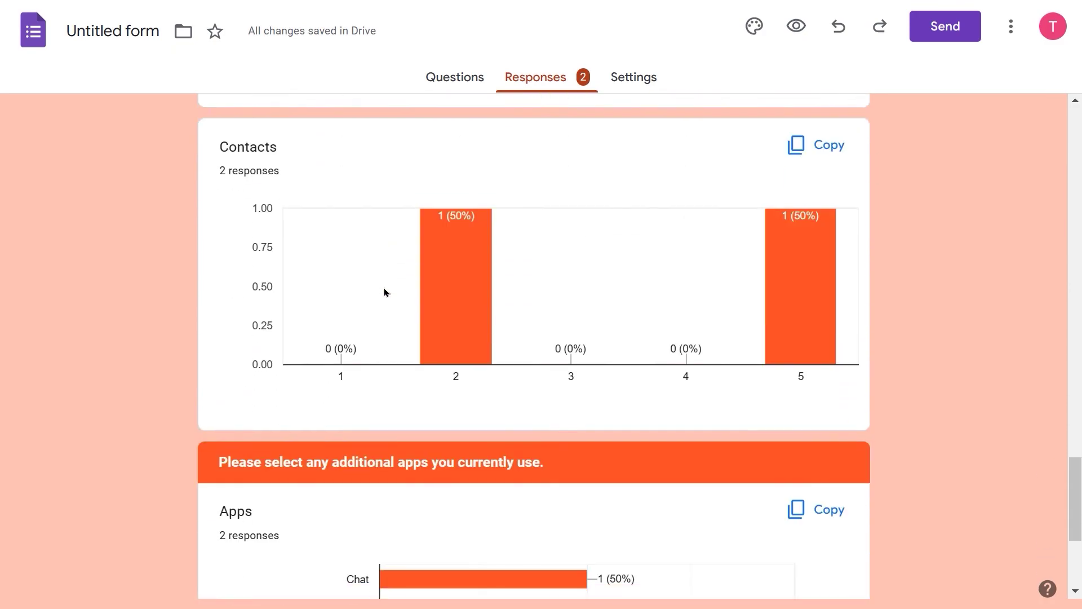
pyautogui.scroll(-1, 384, 292)
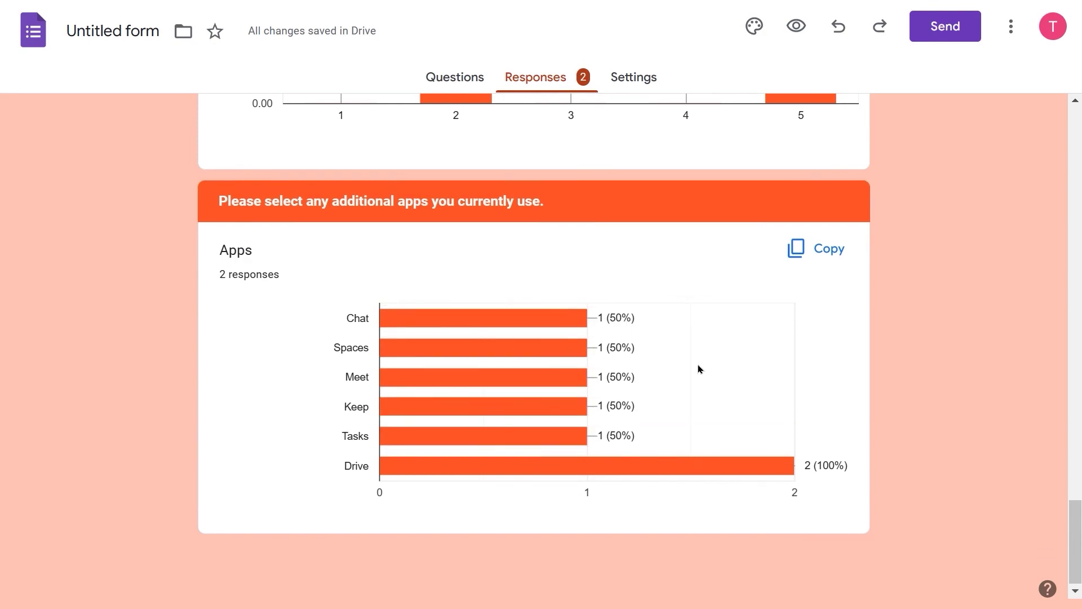
pyautogui.scroll(5, 698, 369)
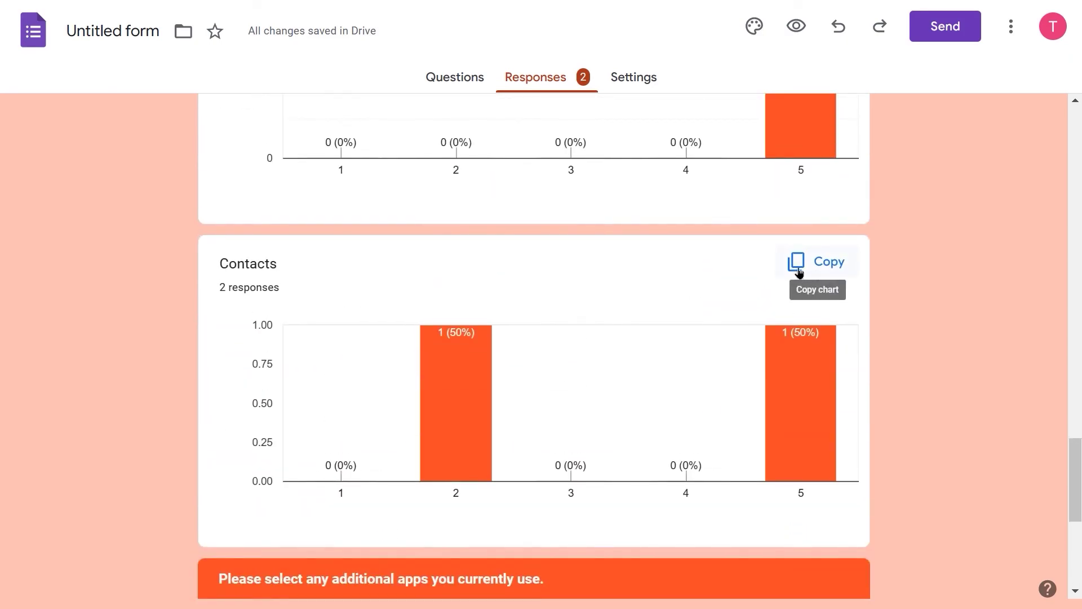
pyautogui.scroll(15, 735, 304)
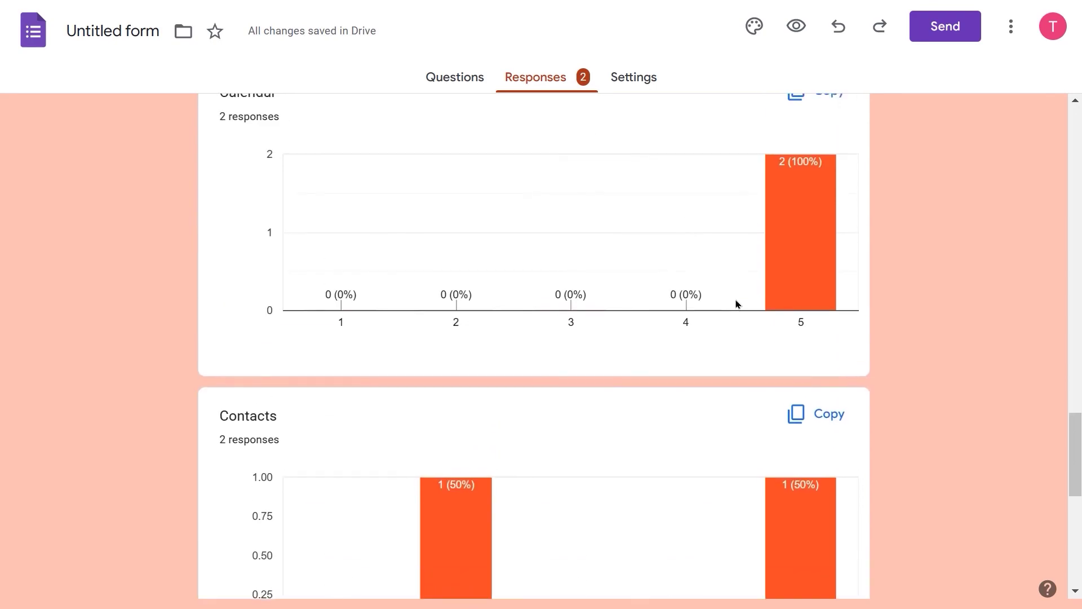
pyautogui.scroll(16, 735, 304)
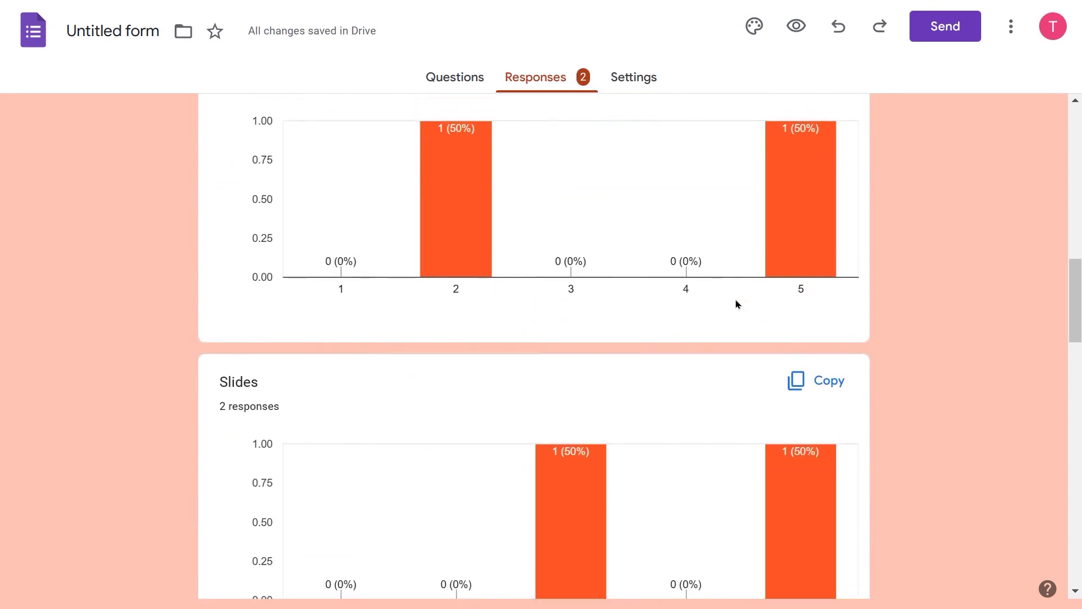
pyautogui.scroll(3, 735, 304)
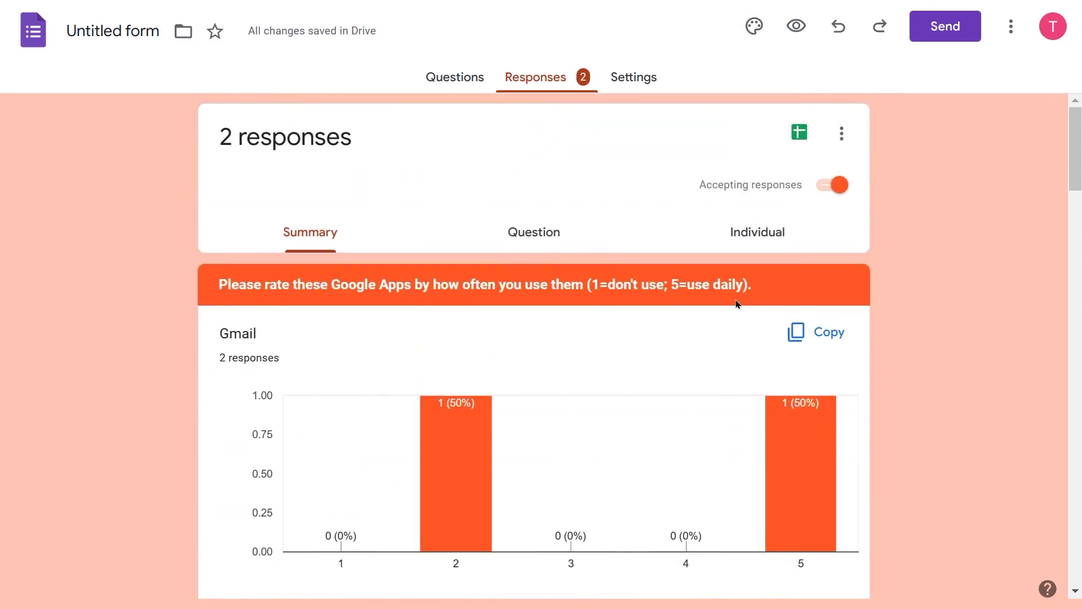
# Step: View the responses by question, reviewing the Gmail answers and switching to the Sheets question
pyautogui.click(545, 238)
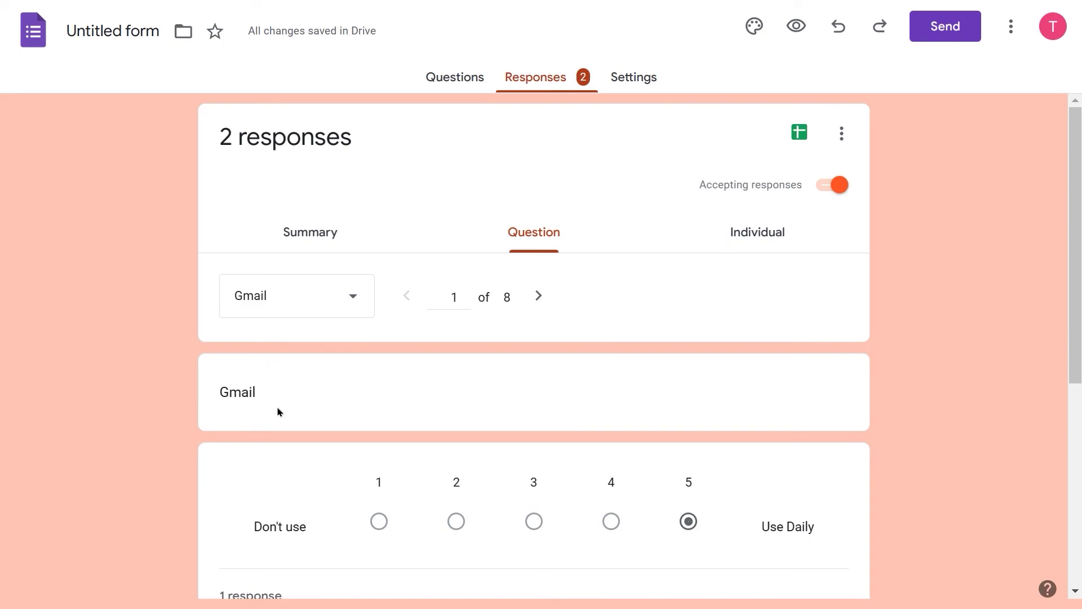
pyautogui.scroll(-5, 308, 454)
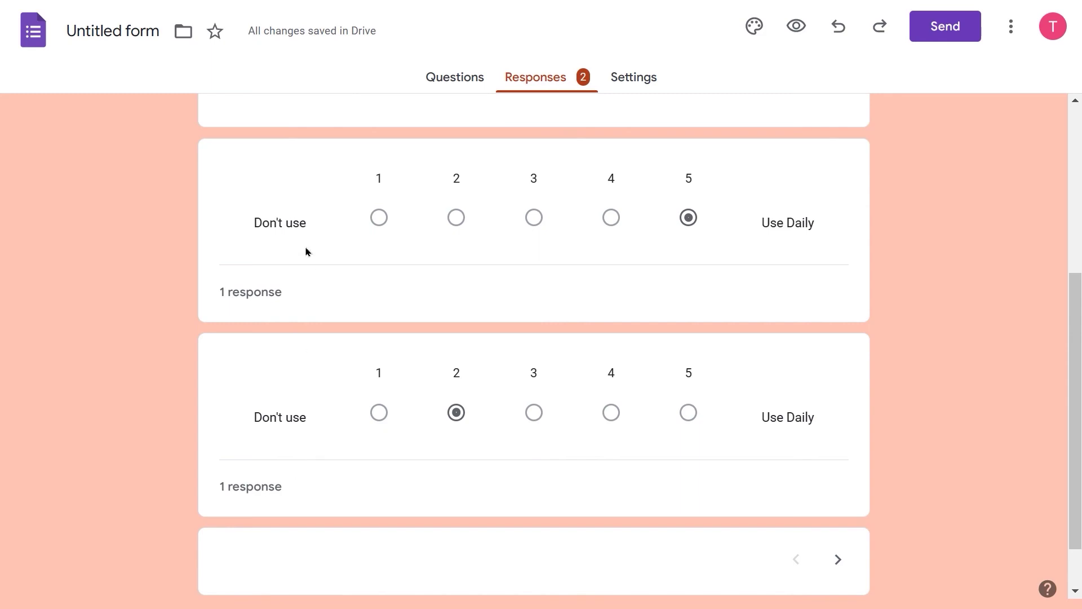
pyautogui.scroll(5, 329, 304)
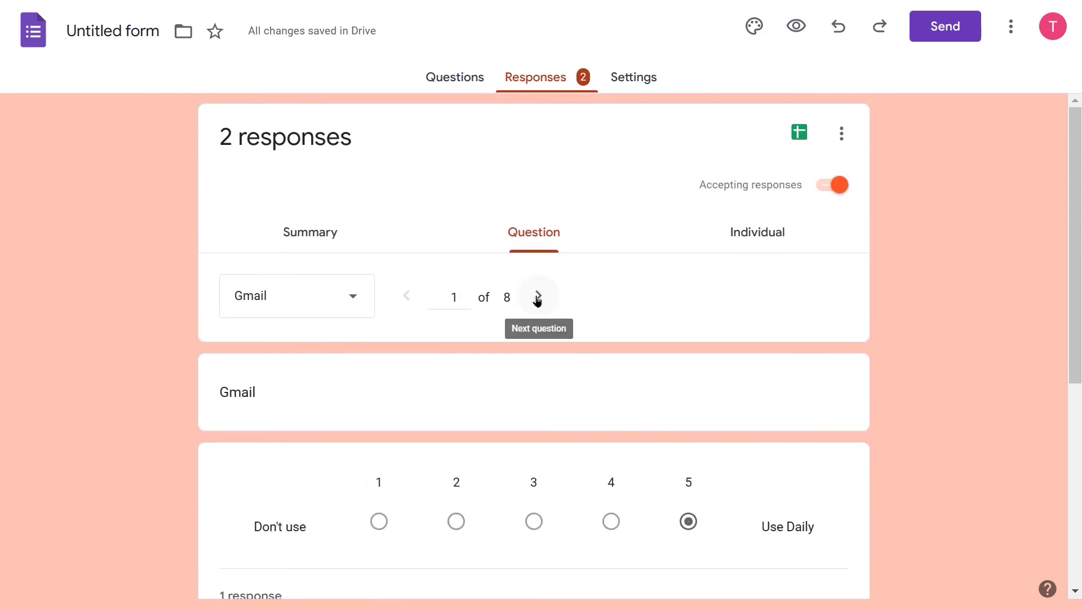
pyautogui.click(360, 307)
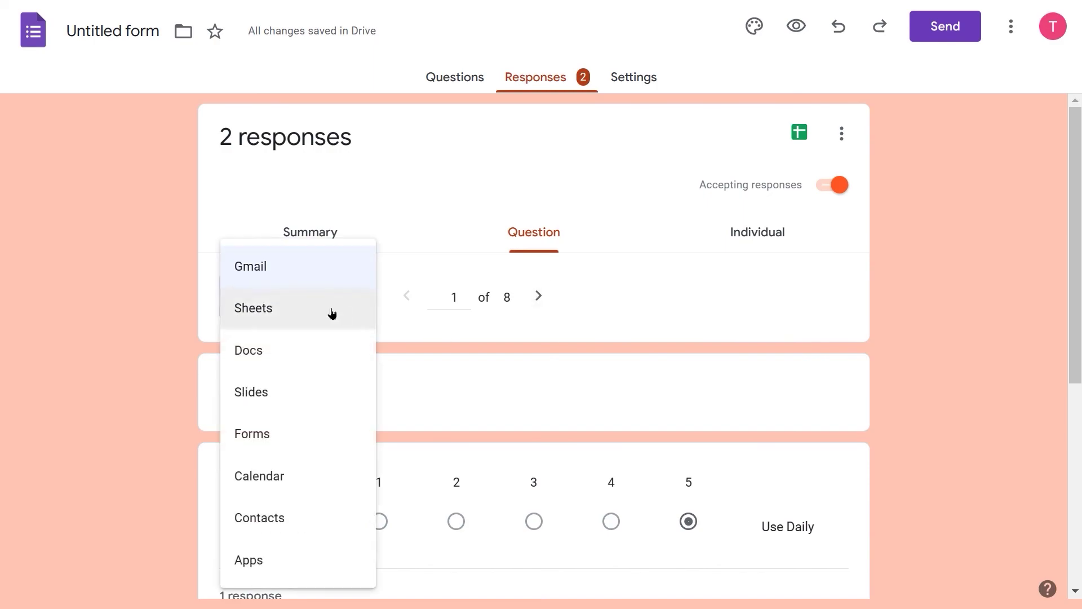
pyautogui.click(323, 312)
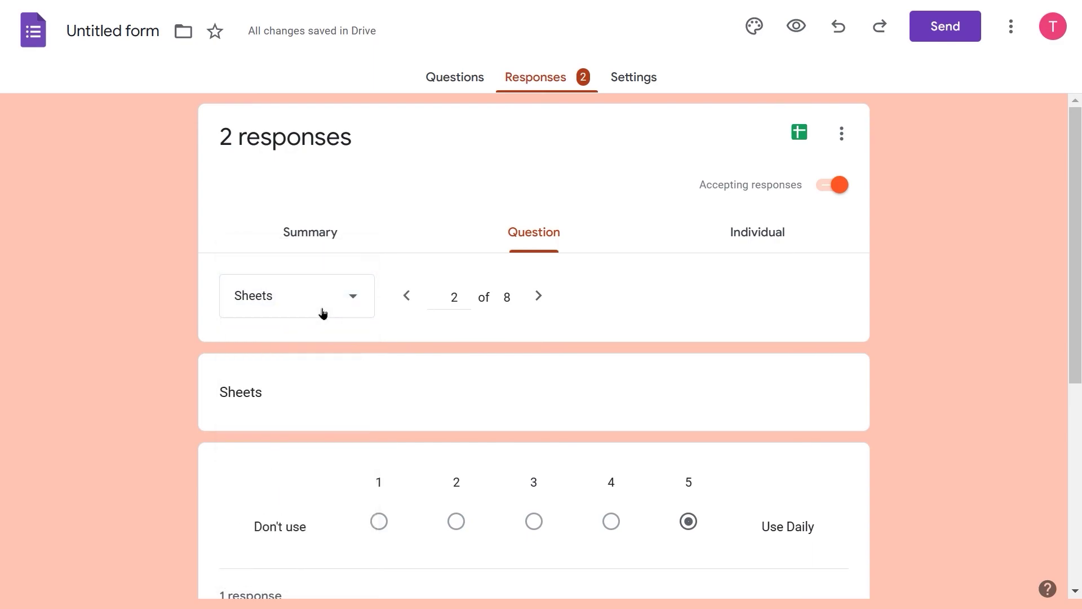
# Step: View the responses individually and examine the first respondent's answers across all questions
pyautogui.click(747, 242)
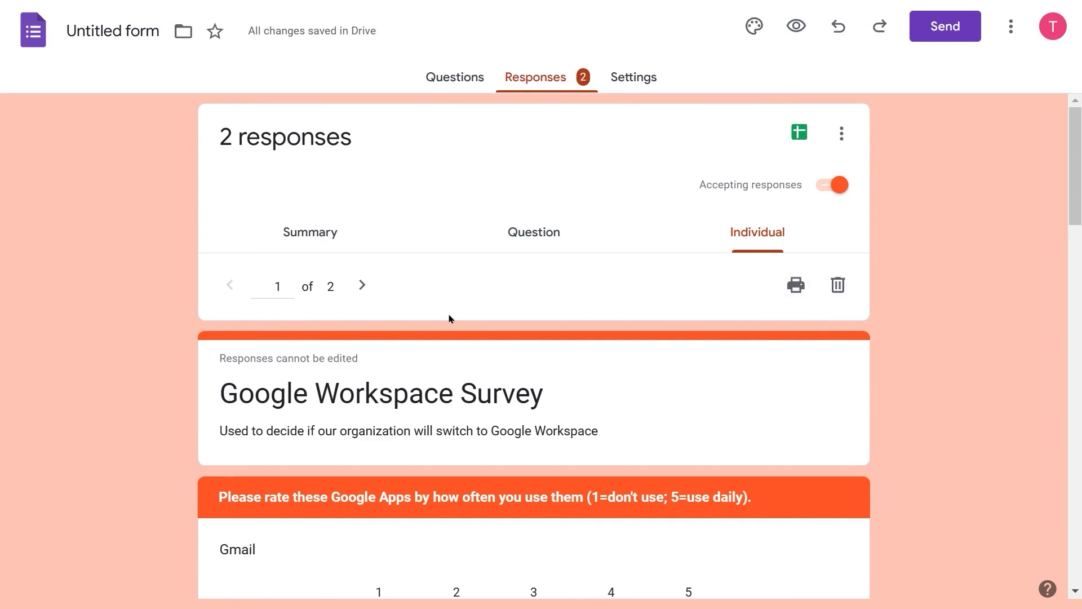
pyautogui.scroll(-10, 450, 319)
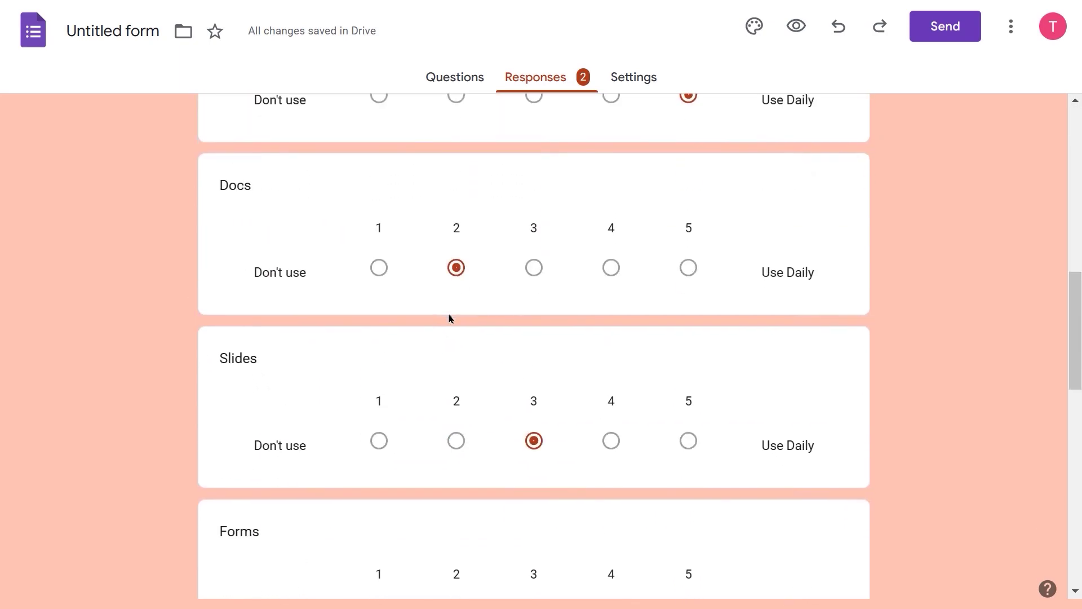
pyautogui.scroll(-10, 449, 319)
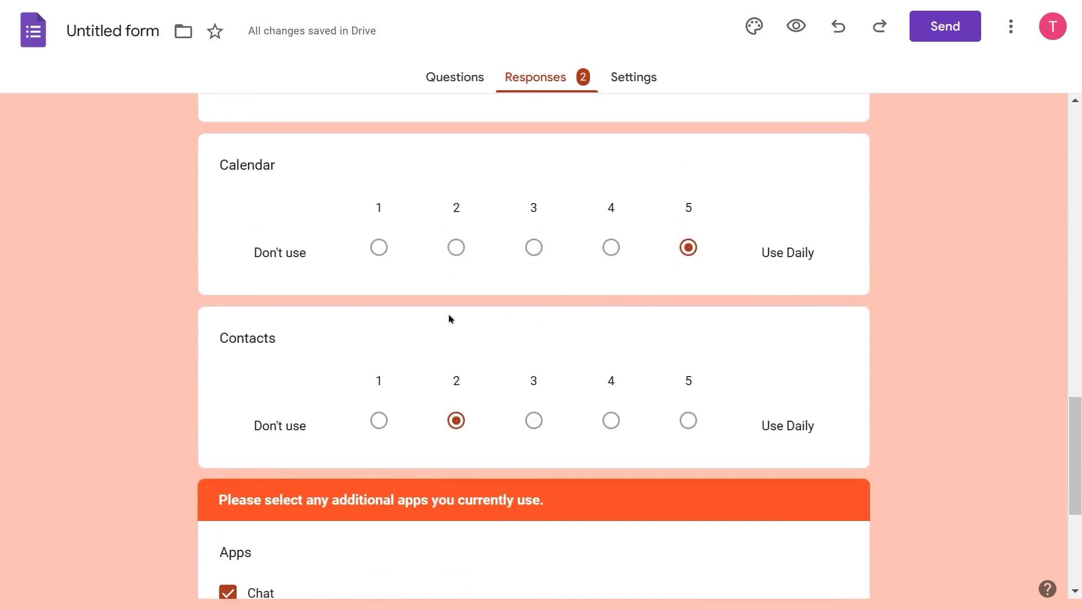
pyautogui.scroll(15, 449, 319)
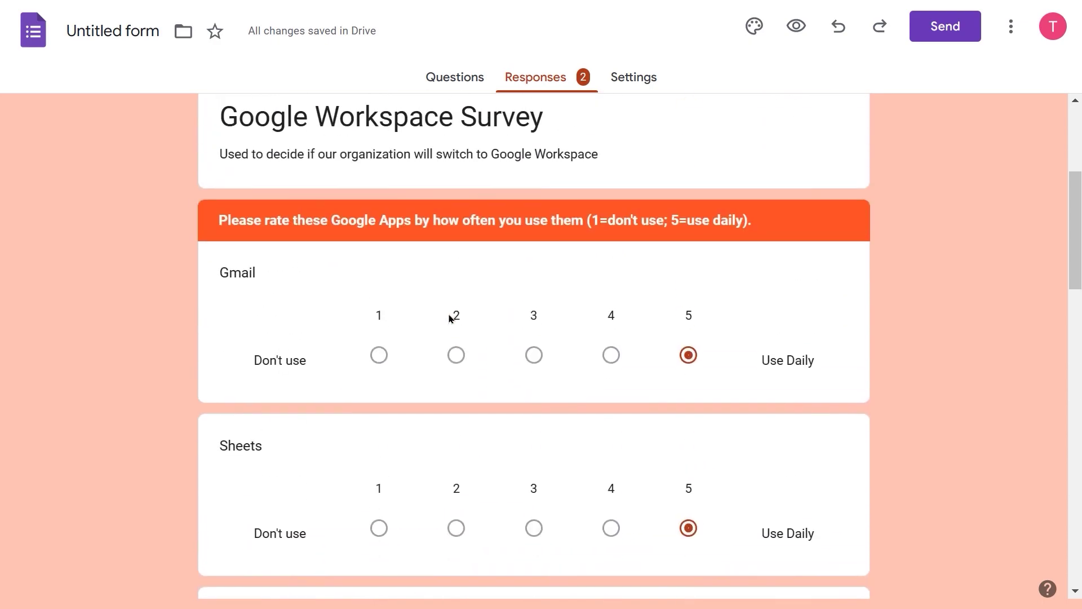
pyautogui.scroll(5, 449, 319)
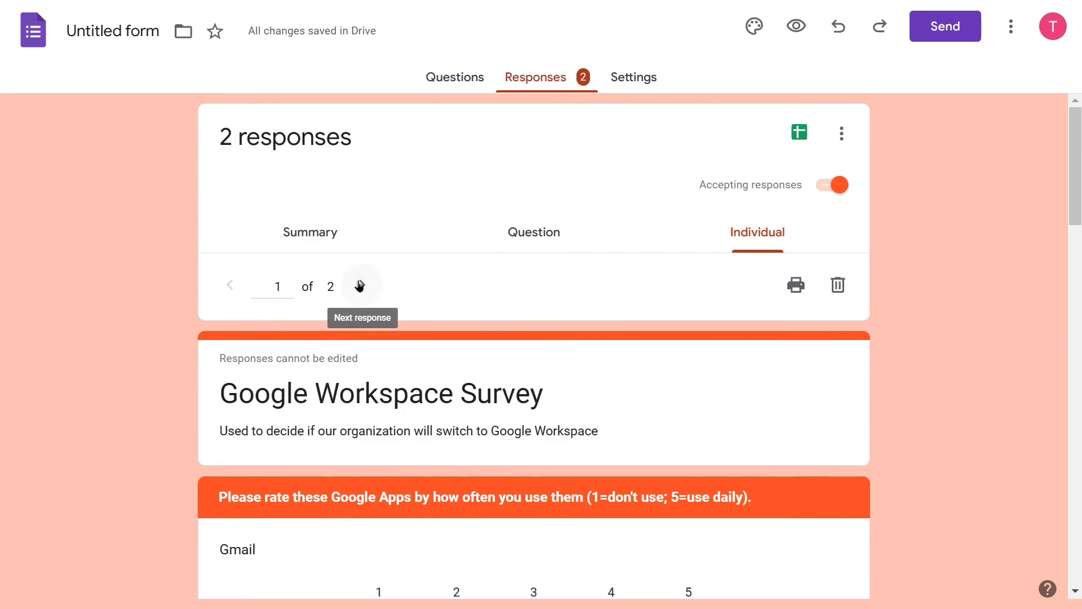
# Step: Switch to the second individual response and examine its answers
pyautogui.click(359, 286)
pyautogui.scroll(-3, 424, 329)
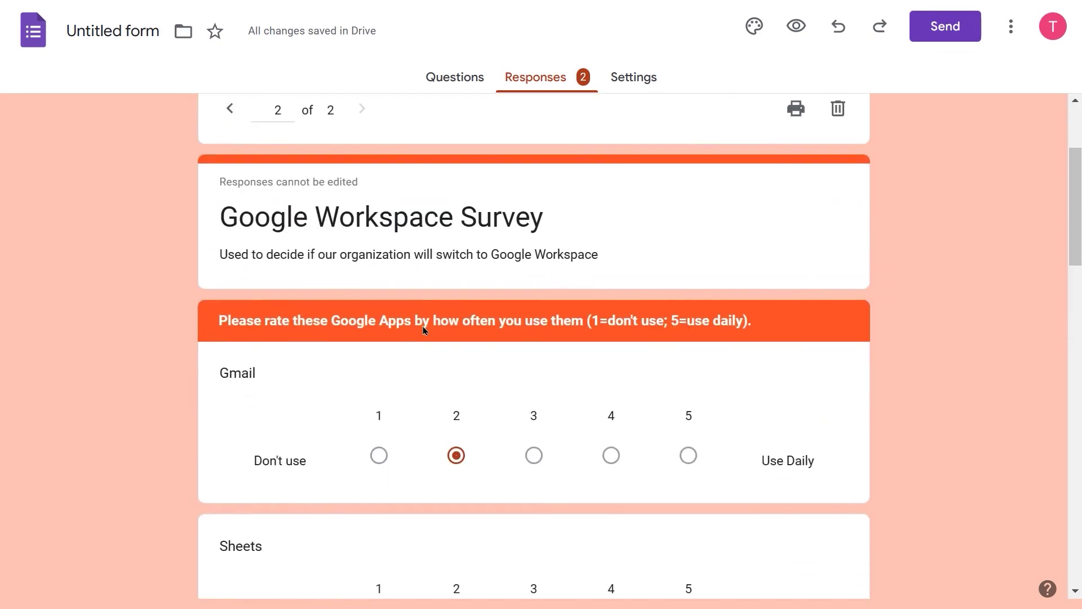
pyautogui.scroll(-6, 424, 328)
pyautogui.scroll(7, 423, 329)
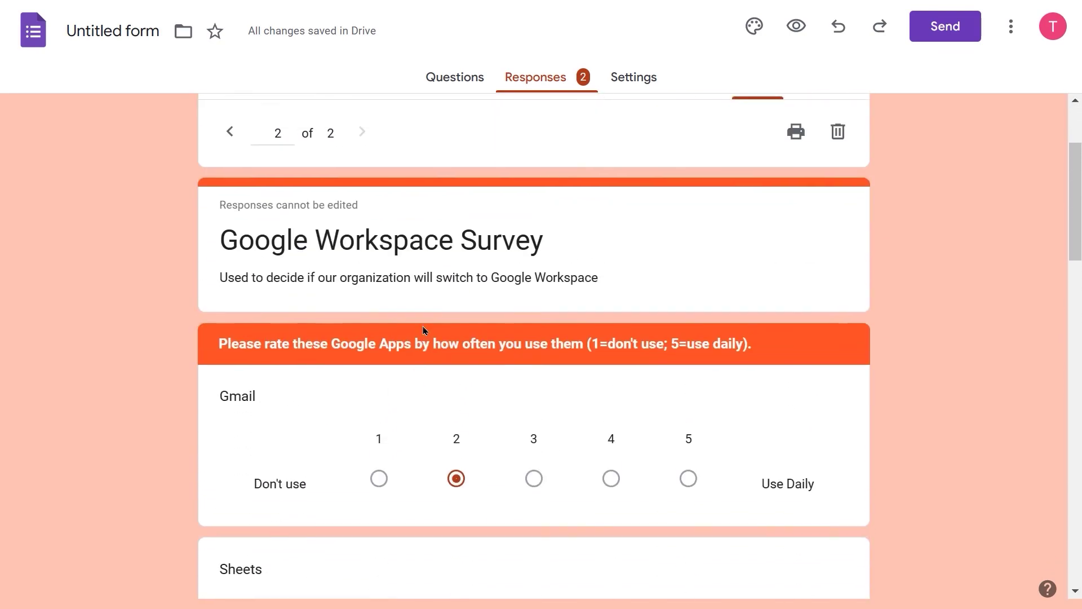
pyautogui.scroll(3, 424, 329)
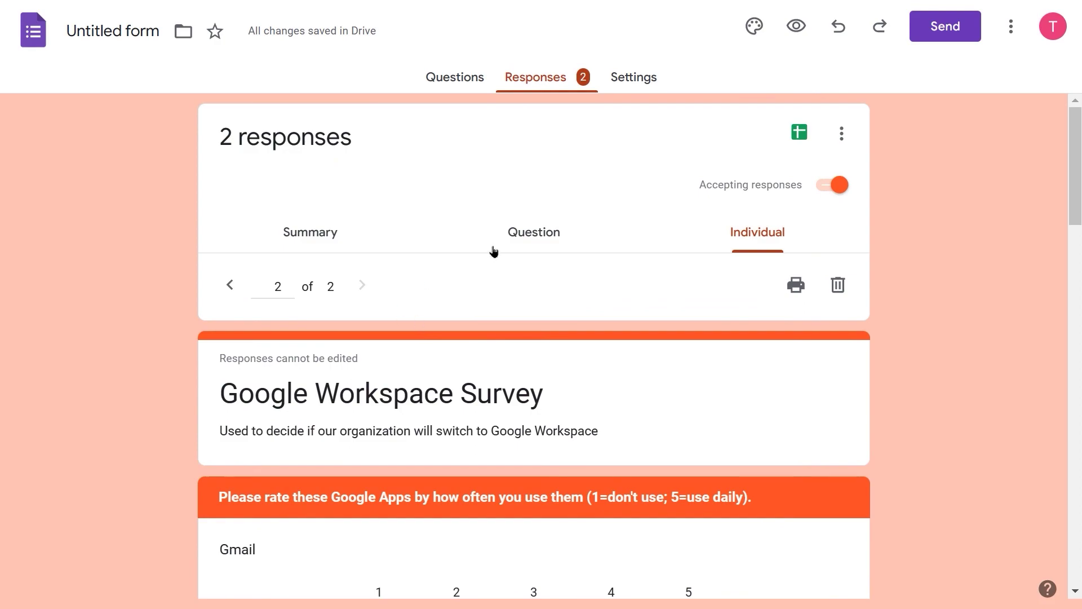
# Step: Compare the summary, per-question and individual views of the responses and return to the summary
pyautogui.click(321, 247)
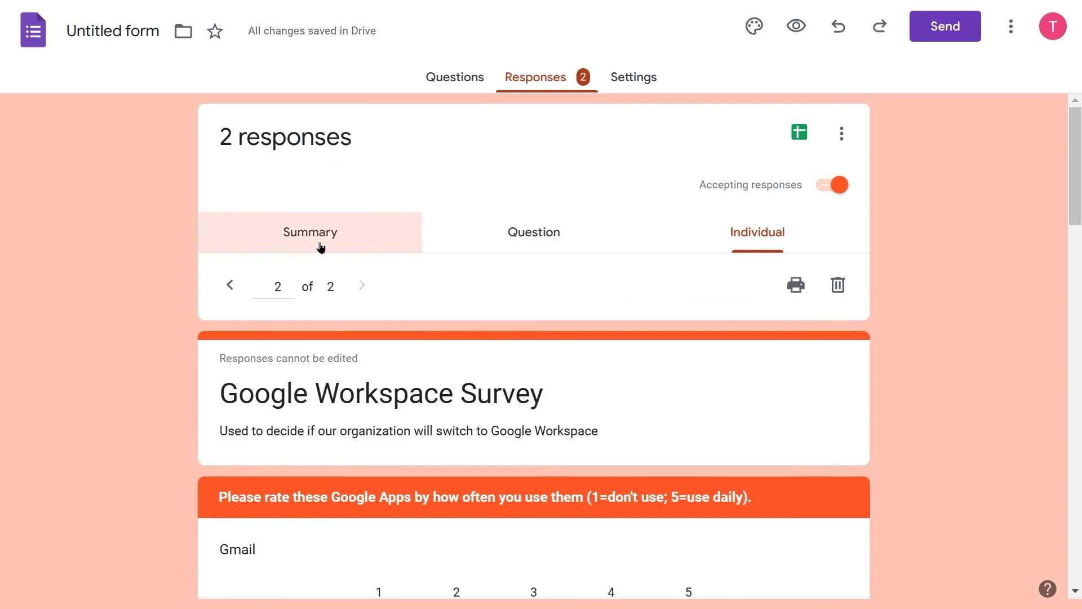
pyautogui.click(532, 234)
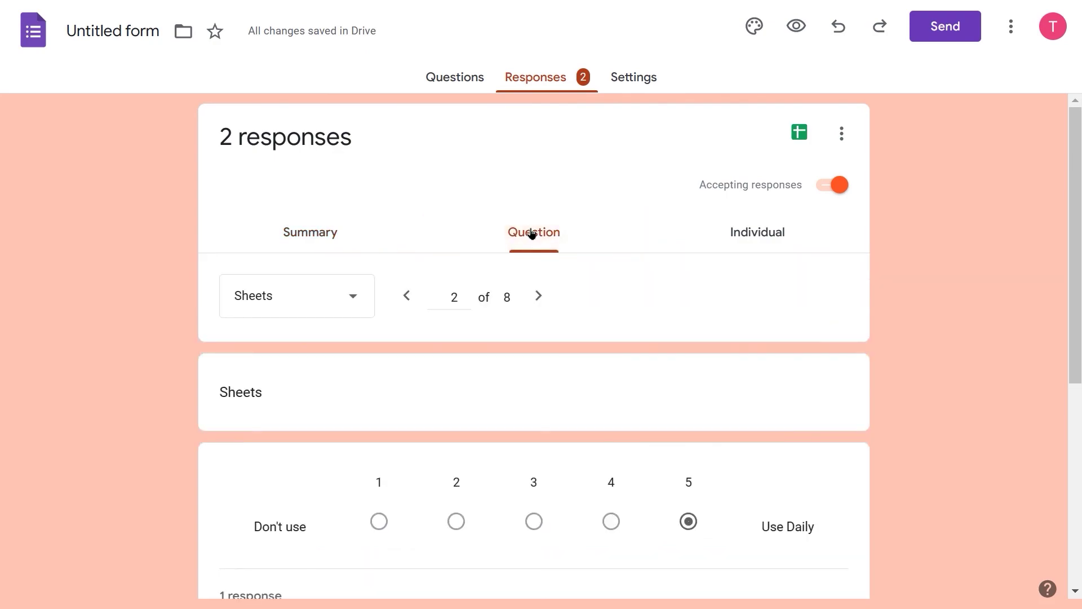
pyautogui.click(750, 238)
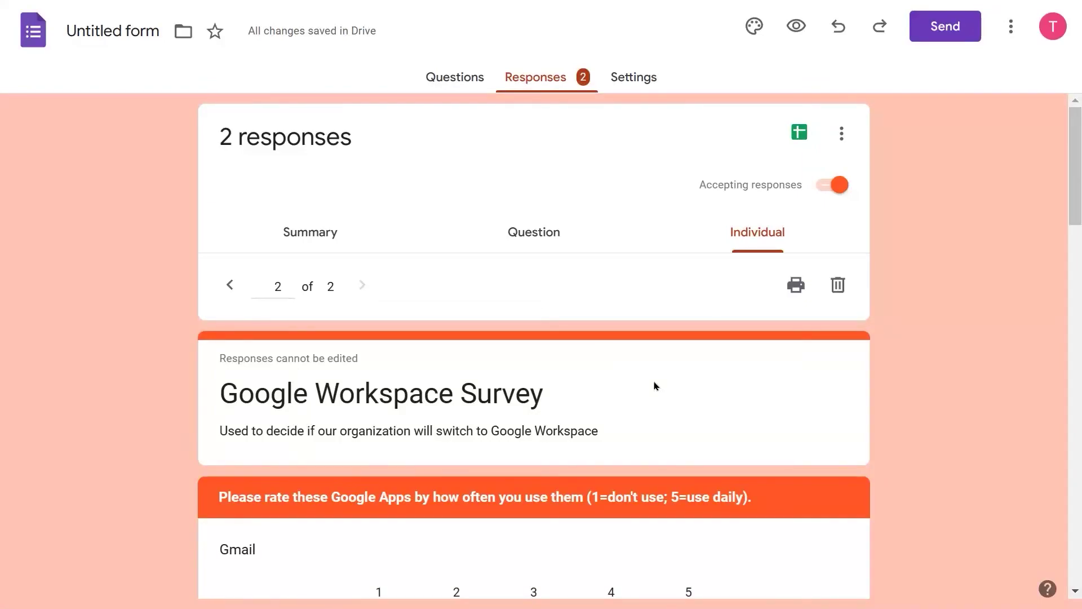
pyautogui.click(331, 236)
pyautogui.click(527, 245)
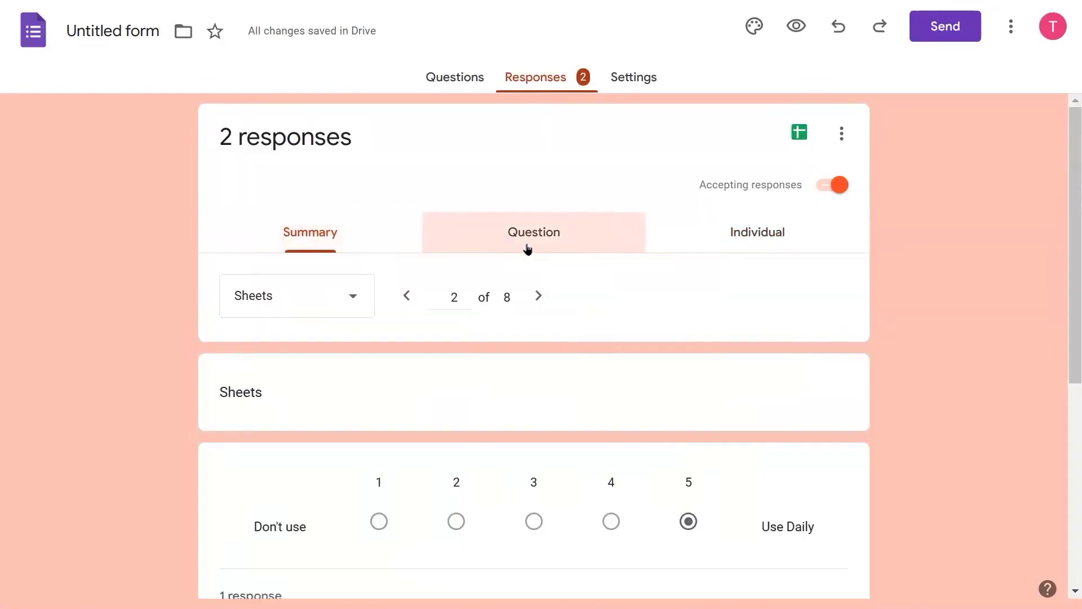
pyautogui.click(337, 239)
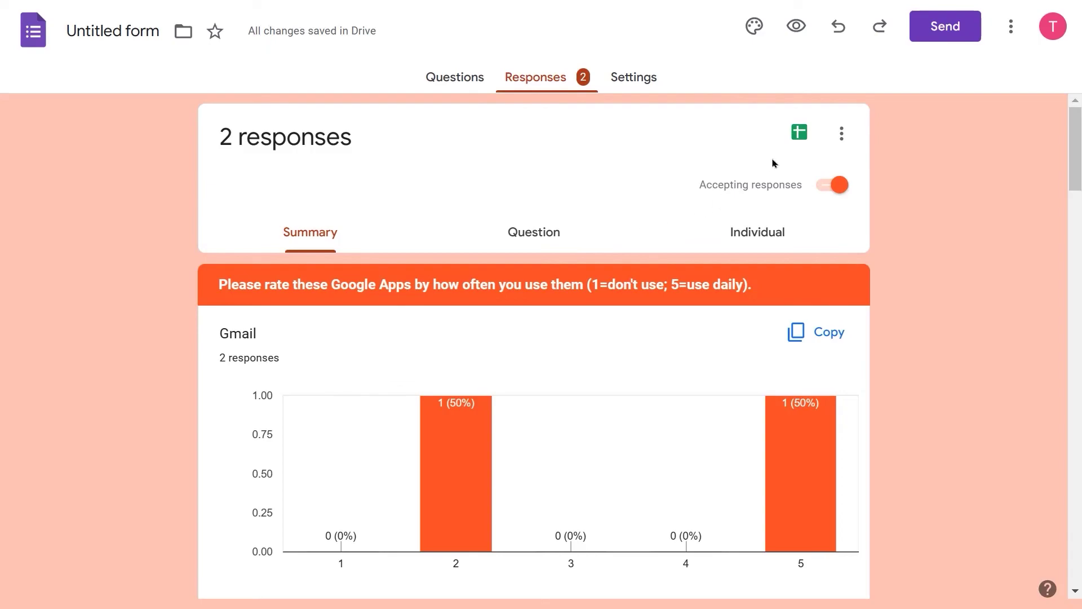
# Step: Rename the form file Google Workspace Survey and link its responses to a new spreadsheet of the same name
pyautogui.click(799, 135)
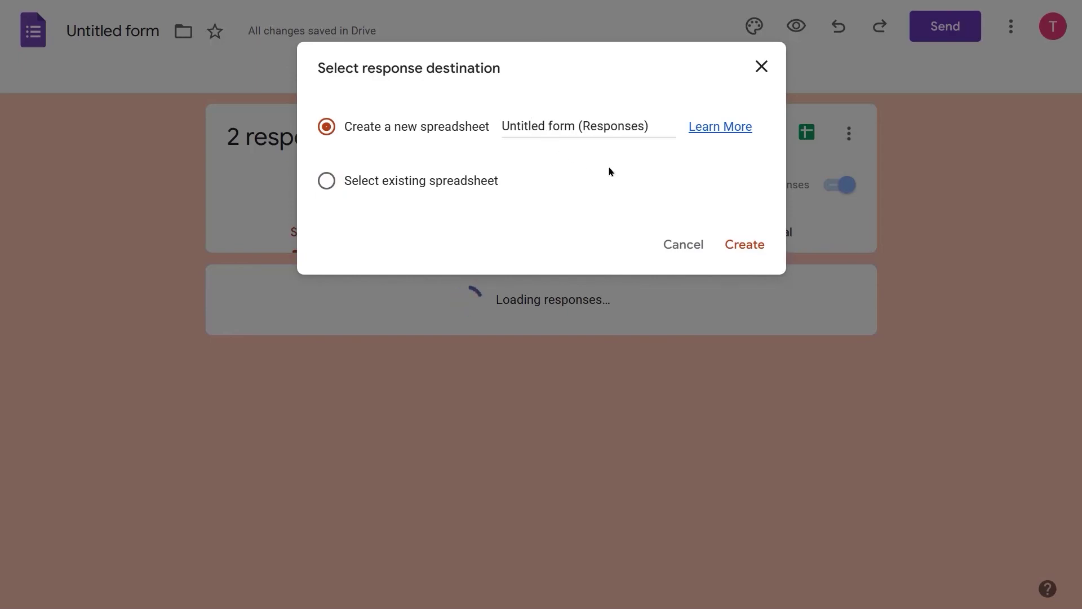
pyautogui.click(762, 68)
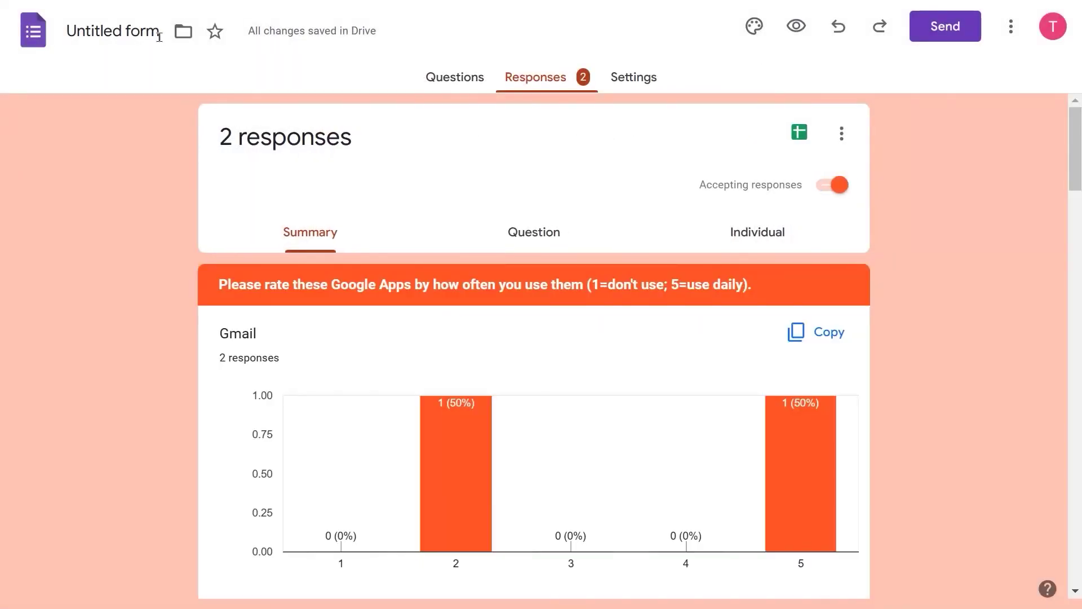
pyautogui.click(96, 25)
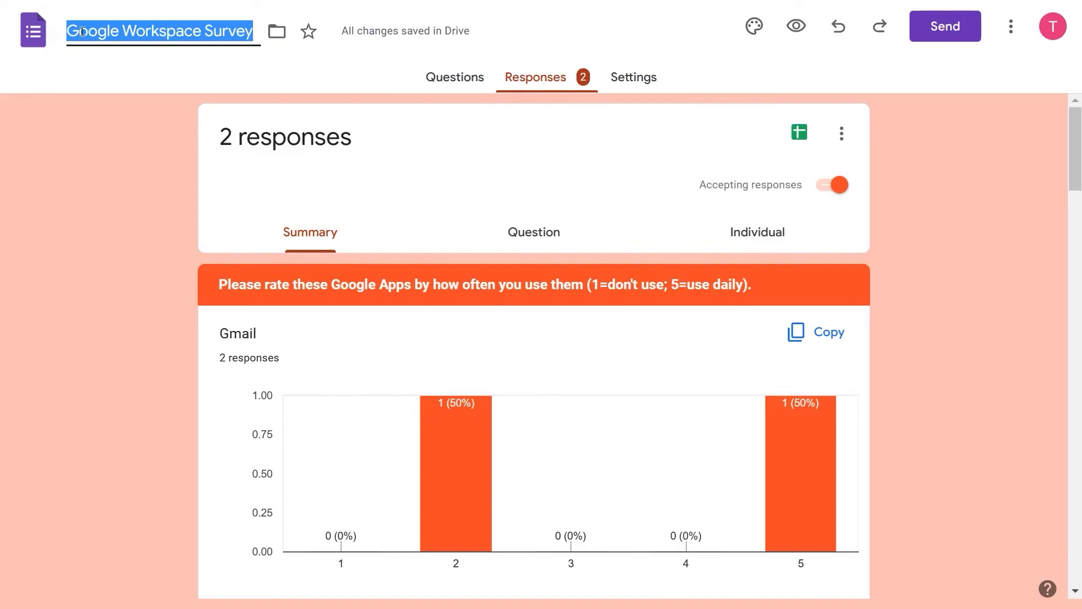
pyautogui.click(89, 55)
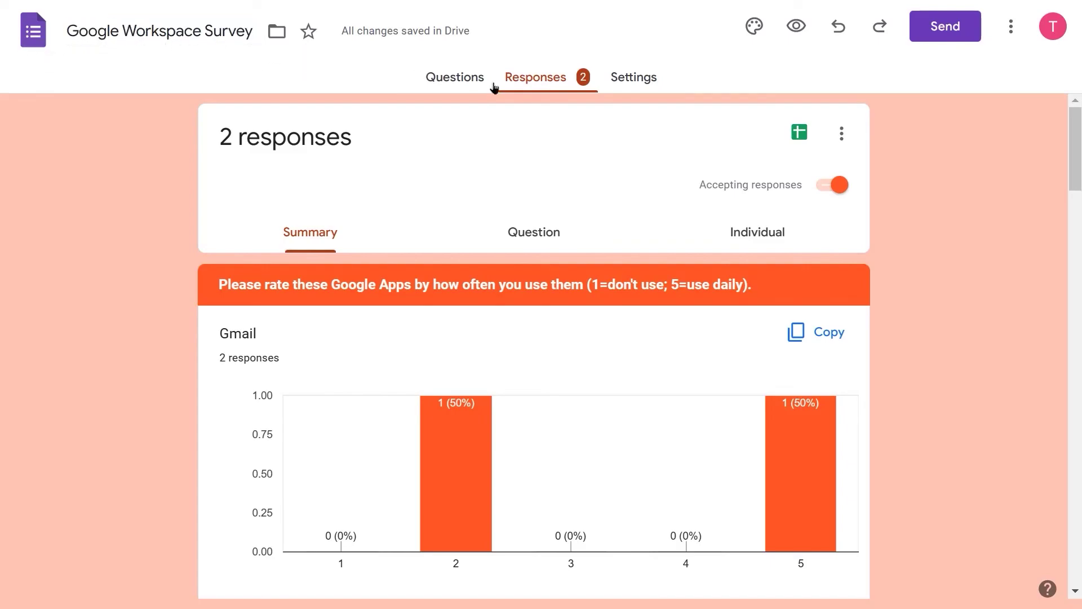
pyautogui.click(801, 131)
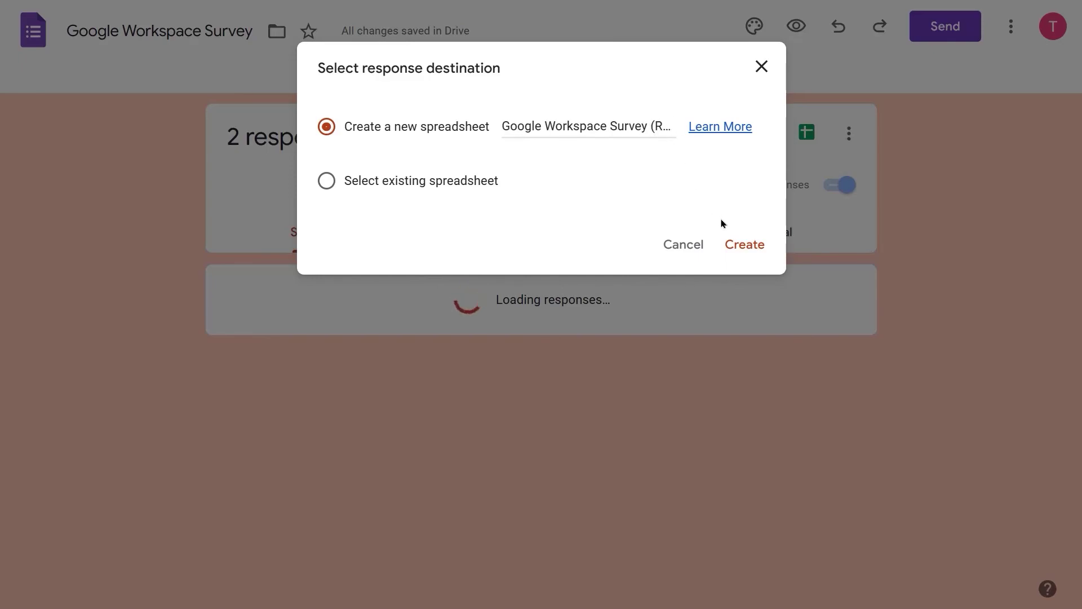
pyautogui.click(737, 245)
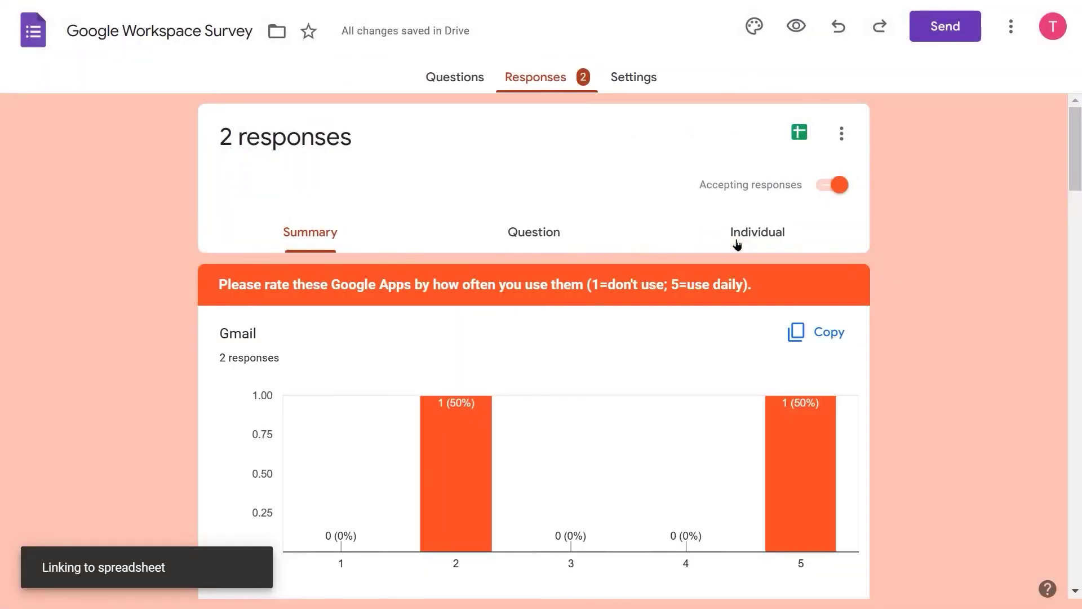
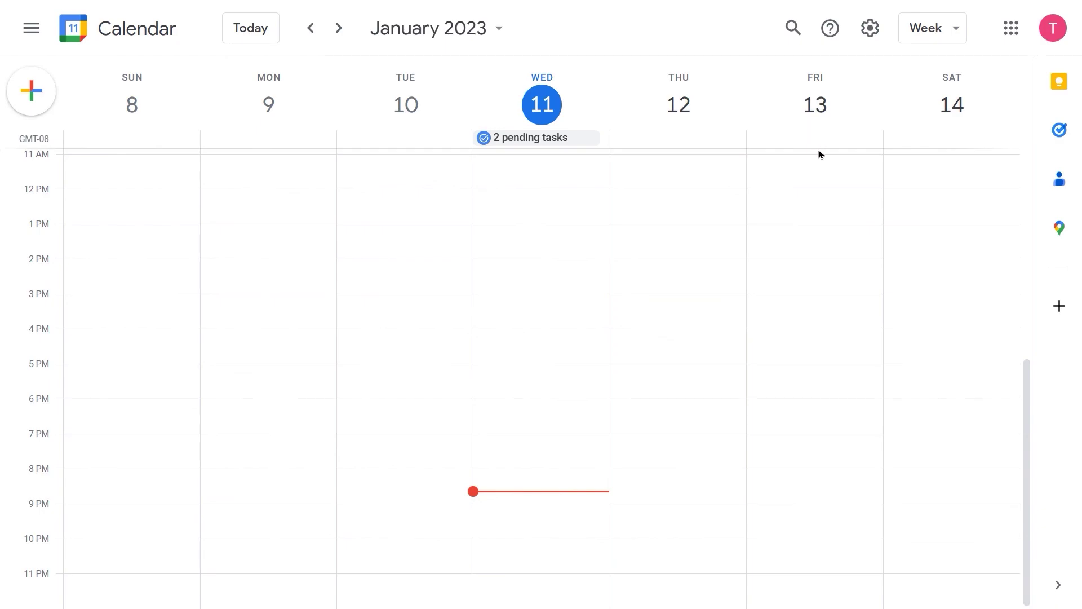
# Step: In Google Calendar, start an all-day event titled "Company Wide Meeting" on Friday, January 13, 2023, with Google Meet video conferencing
pyautogui.click(767, 167)
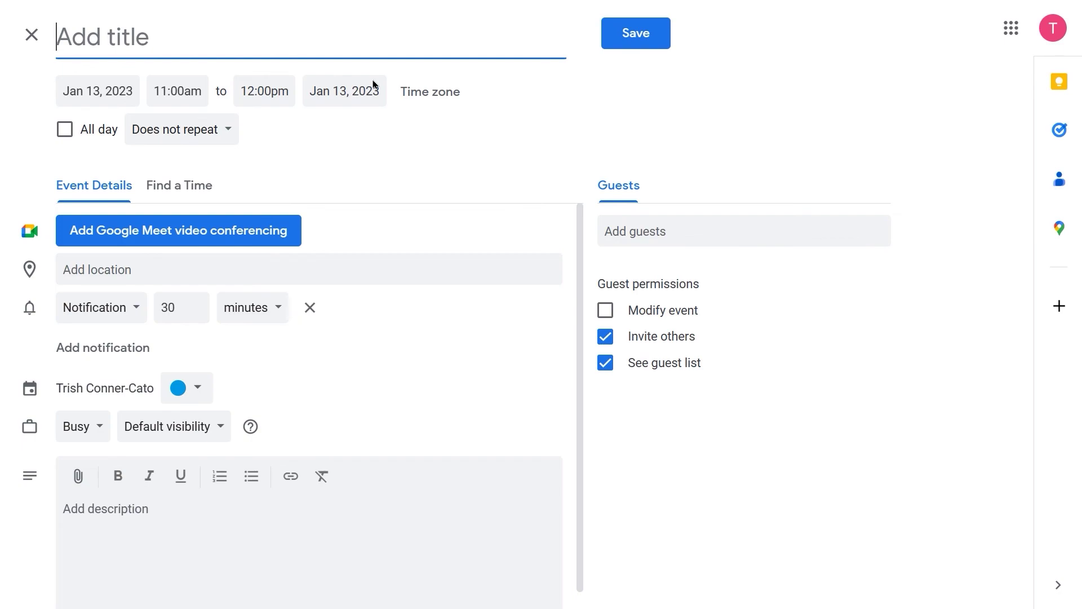
pyautogui.write('Company')
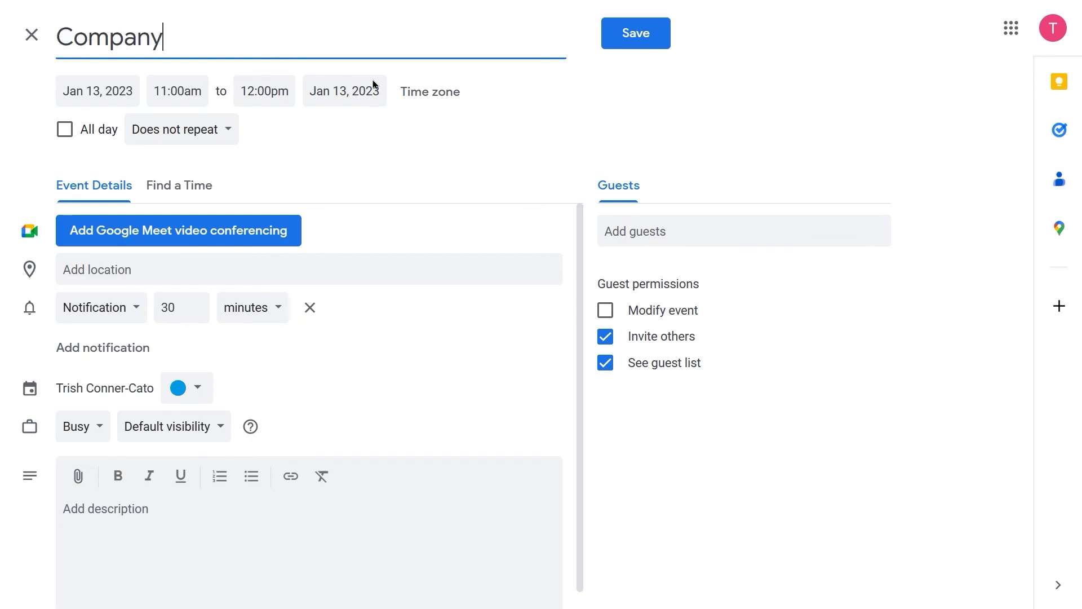
pyautogui.write(' Wide Mee')
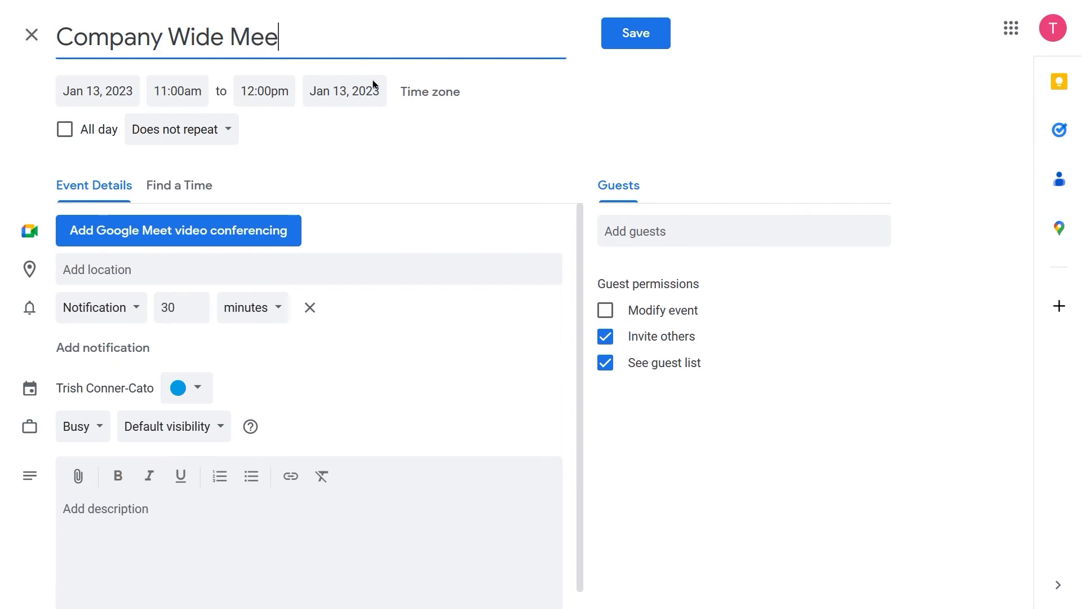
pyautogui.write('ting')
pyautogui.click(65, 134)
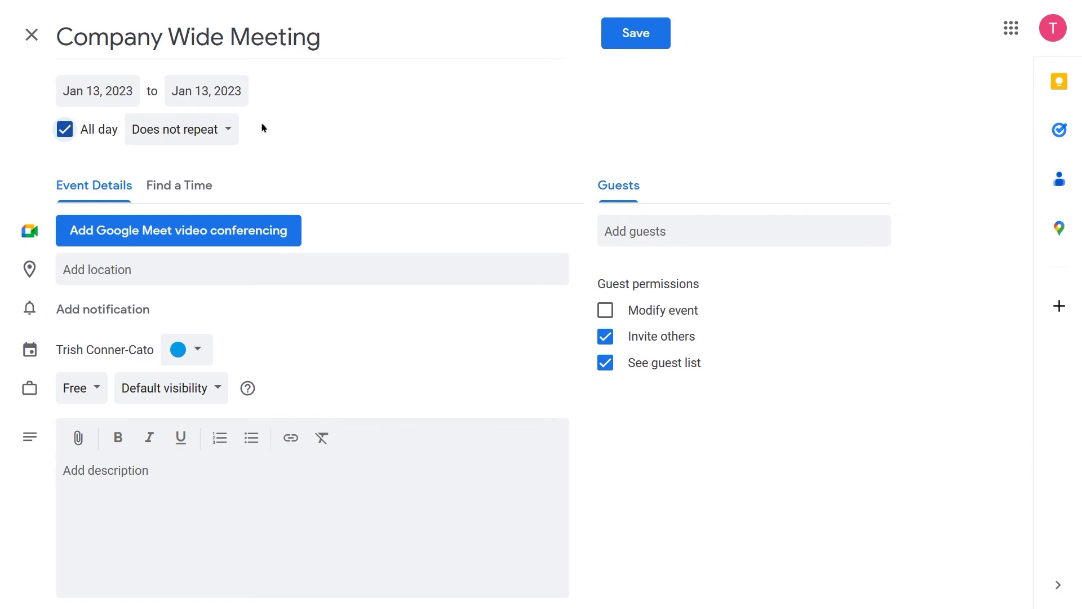
pyautogui.click(109, 232)
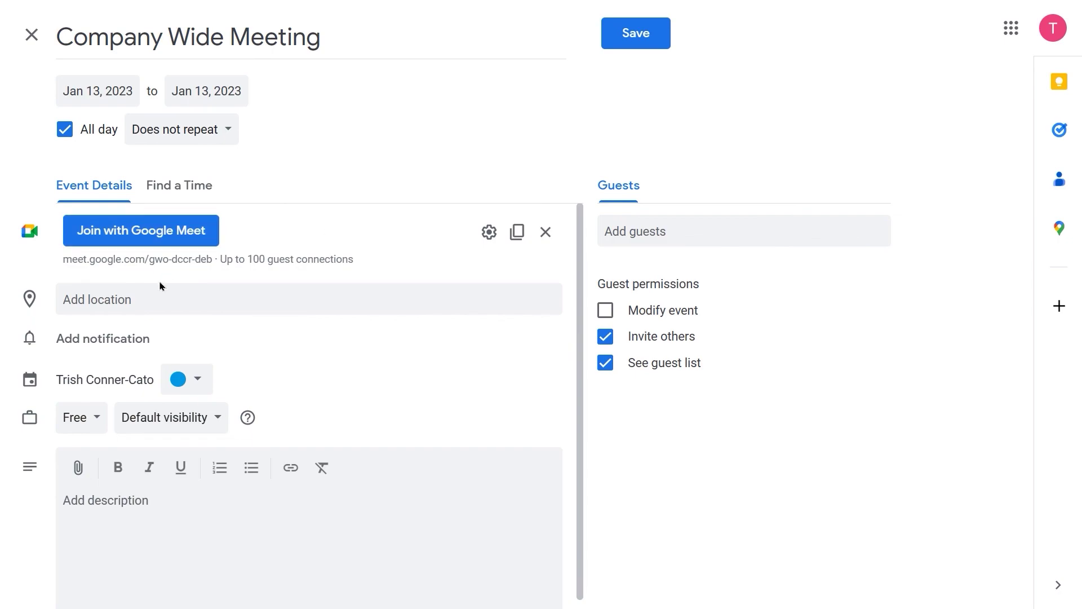
# Step: Set the meeting's location to Remote and its availability to Busy
pyautogui.click(73, 299)
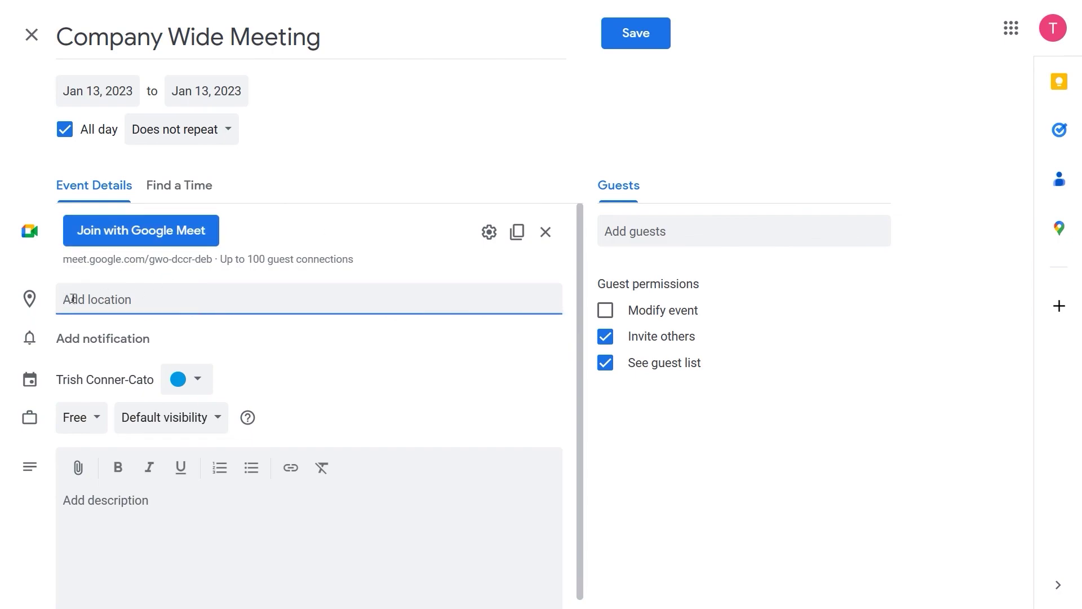
pyautogui.write('Remote')
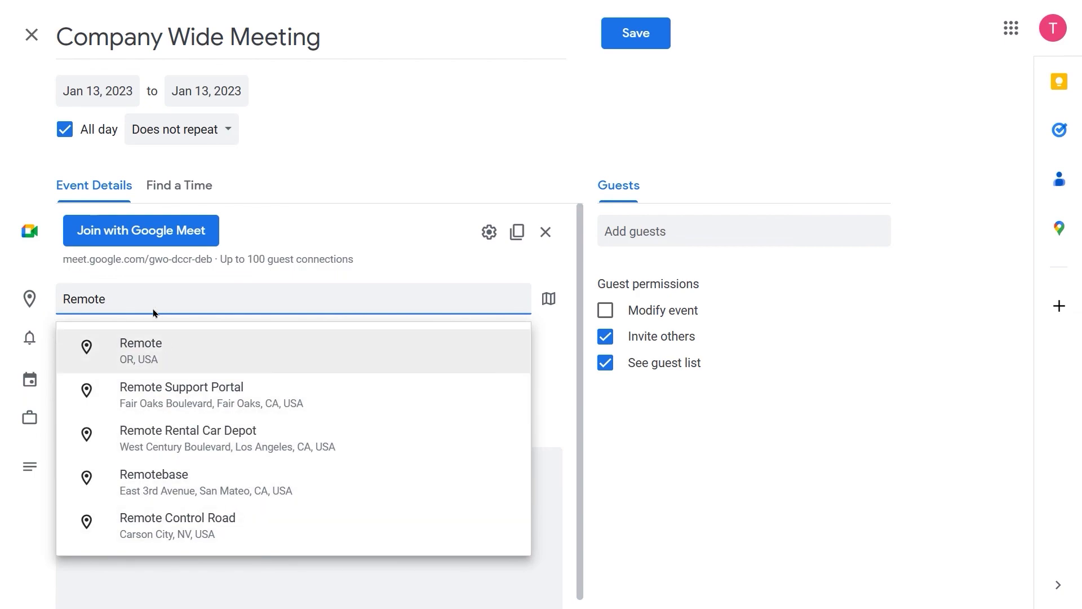
pyautogui.click(400, 246)
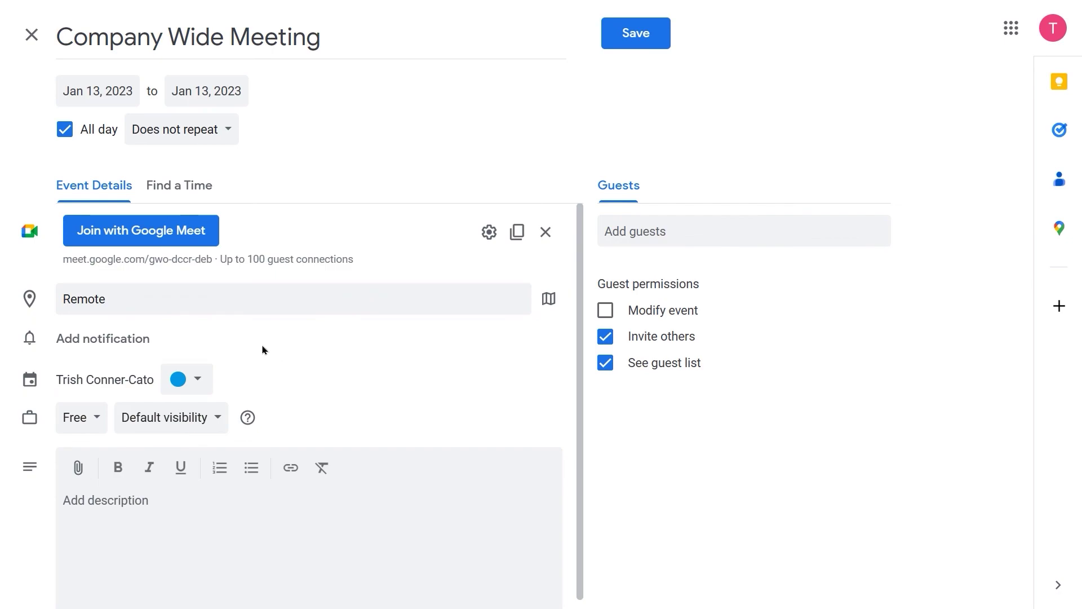
pyautogui.click(101, 420)
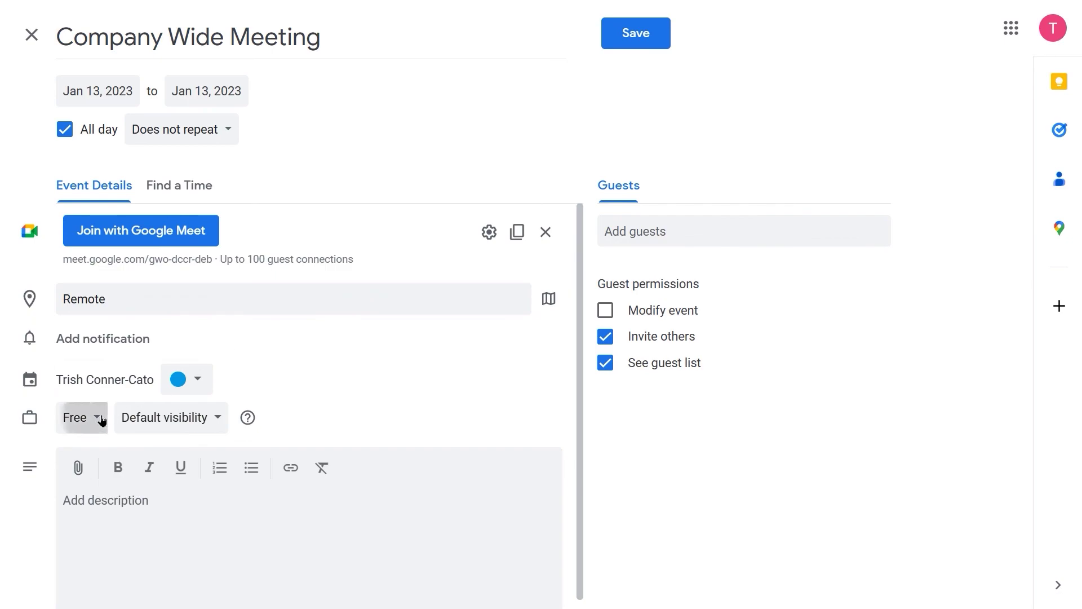
pyautogui.click(89, 386)
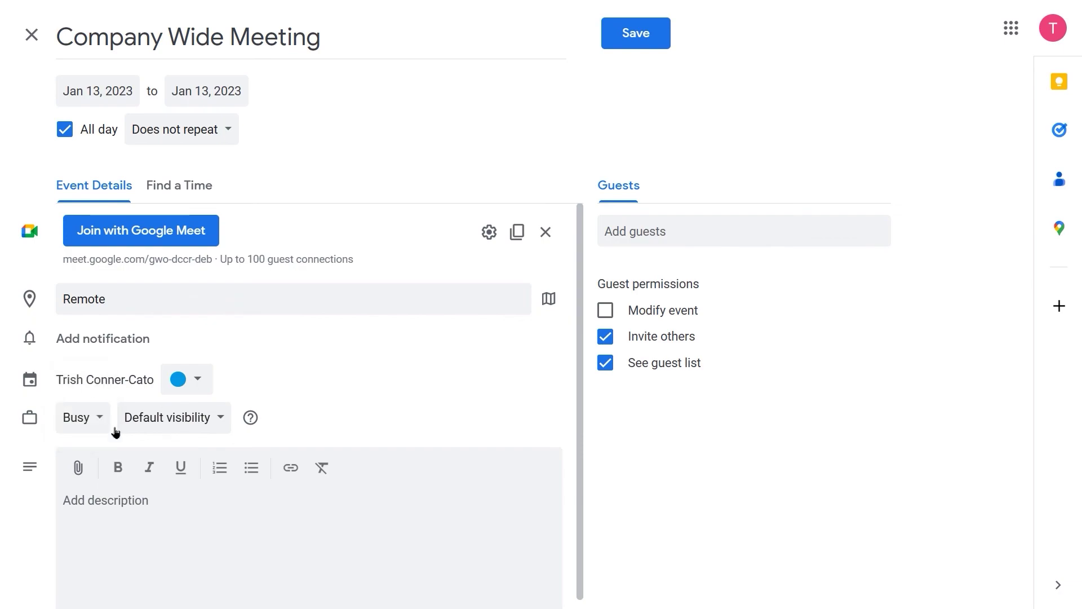
# Step: Begin the event description with "This is the meeting where we will discuss whether to adopt Google Workspace for our organization"
pyautogui.click(72, 500)
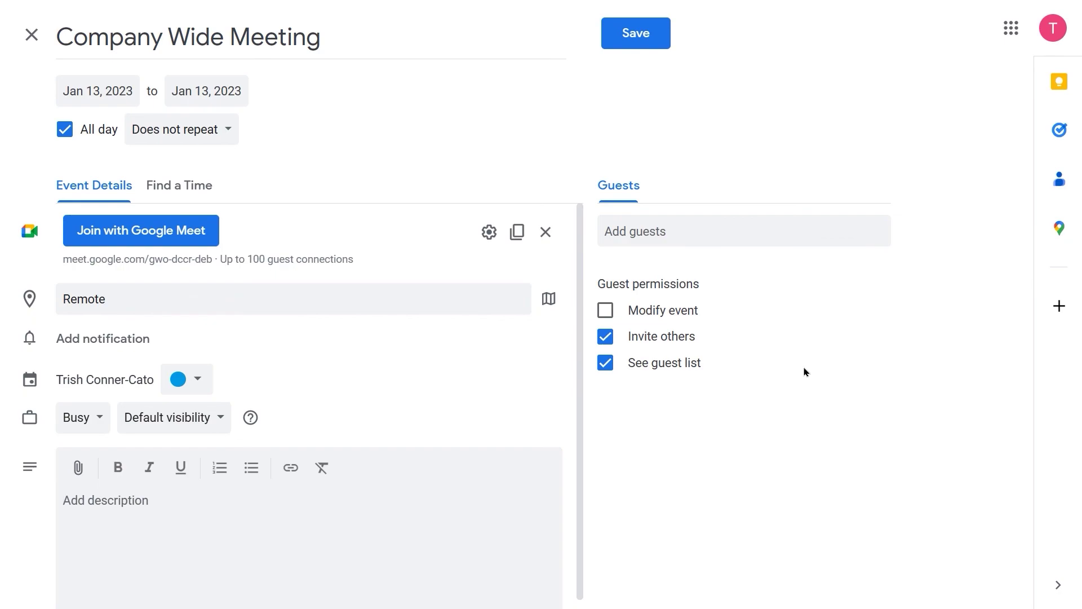
pyautogui.write('This is the m')
pyautogui.write('eeting wher')
pyautogui.write('e we will dis')
pyautogui.write('cuss w')
pyautogui.write('hether to ado')
pyautogui.write('pt Google')
pyautogui.write(' Workspace ')
pyautogui.write('for our organi')
pyautogui.write('zation')
# Step: Complete the event description with "Your input is critical for this decision. Looking forward to picking your brains!"
pyautogui.write('.  Y')
pyautogui.write('our input is ')
pyautogui.write('critical for')
pyautogui.write(' this deci')
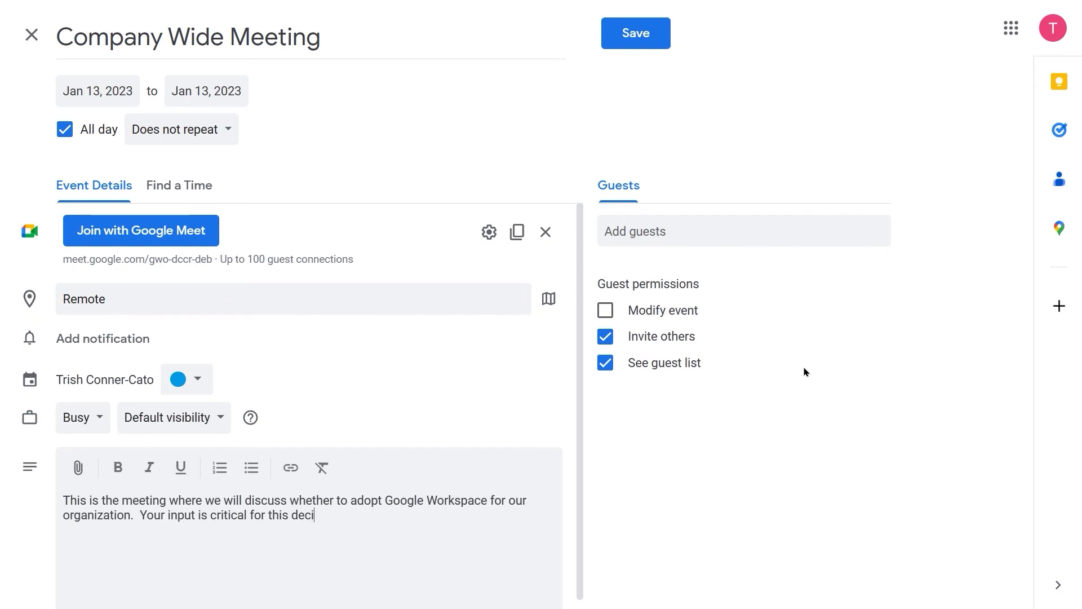
pyautogui.write('sion.  Looking forward to picking your brains!')
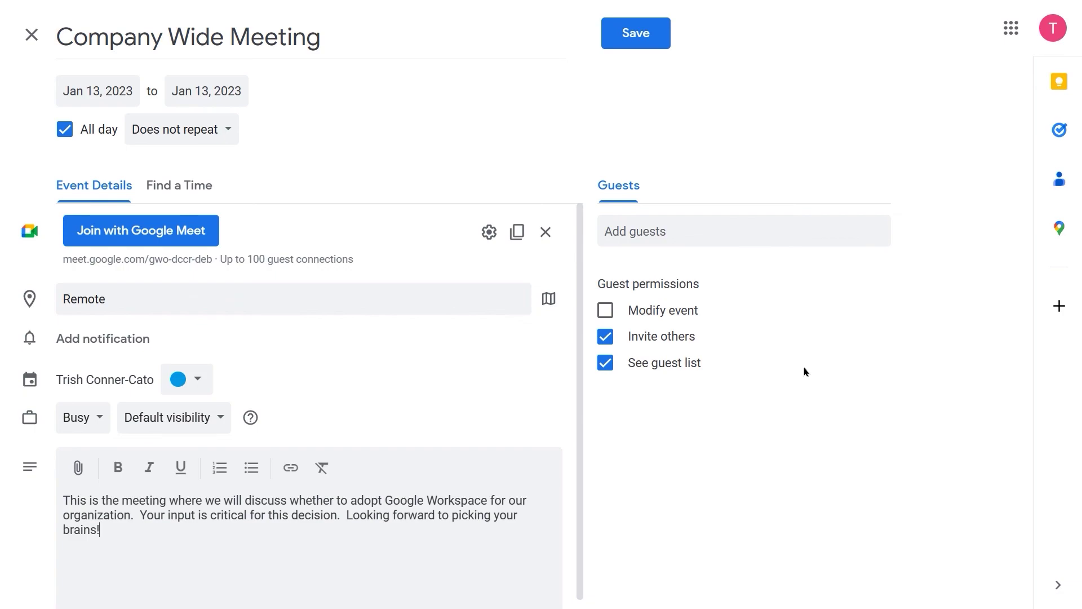
# Step: Add a guest to the meeting and remove the guests' permission to invite others
pyautogui.click(621, 234)
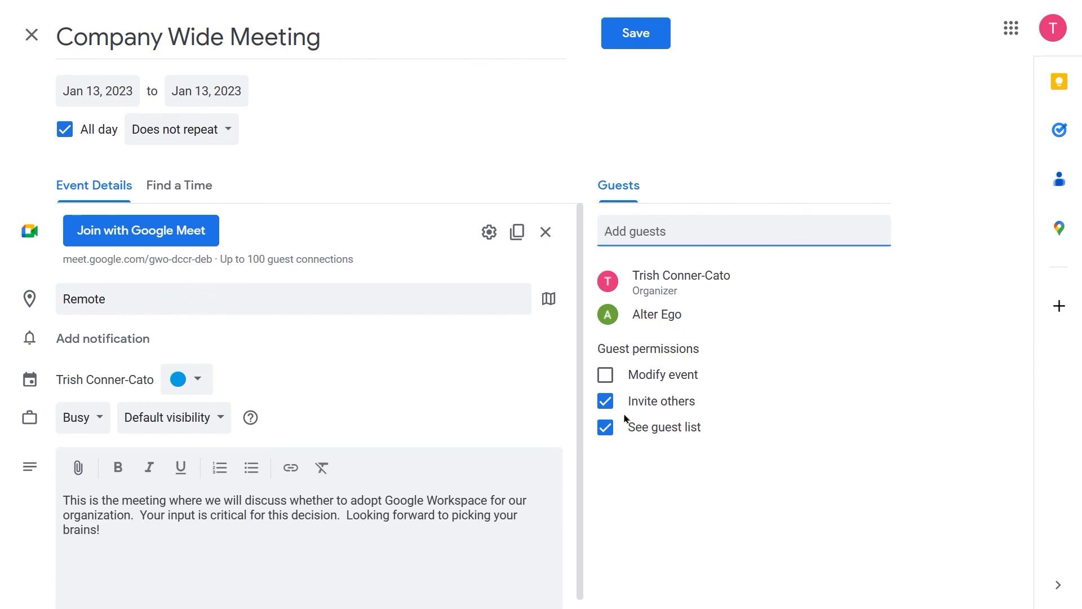
pyautogui.click(605, 405)
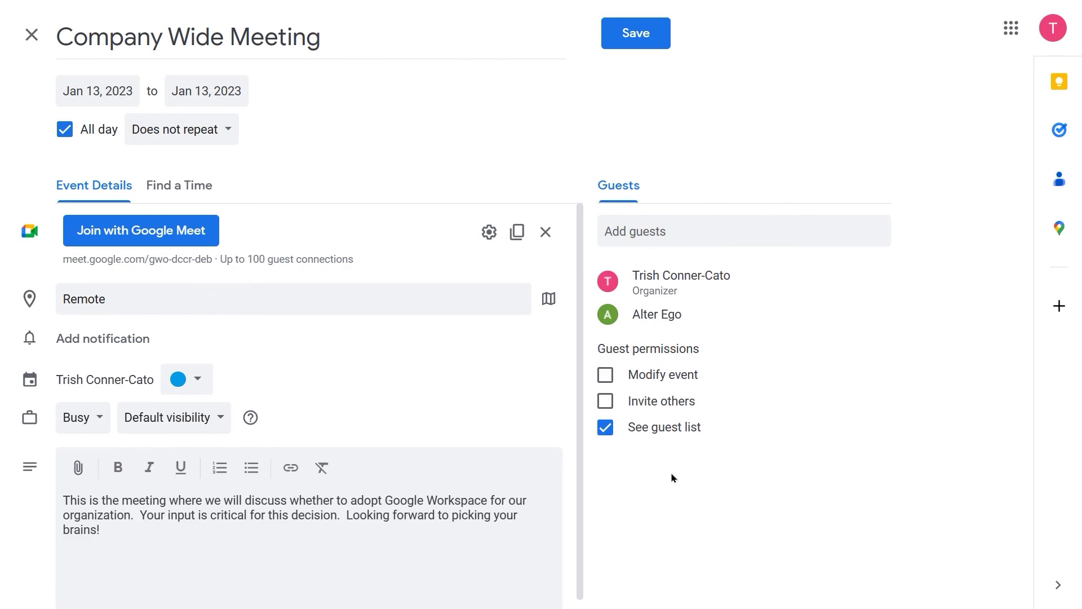
# Step: Save the Company Wide Meeting event and send invitation emails to its guests
pyautogui.click(617, 33)
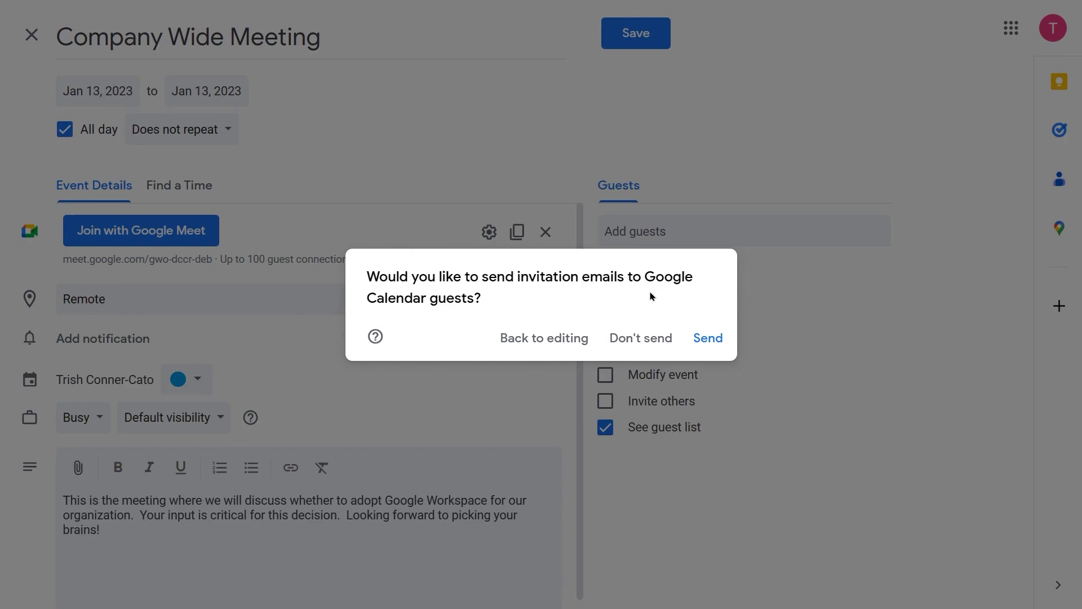
pyautogui.click(703, 337)
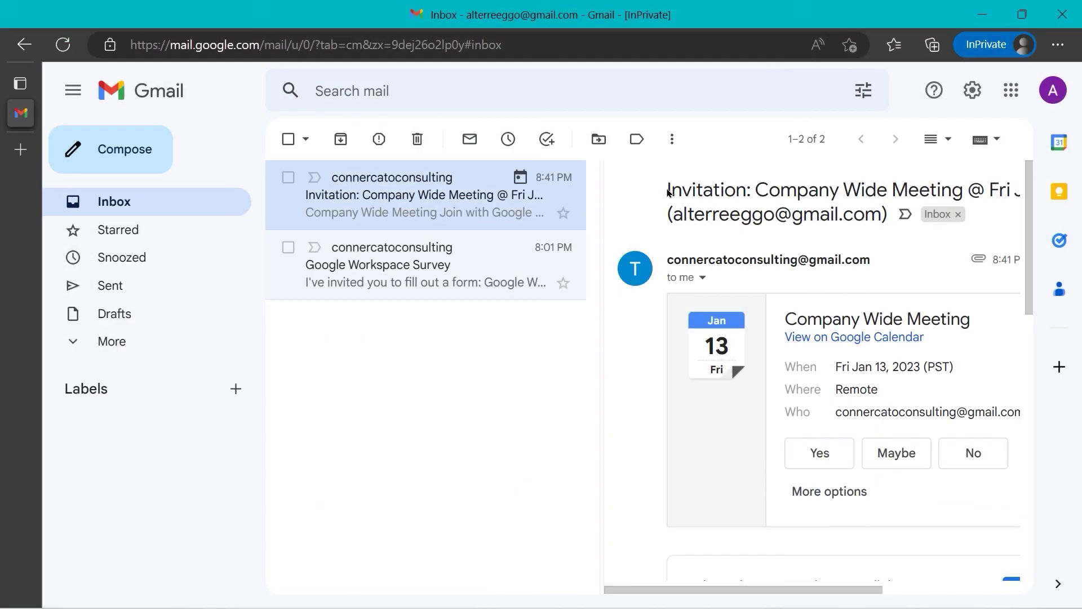
# Step: In the guest's Gmail inbox, accept the Company Wide Meeting invitation with Yes and review the invitation's details
pyautogui.click(833, 458)
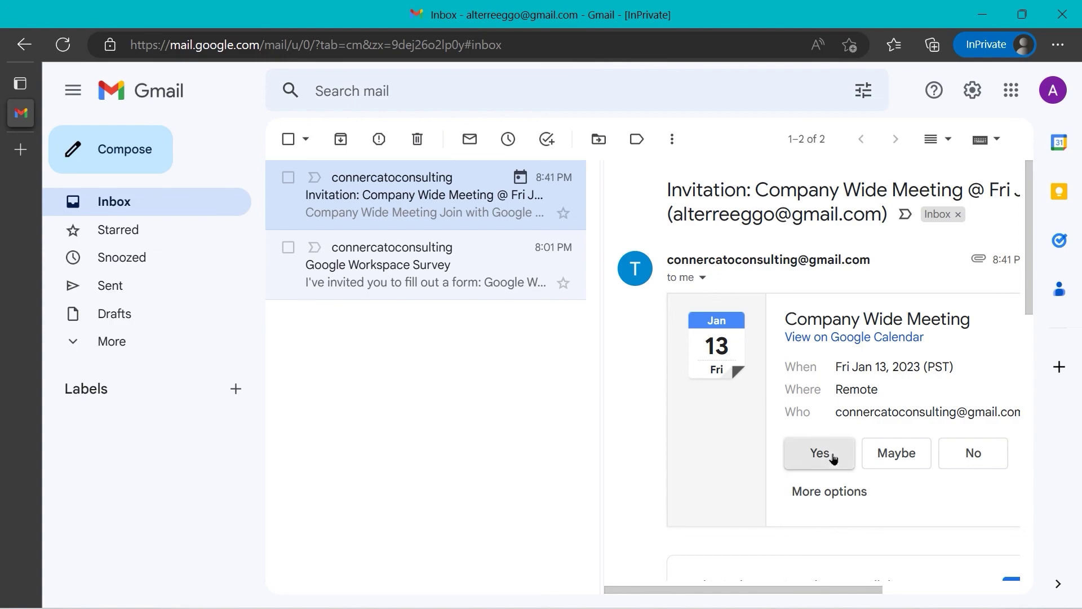
pyautogui.scroll(-6, 866, 455)
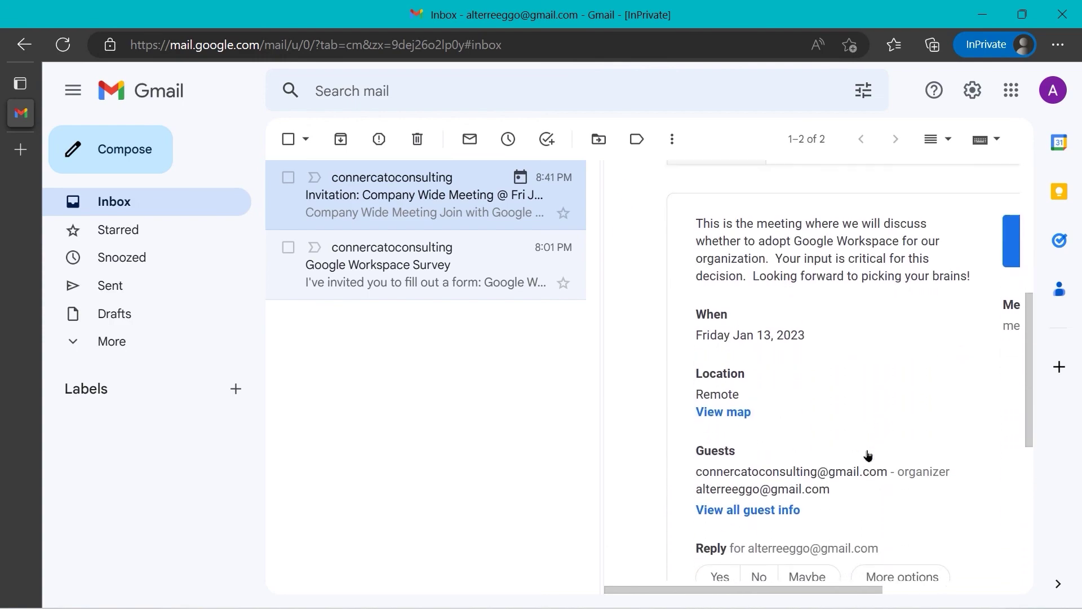
pyautogui.scroll(1, 856, 487)
pyautogui.moveTo(830, 591); pyautogui.dragTo(936, 587)
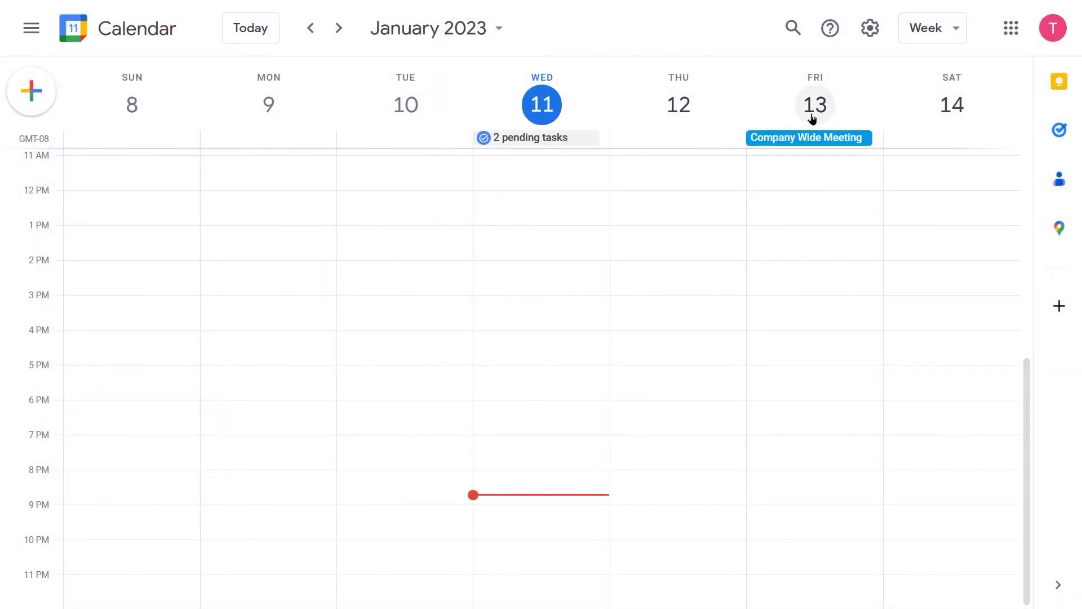
# Step: Back in the organizer's Google Calendar, check the guest responses to the Company Wide Meeting and open its Google Meet call
pyautogui.doubleClick(789, 139)
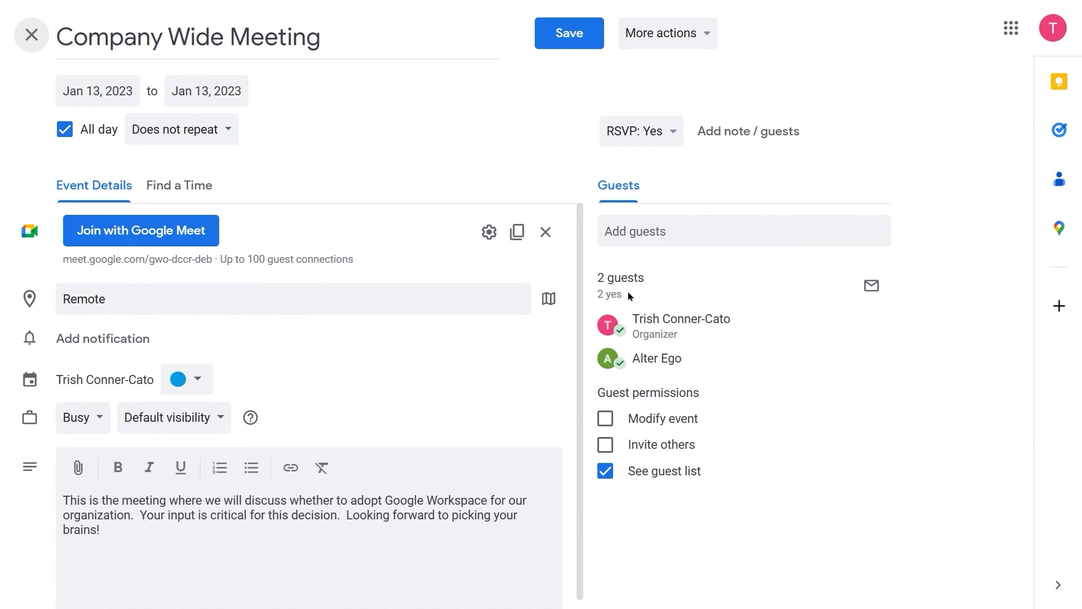
pyautogui.click(578, 35)
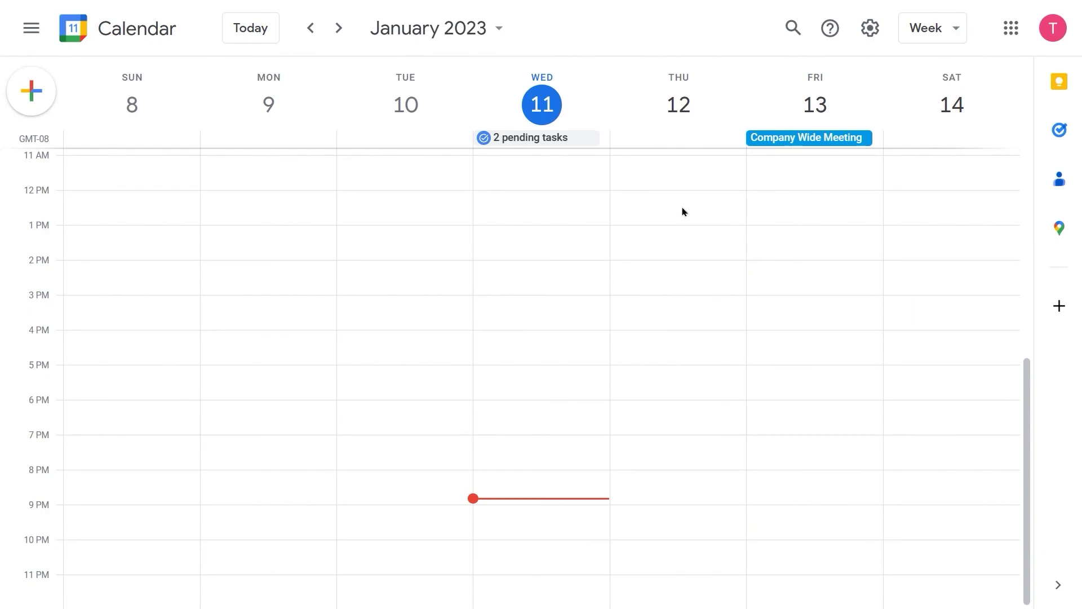
pyautogui.doubleClick(808, 140)
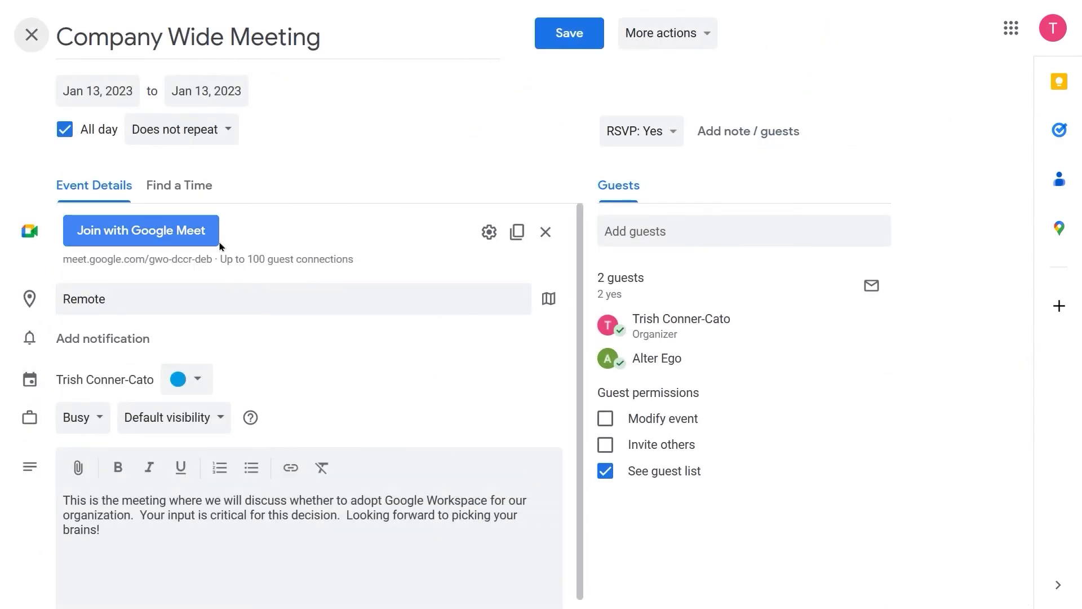
pyautogui.click(138, 231)
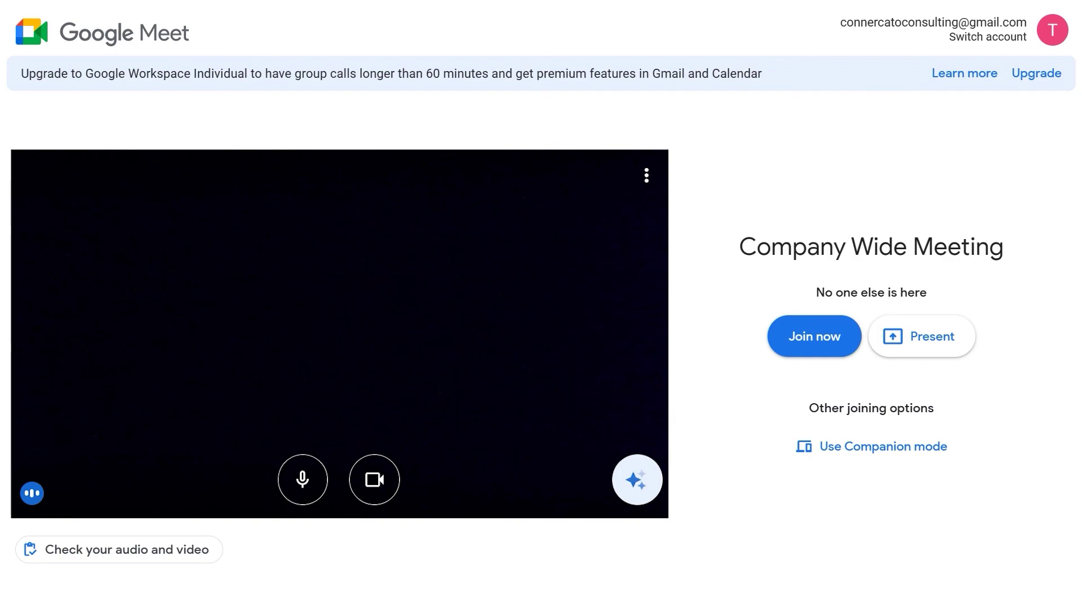
# Step: Examine the call's audio and video settings and the available blur, background, filter and style effects
pyautogui.click(637, 479)
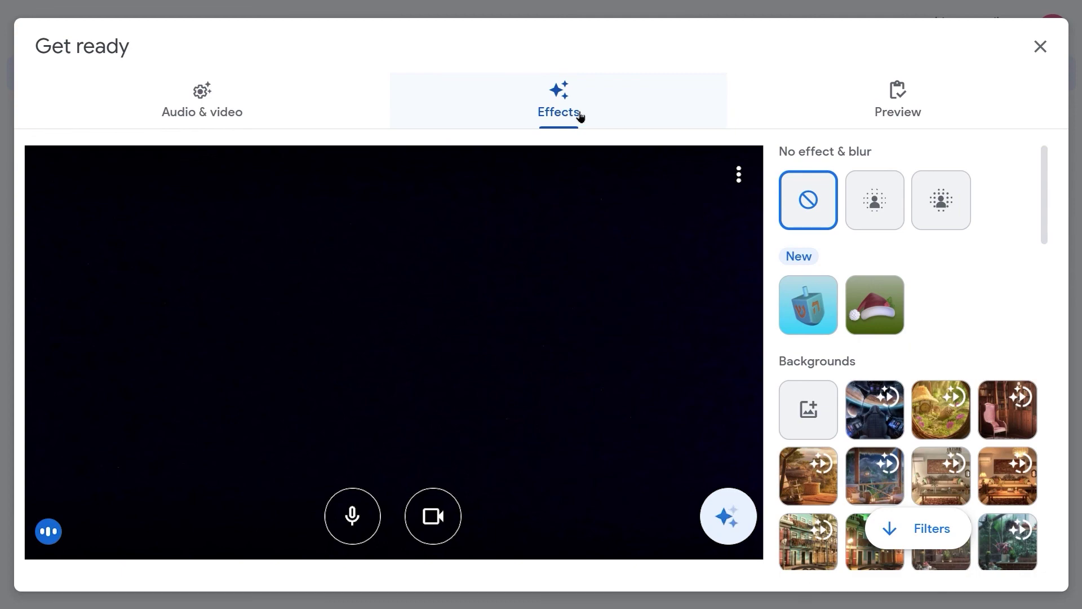
pyautogui.click(210, 107)
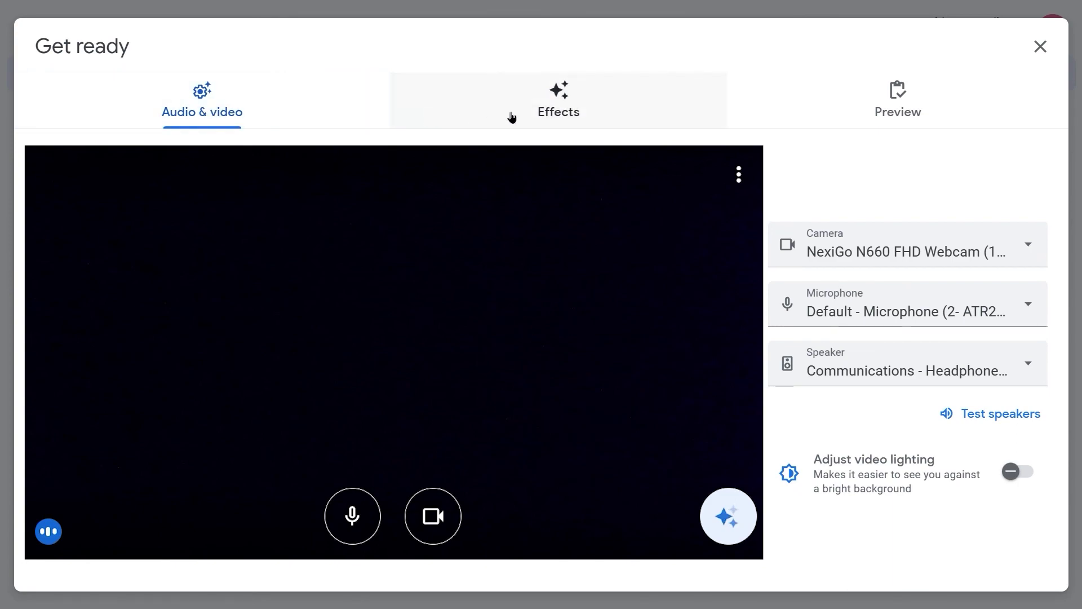
pyautogui.click(541, 108)
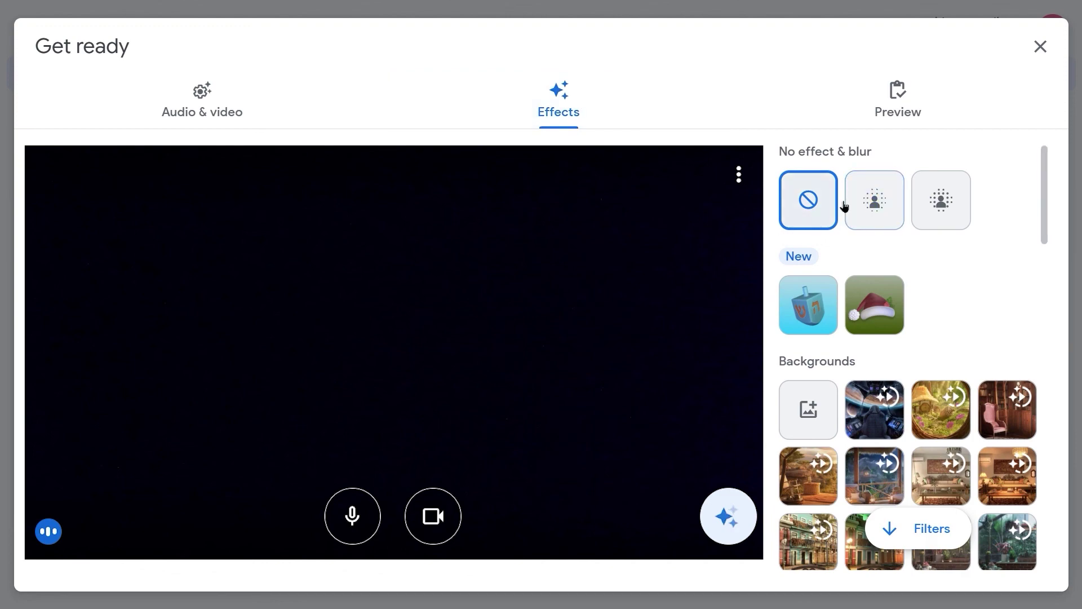
pyautogui.scroll(-3, 918, 312)
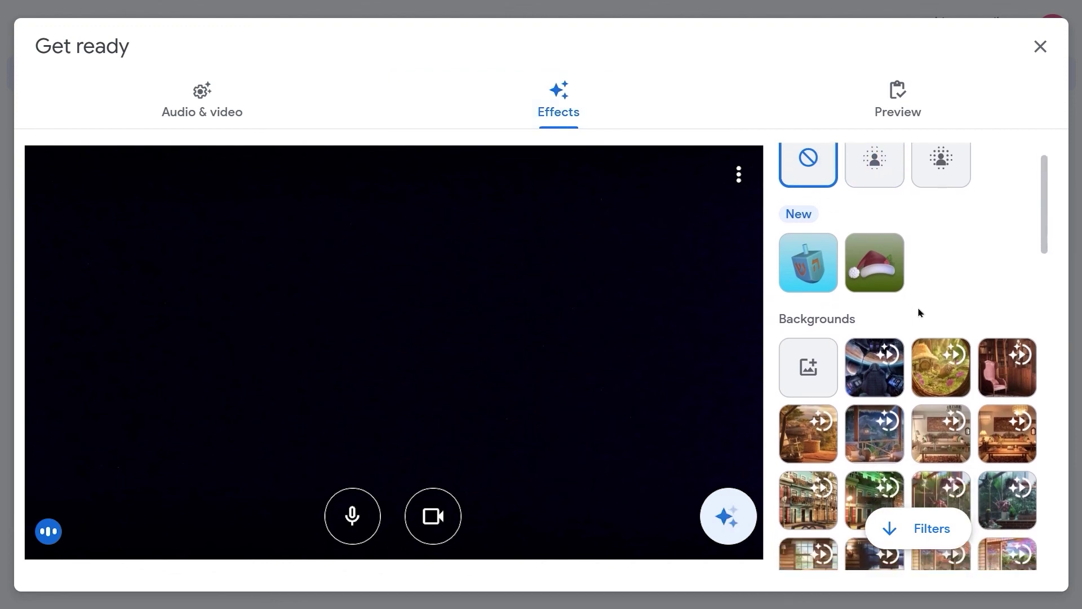
pyautogui.scroll(-5, 918, 312)
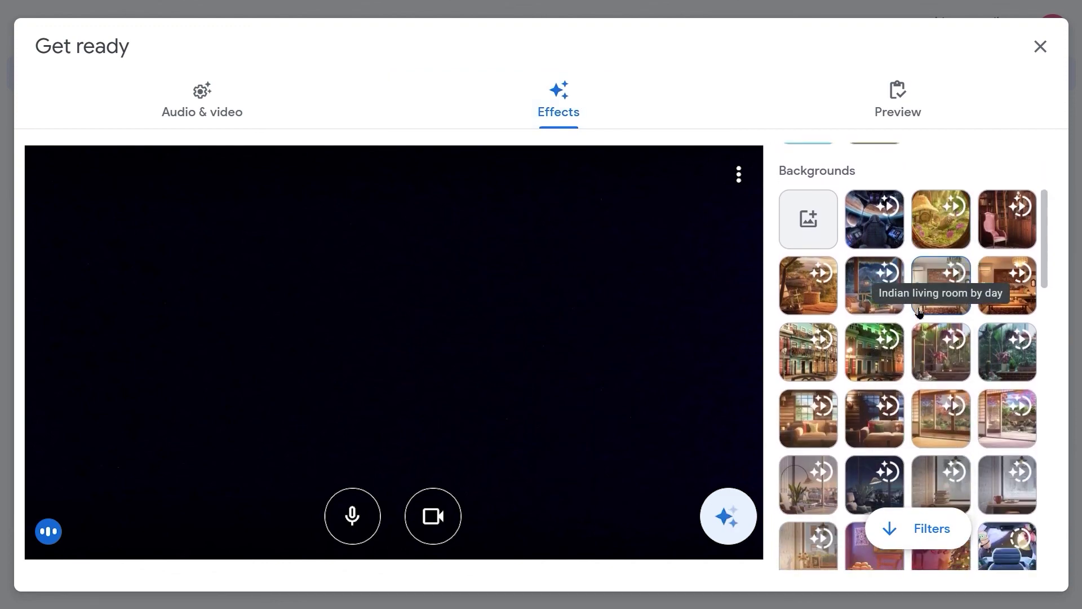
pyautogui.scroll(-10, 918, 312)
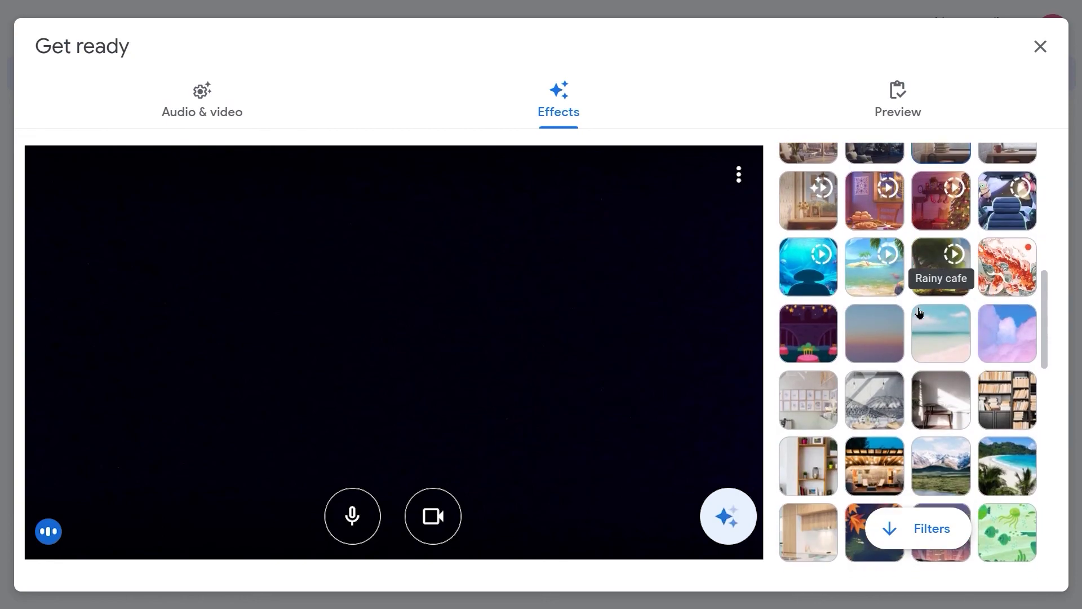
pyautogui.moveTo(1044, 368); pyautogui.dragTo(1009, 537)
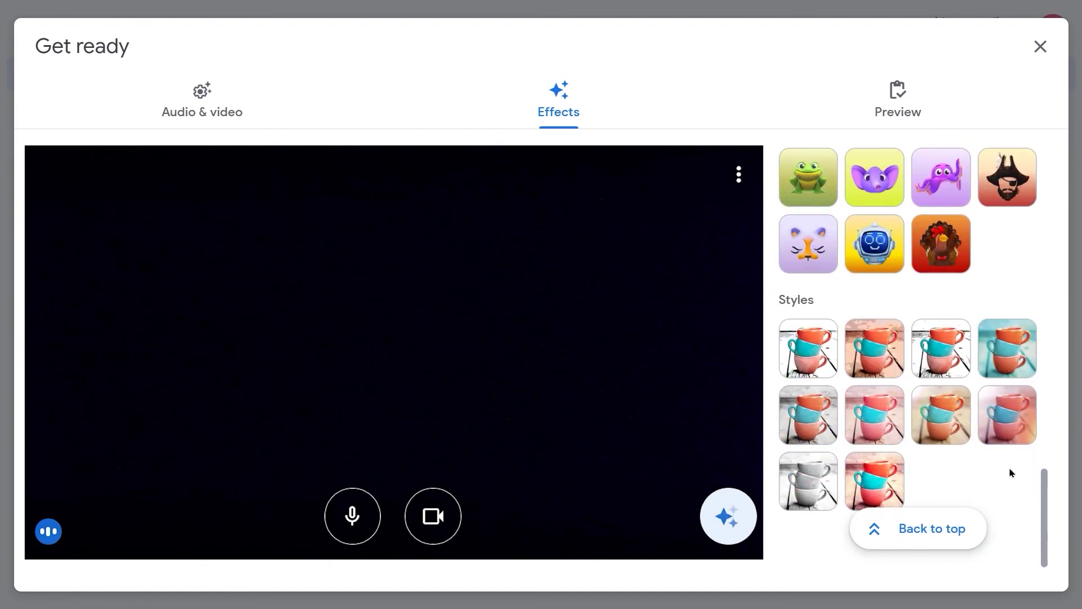
# Step: Try the Beach with palm trees background and revert to no effect before closing the call setup
pyautogui.scroll(20, 1004, 486)
pyautogui.scroll(-5, 1001, 191)
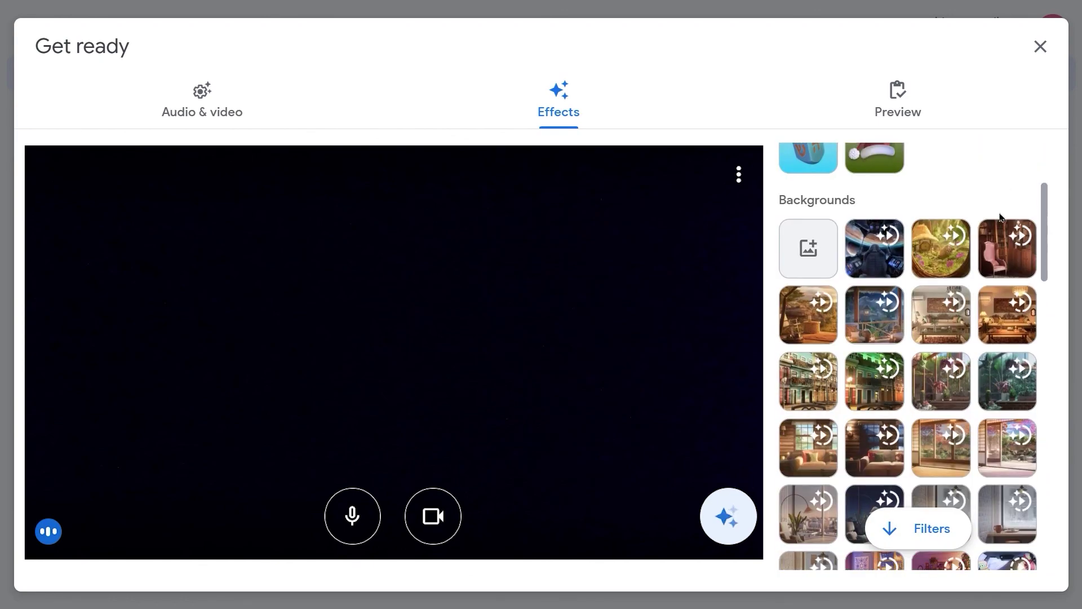
pyautogui.scroll(-2, 853, 389)
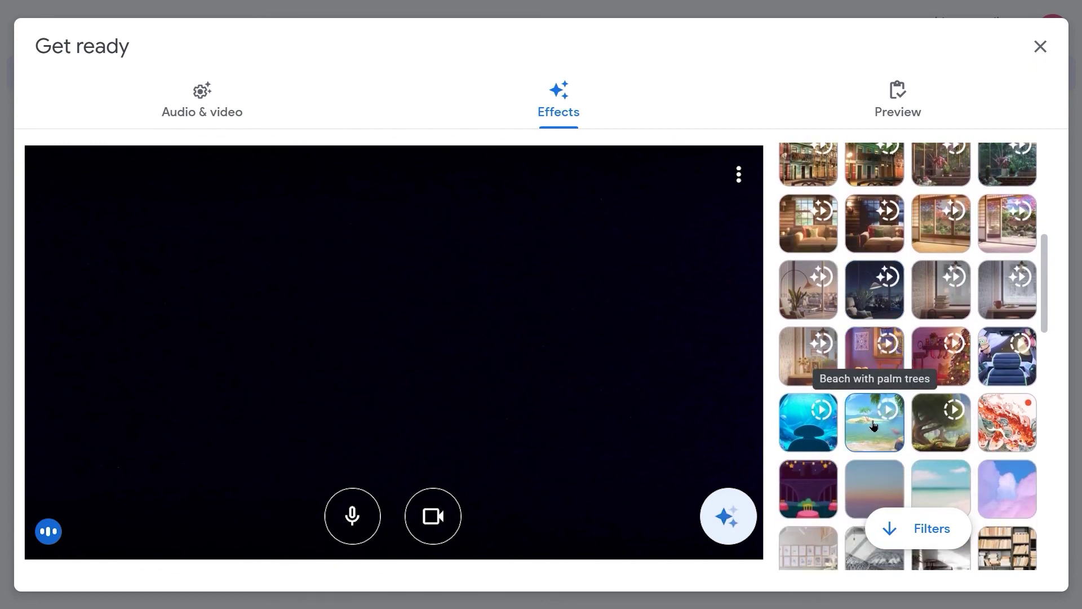
pyautogui.click(873, 426)
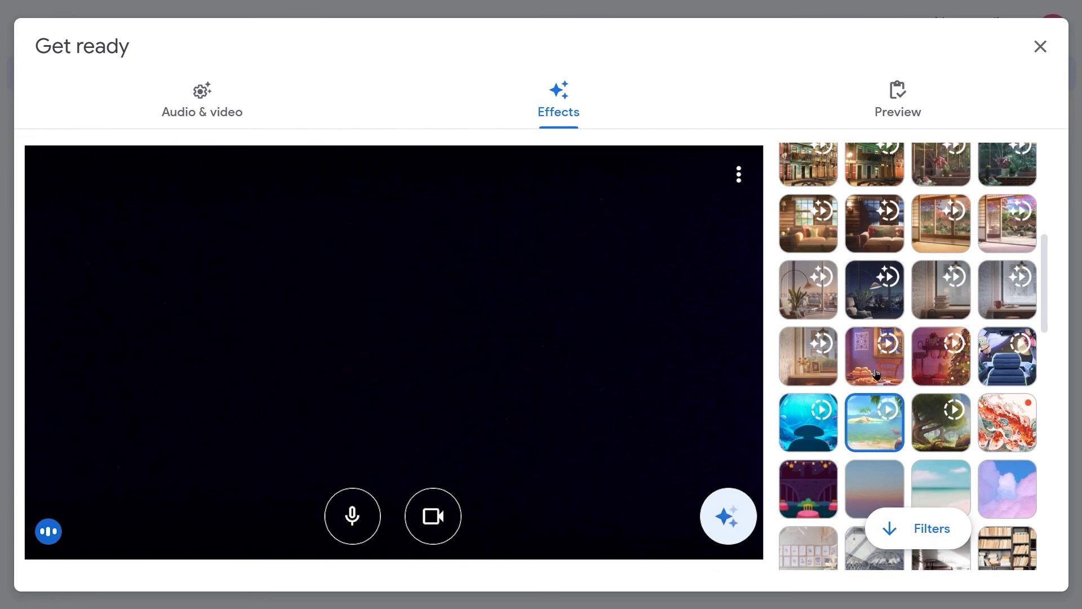
pyautogui.scroll(10, 789, 355)
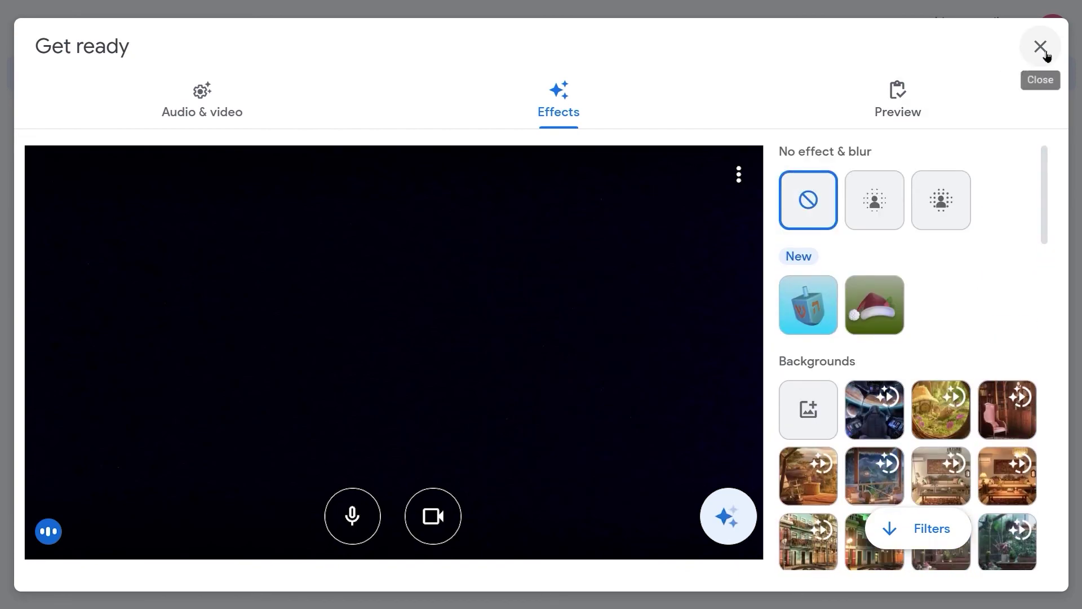
pyautogui.click(1041, 48)
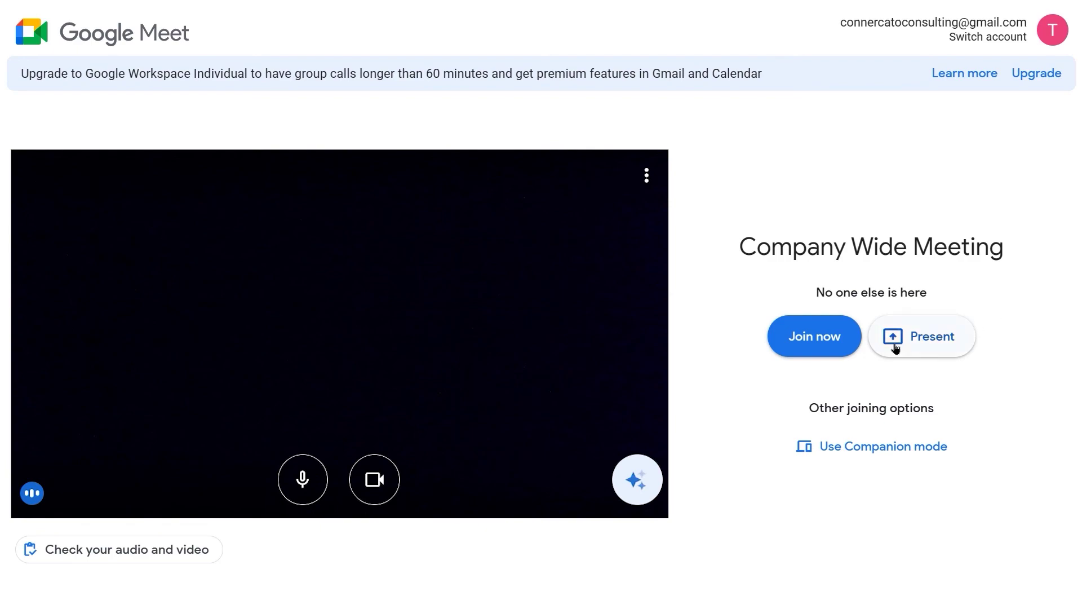
# Step: Join the Company Wide Meeting call and review the additional call options
pyautogui.click(822, 338)
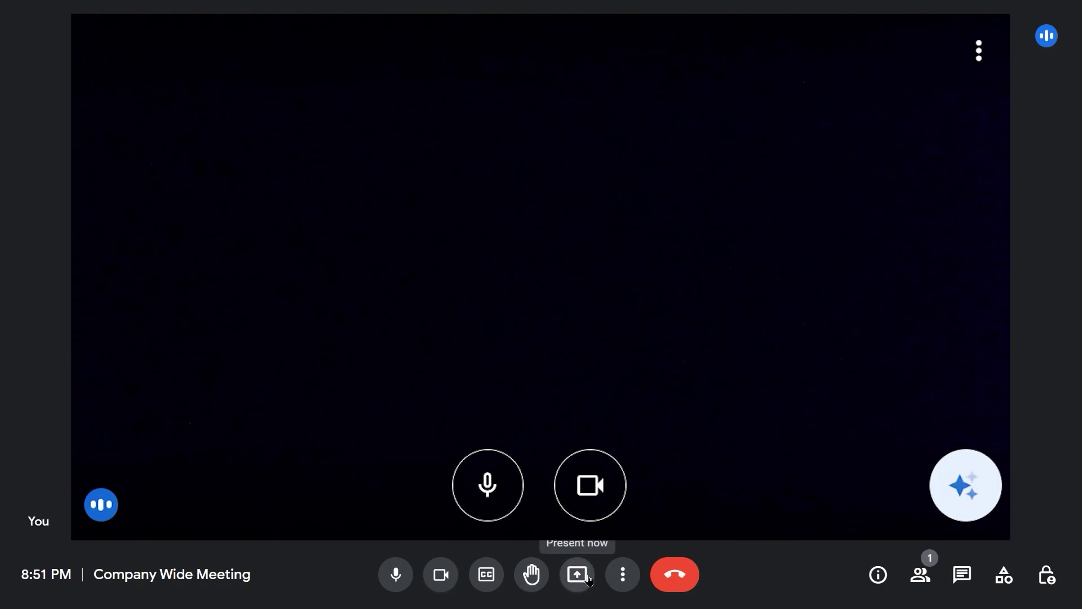
pyautogui.click(623, 575)
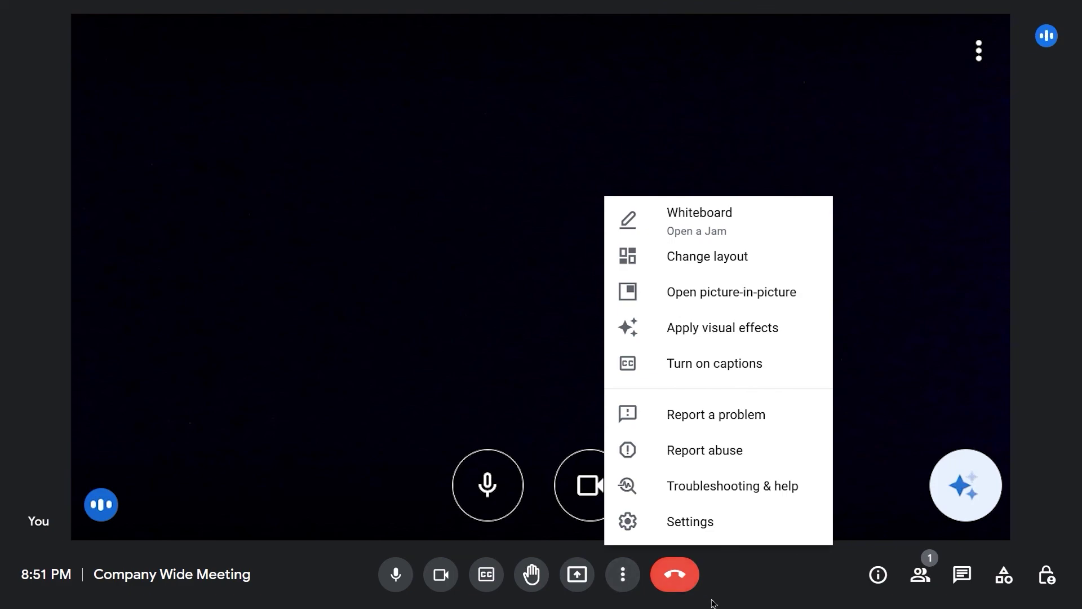
pyautogui.click(790, 591)
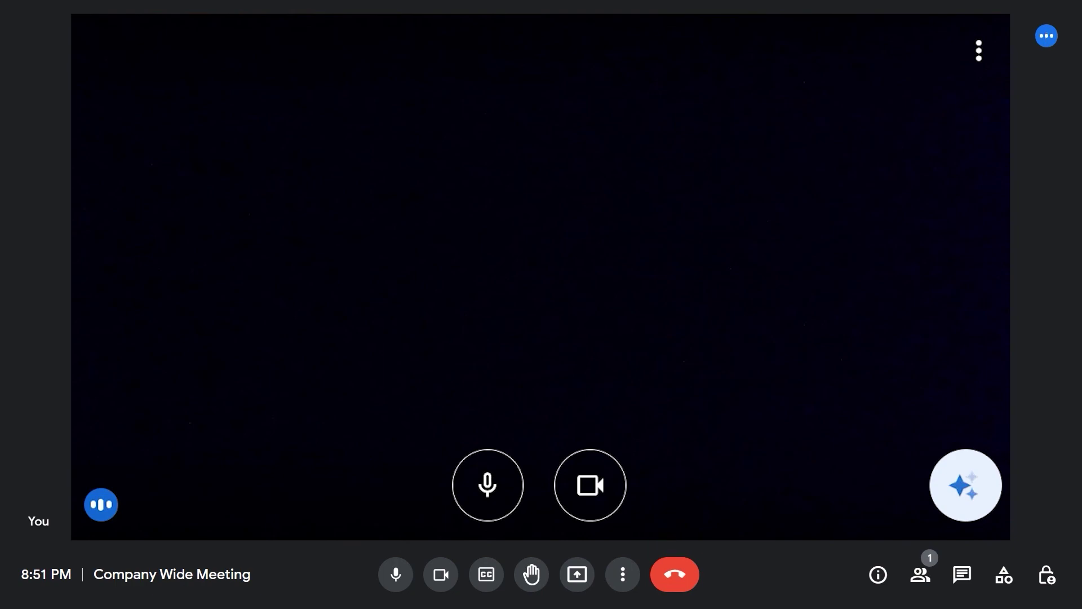
# Step: Examine the call's meeting details, participant list, in-call messages and available activities
pyautogui.click(882, 577)
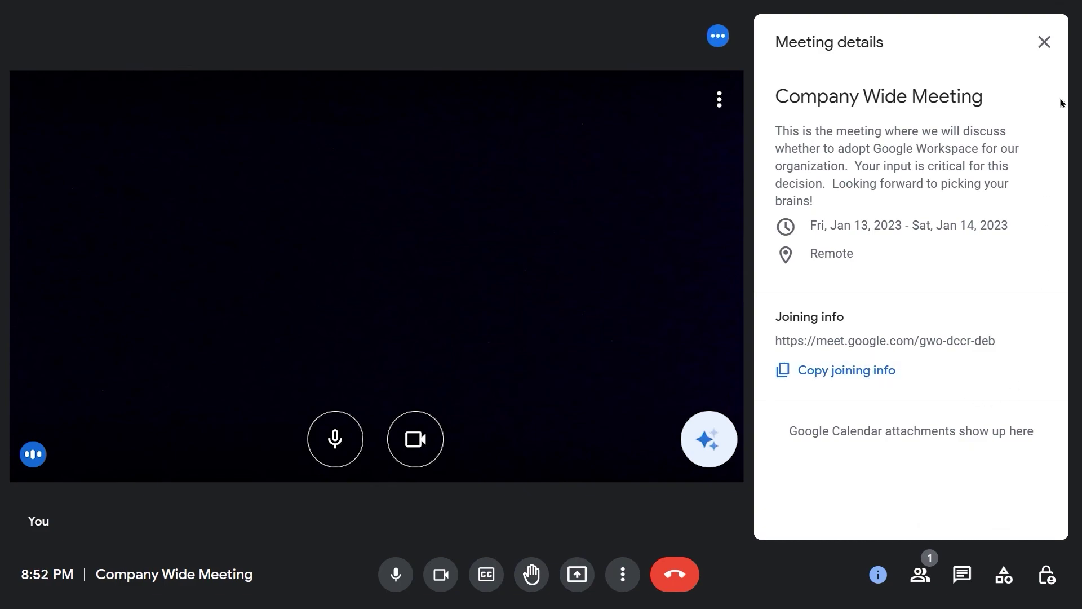
pyautogui.click(1044, 42)
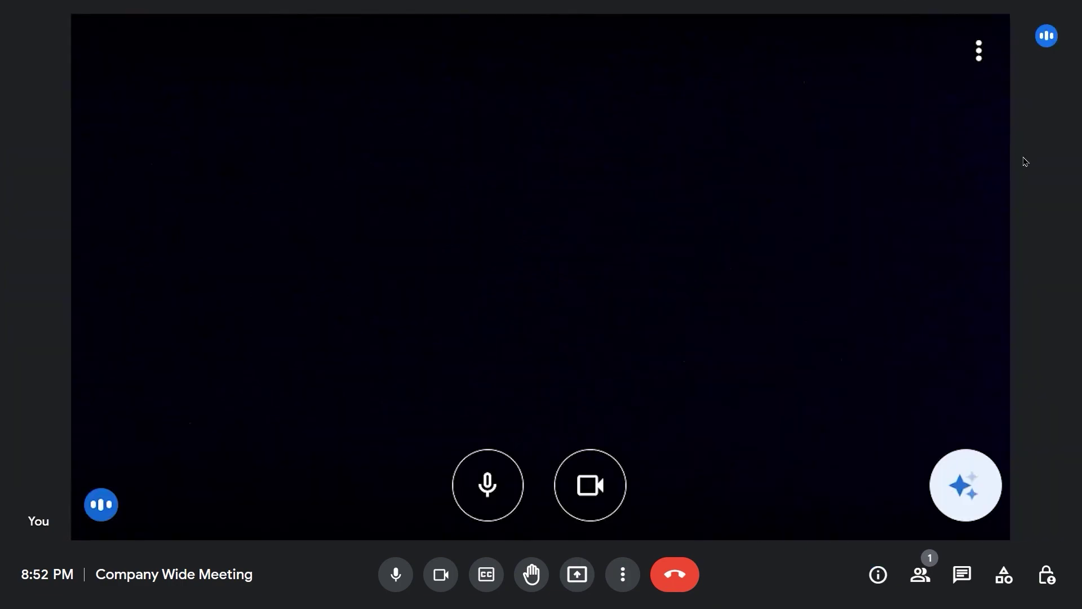
pyautogui.click(927, 577)
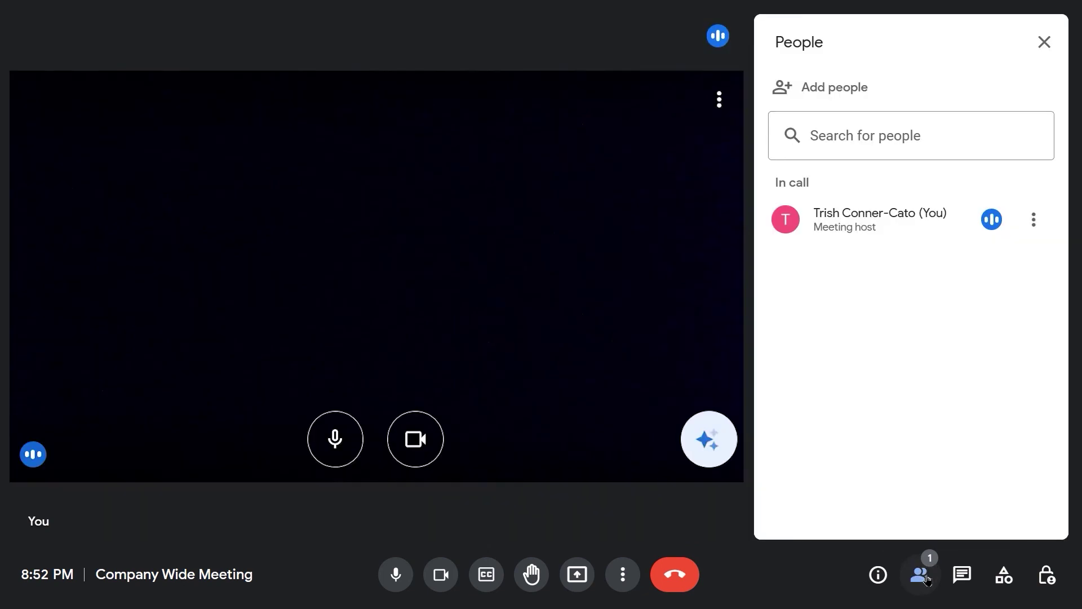
pyautogui.click(927, 577)
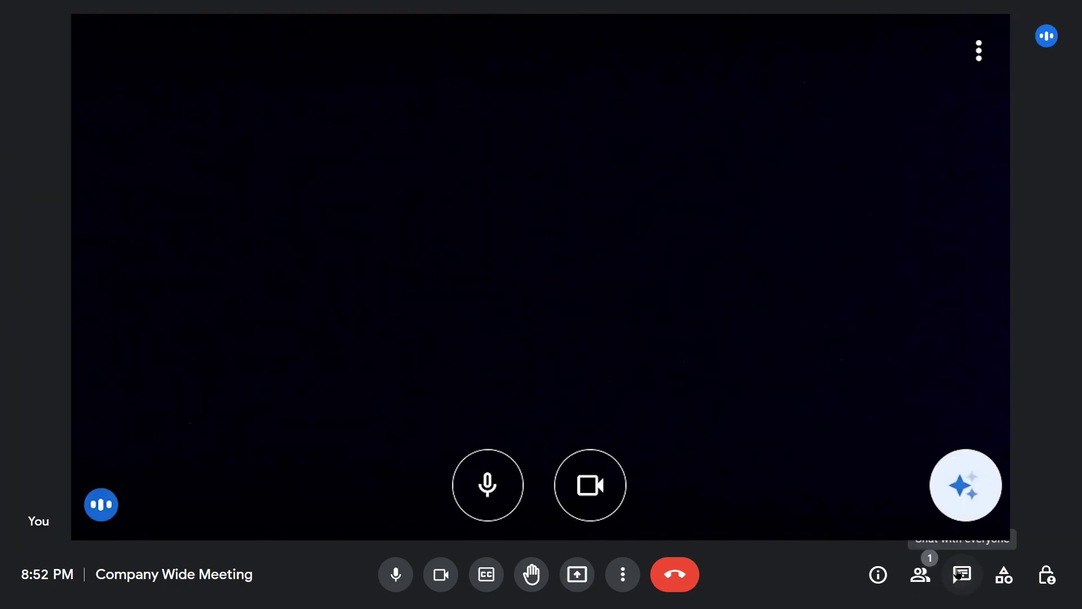
pyautogui.click(959, 575)
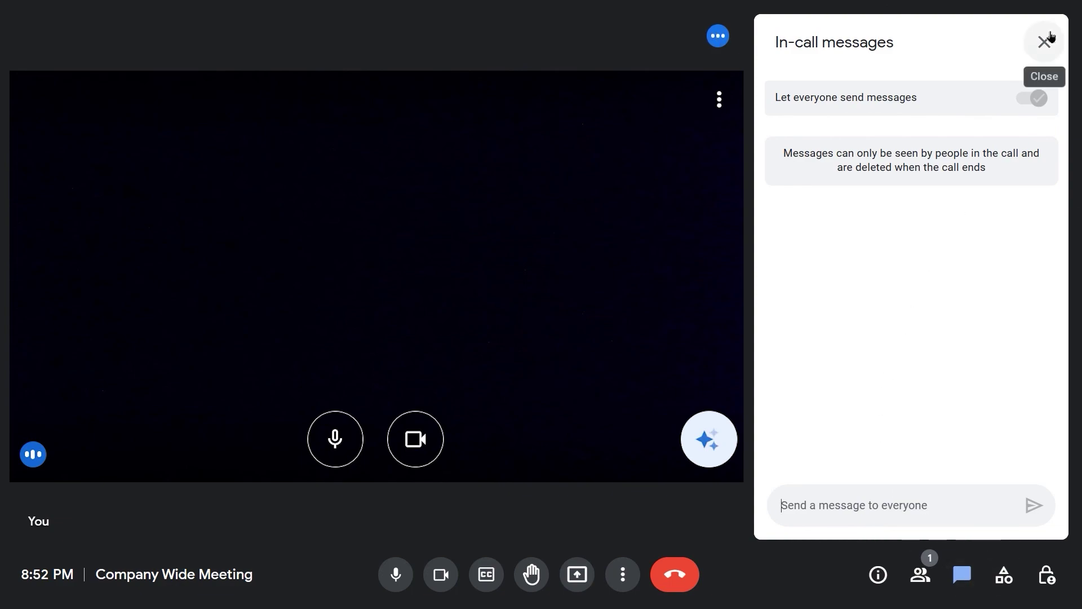
pyautogui.click(1050, 50)
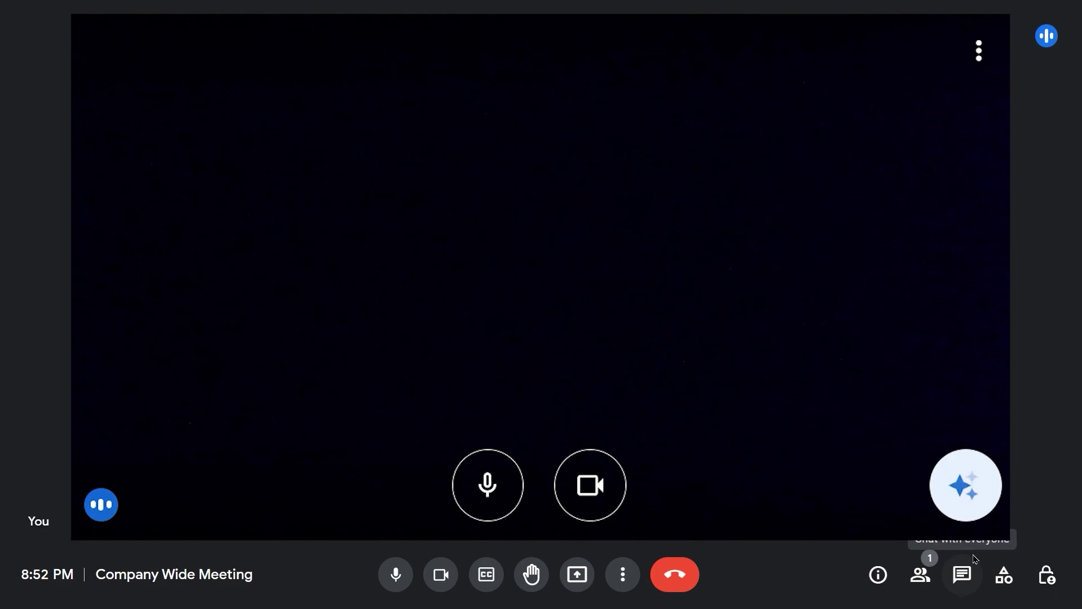
pyautogui.click(1004, 574)
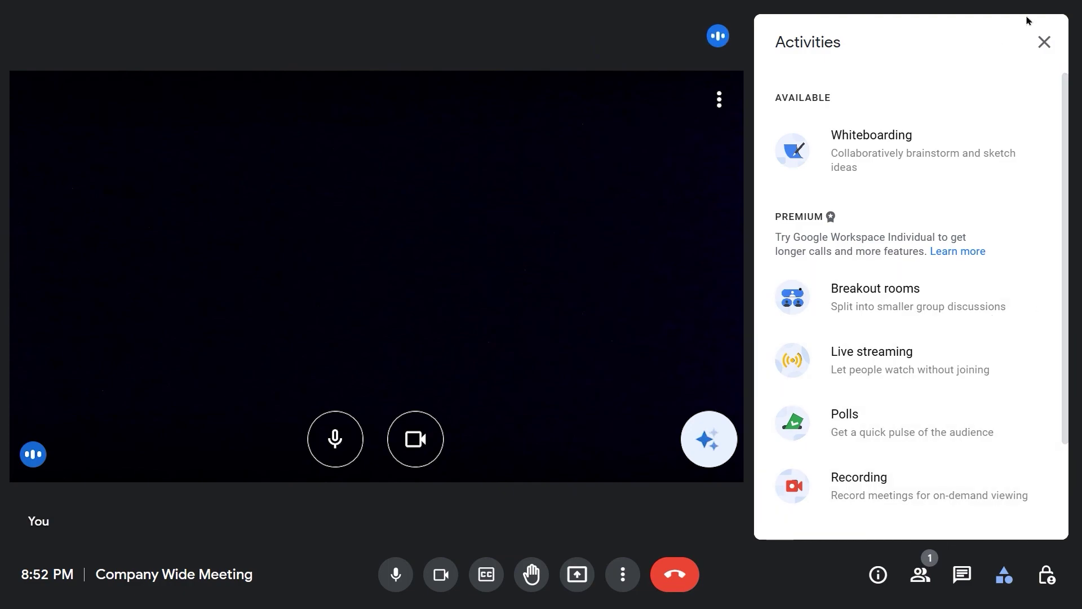
pyautogui.click(1044, 43)
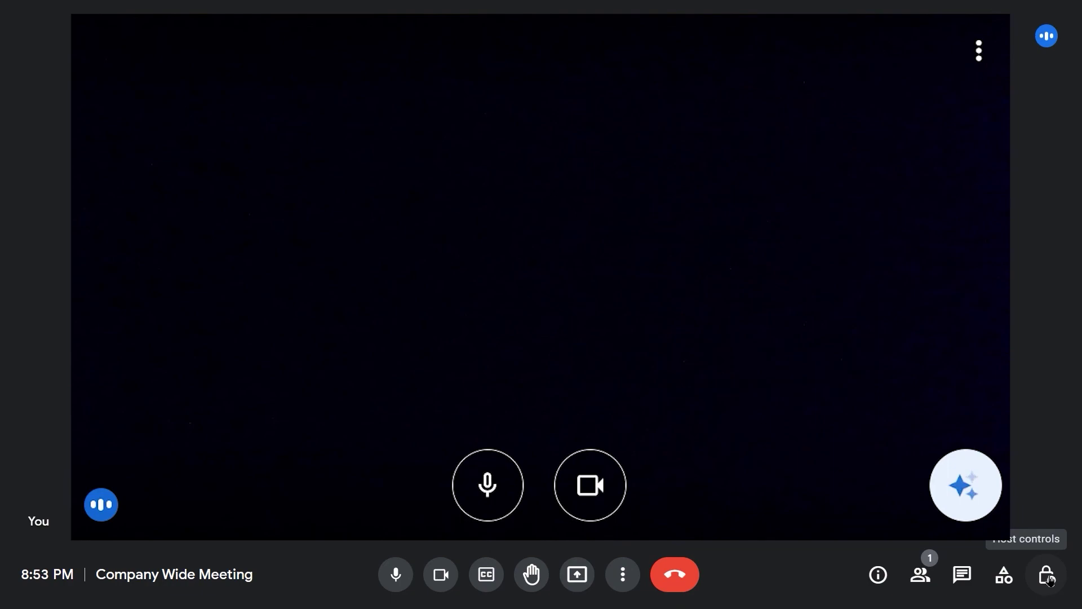
# Step: Turn on Host management in the host controls and review what participants are allowed to do
pyautogui.click(1046, 576)
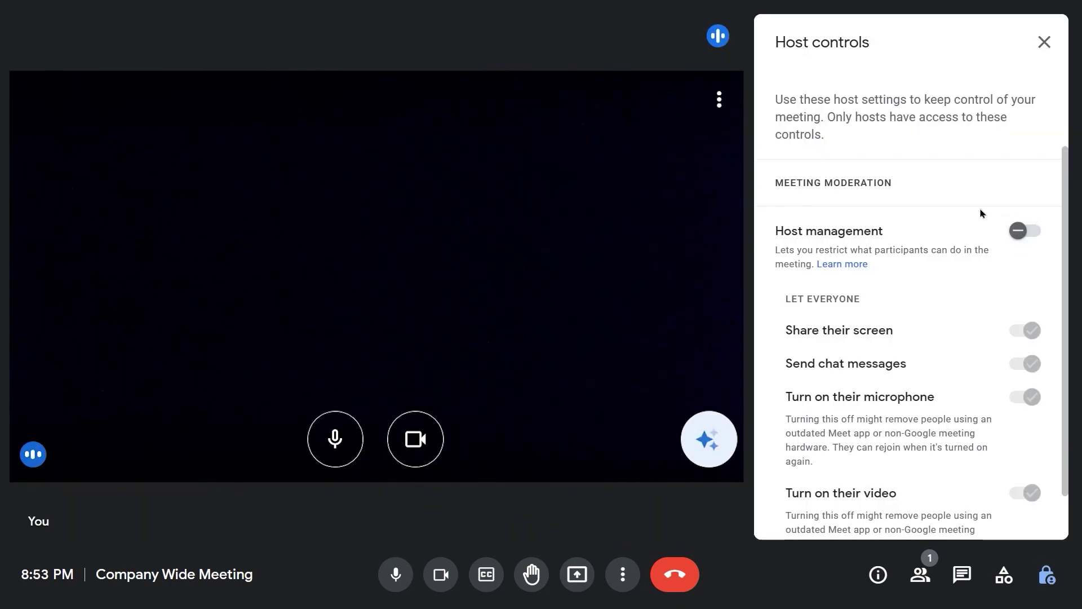
pyautogui.click(1018, 231)
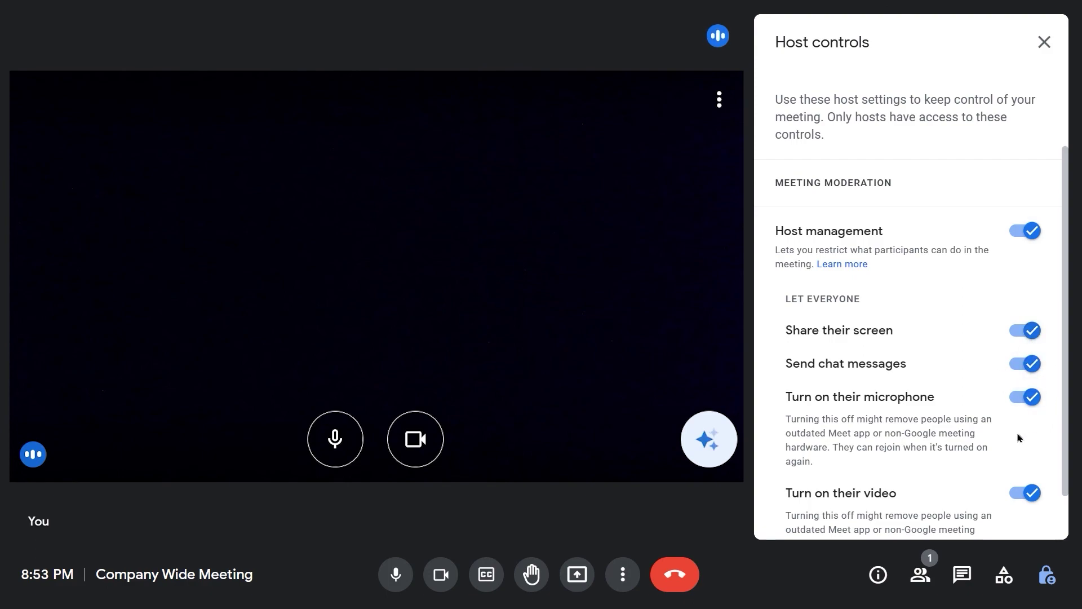
pyautogui.scroll(-1, 1019, 438)
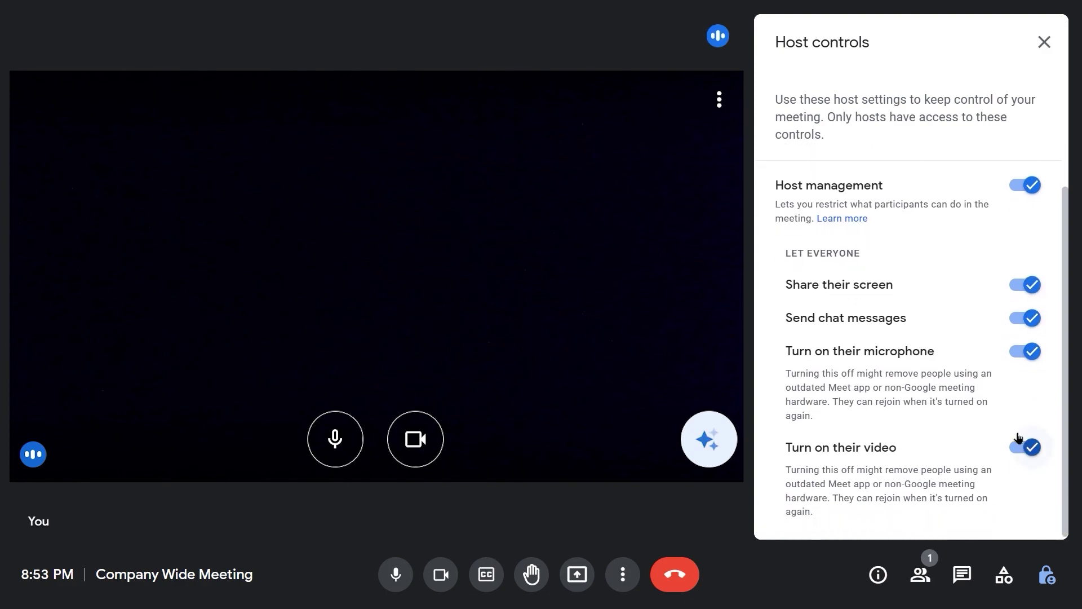
# Step: Finish reviewing the participant permissions and close the host controls
pyautogui.scroll(1, 1017, 437)
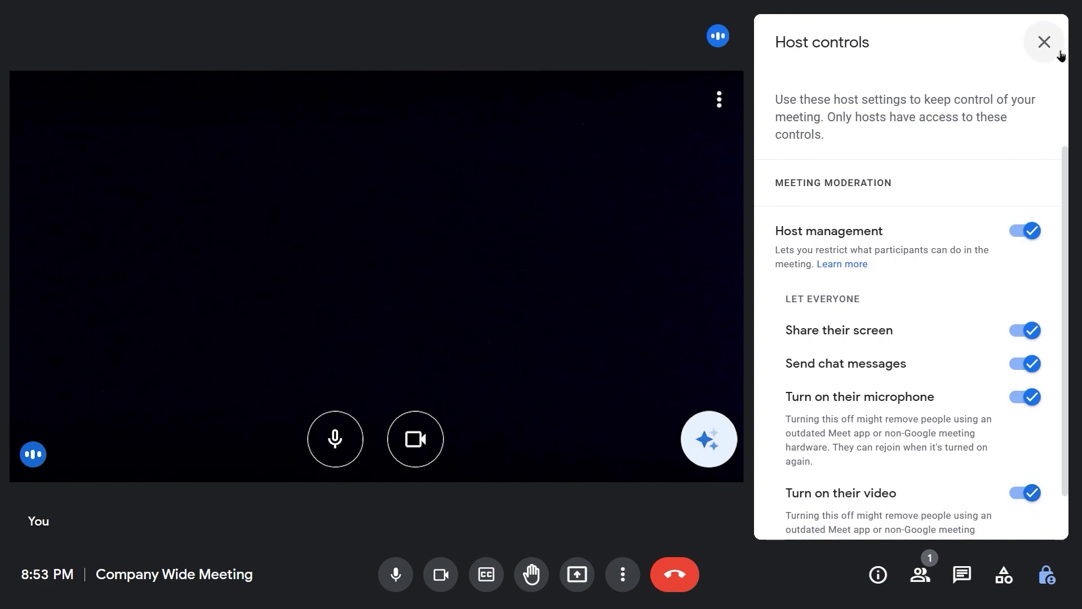
pyautogui.click(1044, 42)
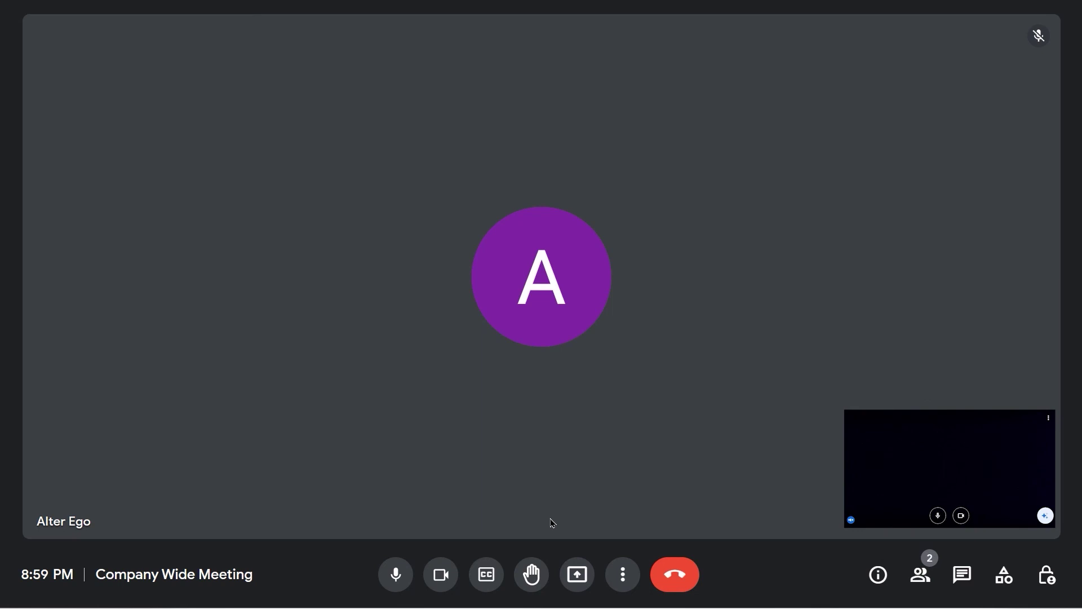
# Step: Present the Google Workspace Survey - Google Forms browser tab in the call with tab audio, and stop sharing it
pyautogui.click(580, 577)
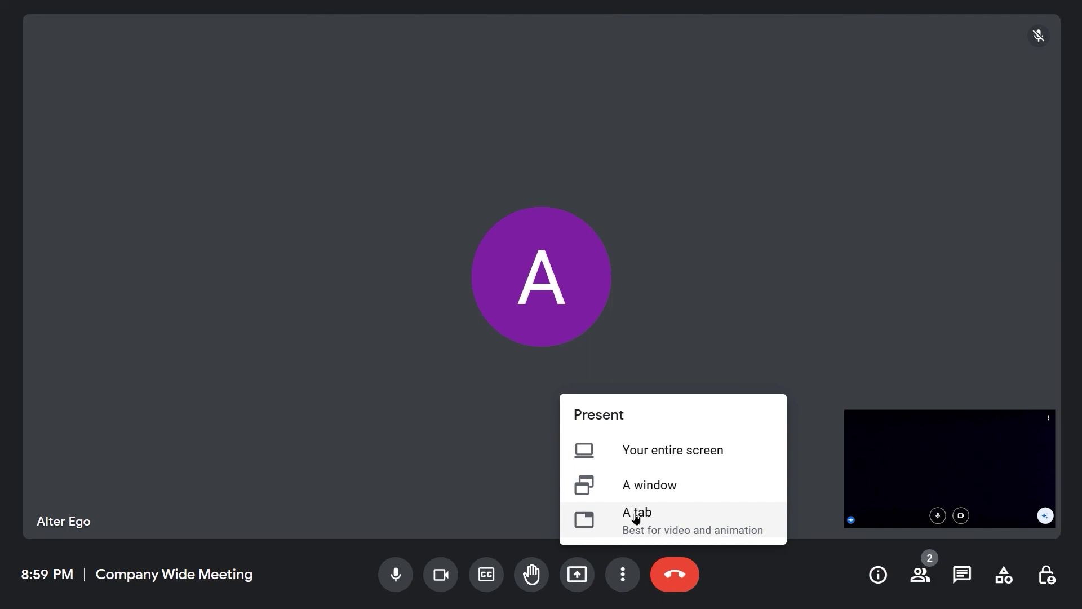
pyautogui.click(636, 518)
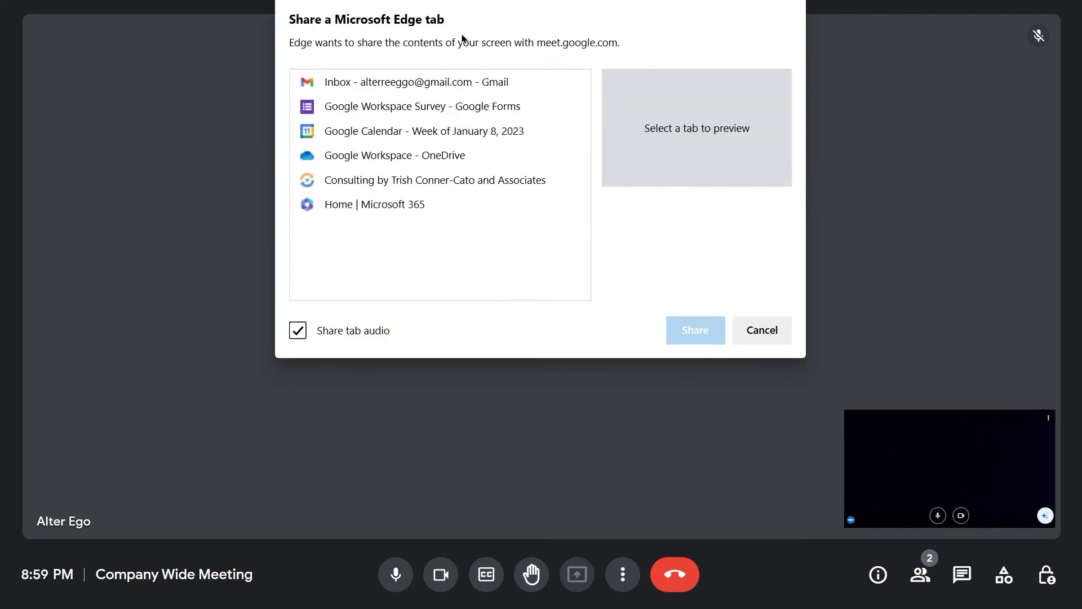
pyautogui.click(362, 107)
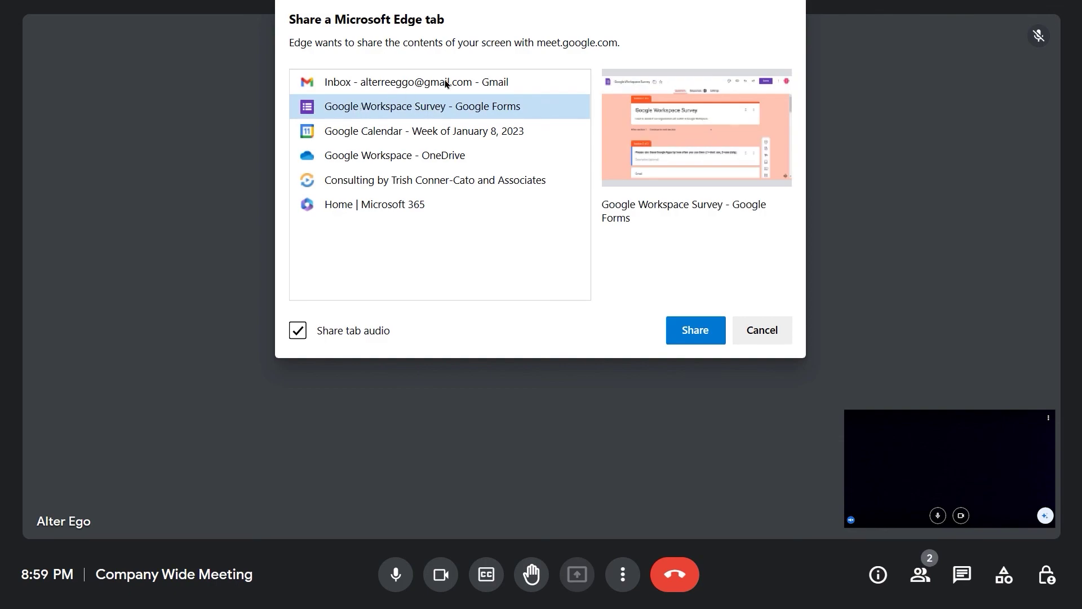
pyautogui.click(693, 332)
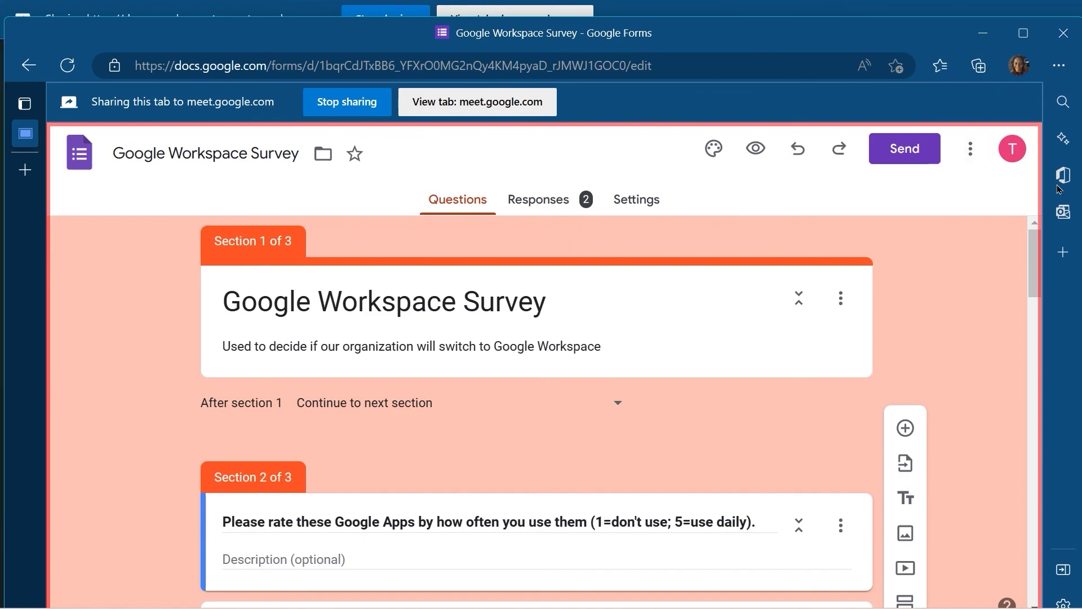
pyautogui.moveTo(1032, 252); pyautogui.dragTo(1010, 196)
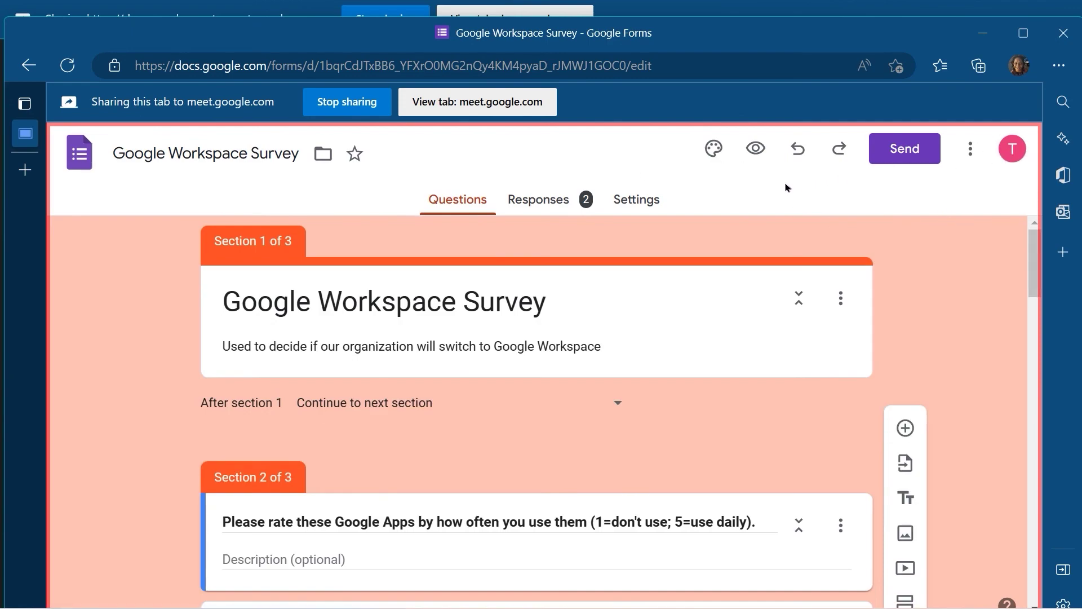
pyautogui.click(347, 102)
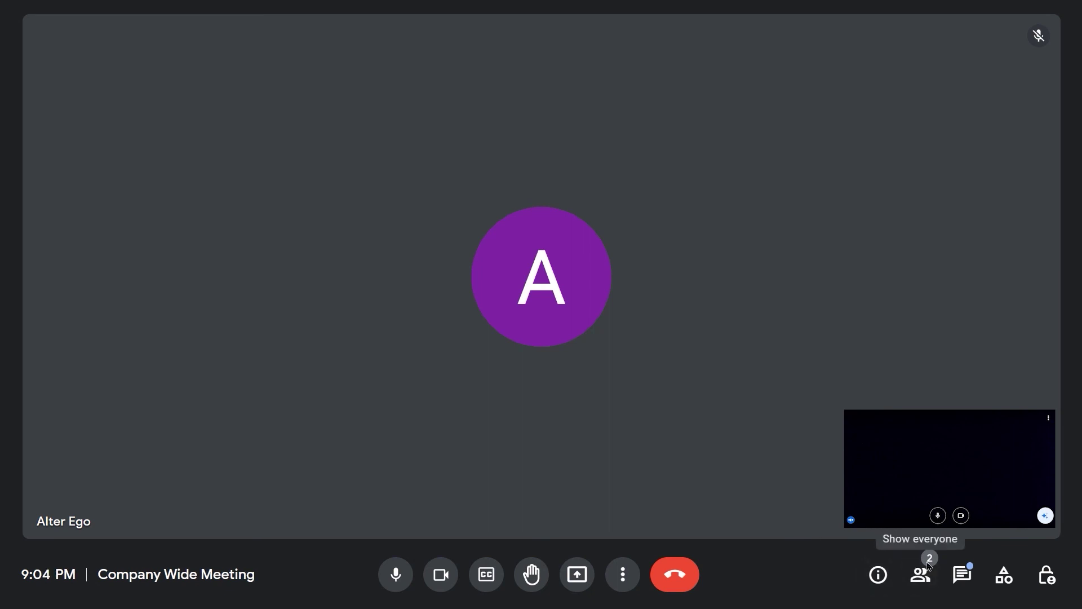
# Step: Reply "Great! Good feedback" to everyone in the in-call messages and close the chat
pyautogui.click(962, 575)
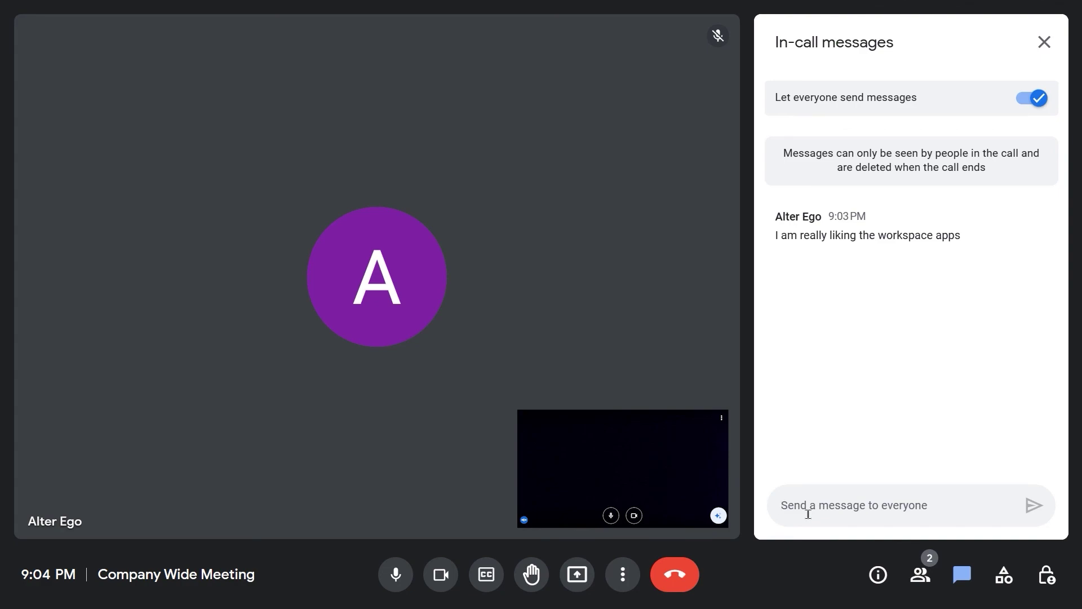
pyautogui.write('Great!')
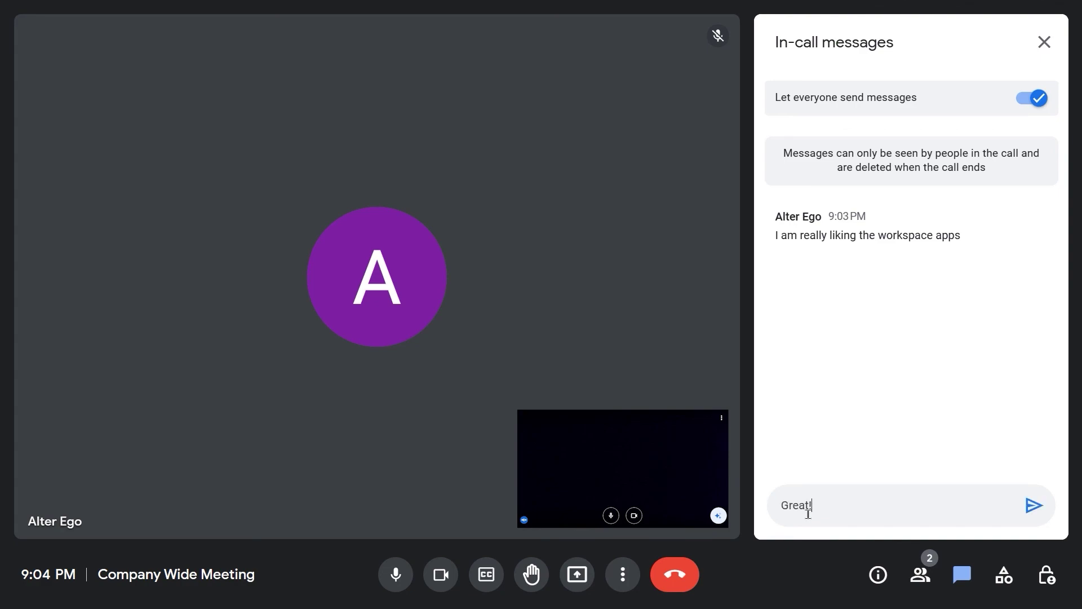
pyautogui.write('  Good feedback')
pyautogui.press('Return')
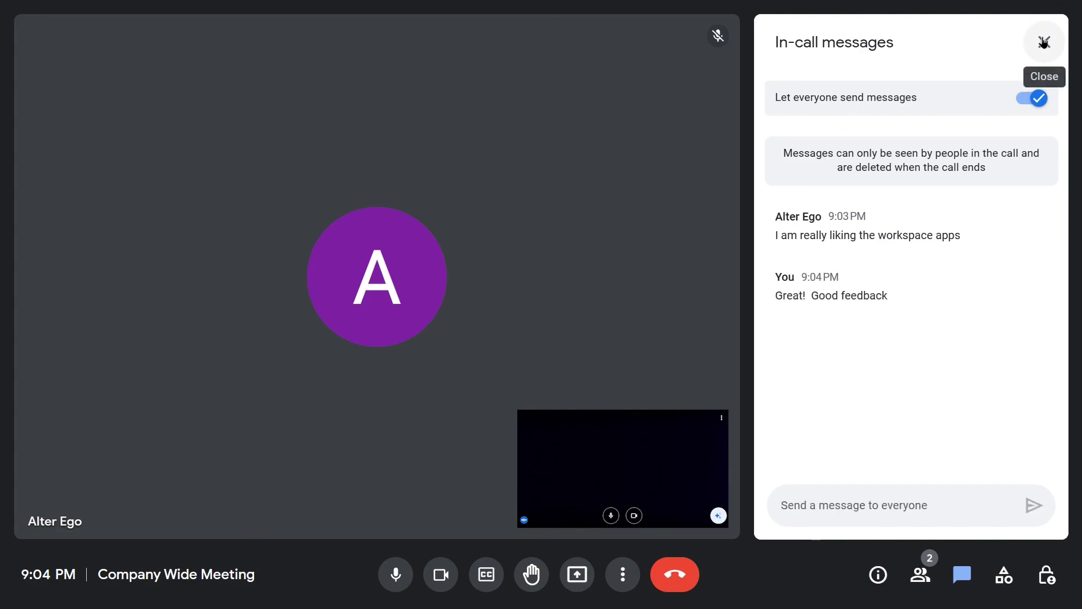
pyautogui.click(1043, 42)
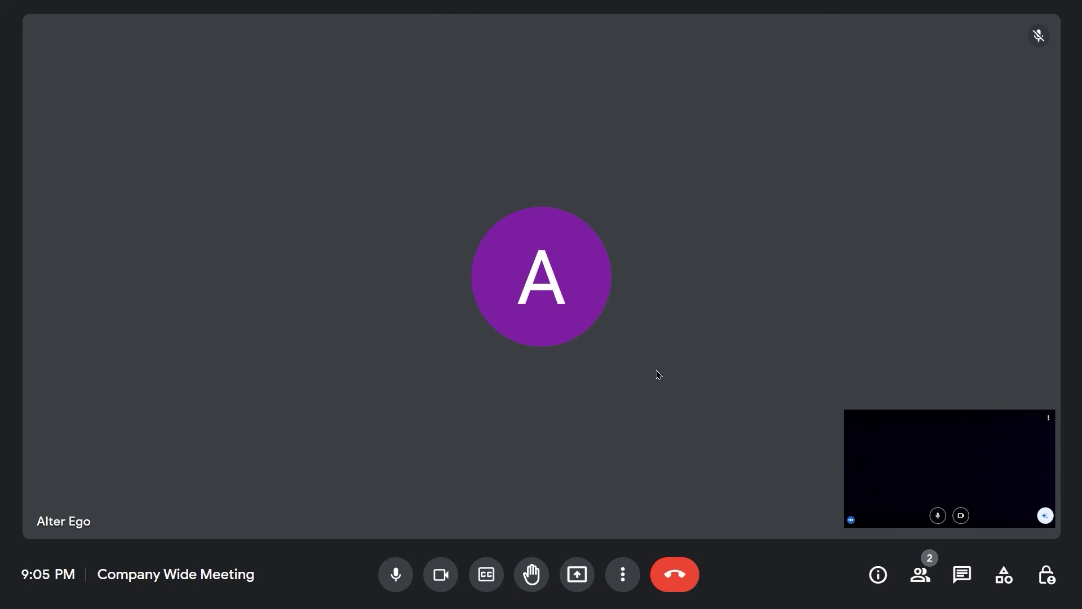
# Step: End the call for everyone and rate its audio and video with five stars
pyautogui.click(679, 574)
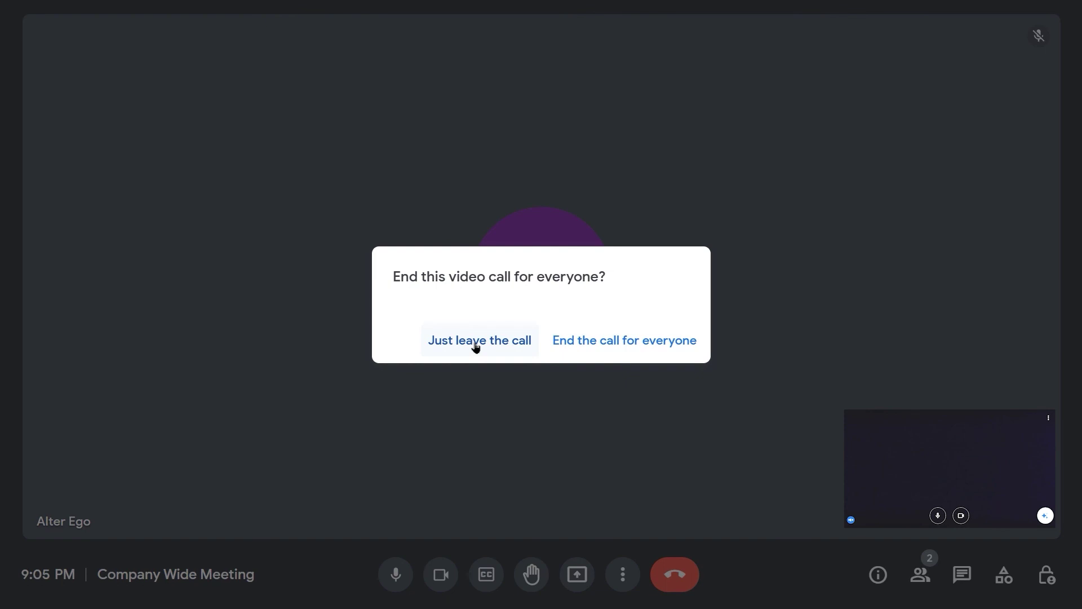
pyautogui.click(624, 346)
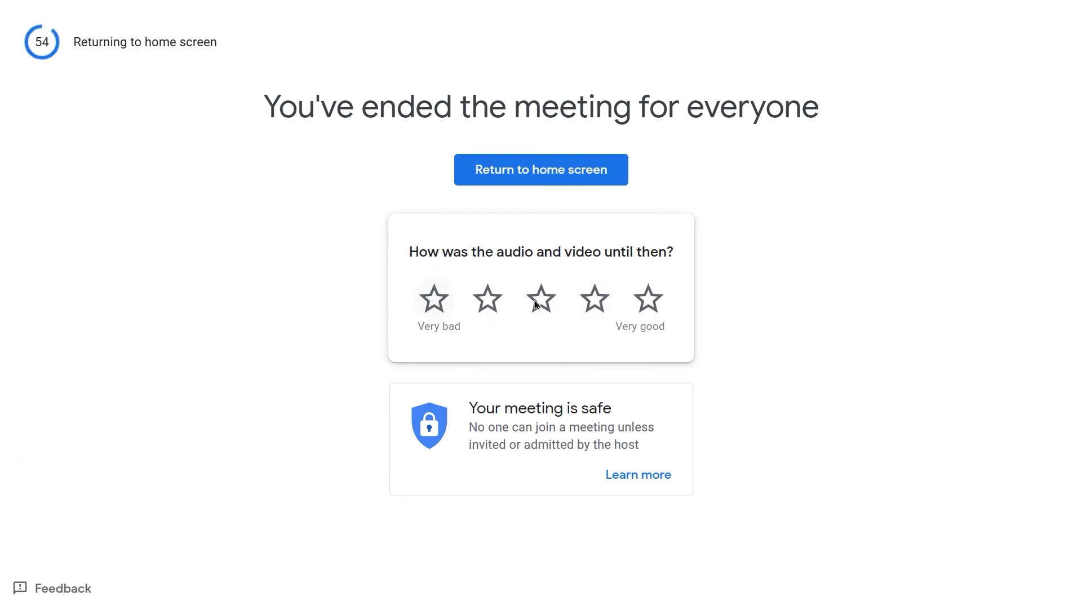
pyautogui.click(645, 301)
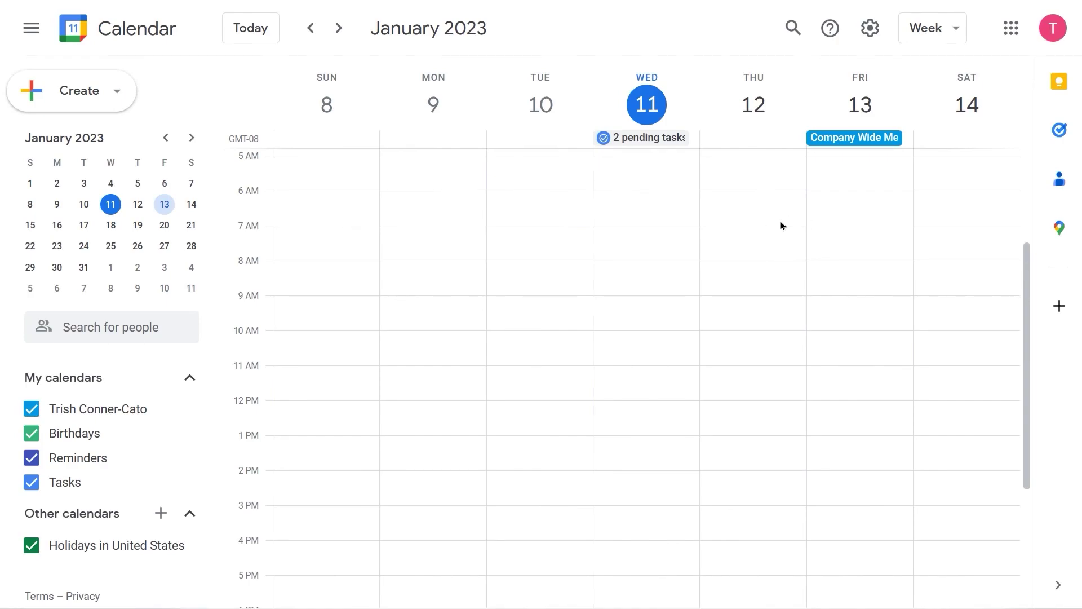
# Step: Open the Company Wide Meeting event on January 13 in Google Calendar and view its publishing code and link
pyautogui.doubleClick(846, 141)
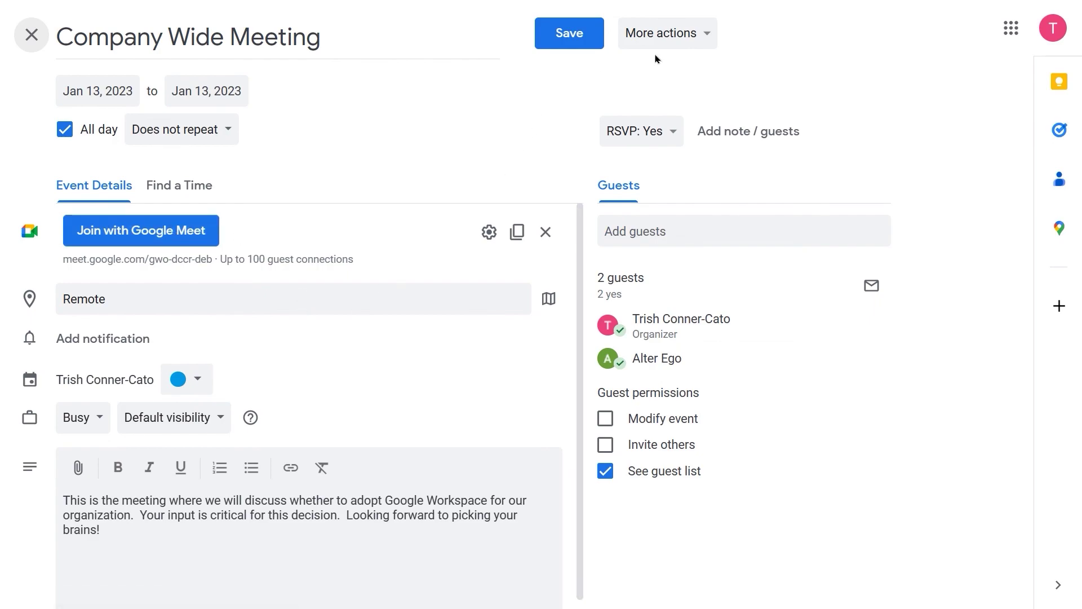
pyautogui.click(708, 36)
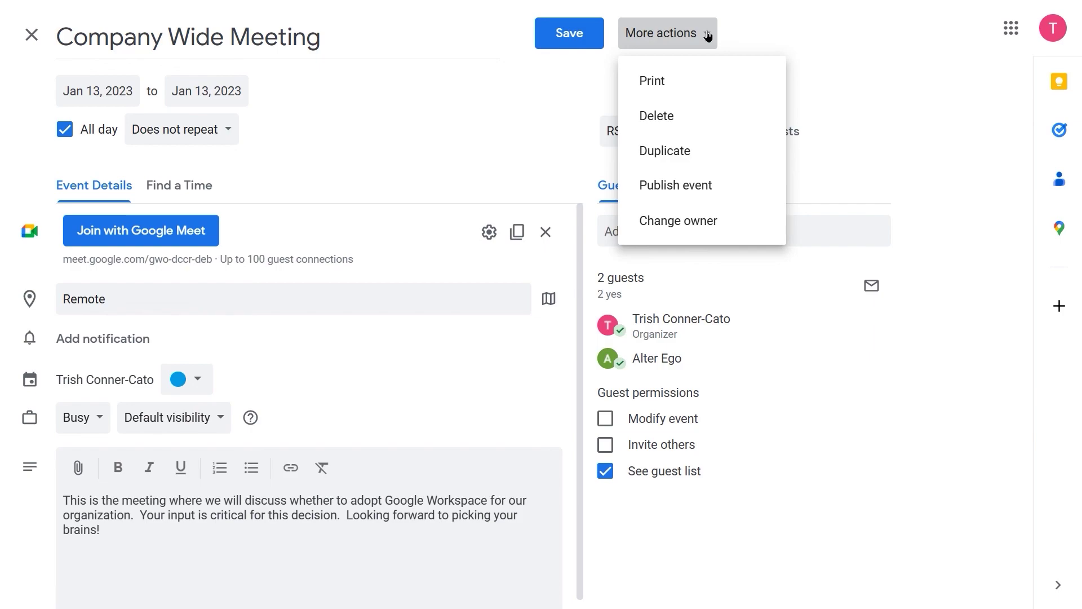
pyautogui.click(693, 186)
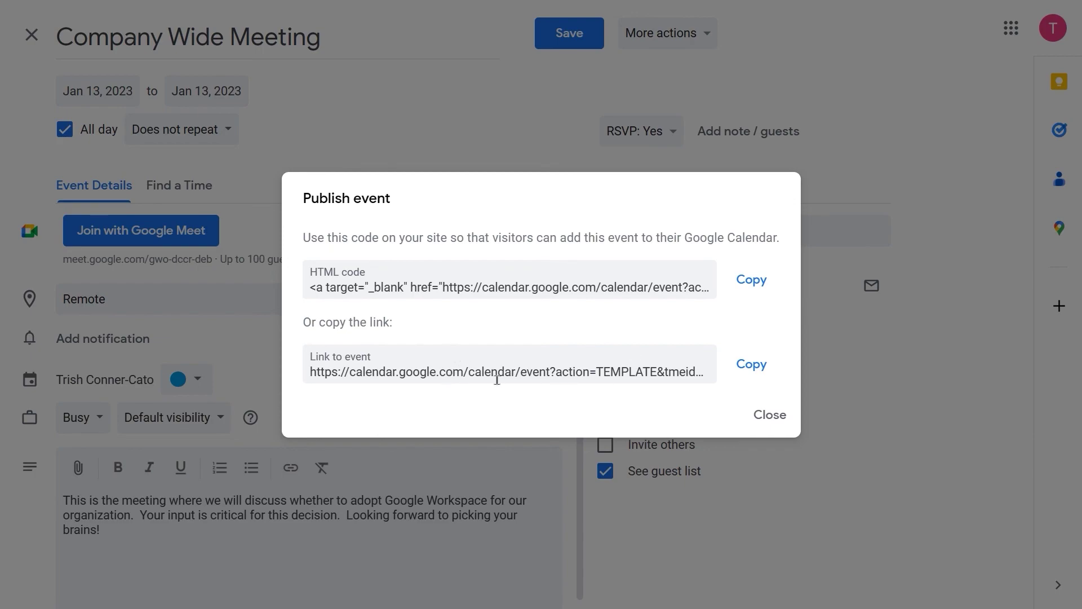
pyautogui.click(769, 414)
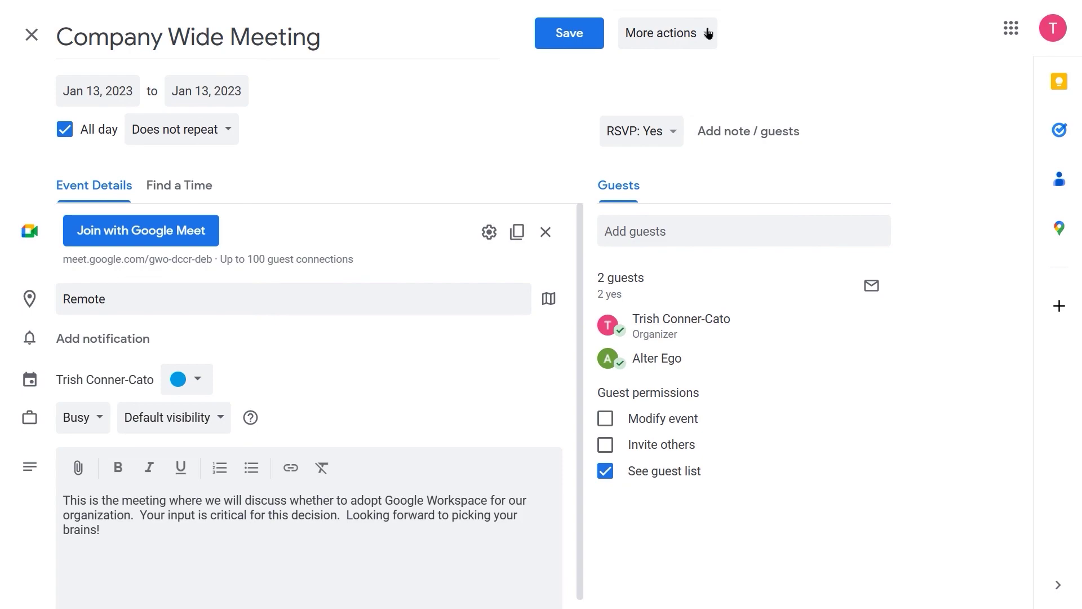
# Step: View the event's ownership transfer form and the guests' contact details, and close the event without changes
pyautogui.click(708, 33)
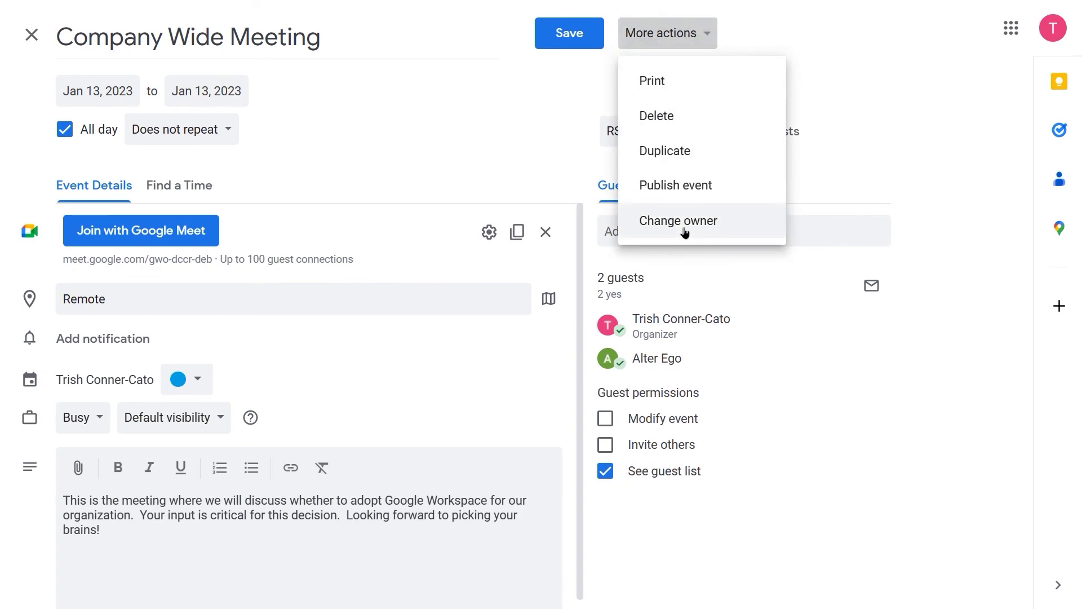
pyautogui.click(685, 230)
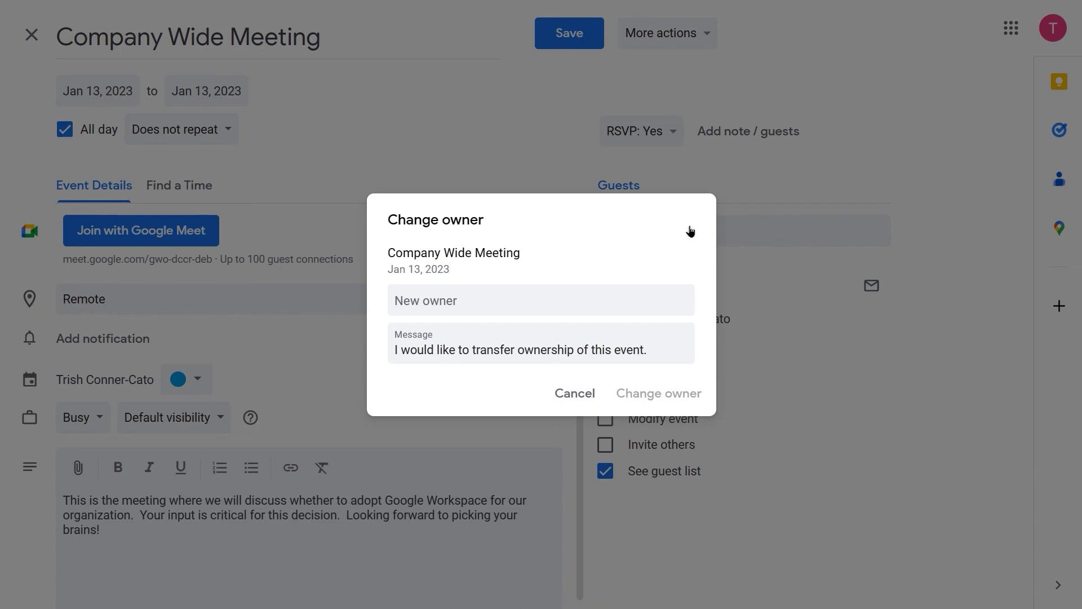
pyautogui.click(770, 166)
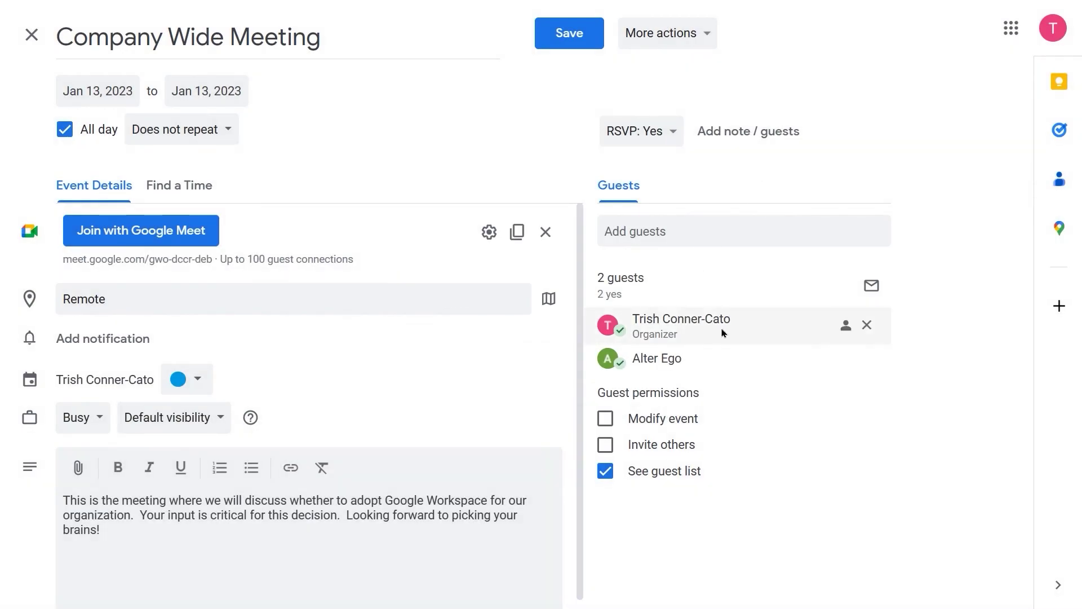
pyautogui.moveTo(782, 317)
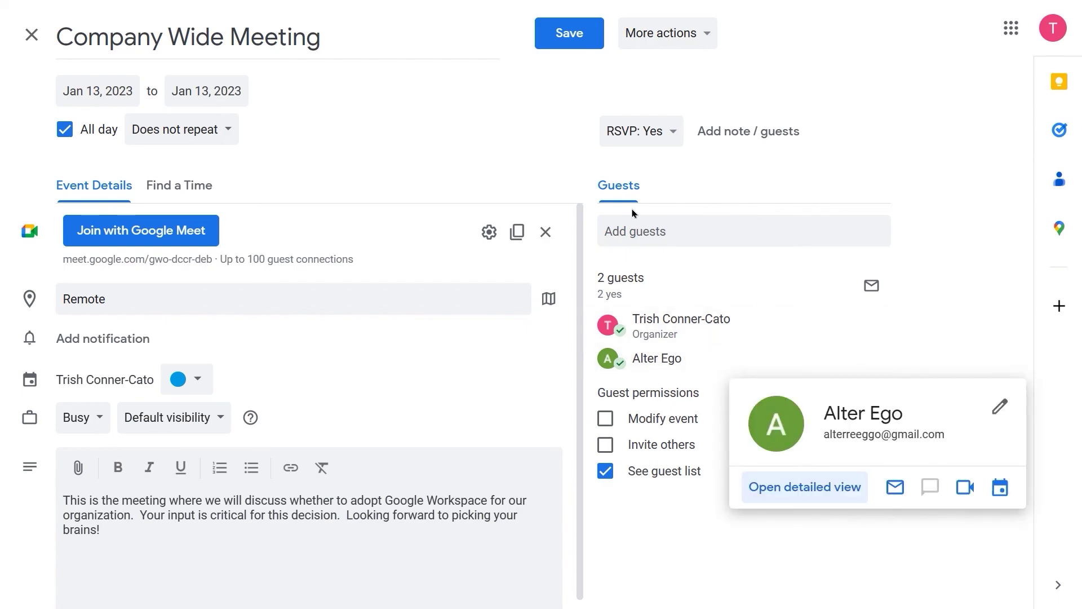
pyautogui.click(40, 36)
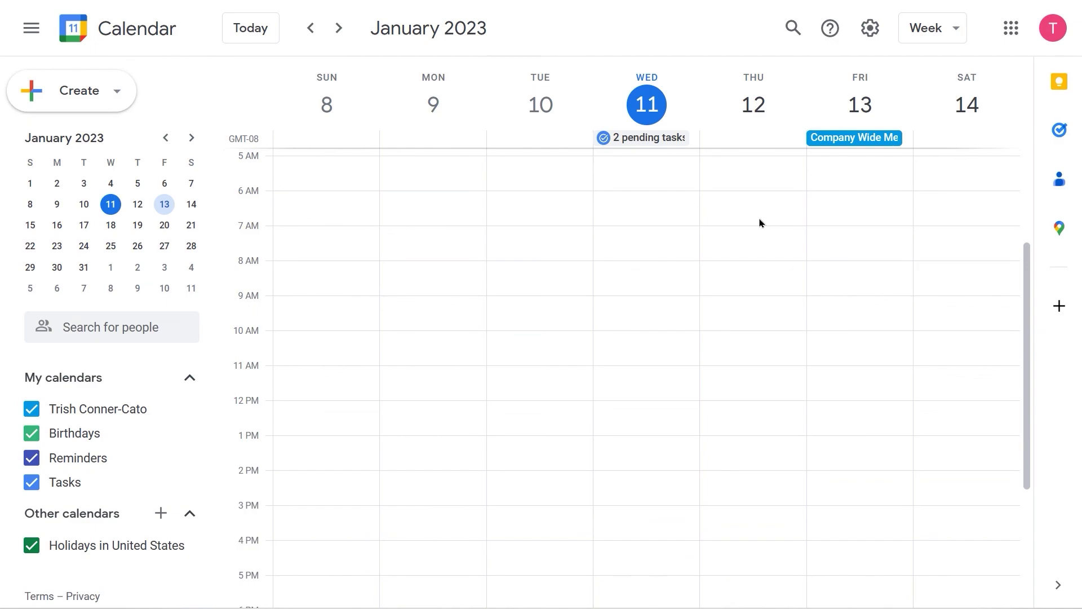
# Step: Reopen the Company Wide Meeting event and join its Google Meet call after viewing the audio and video preview
pyautogui.doubleClick(864, 138)
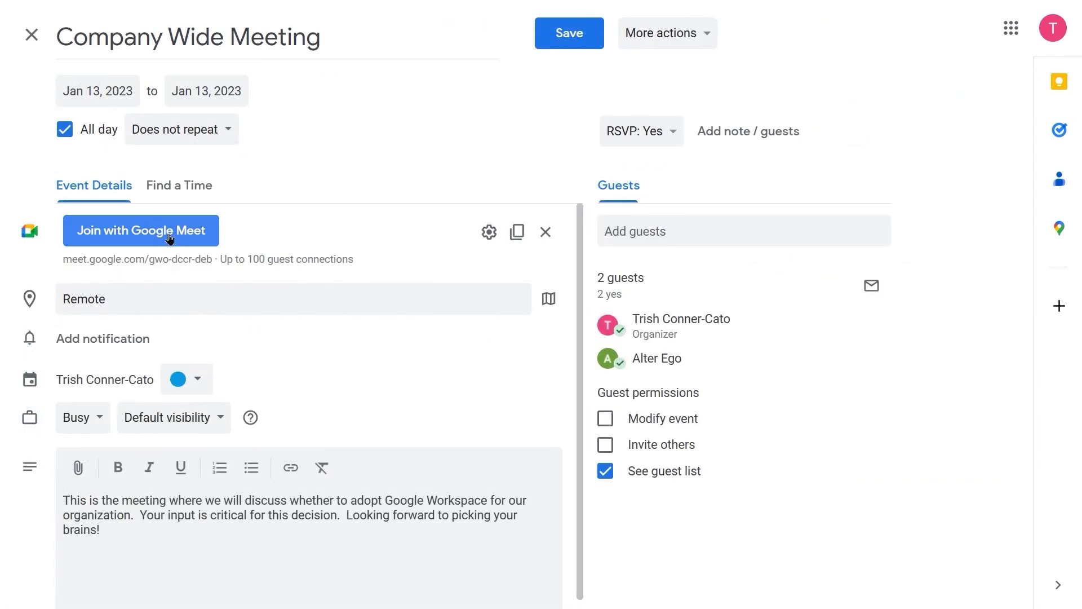
pyautogui.click(169, 240)
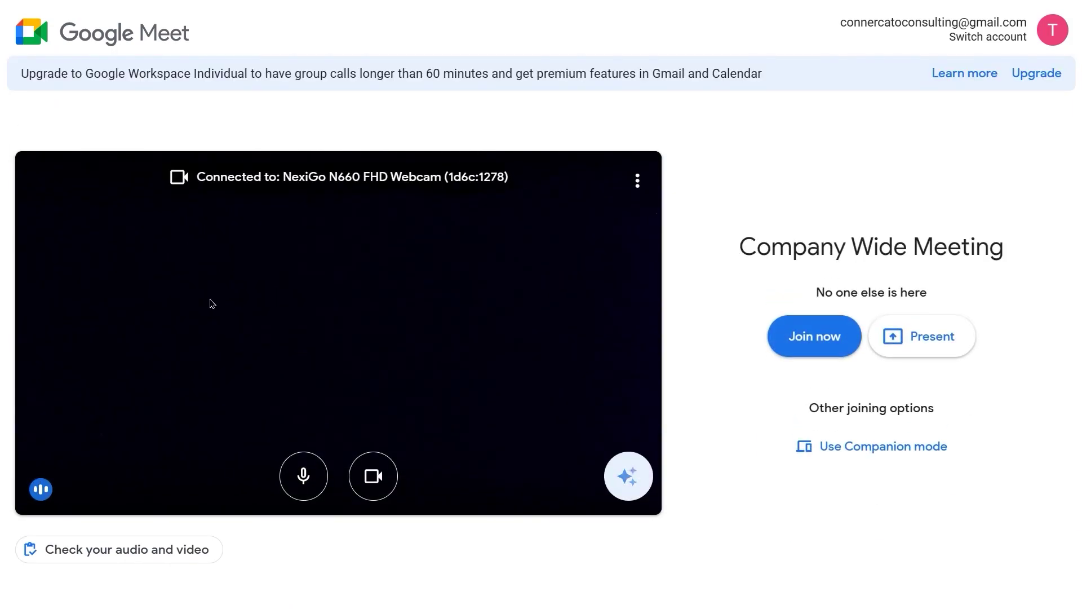
pyautogui.click(155, 549)
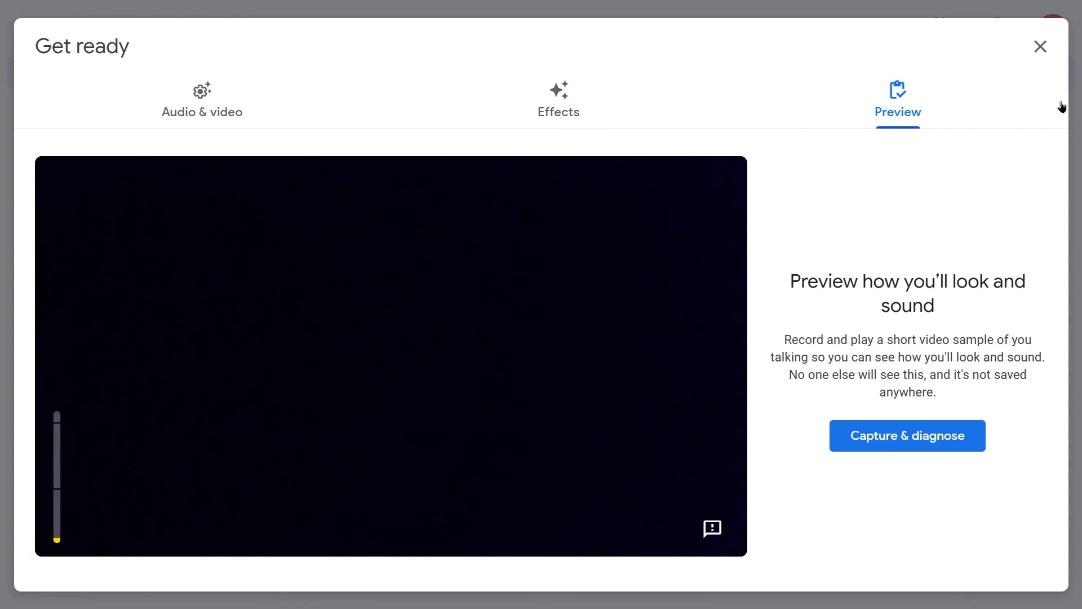
pyautogui.click(1040, 46)
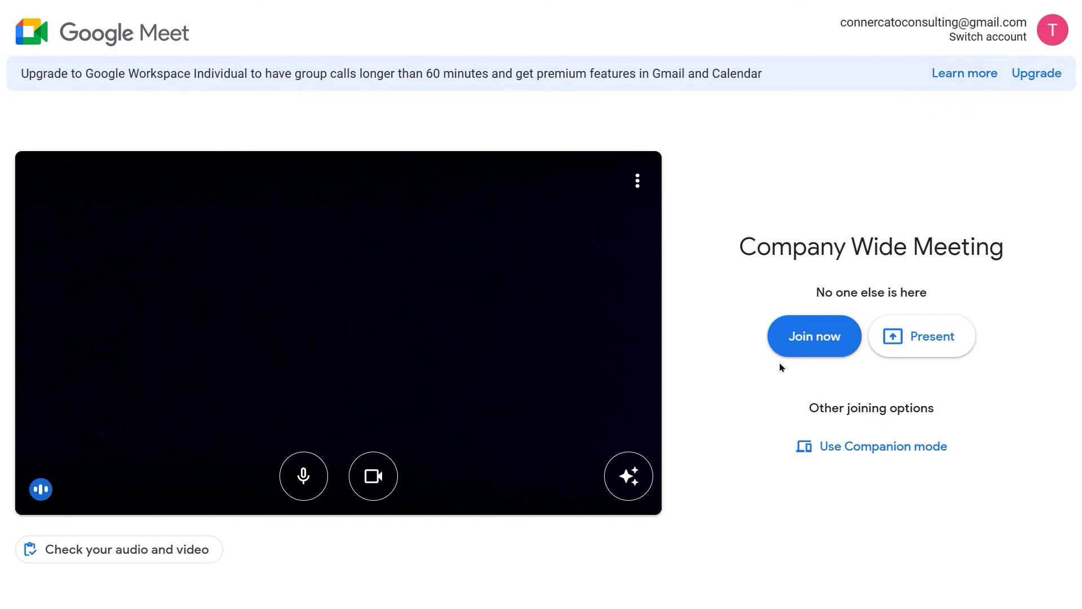
pyautogui.click(815, 340)
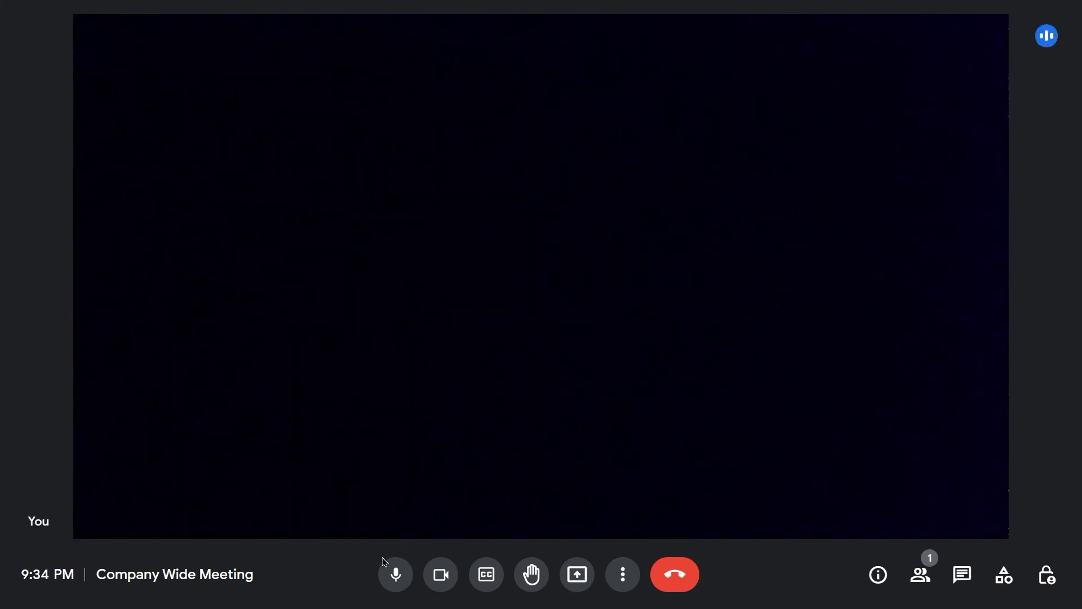
# Step: Examine the available microphone and speaker options in the call's audio settings
pyautogui.click(622, 577)
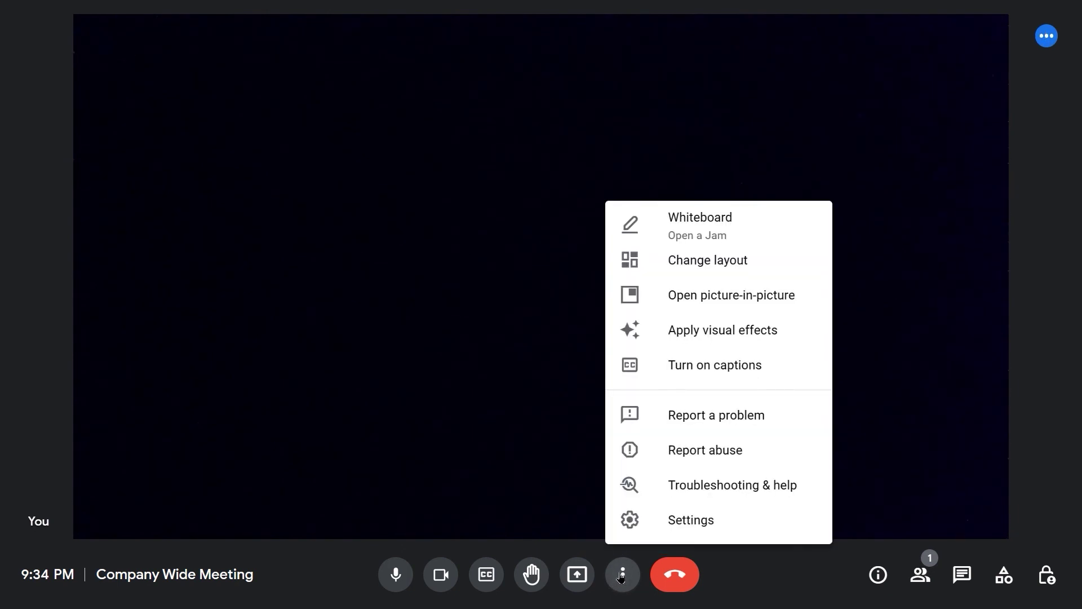
pyautogui.click(674, 527)
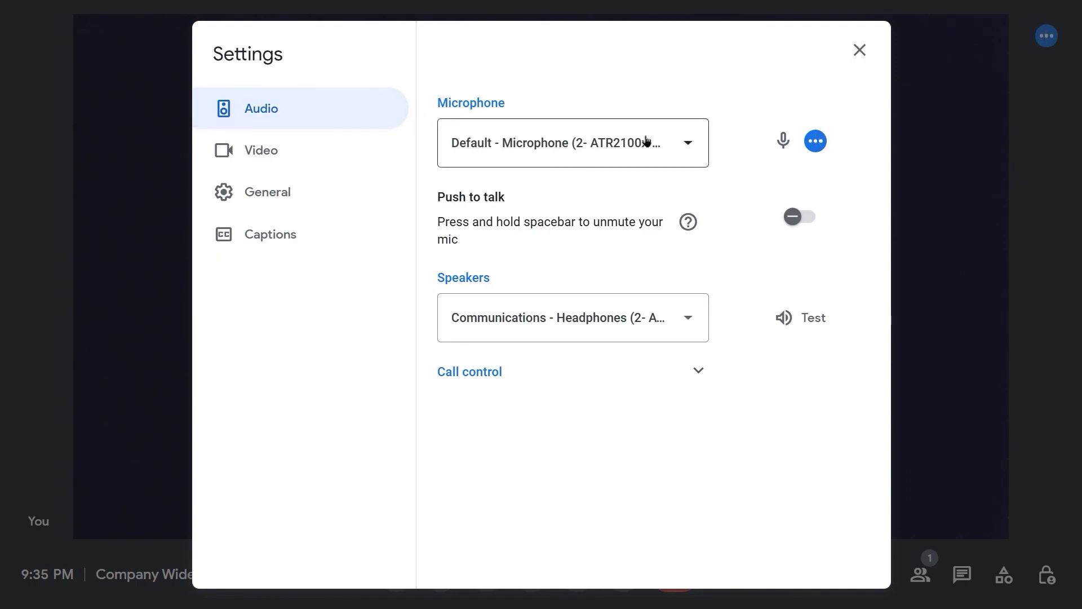
pyautogui.click(693, 149)
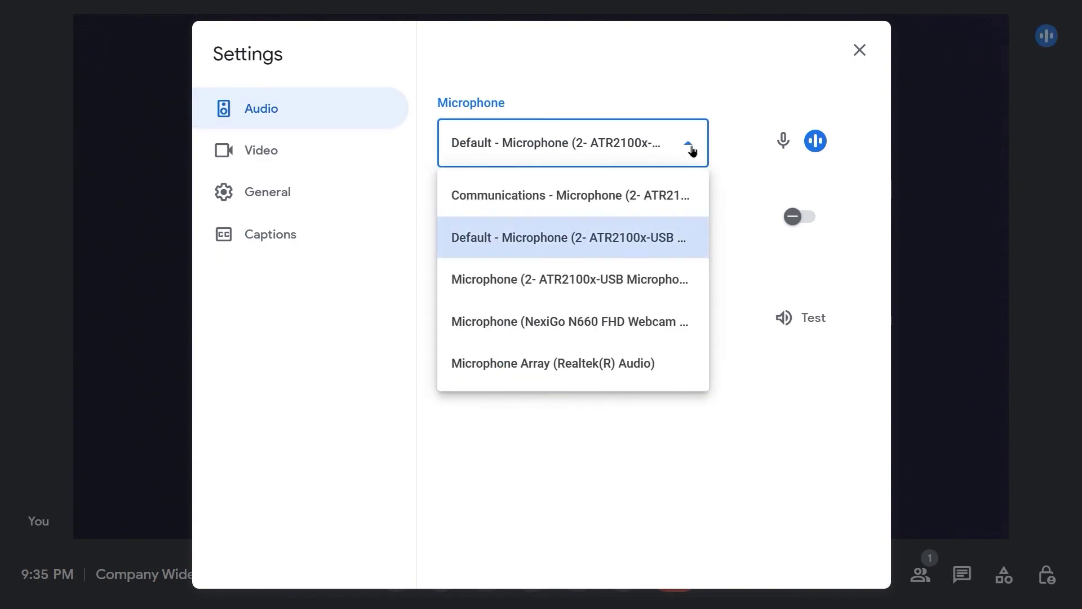
pyautogui.click(692, 150)
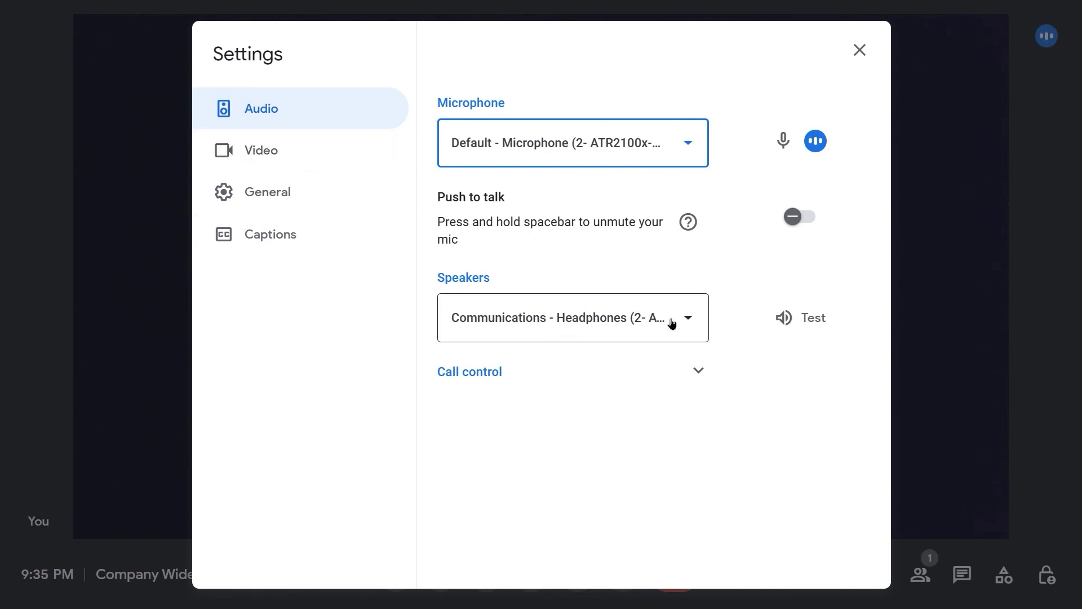
pyautogui.click(692, 327)
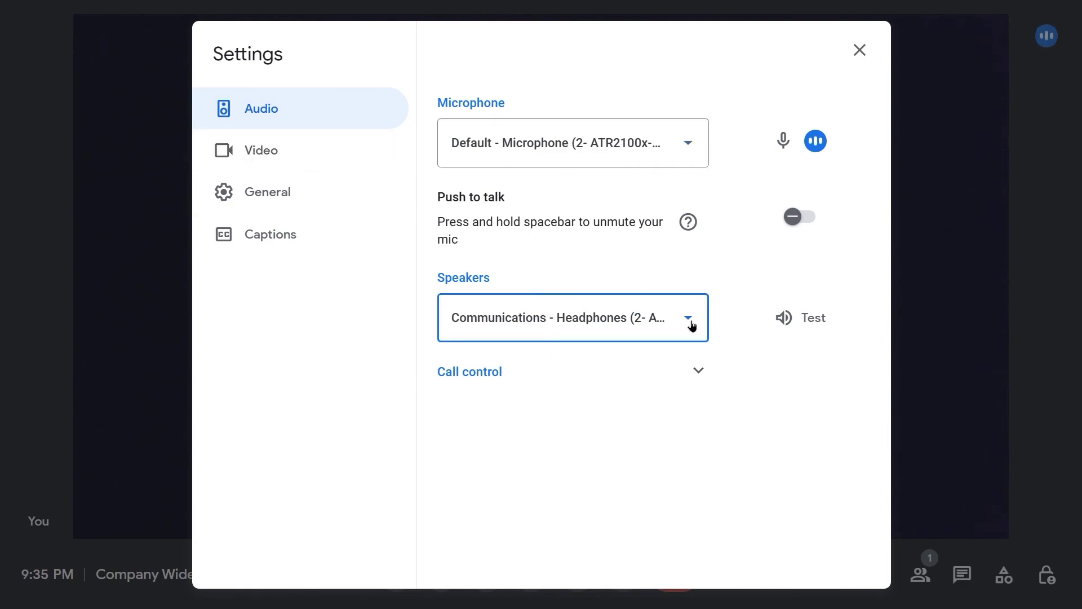
pyautogui.click(691, 326)
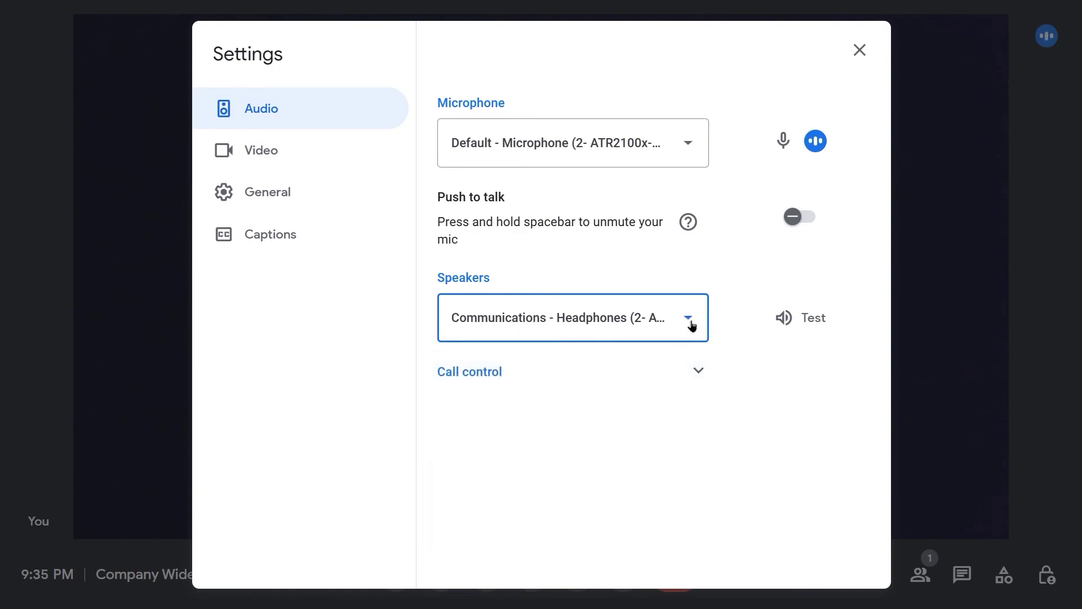
# Step: View the available cameras and the other video options in the call settings, and close the settings without changes
pyautogui.click(254, 162)
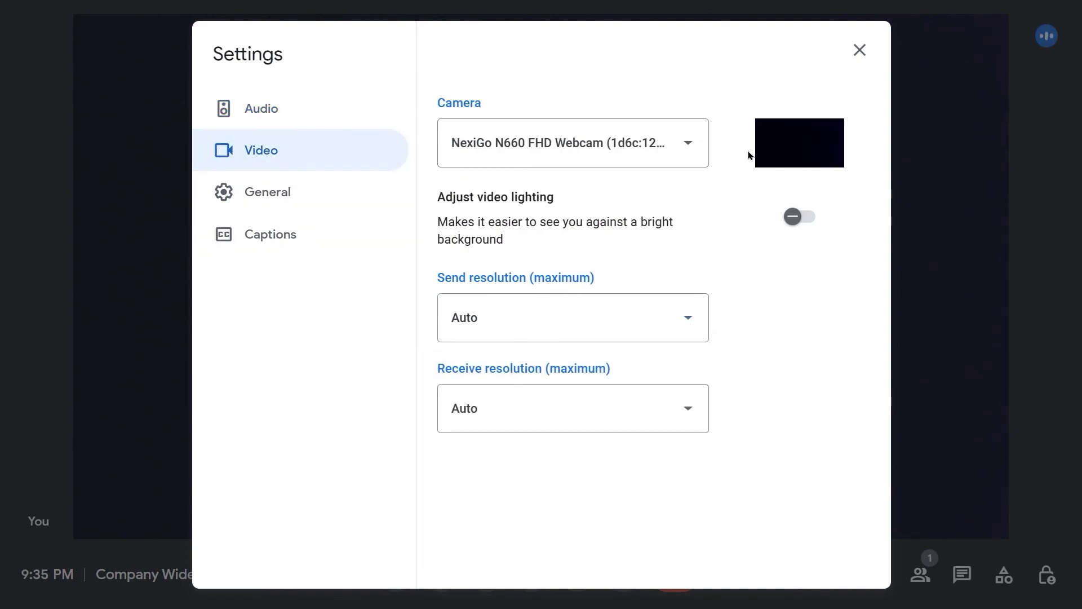
pyautogui.click(692, 142)
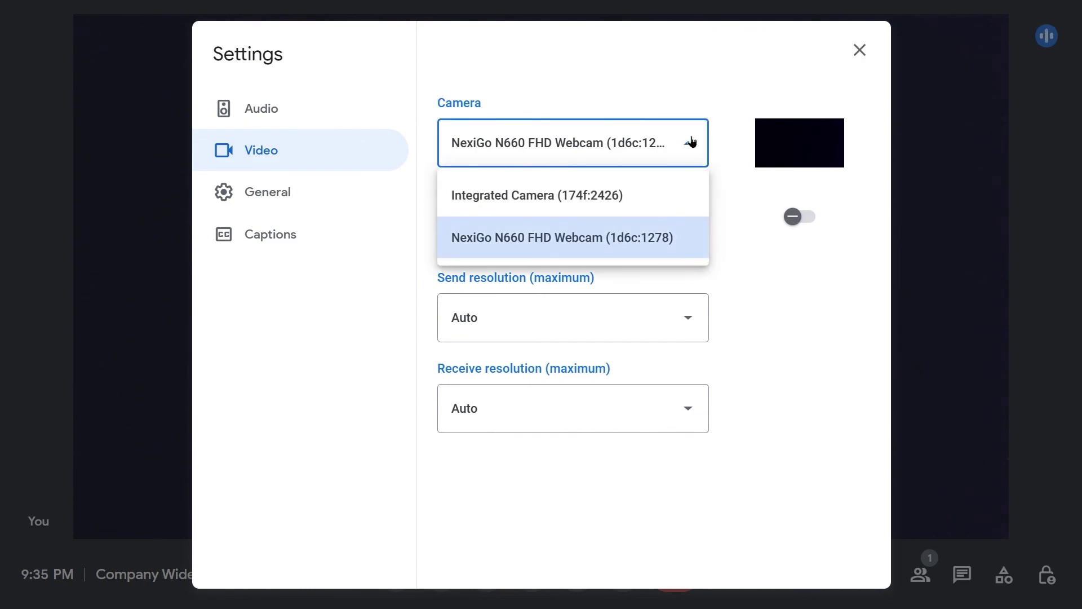
pyautogui.click(692, 141)
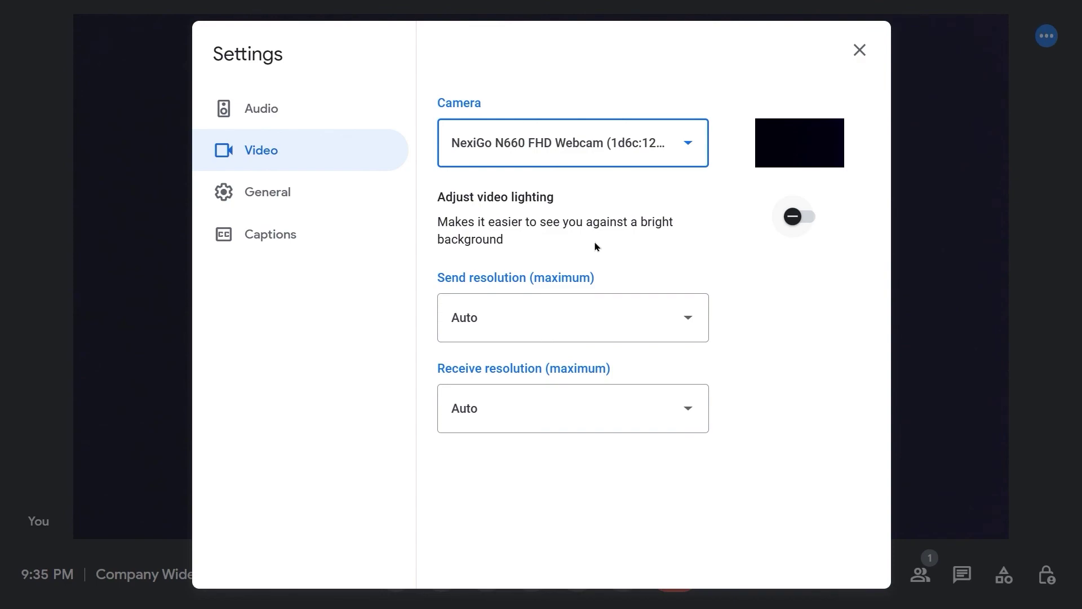
pyautogui.click(859, 50)
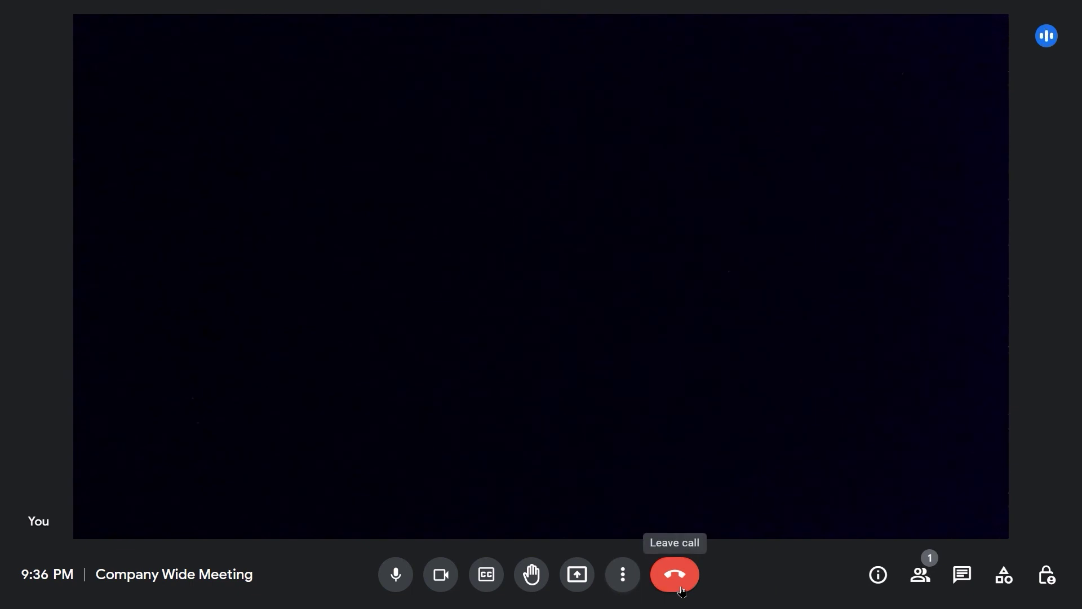
# Step: End the Company Wide Meeting call for everyone and view the audio settings from the Google Meet home screen
pyautogui.click(679, 586)
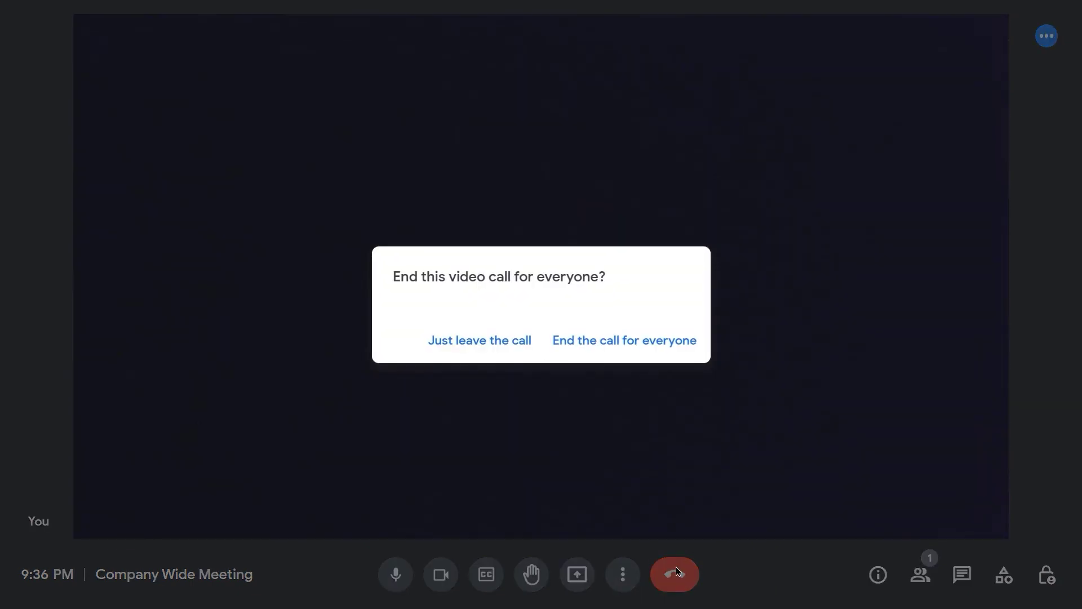
pyautogui.click(614, 341)
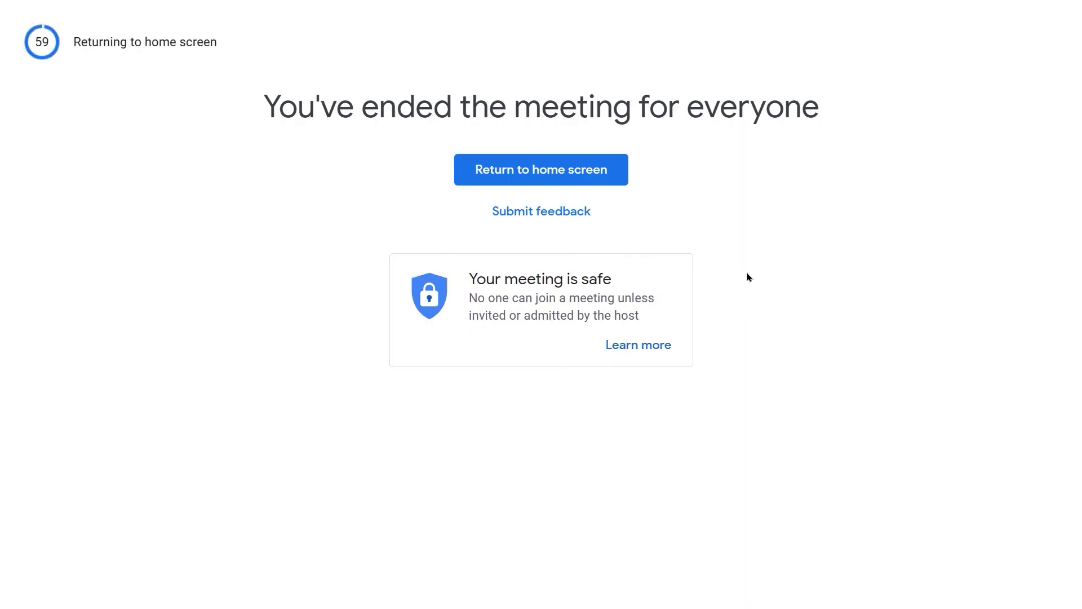
pyautogui.click(559, 172)
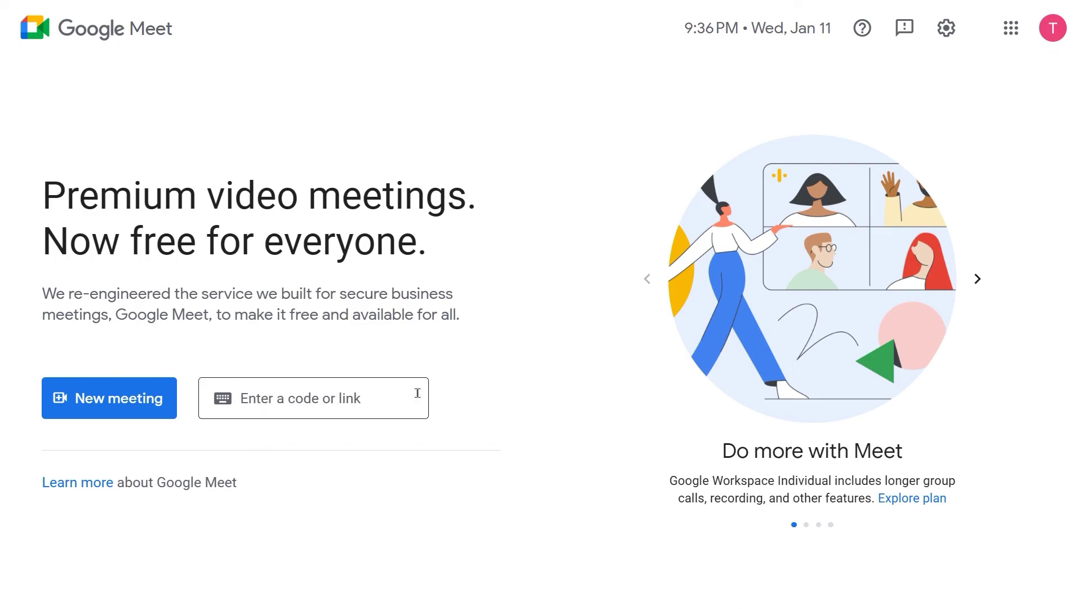
pyautogui.click(945, 29)
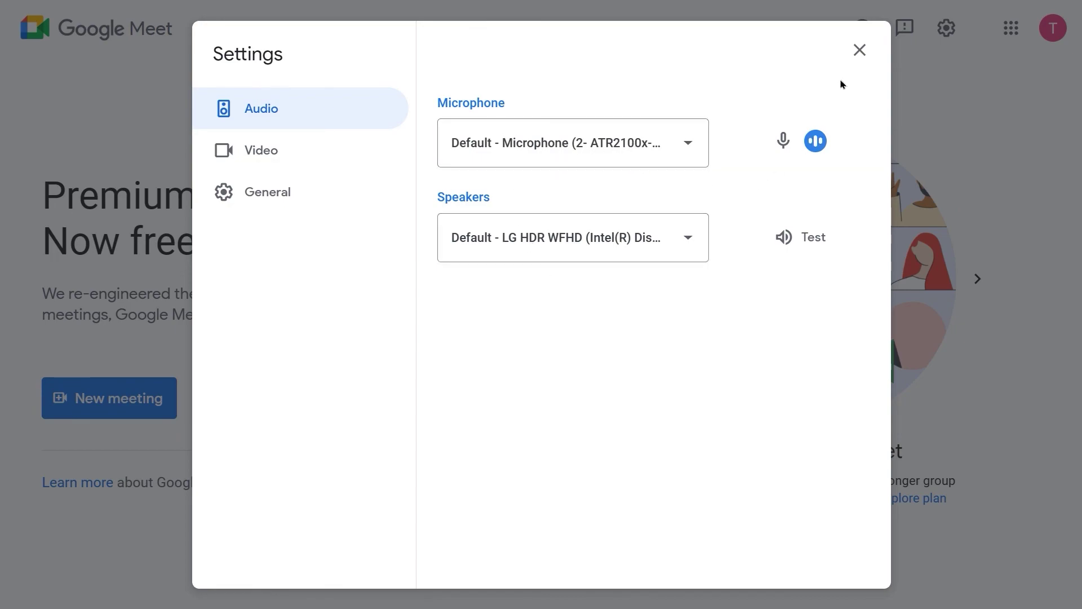
pyautogui.click(859, 50)
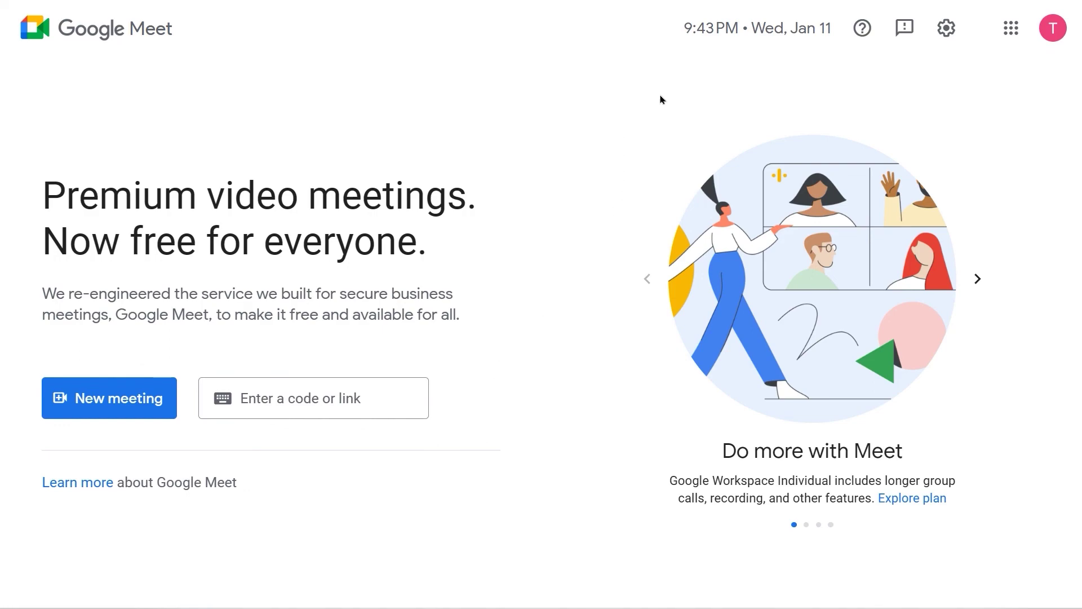
# Step: Switch to Gmail, enable both Google Chat and Google Meet as apps in Gmail, and reload it to apply the change
pyautogui.click(1012, 29)
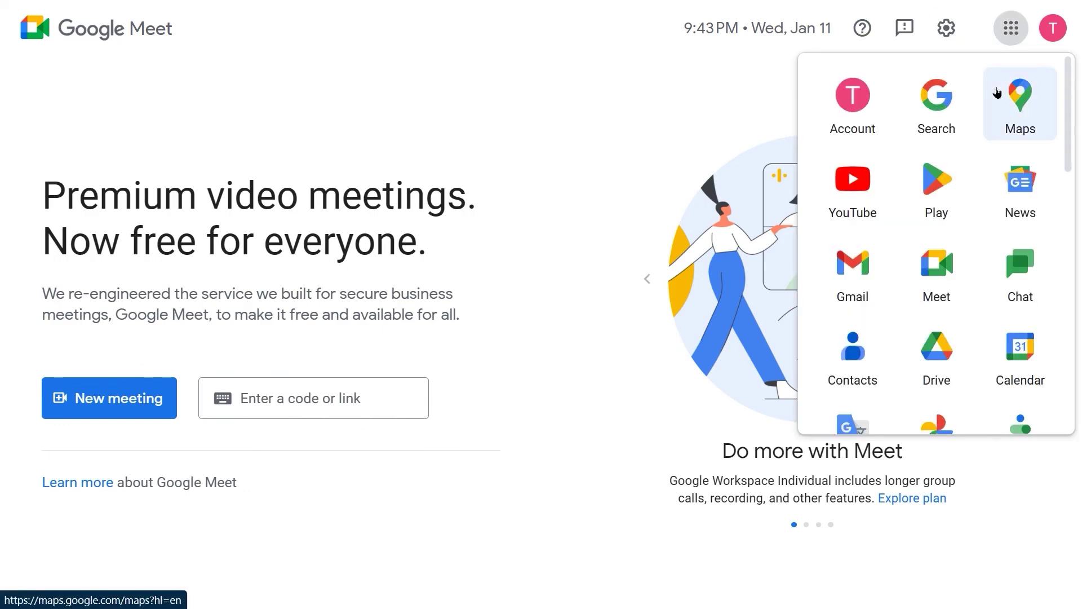
pyautogui.click(854, 269)
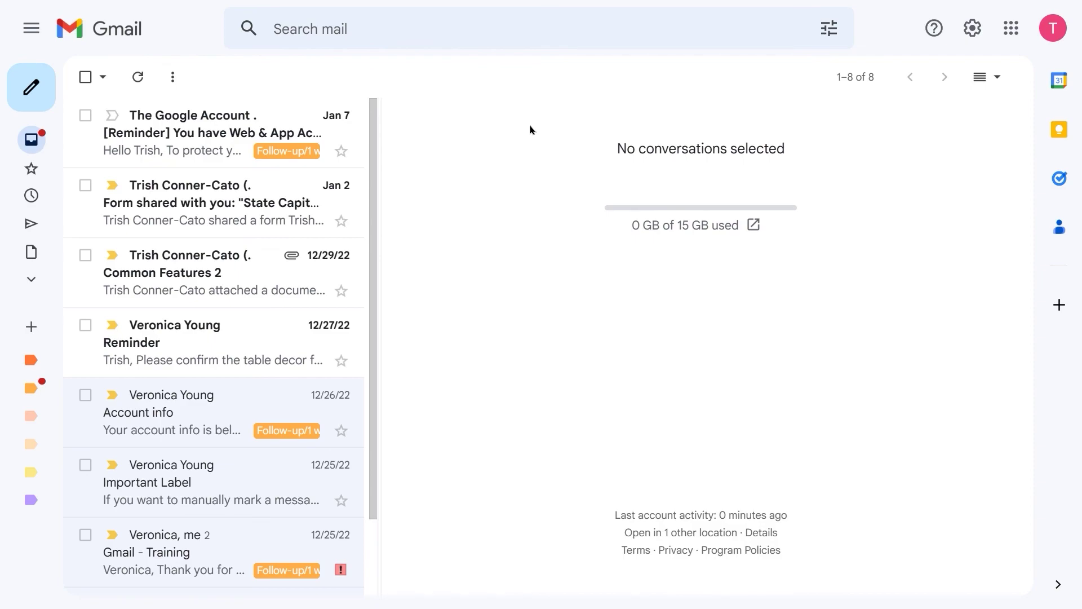
pyautogui.click(972, 29)
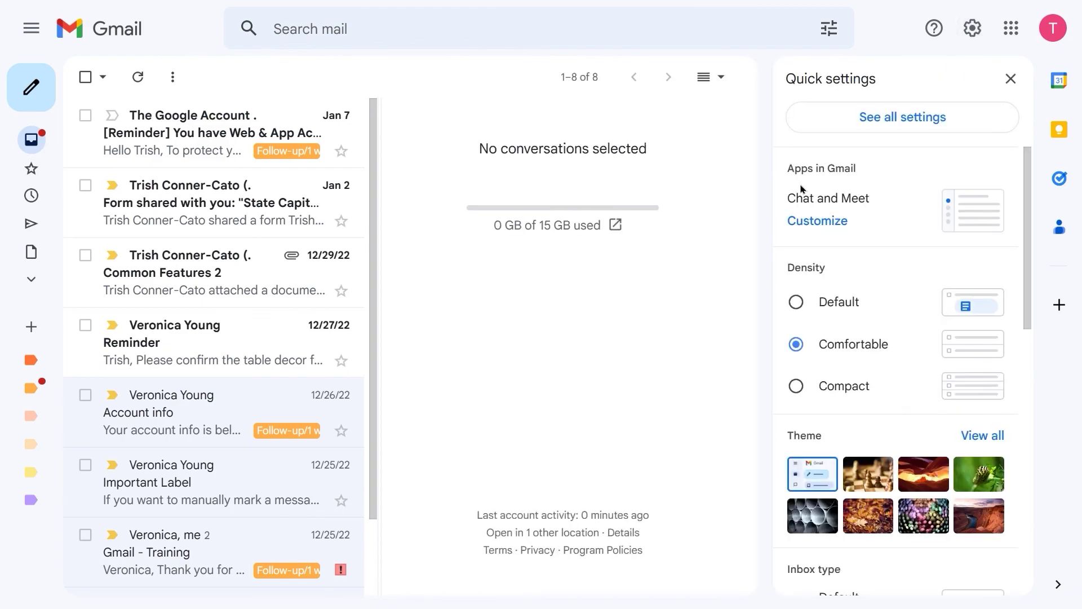
pyautogui.click(828, 222)
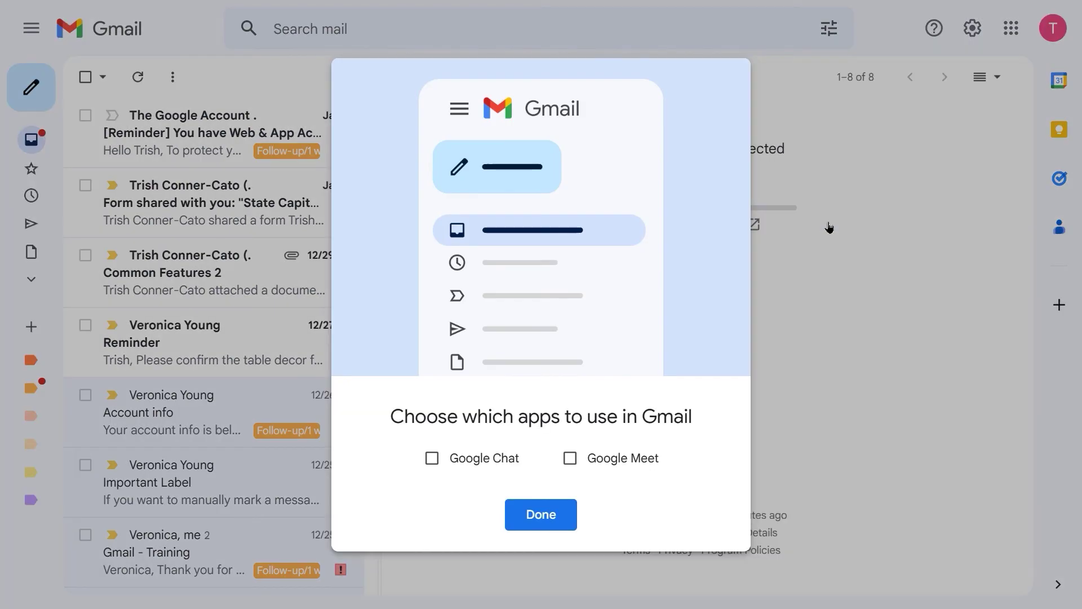
pyautogui.click(434, 462)
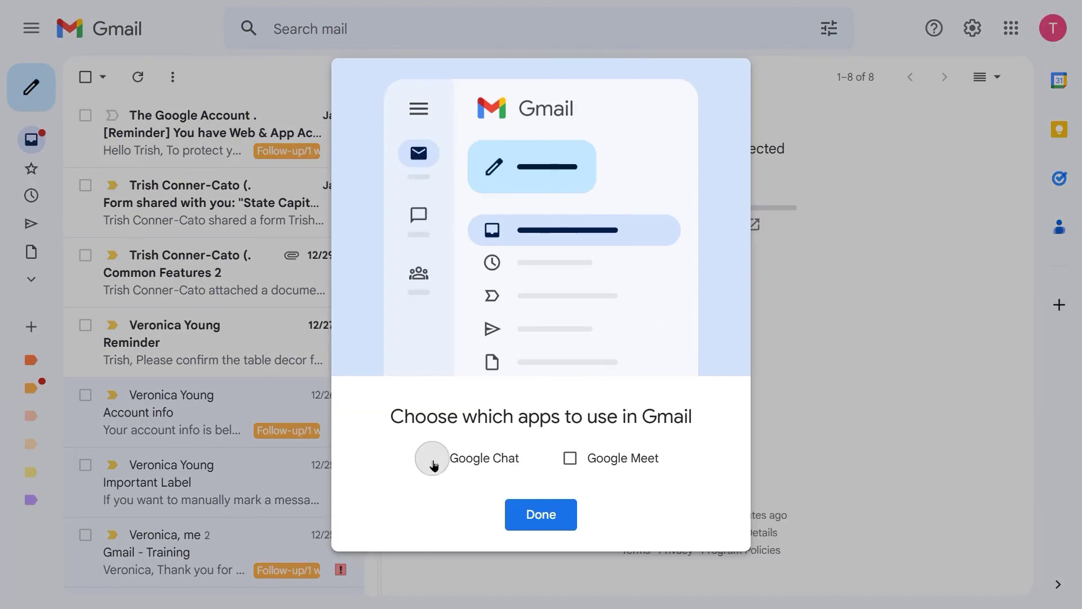
pyautogui.click(569, 459)
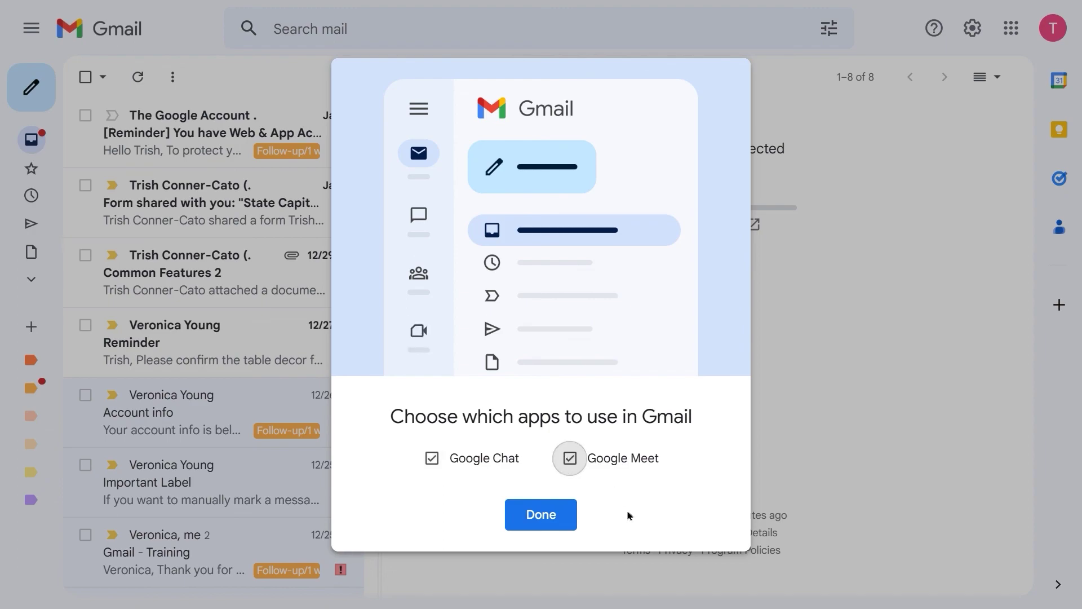
pyautogui.click(549, 517)
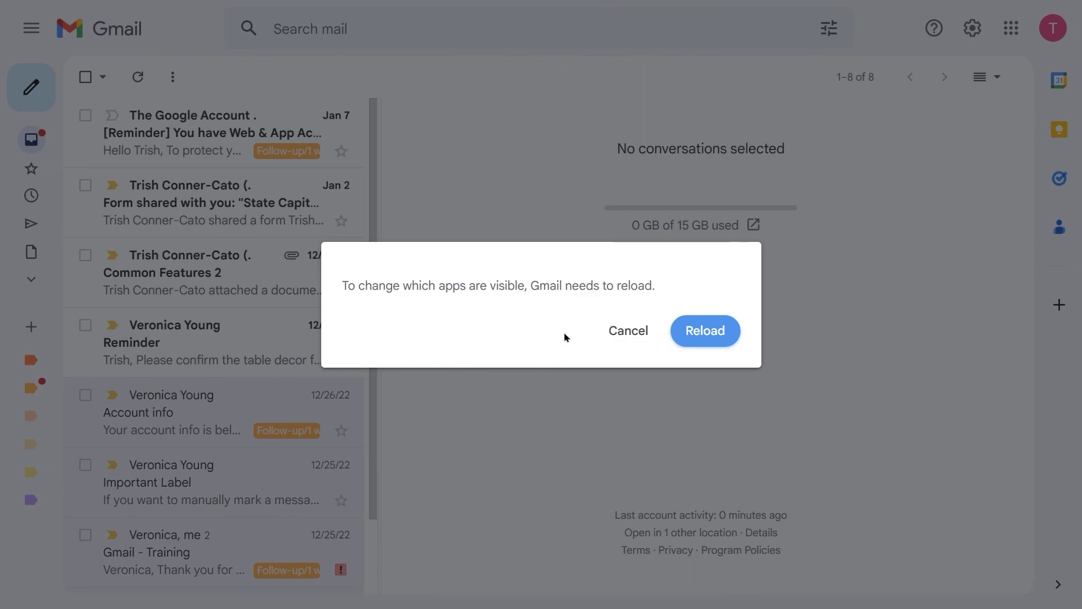
pyautogui.click(689, 338)
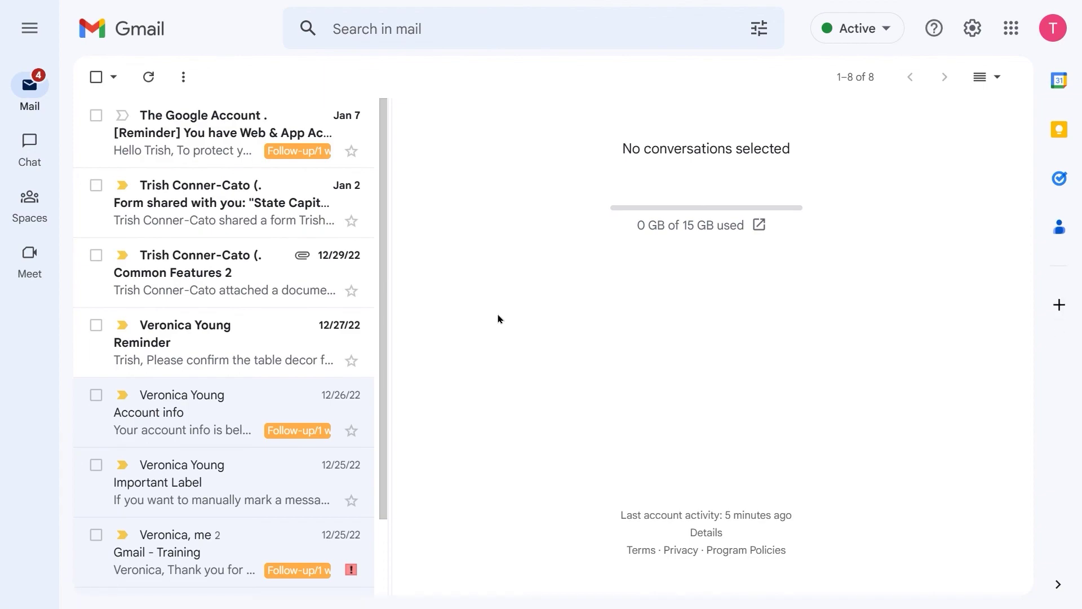
# Step: Create a new meeting from the Meet section in Gmail and copy its sharing link
pyautogui.click(21, 266)
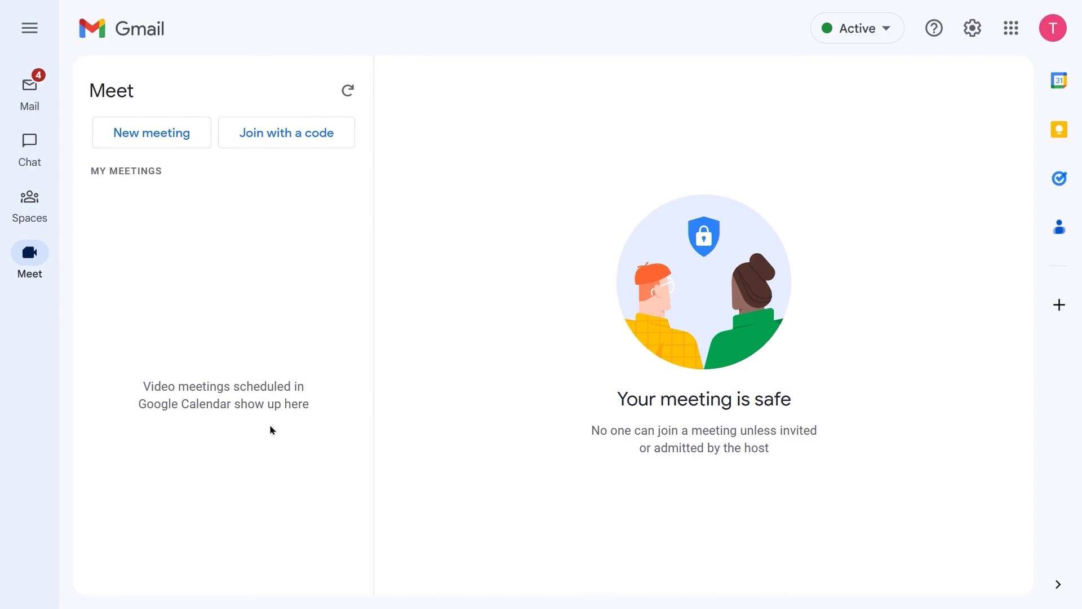
pyautogui.click(142, 142)
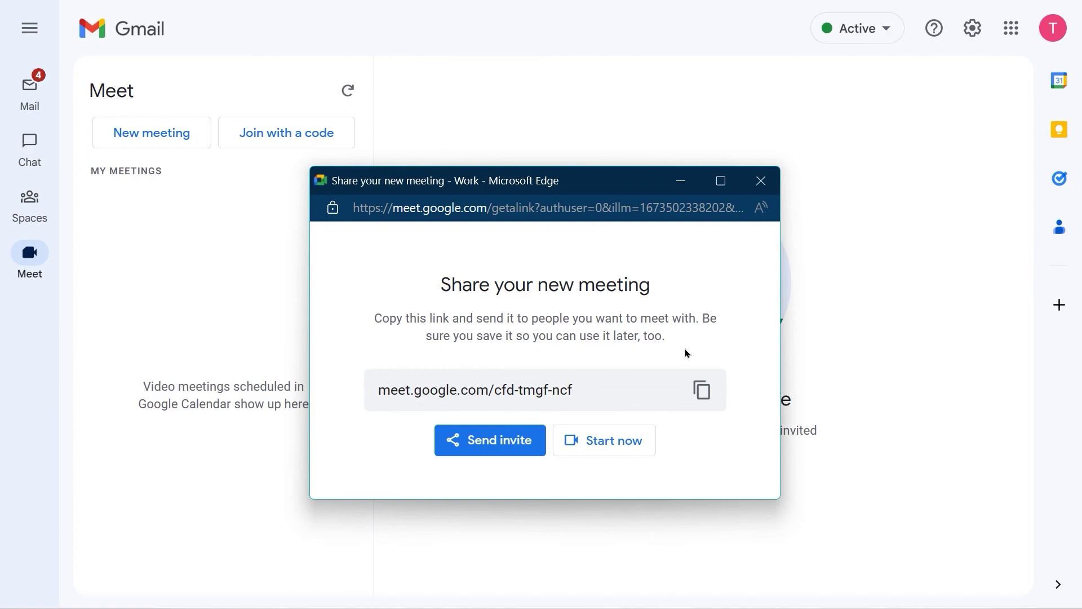
pyautogui.click(704, 394)
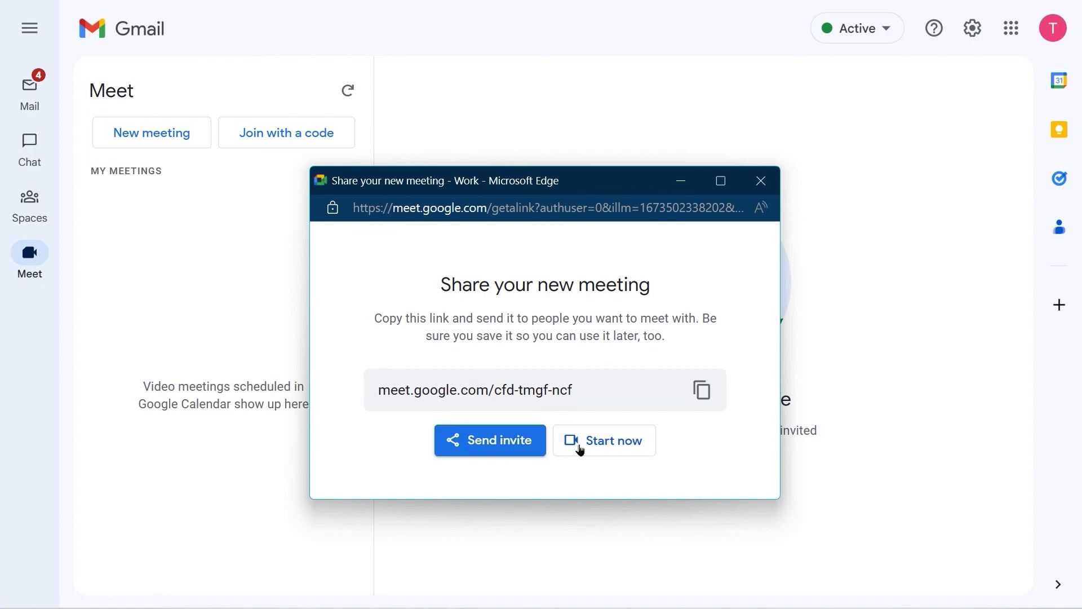
# Step: Start the new meeting immediately, leave the call, and return to the Google Meet home screen
pyautogui.click(613, 447)
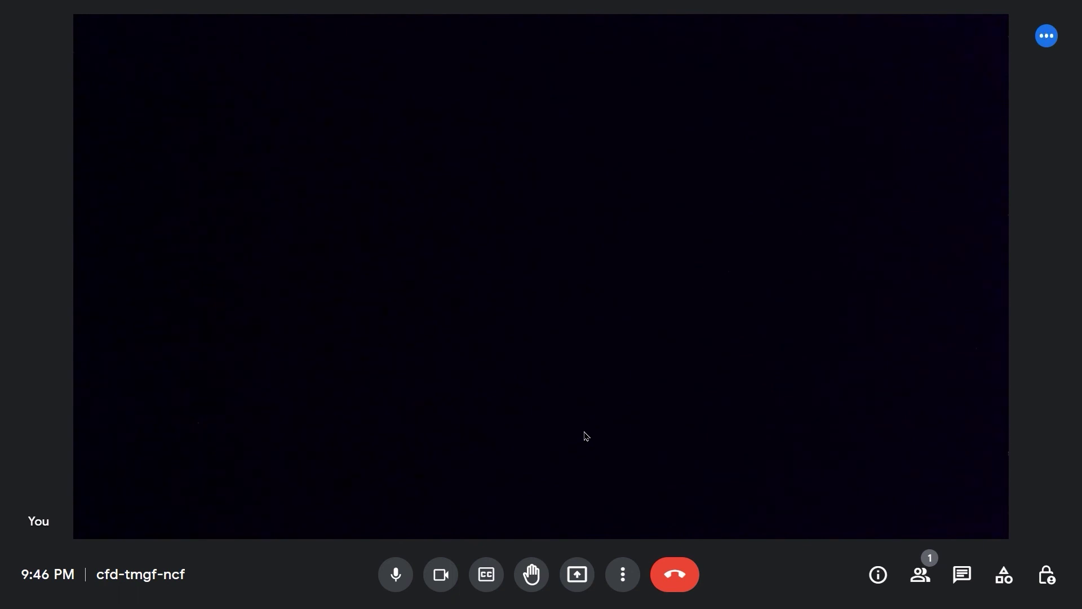
pyautogui.click(675, 576)
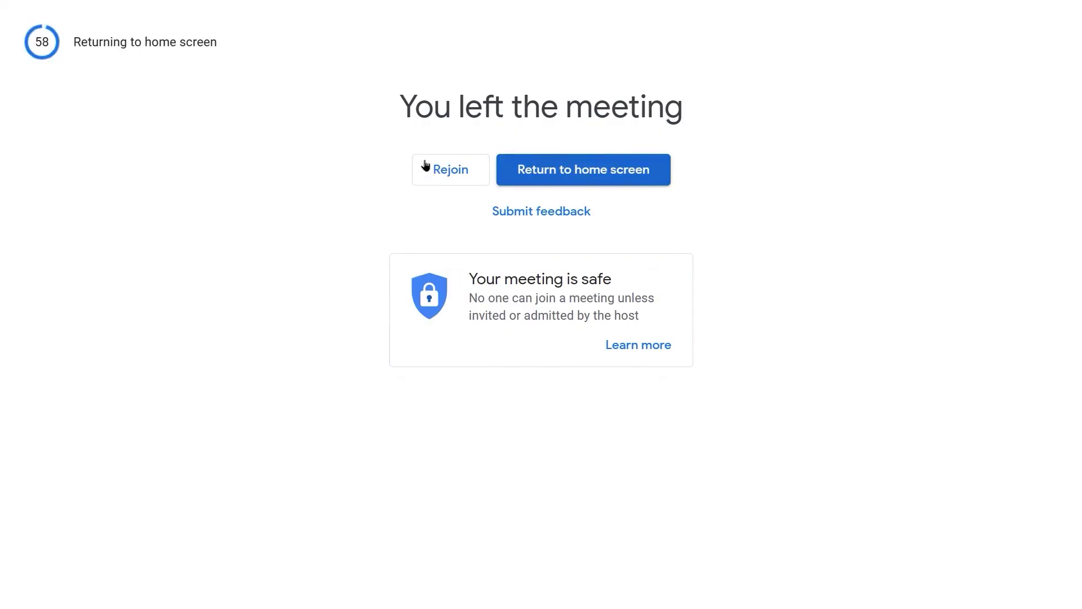
pyautogui.click(566, 169)
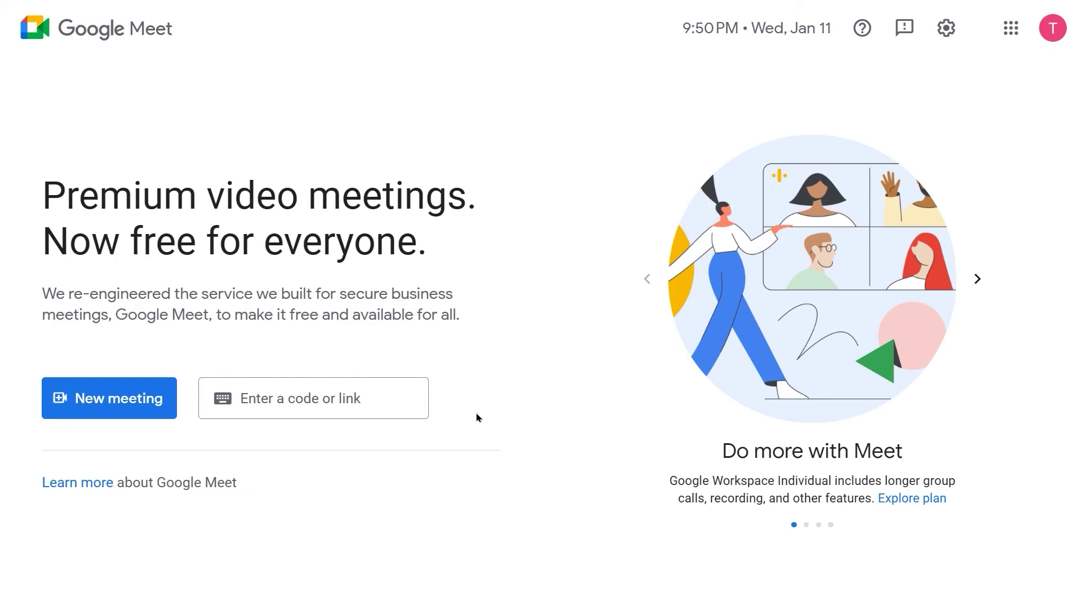
# Step: Create a meeting for later in Google Meet, copy its link, and close the link dialog
pyautogui.click(110, 399)
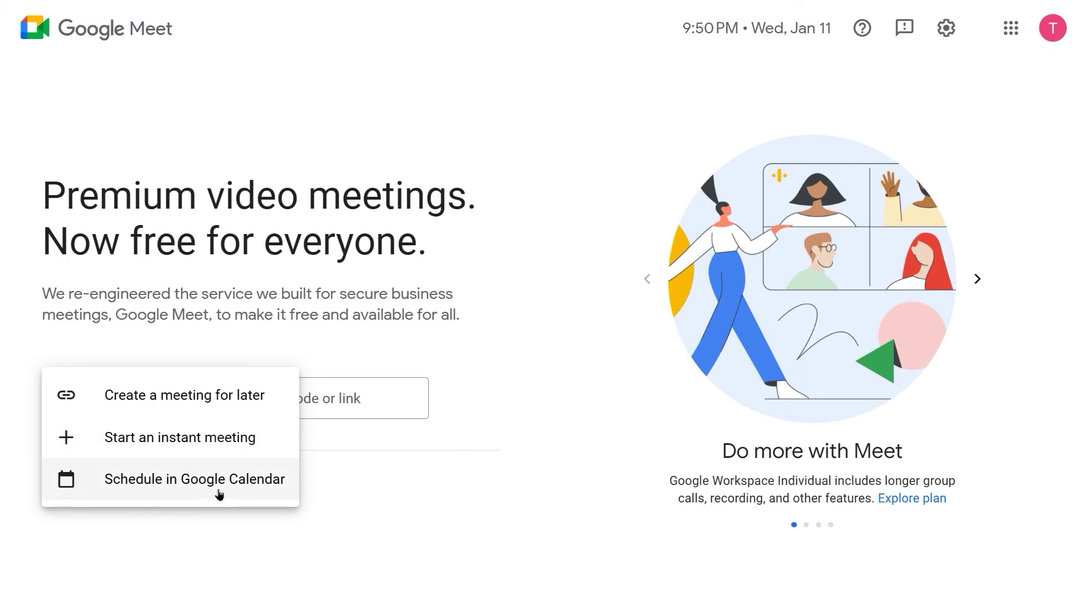
pyautogui.click(212, 392)
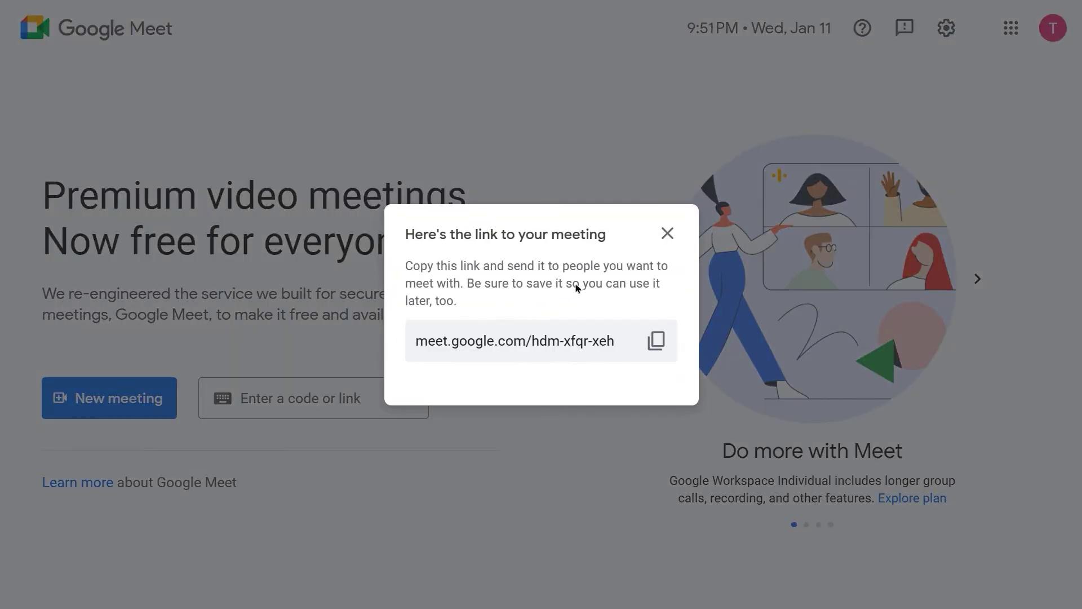
pyautogui.click(654, 345)
pyautogui.click(667, 233)
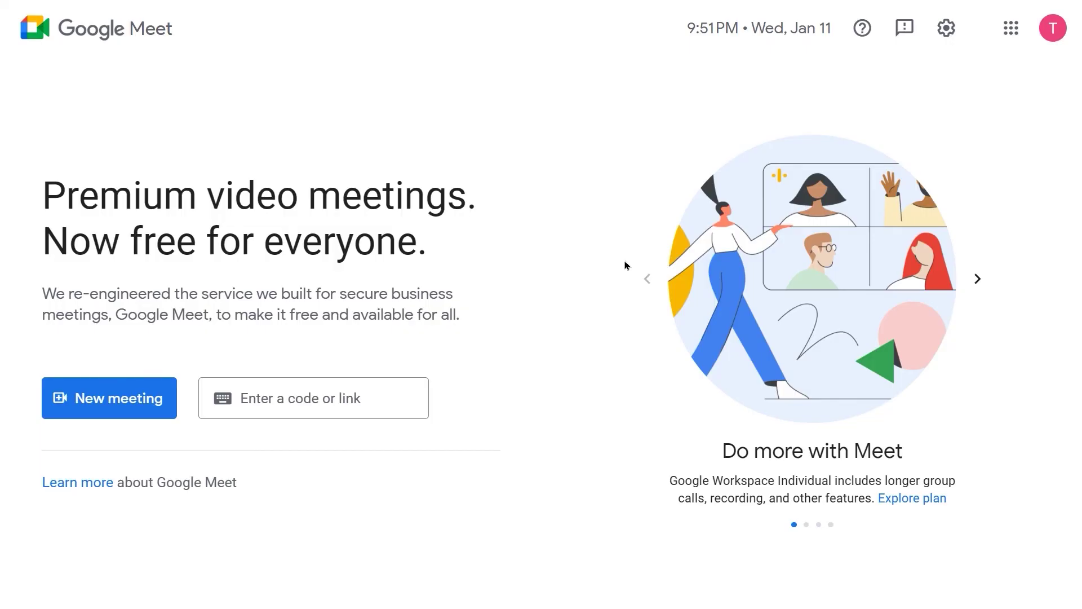